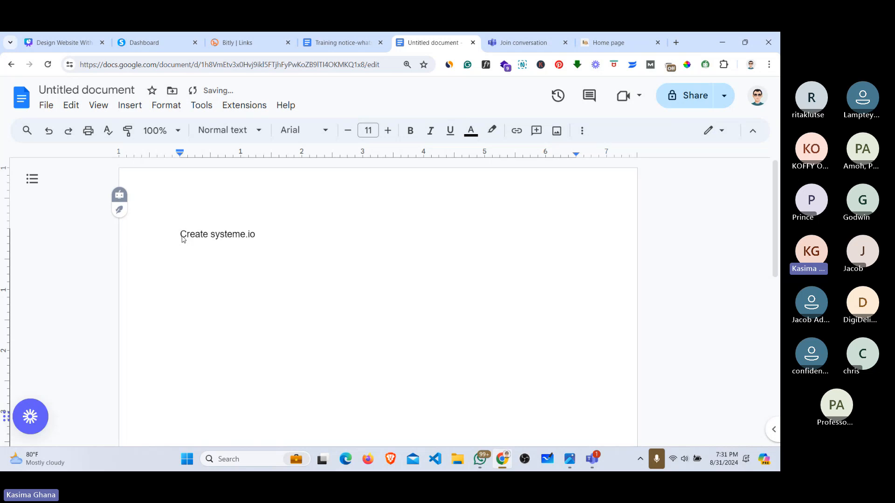
Step: Number the first line '1.' and add 'Install chrome extensions' on the line below
{"action": "type", "text": "1."}
{"action": "left_click", "coordinate": [276, 238]}
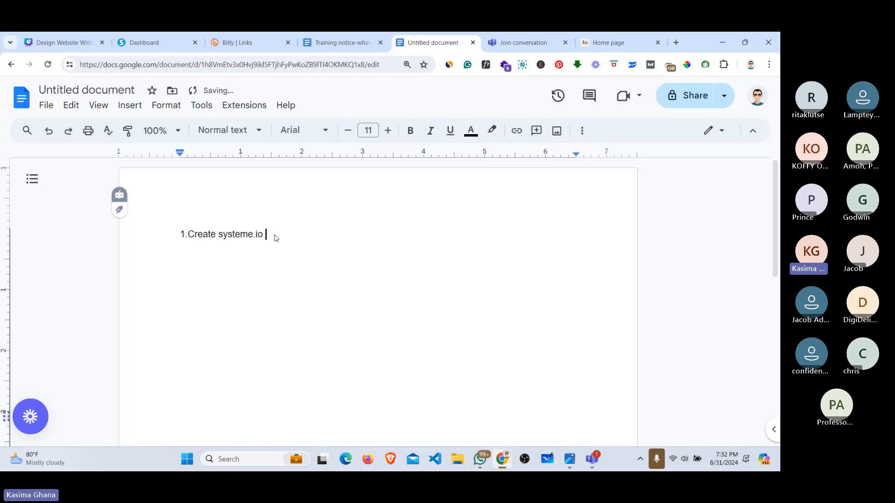
{"action": "key", "text": "Return"}
{"action": "type", "text": "Install chrim"}
{"action": "key", "text": "BackSpace"}
{"action": "key", "text": "BackSpace"}
{"action": "type", "text": "ome s"}
{"action": "key", "text": "BackSpace"}
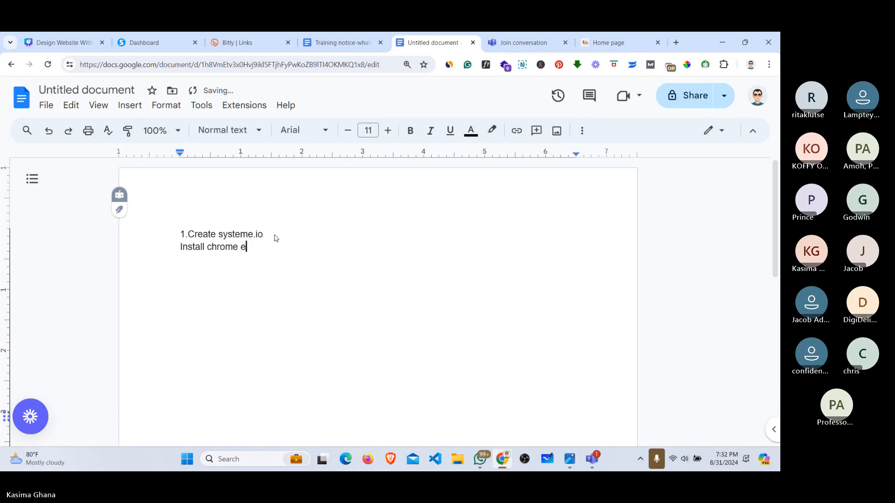
{"action": "type", "text": "extensions"}
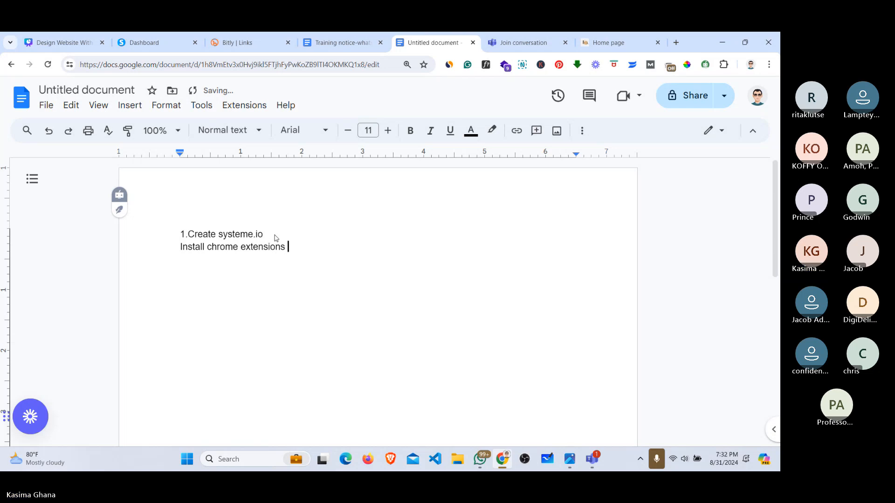
{"action": "key", "text": "Return"}
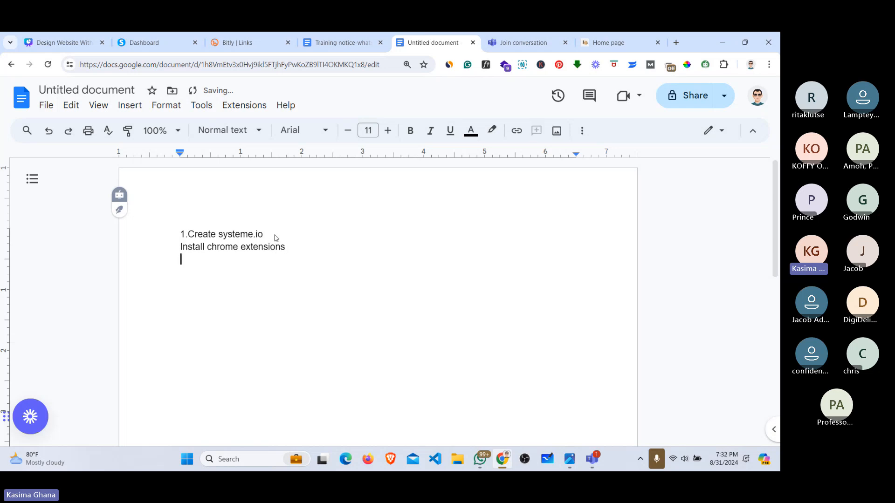
Step: Number the second line '2.' and add '3. start the design' as the third step
{"action": "left_click", "coordinate": [181, 250]}
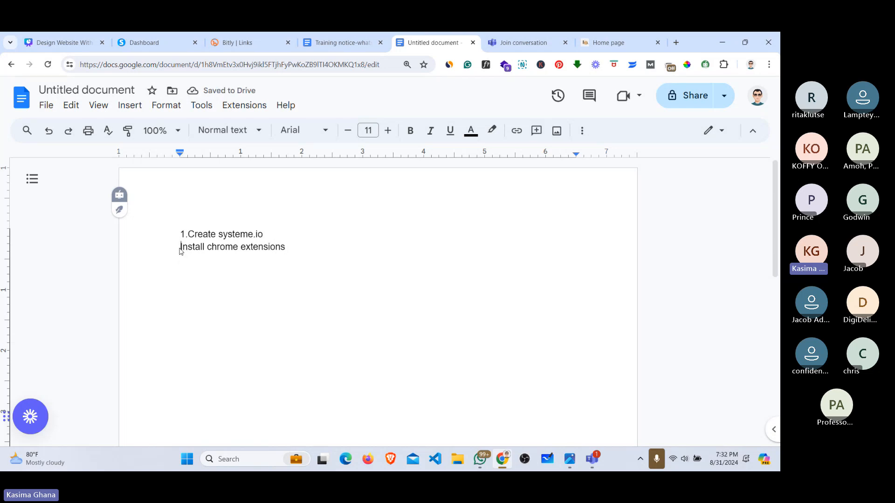
{"action": "type", "text": "2."}
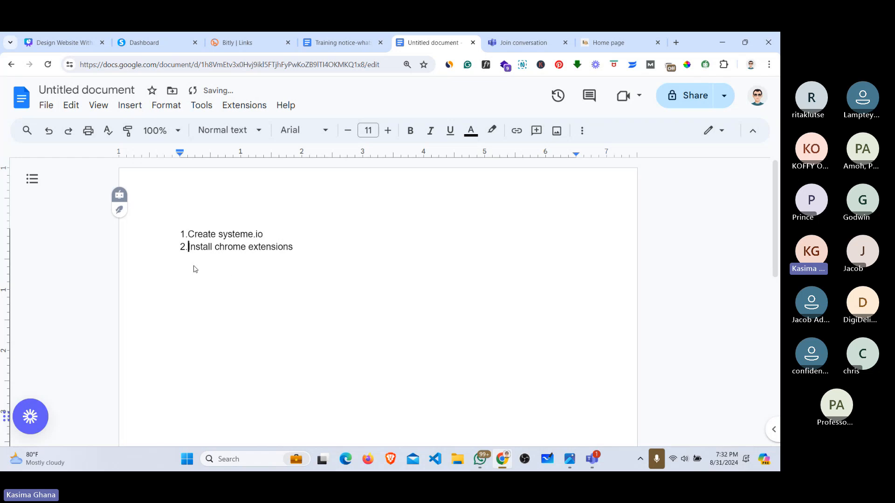
{"action": "left_click", "coordinate": [300, 252]}
{"action": "key", "text": "Down"}
{"action": "type", "text": "3. start the design"}
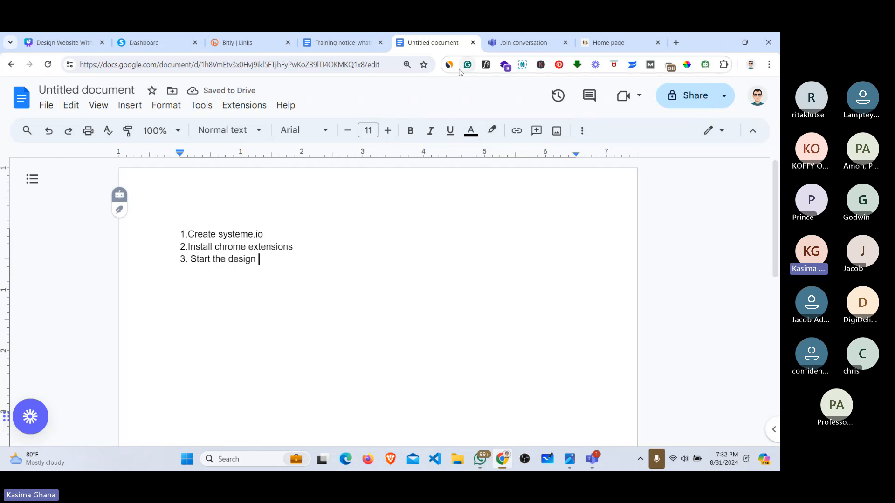
Step: Copy the systeme.io short link in Bitly and bring the Website Design Masterclass meeting forward
{"action": "left_click", "coordinate": [259, 37]}
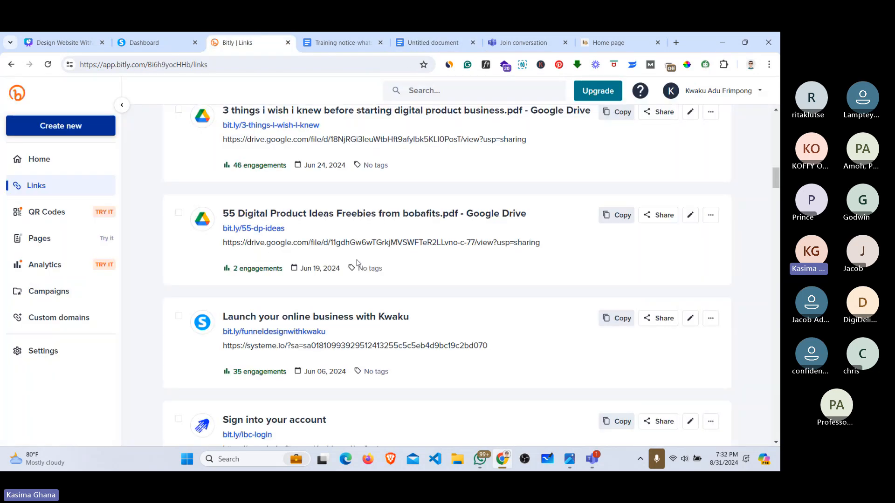
{"action": "left_click", "coordinate": [617, 318]}
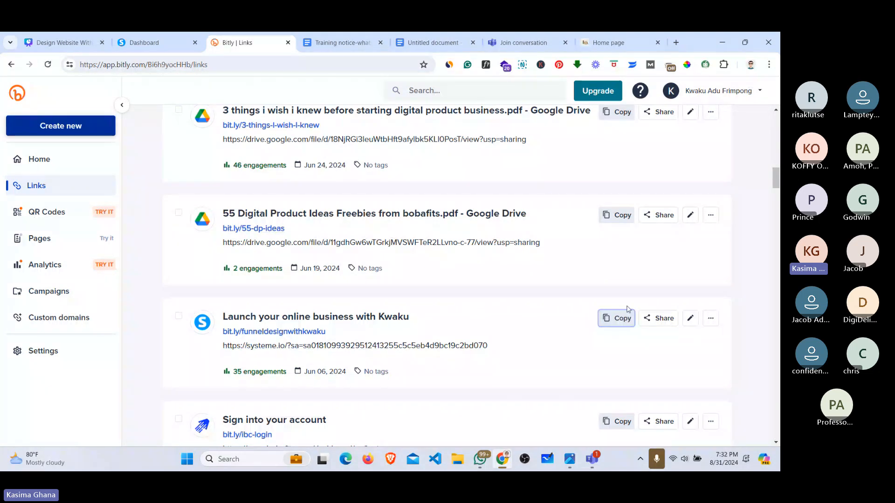
{"action": "left_click", "coordinate": [569, 458]}
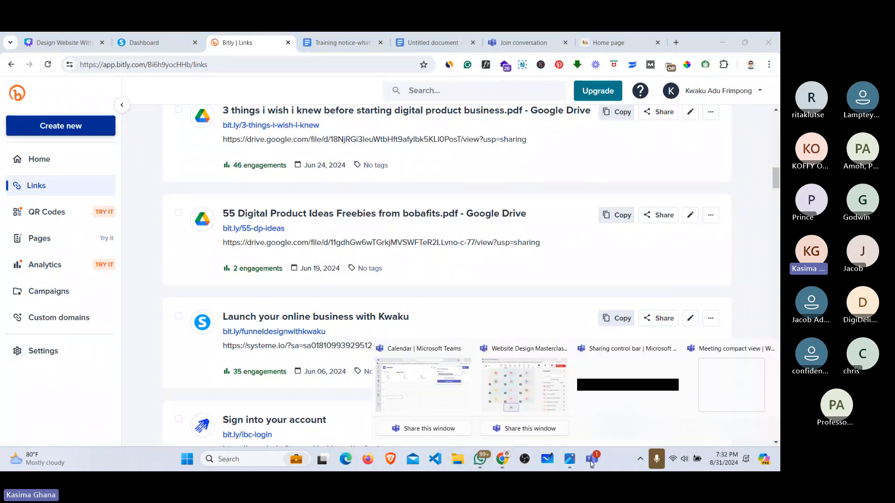
{"action": "left_click", "coordinate": [521, 390]}
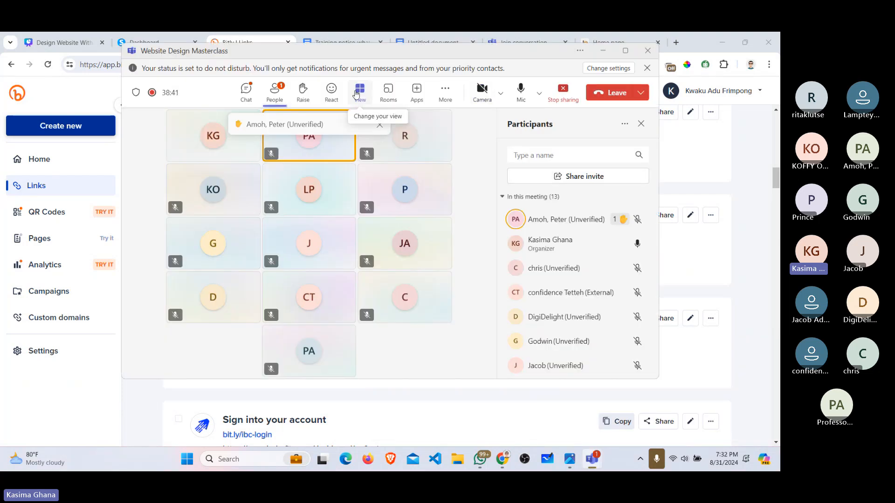
Step: Paste and send the bit.ly short link in the meeting chat, then minimize Teams
{"action": "left_click", "coordinate": [246, 90]}
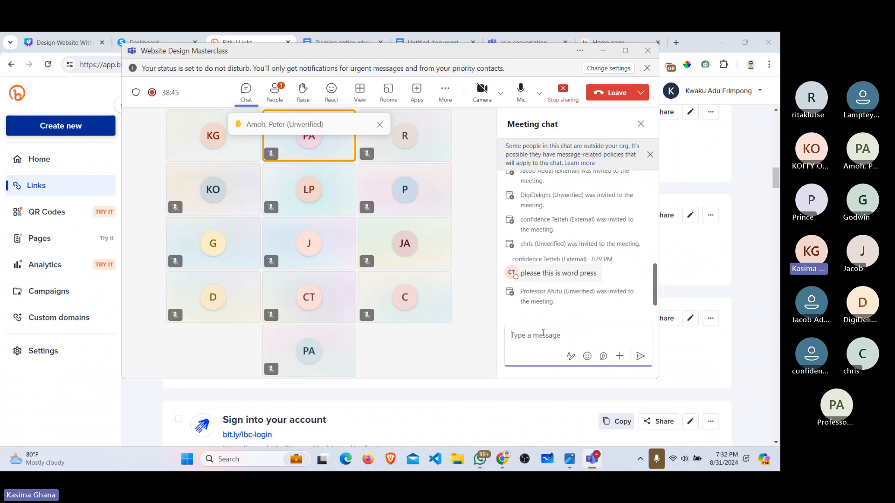
{"action": "key", "text": "ctrl+v"}
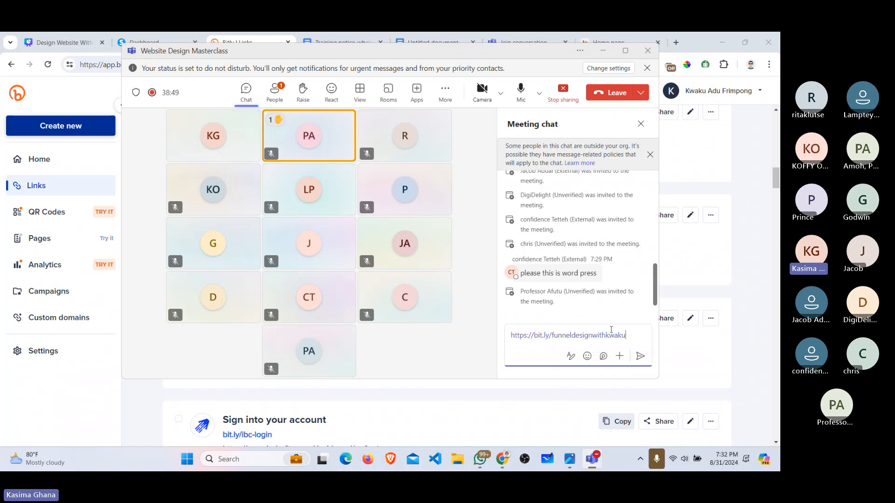
{"action": "key", "text": "Return"}
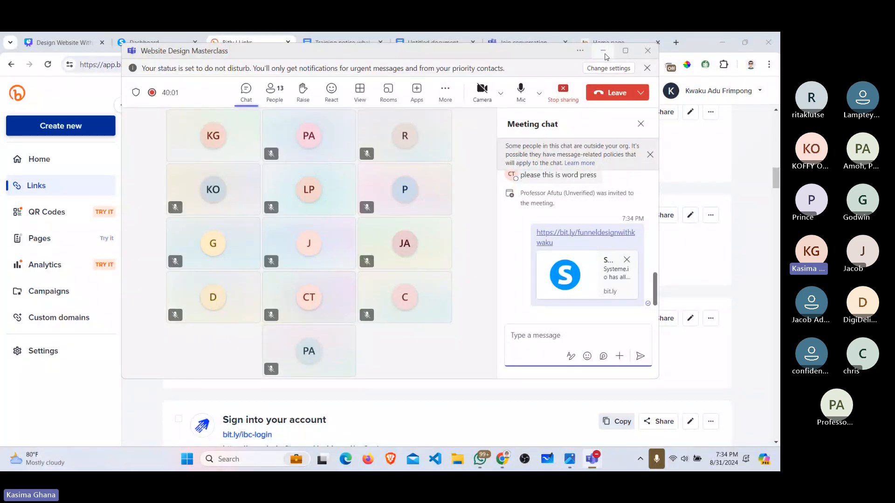
{"action": "left_click", "coordinate": [606, 55]}
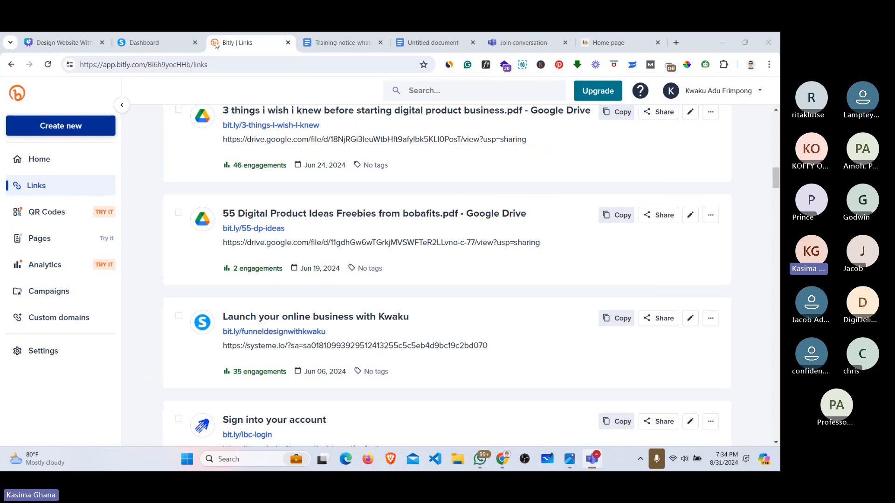
Step: Log out of systeme.io and dismiss the lifetime access popup on the home page
{"action": "left_click", "coordinate": [146, 37]}
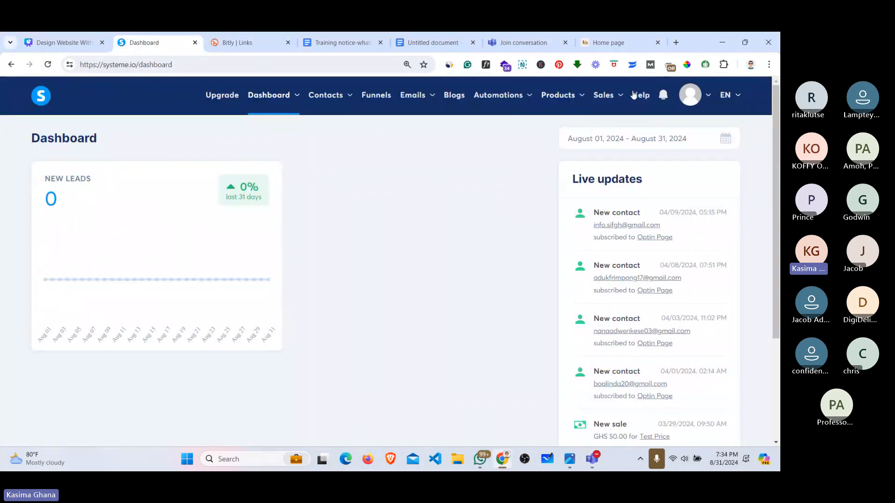
{"action": "mouse_move", "coordinate": [692, 97]}
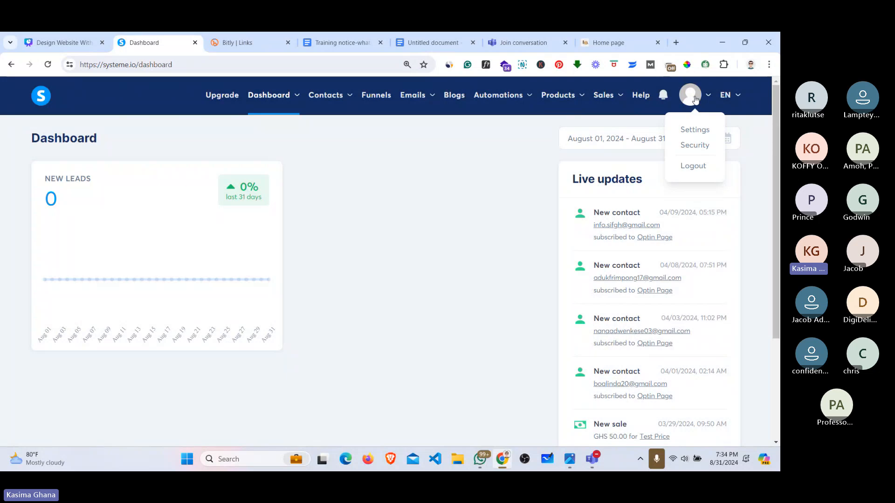
{"action": "left_click", "coordinate": [693, 166]}
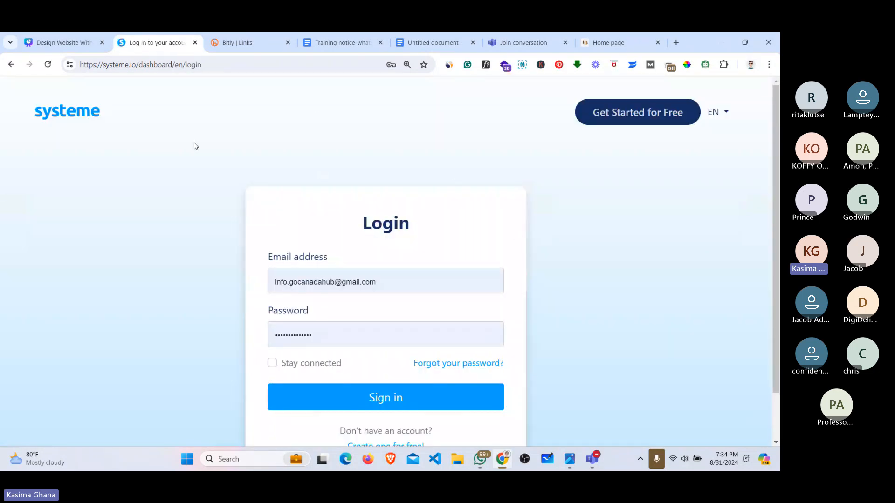
{"action": "left_click", "coordinate": [89, 116]}
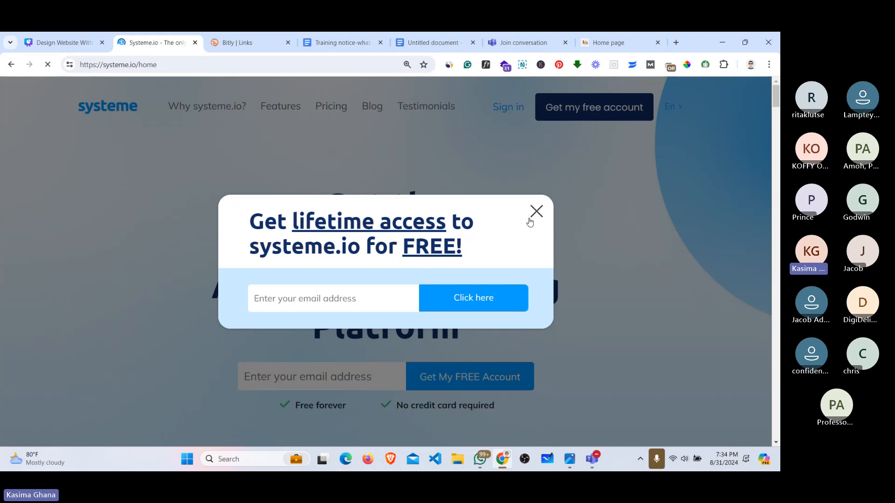
{"action": "left_click", "coordinate": [535, 214]}
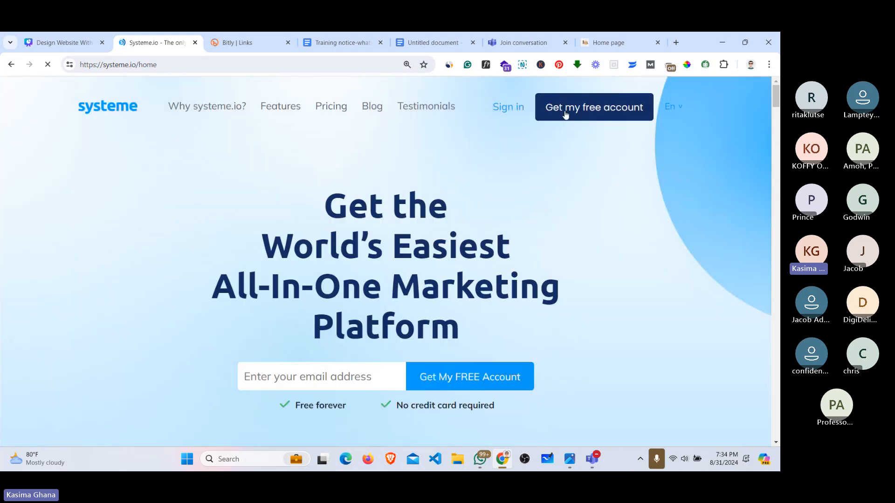
Step: Preview the free account sign-up form, close it, and sign back in with saved credentials
{"action": "left_click", "coordinate": [592, 109]}
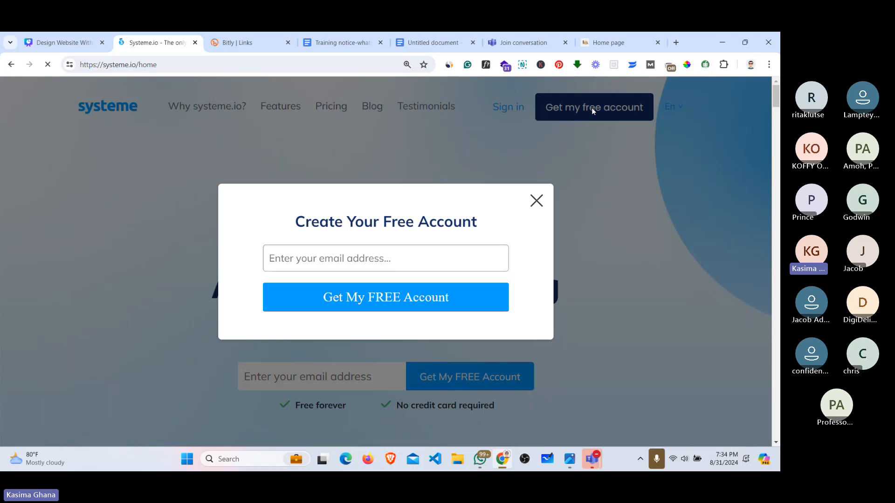
{"action": "left_click", "coordinate": [362, 252]}
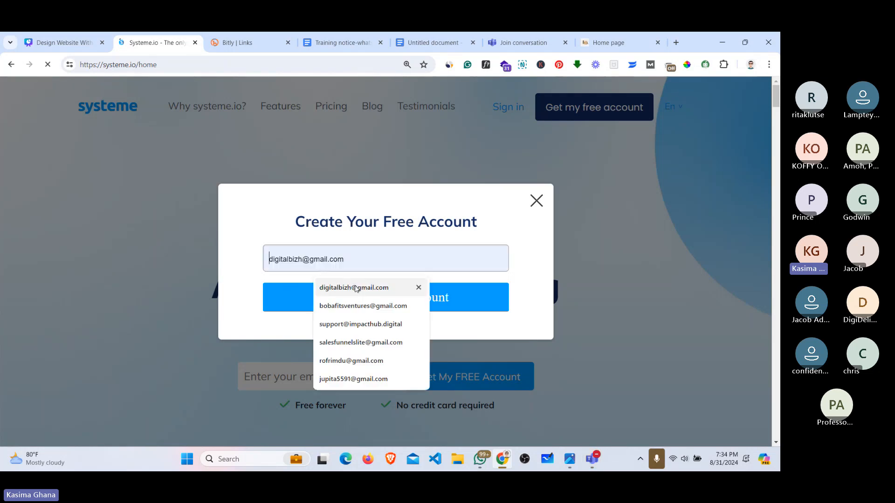
{"action": "left_click", "coordinate": [361, 289]}
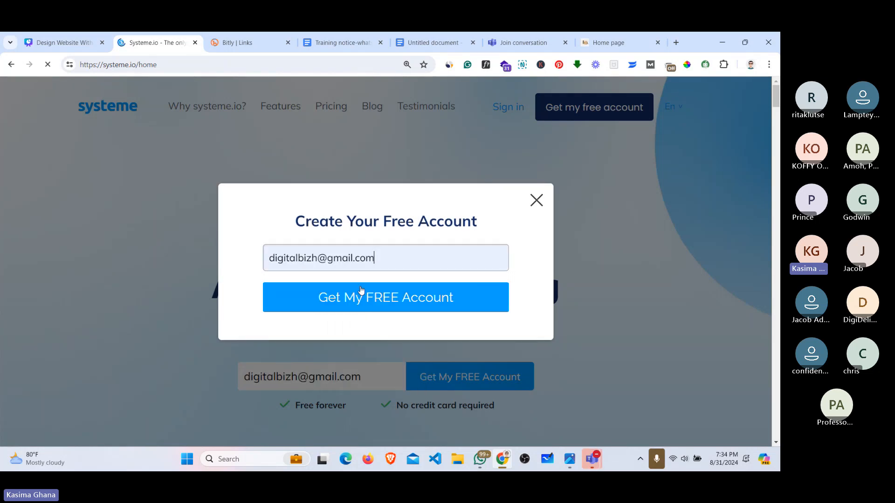
{"action": "left_click", "coordinate": [536, 201]}
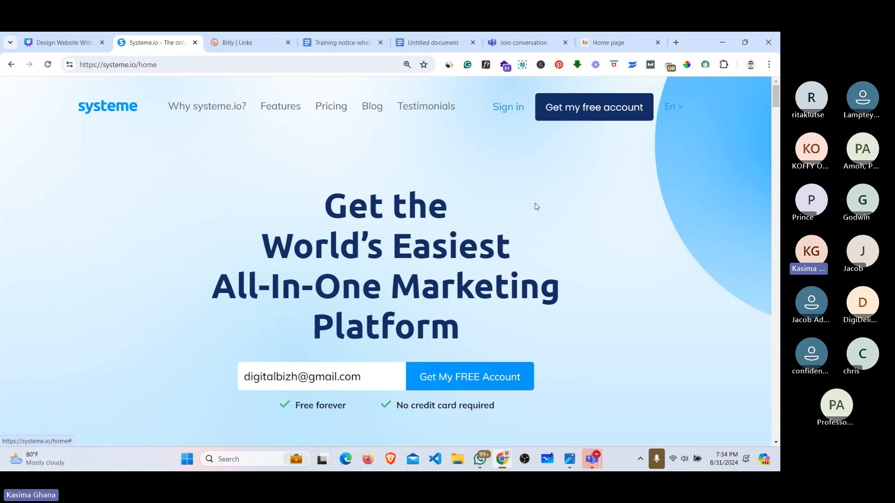
{"action": "left_click", "coordinate": [517, 109]}
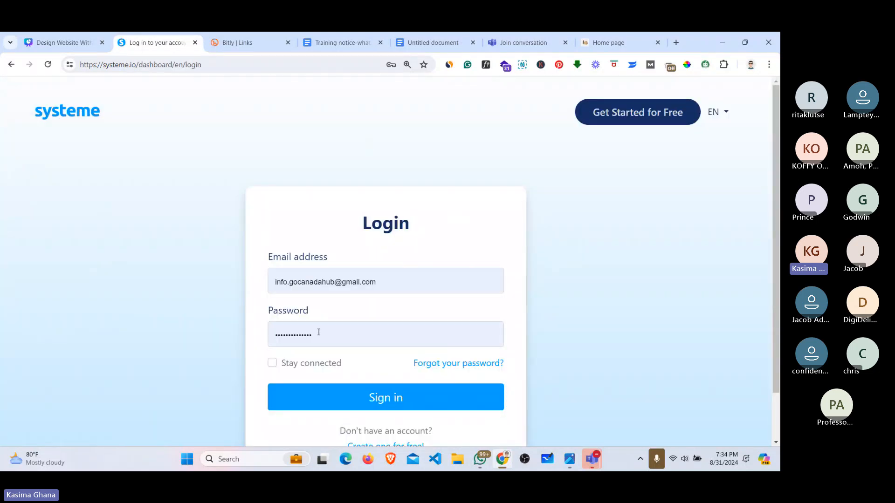
{"action": "left_click", "coordinate": [322, 396]}
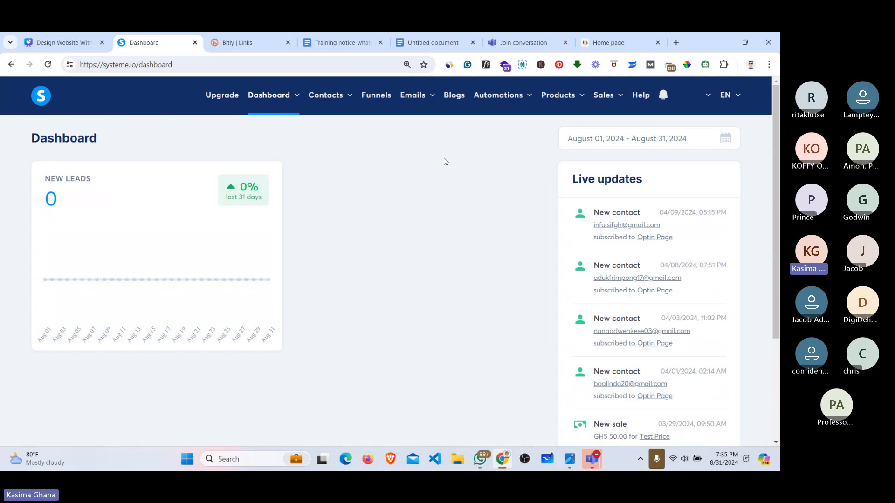
Step: Open Settings > My plan to compare Freemium usage with Startup $27, Webinar $47 and Unlimited $97
{"action": "mouse_move", "coordinate": [270, 98]}
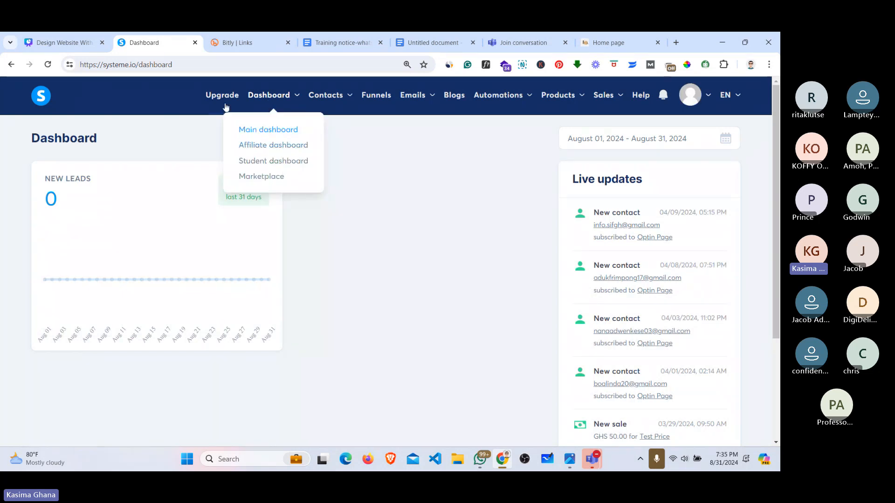
{"action": "mouse_move", "coordinate": [690, 95]}
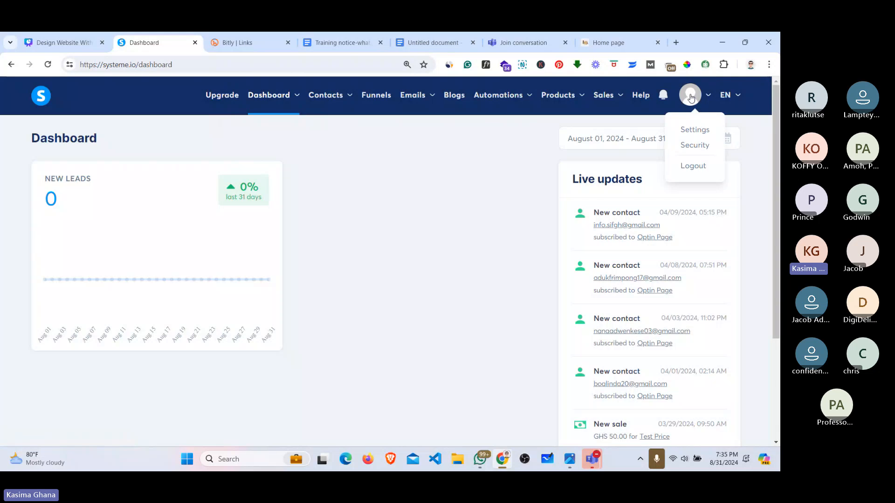
{"action": "left_click", "coordinate": [692, 130]}
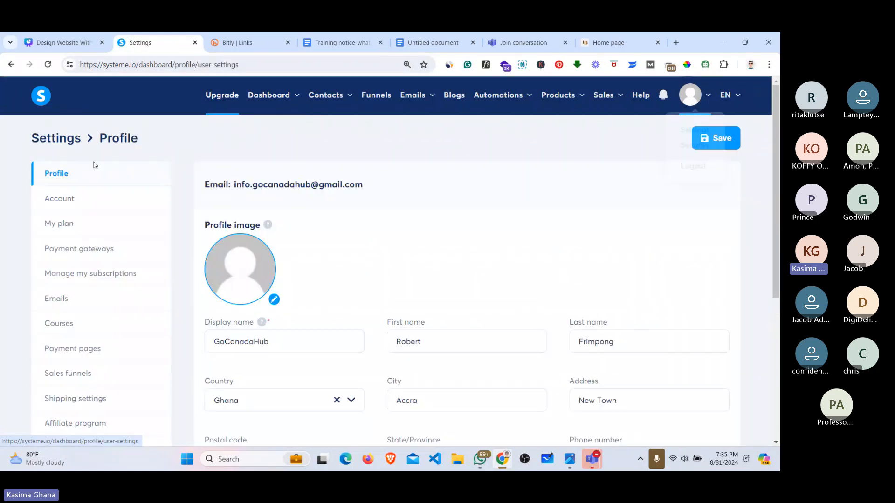
{"action": "left_click", "coordinate": [60, 200]}
{"action": "left_click", "coordinate": [77, 228]}
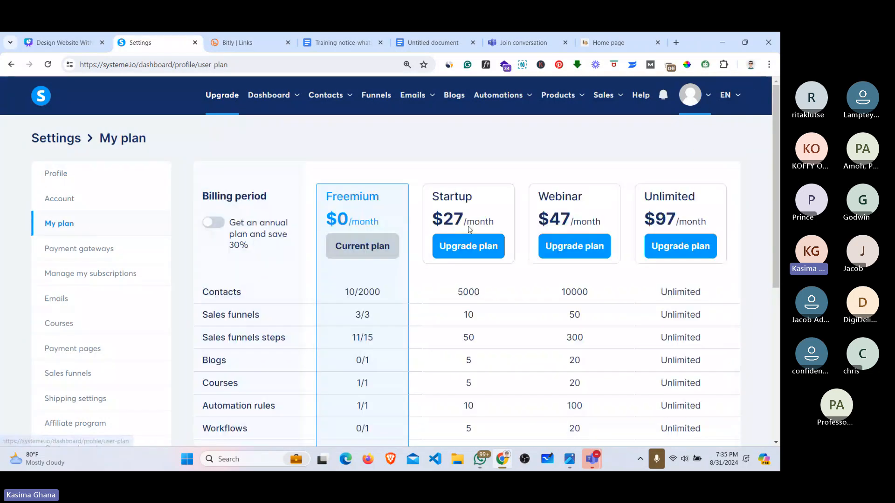
{"action": "scroll", "coordinate": [469, 229], "scroll_direction": "down", "scroll_amount": 1}
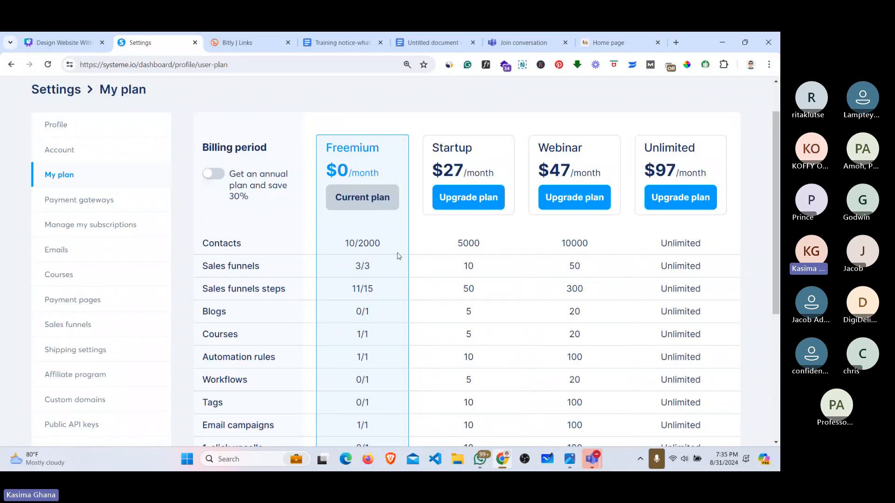
{"action": "scroll", "coordinate": [554, 158], "scroll_direction": "up", "scroll_amount": 1}
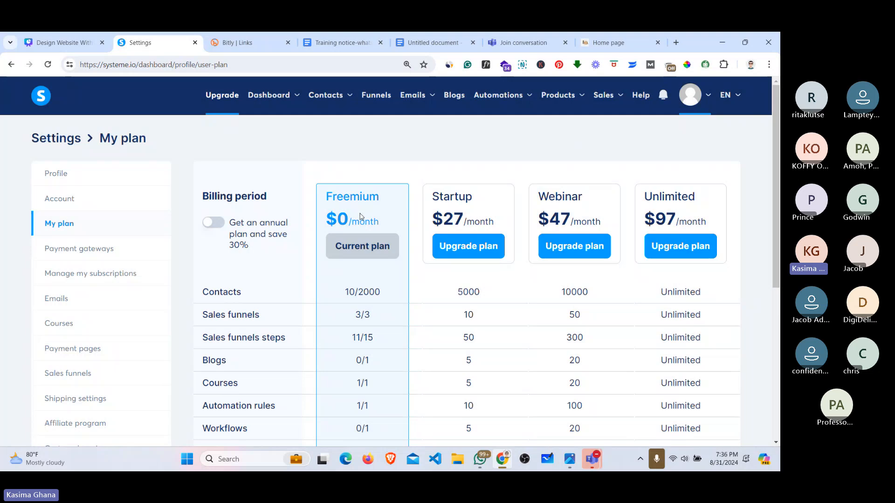
{"action": "left_click", "coordinate": [468, 246]}
{"action": "mouse_move", "coordinate": [320, 100]}
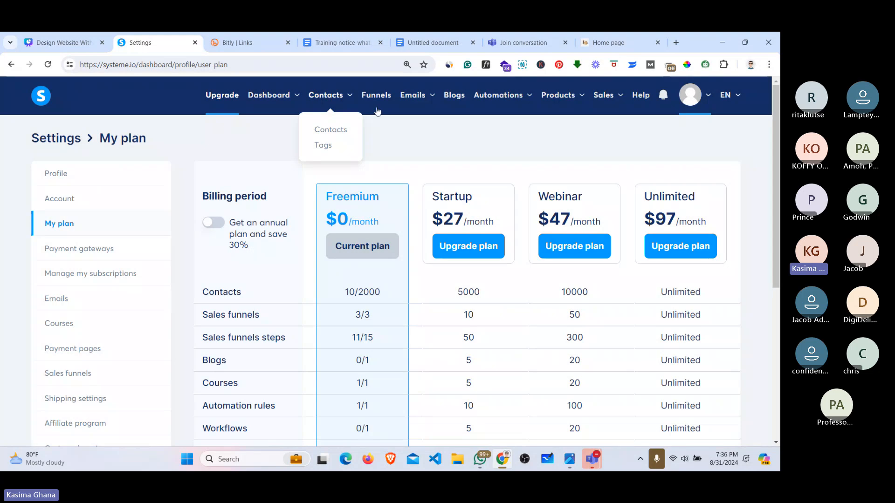
Step: Go to the Blogs section and open the Create blog form
{"action": "left_click", "coordinate": [452, 95]}
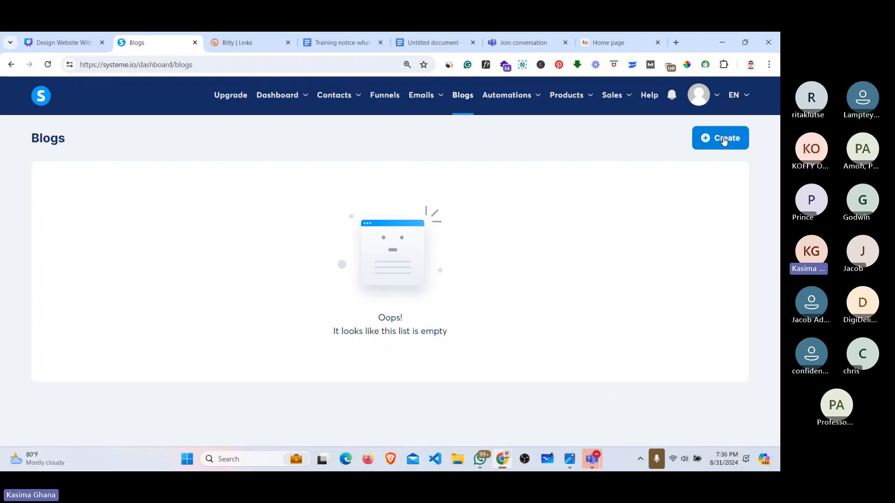
{"action": "left_click", "coordinate": [724, 139]}
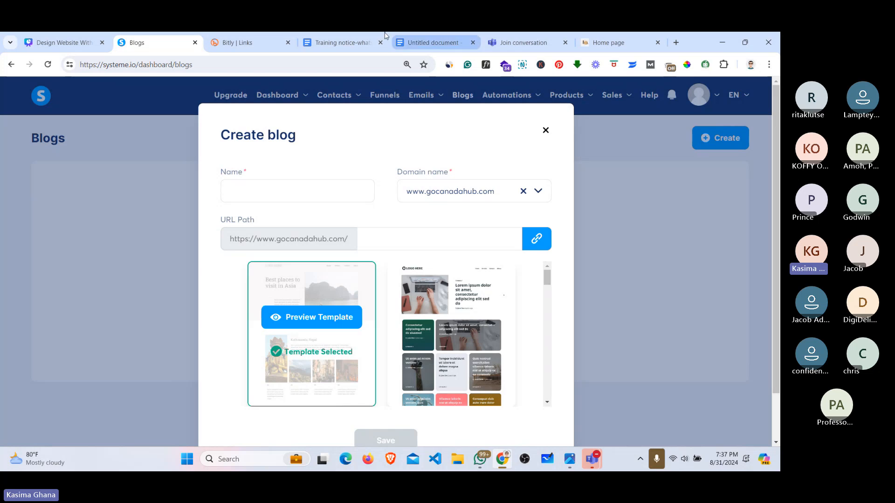
{"action": "left_click", "coordinate": [598, 37]}
{"action": "scroll", "coordinate": [720, 232], "scroll_direction": "up", "scroll_amount": 2}
{"action": "scroll", "coordinate": [385, 261], "scroll_direction": "up", "scroll_amount": 20}
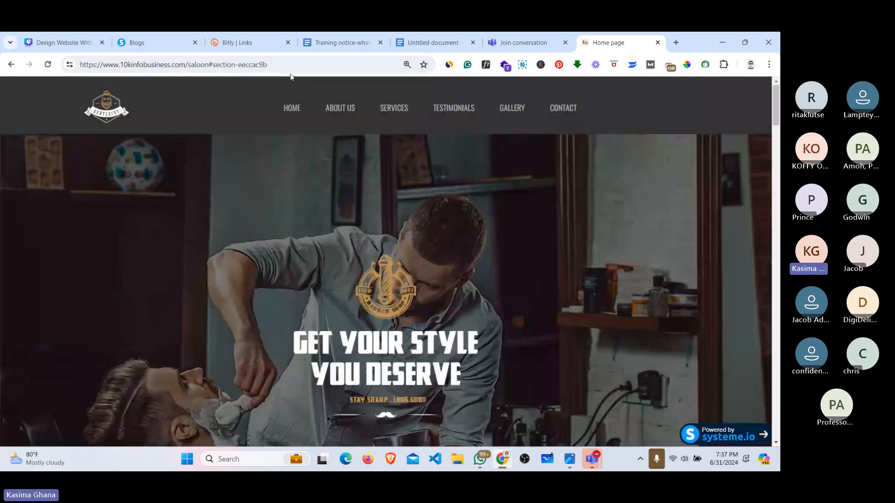
{"action": "left_click_drag", "start_coordinate": [275, 65], "coordinate": [211, 68]}
{"action": "key", "text": "BackSpace"}
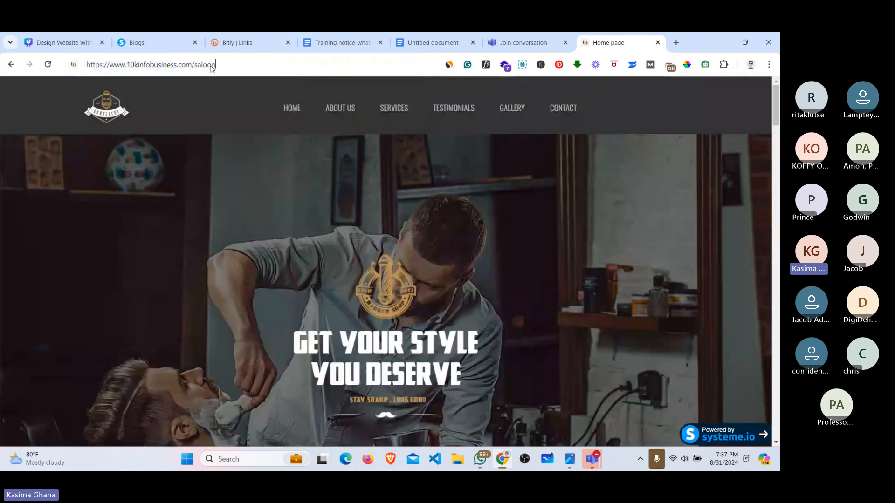
{"action": "key", "text": "Return"}
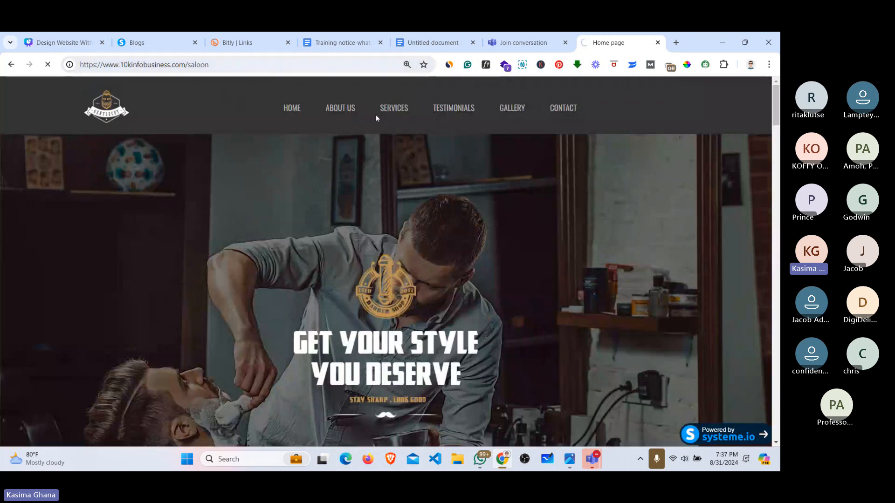
{"action": "scroll", "coordinate": [416, 162], "scroll_direction": "down", "scroll_amount": 3}
{"action": "scroll", "coordinate": [477, 320], "scroll_direction": "up", "scroll_amount": 2}
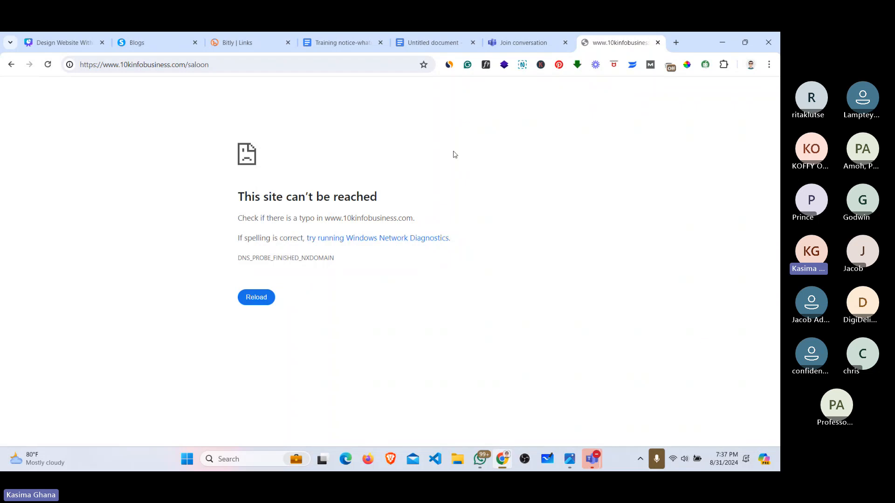
{"action": "left_click", "coordinate": [257, 303]}
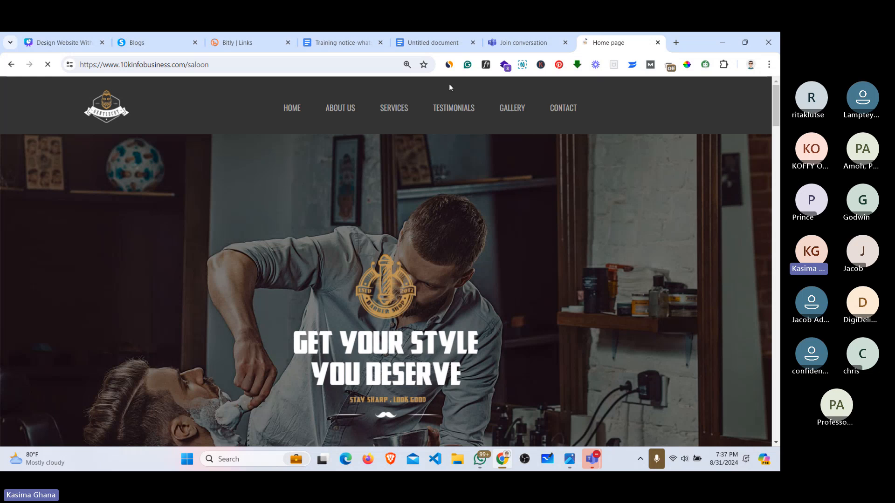
{"action": "scroll", "coordinate": [605, 171], "scroll_direction": "down", "scroll_amount": 5}
{"action": "scroll", "coordinate": [386, 261], "scroll_direction": "up", "scroll_amount": 1}
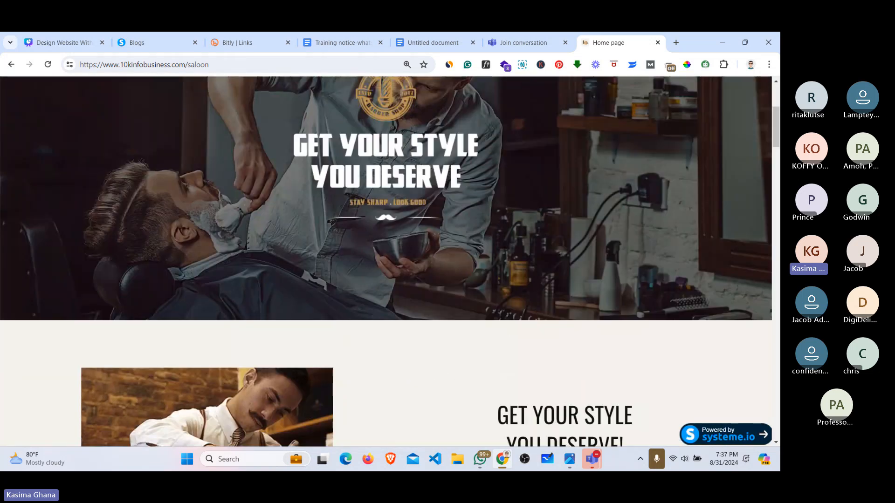
{"action": "scroll", "coordinate": [386, 261], "scroll_direction": "up", "scroll_amount": 4}
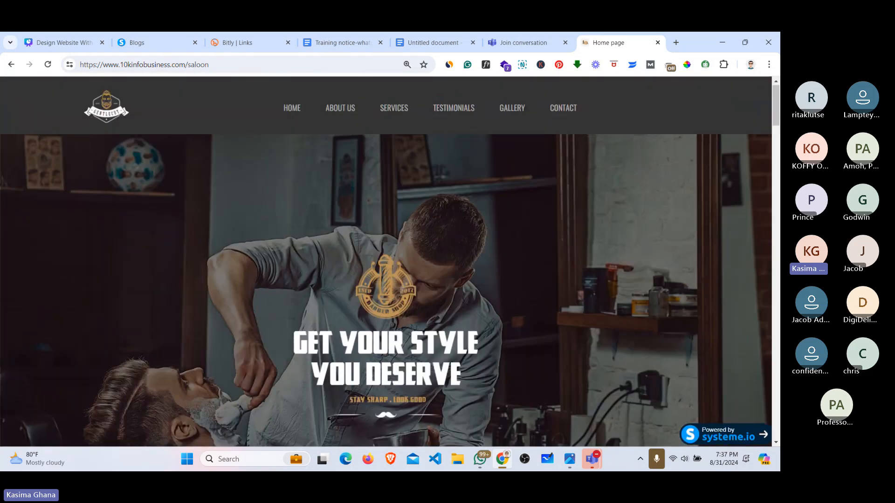
{"action": "left_click", "coordinate": [154, 35]}
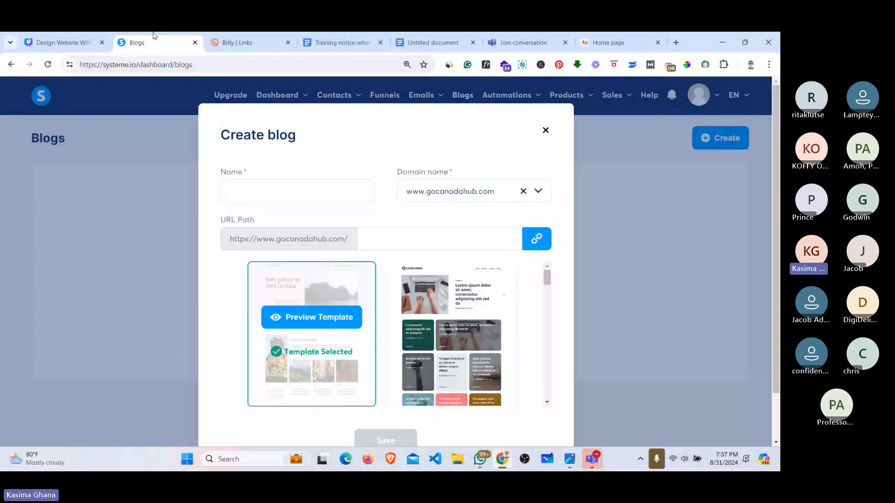
{"action": "left_click", "coordinate": [263, 196]}
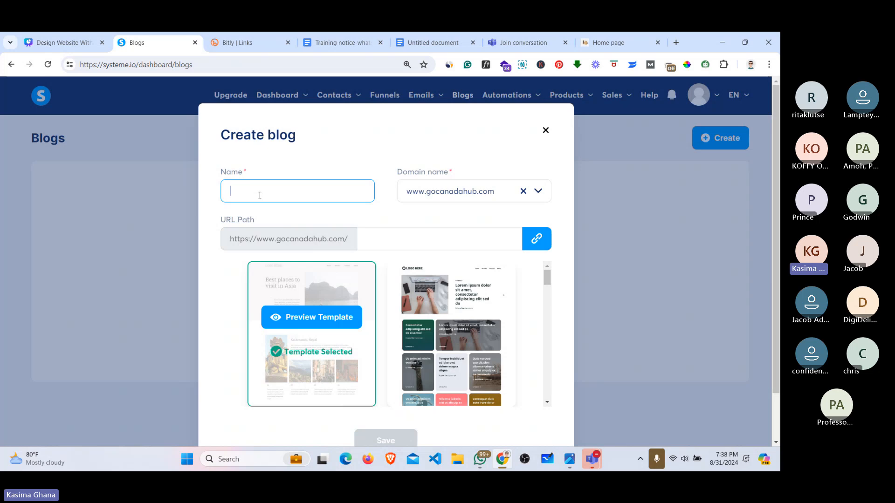
{"action": "type", "text": "Training"}
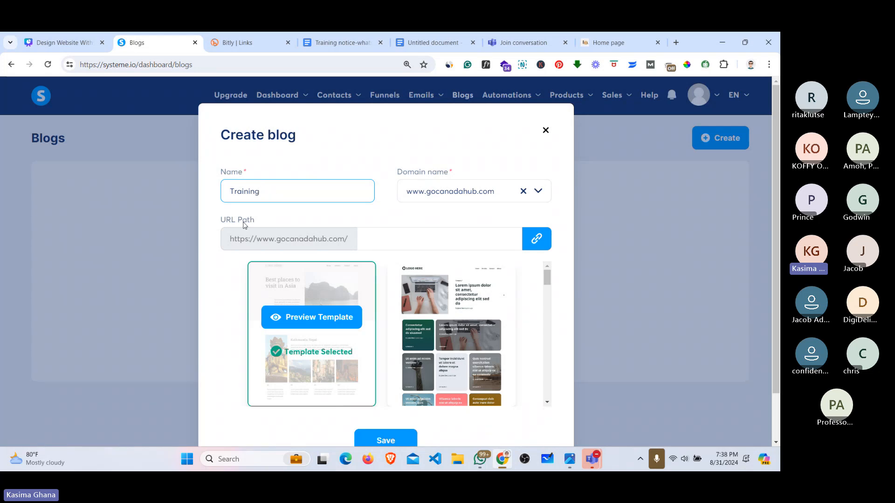
{"action": "left_click", "coordinate": [366, 239]}
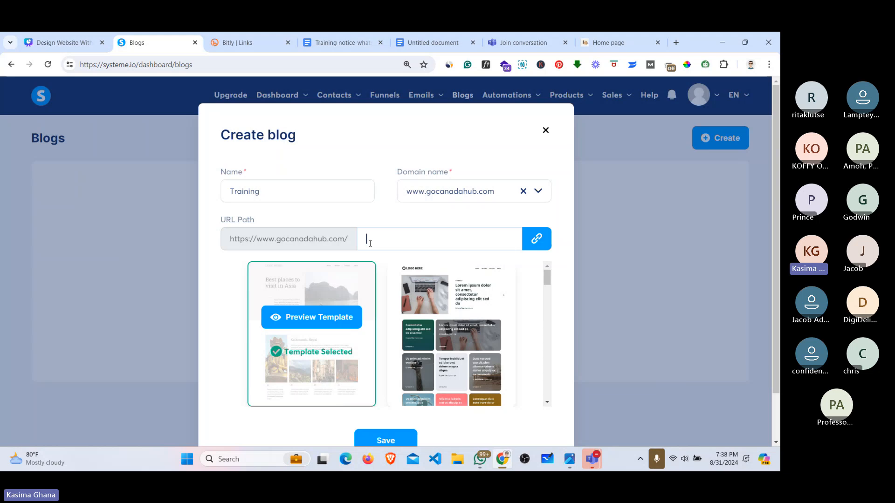
{"action": "left_click", "coordinate": [480, 197]}
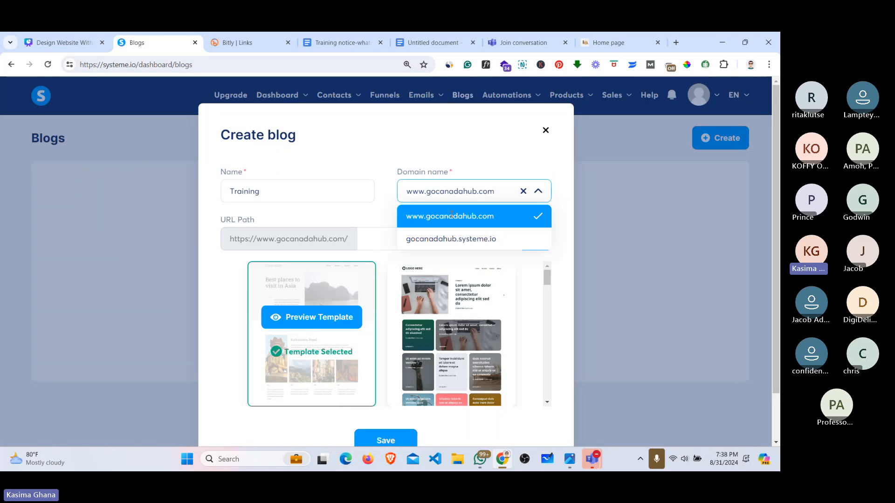
{"action": "mouse_move", "coordinate": [595, 455]}
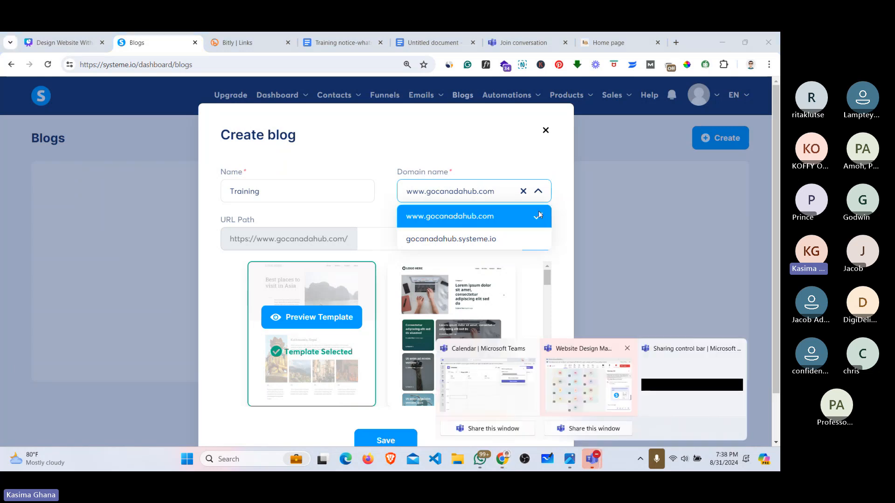
{"action": "left_click", "coordinate": [555, 212]}
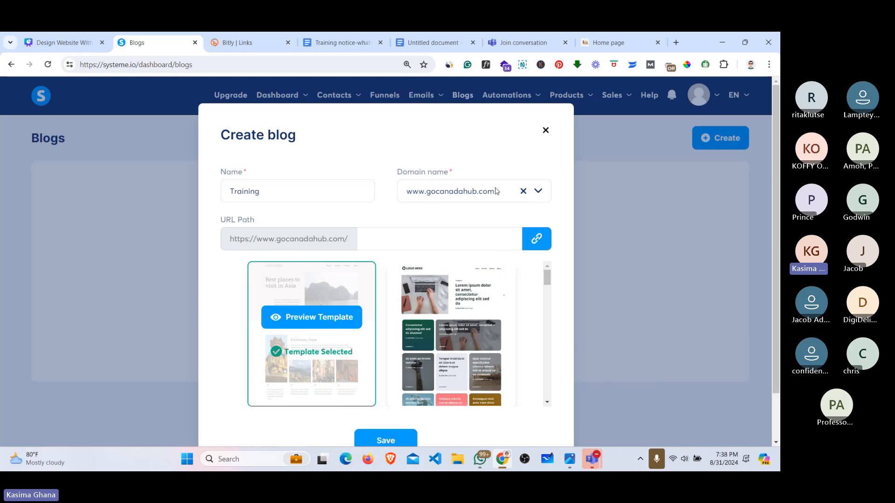
{"action": "left_click", "coordinate": [508, 194]}
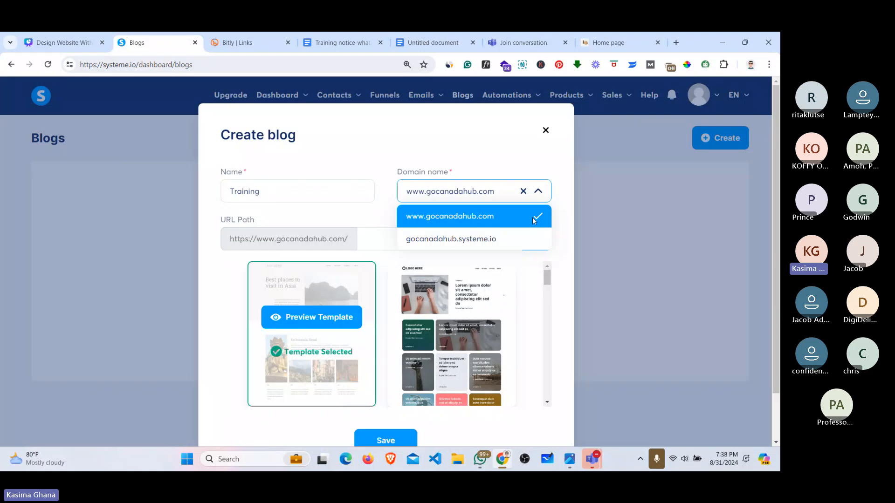
{"action": "mouse_move", "coordinate": [434, 302]}
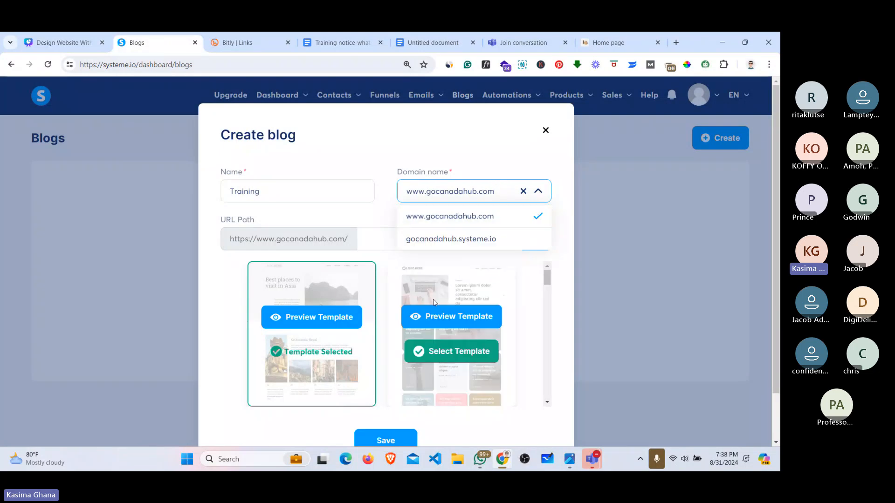
{"action": "left_click", "coordinate": [273, 44]}
{"action": "left_click_drag", "start_coordinate": [775, 183], "coordinate": [777, 223]}
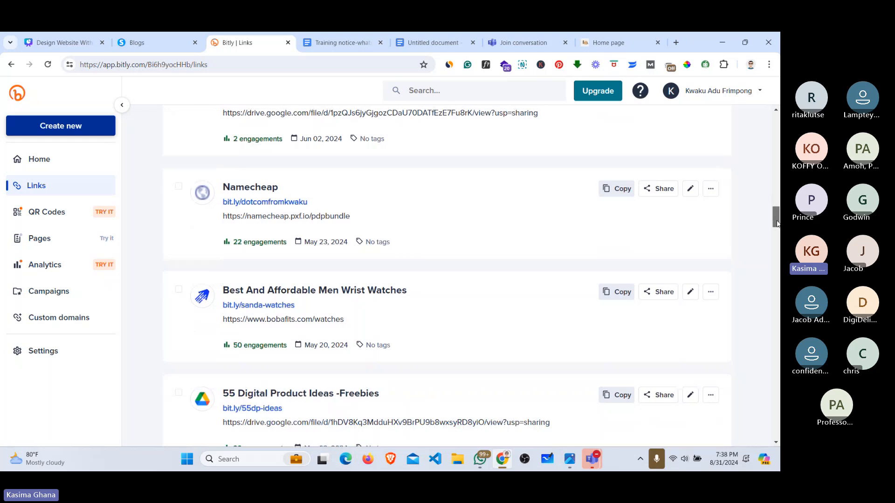
Step: Copy the Namecheap short link and send it in the Teams meeting chat, then minimize Teams
{"action": "left_click", "coordinate": [626, 193]}
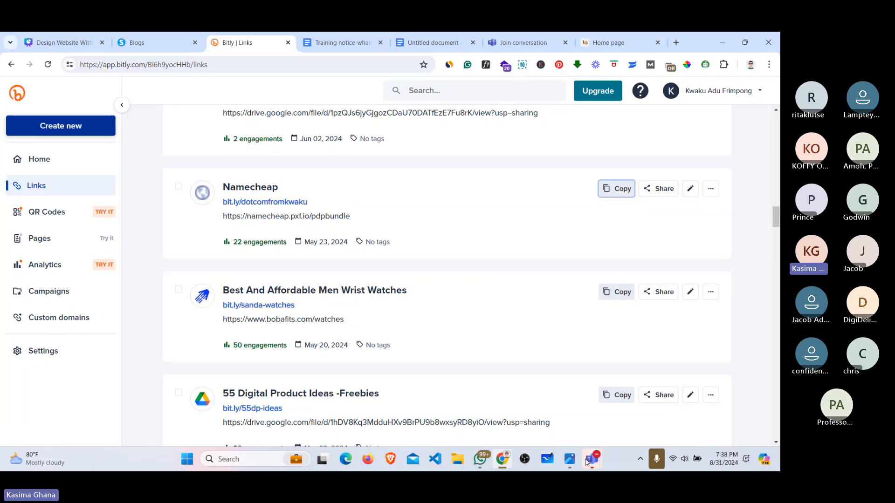
{"action": "mouse_move", "coordinate": [588, 460]}
{"action": "left_click", "coordinate": [578, 361]}
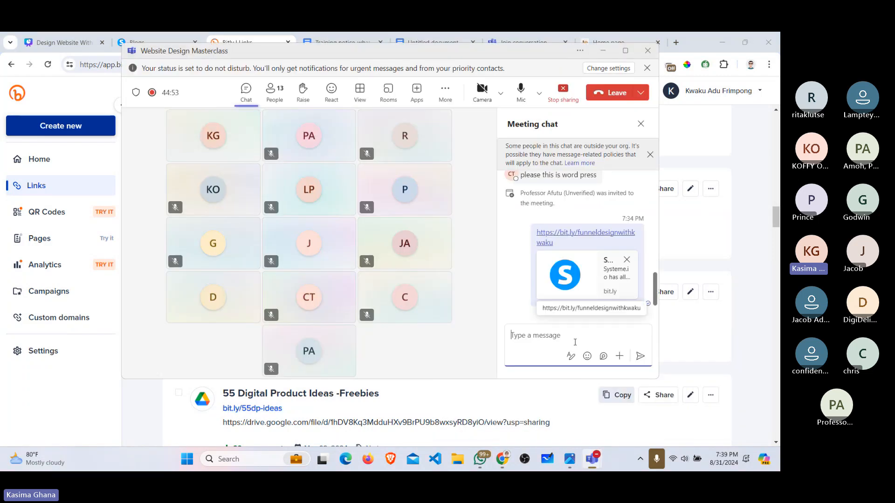
{"action": "key", "text": "ctrl+v"}
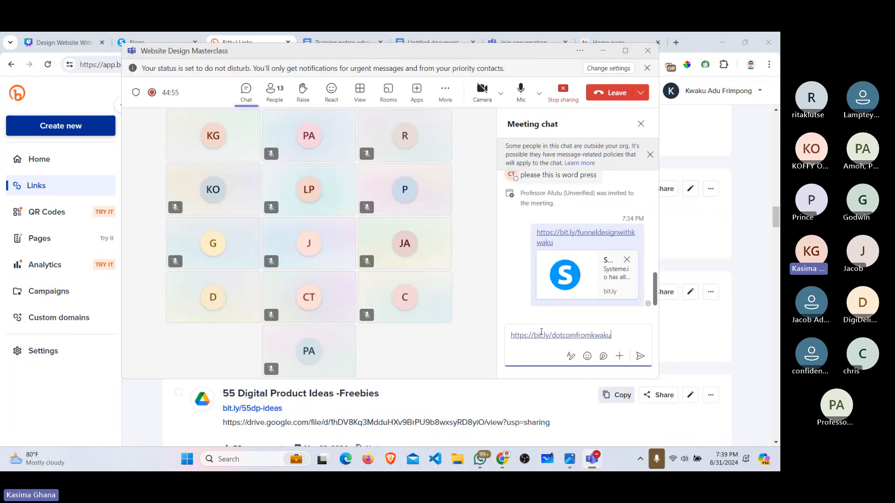
{"action": "key", "text": "Return"}
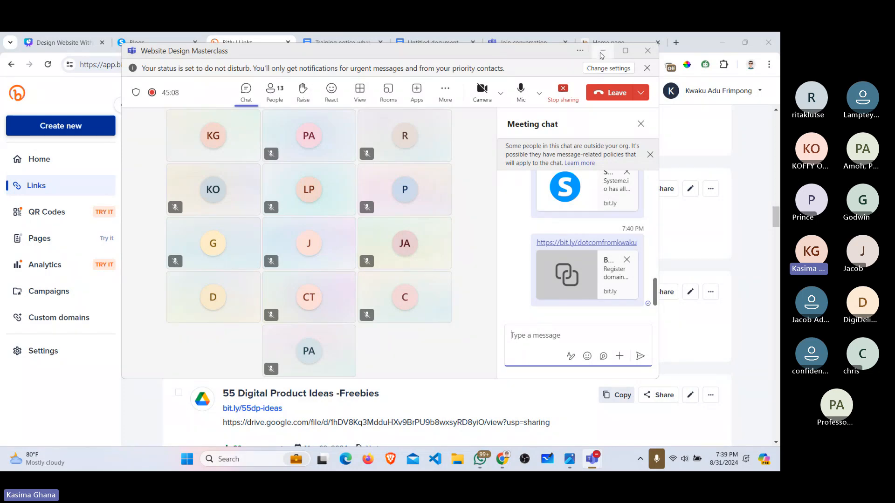
{"action": "left_click", "coordinate": [603, 51]}
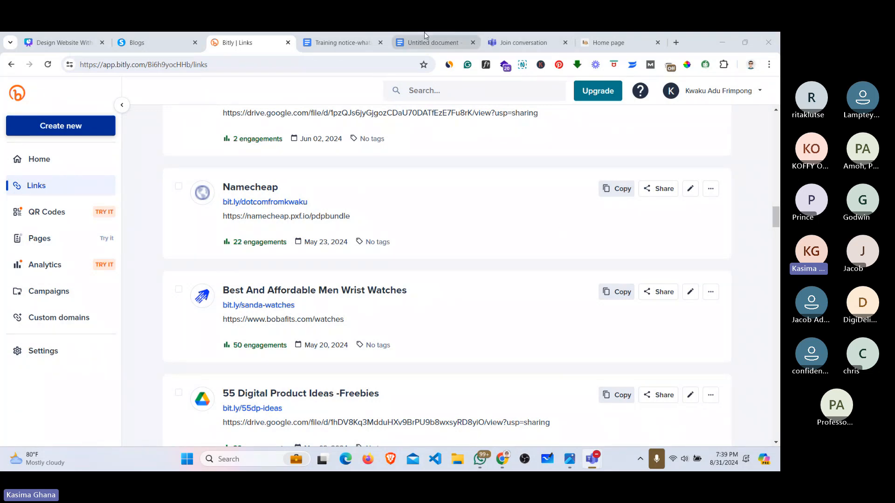
Step: Test the shared short link from the meeting chat, close the stray window, and return to the saloon site tab
{"action": "left_click", "coordinate": [160, 36]}
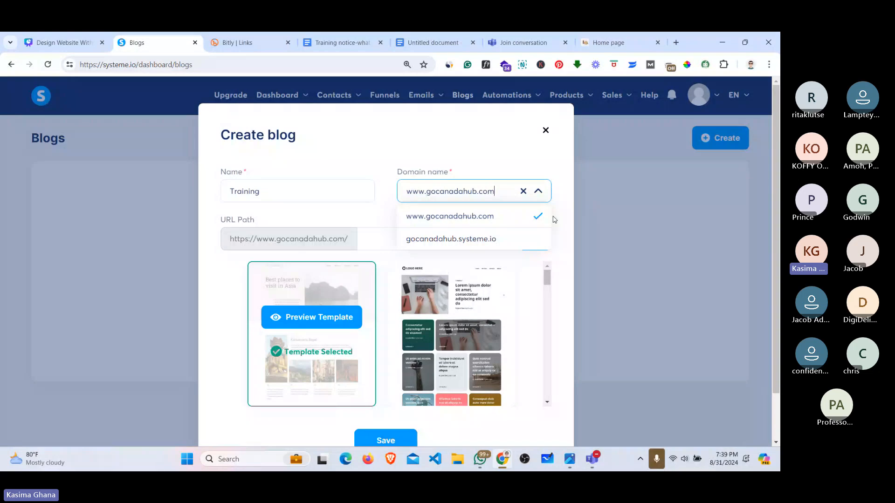
{"action": "left_click", "coordinate": [508, 215]}
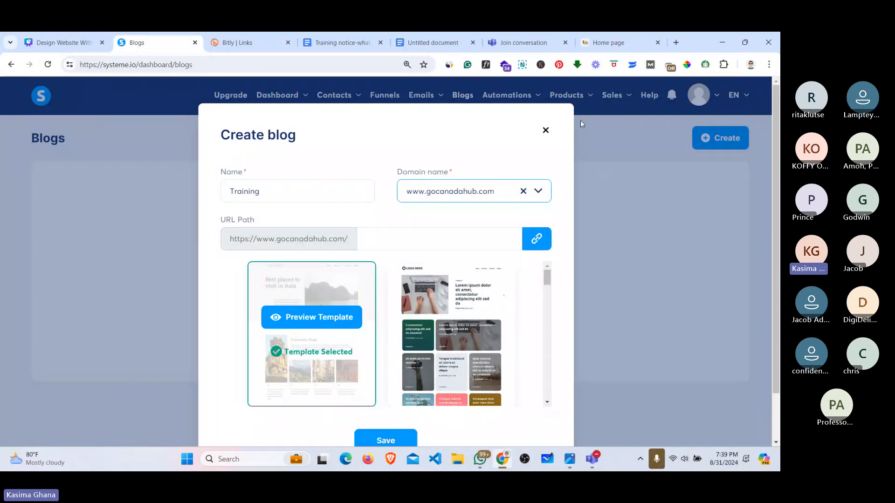
{"action": "mouse_move", "coordinate": [469, 322]}
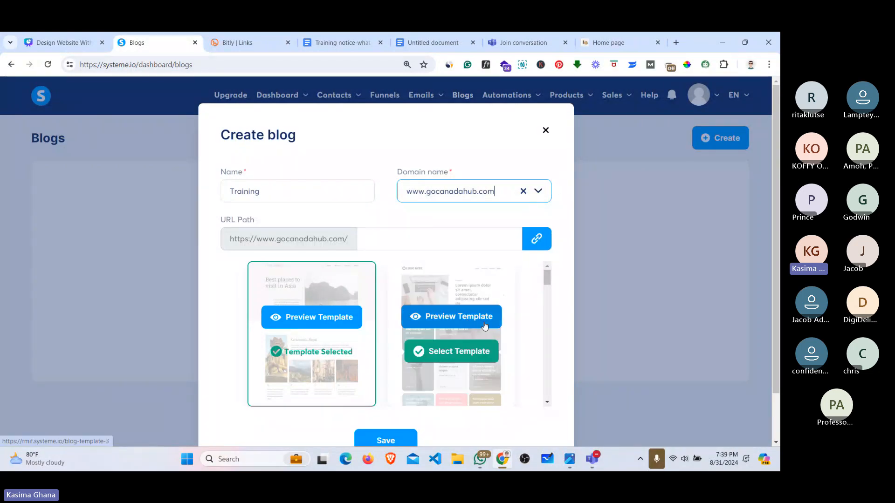
{"action": "mouse_move", "coordinate": [588, 457]}
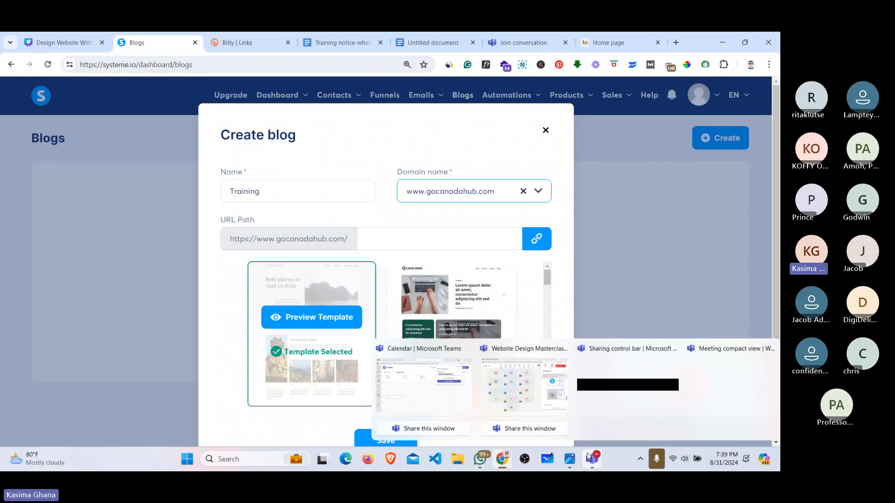
{"action": "left_click", "coordinate": [545, 371]}
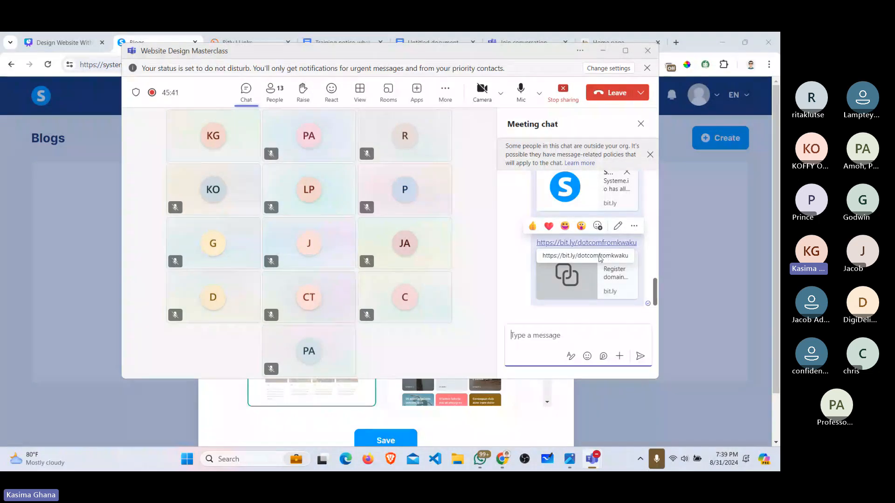
{"action": "left_click", "coordinate": [594, 244]}
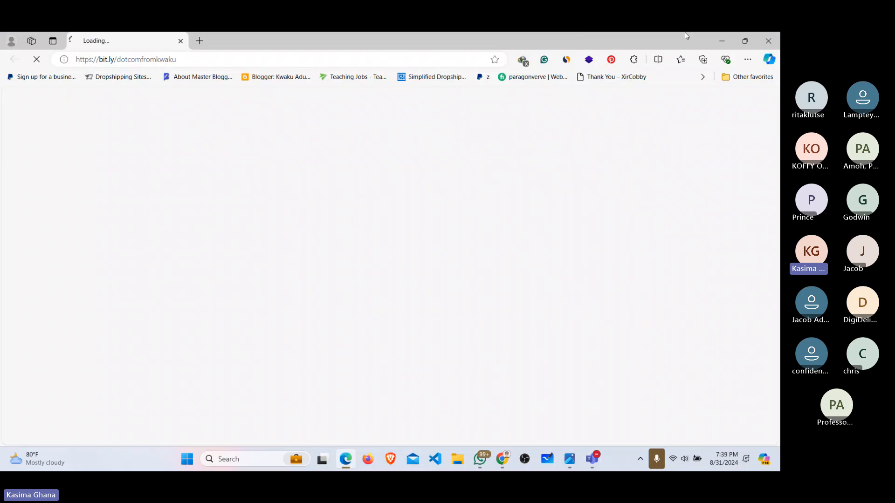
{"action": "left_click", "coordinate": [765, 37]}
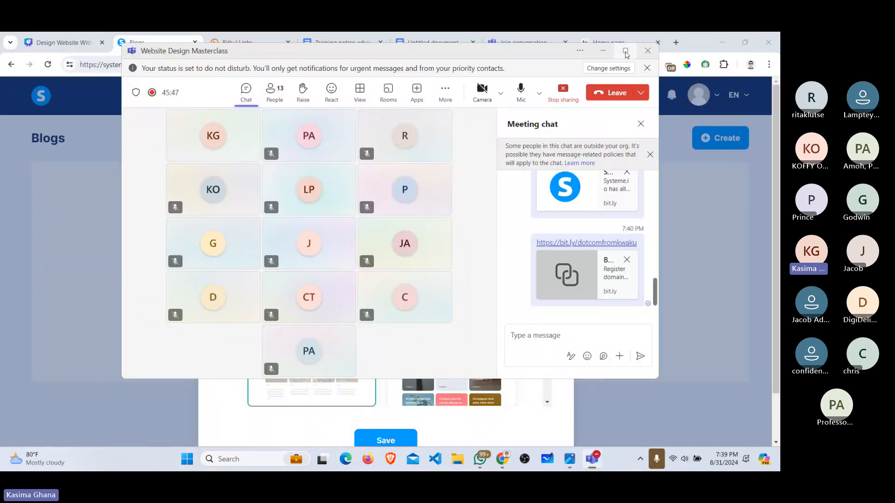
{"action": "left_click", "coordinate": [641, 43]}
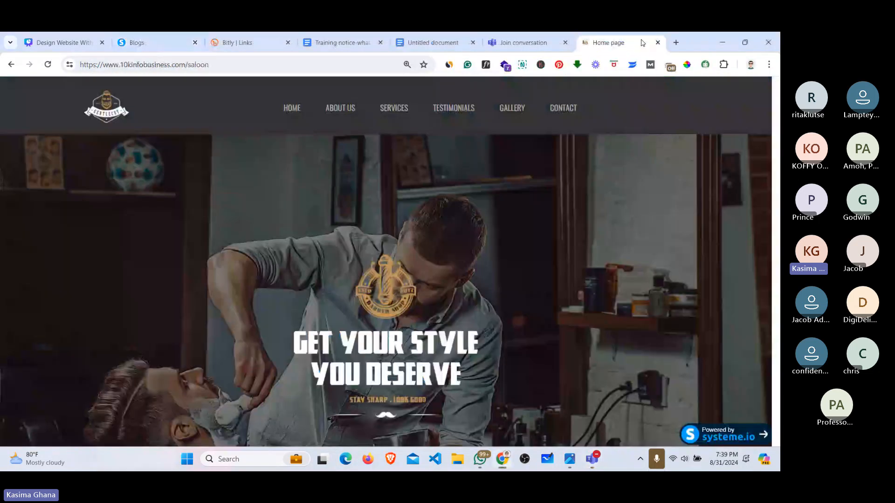
Step: Search Namecheap for trythudgbhfghsd.com to check its availability
{"action": "left_click", "coordinate": [676, 42]}
{"action": "type", "text": "n"}
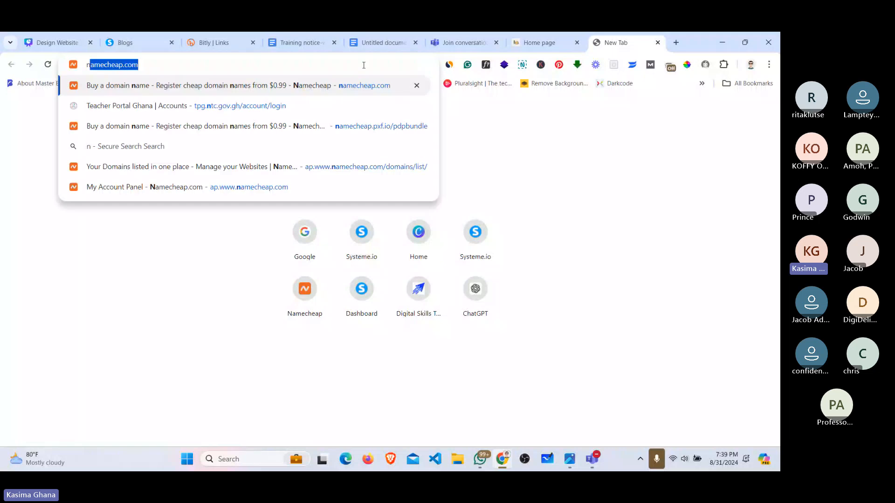
{"action": "type", "text": "a"}
{"action": "key", "text": "Return"}
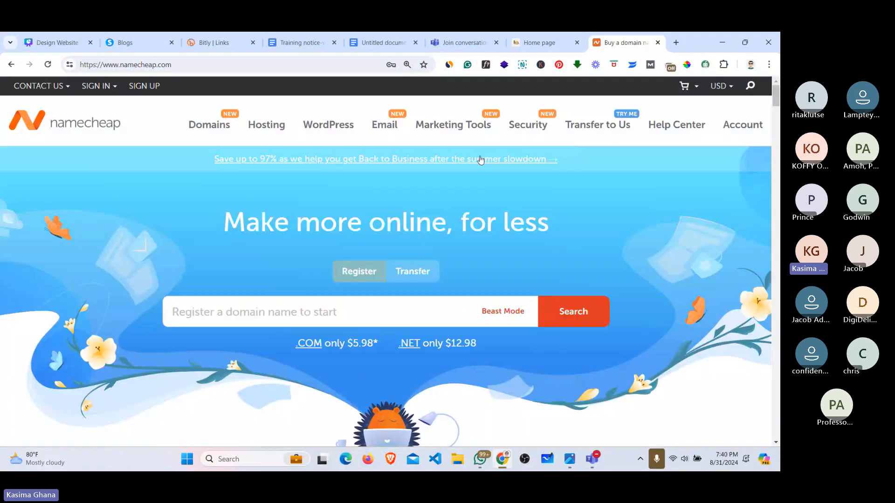
{"action": "left_click", "coordinate": [290, 311]}
{"action": "type", "text": "DIGITA"}
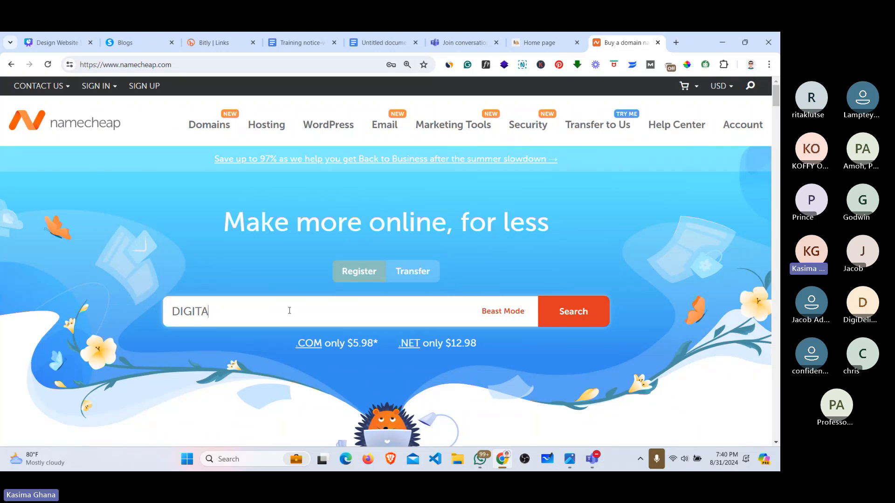
{"action": "key", "text": "BackSpace"}
{"action": "key", "text": "BackSpace"}
{"action": "key", "text": "BackSpace"}
{"action": "key", "text": "BackSpace"}
{"action": "key", "text": "BackSpace"}
{"action": "key", "text": "BackSpace"}
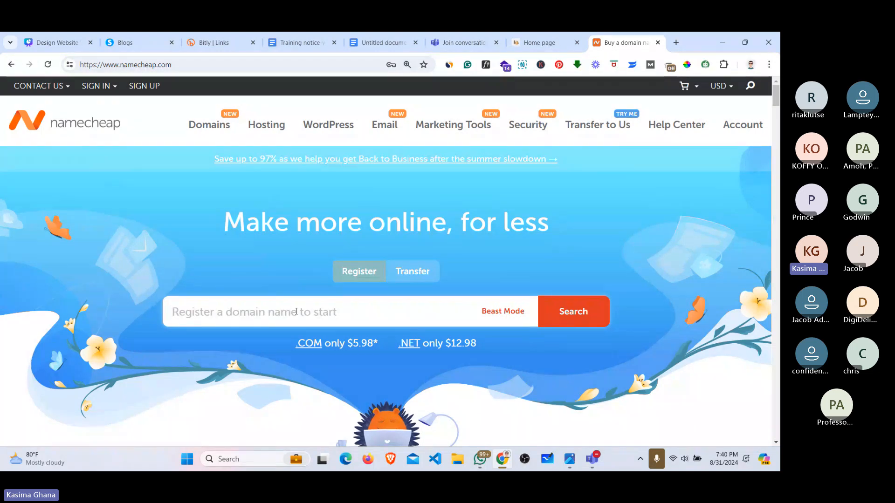
{"action": "type", "text": "try"}
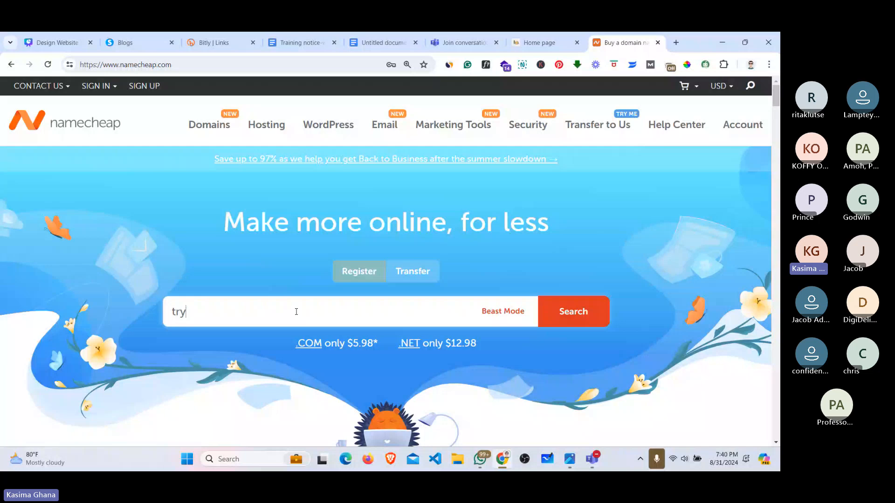
{"action": "type", "text": "thudgbhfghsd.com"}
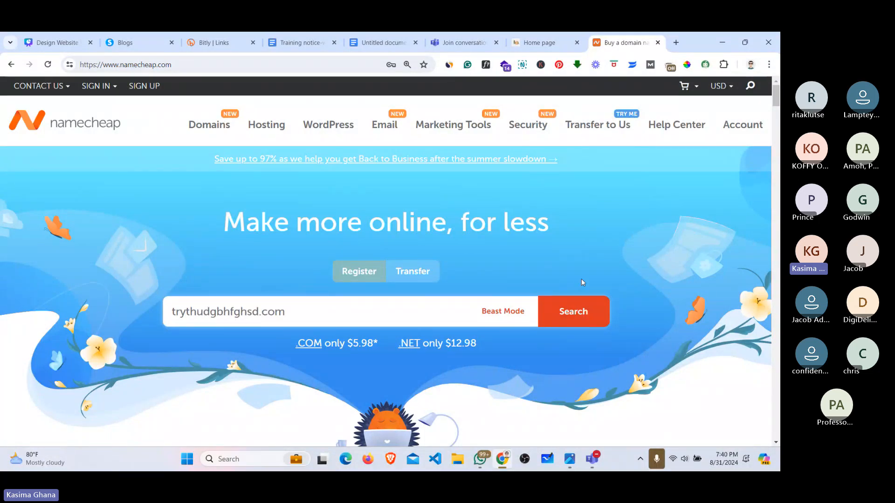
{"action": "left_click", "coordinate": [579, 316]}
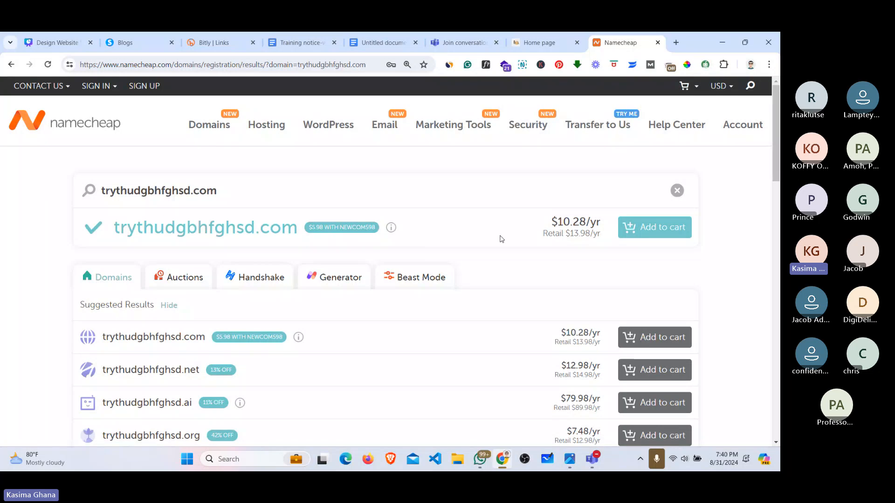
Step: Admit the waiting guest in Teams, minimize the meeting, and return to the Create blog form
{"action": "mouse_move", "coordinate": [591, 460]}
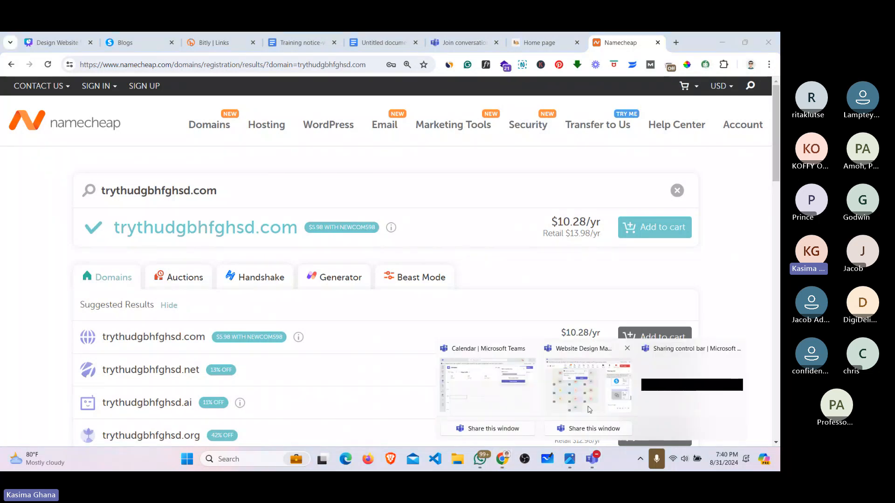
{"action": "left_click", "coordinate": [591, 377]}
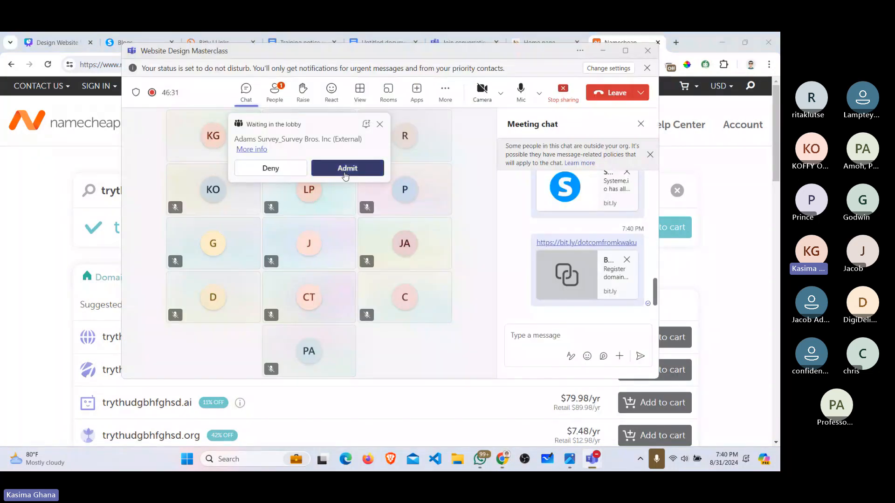
{"action": "left_click", "coordinate": [344, 171]}
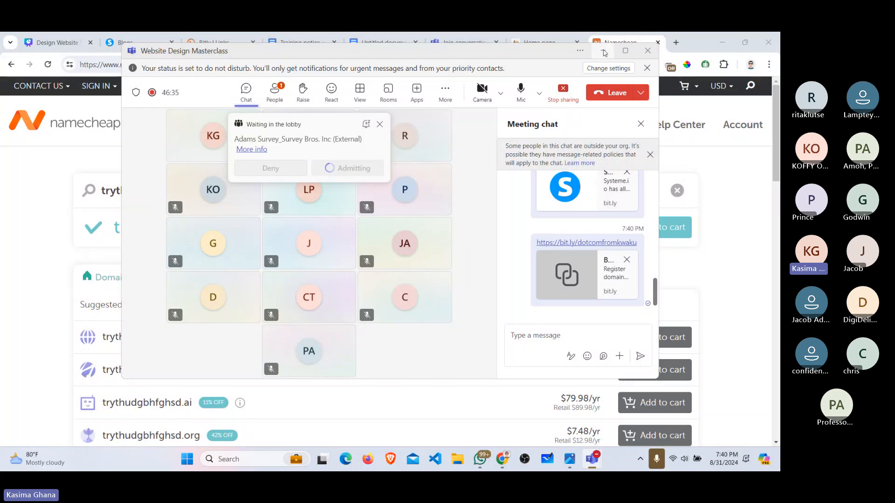
{"action": "left_click", "coordinate": [604, 51]}
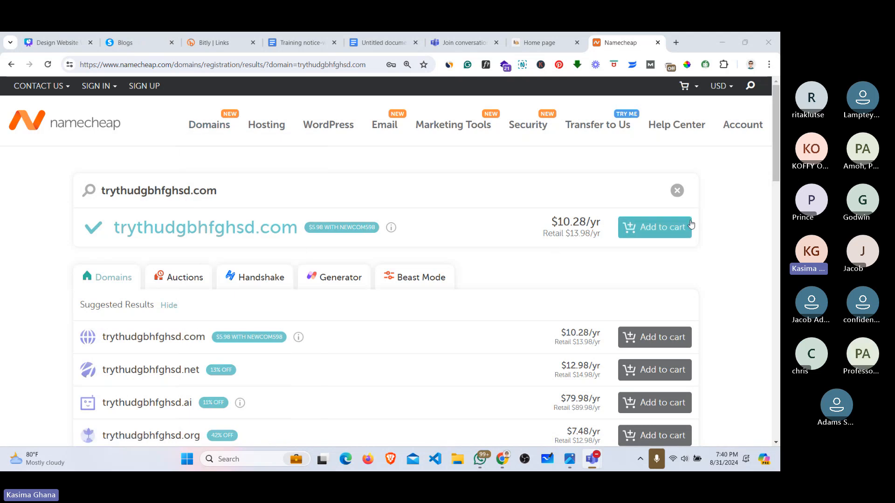
{"action": "left_click", "coordinate": [136, 36]}
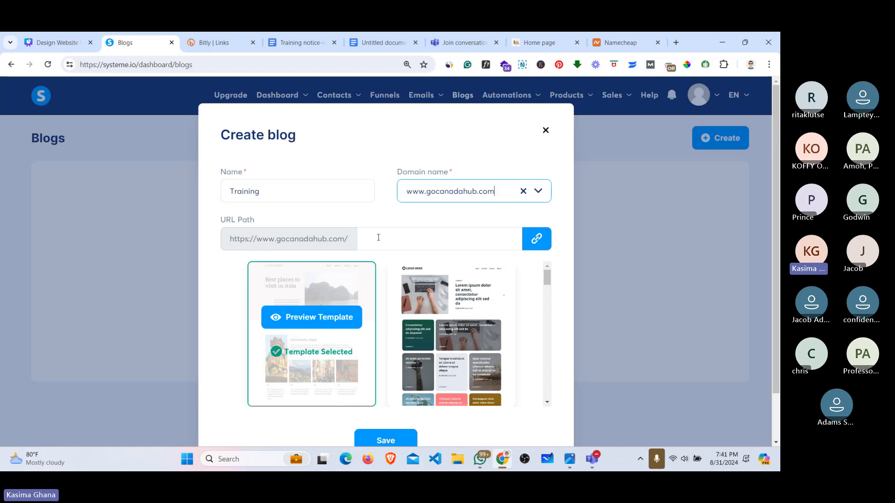
Step: Choose gocanadahub.systeme.io as the Training blog's domain, then return to the Namecheap results
{"action": "left_click", "coordinate": [476, 192]}
{"action": "left_click", "coordinate": [464, 238]}
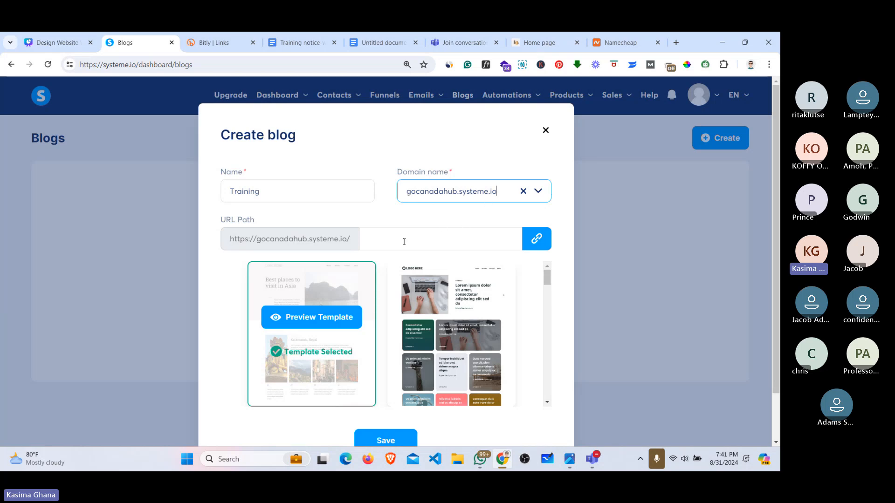
{"action": "left_click", "coordinate": [370, 240]}
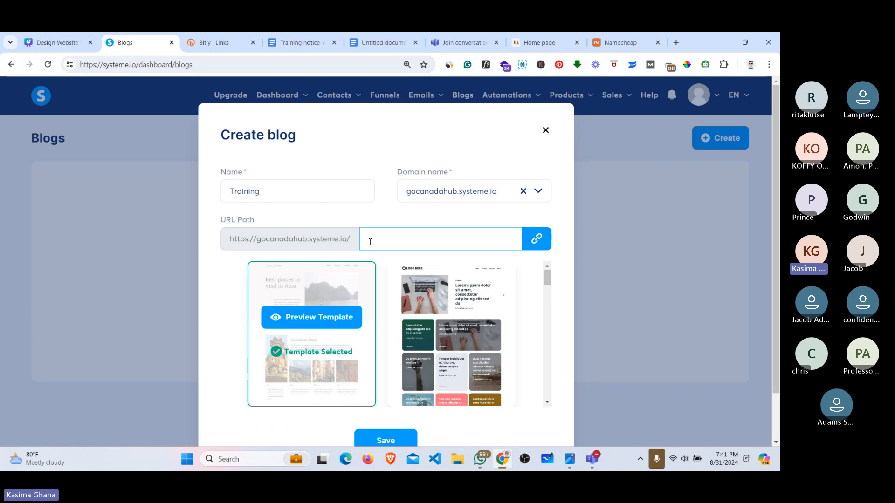
{"action": "left_click", "coordinate": [614, 40]}
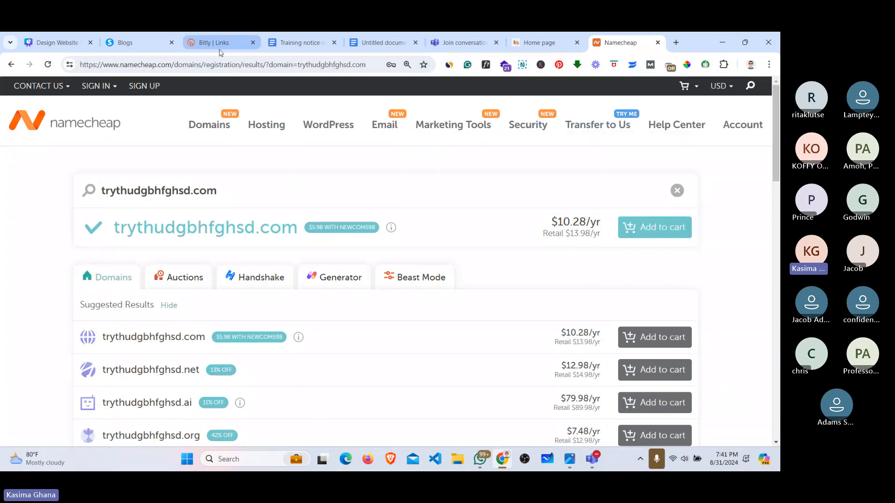
Step: Return briefly to the Create blog form, then open a blank new browser tab
{"action": "left_click", "coordinate": [130, 42]}
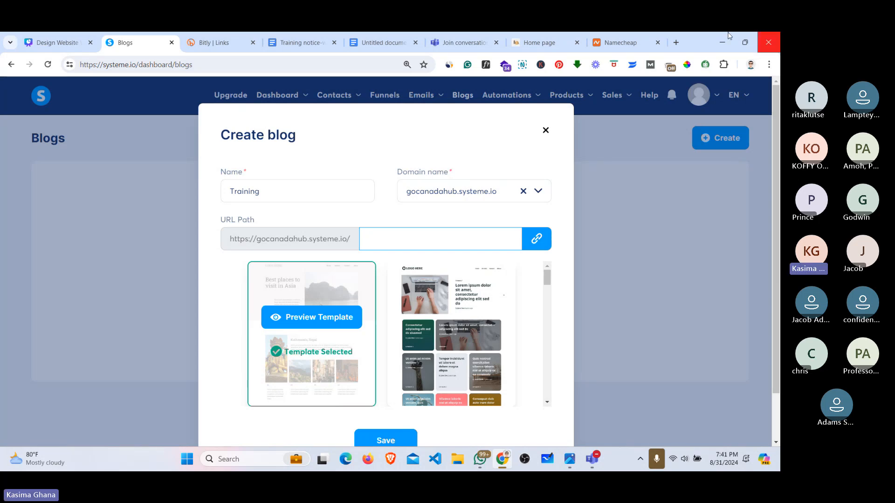
{"action": "left_click", "coordinate": [676, 42]}
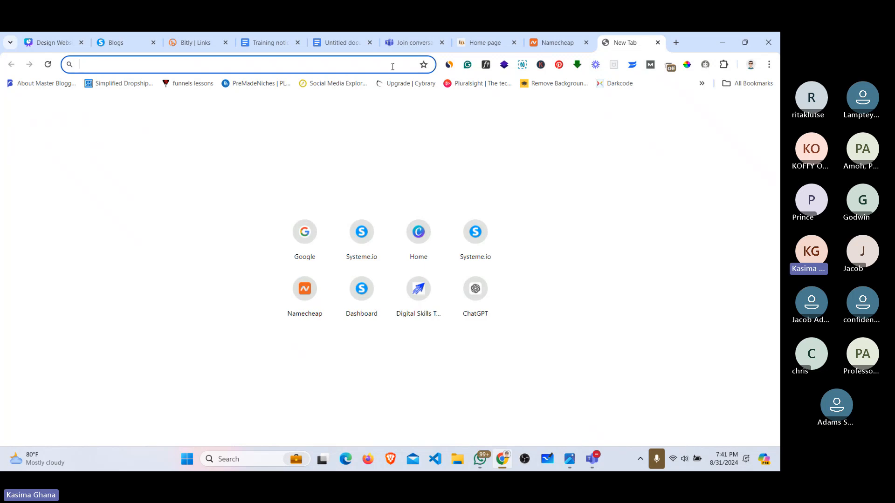
{"action": "type", "text": "bobafits.com"}
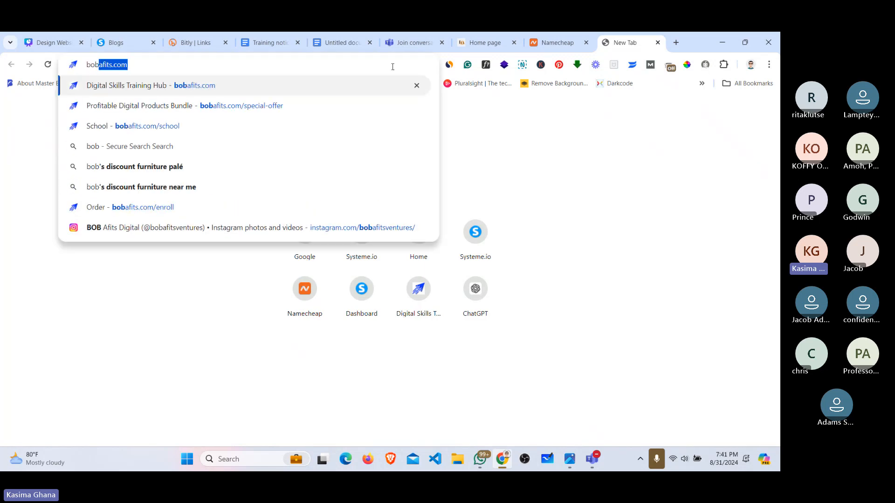
{"action": "key", "text": "Return"}
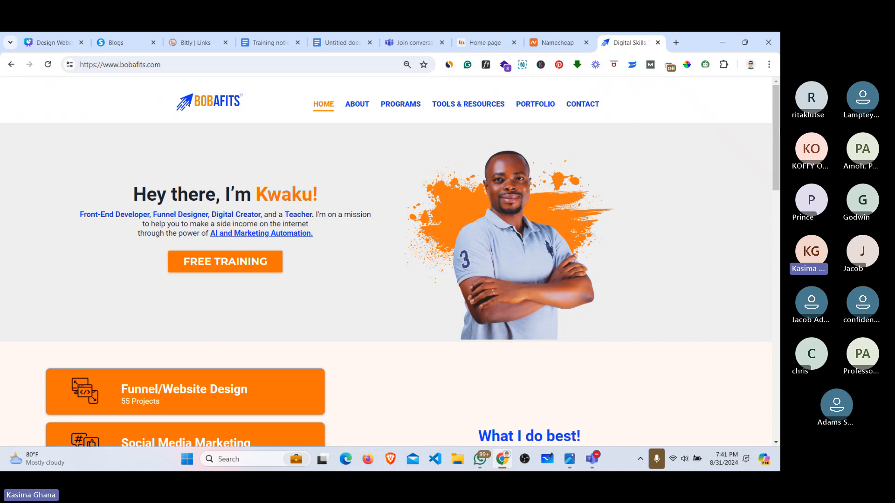
{"action": "scroll", "coordinate": [778, 150], "scroll_direction": "down", "scroll_amount": 1}
{"action": "left_click_drag", "start_coordinate": [777, 150], "coordinate": [778, 290]}
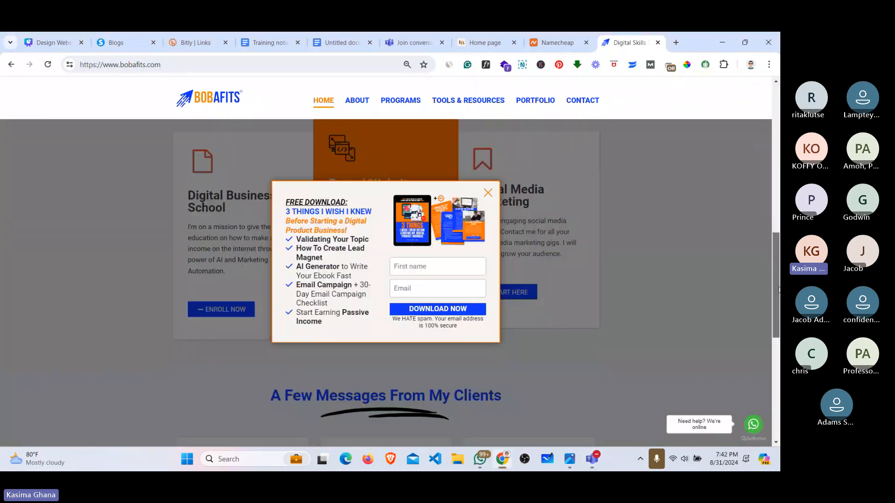
{"action": "left_click", "coordinate": [485, 192]}
{"action": "scroll", "coordinate": [395, 158], "scroll_direction": "down", "scroll_amount": 5}
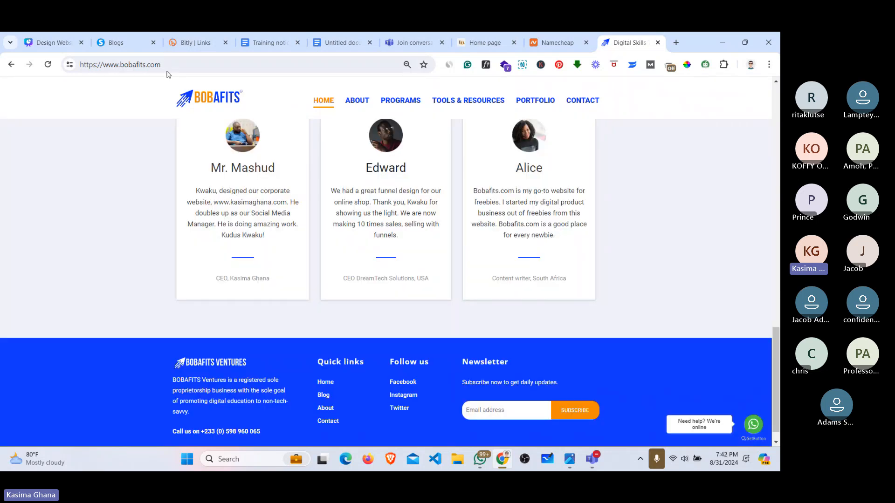
Step: Select the site's web address, glance at the Namecheap results, and scroll back up
{"action": "left_click", "coordinate": [154, 65]}
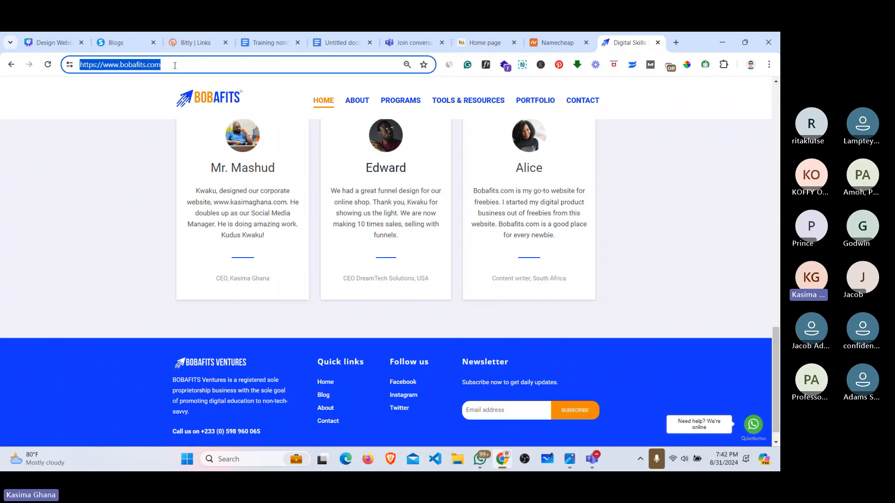
{"action": "left_click", "coordinate": [548, 39]}
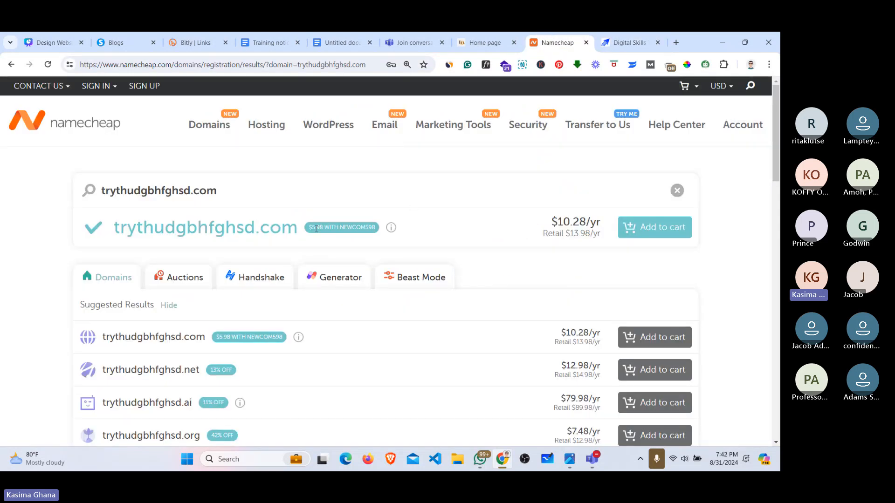
{"action": "left_click", "coordinate": [628, 39]}
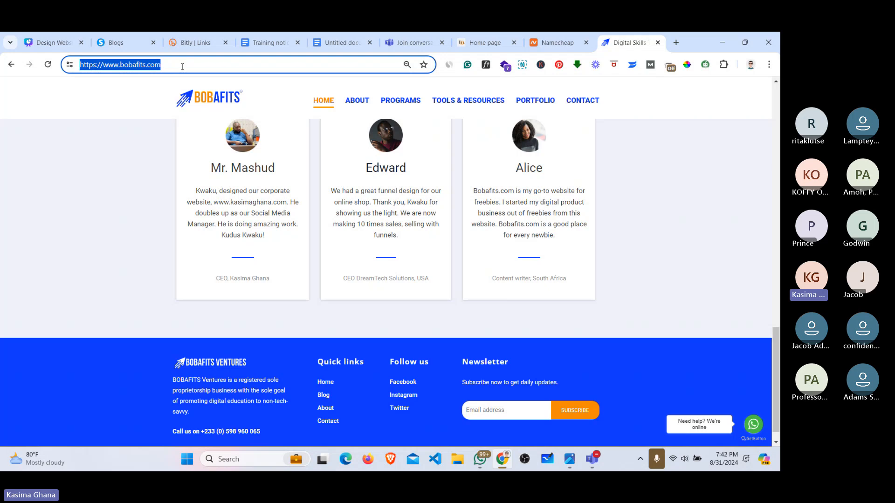
{"action": "left_click", "coordinate": [776, 352]}
{"action": "left_click_drag", "start_coordinate": [777, 352], "coordinate": [776, 122]}
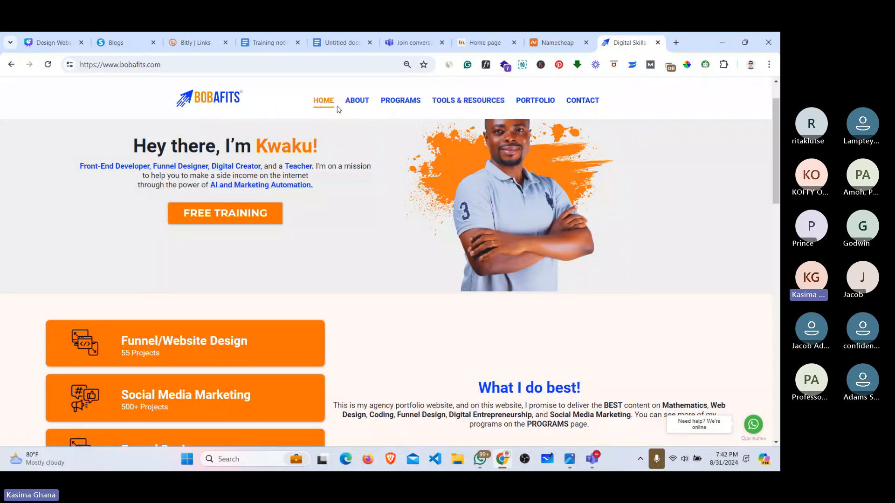
{"action": "scroll", "coordinate": [324, 107], "scroll_direction": "up", "scroll_amount": 1}
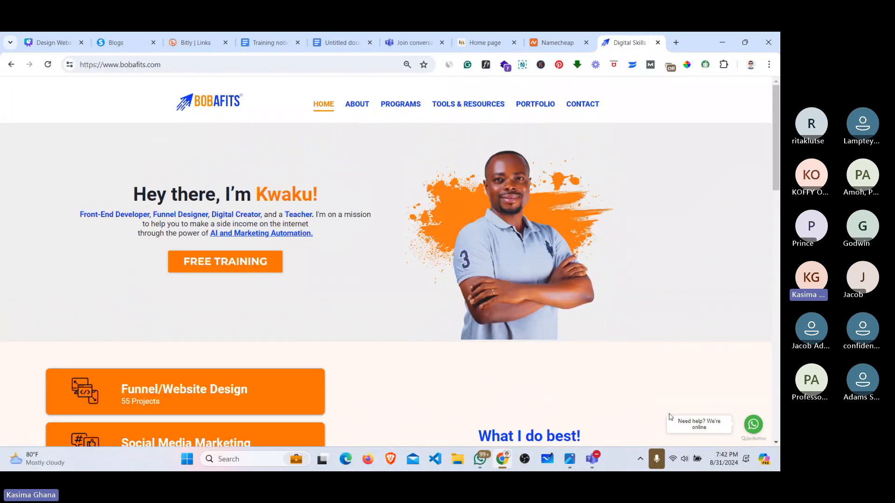
Step: Admit the waiting guest into the Teams meeting and hide the meeting window
{"action": "left_click", "coordinate": [595, 465]}
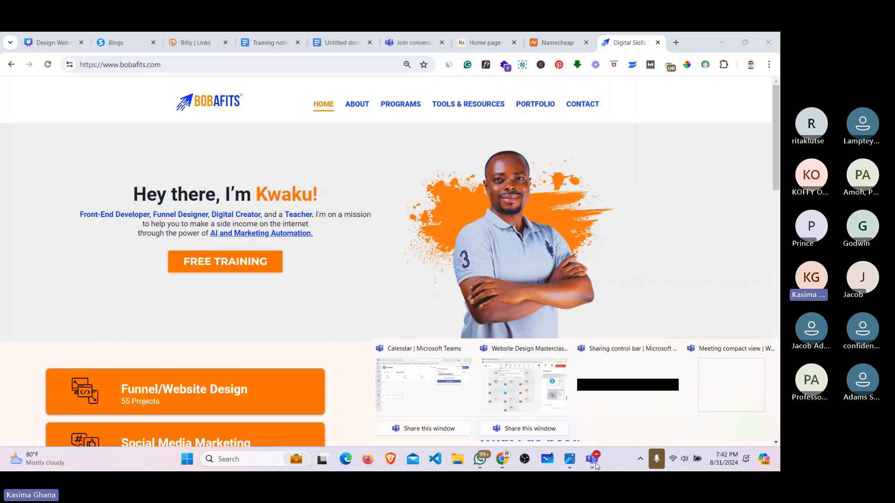
{"action": "left_click", "coordinate": [528, 394]}
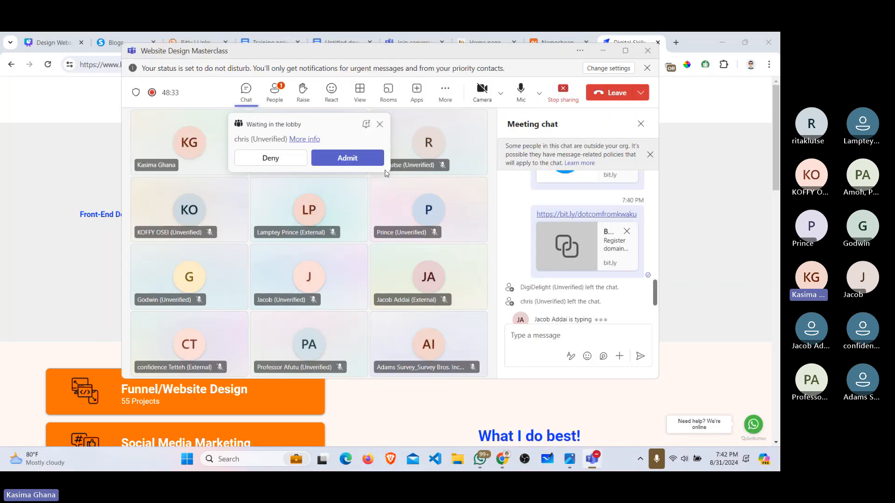
{"action": "left_click", "coordinate": [347, 158]}
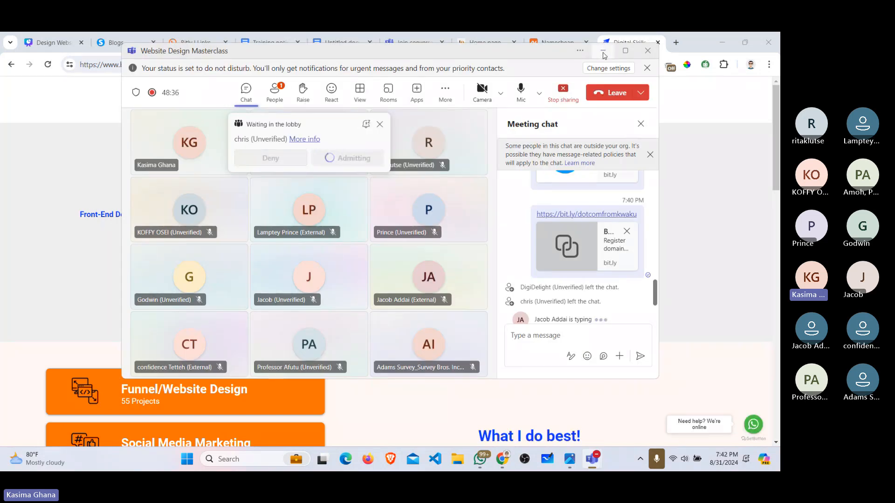
{"action": "left_click", "coordinate": [602, 52]}
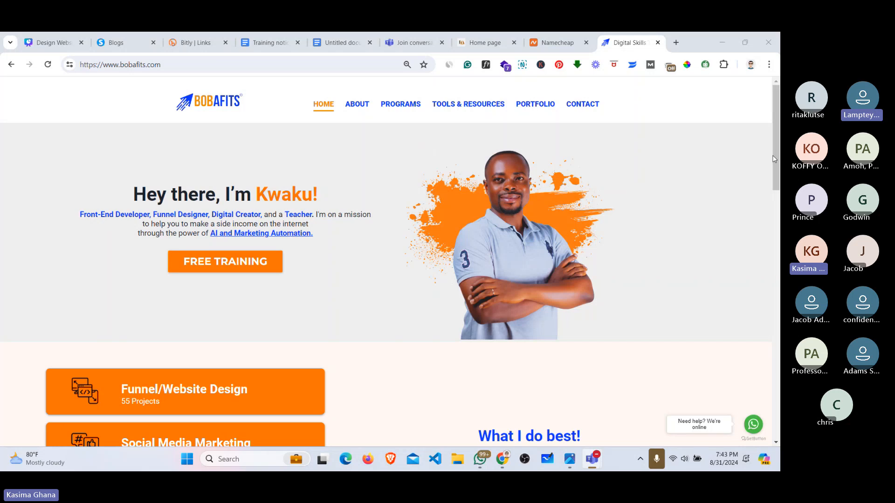
{"action": "mouse_move", "coordinate": [780, 156]}
{"action": "left_mouse_down"}
{"action": "mouse_move", "coordinate": [780, 264]}
{"action": "mouse_move", "coordinate": [780, 164]}
{"action": "left_mouse_up"}
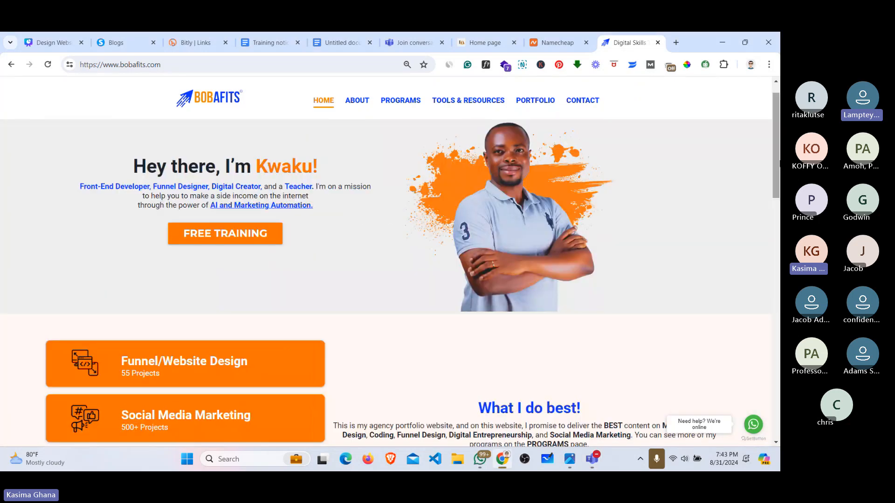
Step: Open the bobafits.com Portfolio page and a blank new tab alongside it
{"action": "left_click", "coordinate": [535, 100]}
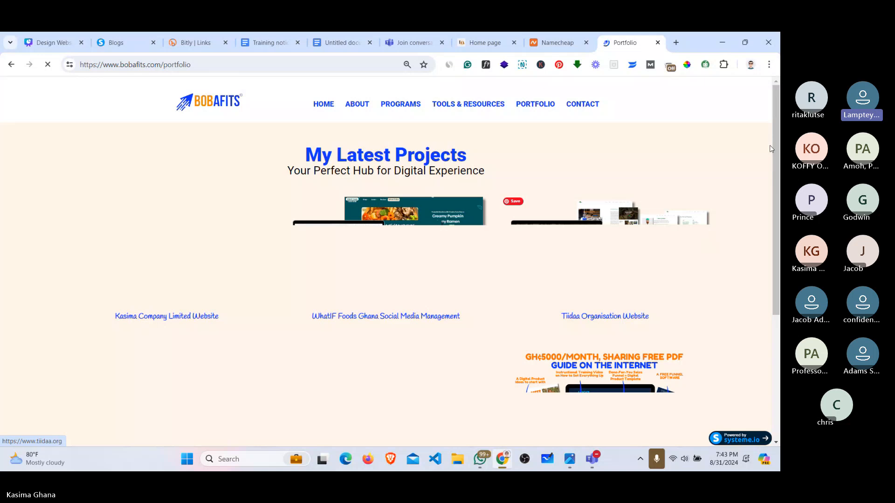
{"action": "left_click", "coordinate": [675, 42]}
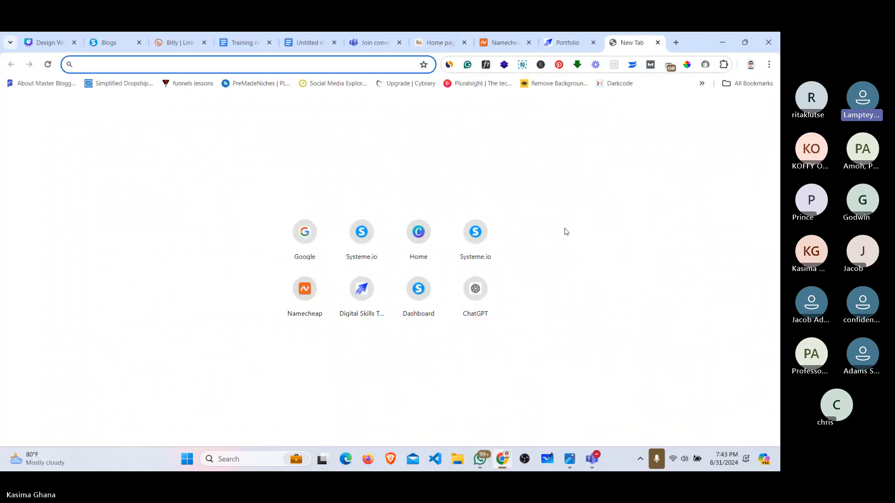
{"action": "left_click", "coordinate": [592, 459]}
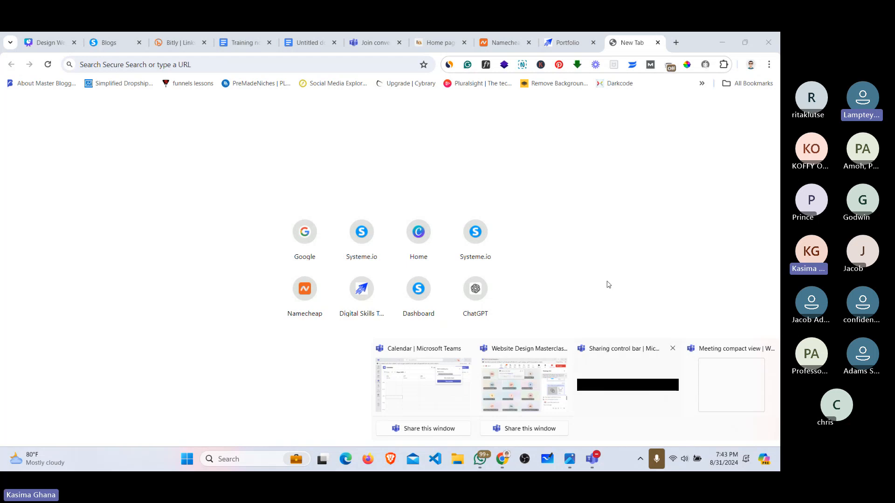
{"action": "left_click", "coordinate": [569, 37]}
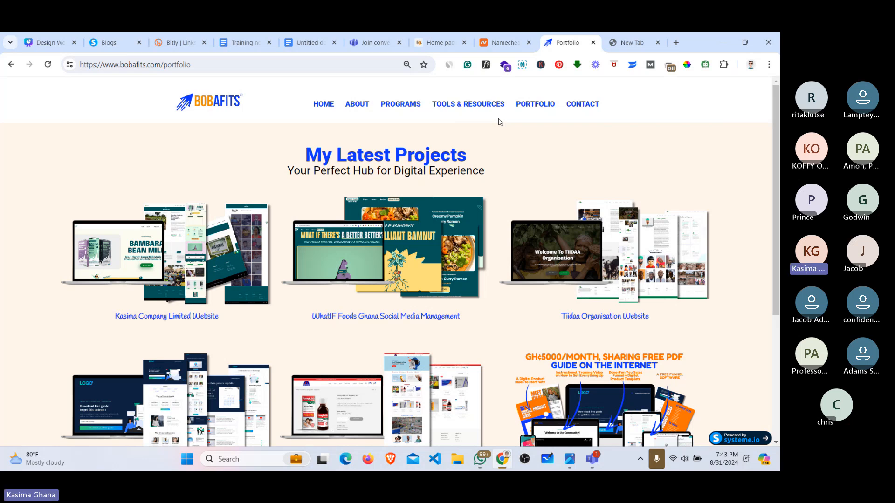
Step: Check the Teams meeting window, then hide it to return to the Portfolio page
{"action": "mouse_move", "coordinate": [587, 467]}
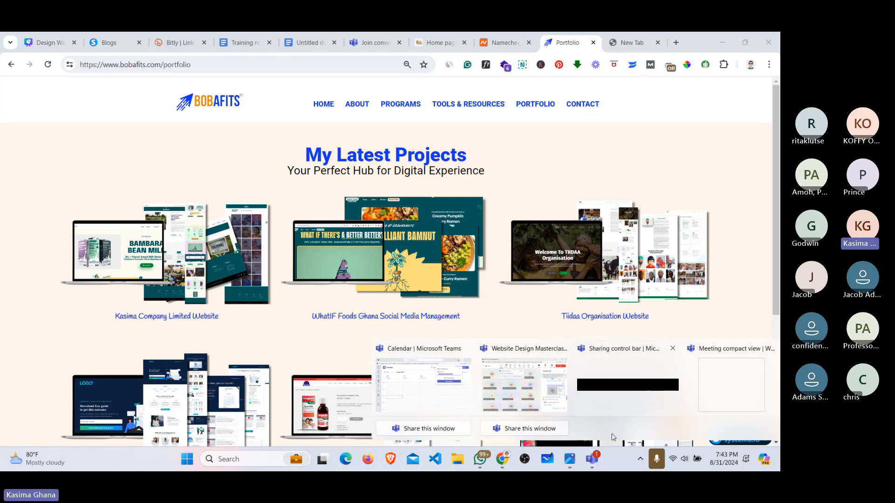
{"action": "left_click", "coordinate": [526, 390]}
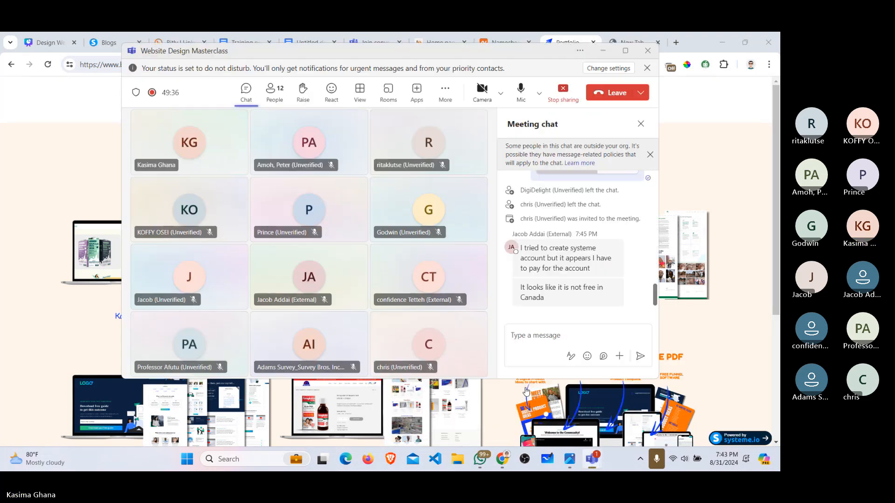
{"action": "mouse_move", "coordinate": [599, 271]}
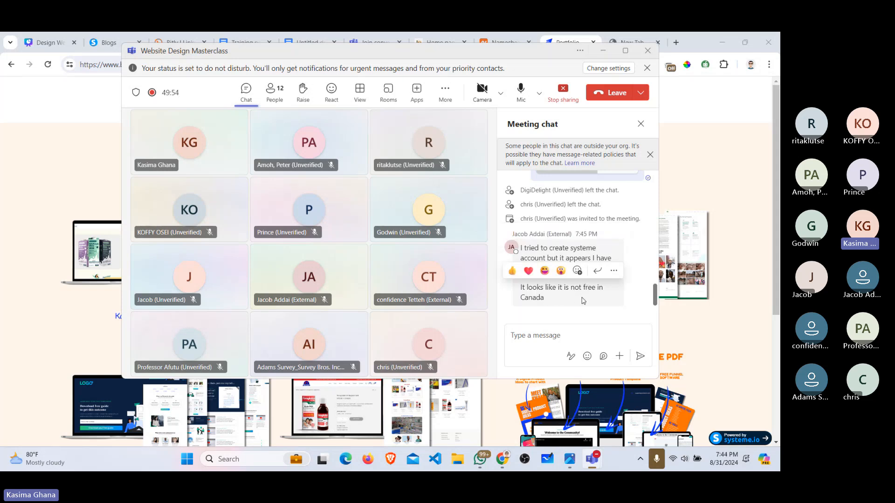
{"action": "left_click", "coordinate": [603, 52]}
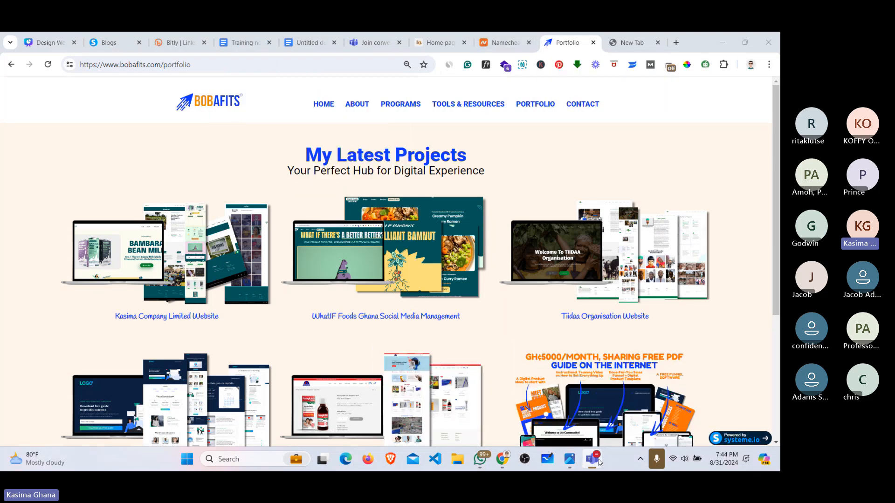
Step: Start typing a systeme address in the new tab, then erase it and dismiss suggestions
{"action": "left_click", "coordinate": [624, 42]}
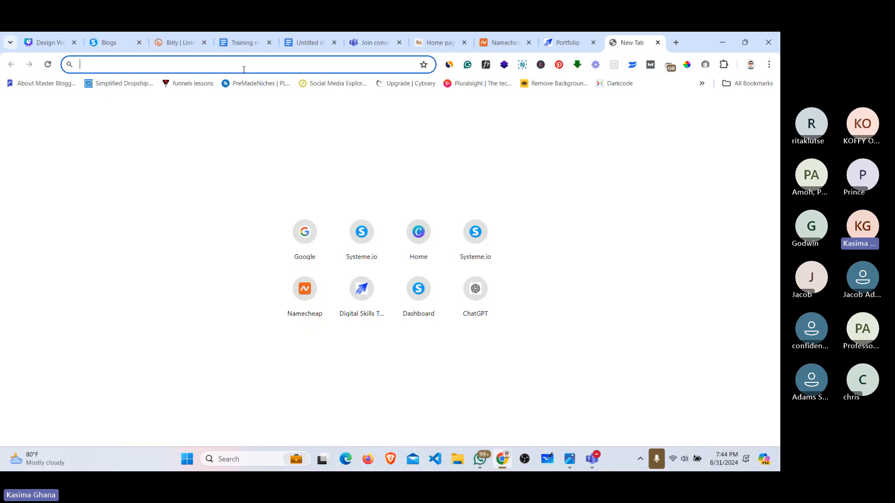
{"action": "type", "text": "syt"}
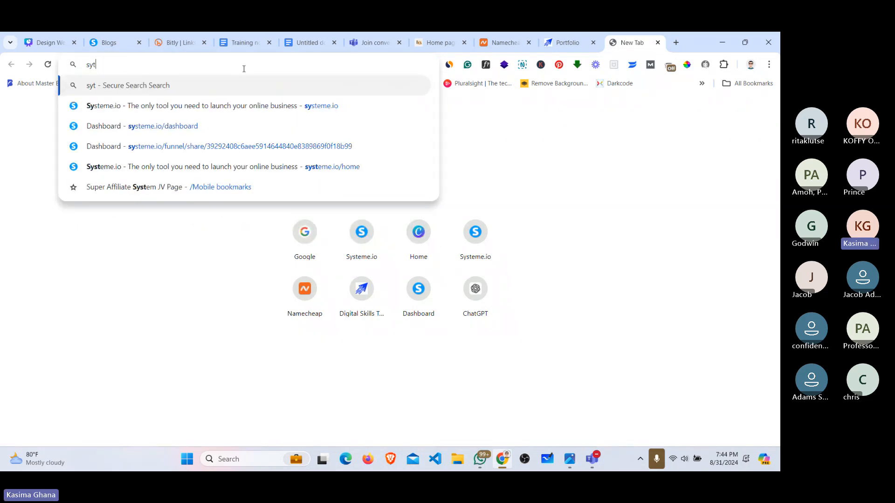
{"action": "key", "text": "BackSpace"}
{"action": "type", "text": "e"}
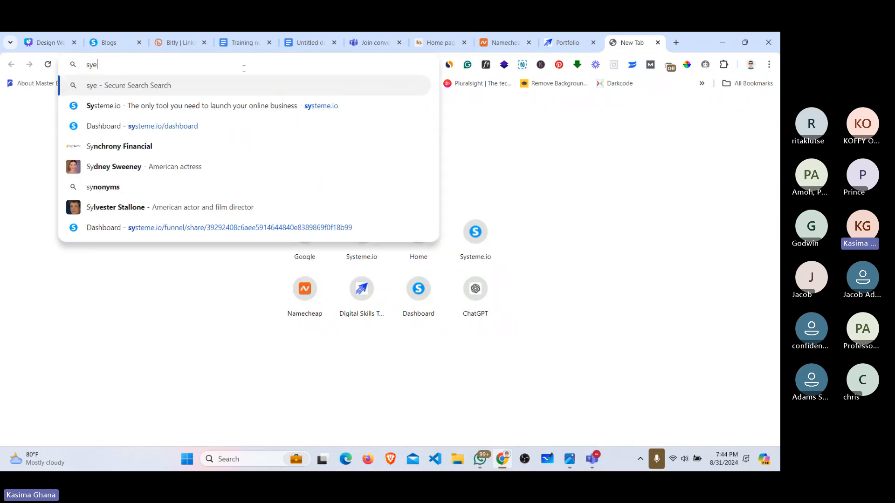
{"action": "key", "text": "BackSpace"}
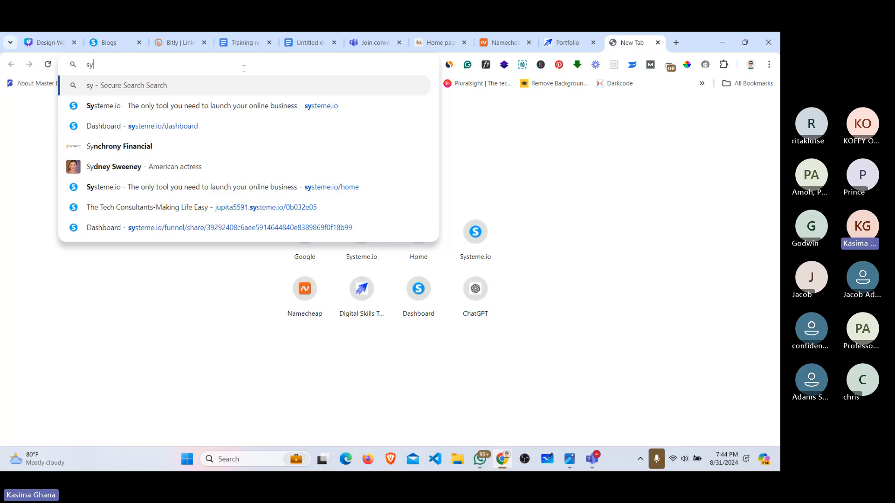
{"action": "key", "text": "BackSpace"}
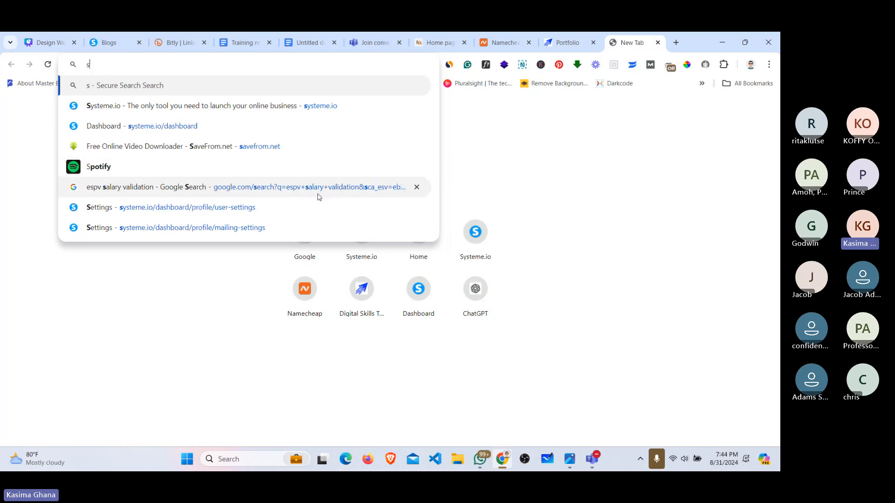
{"action": "left_click", "coordinate": [527, 147]}
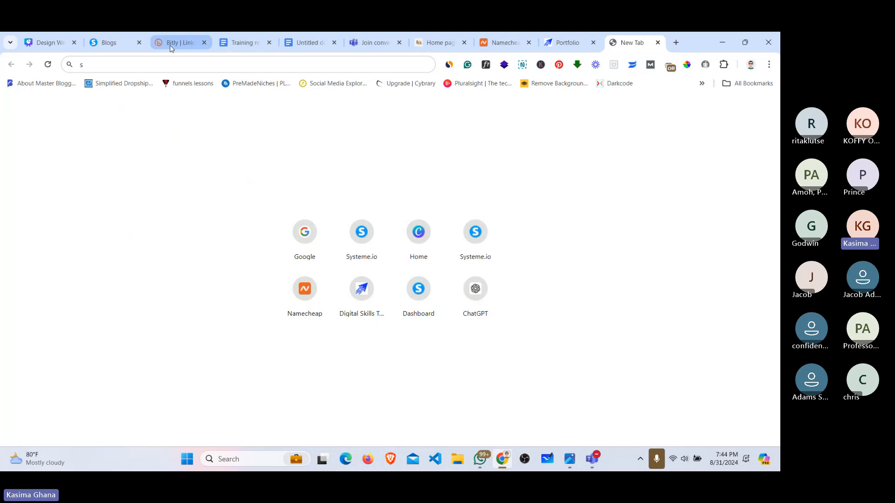
Step: Enter 'saloon' as the Training blog's URL path and save the blog
{"action": "left_click", "coordinate": [106, 42]}
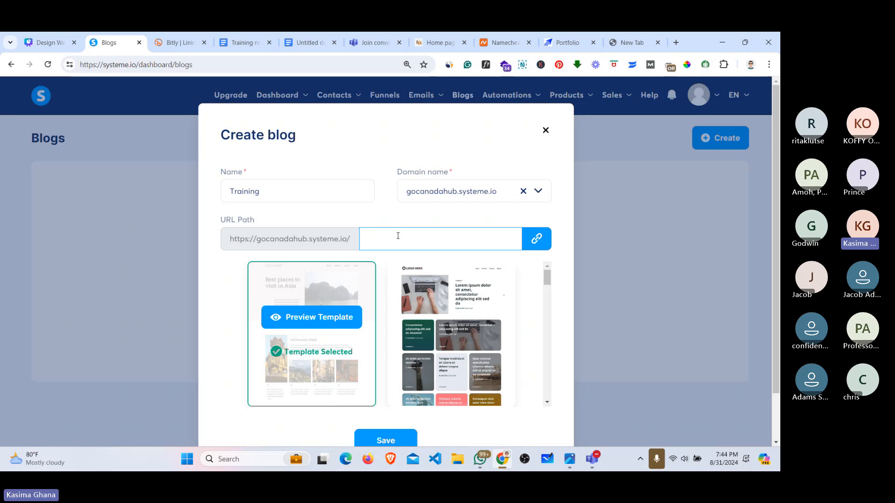
{"action": "type", "text": "saloon"}
{"action": "left_click_drag", "start_coordinate": [549, 279], "coordinate": [553, 335]}
{"action": "scroll", "coordinate": [339, 321], "scroll_direction": "up", "scroll_amount": 10}
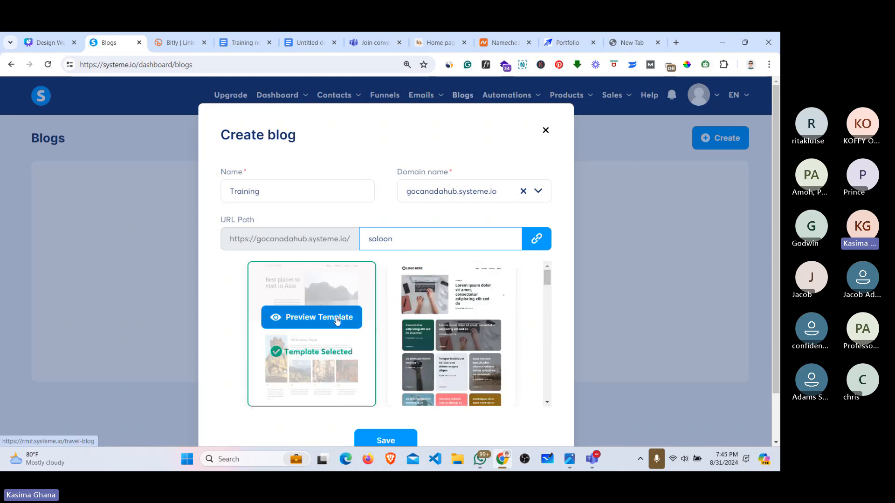
{"action": "left_click", "coordinate": [320, 299]}
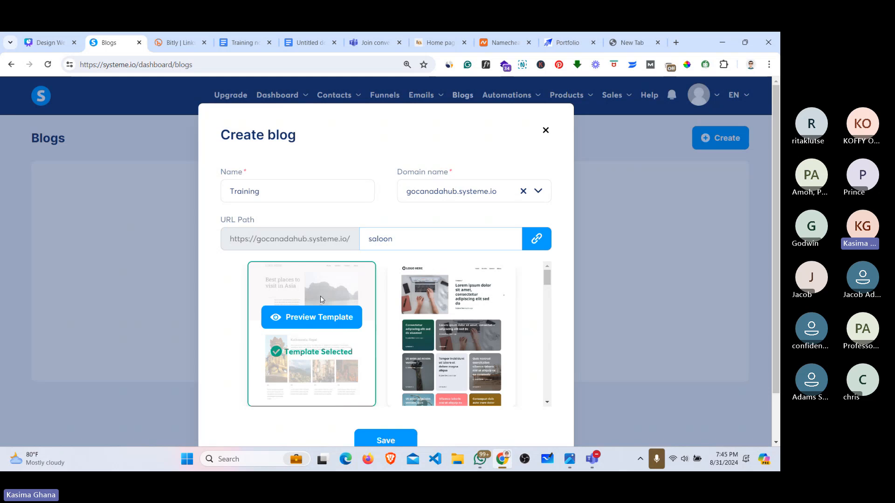
{"action": "left_click", "coordinate": [373, 441]}
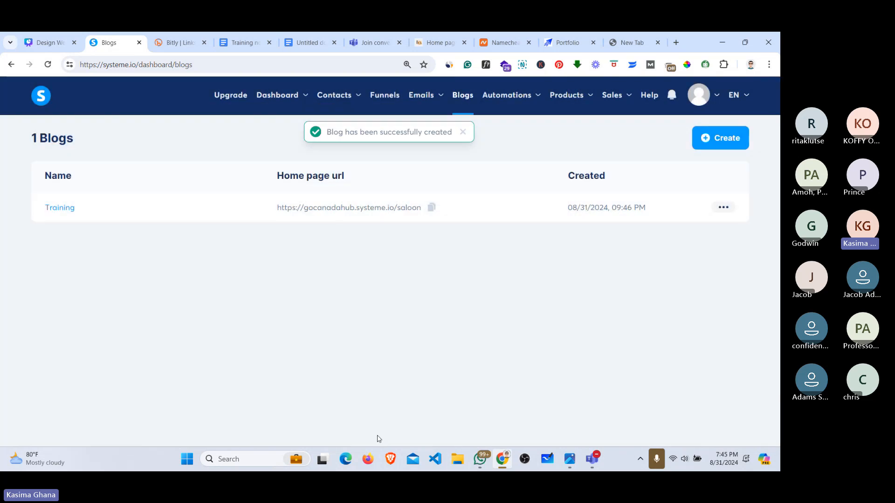
Step: View the Training blog's live home page in a new tab
{"action": "left_click", "coordinate": [726, 208]}
{"action": "left_click", "coordinate": [676, 212]}
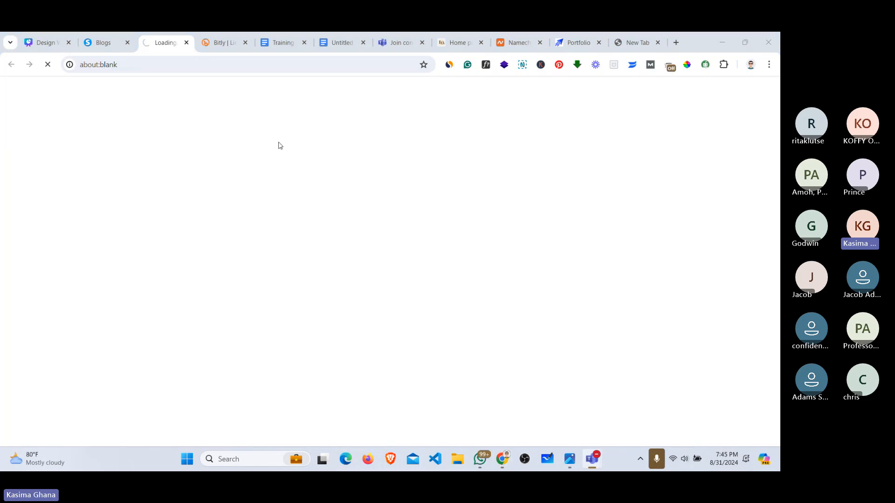
{"action": "left_click", "coordinate": [106, 45]}
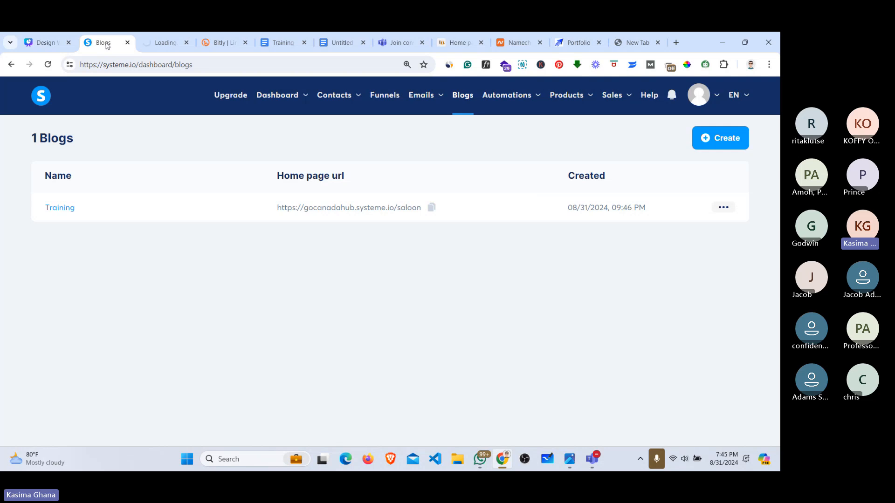
{"action": "left_click", "coordinate": [157, 44]}
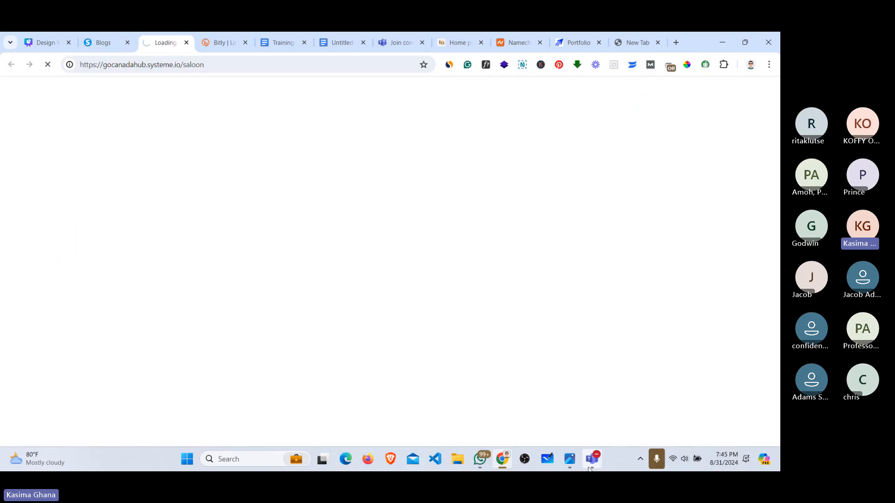
Step: Check the Teams meeting window, then hide it and return to the Blogs list
{"action": "mouse_move", "coordinate": [591, 462]}
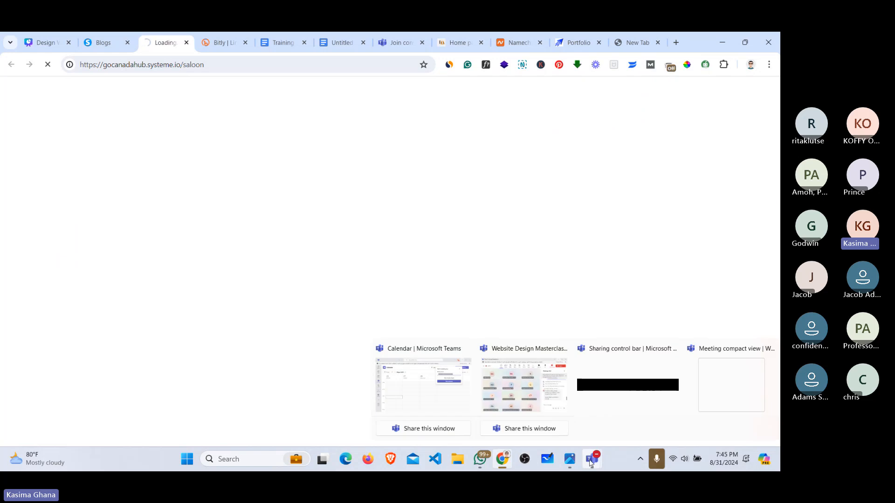
{"action": "left_click", "coordinate": [521, 384]}
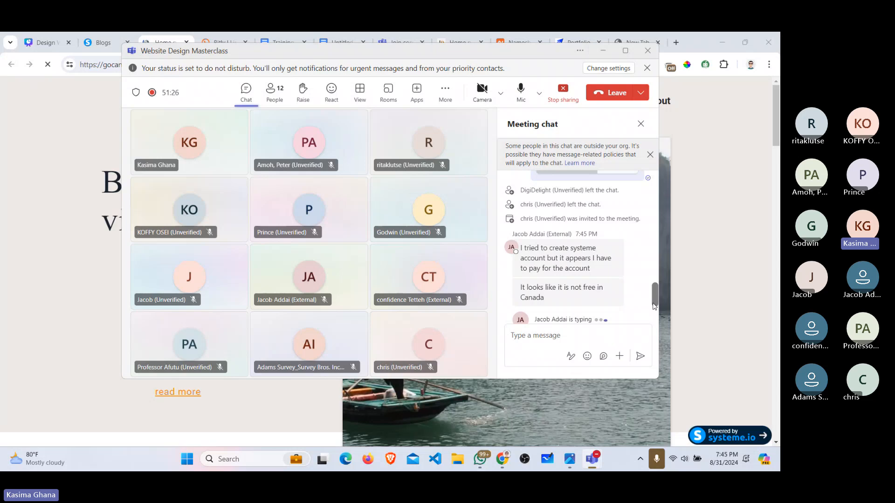
{"action": "left_click", "coordinate": [54, 150]}
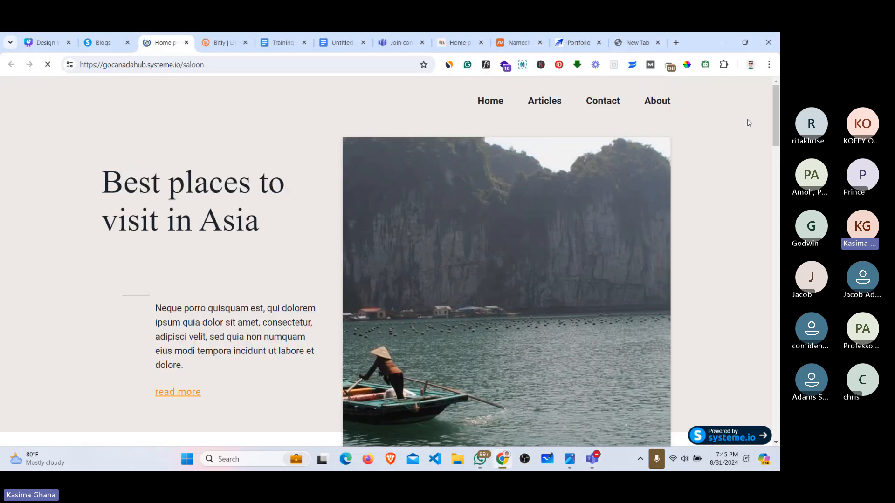
{"action": "mouse_move", "coordinate": [776, 126]}
{"action": "left_mouse_down"}
{"action": "mouse_move", "coordinate": [777, 202]}
{"action": "mouse_move", "coordinate": [777, 122]}
{"action": "left_mouse_up"}
{"action": "left_click", "coordinate": [103, 39]}
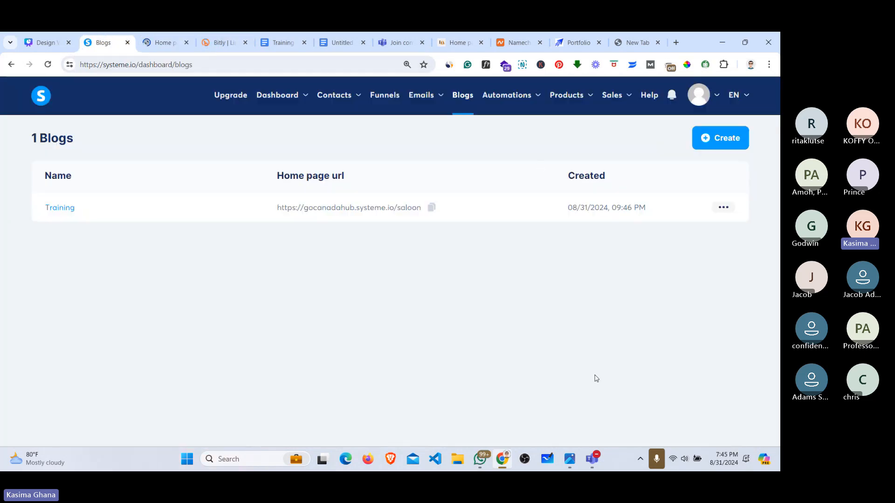
{"action": "mouse_move", "coordinate": [598, 458]}
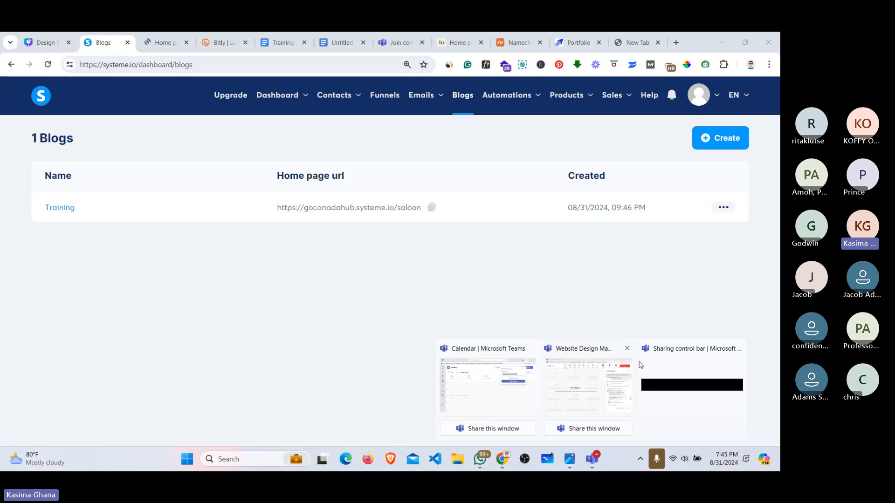
{"action": "left_click", "coordinate": [610, 390]}
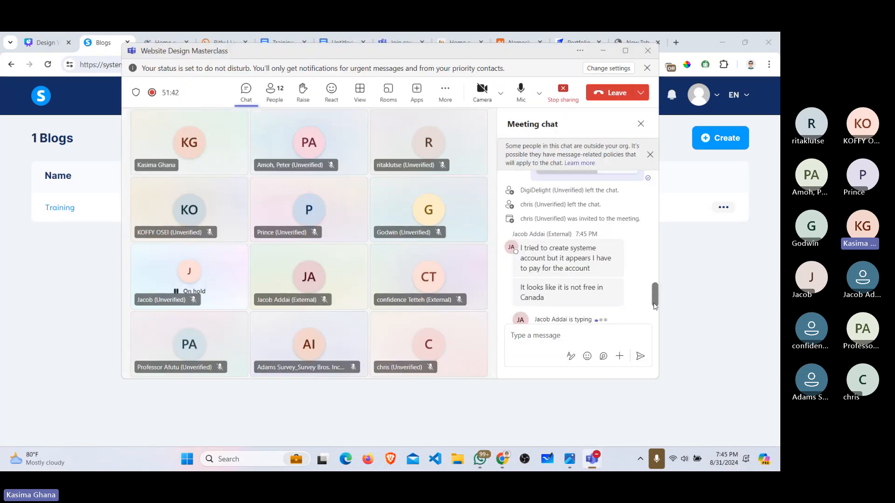
{"action": "left_click", "coordinate": [602, 51]}
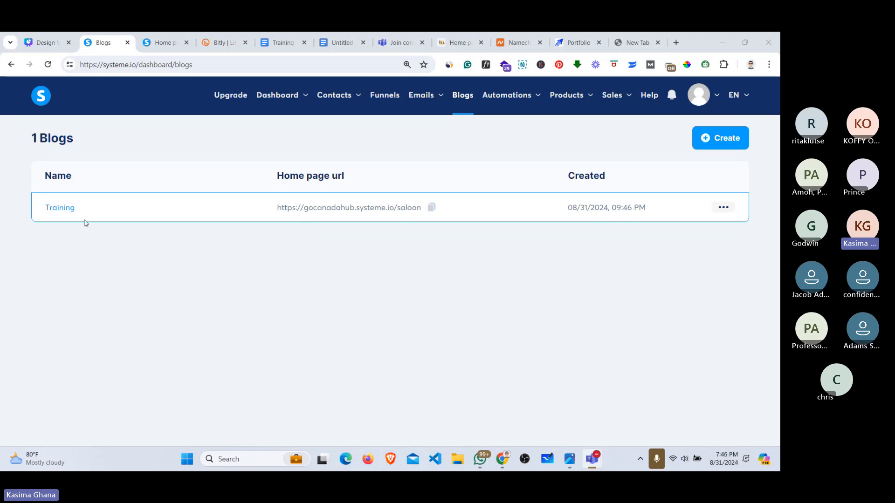
{"action": "left_click", "coordinate": [56, 209]}
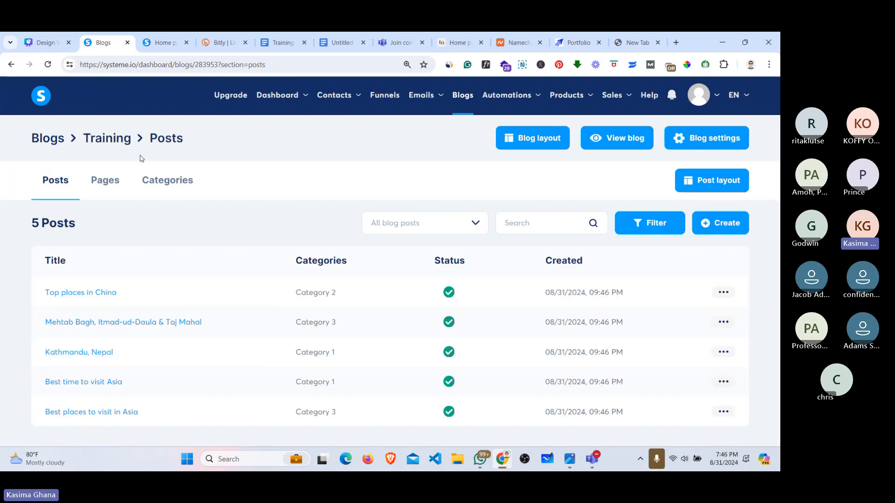
{"action": "mouse_move", "coordinate": [521, 93]}
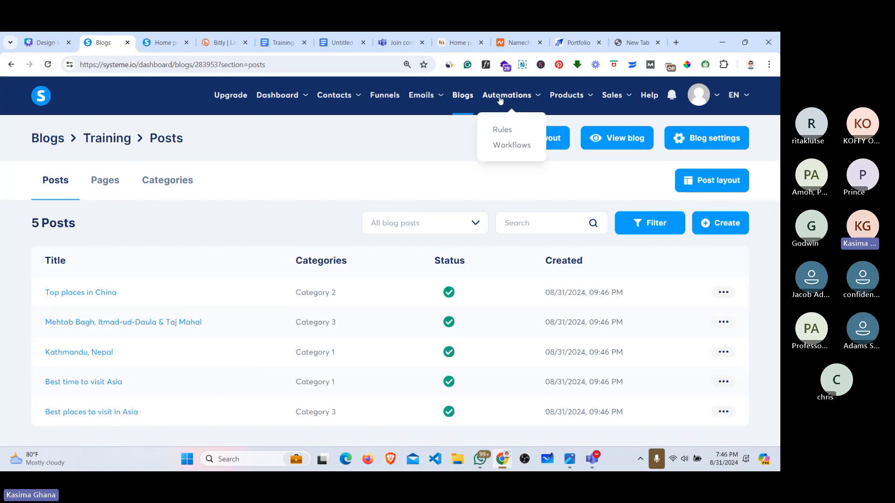
{"action": "left_click", "coordinate": [464, 100]}
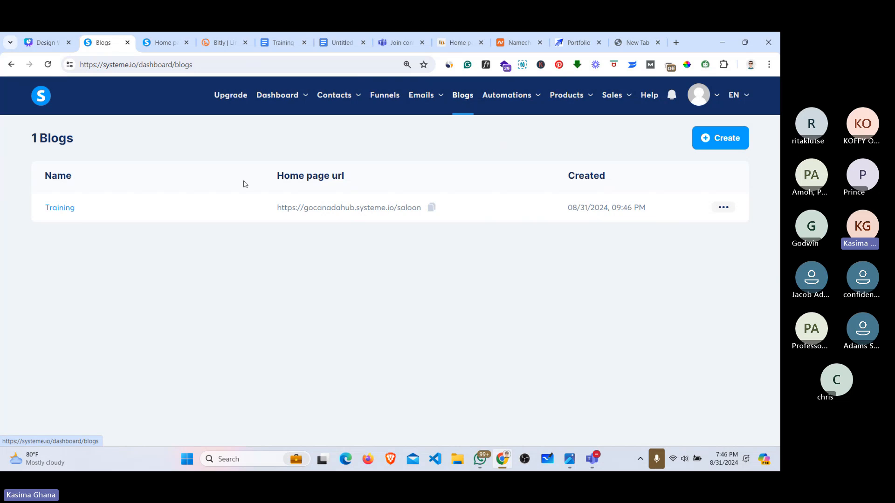
{"action": "left_click", "coordinate": [71, 213]}
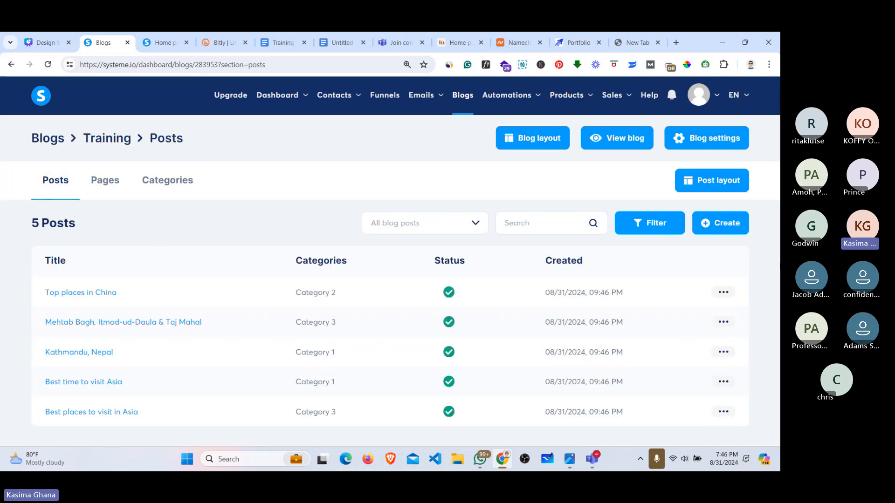
{"action": "left_click", "coordinate": [159, 37]}
{"action": "scroll", "coordinate": [546, 270], "scroll_direction": "down", "scroll_amount": 10}
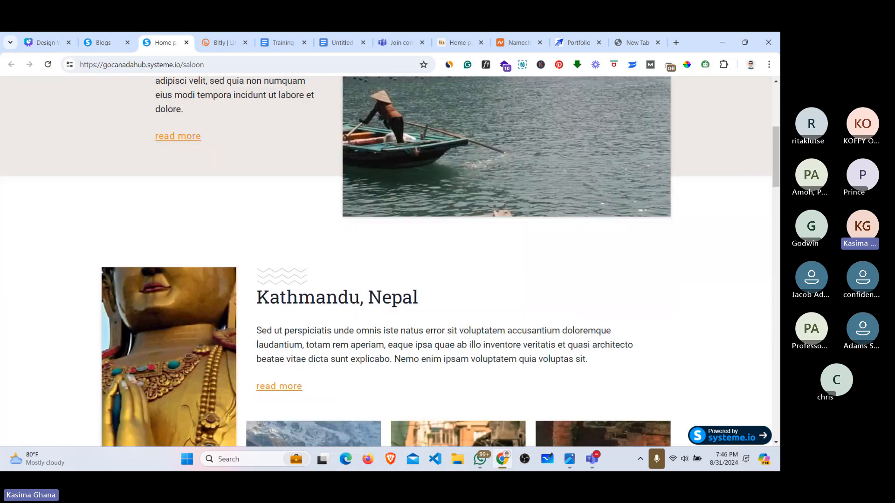
{"action": "scroll", "coordinate": [71, 147], "scroll_direction": "down", "scroll_amount": 4}
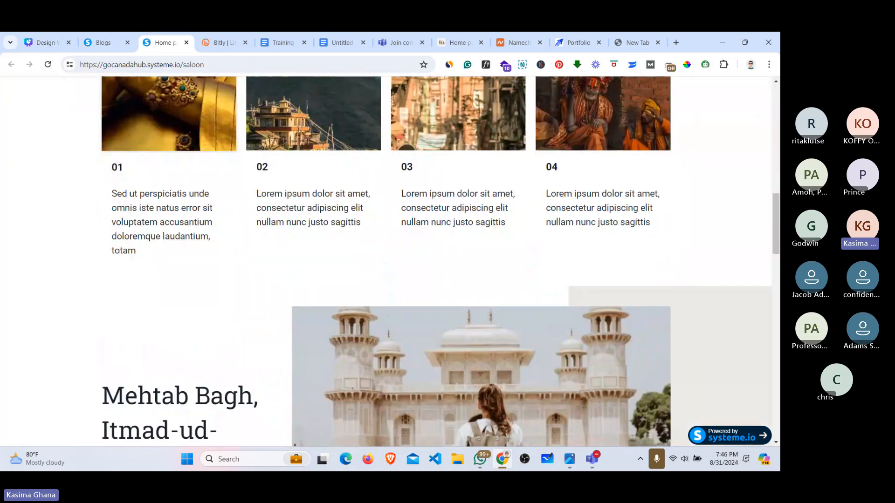
{"action": "scroll", "coordinate": [210, 192], "scroll_direction": "down", "scroll_amount": 8}
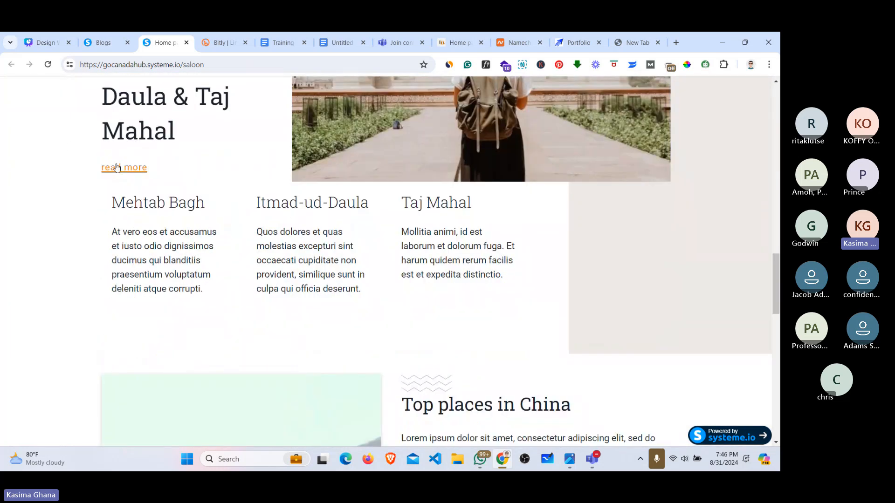
{"action": "left_click", "coordinate": [116, 168]}
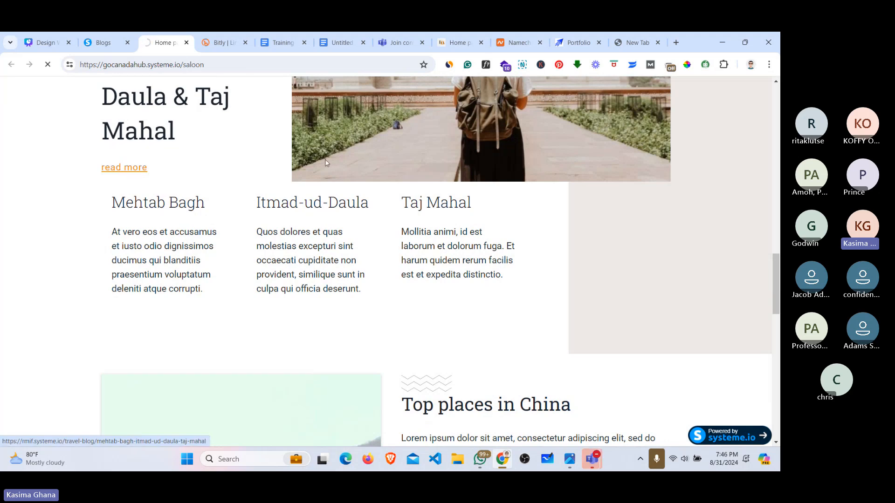
{"action": "left_click", "coordinate": [111, 41]}
{"action": "left_click", "coordinate": [723, 292]}
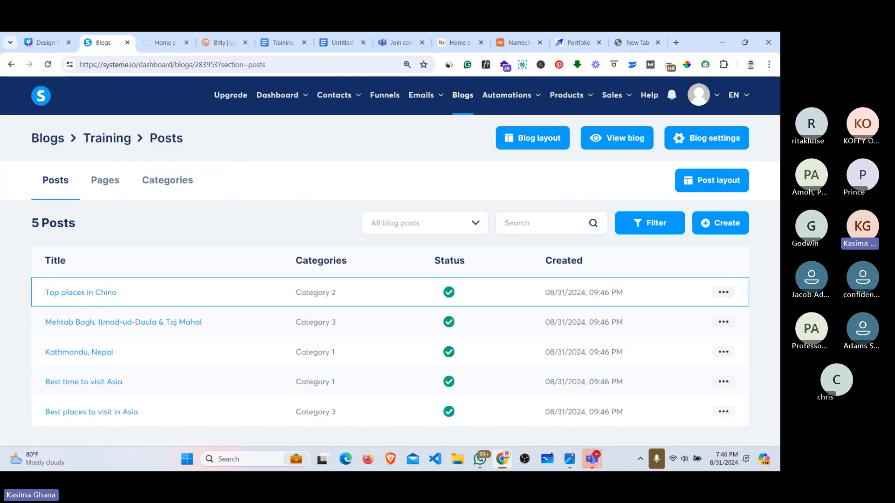
{"action": "left_click", "coordinate": [722, 293]}
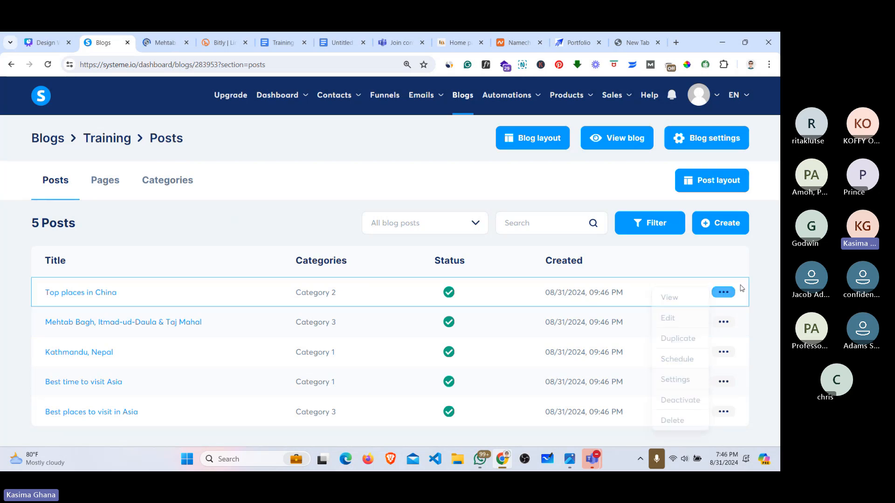
Step: Admit the waiting participant into the Teams meeting and hide its window
{"action": "left_click", "coordinate": [726, 292]}
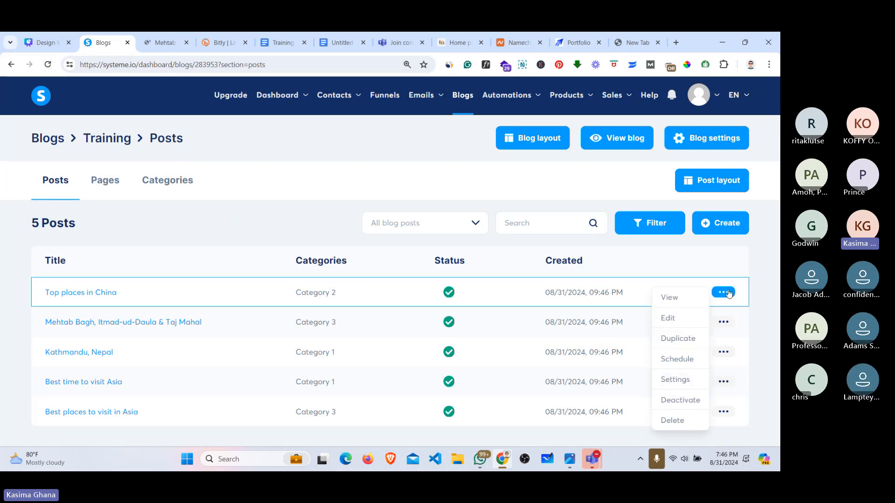
{"action": "mouse_move", "coordinate": [597, 457]}
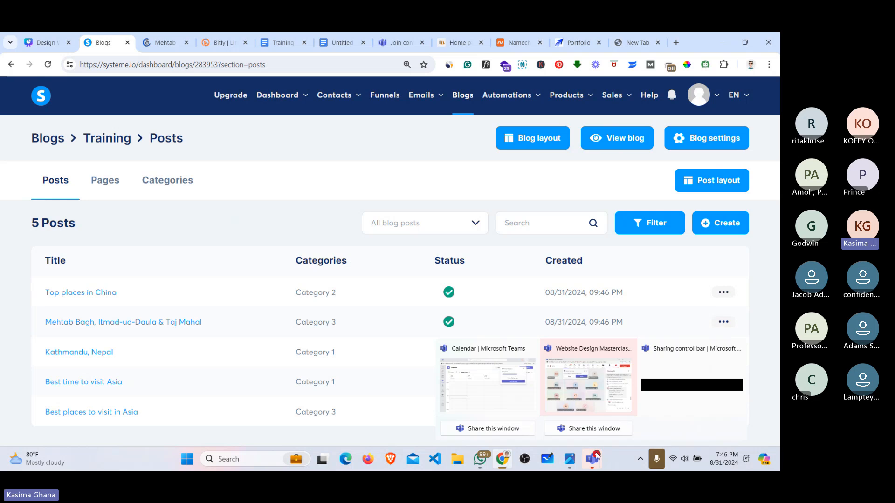
{"action": "left_click", "coordinate": [588, 382]}
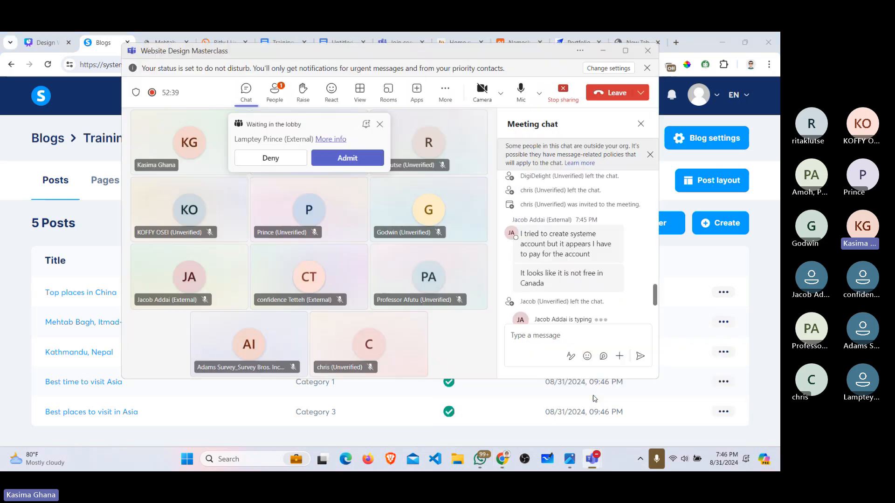
{"action": "left_click", "coordinate": [348, 159]}
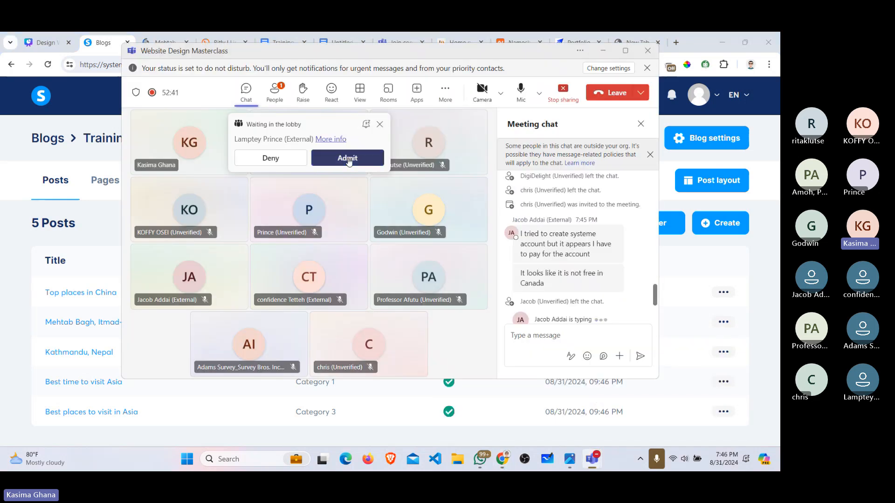
{"action": "left_click", "coordinate": [601, 52]}
Step: Delete the Top places in China post and confirm the removal
{"action": "left_click", "coordinate": [721, 293]}
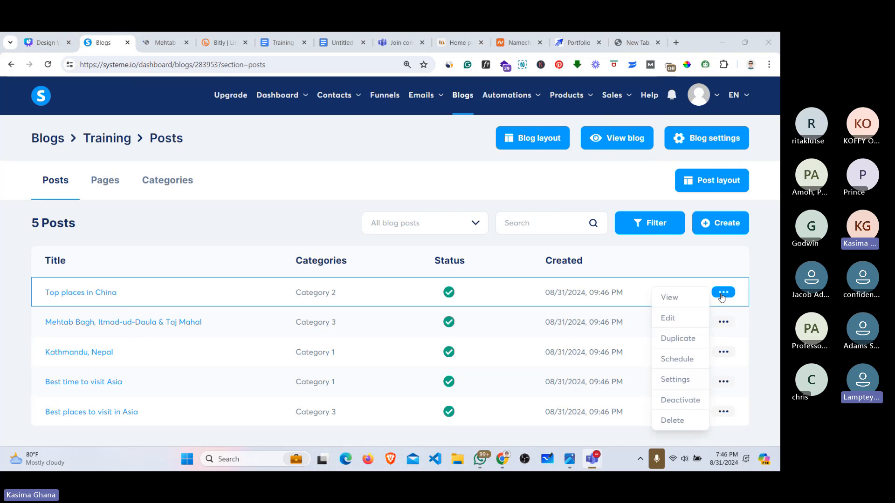
{"action": "left_click", "coordinate": [722, 294]}
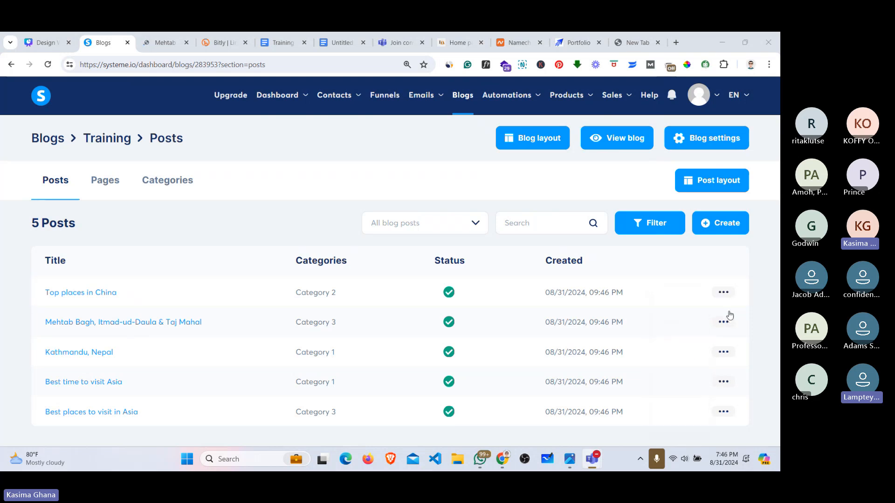
{"action": "left_click", "coordinate": [726, 294]}
{"action": "left_click", "coordinate": [728, 298]}
{"action": "left_click", "coordinate": [725, 294]}
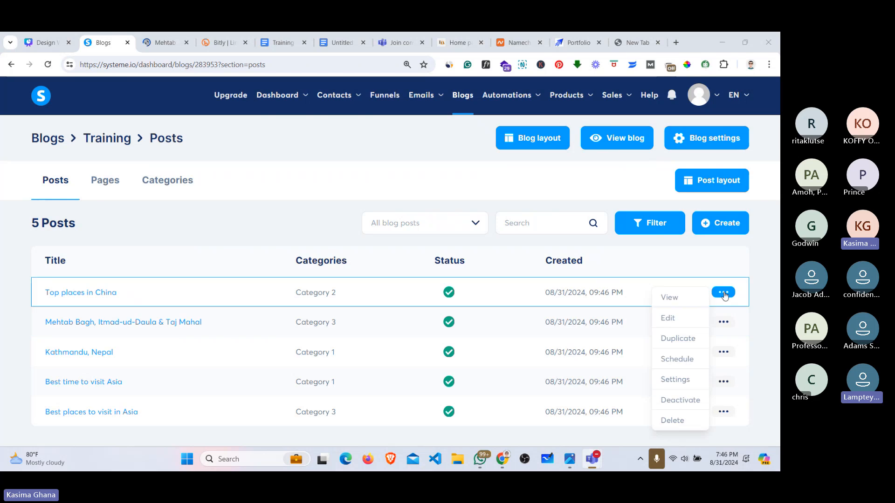
{"action": "left_click", "coordinate": [666, 420]}
{"action": "left_click", "coordinate": [325, 304]}
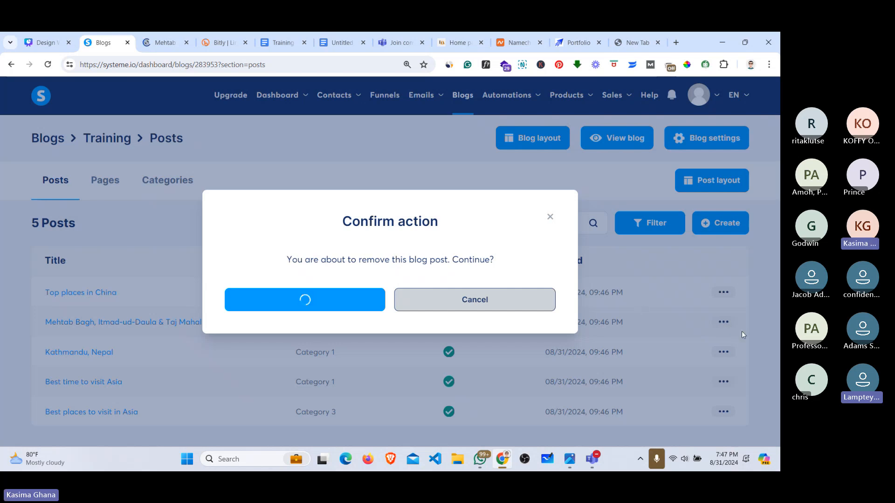
Step: Close the Mehtab Bagh preview tab, dismiss the failed removal dialog, and hide the meeting window
{"action": "left_click", "coordinate": [173, 43]}
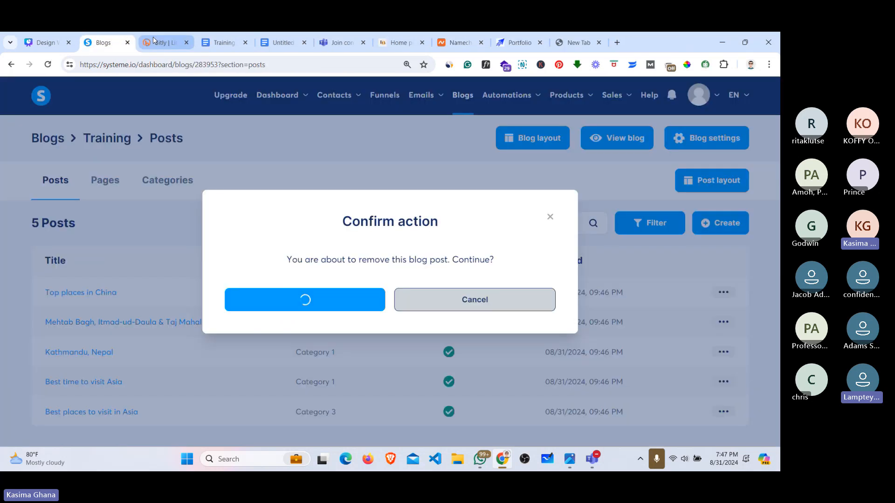
{"action": "left_click", "coordinate": [186, 42]}
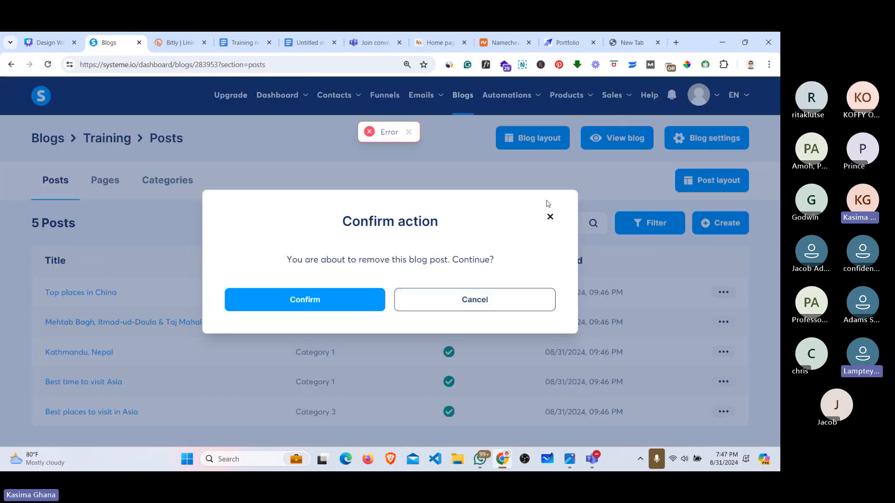
{"action": "left_click", "coordinate": [550, 219]}
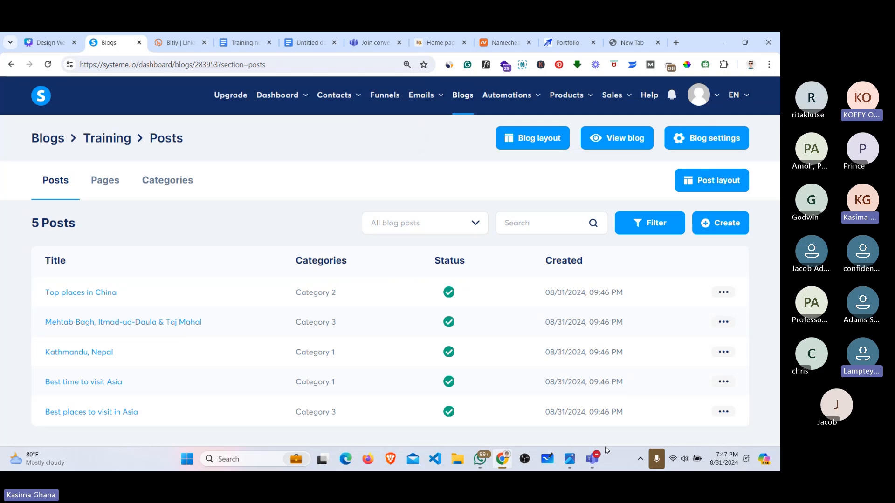
{"action": "mouse_move", "coordinate": [592, 459]}
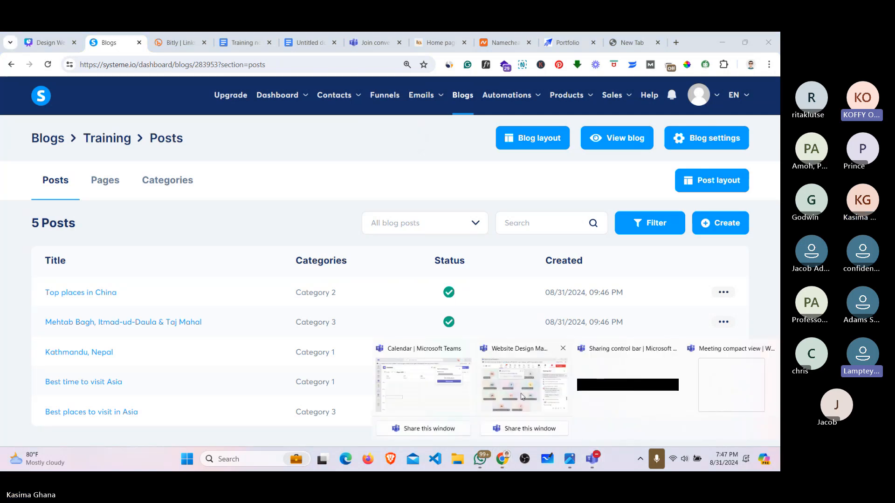
{"action": "left_click", "coordinate": [547, 348]}
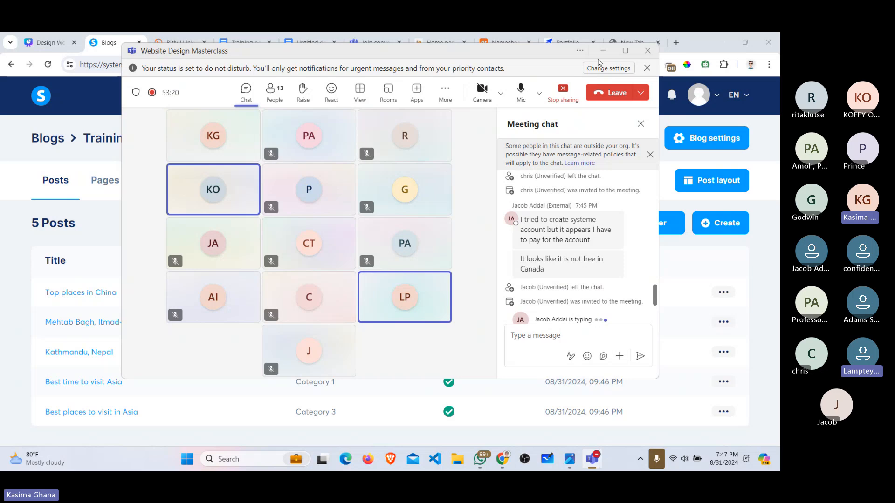
{"action": "left_click", "coordinate": [602, 52]}
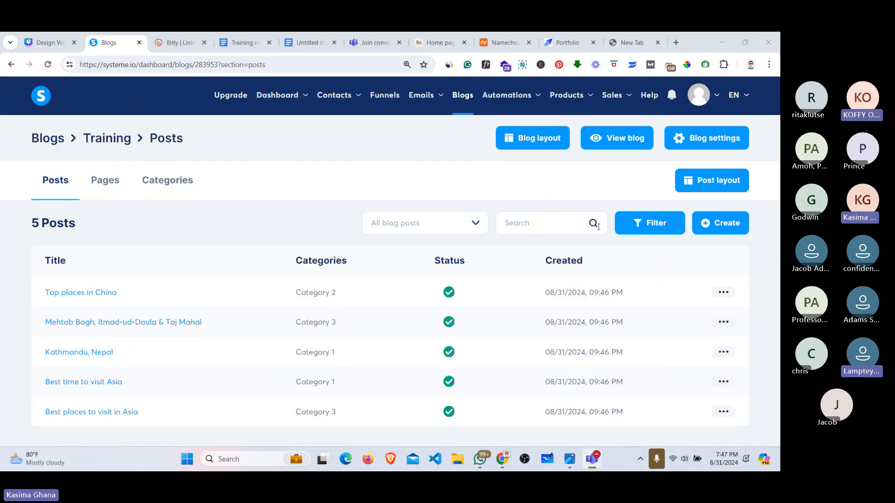
Step: Run Delete and Confirm on the Top places in China, Mehtab Bagh and Kathmandu, Nepal posts
{"action": "left_click", "coordinate": [723, 294]}
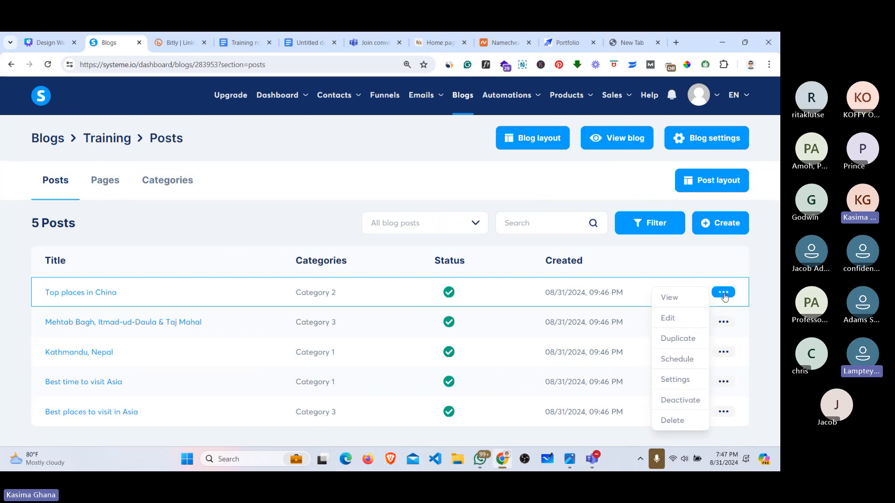
{"action": "left_click", "coordinate": [674, 421]}
{"action": "left_click", "coordinate": [349, 300]}
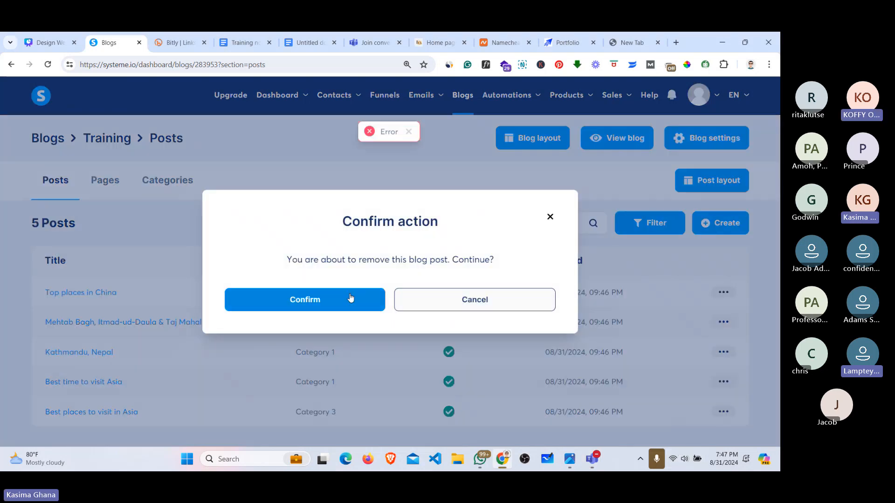
{"action": "left_click", "coordinate": [371, 300]}
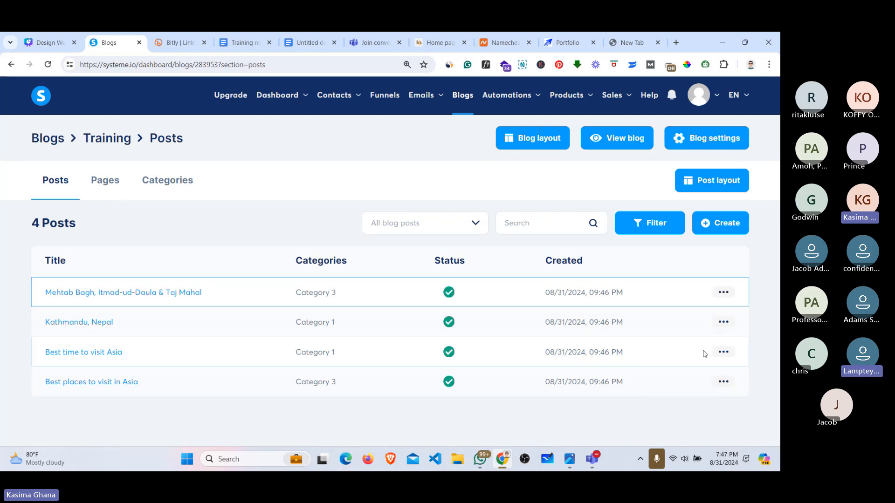
{"action": "left_click", "coordinate": [725, 292]}
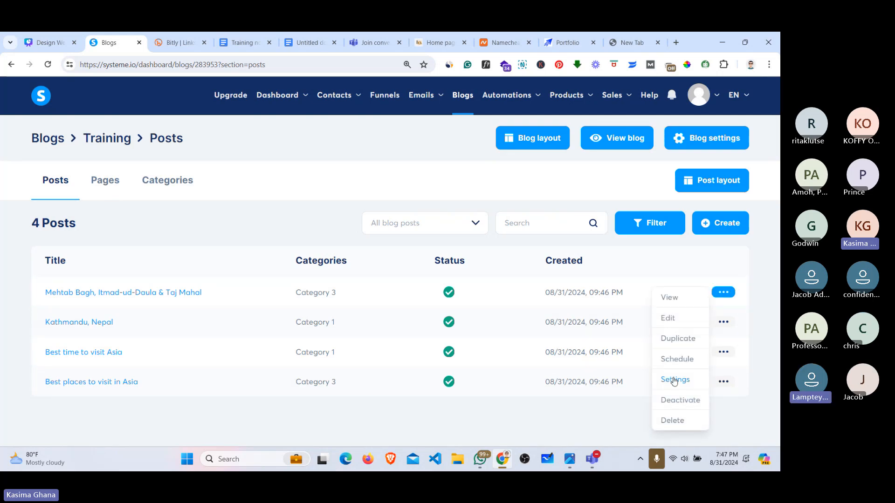
{"action": "left_click", "coordinate": [672, 420]}
{"action": "left_click", "coordinate": [381, 300]}
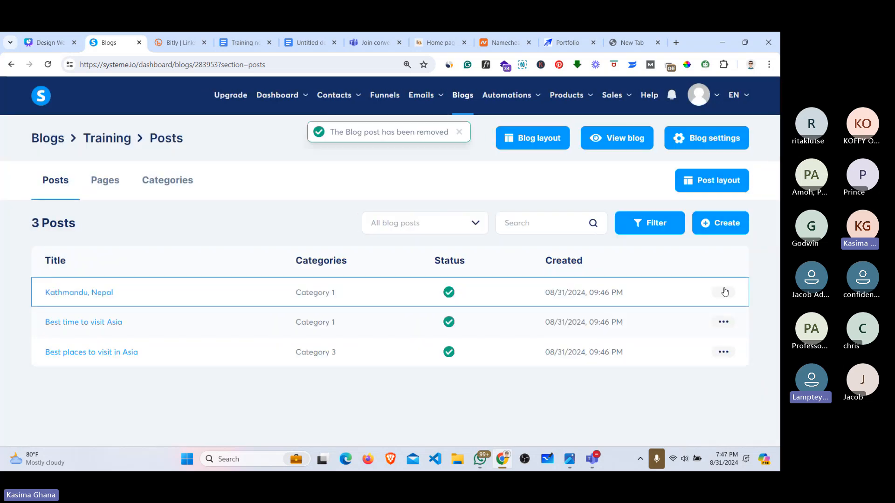
{"action": "left_click", "coordinate": [724, 293]}
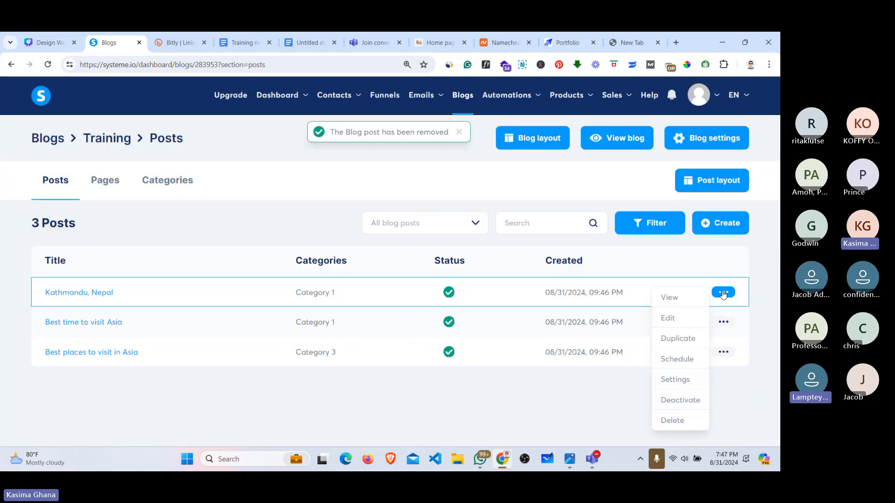
{"action": "left_click", "coordinate": [672, 421]}
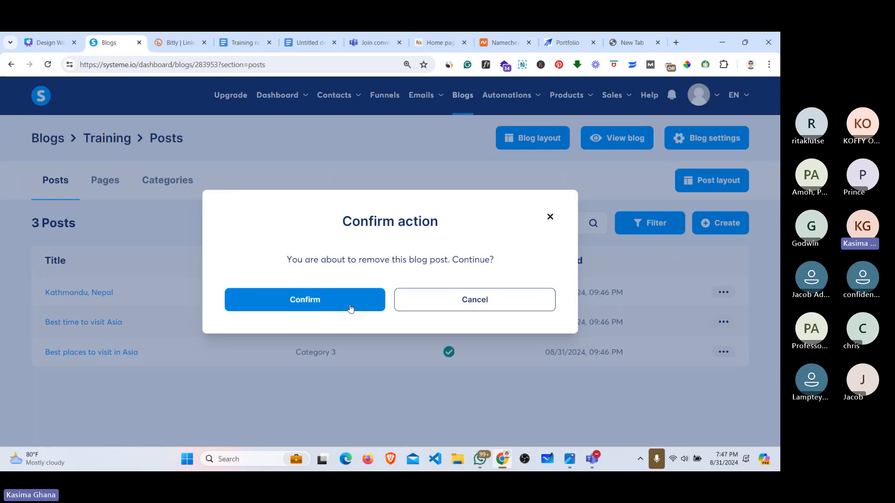
{"action": "left_click", "coordinate": [351, 308]}
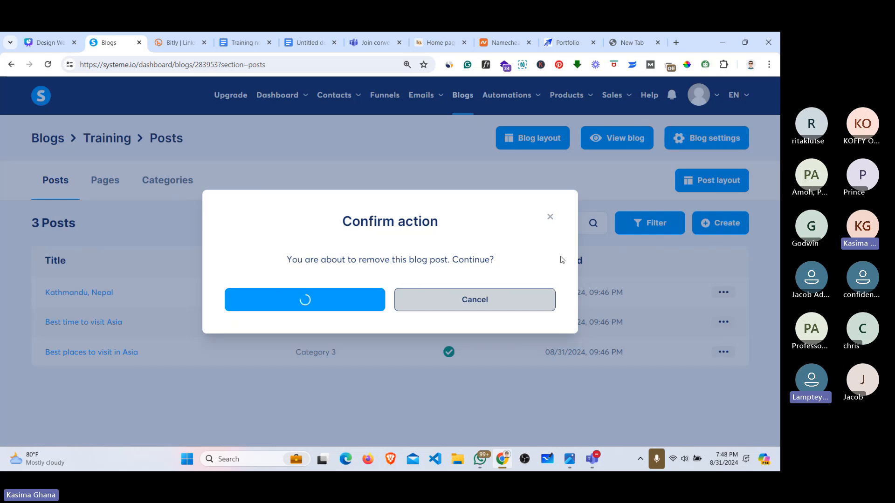
Step: Bring the Website Design meeting window forward, then minimize it to see the blog
{"action": "left_click", "coordinate": [592, 460]}
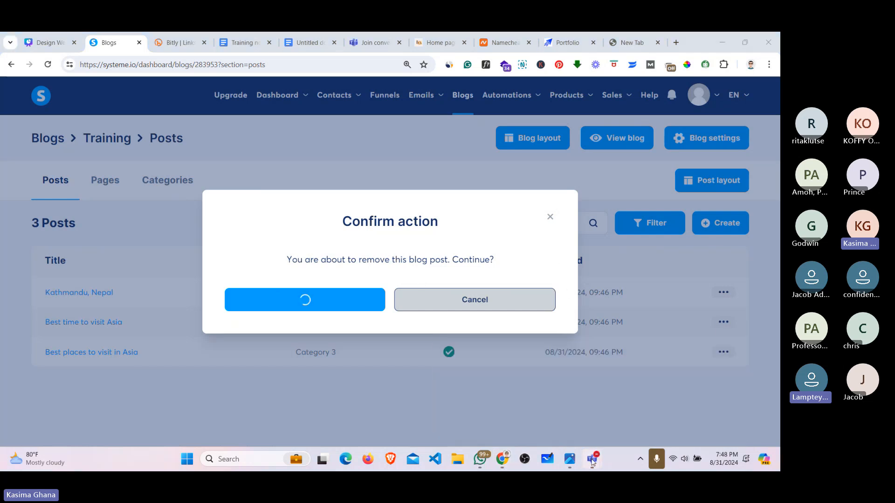
{"action": "mouse_move", "coordinate": [592, 461]}
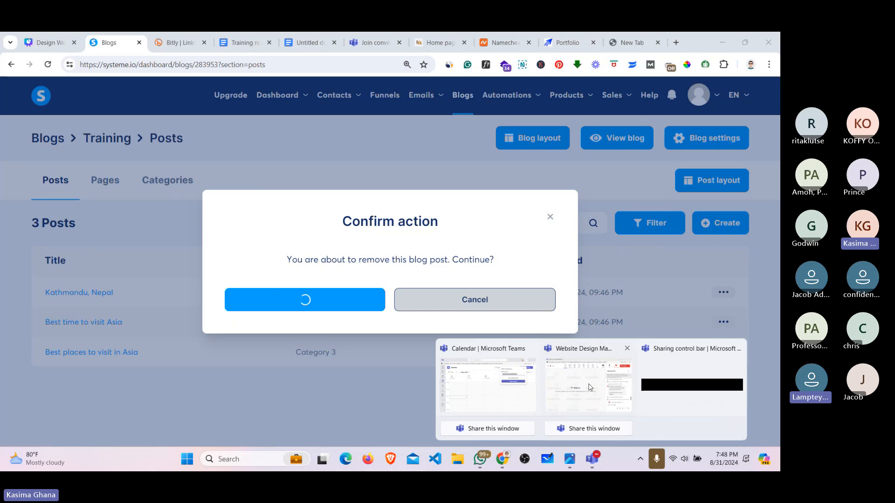
{"action": "left_click", "coordinate": [590, 387]}
{"action": "left_click", "coordinate": [603, 55]}
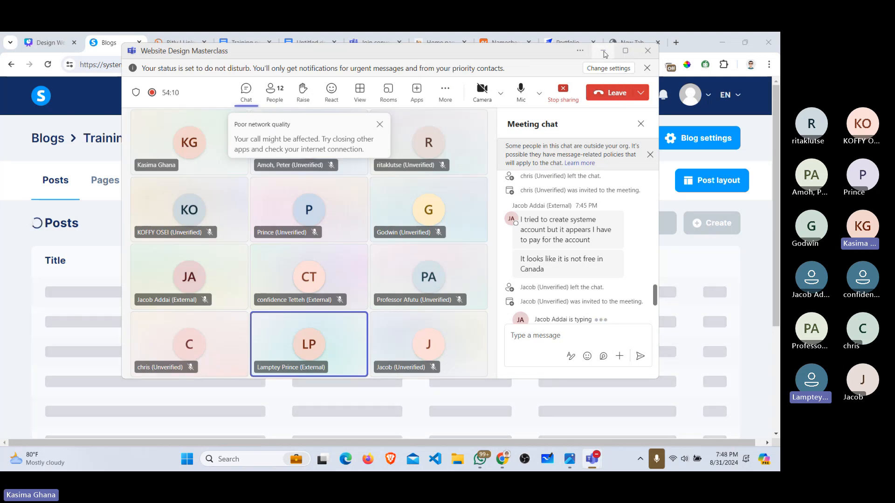
{"action": "left_click", "coordinate": [603, 52]}
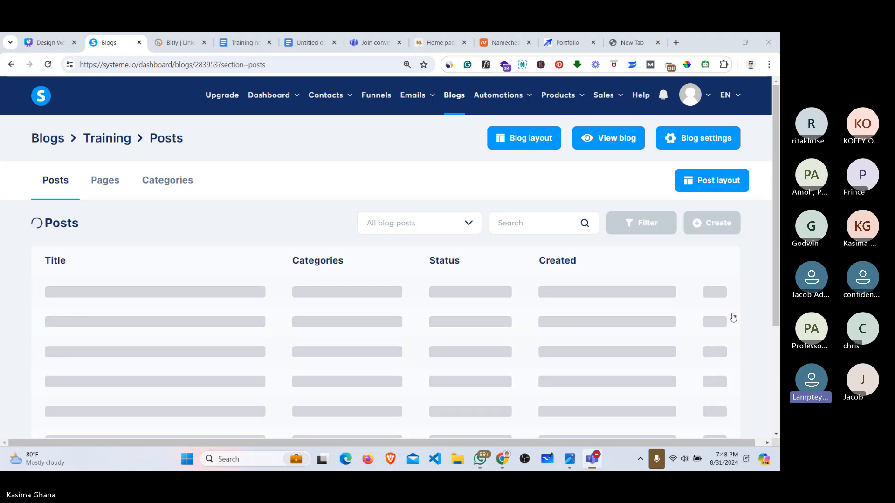
Step: Reload the Posts page and delete Best time to visit Asia and the last remaining post
{"action": "left_click", "coordinate": [47, 64]}
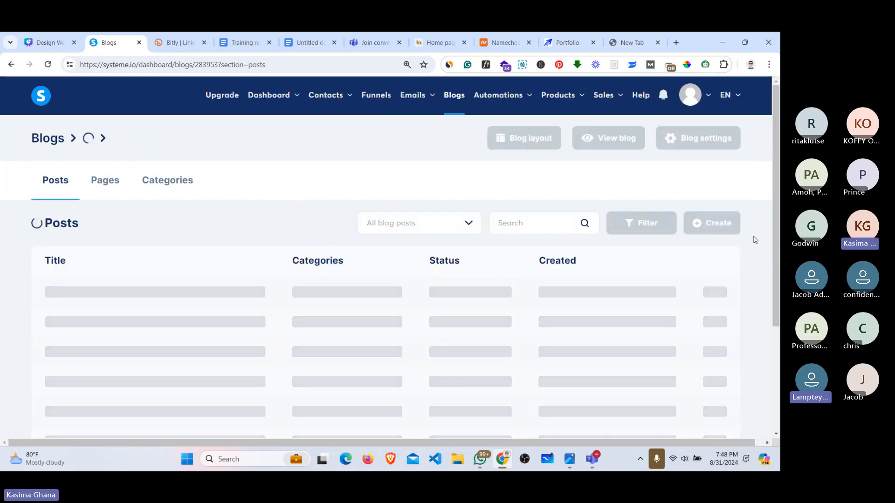
{"action": "left_click_drag", "start_coordinate": [756, 240], "coordinate": [747, 292]}
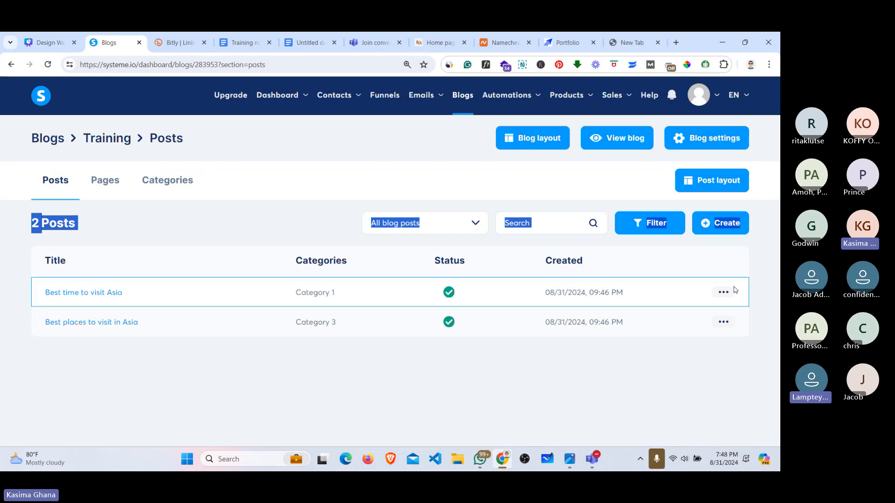
{"action": "left_click", "coordinate": [726, 294]}
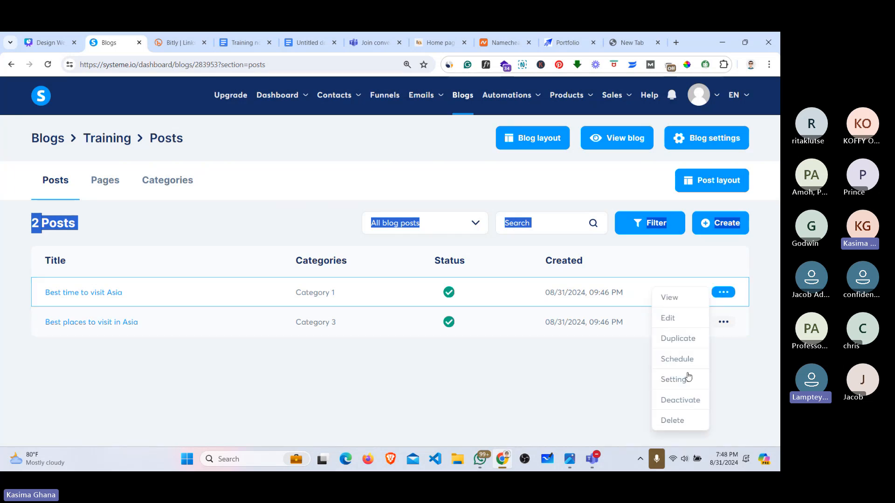
{"action": "left_click", "coordinate": [672, 420]}
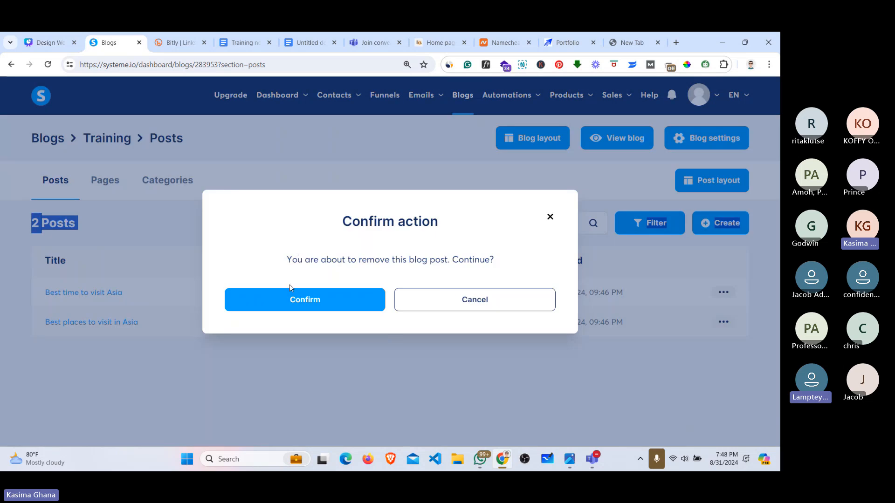
{"action": "left_click", "coordinate": [290, 295]}
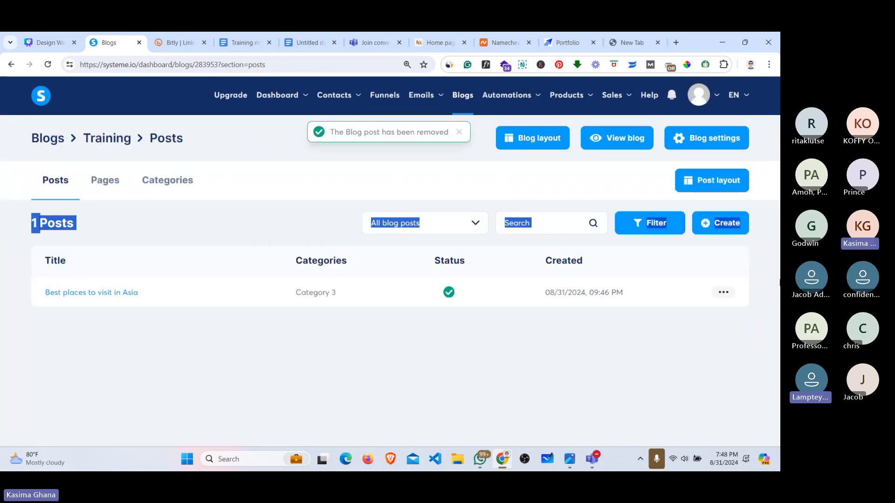
{"action": "left_click", "coordinate": [722, 292]}
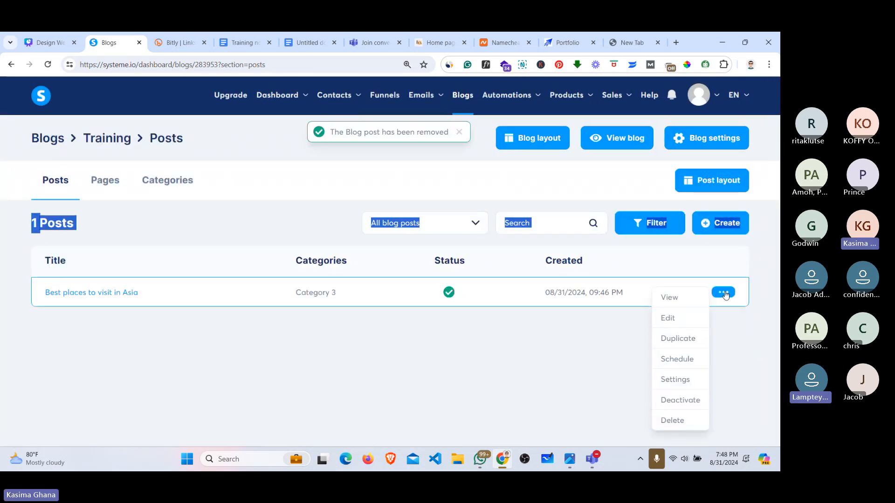
{"action": "left_click", "coordinate": [670, 419]}
{"action": "left_click", "coordinate": [344, 299]}
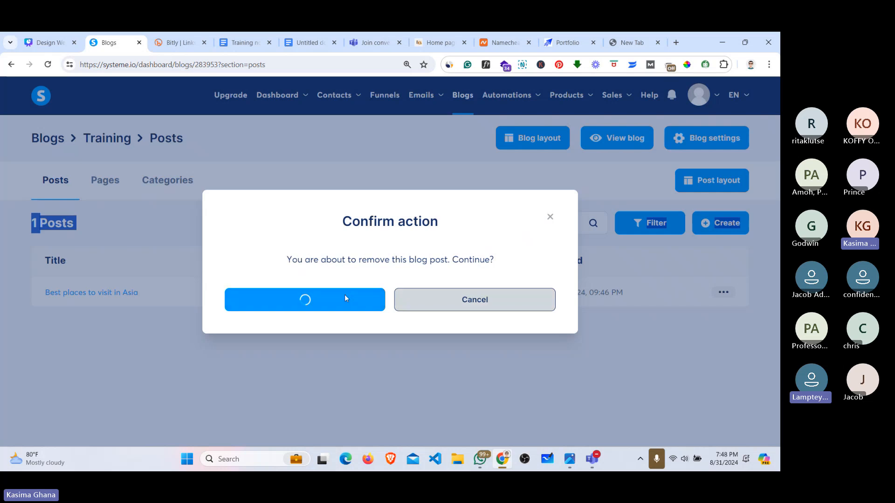
{"action": "left_click", "coordinate": [92, 296]}
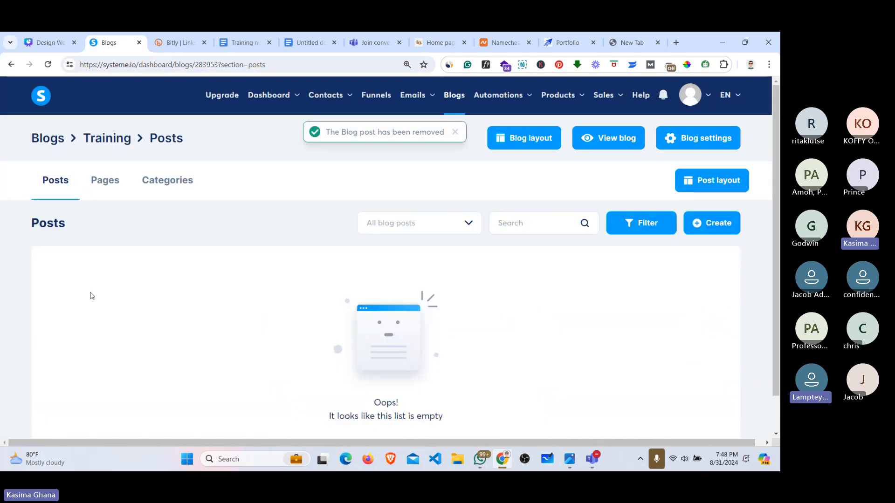
Step: Show the Training blog's four pages (Home page, Post list page, About, Contact), after glancing at the barbershop site
{"action": "left_click", "coordinate": [105, 185]}
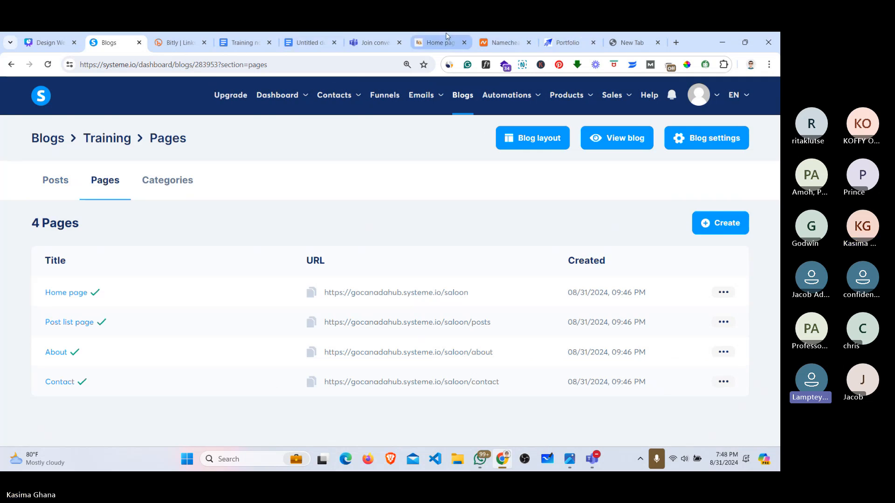
{"action": "left_click", "coordinate": [430, 37]}
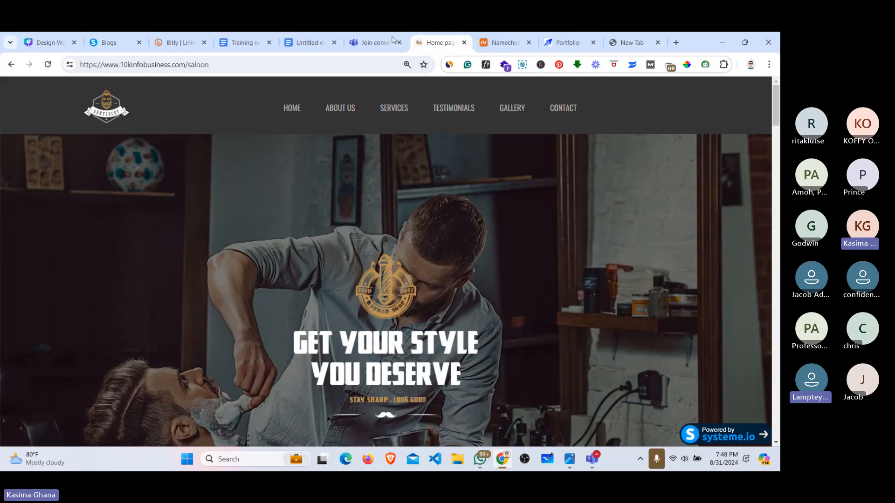
{"action": "left_click_drag", "start_coordinate": [393, 40], "coordinate": [181, 41]}
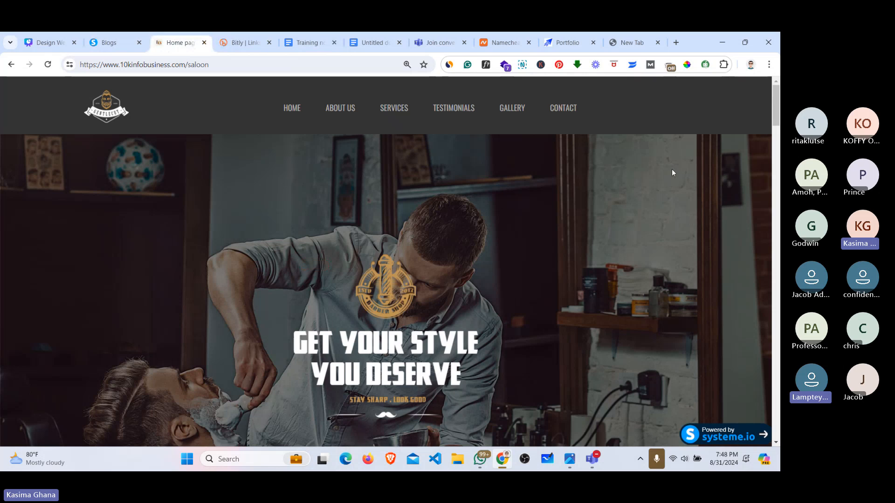
{"action": "mouse_move", "coordinate": [777, 117]}
{"action": "left_mouse_down"}
{"action": "mouse_move", "coordinate": [776, 124]}
{"action": "mouse_move", "coordinate": [777, 114]}
{"action": "left_mouse_up"}
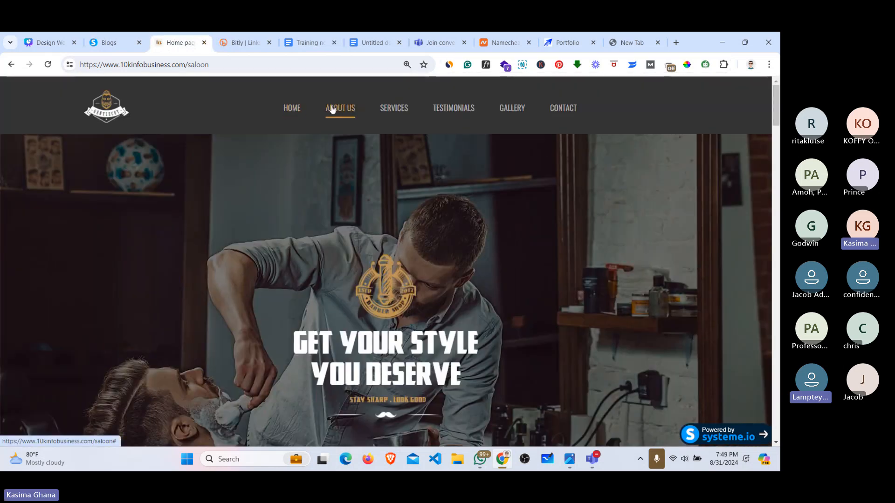
{"action": "mouse_move", "coordinate": [399, 113]}
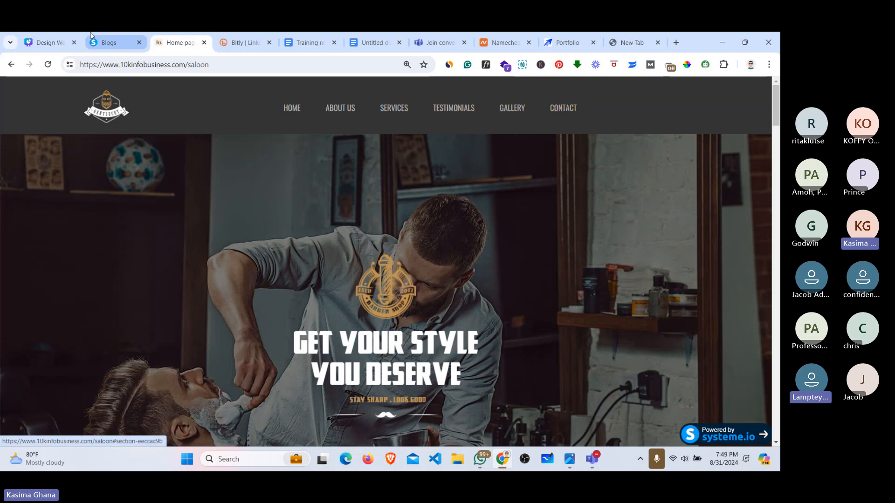
{"action": "left_click", "coordinate": [105, 41]}
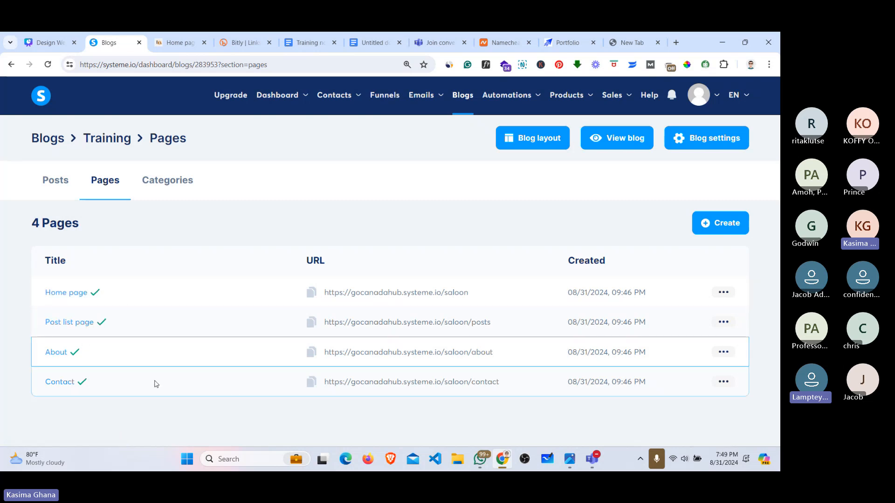
Step: Delete the Contact and About pages from the Training blog
{"action": "left_click", "coordinate": [723, 382]}
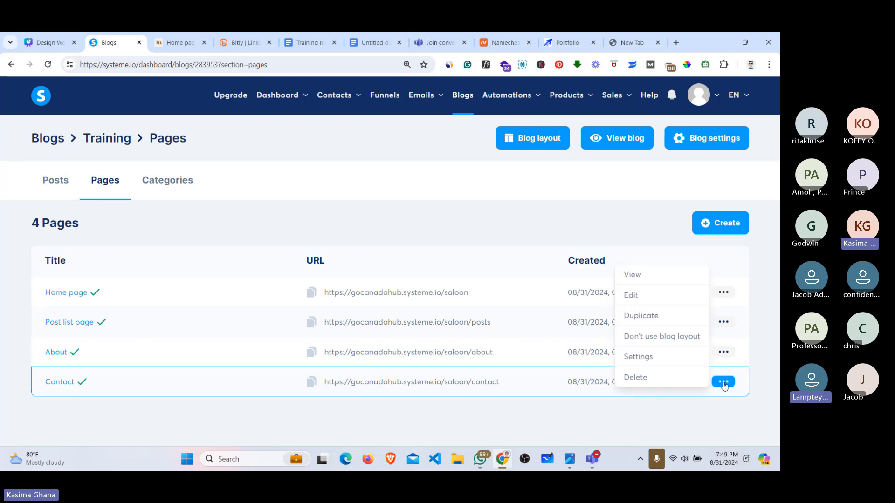
{"action": "left_click", "coordinate": [646, 377]}
{"action": "left_click", "coordinate": [339, 293]}
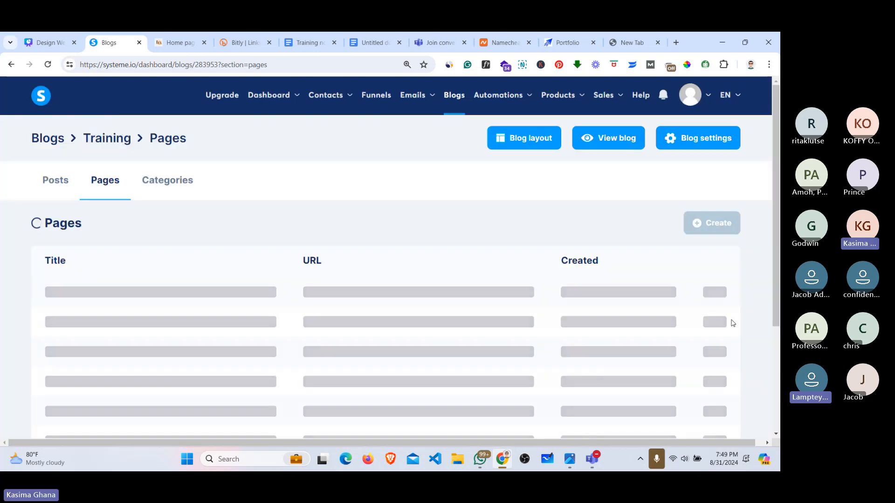
{"action": "left_click", "coordinate": [724, 354]}
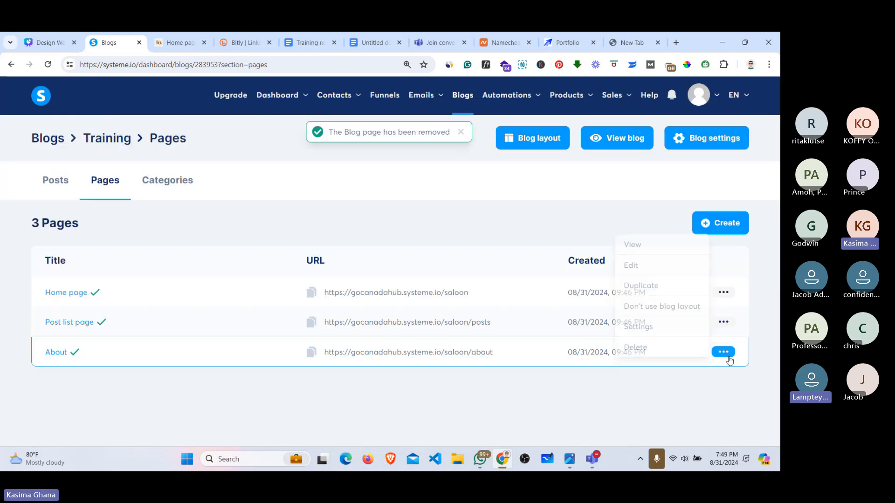
{"action": "left_click", "coordinate": [651, 347]}
{"action": "left_click", "coordinate": [322, 299]}
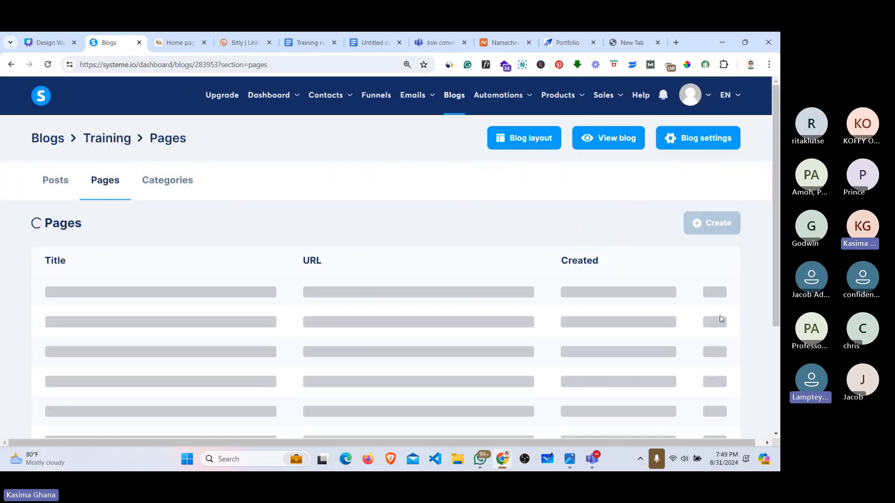
Step: Check the Post list page's actions menu, then open the Home page in the editor
{"action": "left_click", "coordinate": [723, 322]}
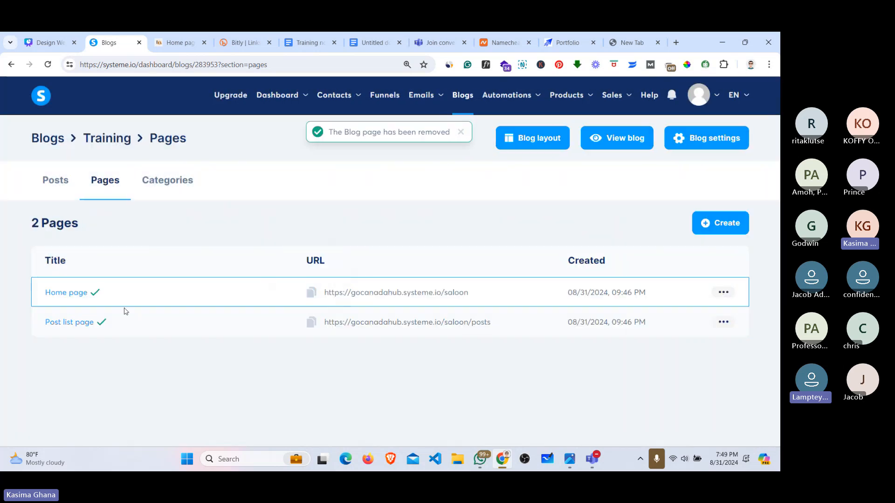
{"action": "left_click", "coordinate": [723, 322]}
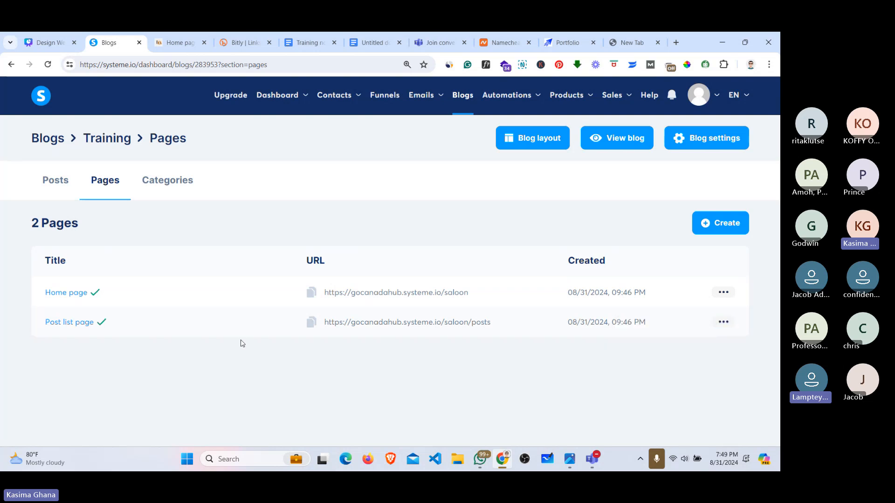
{"action": "left_click", "coordinate": [58, 294]}
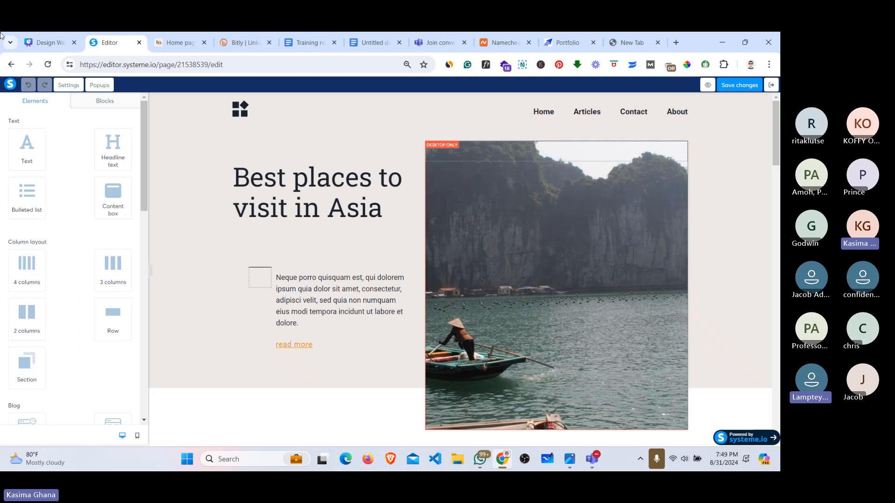
Step: Switch to the barbershop site tab showing 'Get Your Style You Deserve'
{"action": "left_click", "coordinate": [171, 41]}
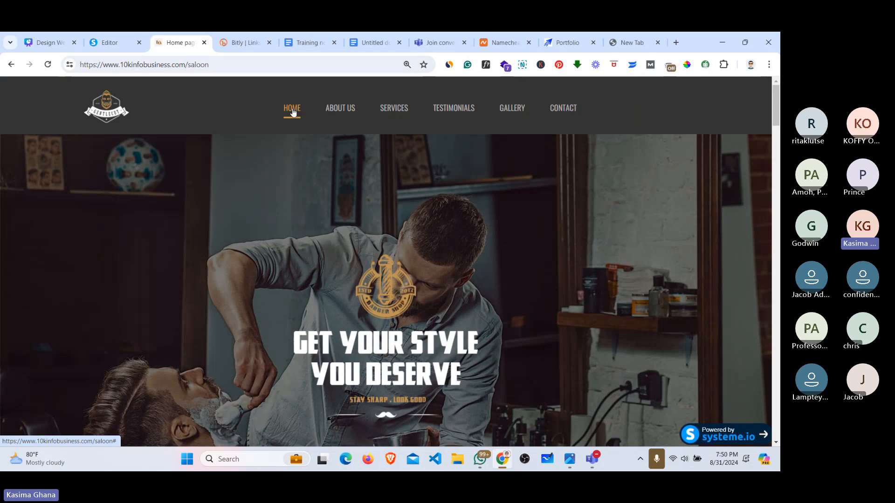
{"action": "left_click", "coordinate": [231, 35]}
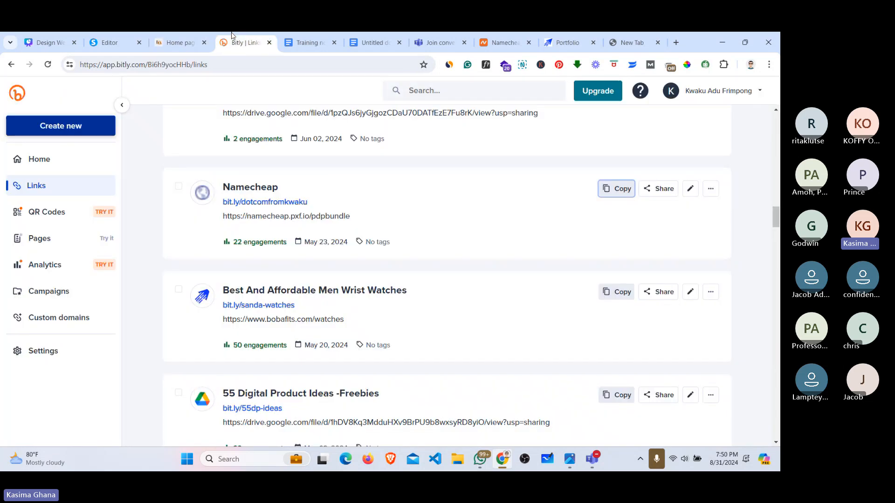
{"action": "left_click", "coordinate": [229, 64]}
{"action": "type", "text": "gh"}
{"action": "key", "text": "Num_Lock"}
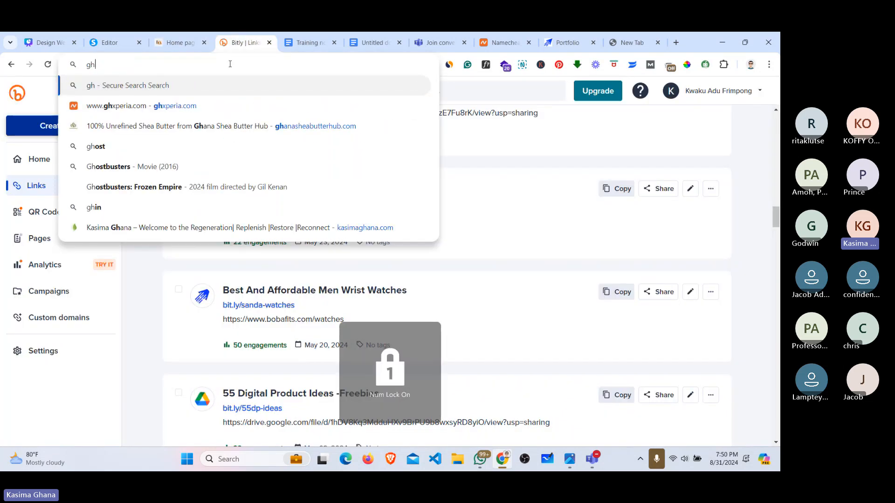
{"action": "key", "text": "BackSpace"}
{"action": "key", "text": "BackSpace"}
{"action": "type", "text": "www."}
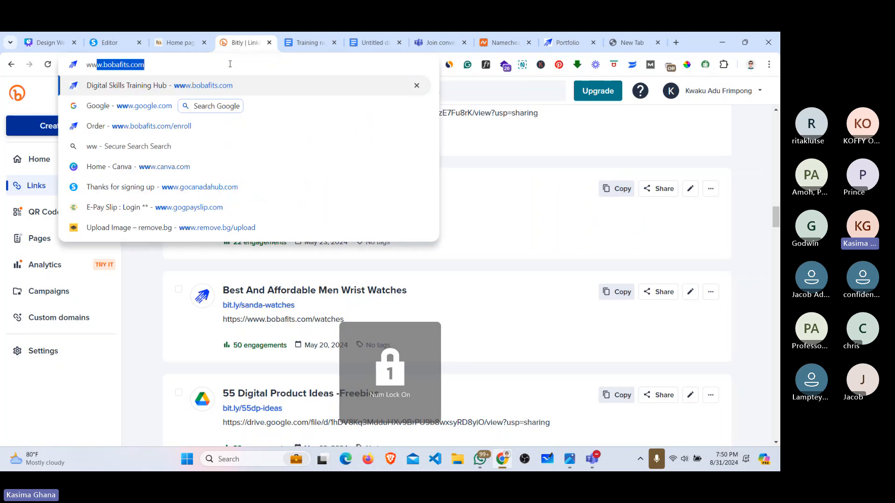
{"action": "type", "text": "ghan"}
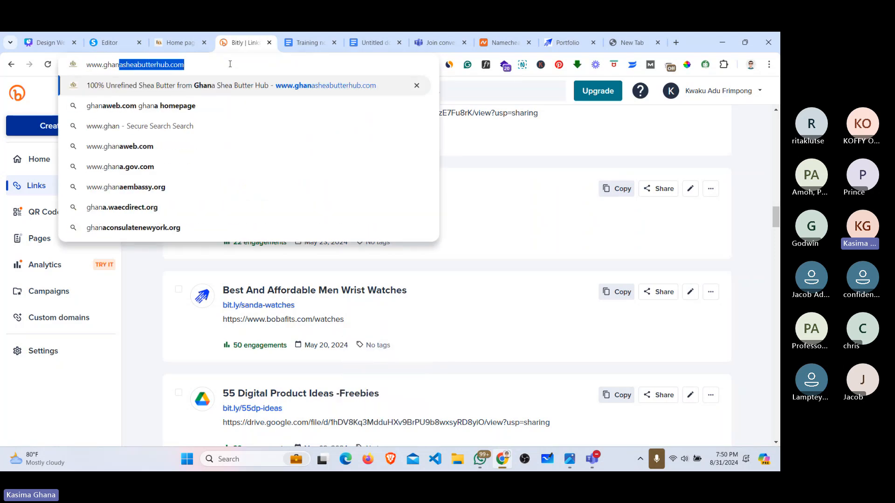
{"action": "key", "text": "Return"}
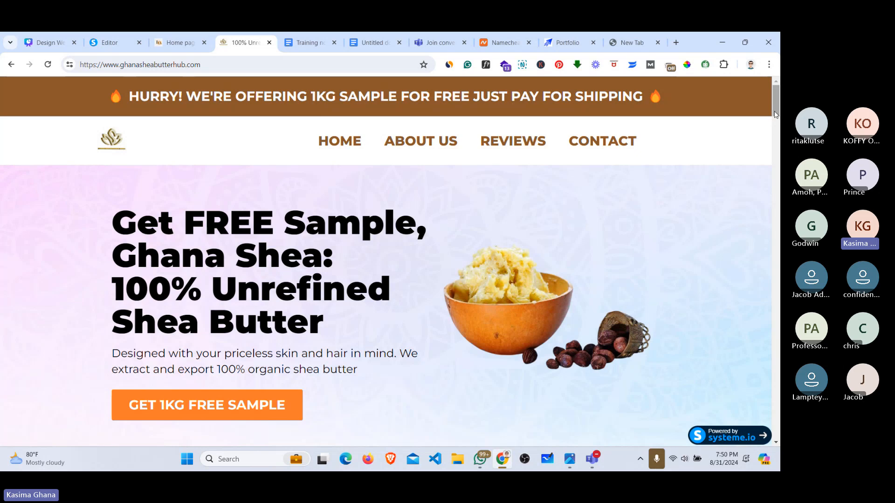
Step: Scroll through the Ghana Shea Butter Hub site to review its content
{"action": "mouse_move", "coordinate": [775, 114]}
{"action": "left_mouse_down"}
{"action": "mouse_move", "coordinate": [776, 189]}
{"action": "mouse_move", "coordinate": [779, 103]}
{"action": "left_mouse_up"}
{"action": "left_click_drag", "start_coordinate": [779, 103], "coordinate": [777, 305]}
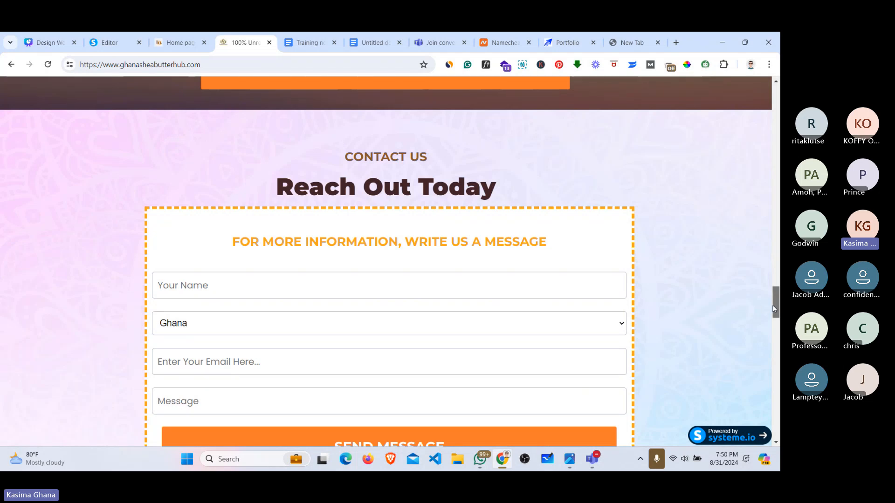
{"action": "left_click_drag", "start_coordinate": [773, 308], "coordinate": [772, 345]}
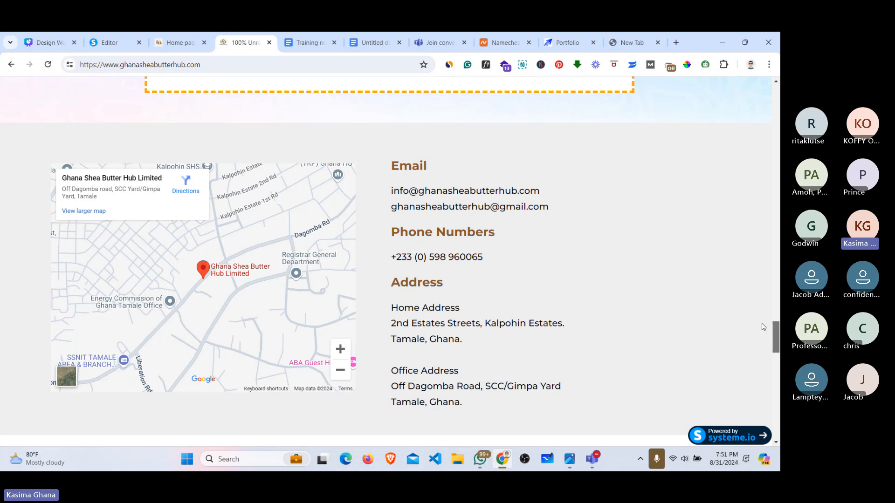
{"action": "left_click_drag", "start_coordinate": [776, 340], "coordinate": [771, 362]}
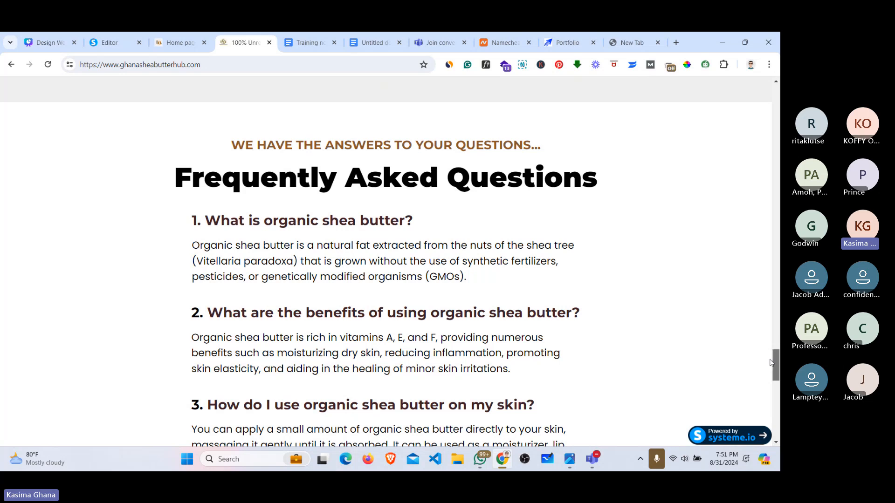
{"action": "left_click_drag", "start_coordinate": [775, 363], "coordinate": [773, 82]}
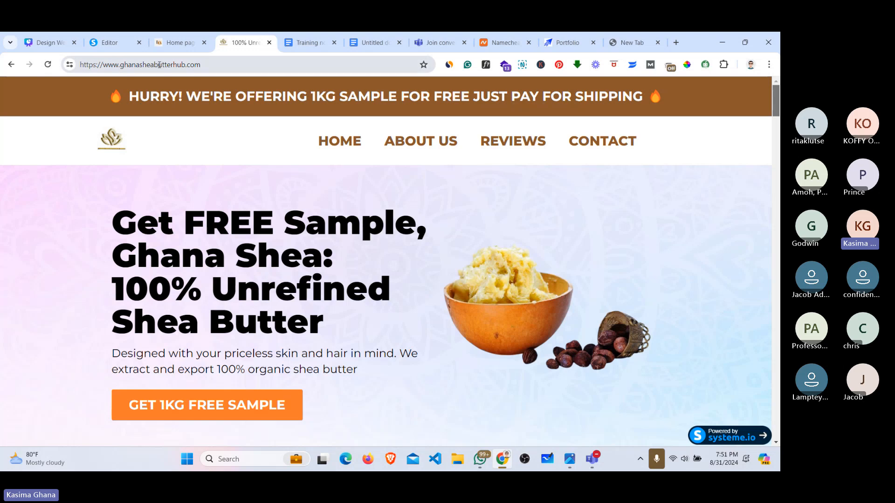
Step: Select the ghanasheabutterhub.com domain in the address bar, then switch to the barbershop tab
{"action": "left_click", "coordinate": [206, 66]}
{"action": "left_click_drag", "start_coordinate": [205, 65], "coordinate": [121, 68]}
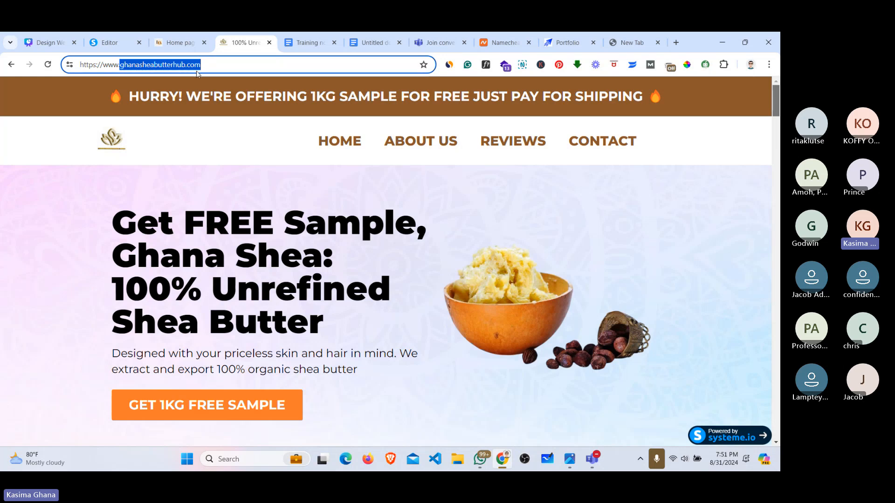
{"action": "left_click", "coordinate": [181, 43]}
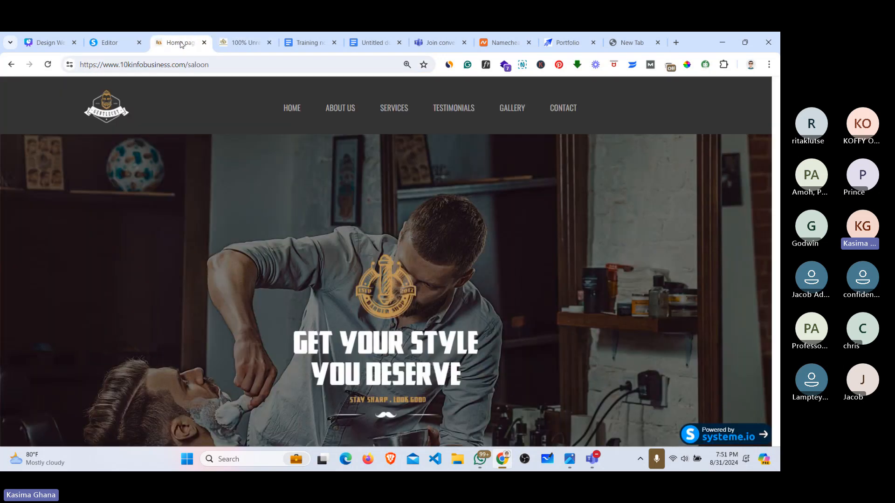
Step: Return to the systeme.io editor showing the 'Best places to visit in Asia' Home page
{"action": "left_click", "coordinate": [111, 42]}
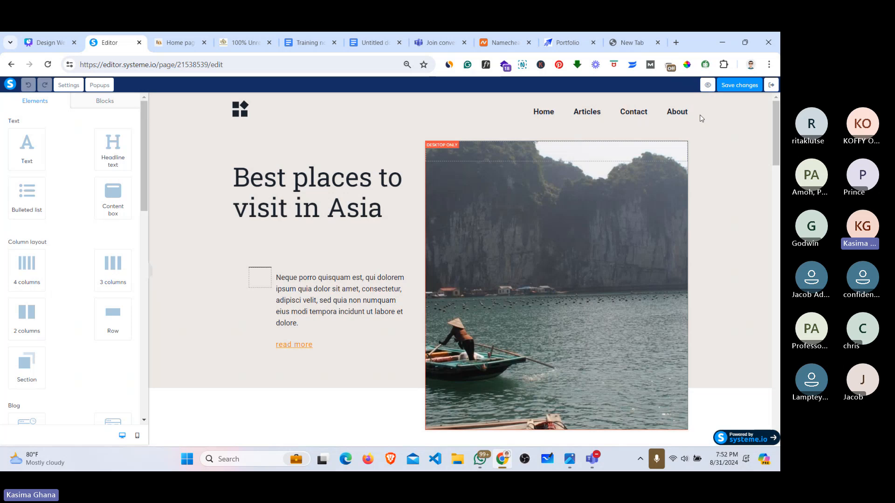
Step: Save the Home page, go back to the Training blog, and open Home from its Pages list
{"action": "left_click", "coordinate": [739, 85]}
{"action": "left_click", "coordinate": [769, 86]}
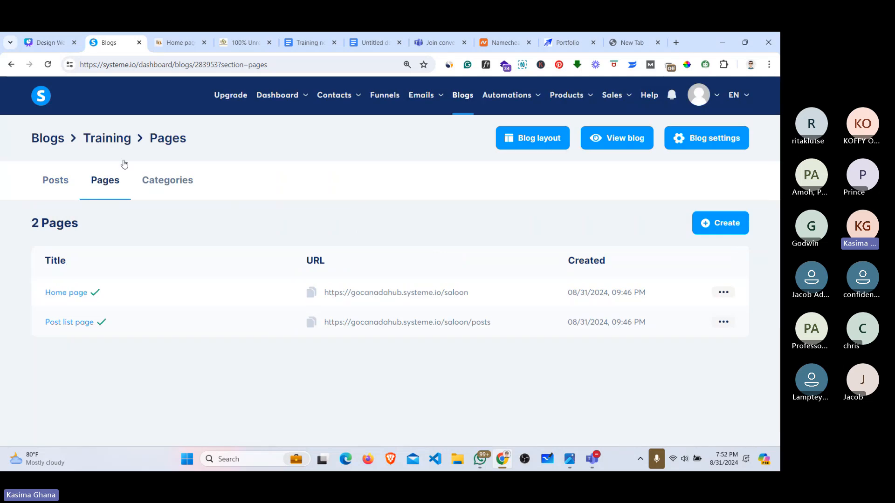
{"action": "left_click", "coordinate": [460, 93]}
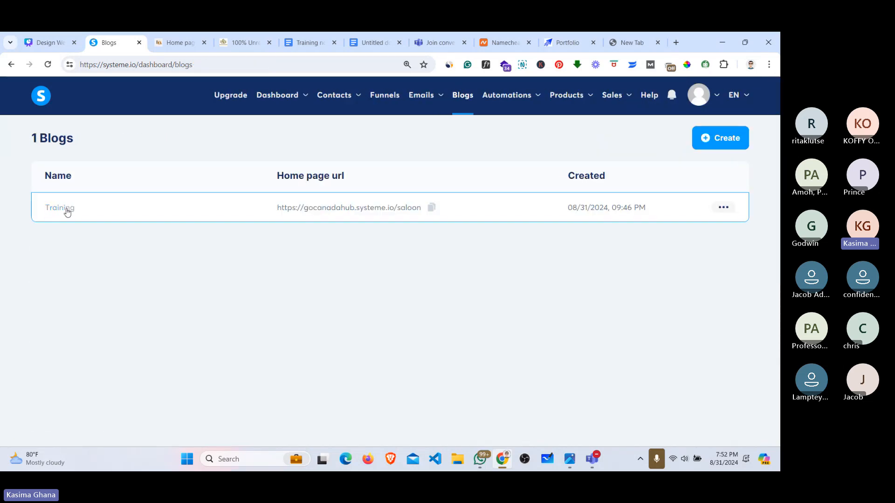
{"action": "left_click", "coordinate": [67, 211]}
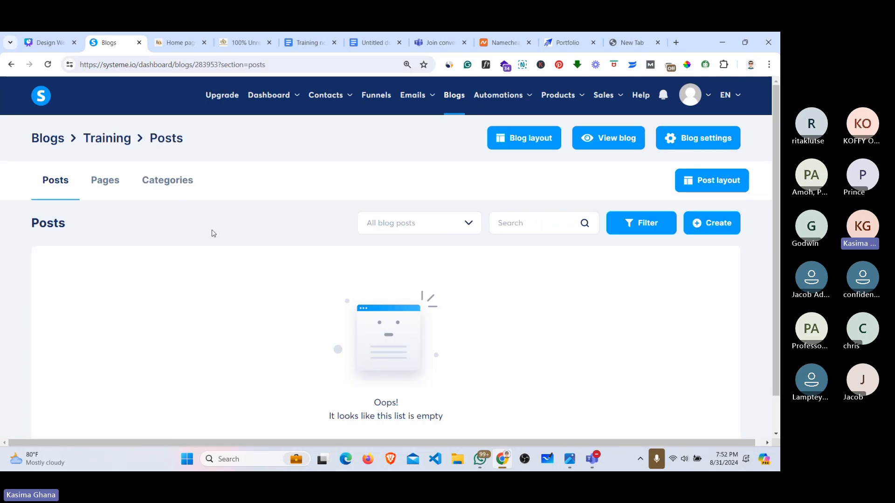
{"action": "left_click", "coordinate": [110, 185]}
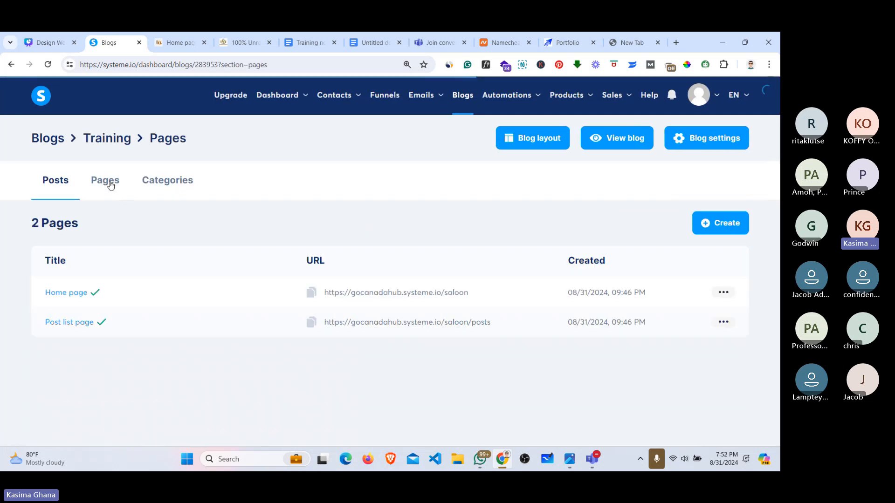
{"action": "left_click", "coordinate": [68, 296]}
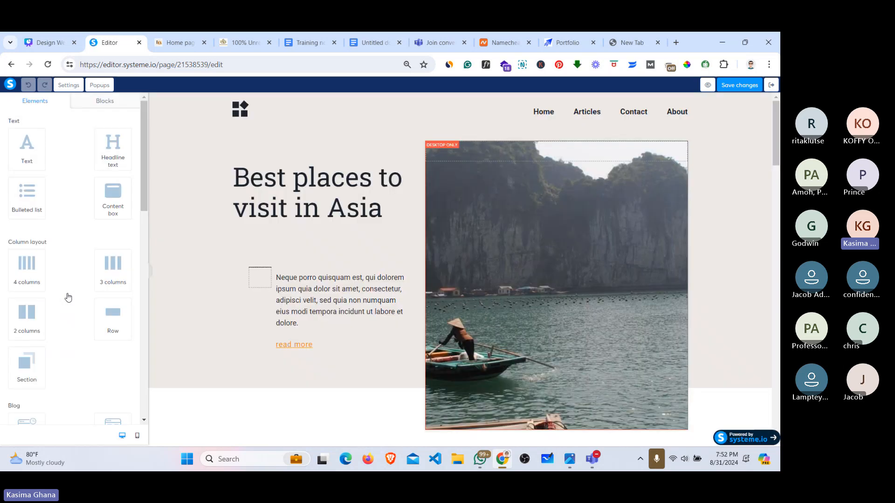
Step: Save again, exit, and reopen the Home page through its actions menu's Edit
{"action": "left_click", "coordinate": [747, 87]}
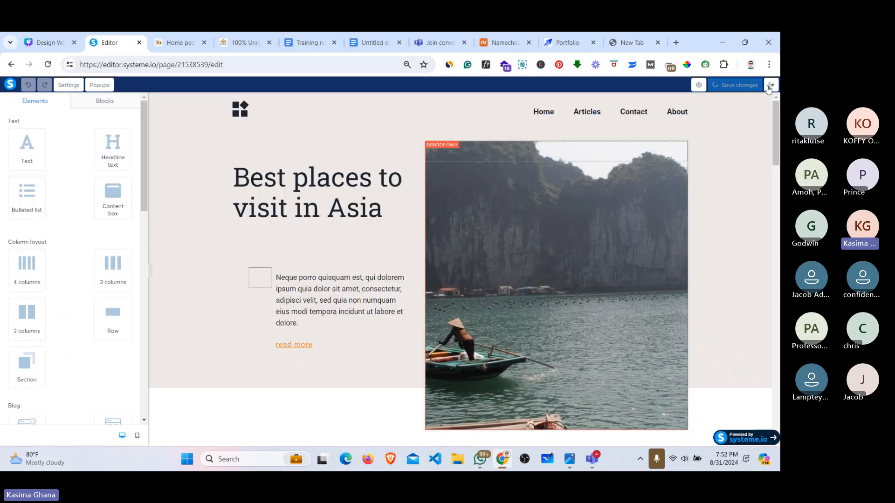
{"action": "left_click", "coordinate": [771, 86]}
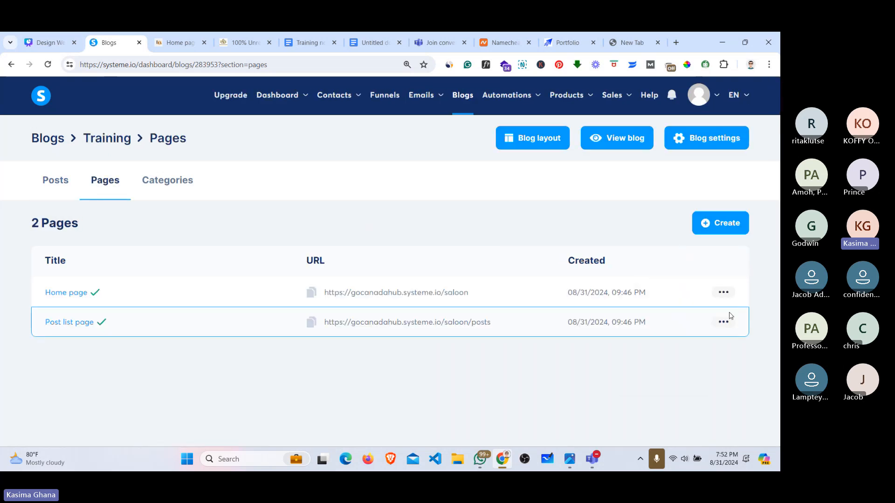
{"action": "left_click", "coordinate": [726, 294]}
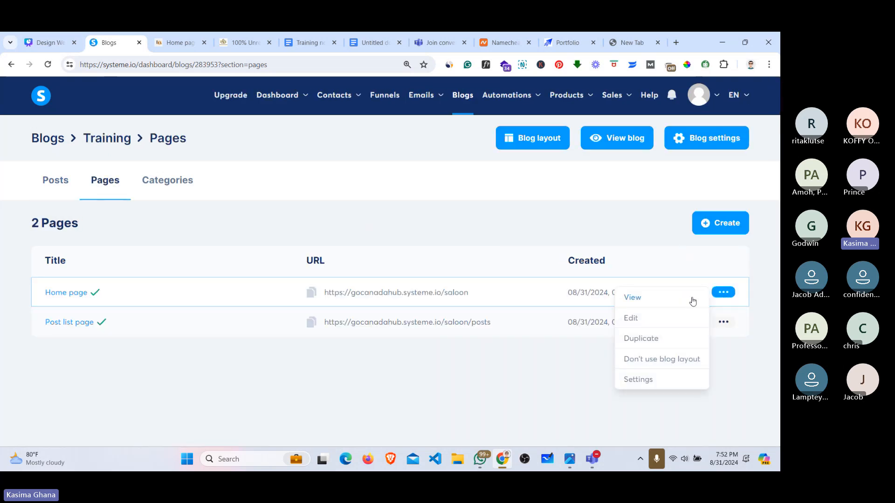
{"action": "left_click", "coordinate": [631, 321]}
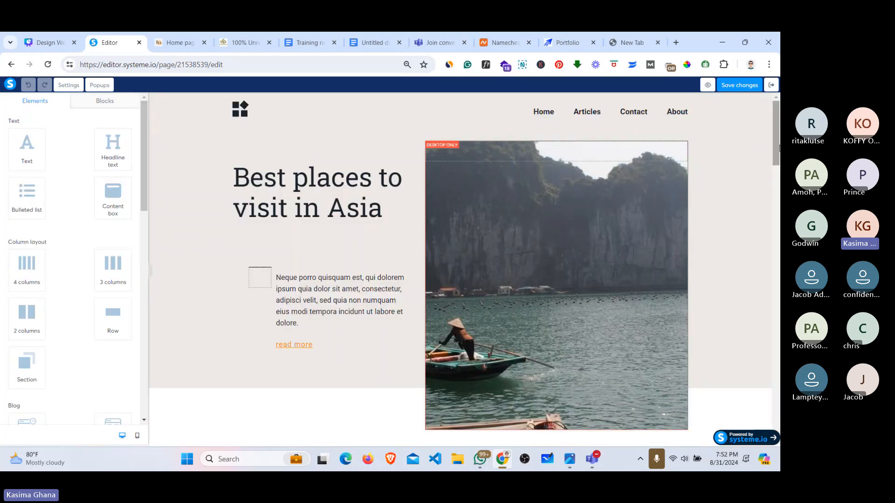
{"action": "left_click_drag", "start_coordinate": [778, 149], "coordinate": [778, 262]}
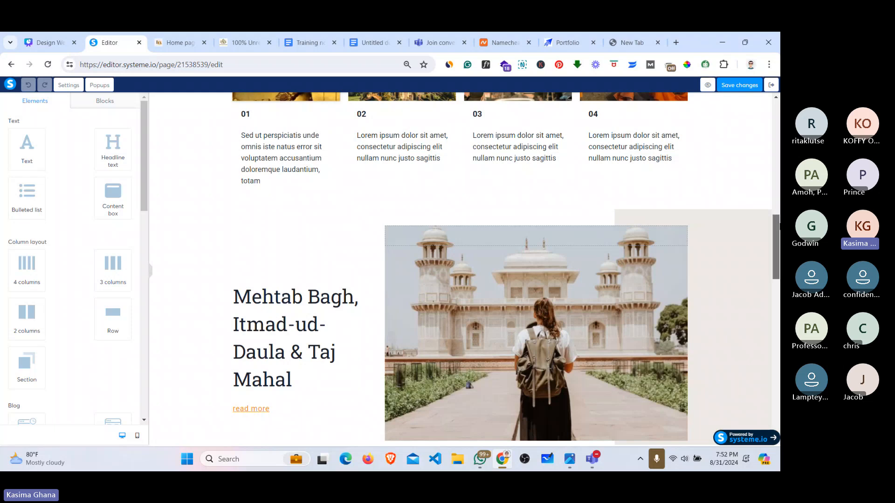
{"action": "left_click_drag", "start_coordinate": [778, 226], "coordinate": [777, 112]}
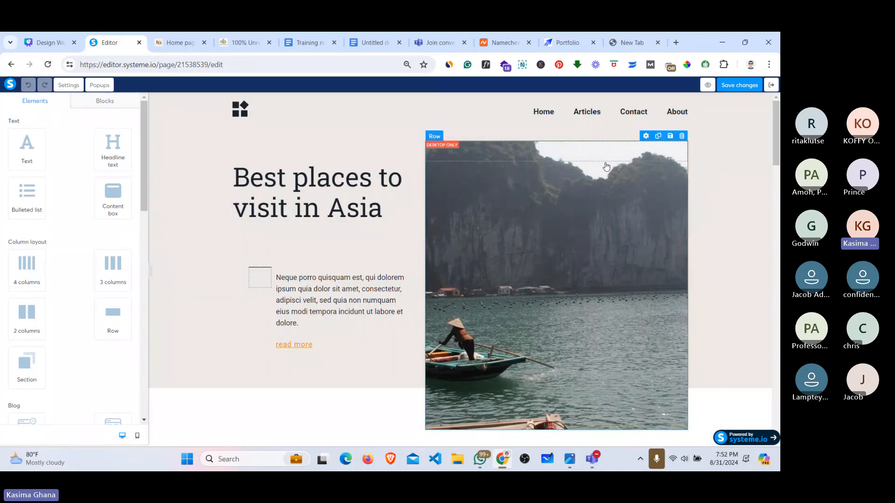
{"action": "left_click_drag", "start_coordinate": [777, 158], "coordinate": [777, 130]}
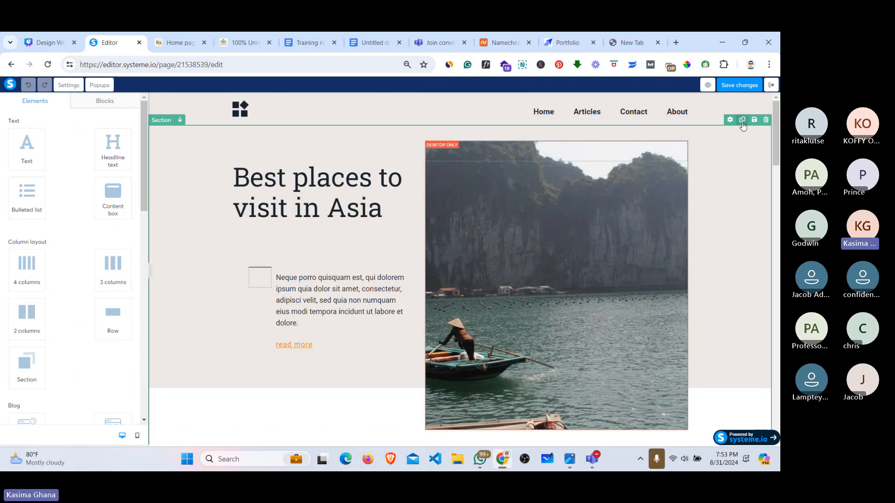
Step: Delete the Asia hero, Kathmandu Nepal, and Mehtab Bagh sections from the Home page
{"action": "left_click", "coordinate": [764, 121]}
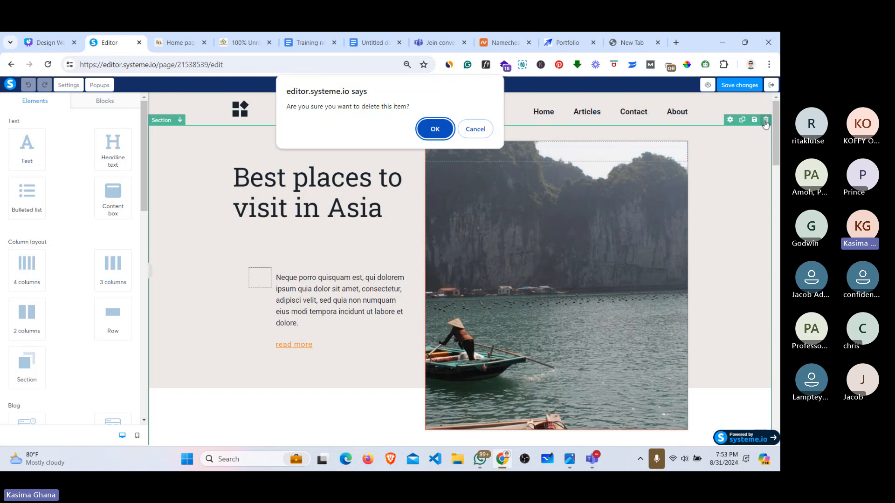
{"action": "left_click", "coordinate": [434, 129]}
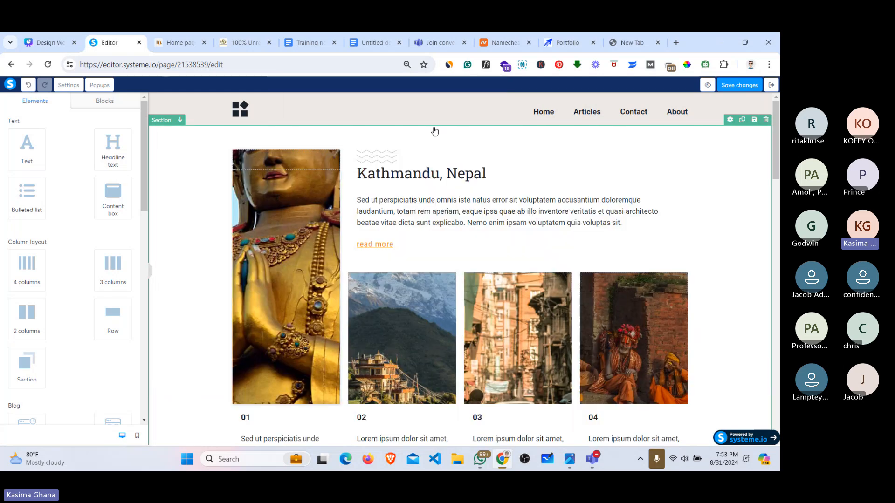
{"action": "left_click", "coordinate": [766, 121]}
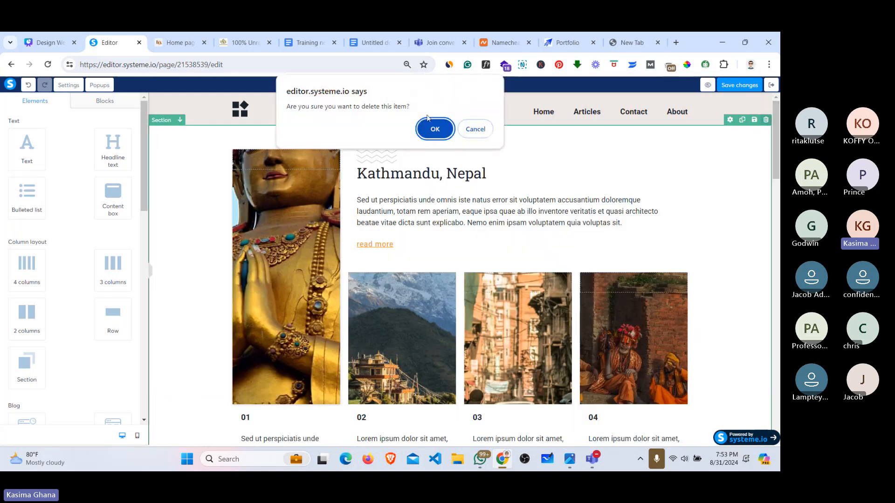
{"action": "left_click", "coordinate": [434, 129]}
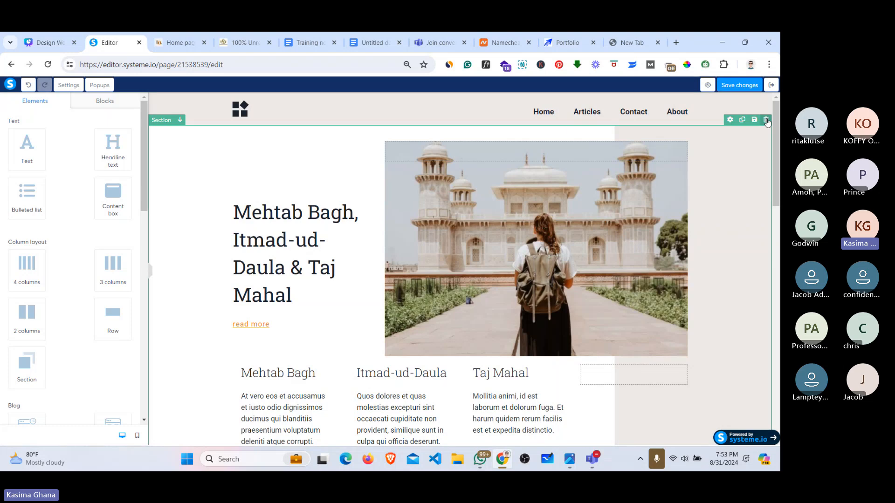
{"action": "left_click", "coordinate": [767, 121]}
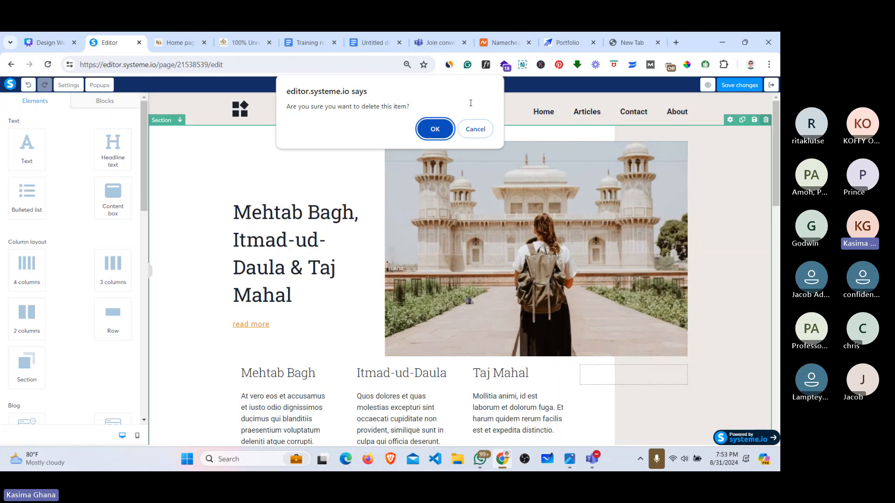
{"action": "left_click", "coordinate": [434, 131]}
Step: Delete the Top places in China and Best time to visit Asia sections, then compare with the barbershop site
{"action": "left_click", "coordinate": [766, 120]}
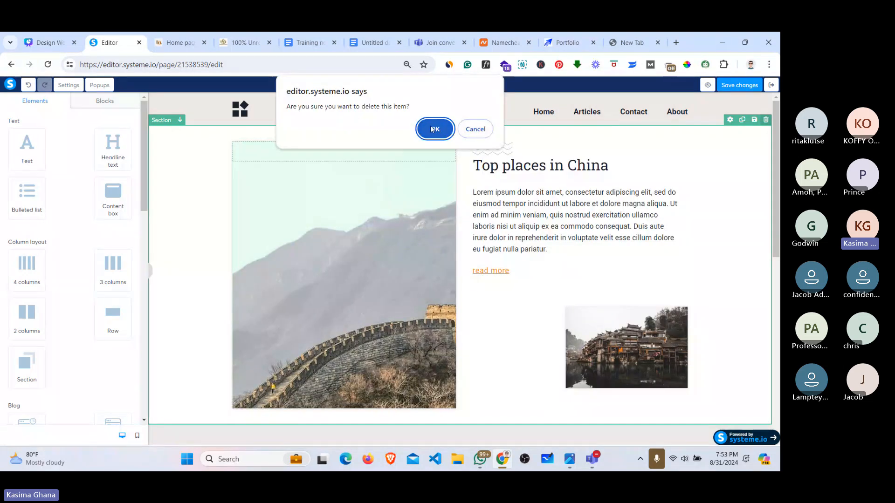
{"action": "left_click", "coordinate": [434, 129]}
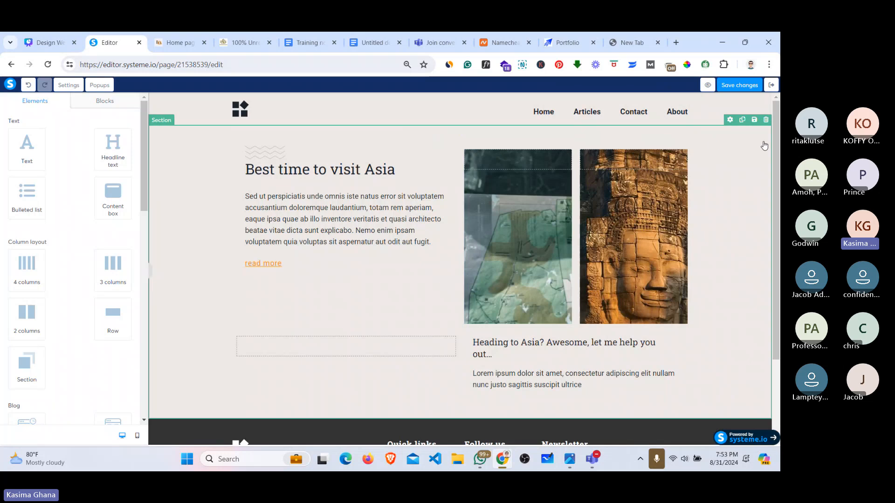
{"action": "left_click", "coordinate": [765, 121]}
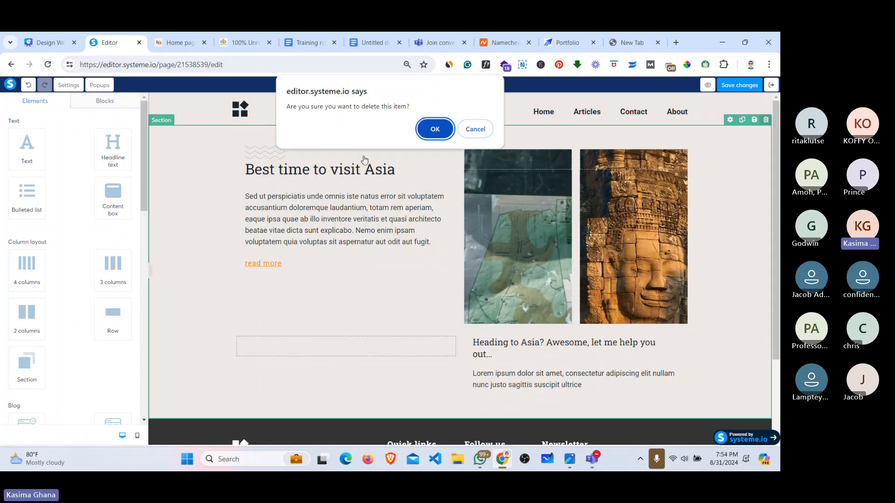
{"action": "left_click", "coordinate": [434, 129]}
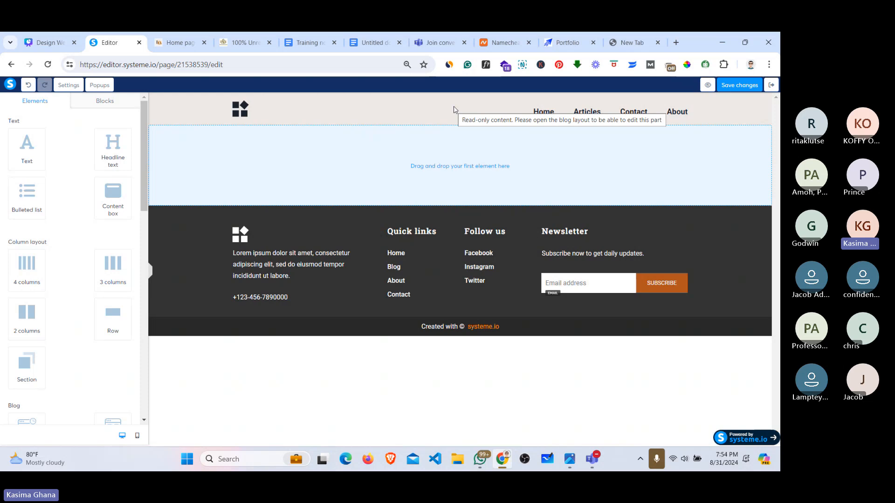
{"action": "left_click", "coordinate": [199, 38]}
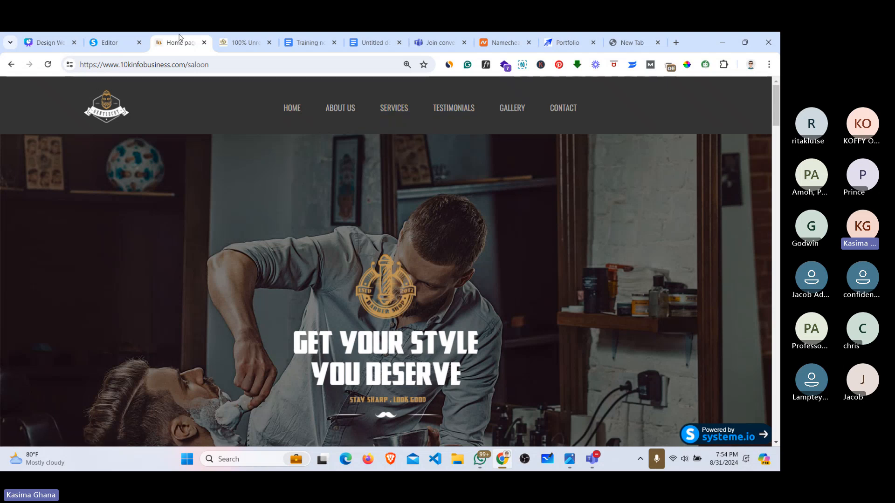
{"action": "left_click", "coordinate": [110, 41]}
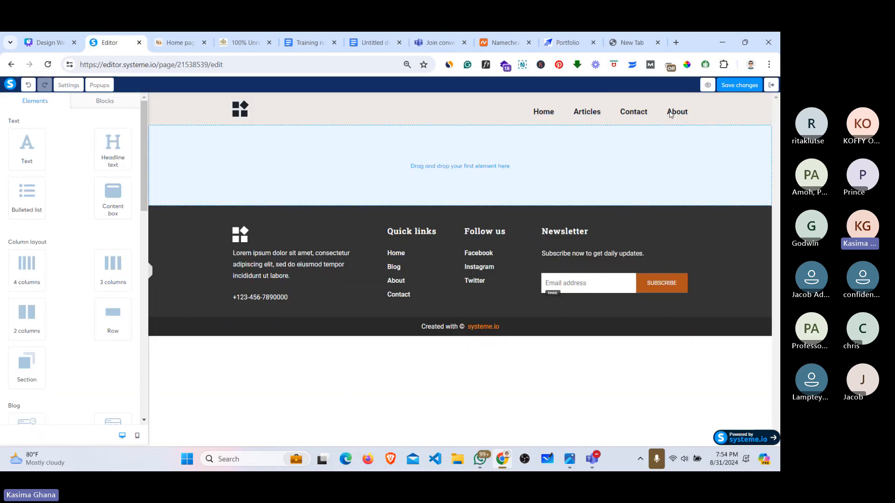
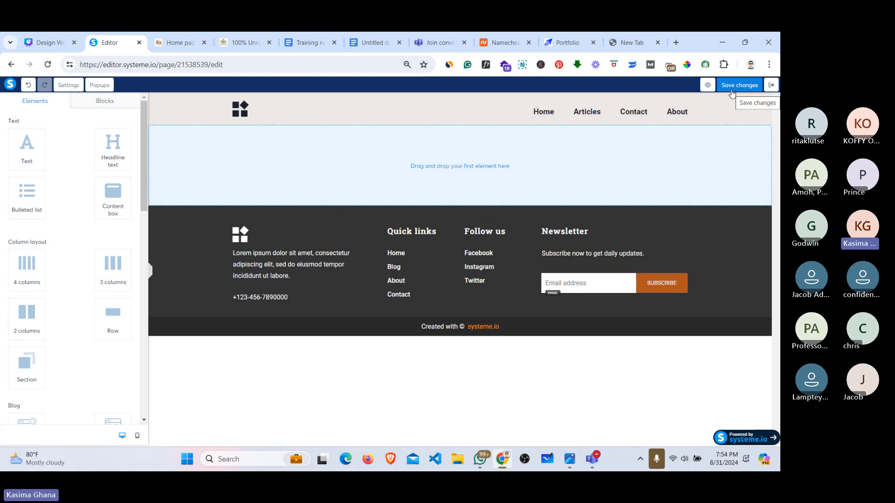
Step: Save the blog page edits, glance at the saloon site, and return to the editor
{"action": "left_click", "coordinate": [742, 90]}
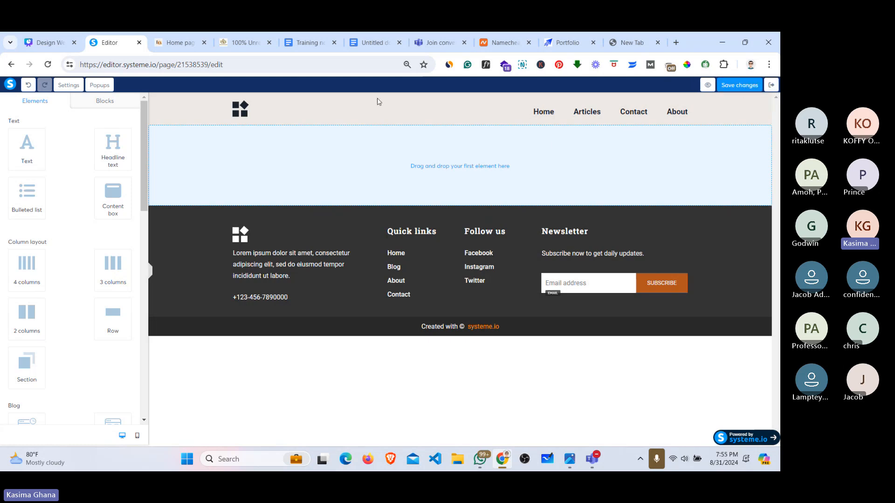
{"action": "left_click", "coordinate": [181, 34]}
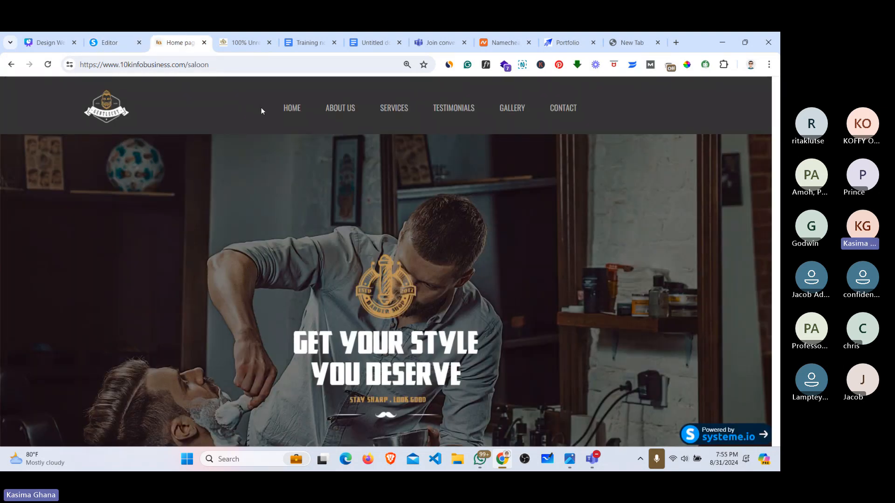
{"action": "left_click", "coordinate": [125, 41]}
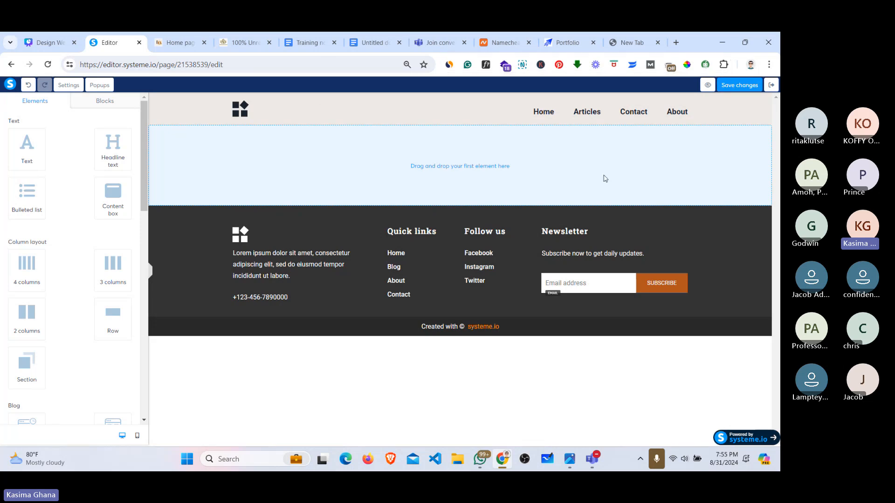
Step: Exit the editor and open the Blog layout from the Training blog's Pages dashboard
{"action": "left_click", "coordinate": [771, 88]}
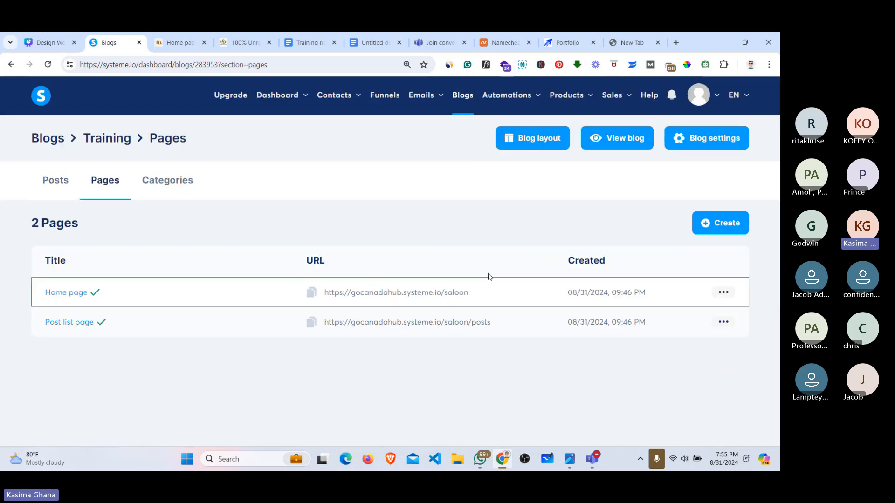
{"action": "left_click", "coordinate": [541, 143]}
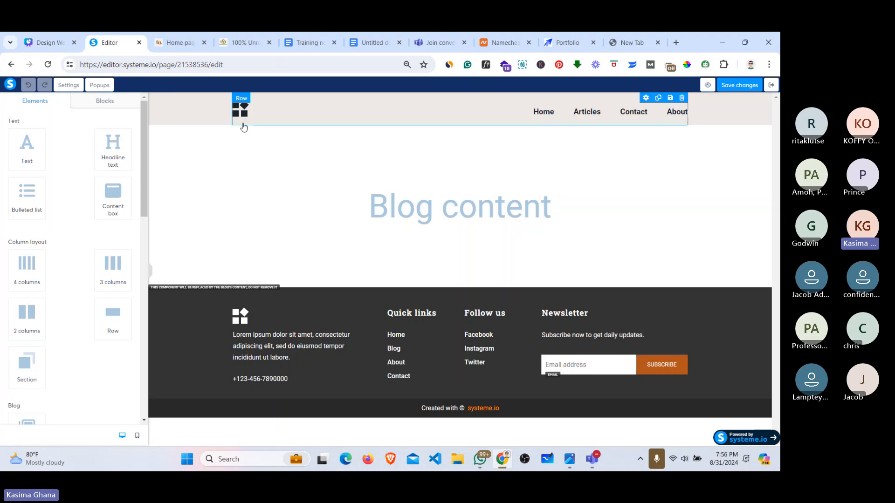
{"action": "left_click", "coordinate": [187, 36]}
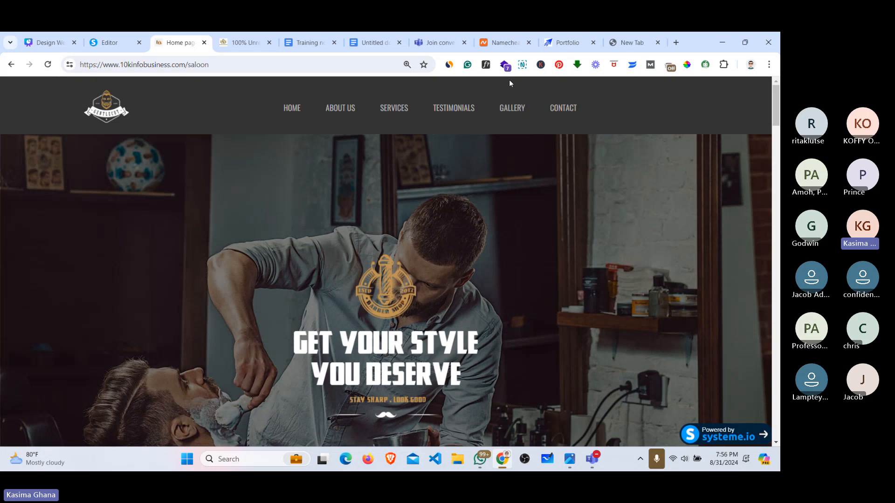
{"action": "left_click", "coordinate": [116, 38]}
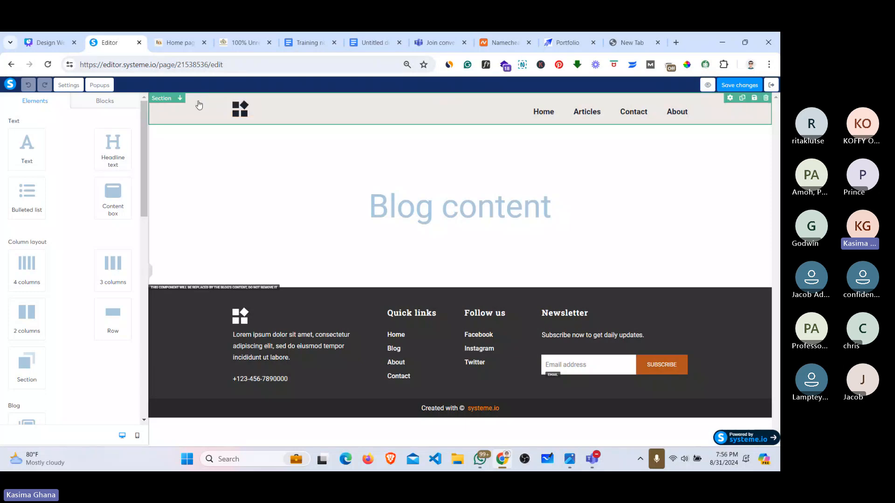
Step: Go to google.com, search 'colorpick', and open the ColorPick Eyedropper Chrome Web Store page
{"action": "left_click", "coordinate": [637, 40]}
{"action": "type", "text": "s"}
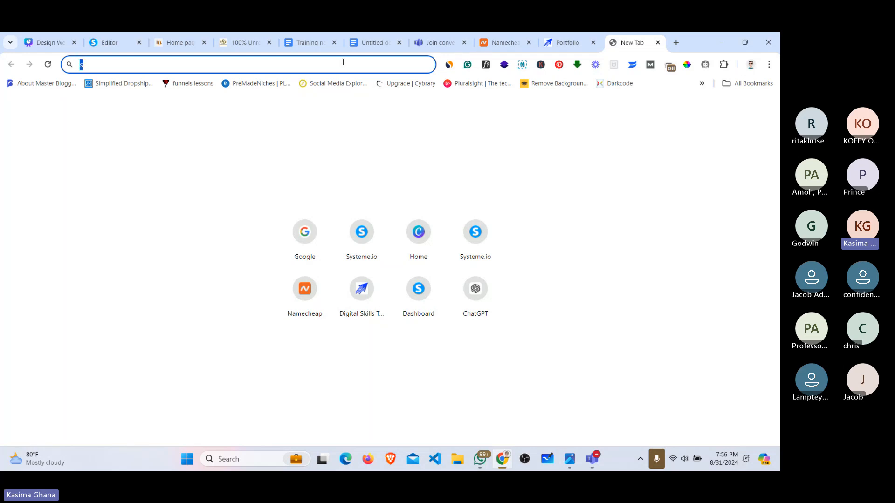
{"action": "type", "text": "g"}
{"action": "key", "text": "Return"}
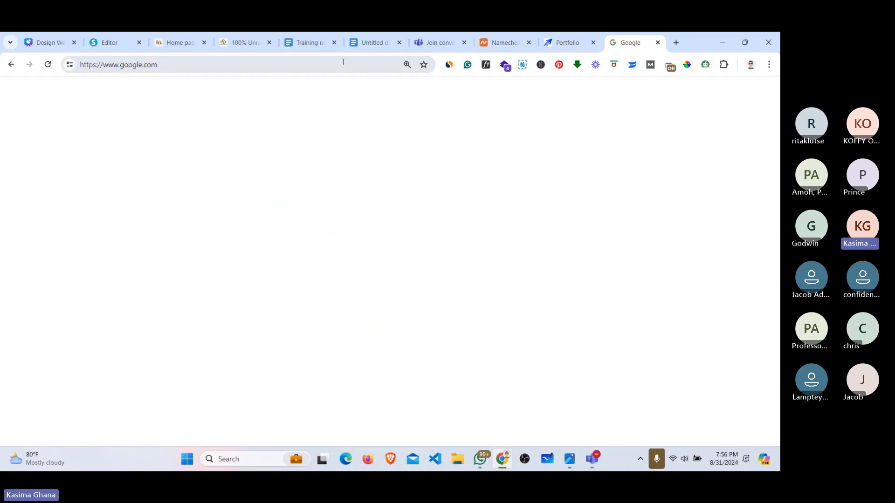
{"action": "left_click", "coordinate": [240, 245]}
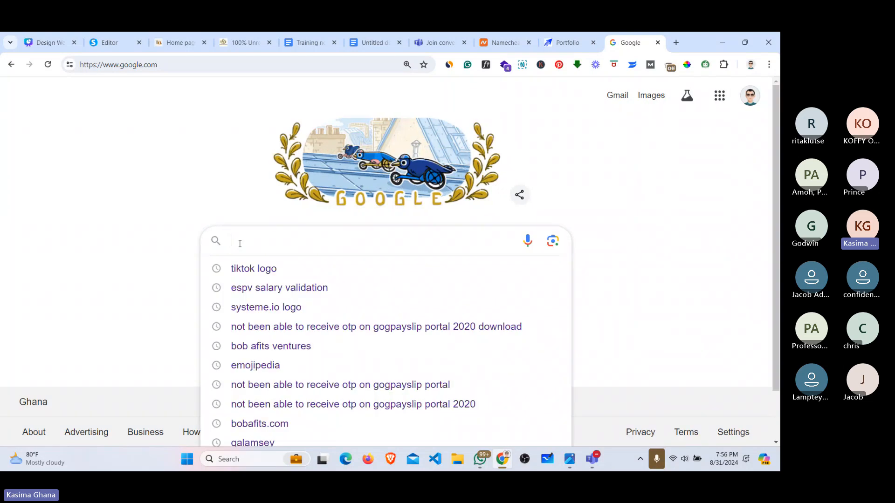
{"action": "type", "text": "chro"}
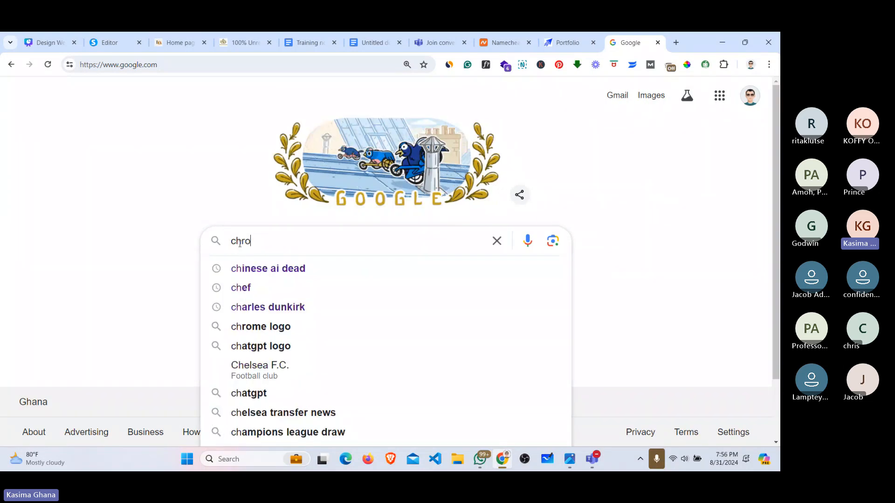
{"action": "type", "text": "me"}
{"action": "key", "text": "BackSpace"}
{"action": "key", "text": "BackSpace"}
{"action": "key", "text": "BackSpace"}
{"action": "key", "text": "BackSpace"}
{"action": "key", "text": "BackSpace"}
{"action": "key", "text": "BackSpace"}
{"action": "key", "text": "BackSpace"}
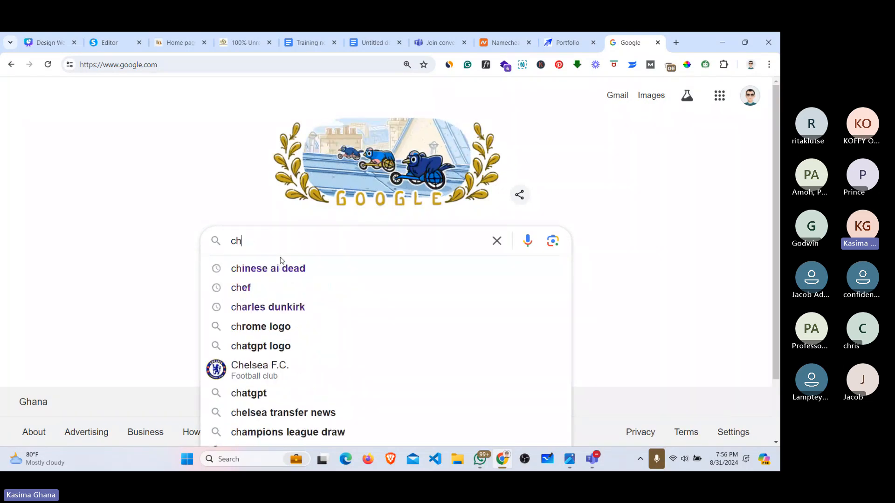
{"action": "type", "text": "color"}
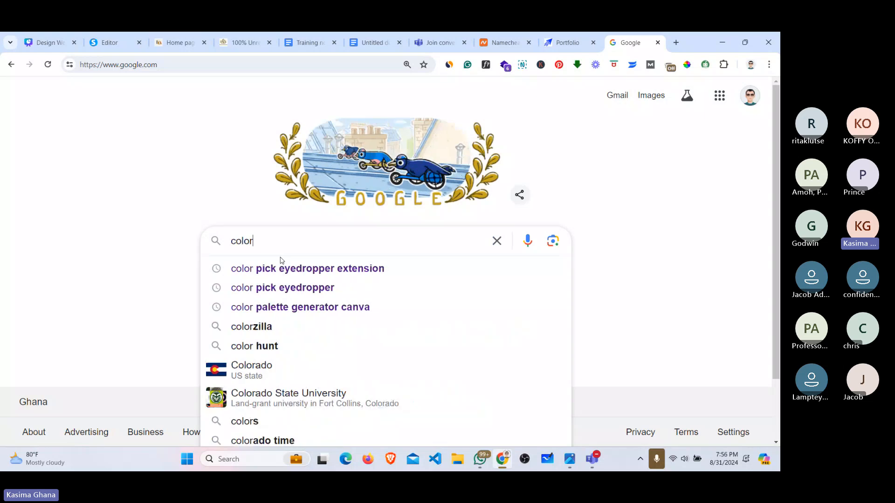
{"action": "type", "text": "pick"}
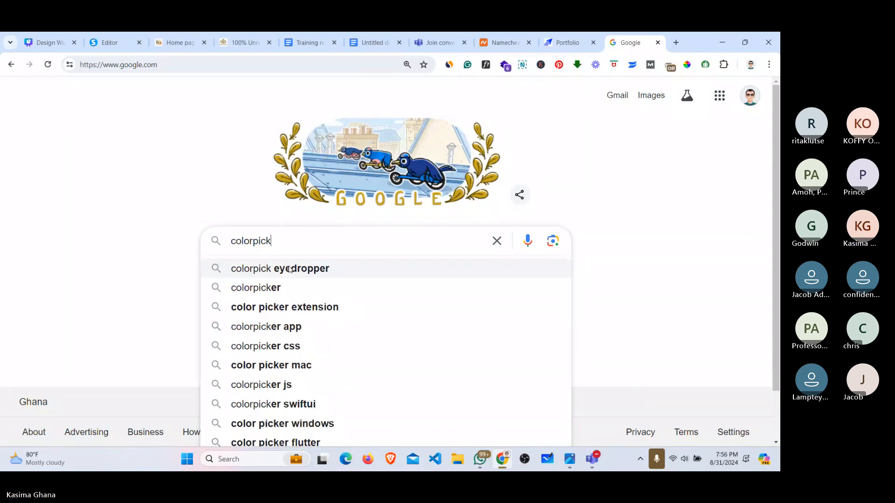
{"action": "left_click", "coordinate": [295, 310]}
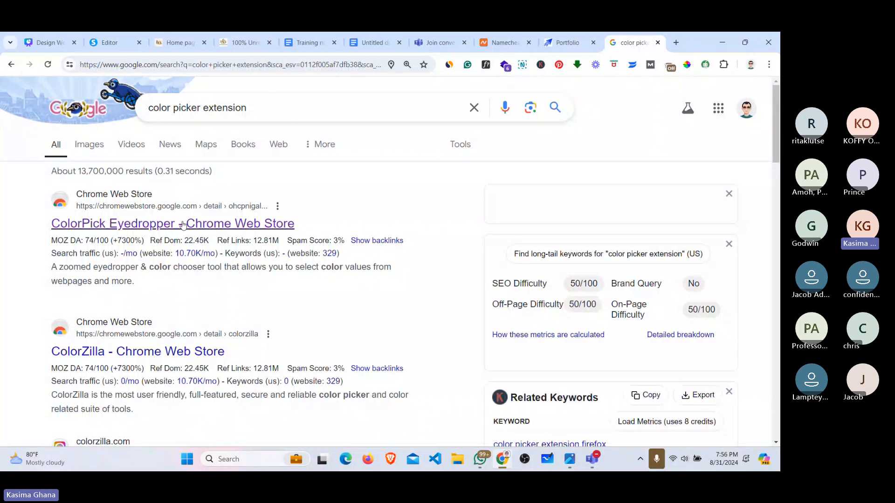
{"action": "left_click", "coordinate": [152, 228]}
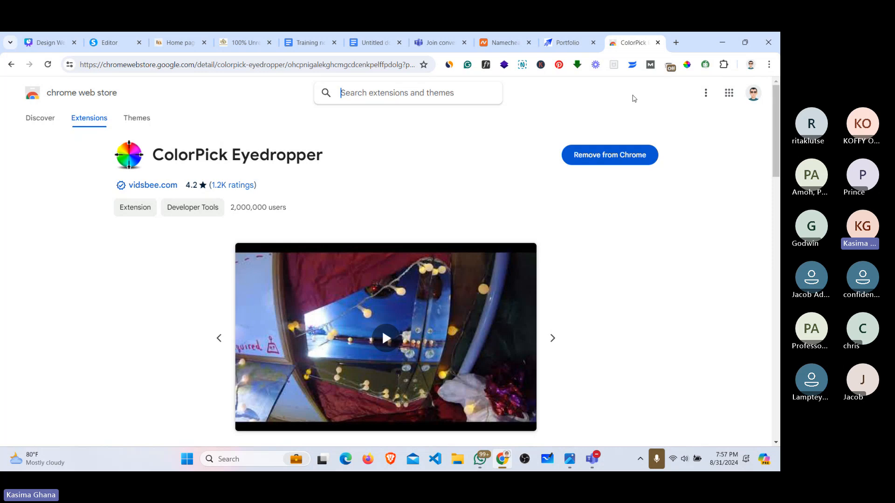
Step: Confirm ColorPick Eyedropper is listed among installed extensions, then return to the saloon website
{"action": "left_click", "coordinate": [724, 65]}
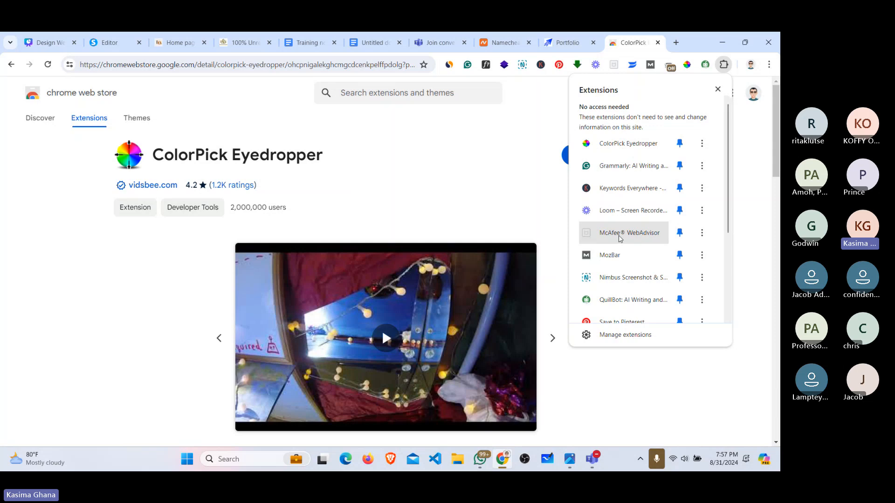
{"action": "scroll", "coordinate": [619, 237], "scroll_direction": "down", "scroll_amount": 1}
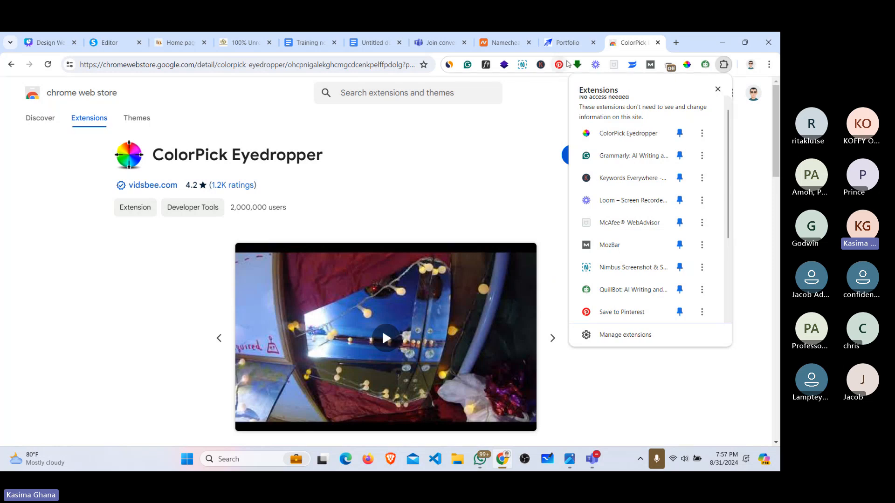
{"action": "left_click", "coordinate": [573, 35]}
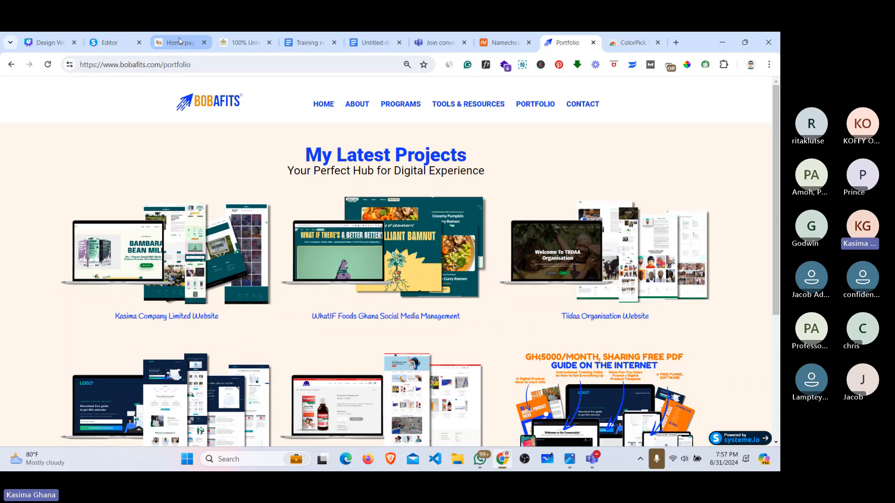
{"action": "left_click", "coordinate": [179, 41]}
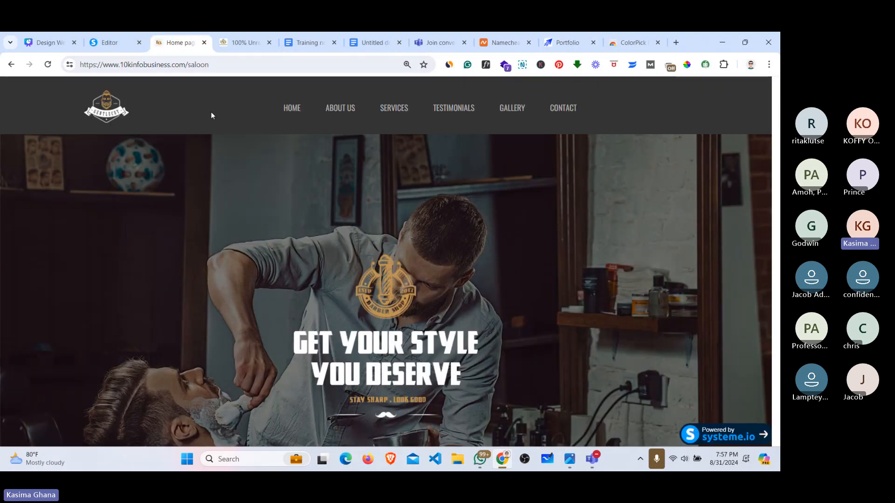
Step: Sample the saloon site's header with ColorPick to read #333333, then return to the layout editor
{"action": "left_click", "coordinate": [688, 65]}
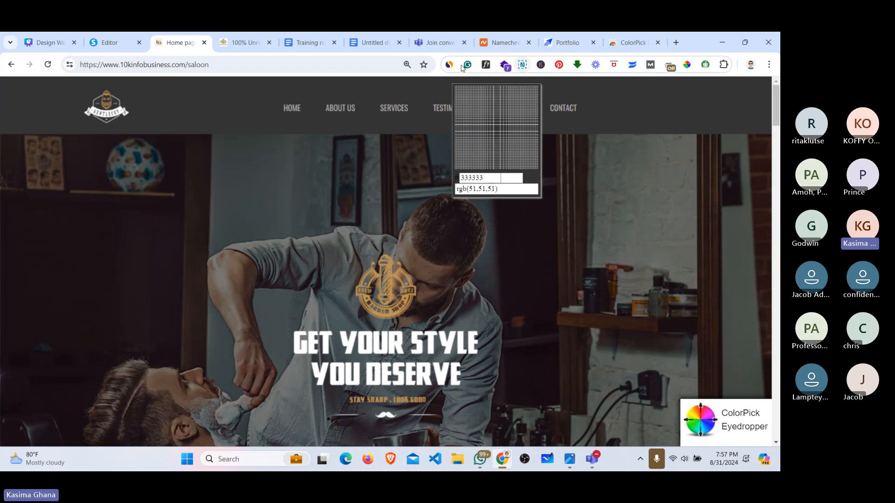
{"action": "left_click", "coordinate": [194, 104]}
{"action": "key", "text": "ctrl+c"}
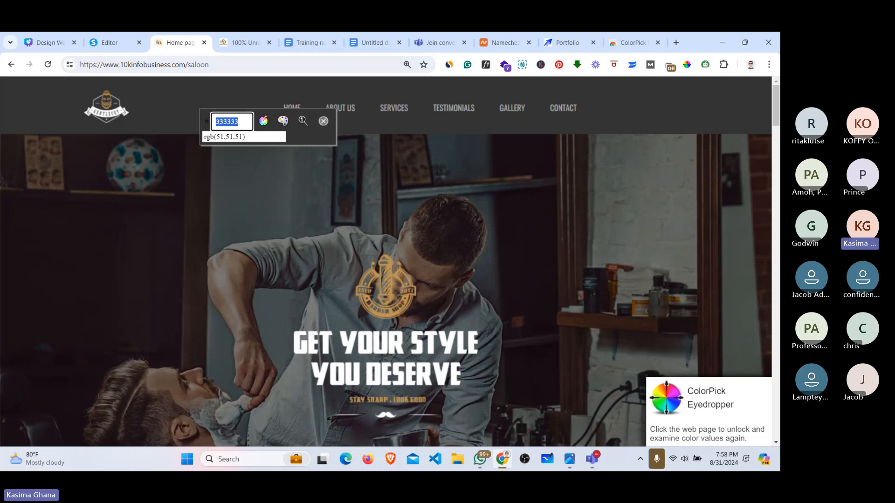
{"action": "left_click", "coordinate": [105, 42]}
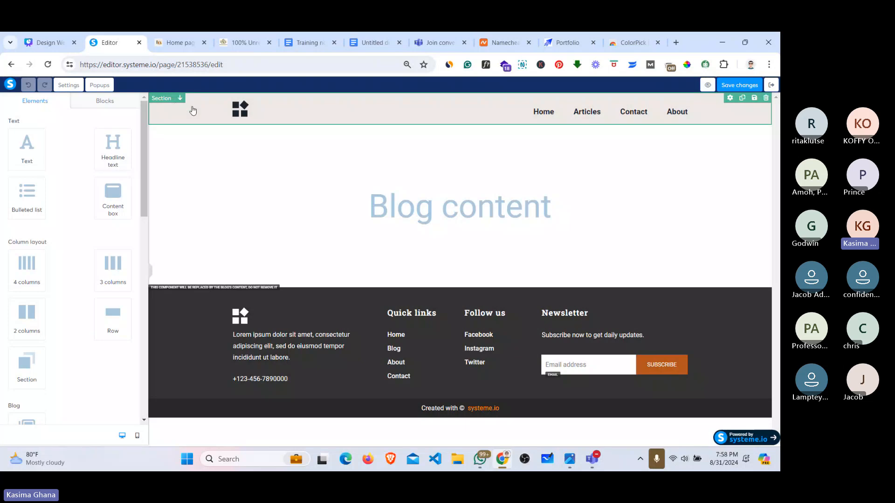
Step: Change the header section background colour from EEE9E6 to 333333
{"action": "left_click", "coordinate": [163, 100]}
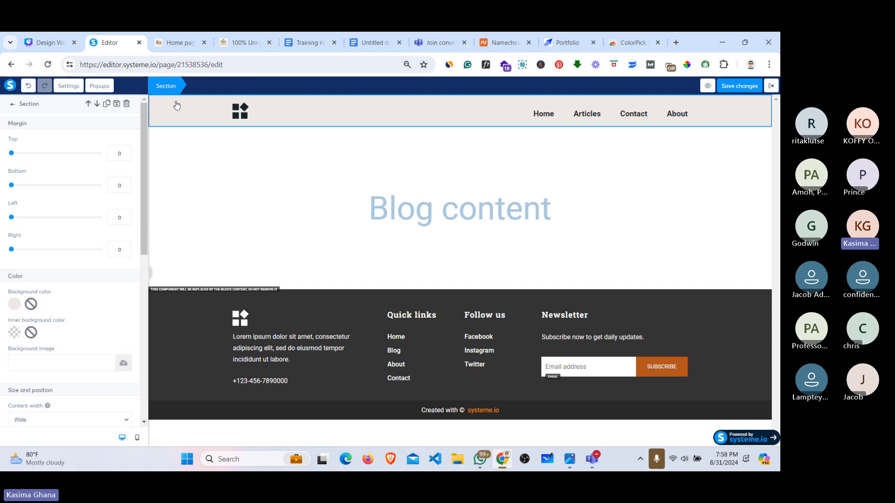
{"action": "left_click", "coordinate": [174, 102]}
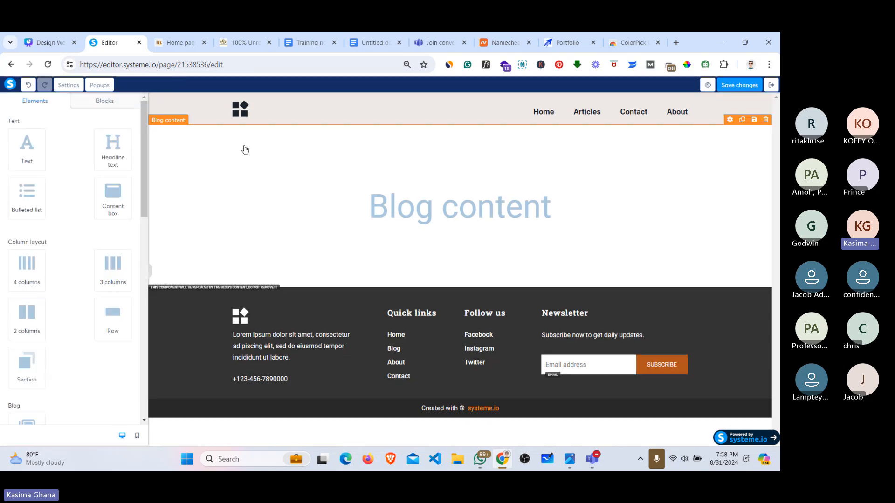
{"action": "left_click", "coordinate": [169, 104]}
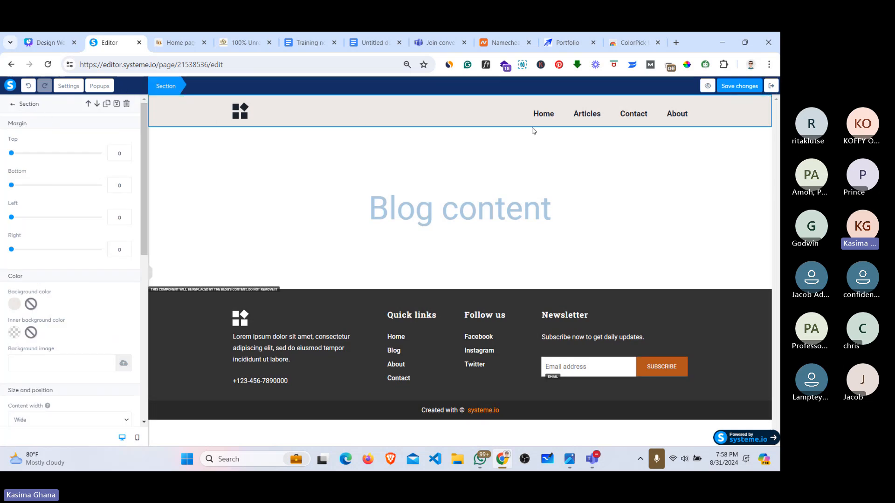
{"action": "left_click", "coordinate": [495, 116]}
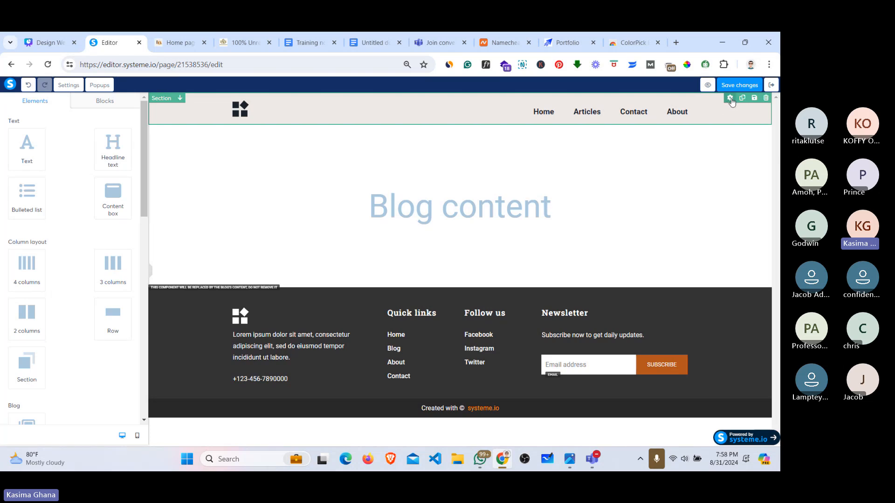
{"action": "left_click", "coordinate": [730, 100]}
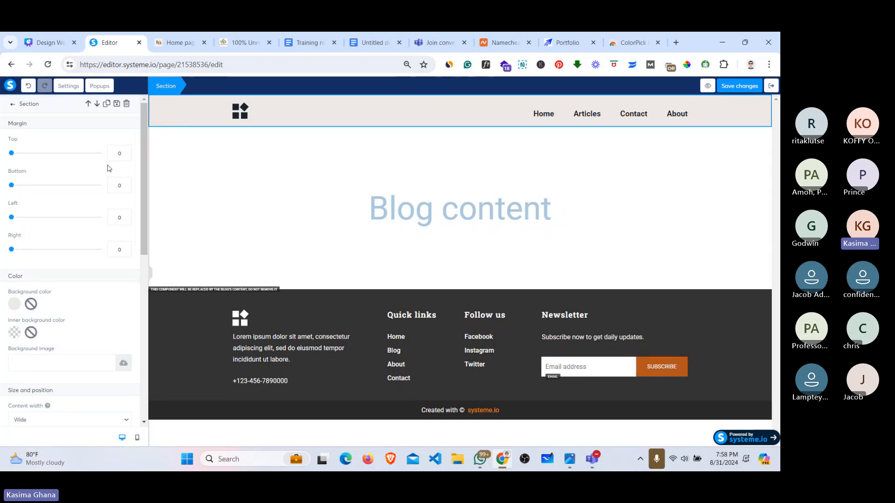
{"action": "left_click", "coordinate": [15, 305]}
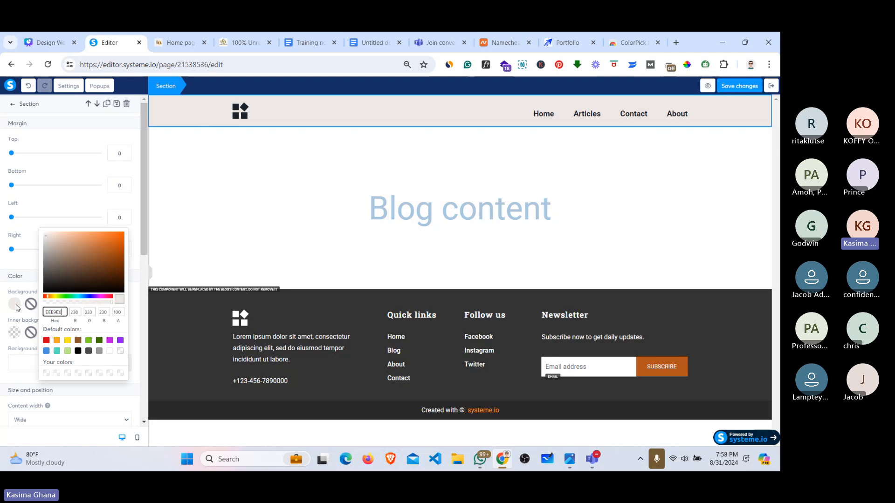
{"action": "double_click", "coordinate": [55, 311]}
{"action": "key", "text": "ctrl+v"}
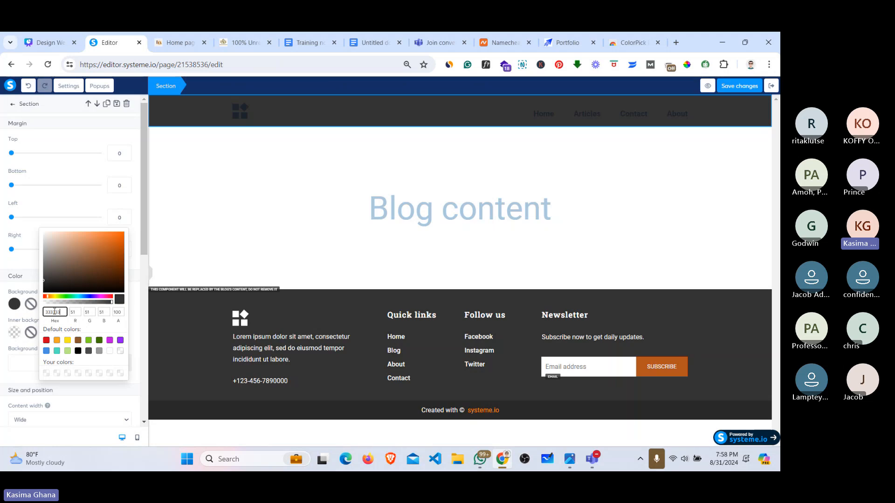
Step: Compare the dark header against the barber shop site, then select the header menu
{"action": "left_click", "coordinate": [176, 44]}
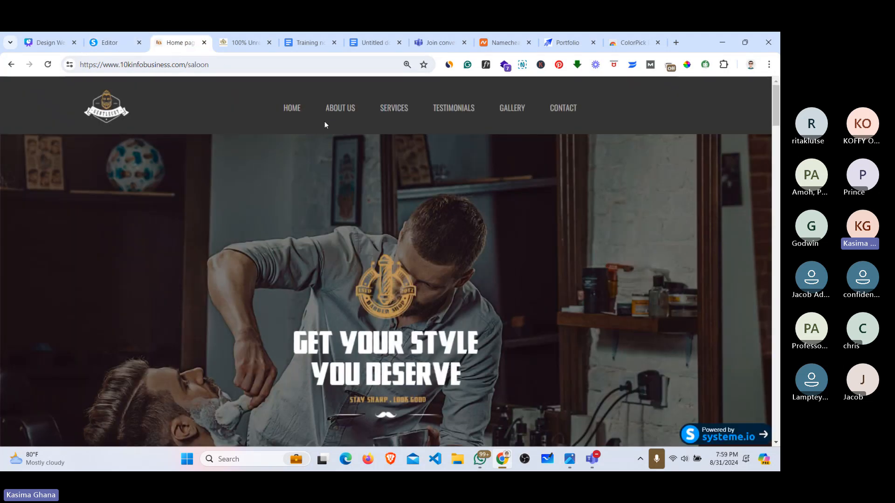
{"action": "left_click", "coordinate": [111, 43]}
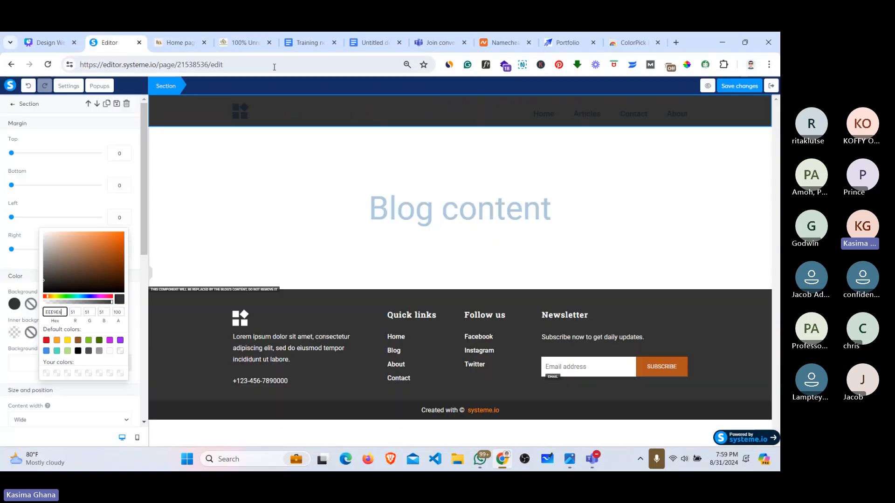
{"action": "left_click", "coordinate": [176, 40]}
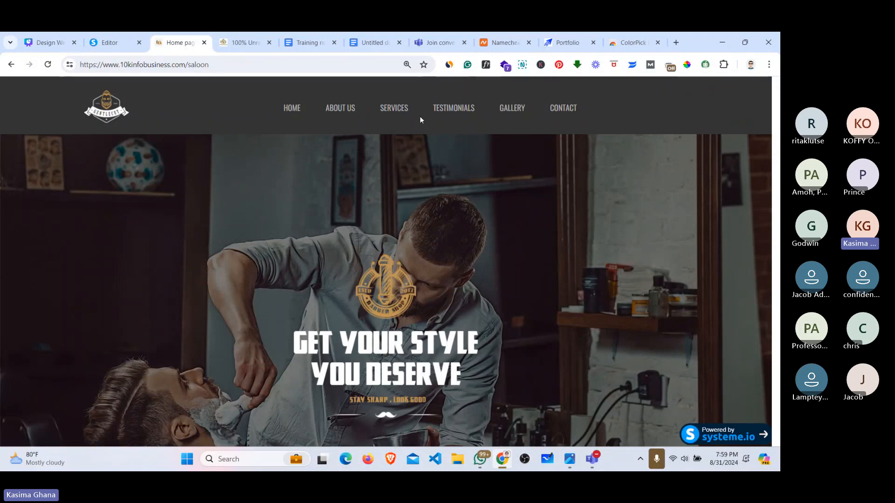
{"action": "left_click", "coordinate": [113, 40]}
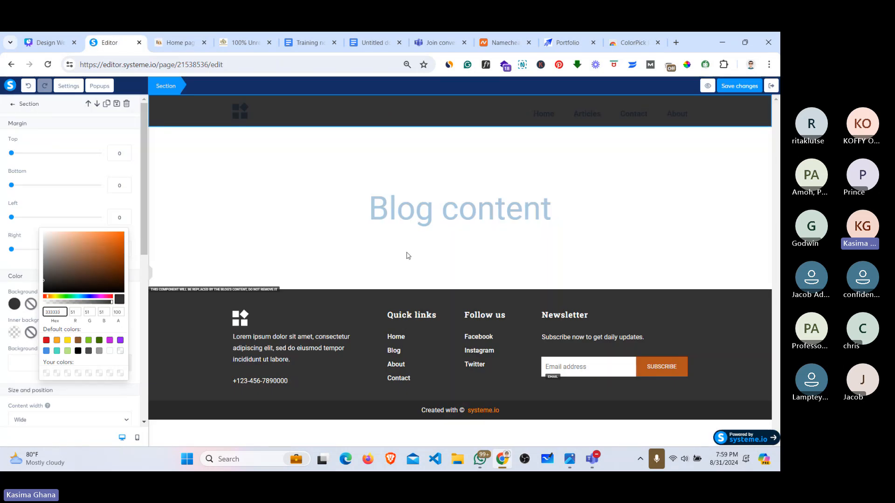
{"action": "left_click", "coordinate": [174, 43]}
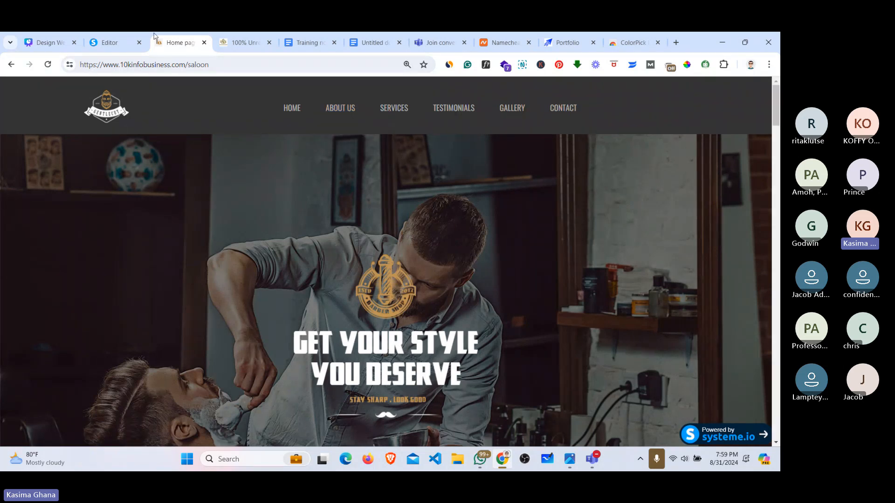
{"action": "left_click", "coordinate": [112, 43]}
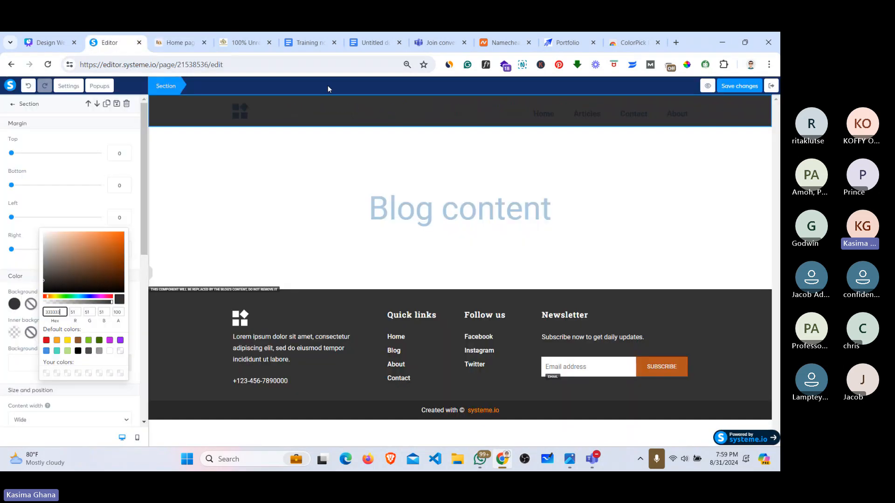
{"action": "left_click", "coordinate": [581, 114]}
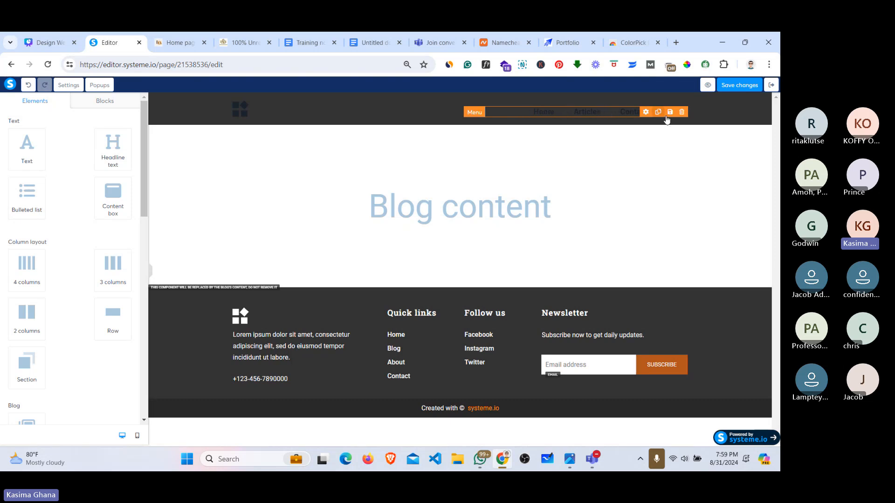
Step: Inspect the header logo image's settings
{"action": "left_click", "coordinate": [196, 100]}
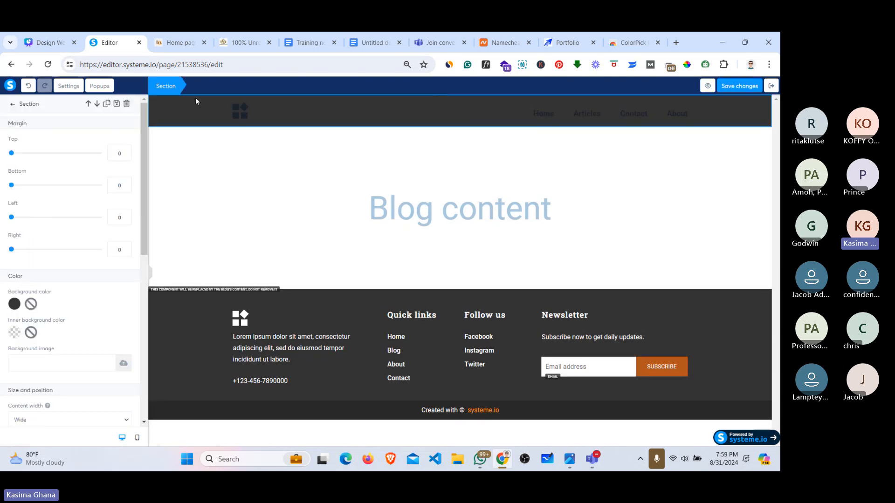
{"action": "left_click", "coordinate": [242, 110]}
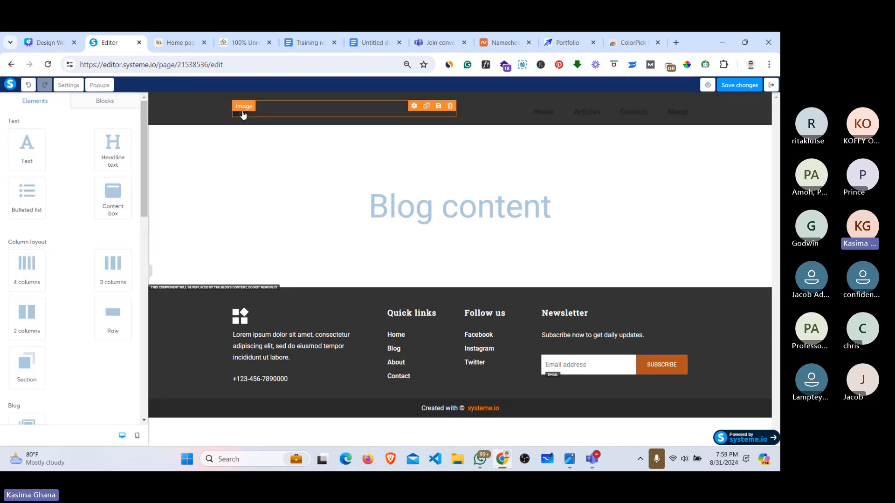
{"action": "left_click", "coordinate": [280, 111]}
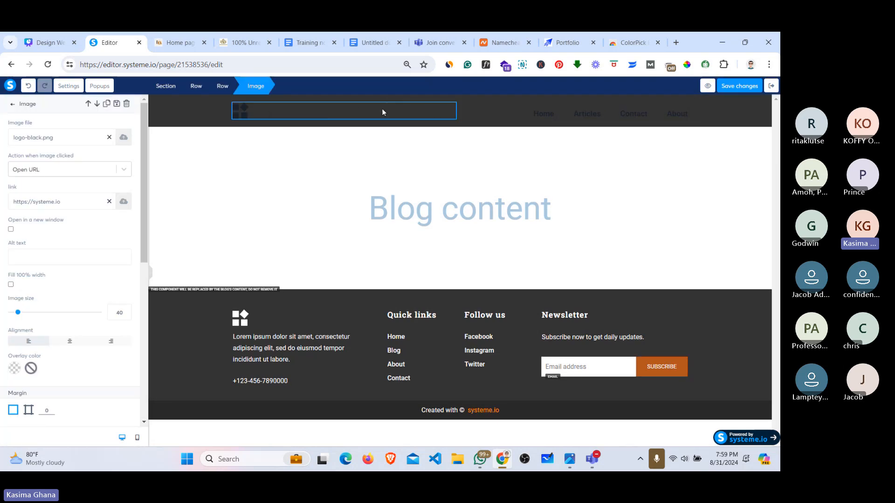
{"action": "left_click", "coordinate": [270, 110]}
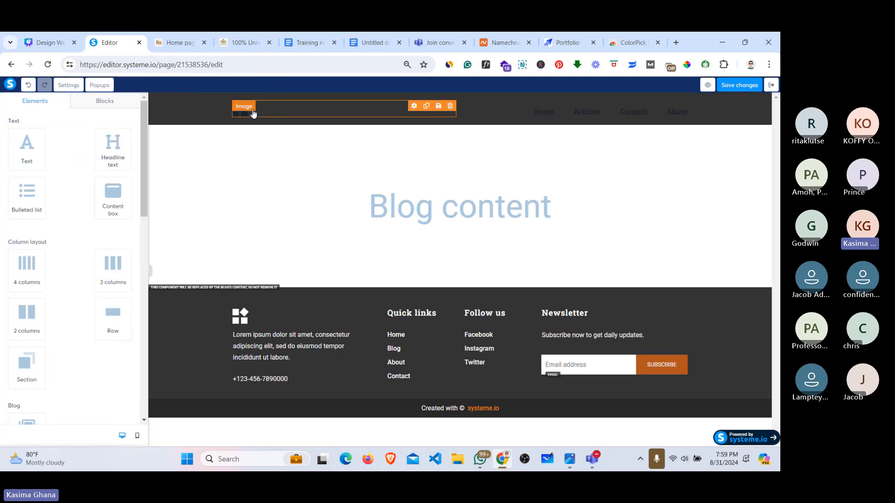
{"action": "left_click", "coordinate": [257, 109]}
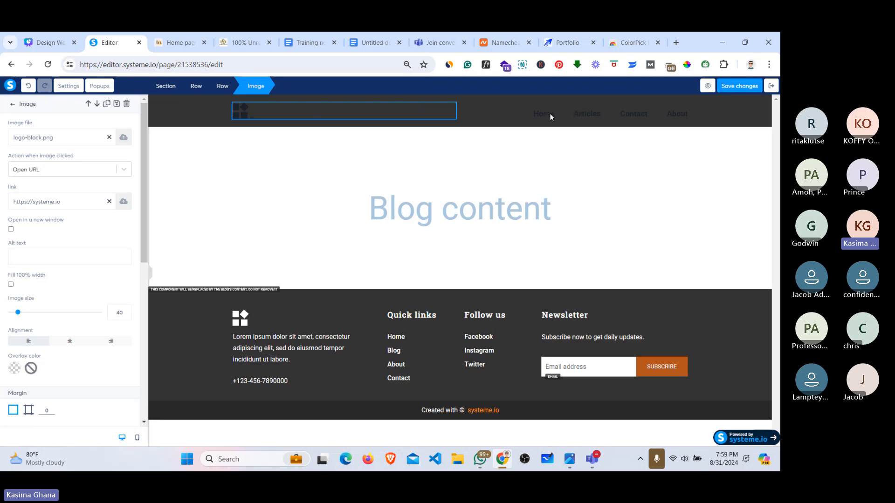
{"action": "left_click", "coordinate": [578, 119]}
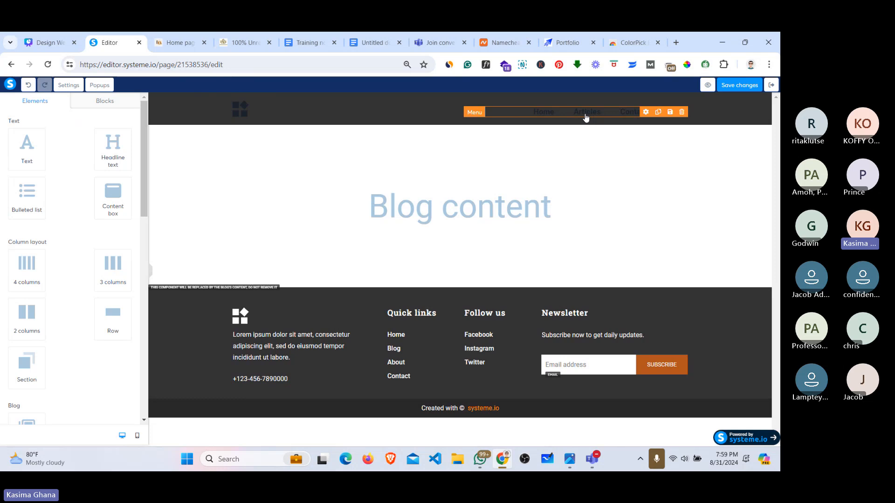
Step: Check the header menu's items against the reference site's navigation, then save the layout
{"action": "left_click", "coordinate": [586, 118]}
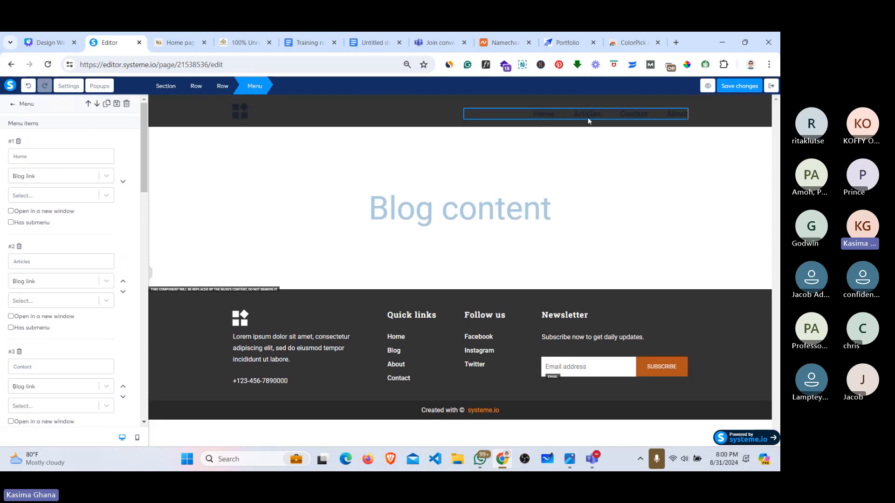
{"action": "left_click", "coordinate": [171, 42]}
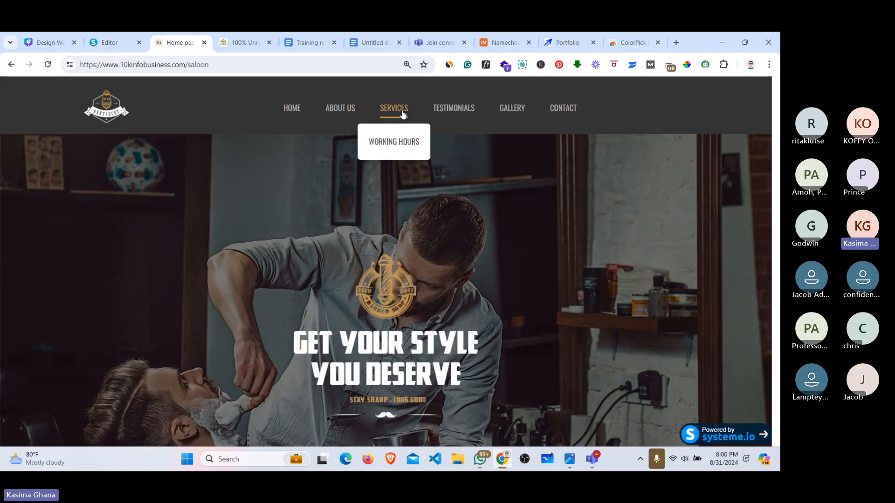
{"action": "mouse_move", "coordinate": [389, 116]}
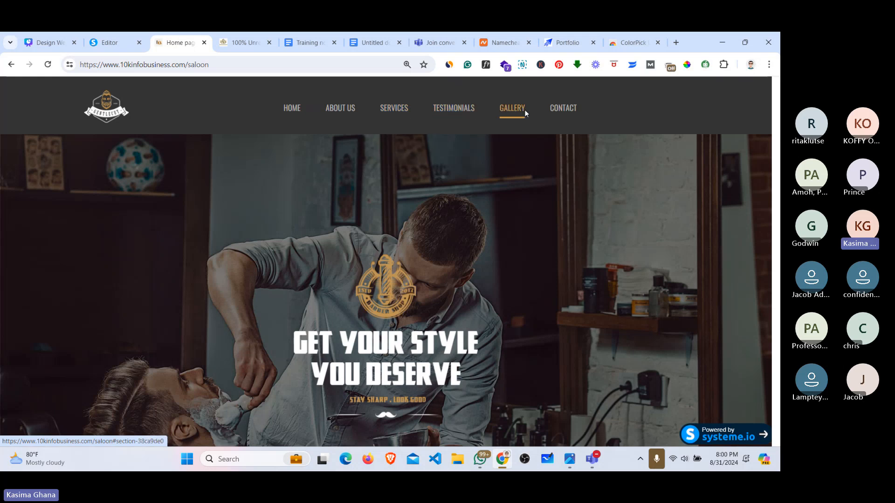
{"action": "left_click", "coordinate": [142, 45]}
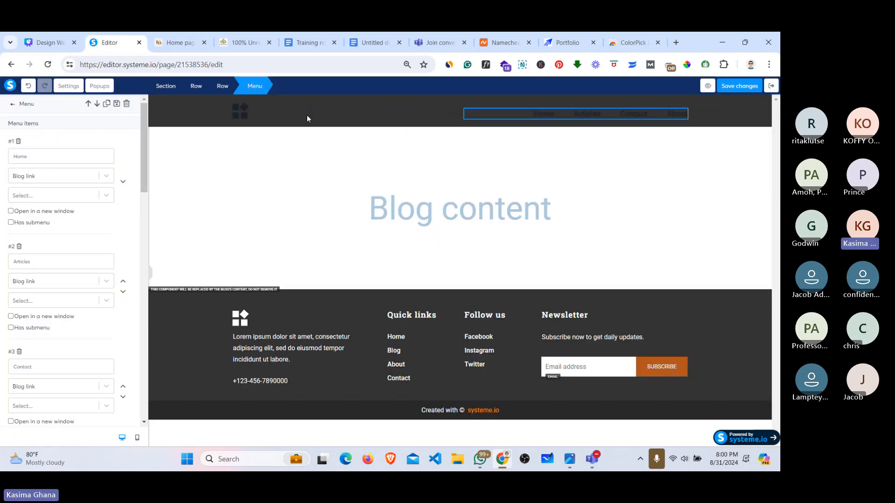
{"action": "left_click", "coordinate": [242, 114]}
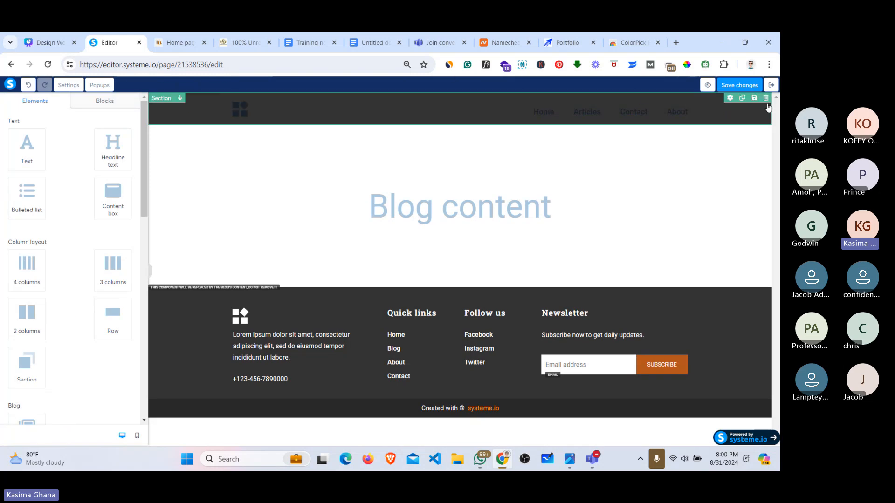
{"action": "left_click", "coordinate": [738, 87]}
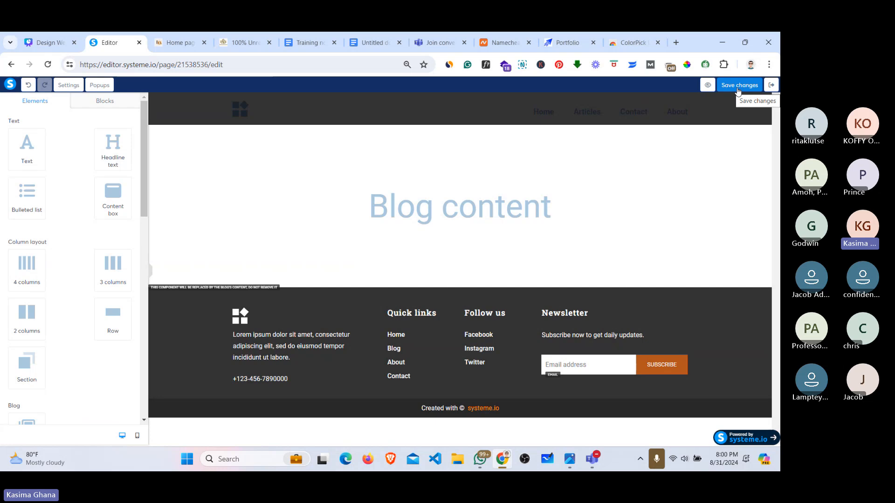
Step: Load canva.com in the ColorPick Eyedropper store tab
{"action": "left_click", "coordinate": [632, 43]}
{"action": "left_click", "coordinate": [399, 65]}
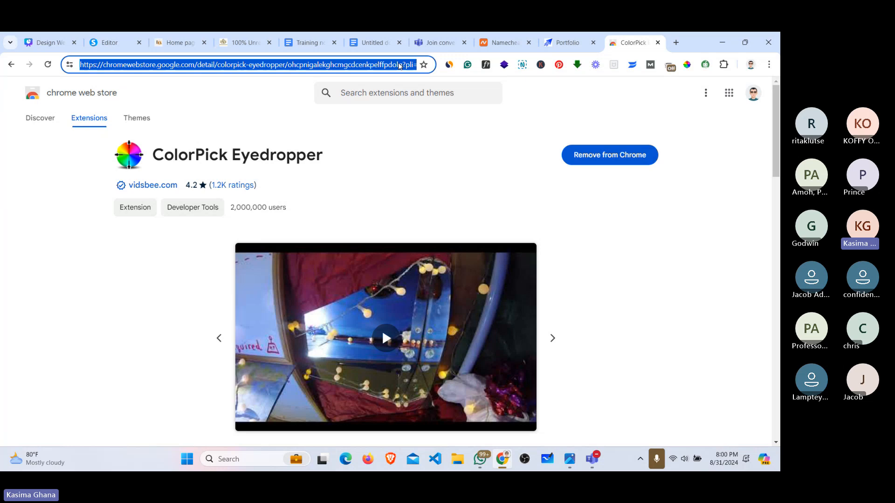
{"action": "type", "text": "canav"}
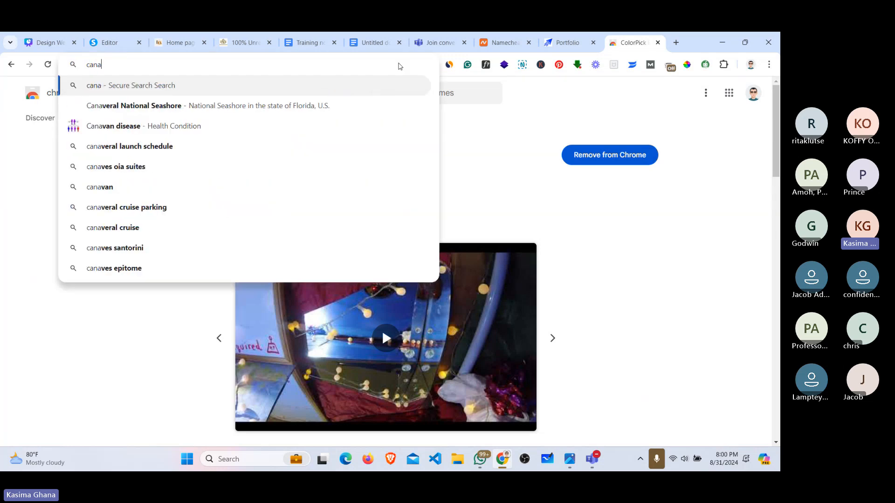
{"action": "key", "text": "BackSpace"}
{"action": "key", "text": "BackSpace"}
{"action": "type", "text": "va."}
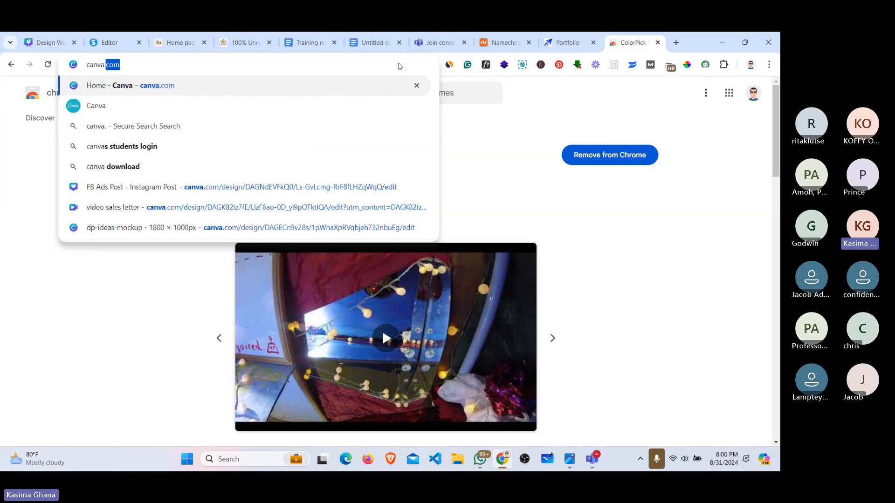
{"action": "type", "text": "com"}
{"action": "key", "text": "Return"}
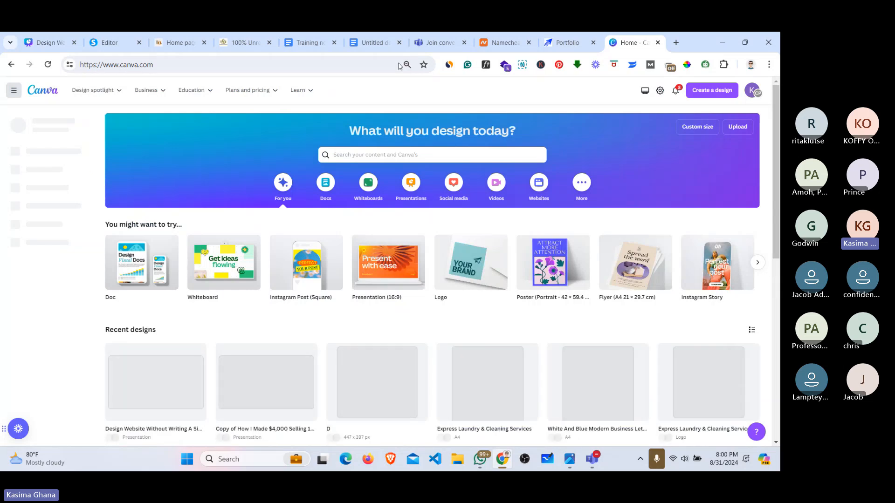
Step: Scroll through Canva's recent designs and back up to the top
{"action": "scroll", "coordinate": [770, 237], "scroll_direction": "down", "scroll_amount": 4}
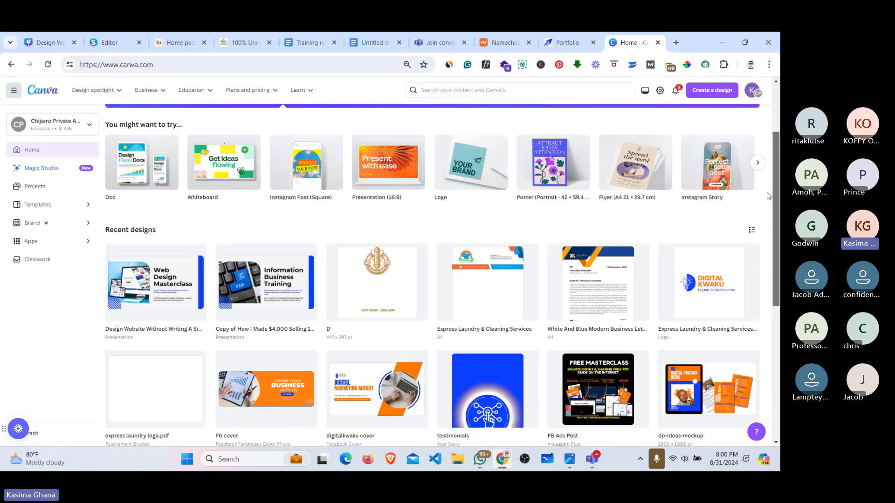
{"action": "scroll", "coordinate": [771, 236], "scroll_direction": "down", "scroll_amount": 2}
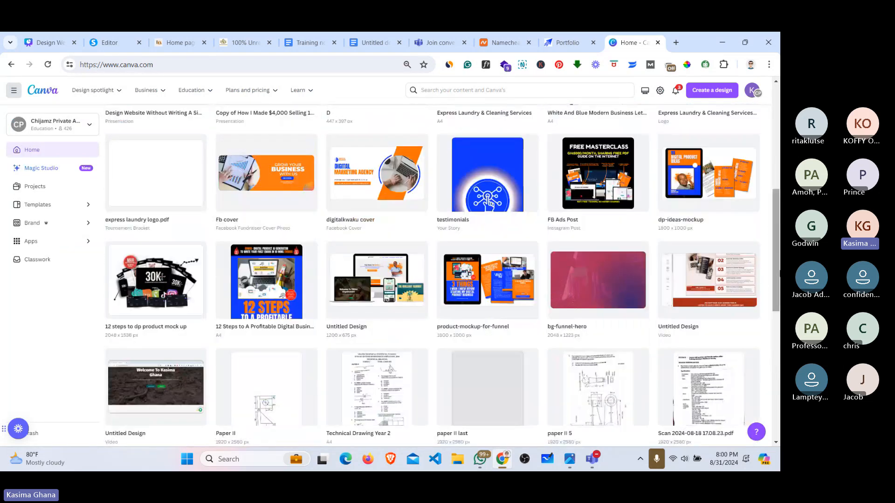
{"action": "scroll", "coordinate": [770, 236], "scroll_direction": "down", "scroll_amount": 4}
{"action": "scroll", "coordinate": [770, 237], "scroll_direction": "down", "scroll_amount": 6}
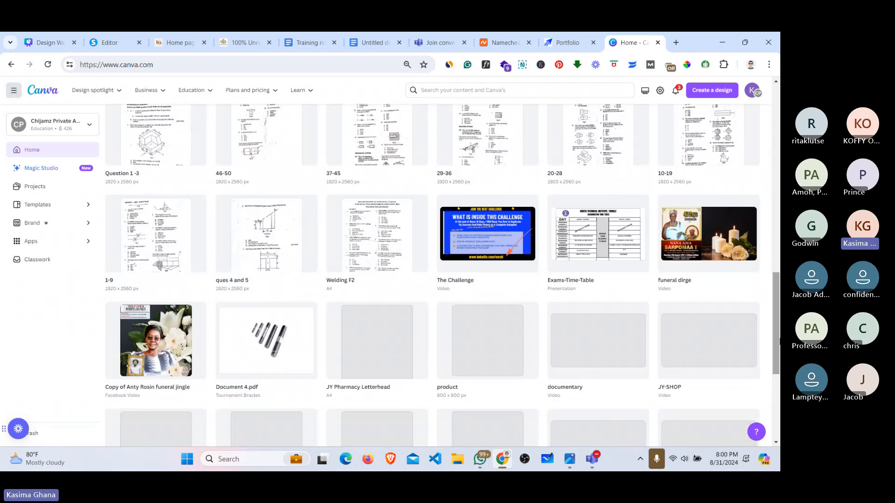
{"action": "scroll", "coordinate": [771, 236], "scroll_direction": "down", "scroll_amount": 3}
{"action": "scroll", "coordinate": [776, 431], "scroll_direction": "down", "scroll_amount": 5}
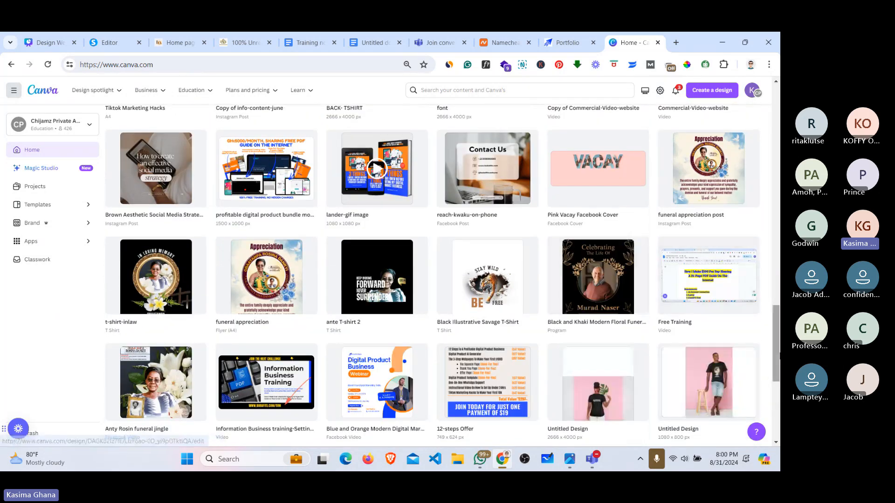
{"action": "scroll", "coordinate": [779, 356], "scroll_direction": "down", "scroll_amount": 7}
{"action": "scroll", "coordinate": [775, 279], "scroll_direction": "up", "scroll_amount": 15}
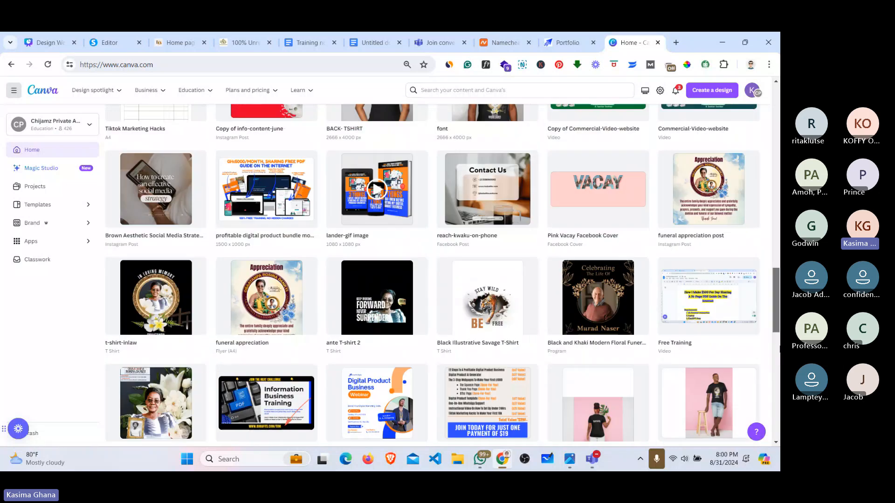
{"action": "scroll", "coordinate": [775, 279], "scroll_direction": "down", "scroll_amount": 7}
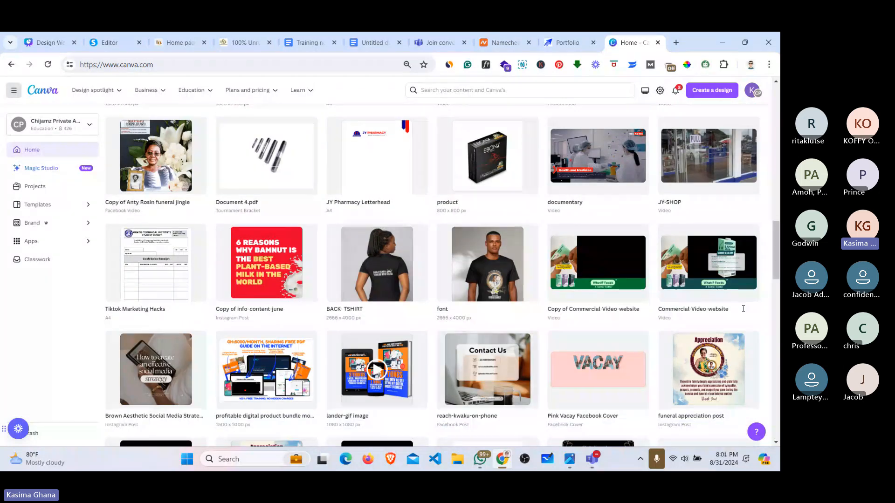
{"action": "scroll", "coordinate": [432, 274], "scroll_direction": "up", "scroll_amount": 15}
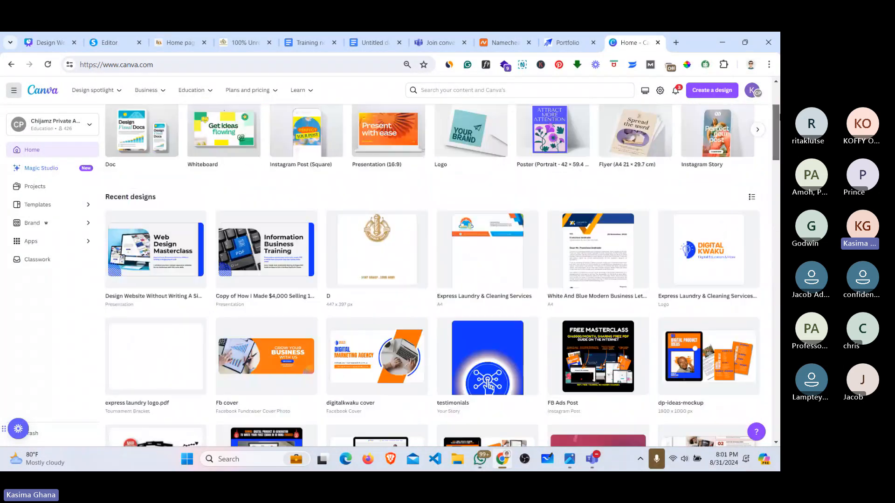
{"action": "scroll", "coordinate": [433, 275], "scroll_direction": "up", "scroll_amount": 2}
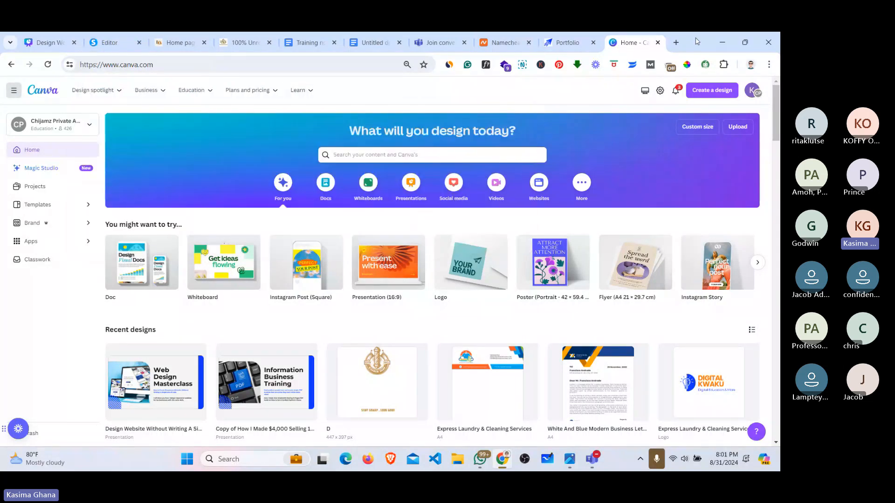
Step: Move the Web Design Masterclass folder onto an open spot on the desktop
{"action": "left_click", "coordinate": [721, 42]}
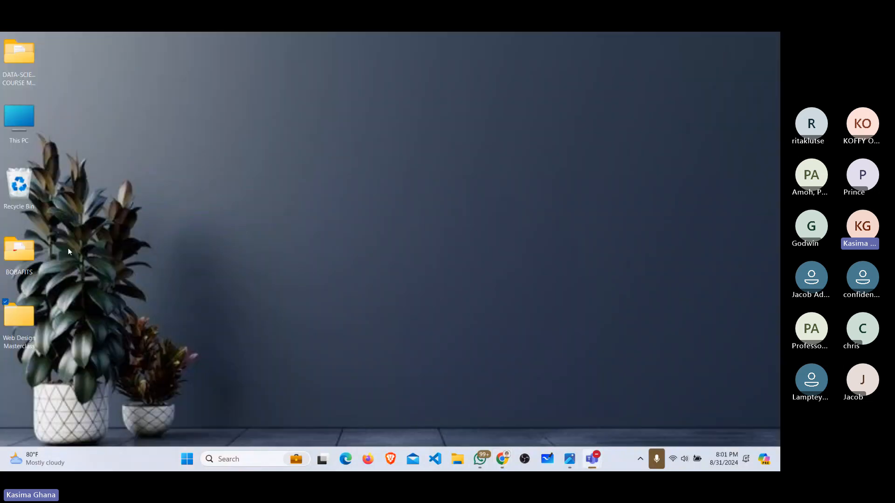
{"action": "double_click", "coordinate": [21, 320]}
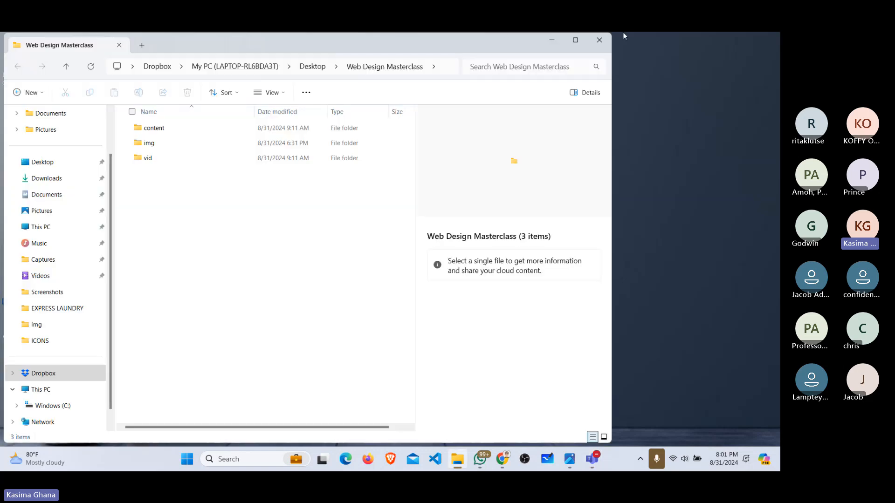
{"action": "left_click", "coordinate": [552, 41]}
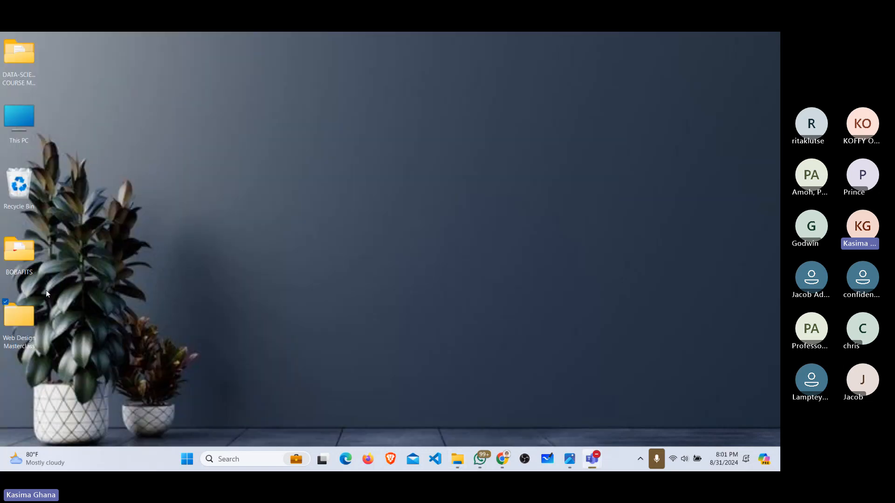
{"action": "left_click_drag", "start_coordinate": [20, 316], "coordinate": [182, 96]}
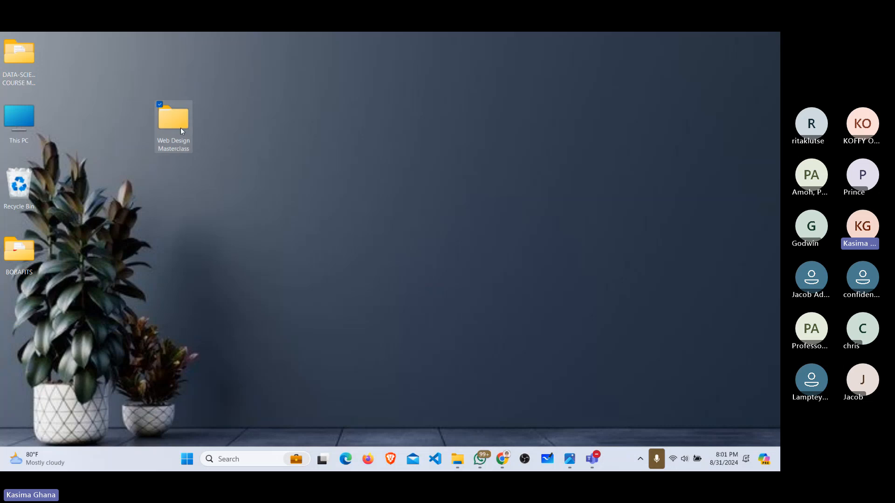
Step: Admit the waiting participant into the Website Design Masterclass meeting
{"action": "mouse_move", "coordinate": [592, 461]}
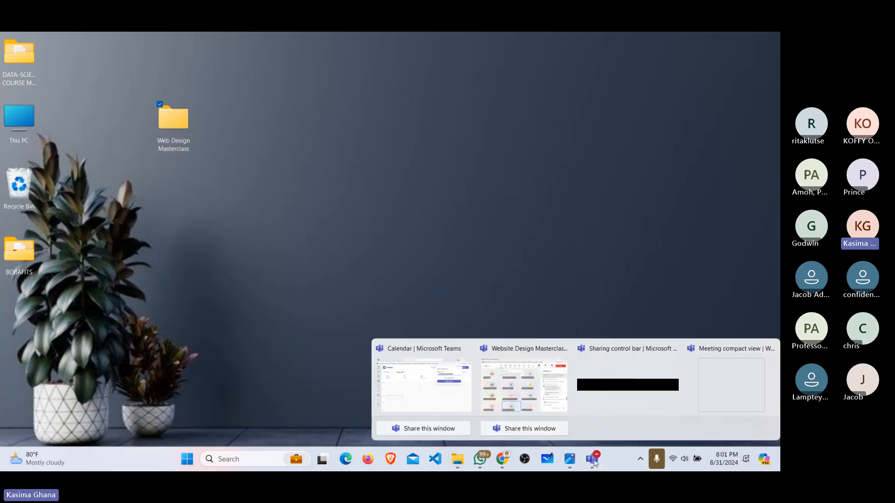
{"action": "left_click", "coordinate": [533, 398]}
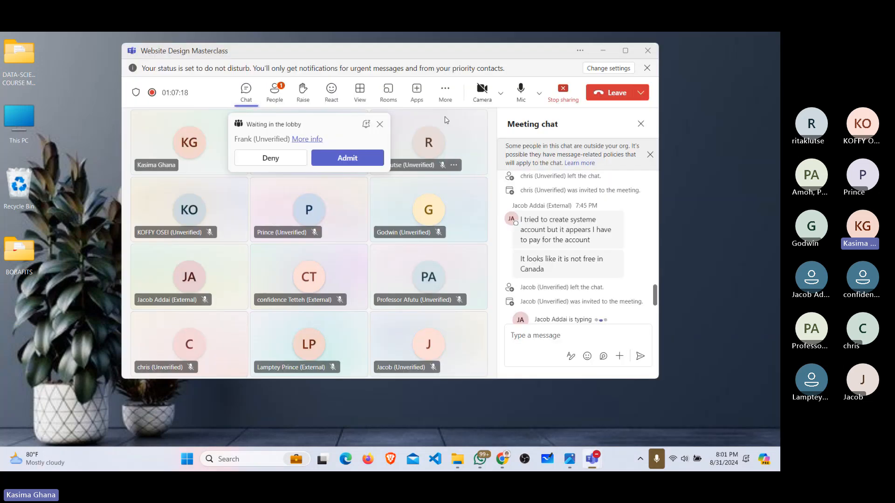
{"action": "left_click", "coordinate": [343, 159]}
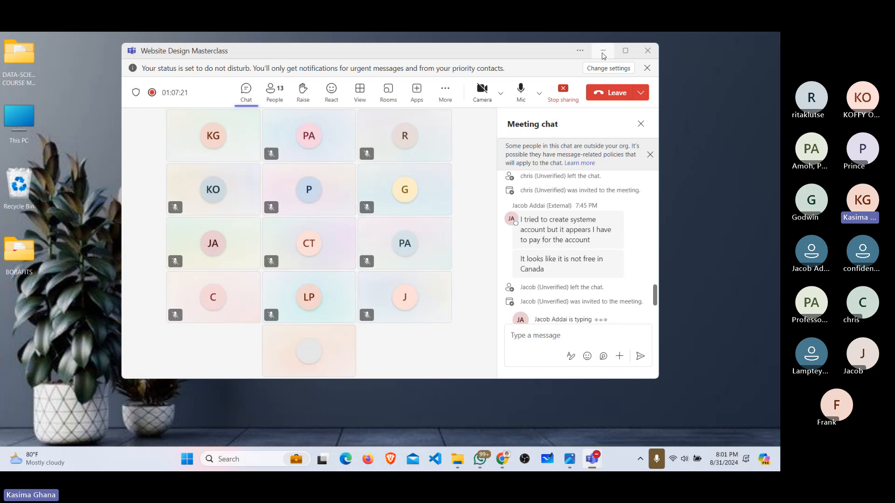
{"action": "left_click", "coordinate": [603, 50]}
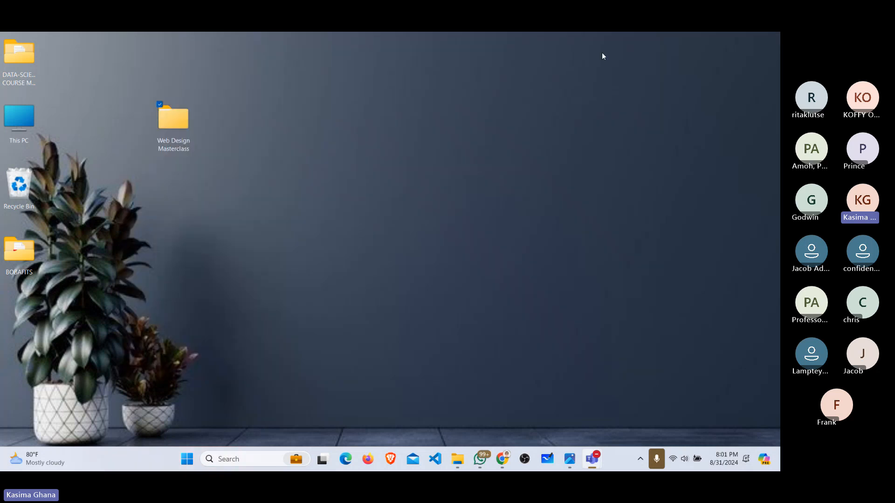
Step: Open the Web Design Masterclass img folder, then bring Chrome's Canva page back
{"action": "double_click", "coordinate": [184, 120]}
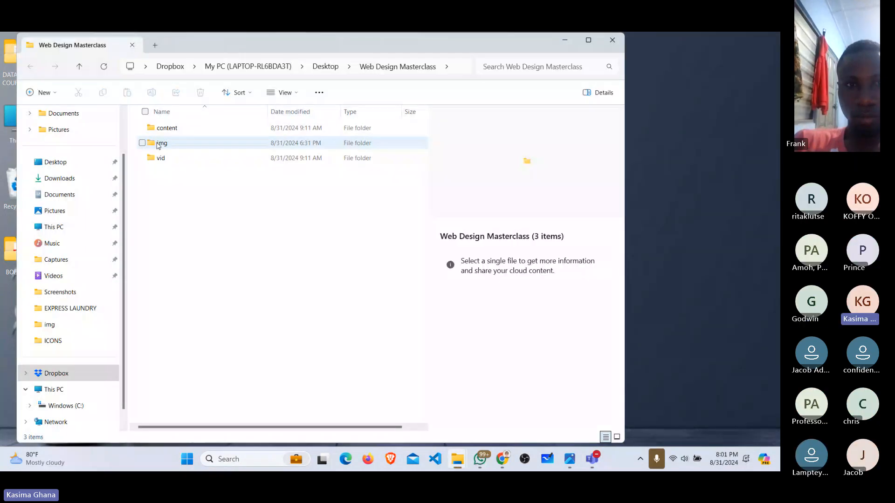
{"action": "double_click", "coordinate": [159, 143]}
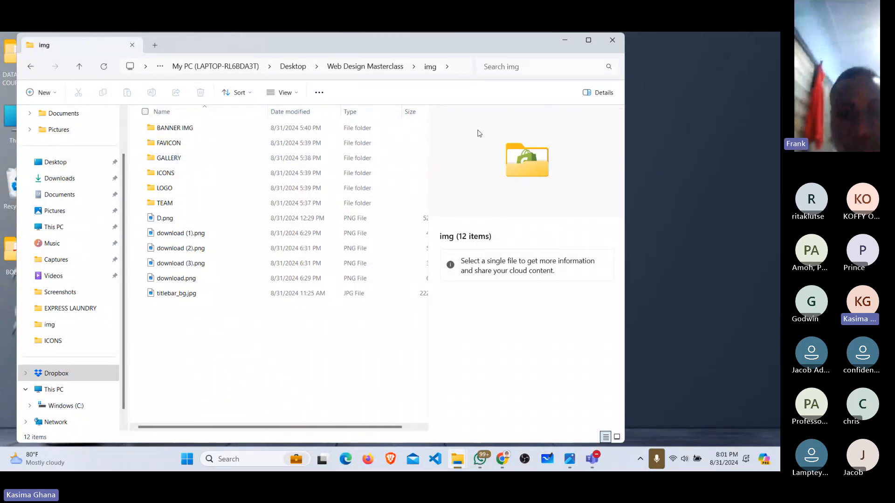
{"action": "left_click", "coordinate": [565, 40]}
{"action": "left_click", "coordinate": [188, 129]}
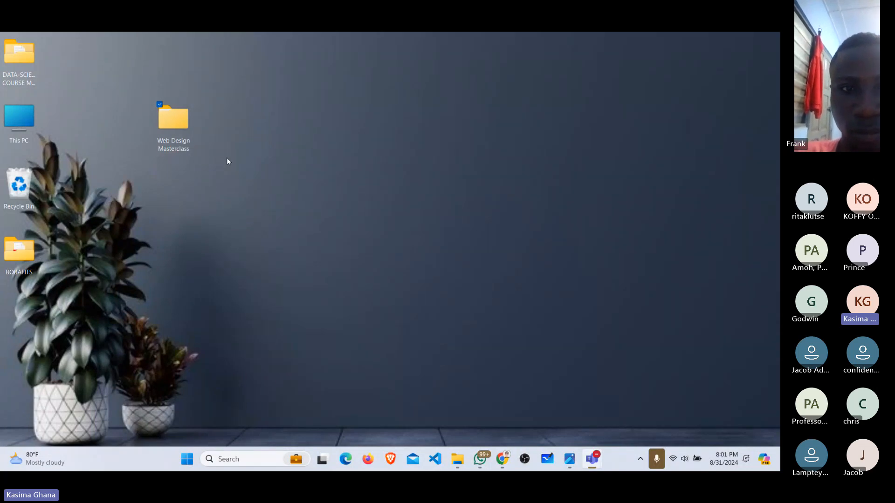
{"action": "left_click", "coordinate": [497, 465]}
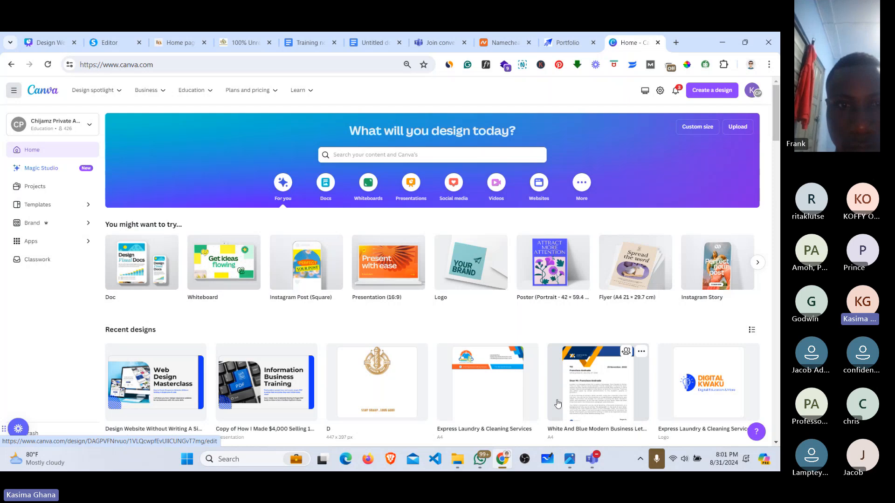
Step: Scroll through the Gentlecut saloon page to review its header, then return to the editor
{"action": "left_click", "coordinate": [157, 39]}
{"action": "scroll", "coordinate": [259, 240], "scroll_direction": "down", "scroll_amount": 6}
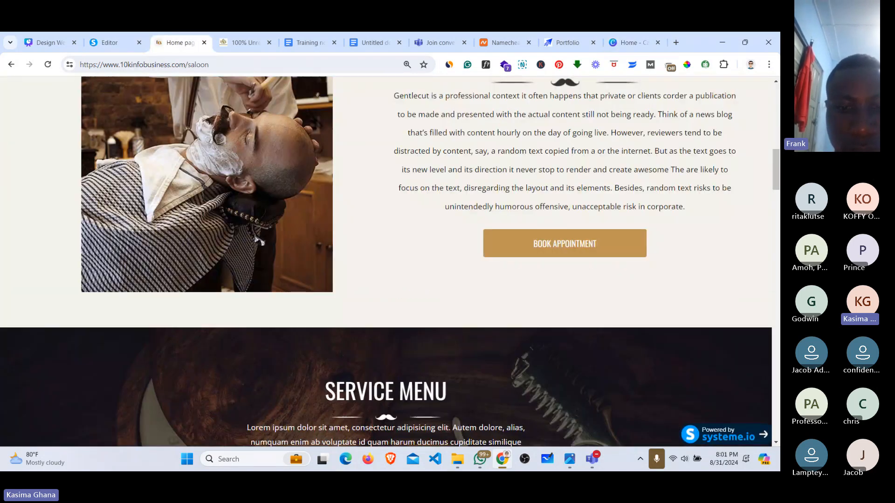
{"action": "scroll", "coordinate": [256, 240], "scroll_direction": "down", "scroll_amount": 10}
{"action": "scroll", "coordinate": [386, 261], "scroll_direction": "down", "scroll_amount": 9}
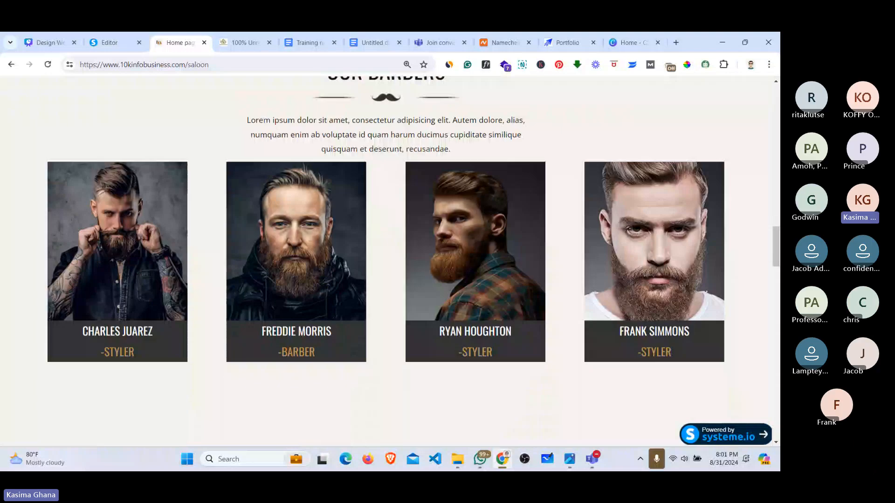
{"action": "scroll", "coordinate": [386, 260], "scroll_direction": "up", "scroll_amount": 10}
{"action": "scroll", "coordinate": [386, 261], "scroll_direction": "up", "scroll_amount": 15}
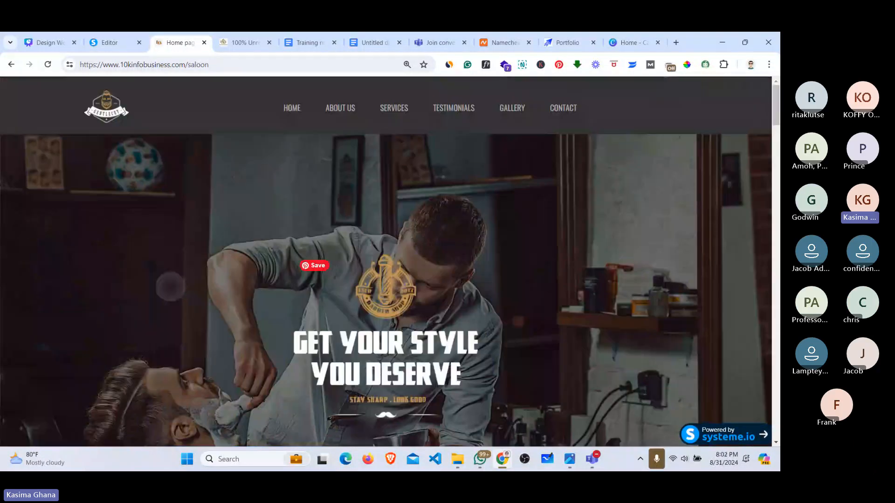
{"action": "left_click", "coordinate": [113, 33]}
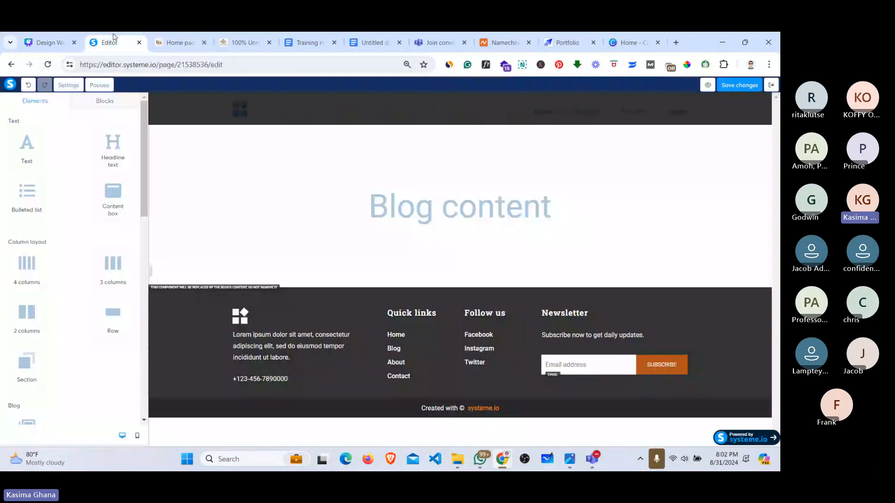
Step: Select the header logo image, showing logo-black.png at size 40
{"action": "left_click", "coordinate": [258, 117]}
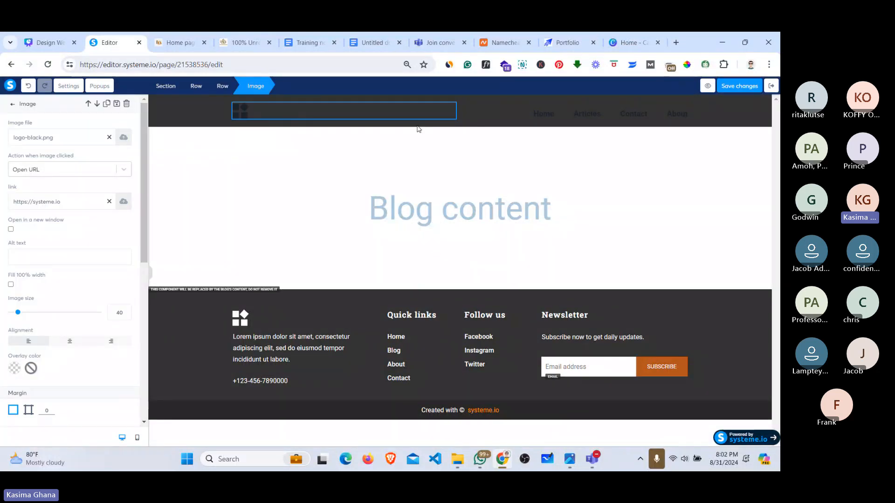
{"action": "key", "text": "Escape"}
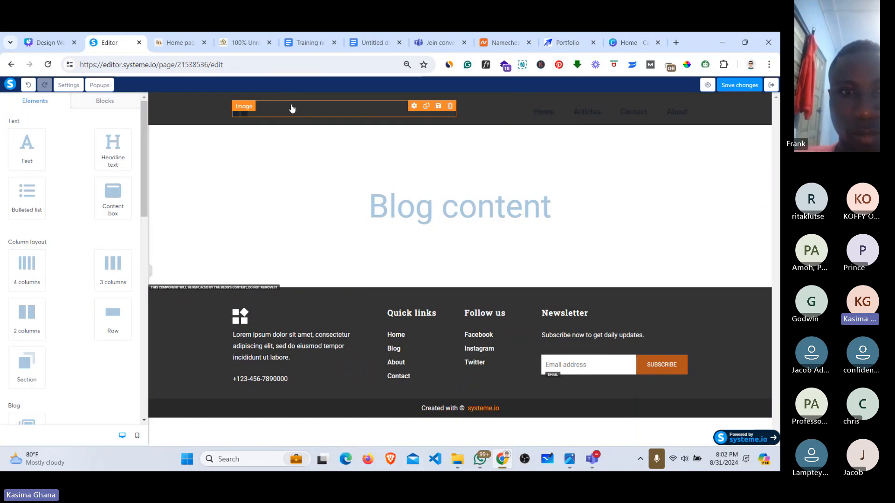
{"action": "left_click", "coordinate": [271, 109]}
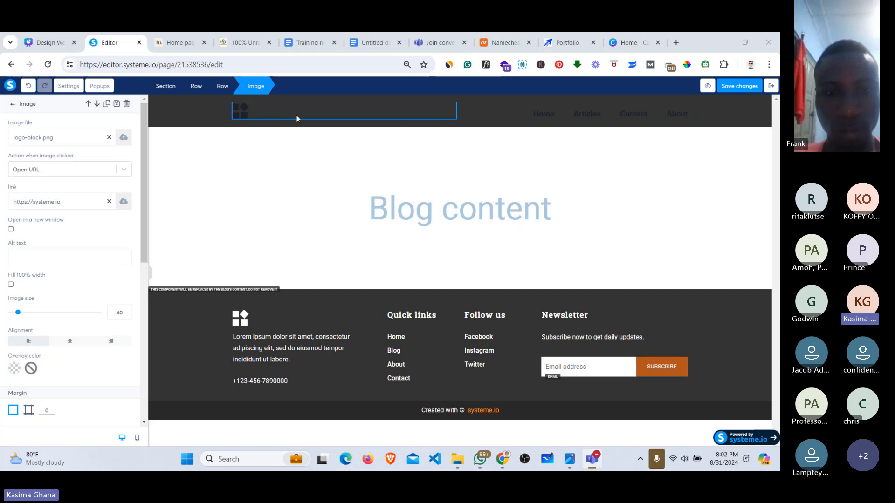
{"action": "left_click", "coordinate": [267, 115]}
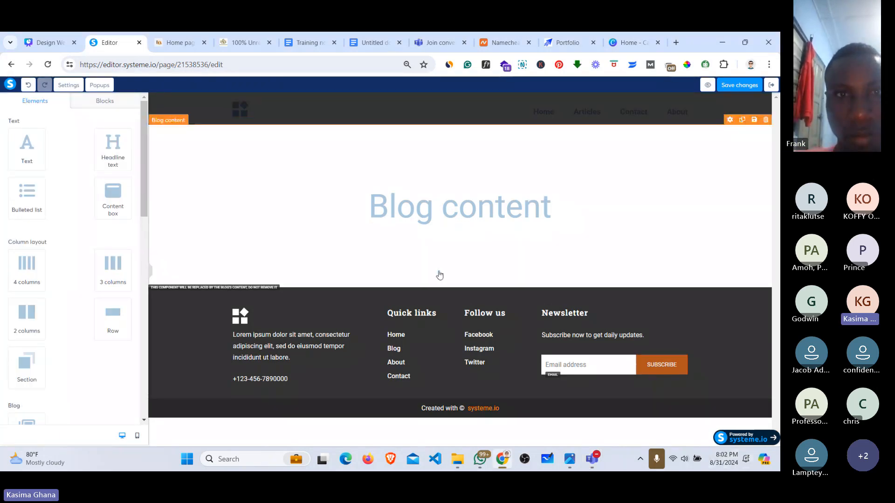
{"action": "left_click", "coordinate": [244, 116]}
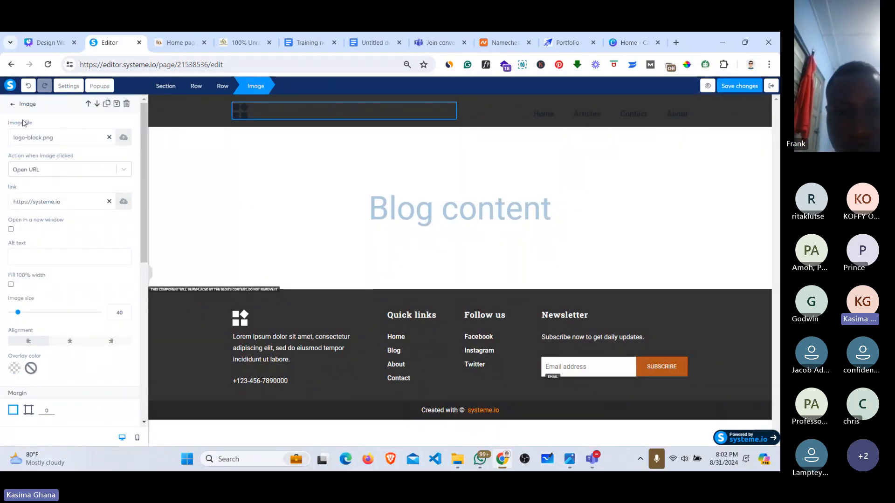
Step: Remove logo-black.png from the header logo and browse to Desktop > Web Design Masterclass > img > LOGO
{"action": "left_click", "coordinate": [109, 137]}
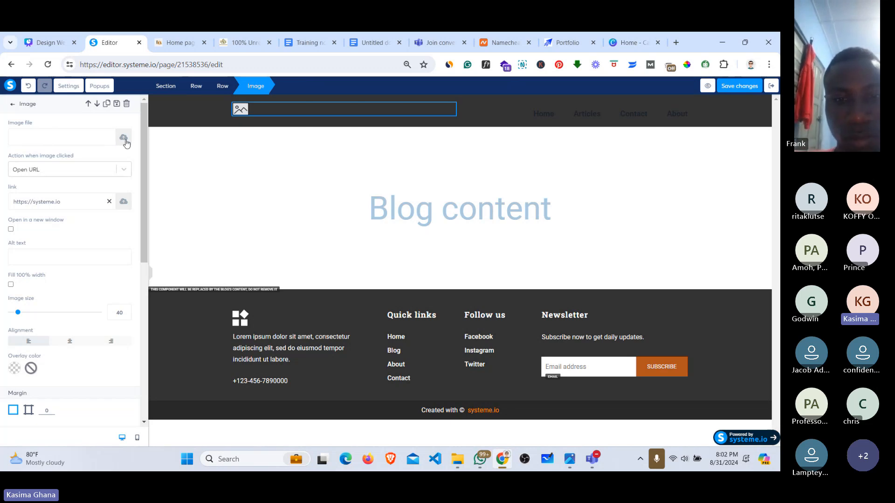
{"action": "left_click", "coordinate": [123, 138]}
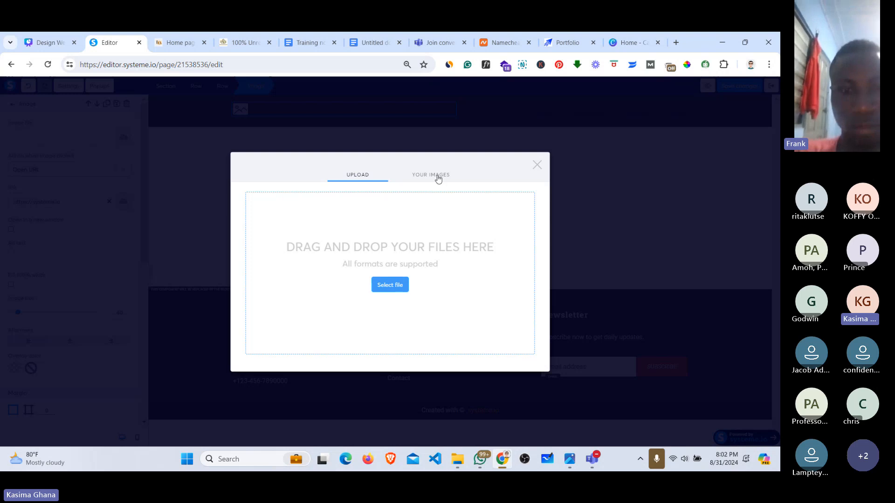
{"action": "left_click", "coordinate": [397, 288]}
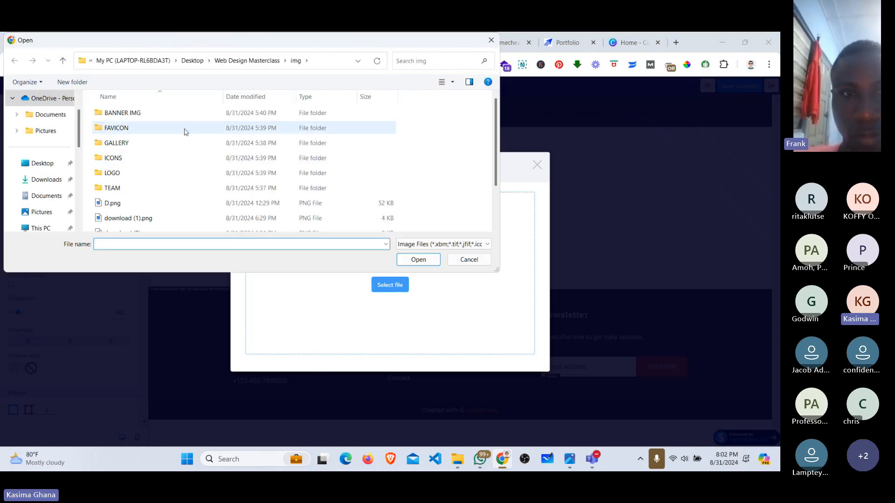
{"action": "left_click", "coordinate": [37, 163]}
{"action": "left_click", "coordinate": [250, 122]}
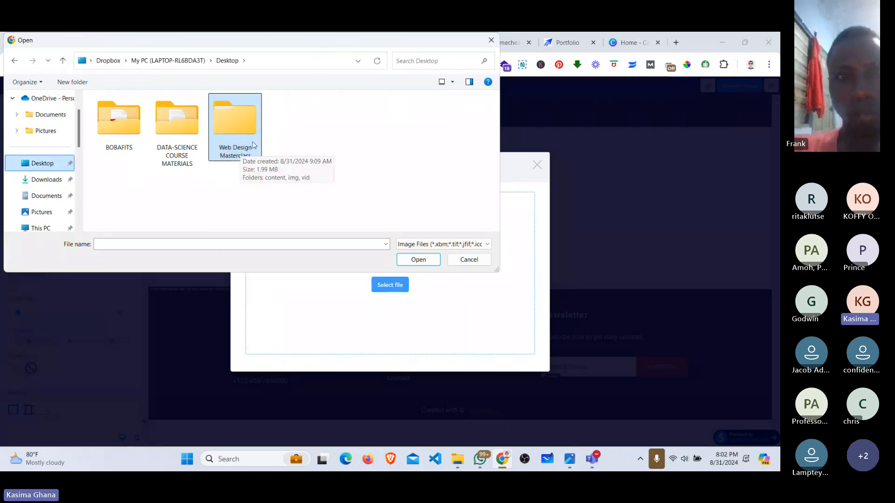
{"action": "double_click", "coordinate": [249, 123]}
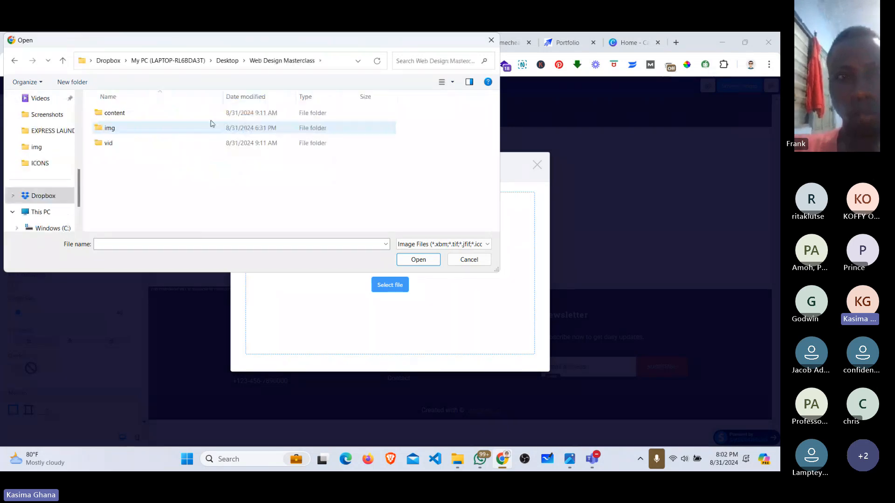
{"action": "double_click", "coordinate": [108, 127]}
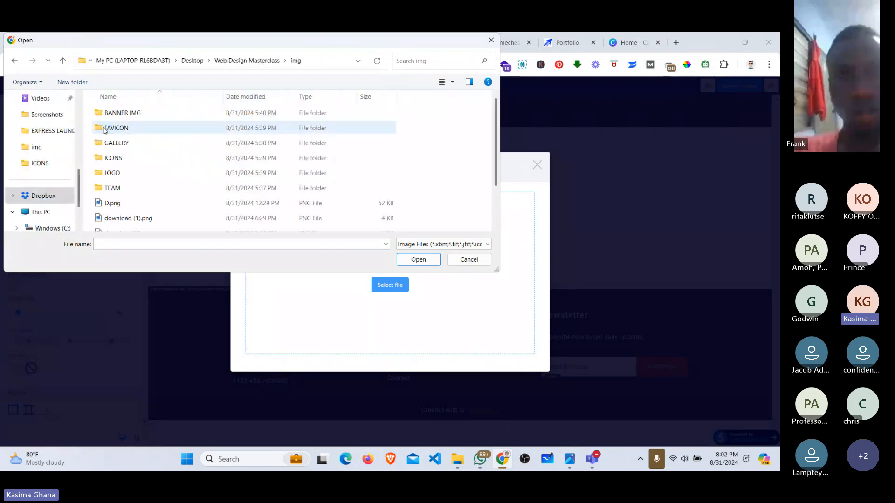
{"action": "double_click", "coordinate": [125, 174]}
Step: Upload logo.png and insert it as the header logo image
{"action": "left_click", "coordinate": [185, 126]}
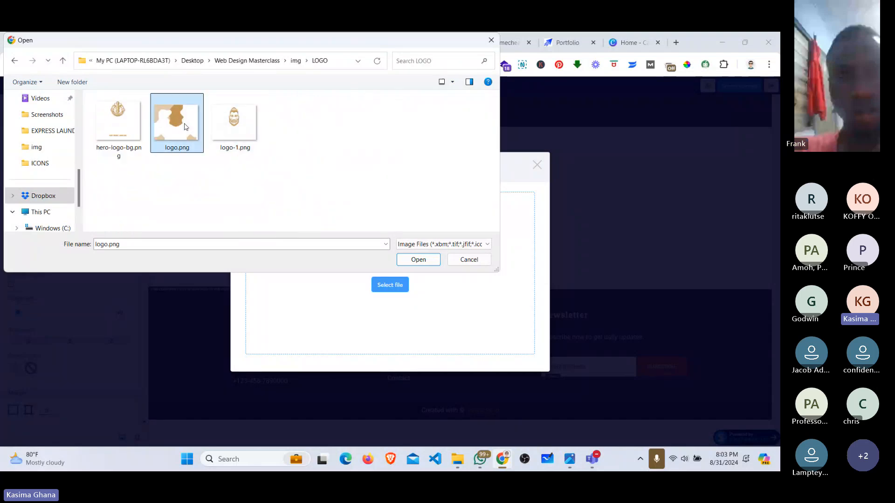
{"action": "left_click", "coordinate": [418, 260]}
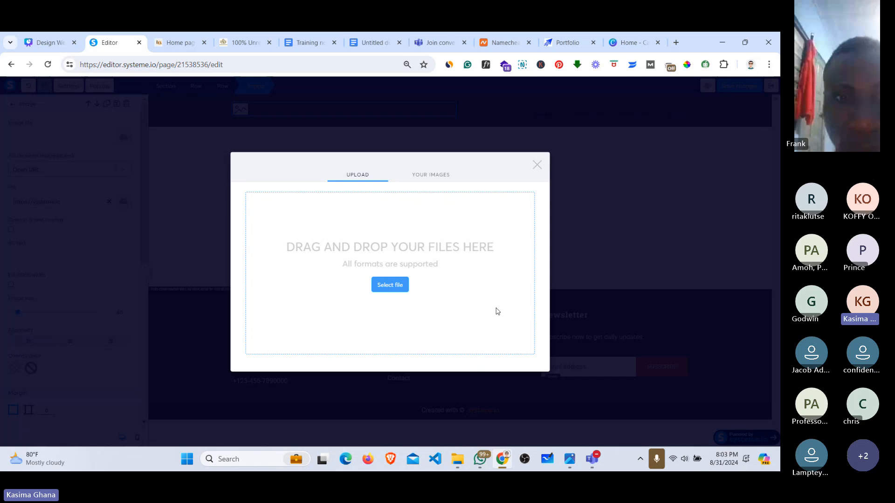
{"action": "left_click", "coordinate": [393, 289]}
{"action": "left_click", "coordinate": [418, 260]}
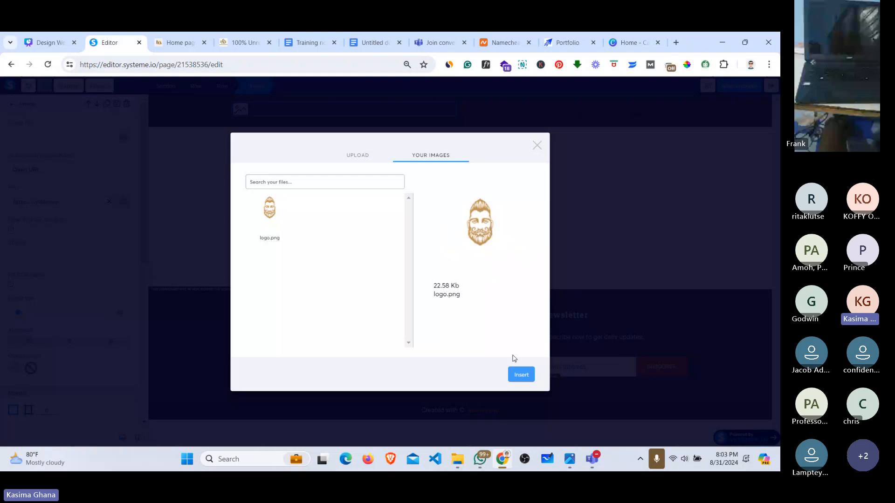
{"action": "left_click", "coordinate": [521, 376]}
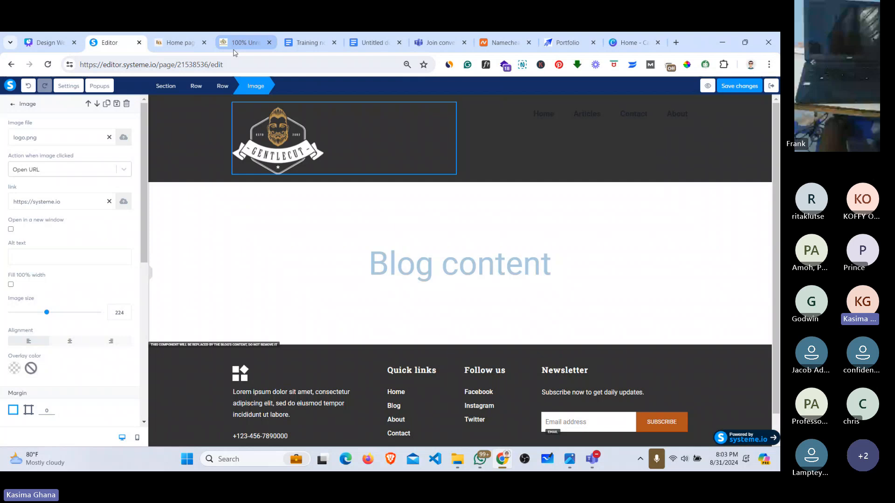
Step: Compare against the saloon reference site, then shrink the Gentlecut header logo to image size 100
{"action": "left_click", "coordinate": [180, 43]}
{"action": "scroll", "coordinate": [443, 229], "scroll_direction": "down", "scroll_amount": 8}
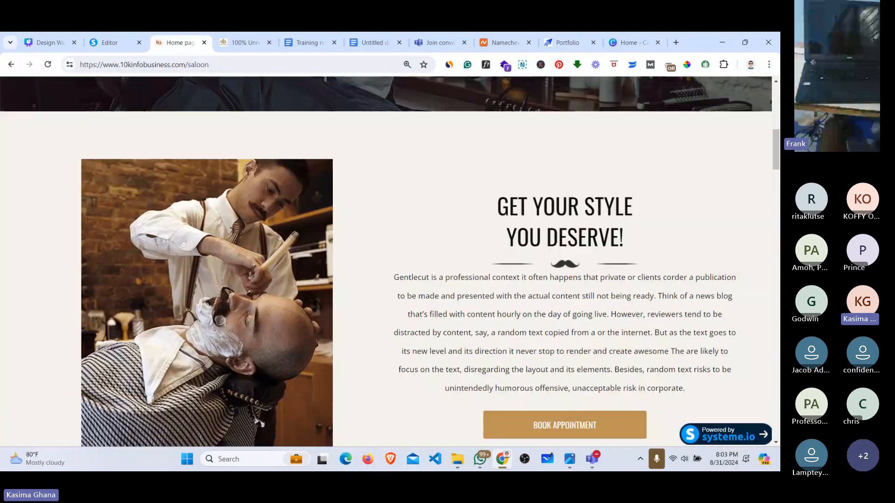
{"action": "scroll", "coordinate": [386, 261], "scroll_direction": "down", "scroll_amount": 5}
{"action": "scroll", "coordinate": [386, 261], "scroll_direction": "up", "scroll_amount": 13}
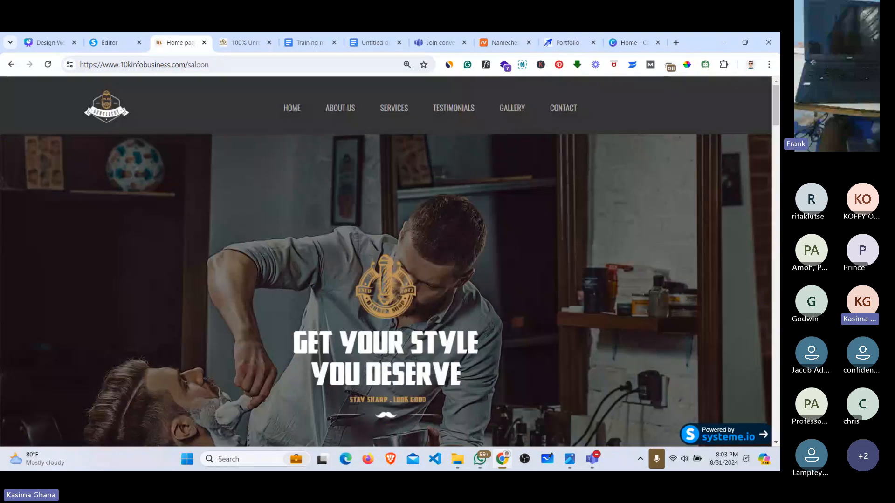
{"action": "scroll", "coordinate": [386, 261], "scroll_direction": "down", "scroll_amount": 2}
{"action": "scroll", "coordinate": [385, 261], "scroll_direction": "up", "scroll_amount": 2}
{"action": "scroll", "coordinate": [386, 261], "scroll_direction": "up", "scroll_amount": 1}
{"action": "left_click", "coordinate": [110, 42]}
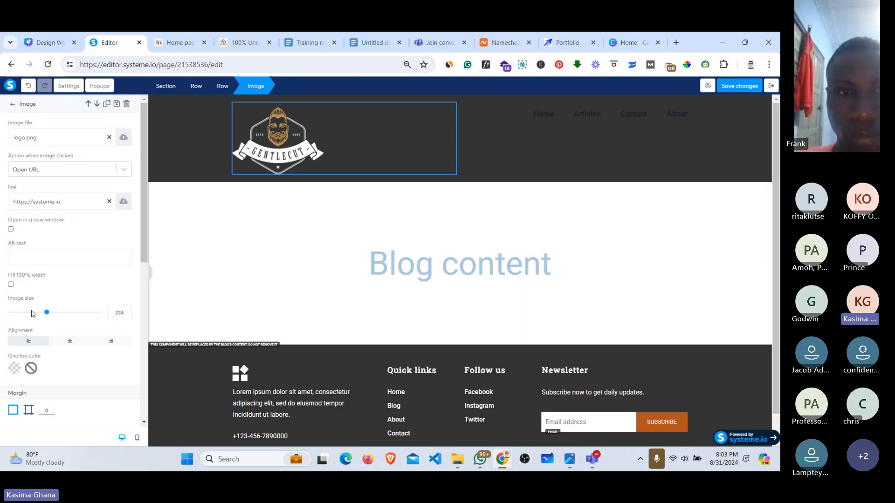
{"action": "left_click_drag", "start_coordinate": [46, 315], "coordinate": [28, 320]}
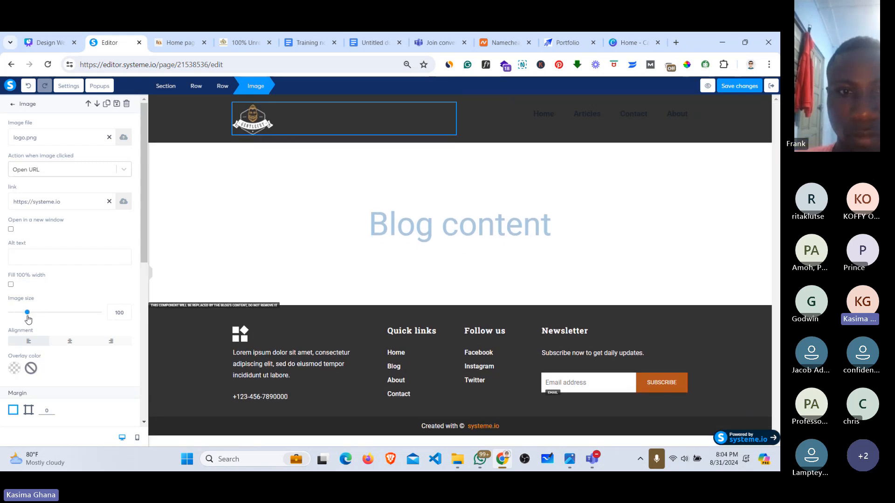
Step: Vertically centre the menu column so Home, Articles, Contact and About align with the logo
{"action": "left_click", "coordinate": [480, 118]}
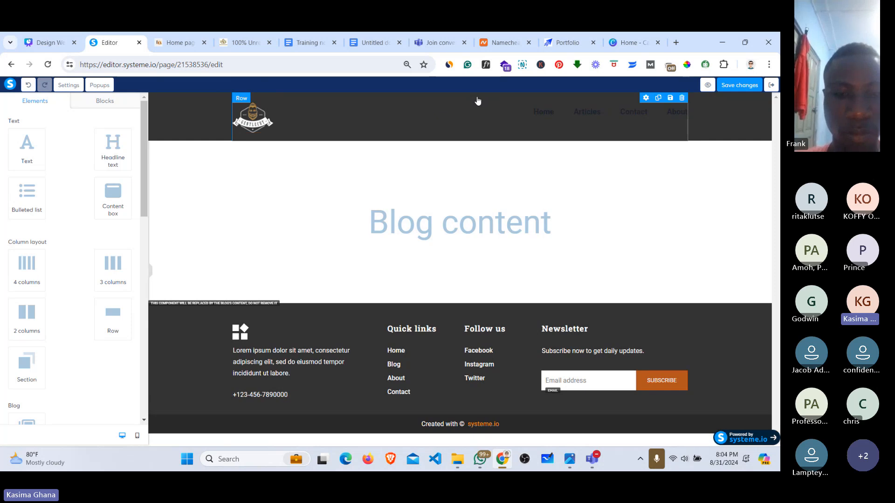
{"action": "left_click", "coordinate": [561, 112]}
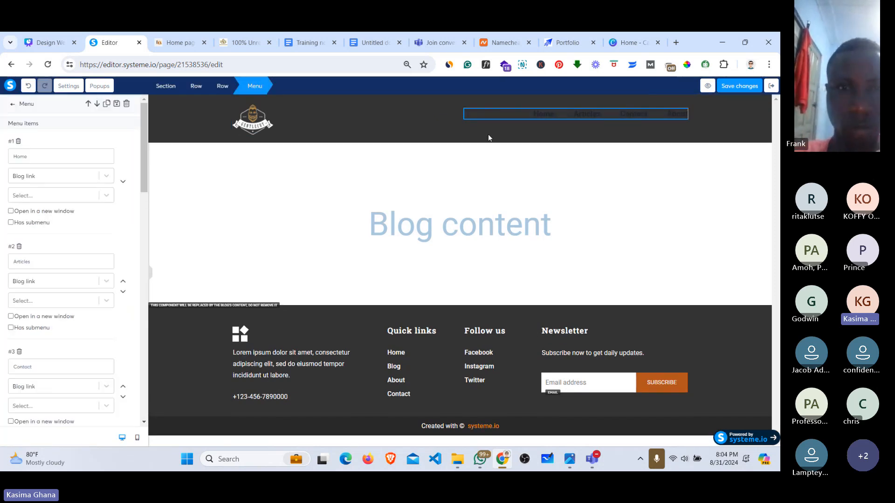
{"action": "left_click", "coordinate": [499, 127]}
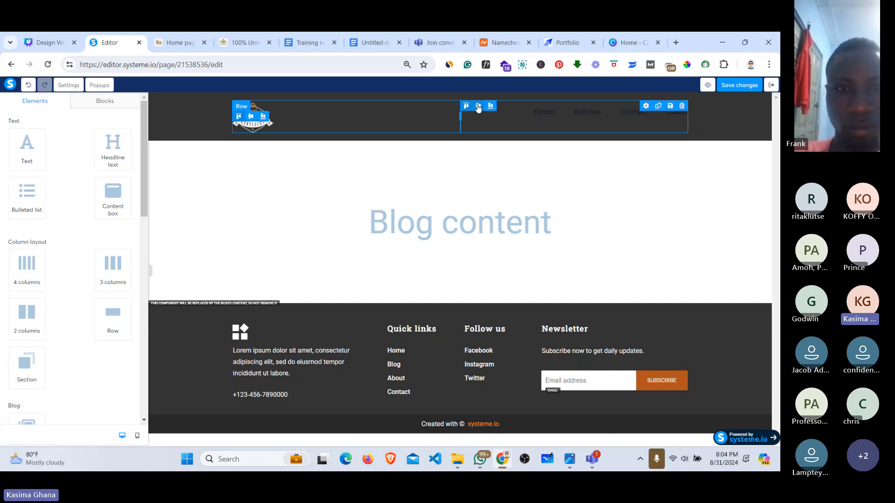
{"action": "left_click", "coordinate": [480, 109]}
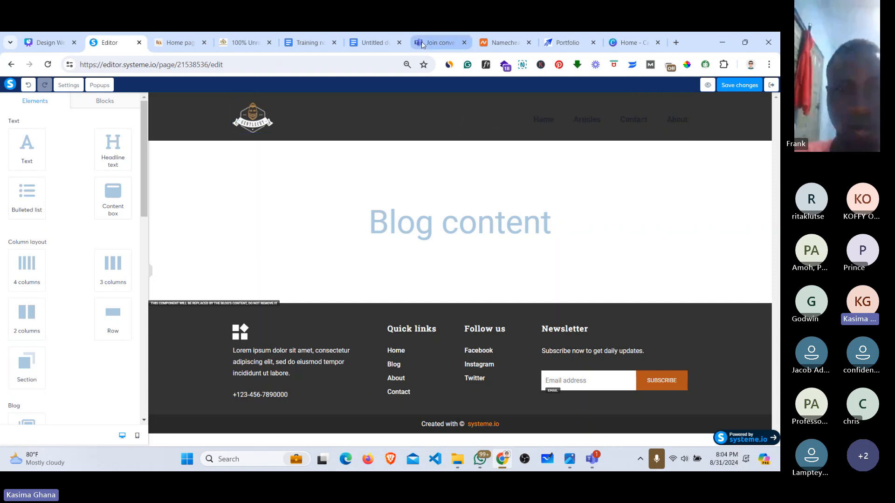
{"action": "left_click", "coordinate": [192, 38]}
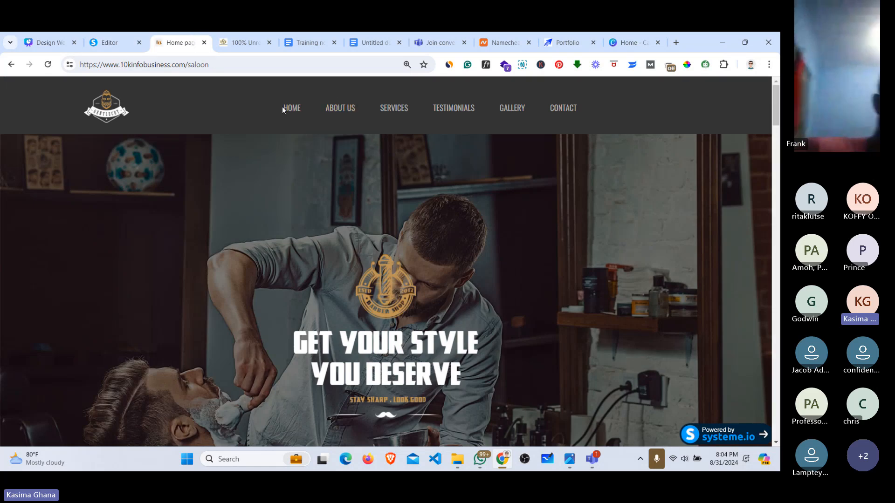
{"action": "mouse_move", "coordinate": [347, 109]}
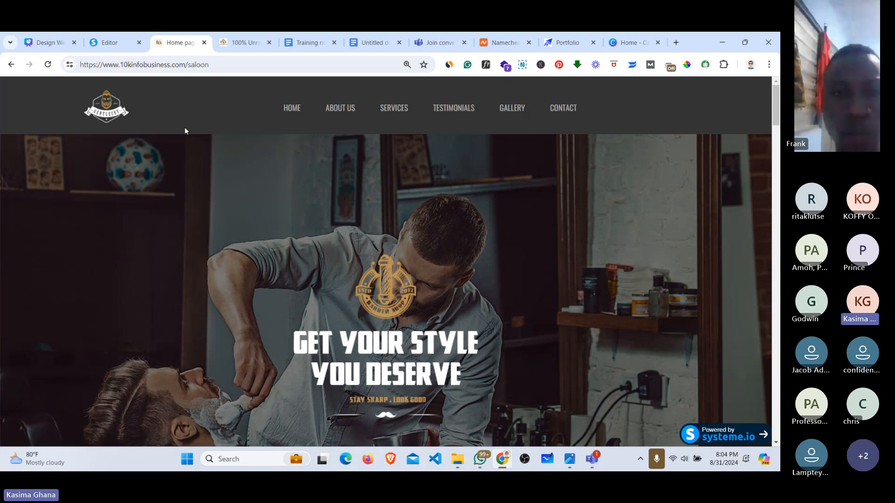
{"action": "left_click", "coordinate": [107, 43]}
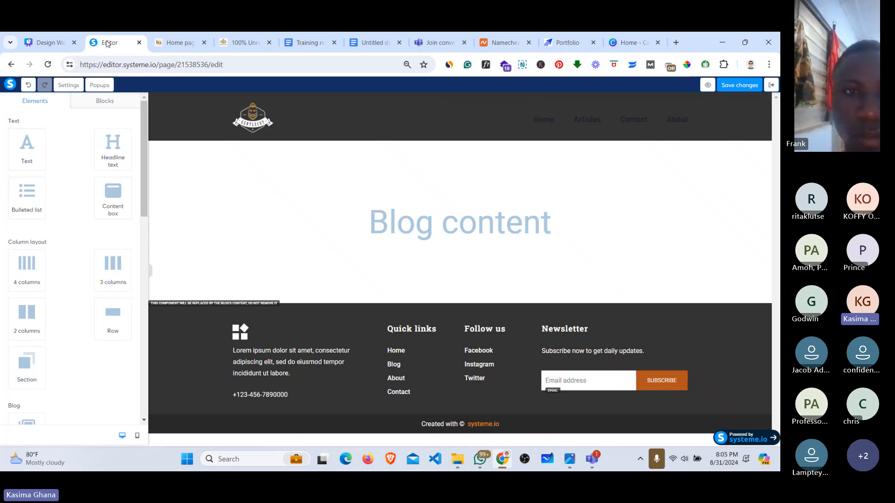
{"action": "left_click", "coordinate": [583, 43]}
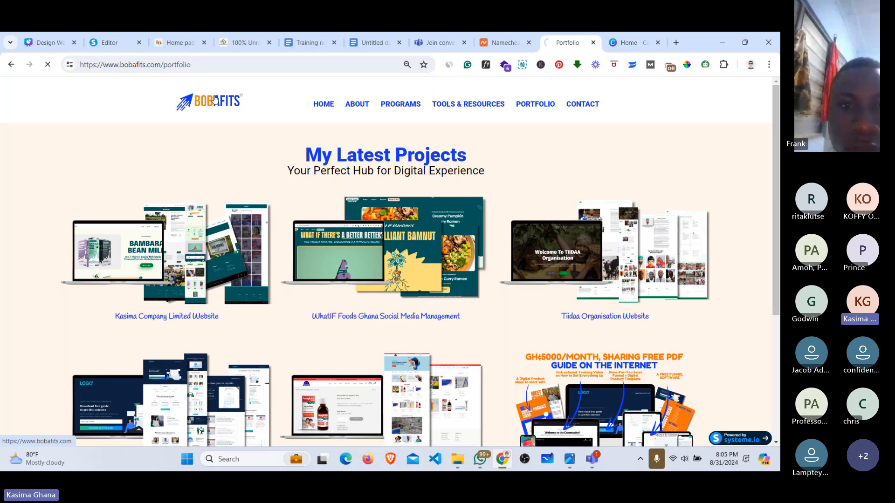
{"action": "left_click", "coordinate": [215, 99]}
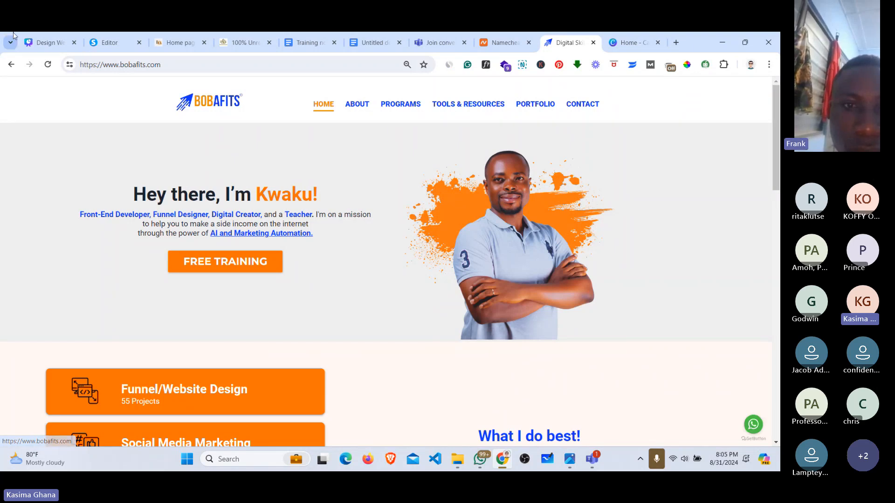
{"action": "left_click", "coordinate": [178, 42]}
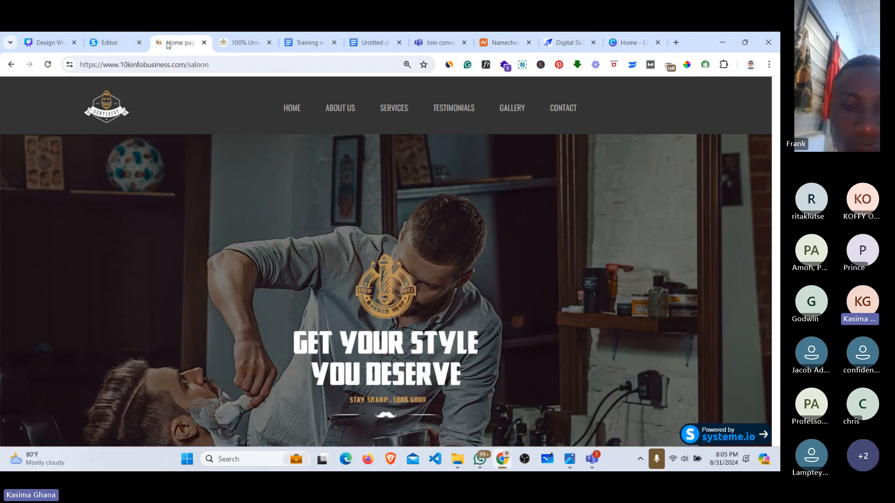
{"action": "left_click", "coordinate": [123, 37]}
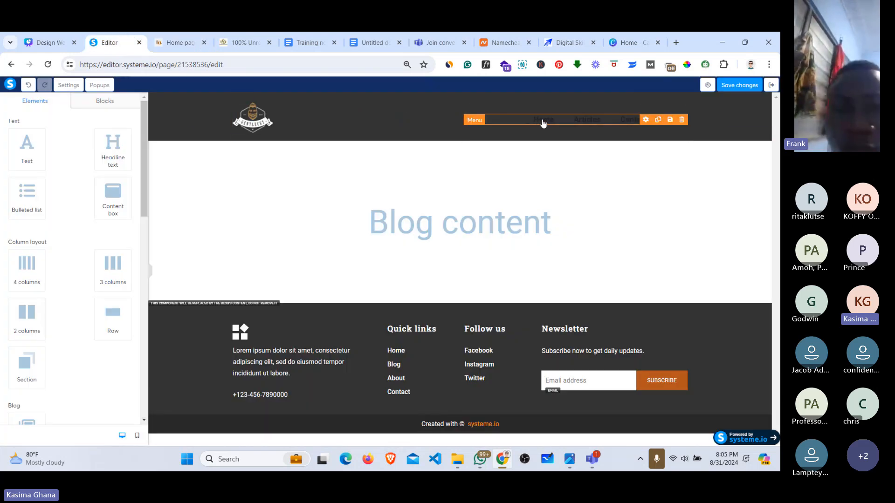
Step: Select the header menu and set its menu items text colour to white
{"action": "left_click", "coordinate": [541, 120]}
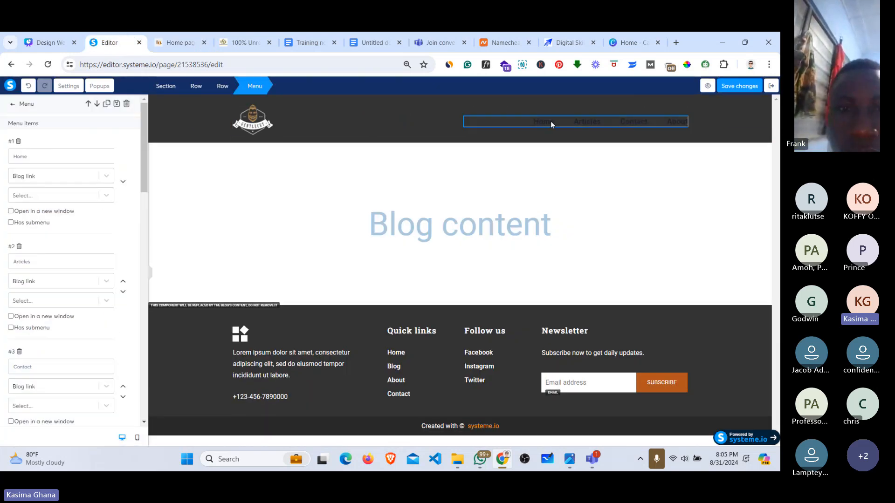
{"action": "left_click", "coordinate": [551, 122]}
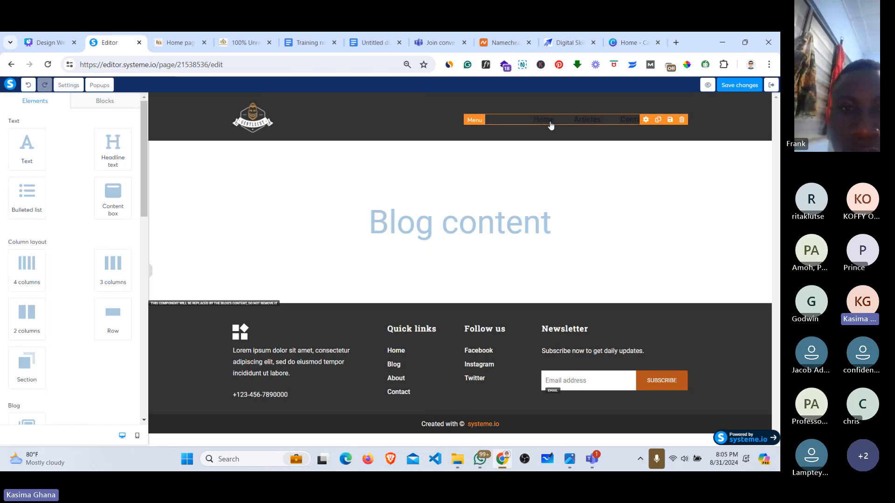
{"action": "left_click", "coordinate": [551, 125]}
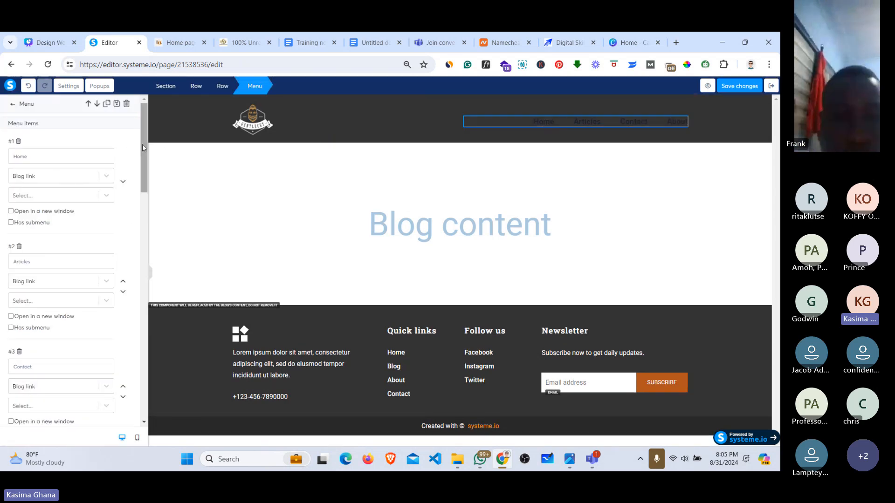
{"action": "left_click_drag", "start_coordinate": [141, 144], "coordinate": [141, 286]}
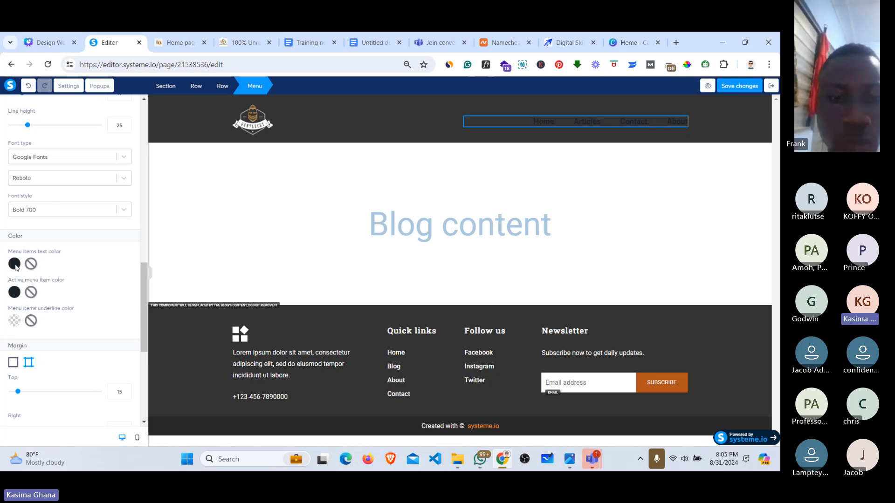
{"action": "left_click", "coordinate": [14, 264]}
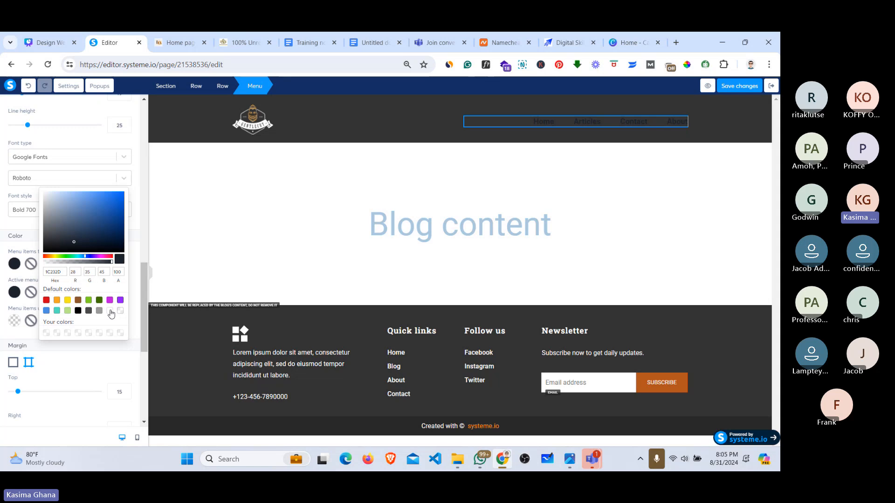
{"action": "left_click", "coordinate": [110, 311]}
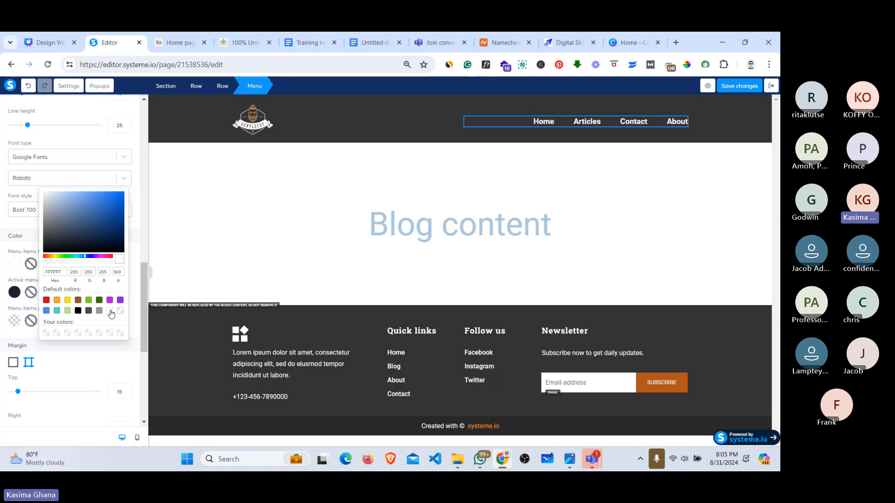
Step: Sample the grey menu text colour from the saloon site with the ColorPick eyedropper
{"action": "left_click", "coordinate": [182, 42]}
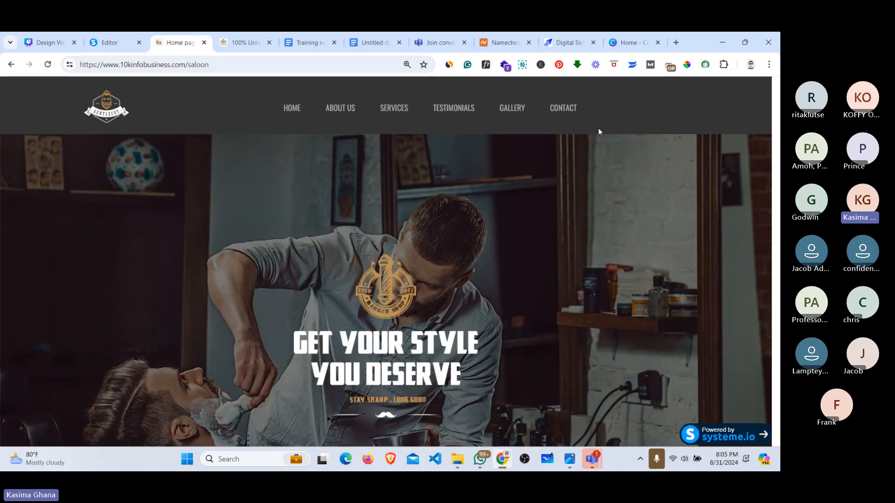
{"action": "scroll", "coordinate": [250, 140], "scroll_direction": "up", "scroll_amount": 5}
{"action": "scroll", "coordinate": [249, 140], "scroll_direction": "up", "scroll_amount": 1}
{"action": "scroll", "coordinate": [386, 261], "scroll_direction": "up", "scroll_amount": 1}
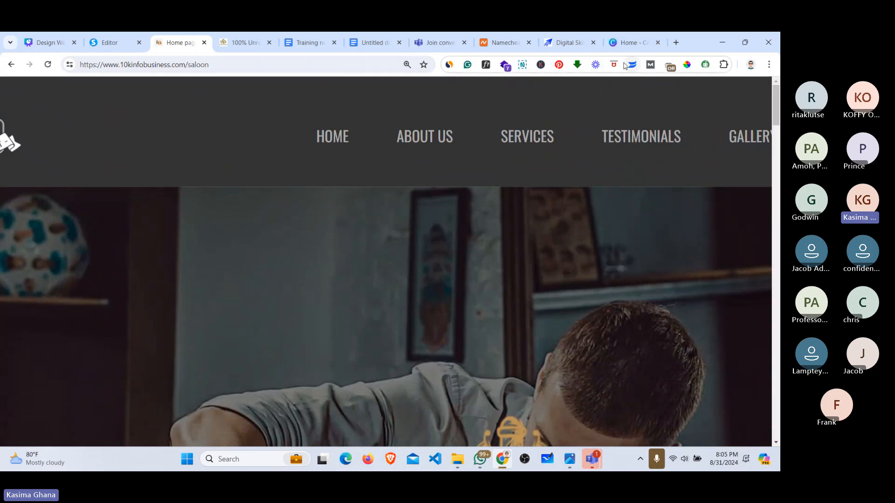
{"action": "left_click", "coordinate": [689, 66]}
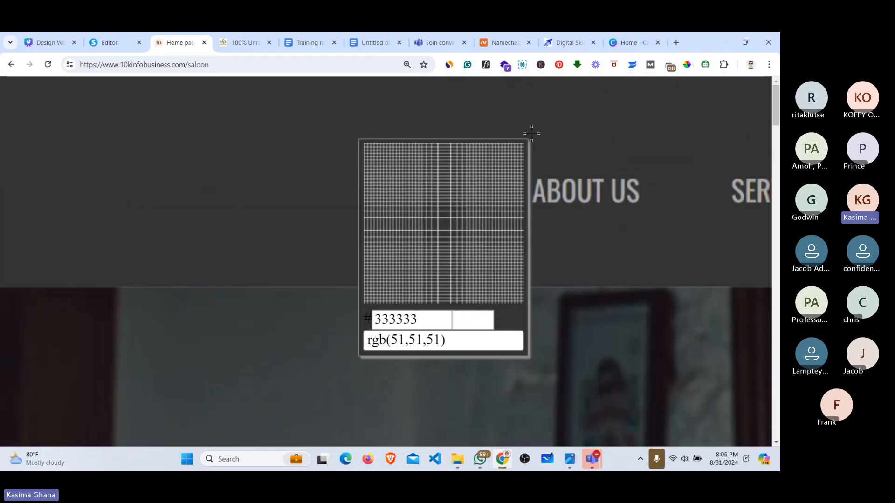
{"action": "left_click", "coordinate": [537, 189]}
{"action": "key", "text": "ctrl+c"}
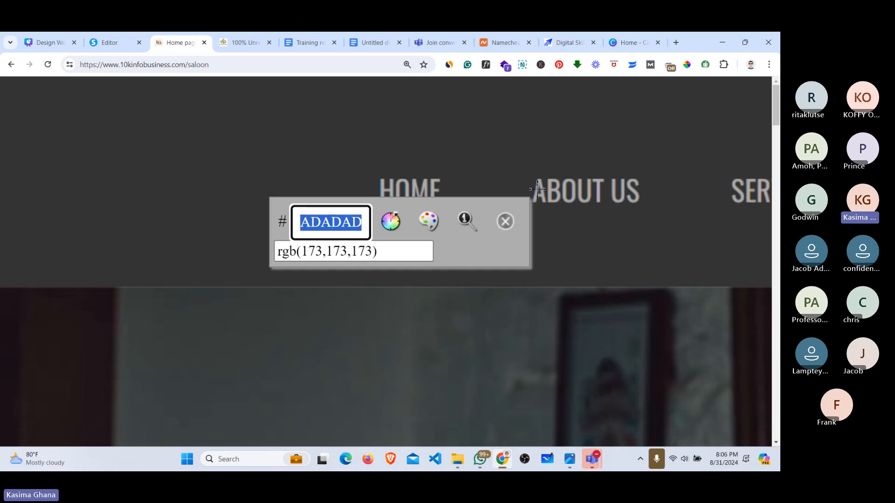
{"action": "left_click", "coordinate": [505, 221]}
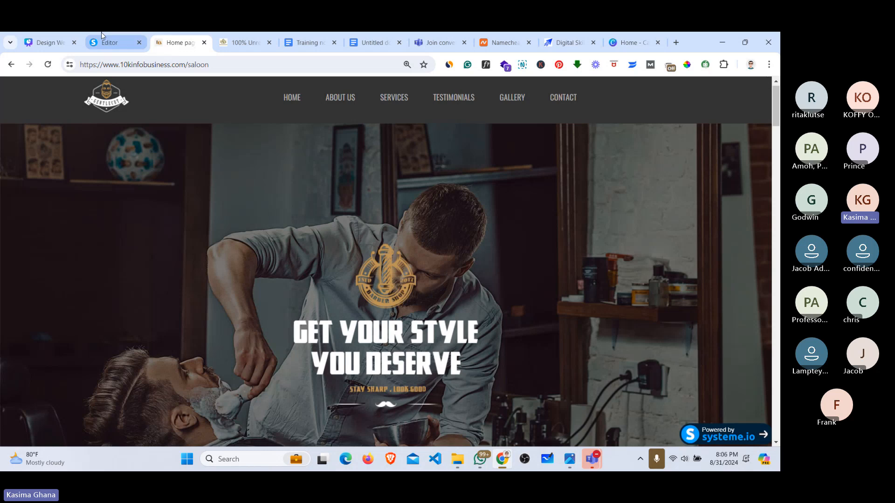
Step: Replace the FFFFFF hex value with the sampled ADADAD for the menu text
{"action": "left_click", "coordinate": [110, 42]}
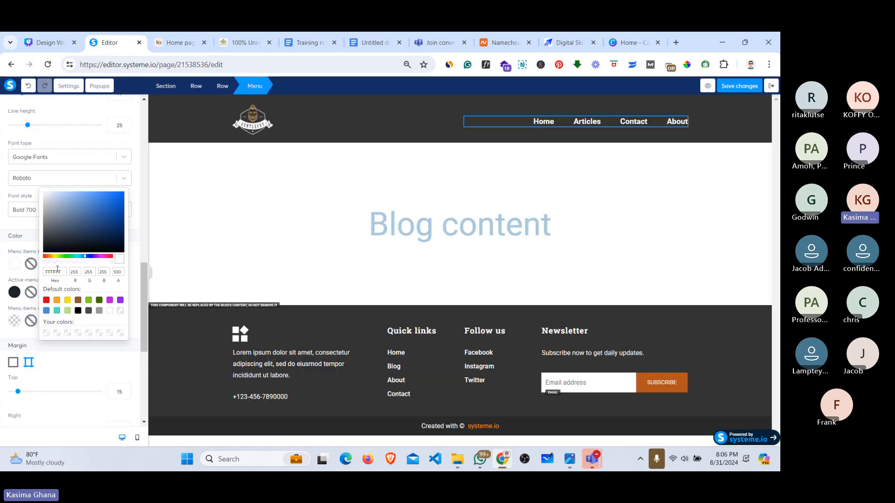
{"action": "left_click", "coordinate": [54, 273]}
{"action": "double_click", "coordinate": [53, 272]}
{"action": "key", "text": "ctrl+v"}
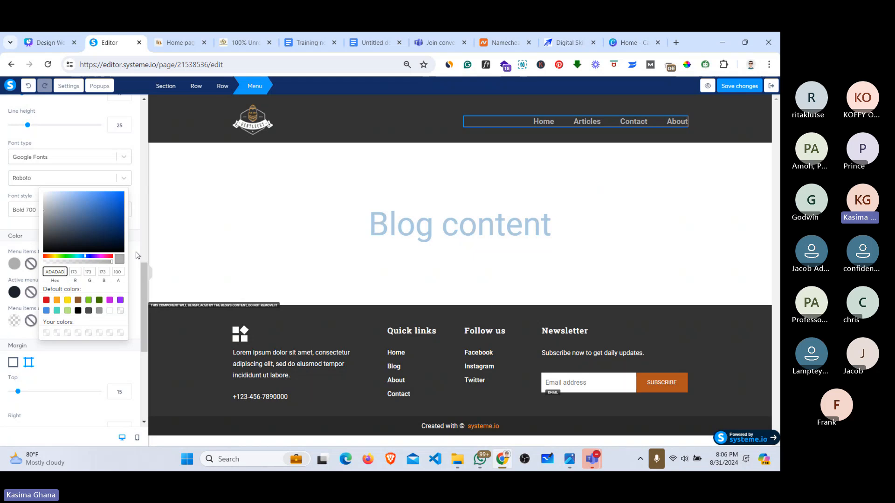
{"action": "left_click", "coordinate": [168, 37]}
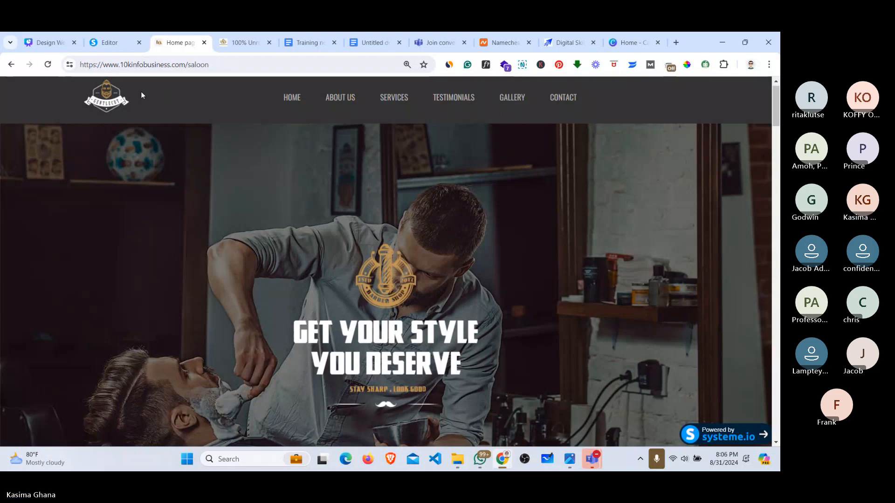
{"action": "left_click", "coordinate": [113, 37]}
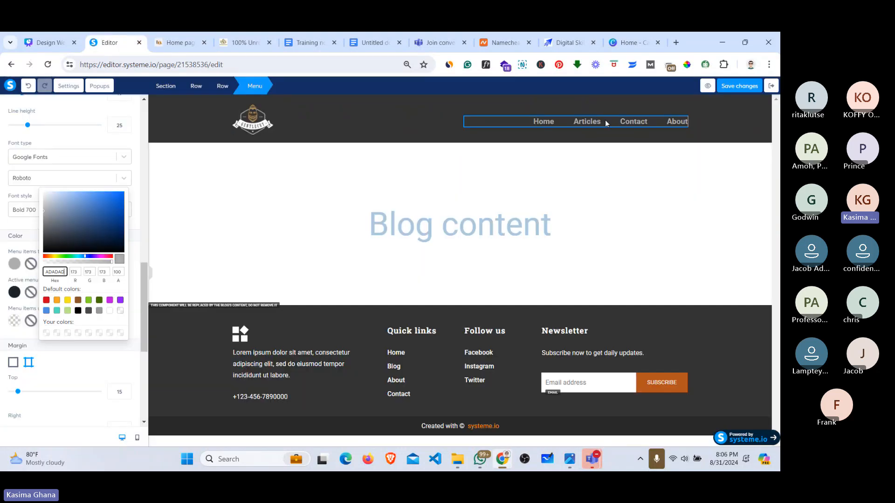
{"action": "left_click", "coordinate": [136, 268]}
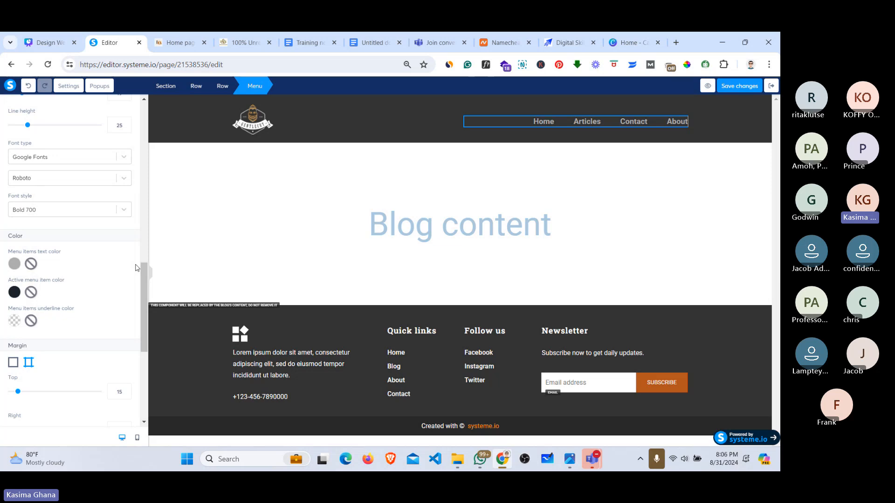
{"action": "left_click_drag", "start_coordinate": [144, 272], "coordinate": [144, 125]}
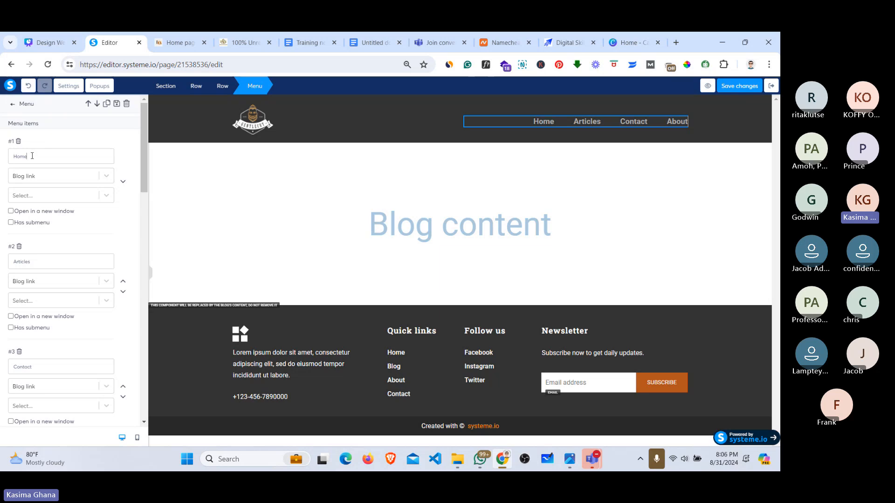
Step: Rename the first menu item to HOME and the second, Articles, to ABOUT US
{"action": "key", "text": "BackSpace"}
{"action": "key", "text": "BackSpace"}
{"action": "key", "text": "BackSpace"}
{"action": "type", "text": "OME"}
{"action": "double_click", "coordinate": [29, 263]}
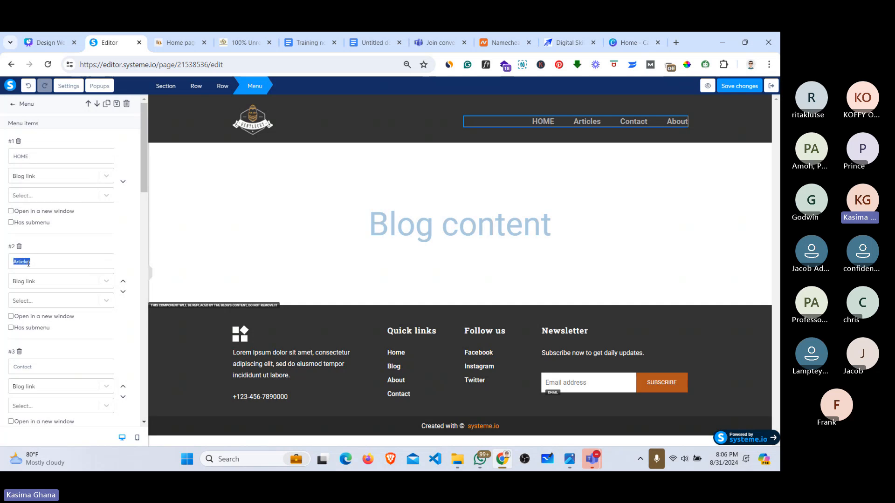
{"action": "left_click", "coordinate": [161, 37]}
{"action": "left_click", "coordinate": [109, 42]}
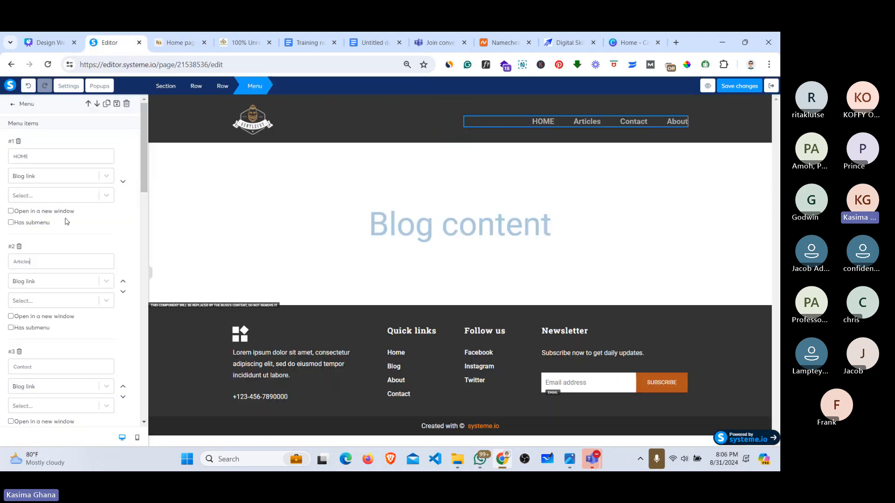
{"action": "double_click", "coordinate": [24, 264]}
{"action": "type", "text": "ABOUT US"}
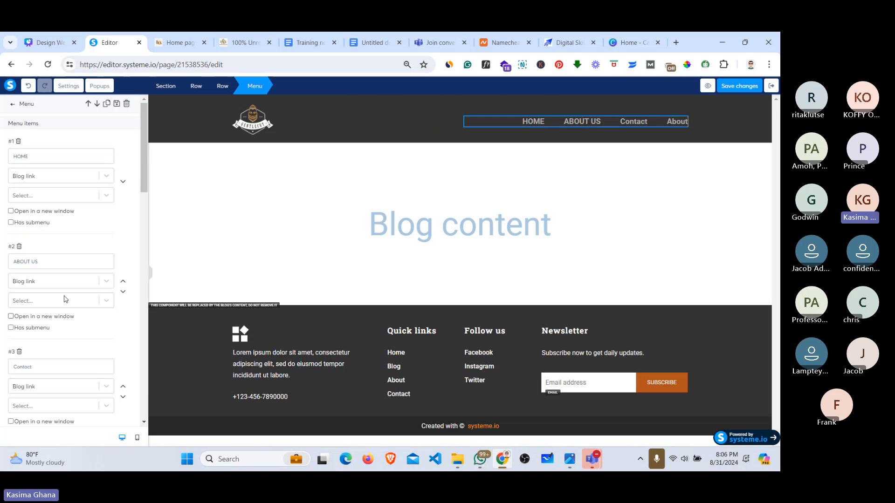
Step: Rename the third menu item from Contact to SERVICES
{"action": "scroll", "coordinate": [142, 190], "scroll_direction": "down", "scroll_amount": 2}
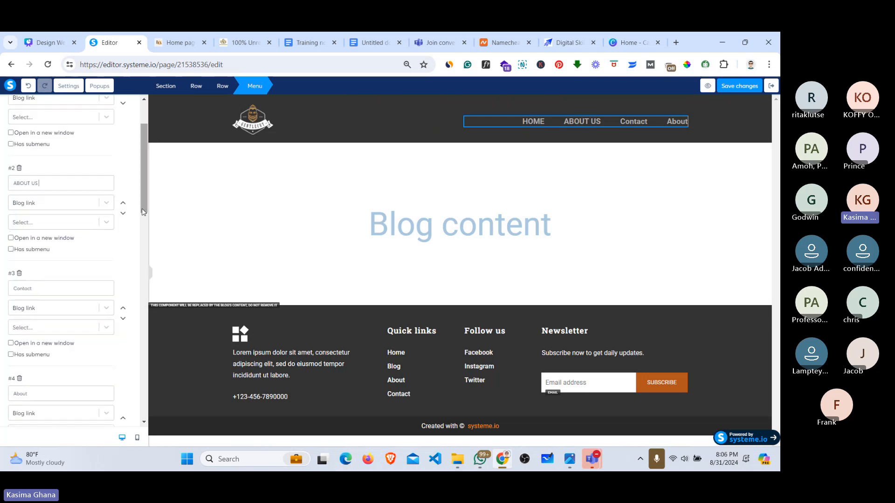
{"action": "left_click", "coordinate": [176, 37]}
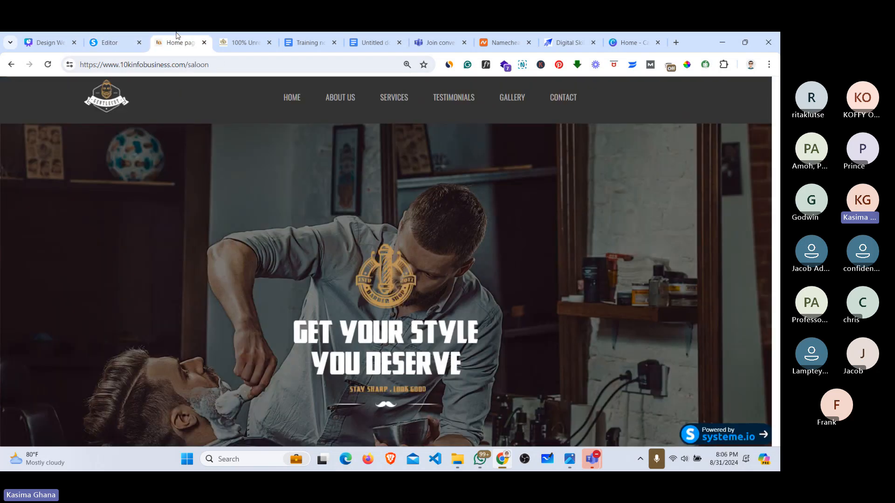
{"action": "left_click", "coordinate": [99, 50]}
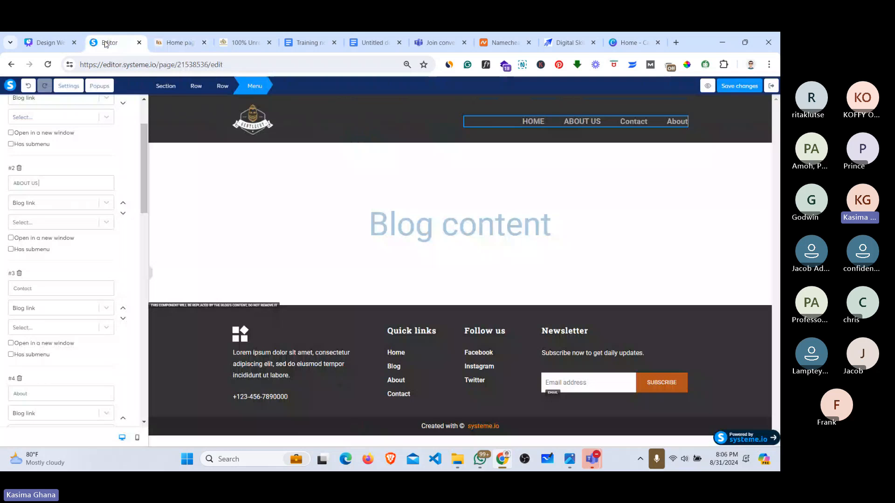
{"action": "double_click", "coordinate": [37, 288]}
{"action": "type", "text": "SERV"}
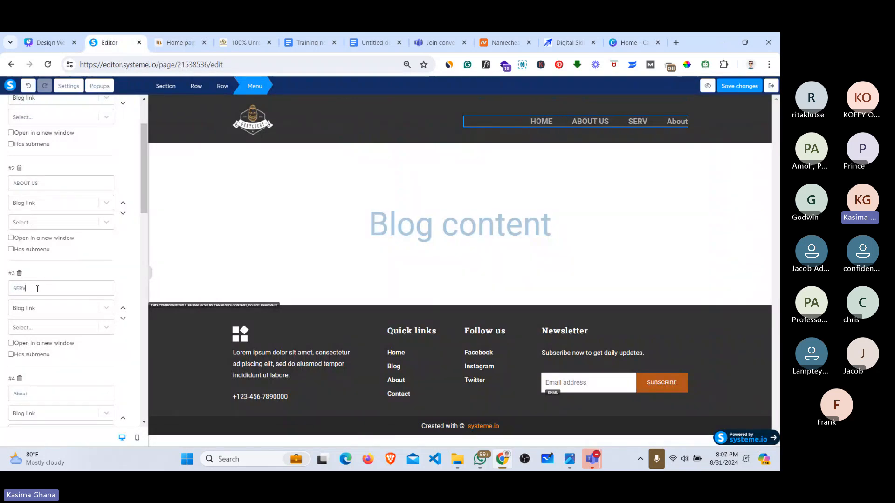
{"action": "type", "text": "ICES"}
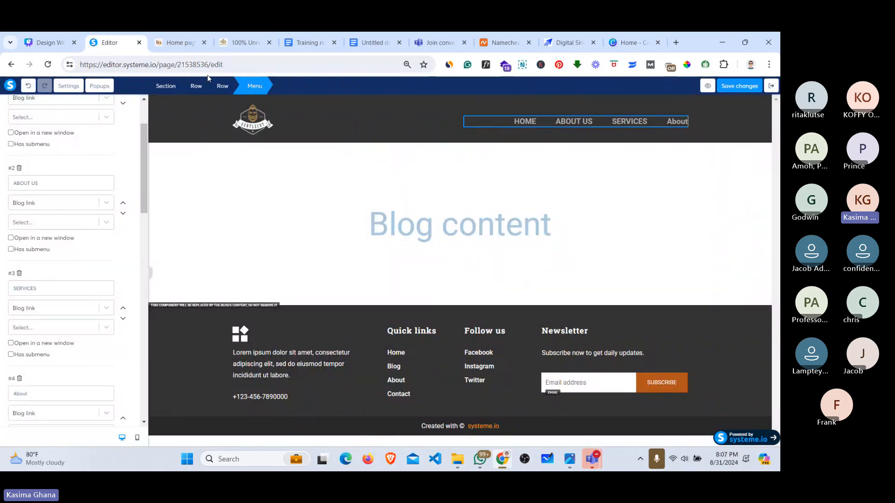
Step: Rename the fourth menu item from About to TESTIMONIALS, typed as 'TERSTIMONIALS'
{"action": "left_click", "coordinate": [197, 35]}
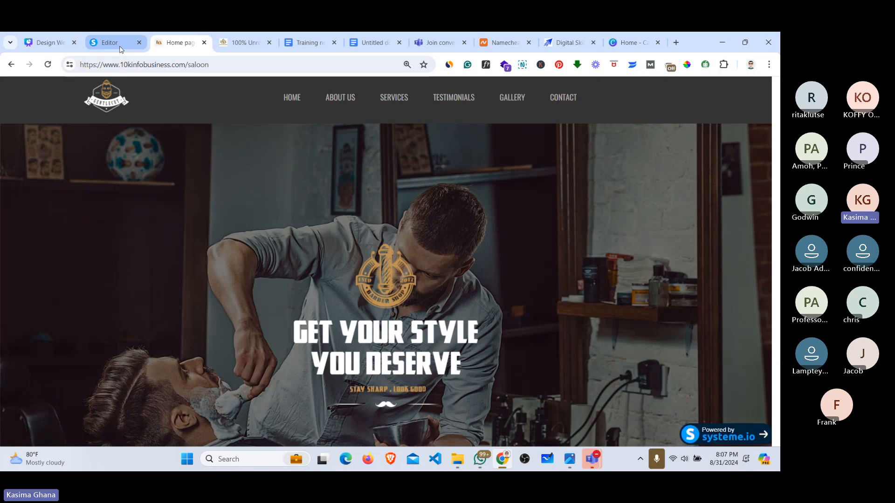
{"action": "left_click", "coordinate": [110, 43]}
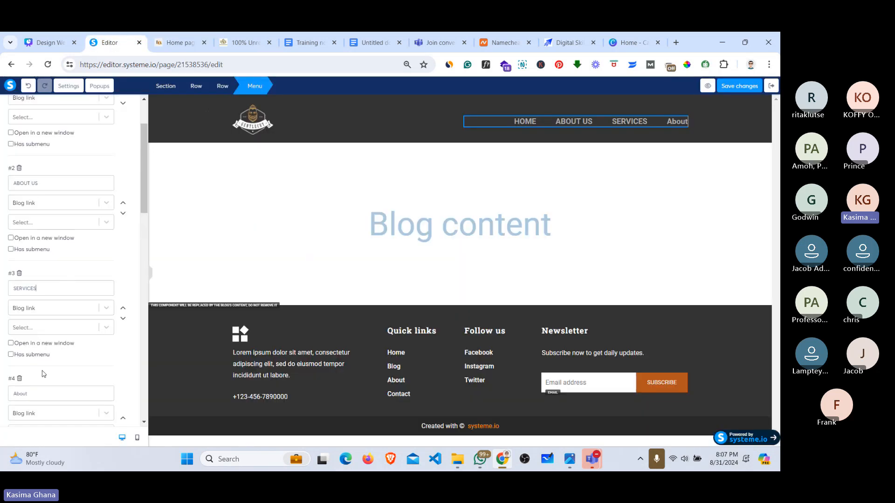
{"action": "left_click_drag", "start_coordinate": [146, 189], "coordinate": [141, 230]}
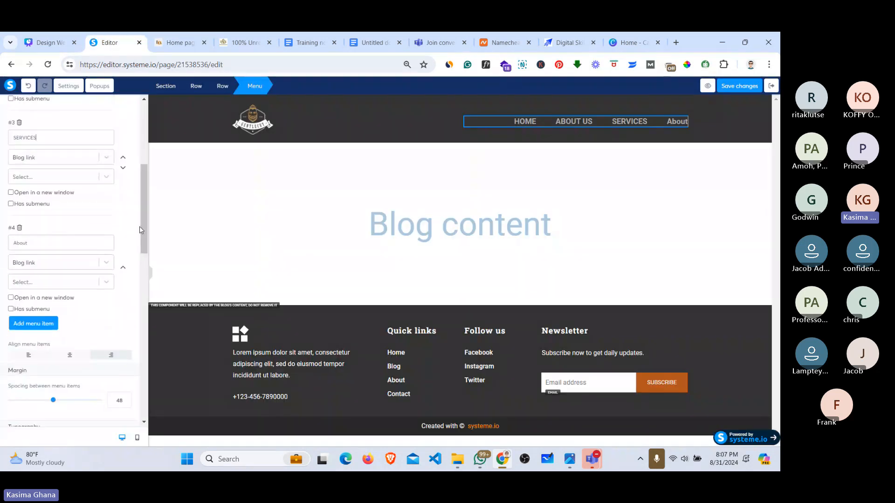
{"action": "double_click", "coordinate": [38, 240]}
{"action": "type", "text": "TER"}
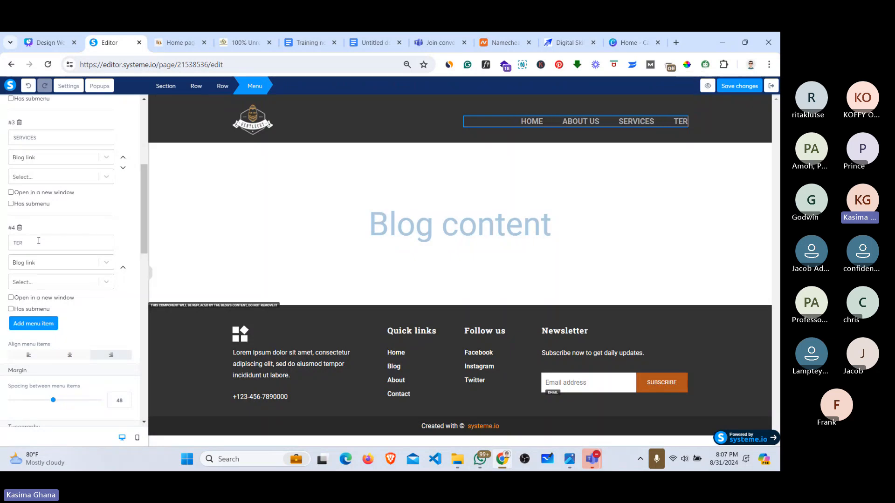
{"action": "type", "text": "STIMON"}
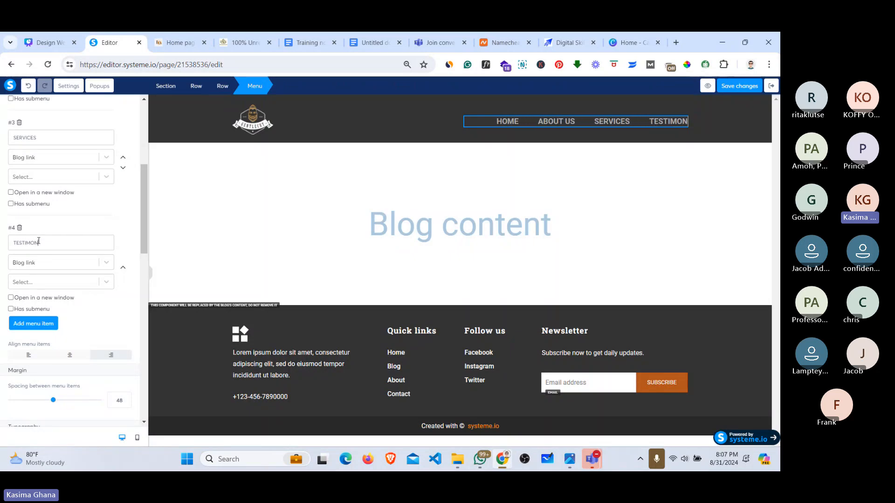
{"action": "type", "text": "IALS"}
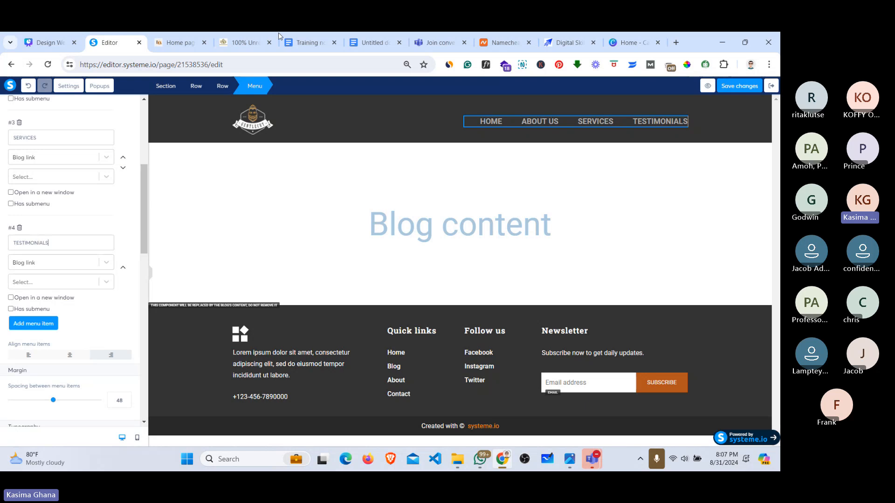
{"action": "left_click", "coordinate": [189, 43]}
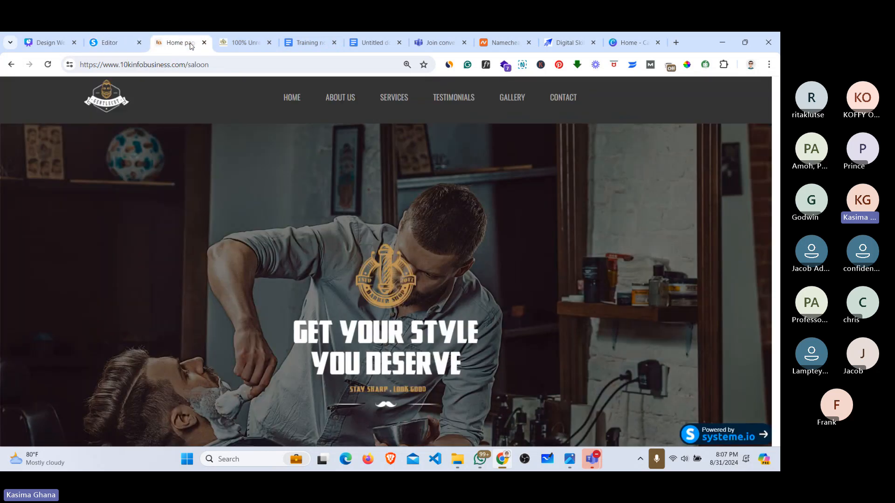
{"action": "left_click", "coordinate": [112, 43]}
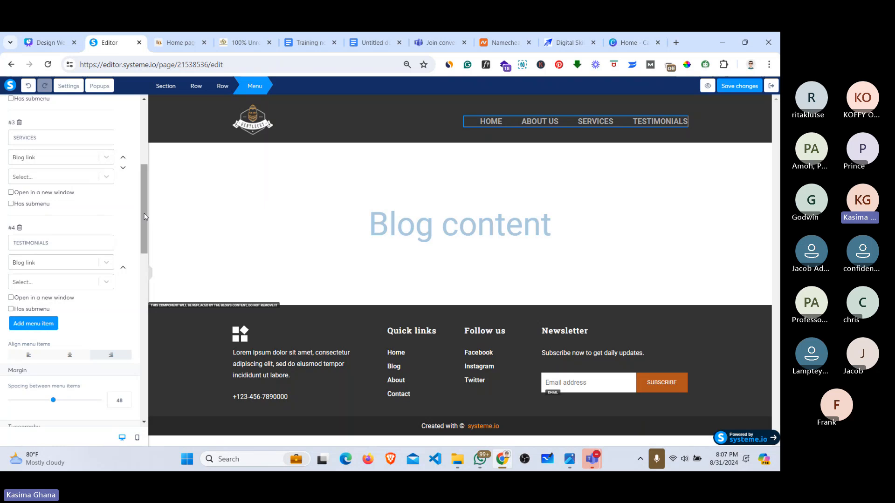
{"action": "left_click_drag", "start_coordinate": [145, 216], "coordinate": [144, 220]}
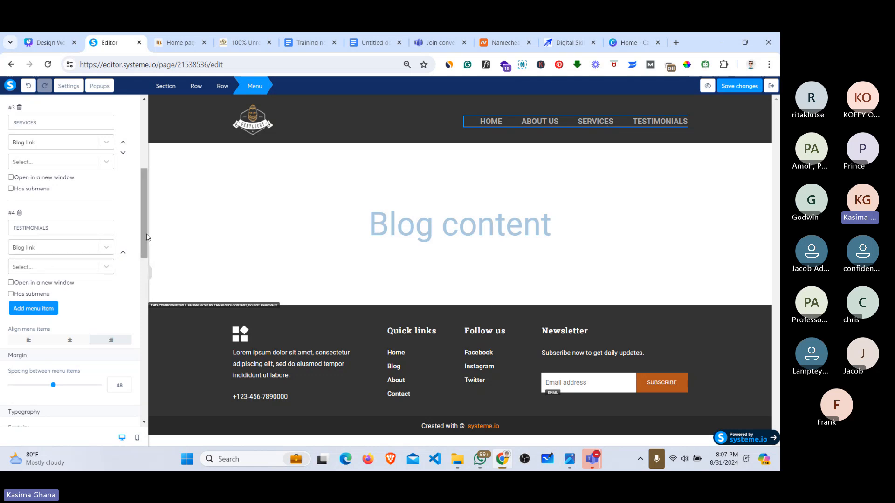
{"action": "left_click_drag", "start_coordinate": [145, 233], "coordinate": [146, 242]}
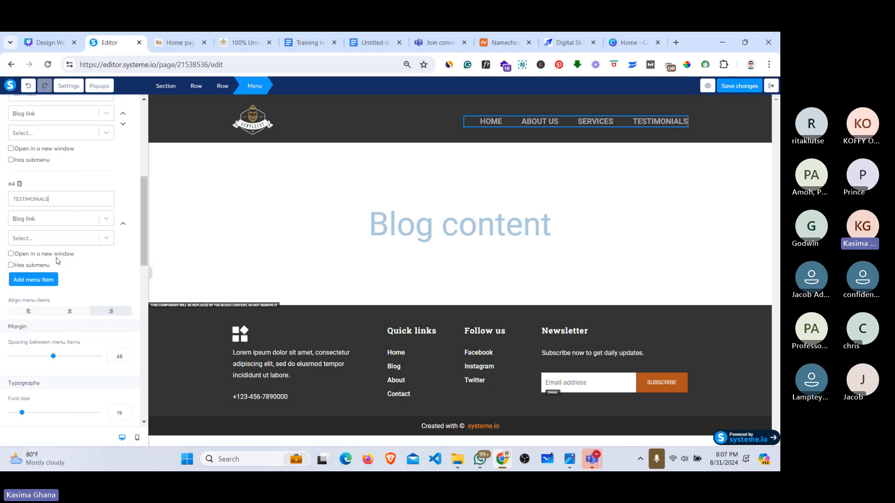
Step: Add menu items #5 titled GALLERY and #6 titled CONTACT US
{"action": "left_click", "coordinate": [34, 282]}
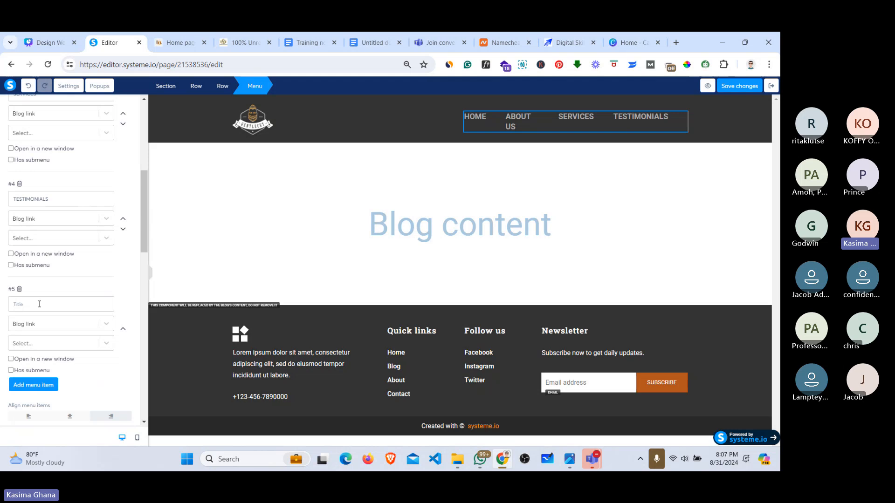
{"action": "left_click", "coordinate": [39, 303]}
{"action": "type", "text": "gALLE"}
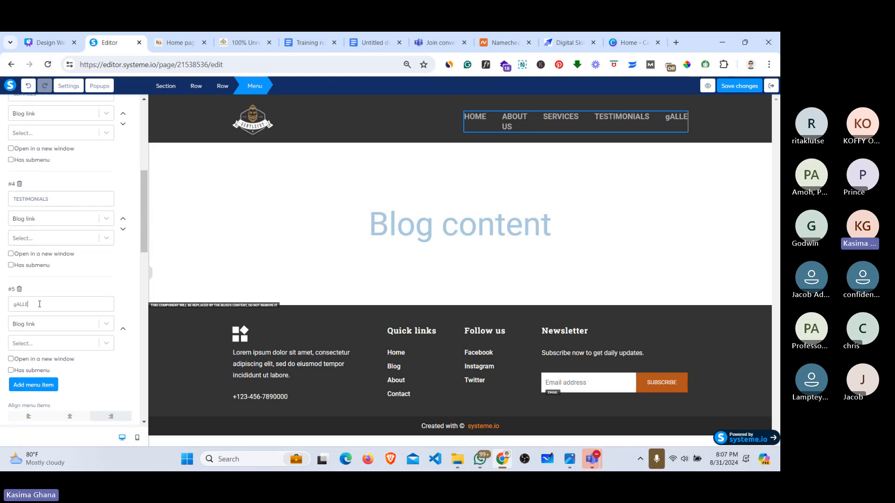
{"action": "key", "text": "BackSpace"}
{"action": "key", "text": "BackSpace"}
{"action": "key", "text": "BackSpace"}
{"action": "key", "text": "BackSpace"}
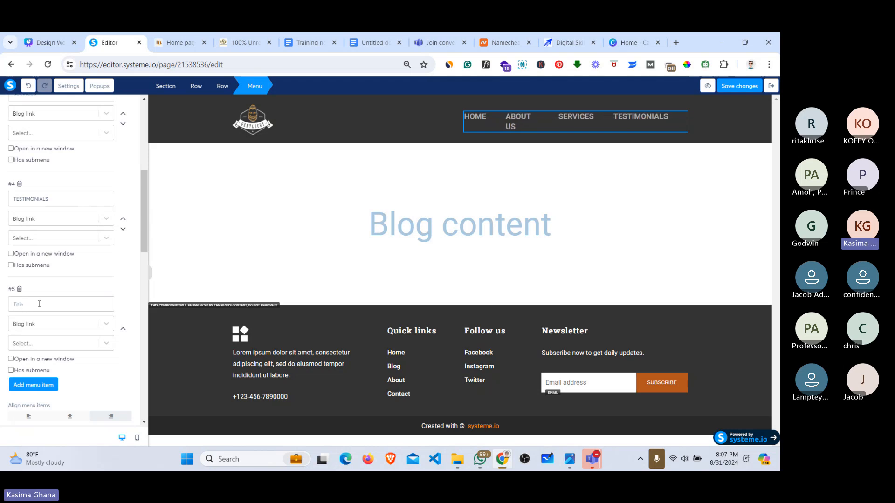
{"action": "type", "text": "GALLERY"}
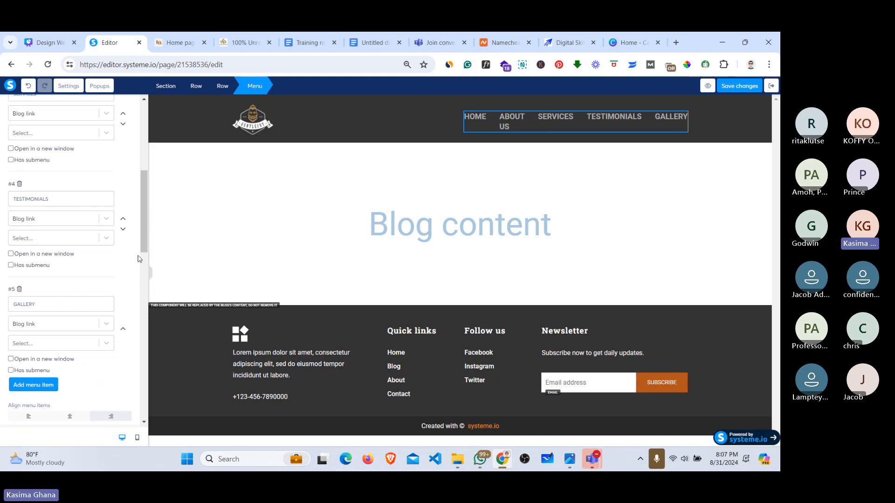
{"action": "left_click", "coordinate": [41, 385]}
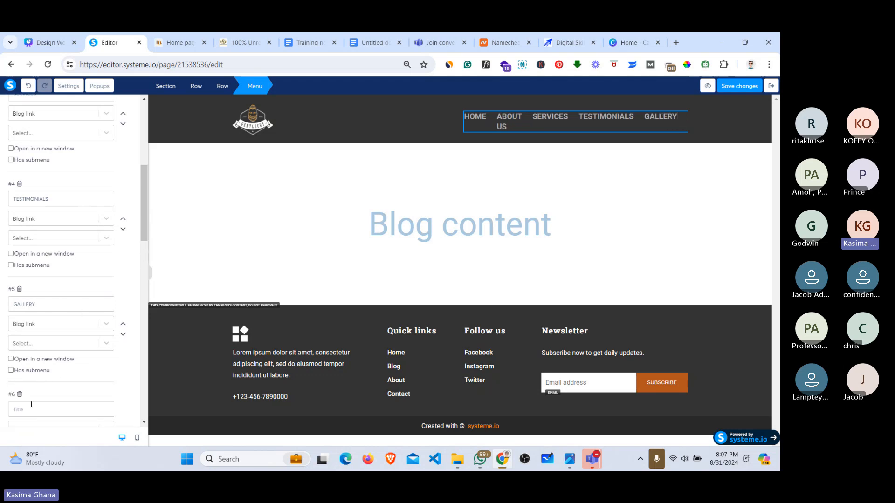
{"action": "type", "text": "CONT"}
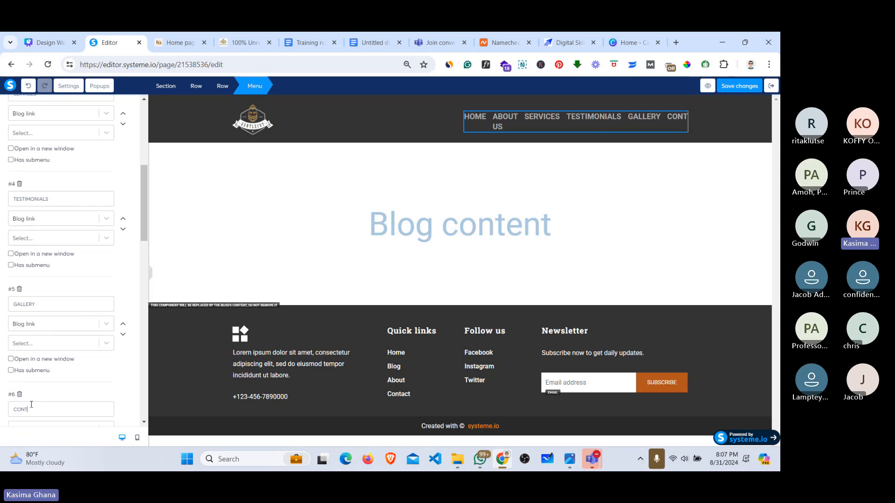
{"action": "type", "text": "ACT US"}
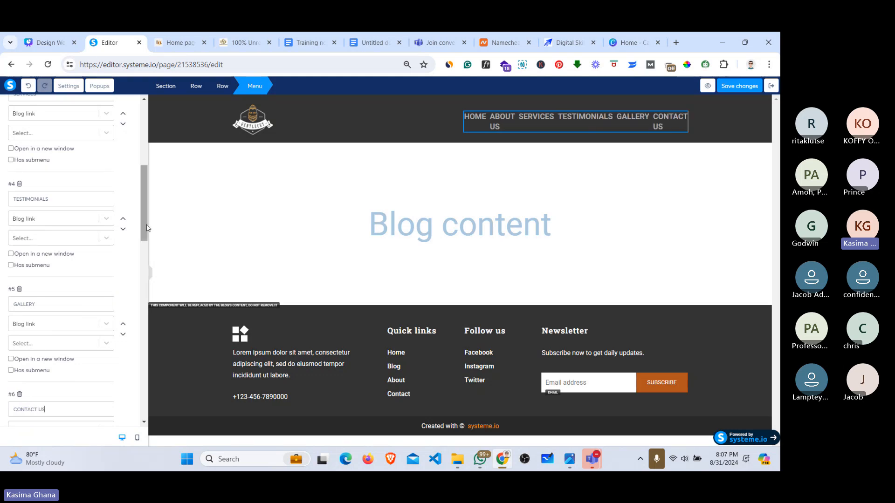
{"action": "scroll", "coordinate": [144, 227], "scroll_direction": "down", "scroll_amount": 2}
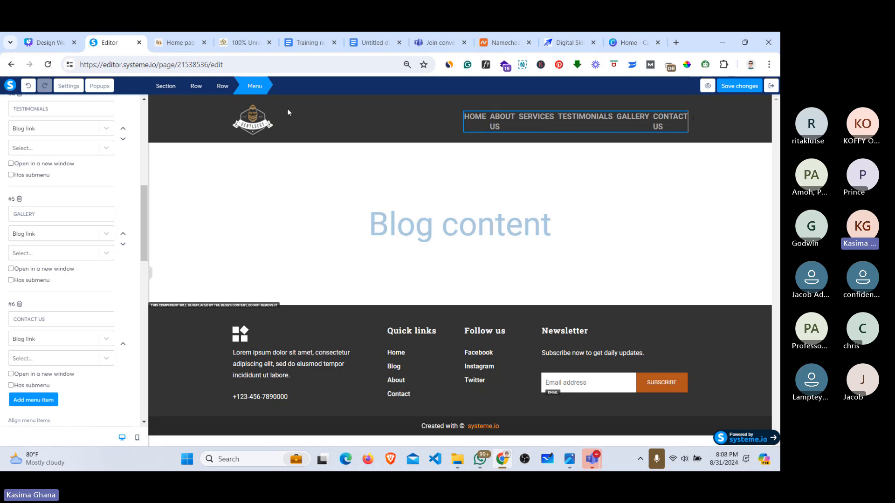
Step: Drag the logo/menu column divider left so all six items fit on one line, then save
{"action": "left_click", "coordinate": [273, 109]}
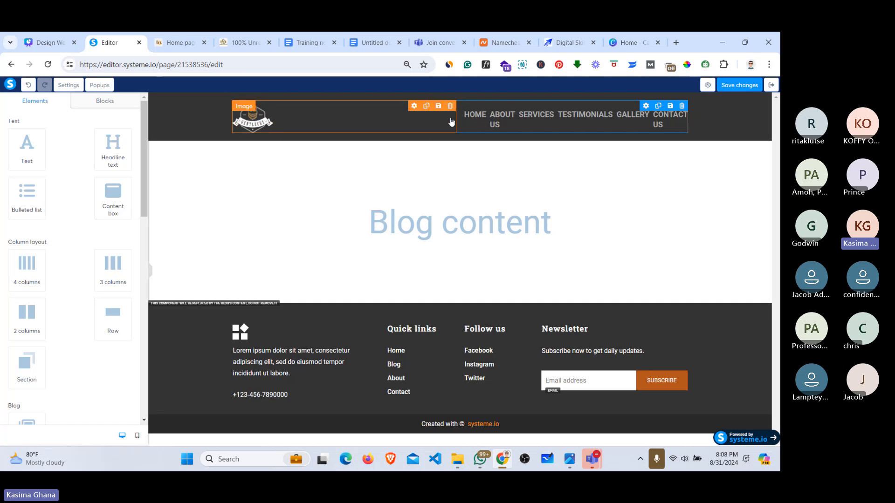
{"action": "left_click_drag", "start_coordinate": [459, 117], "coordinate": [354, 120]}
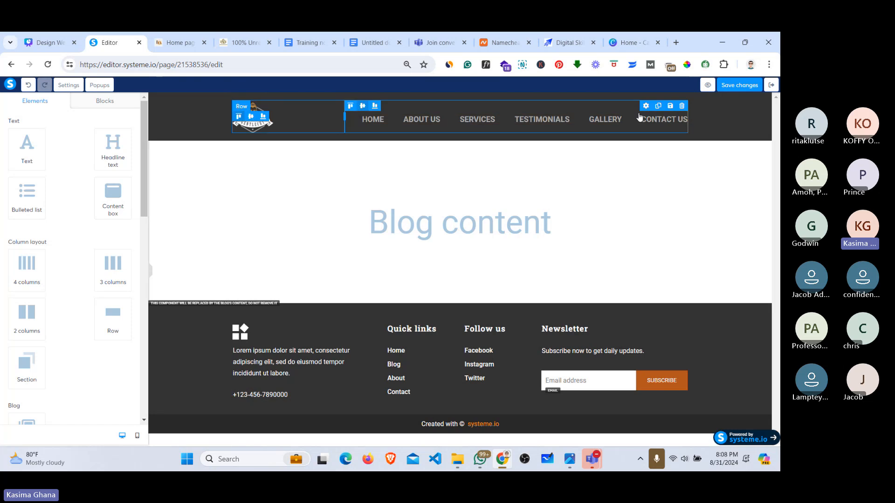
{"action": "left_click", "coordinate": [733, 89]}
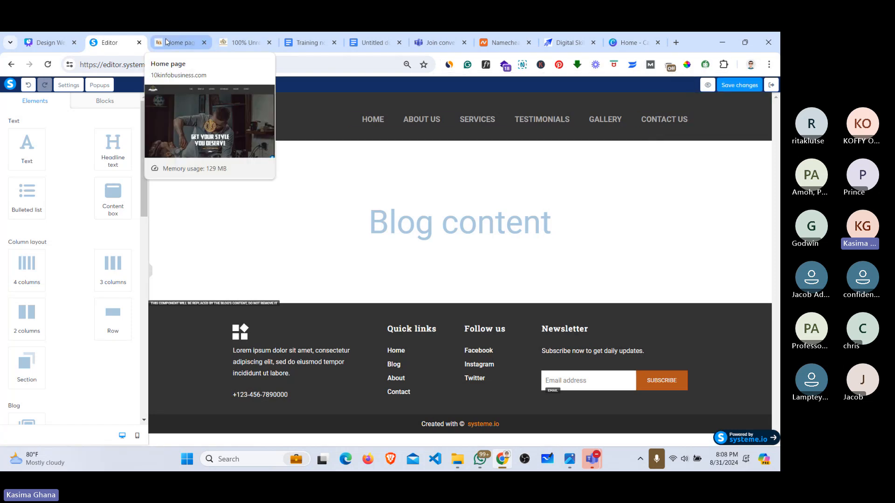
Step: Enable the WhatFont extension and bring the saloon reference homepage back into view
{"action": "left_click", "coordinate": [208, 44]}
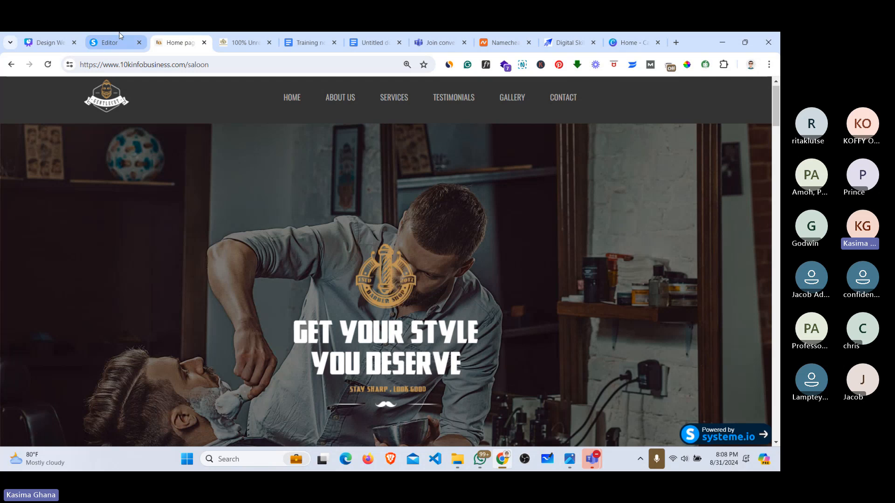
{"action": "left_click", "coordinate": [107, 43]}
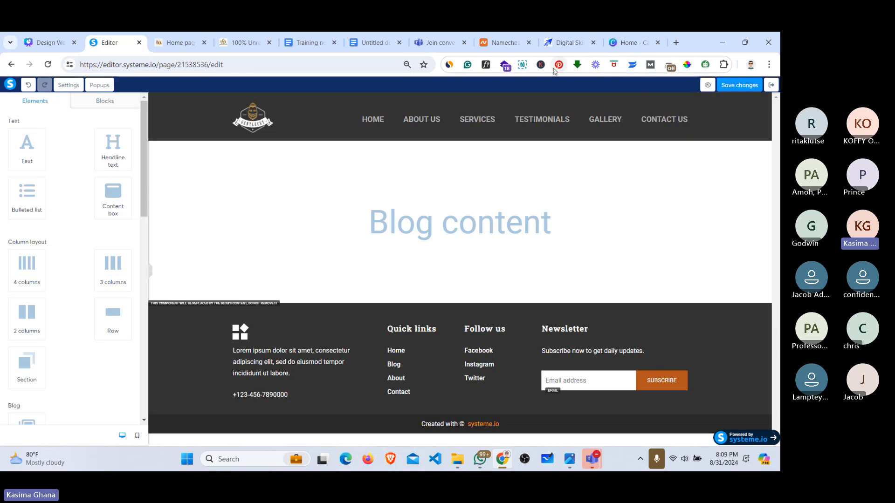
{"action": "left_click", "coordinate": [484, 68]}
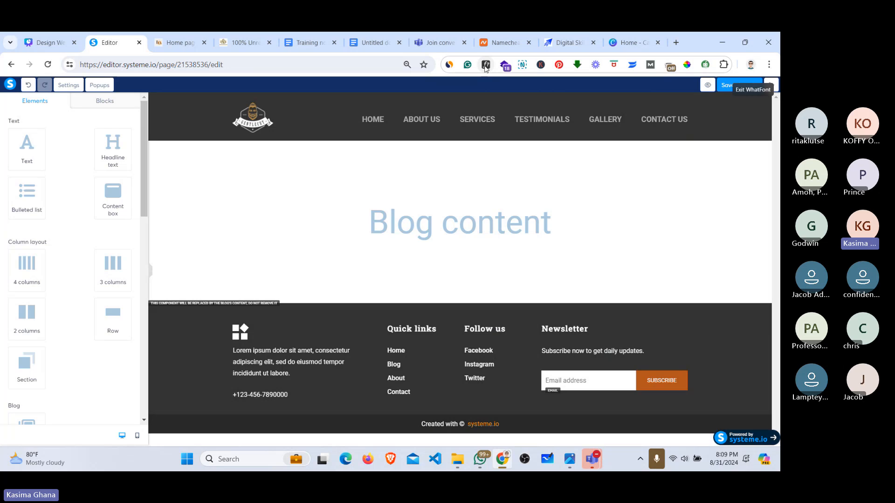
{"action": "left_click", "coordinate": [194, 43]}
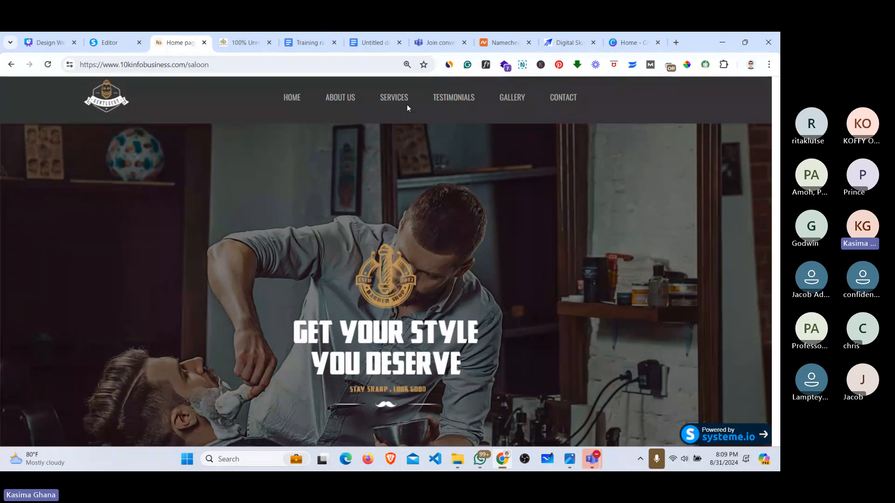
Step: Inspect the saloon site's TESTIMONIALS menu link font with WhatFont
{"action": "left_click", "coordinate": [486, 66]}
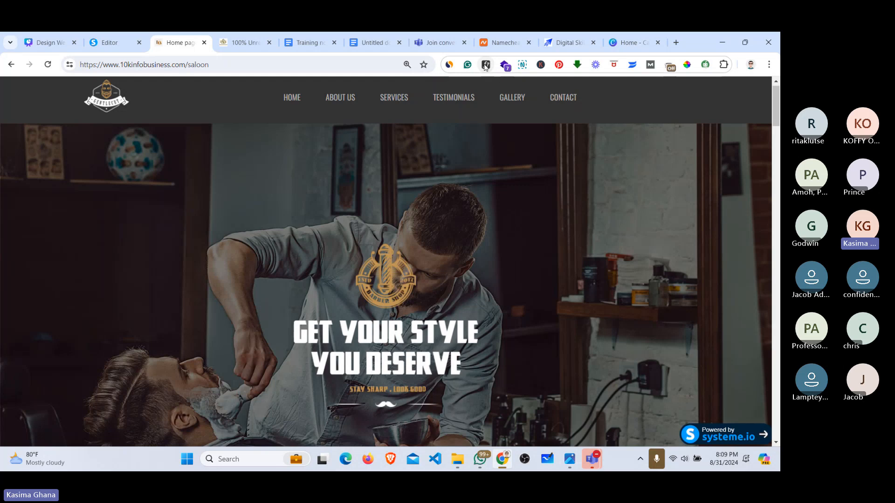
{"action": "left_click", "coordinate": [455, 100]}
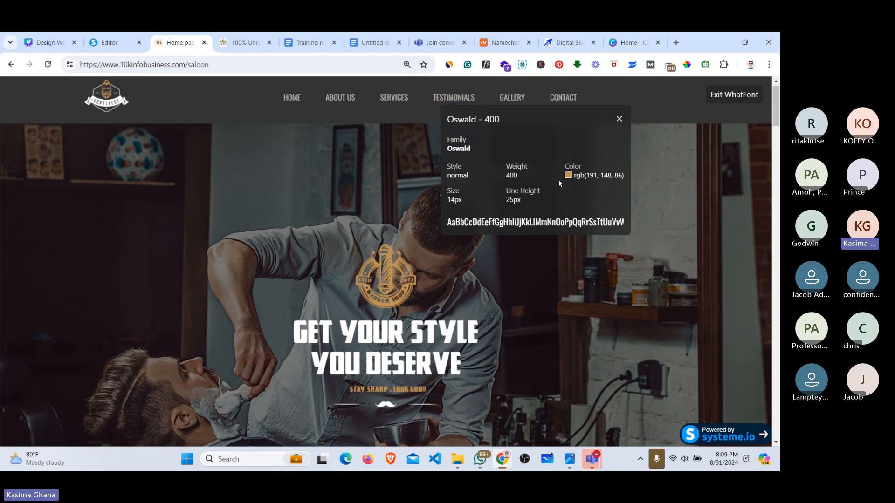
{"action": "mouse_move", "coordinate": [591, 174]}
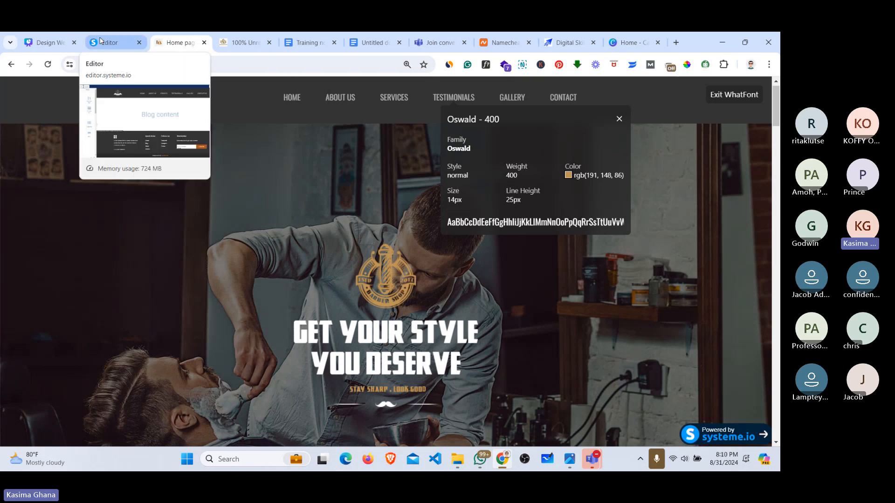
Step: Confirm the blog header's HOME menu item uses Roboto 400, then turn WhatFont off
{"action": "left_click", "coordinate": [101, 41]}
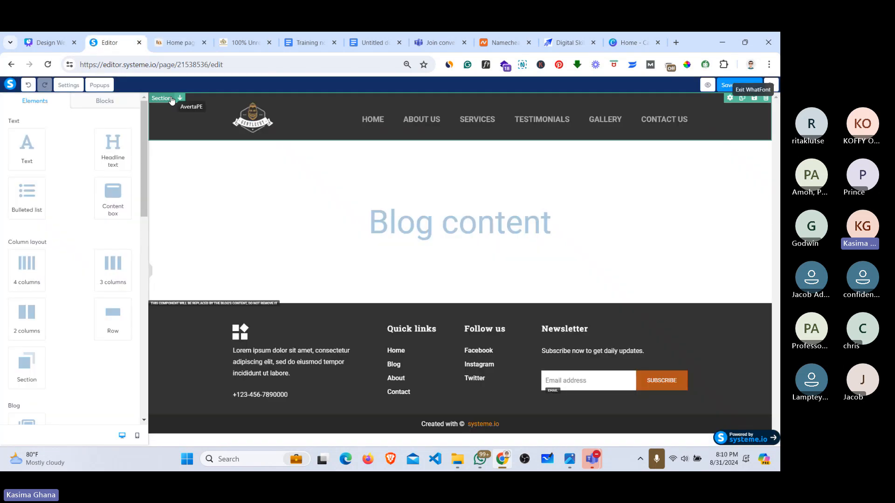
{"action": "left_click", "coordinate": [399, 122]}
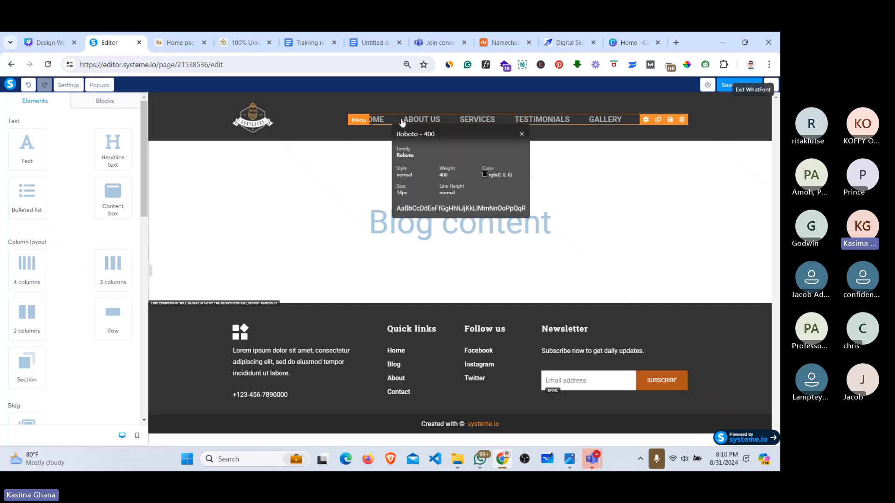
{"action": "left_click", "coordinate": [378, 123]}
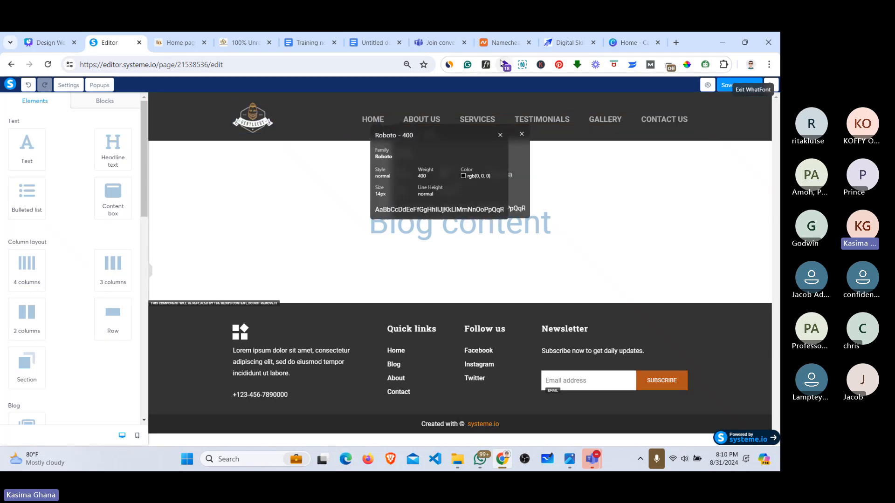
{"action": "left_click", "coordinate": [485, 66]}
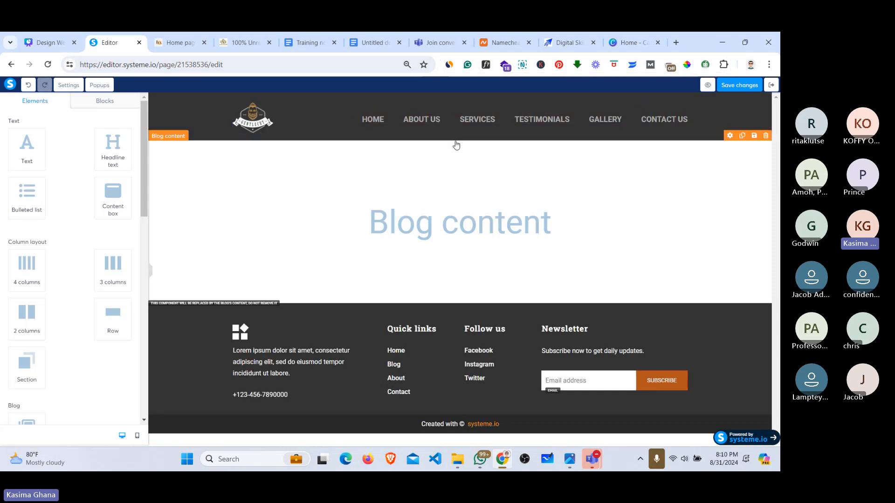
Step: Lower the header menu font size from 19 to 14
{"action": "left_click", "coordinate": [414, 119]}
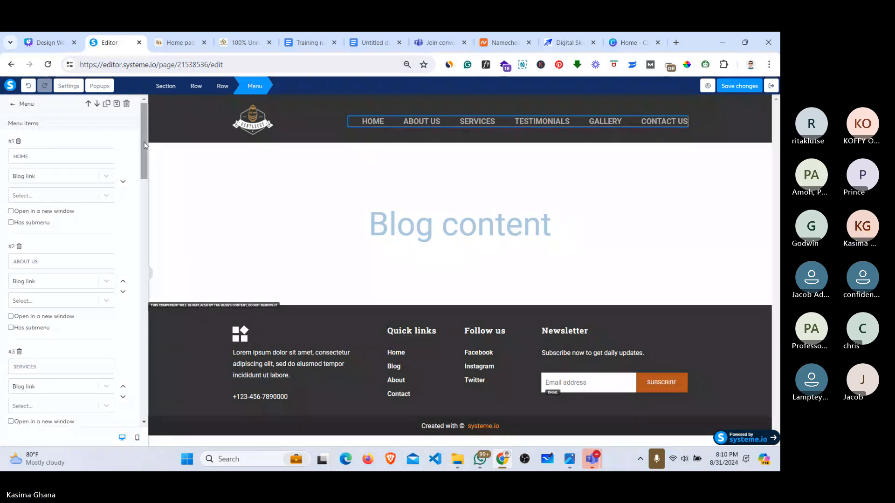
{"action": "scroll", "coordinate": [135, 210], "scroll_direction": "down", "scroll_amount": 10}
{"action": "scroll", "coordinate": [136, 259], "scroll_direction": "down", "scroll_amount": 3}
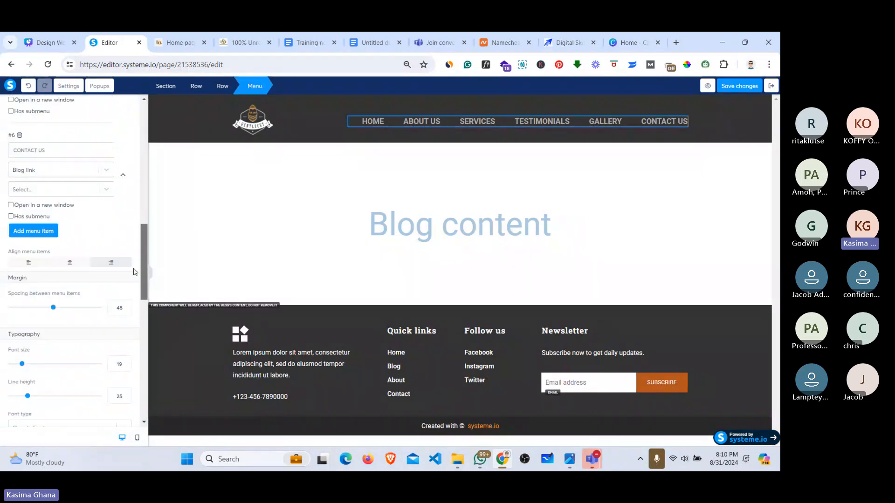
{"action": "scroll", "coordinate": [137, 268], "scroll_direction": "down", "scroll_amount": 3}
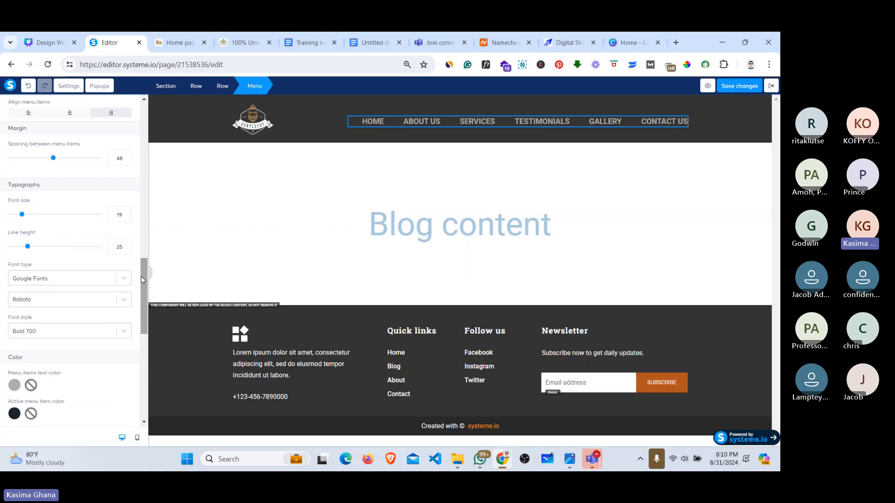
{"action": "left_click", "coordinate": [126, 217]}
{"action": "left_click", "coordinate": [126, 217]}
{"action": "left_click", "coordinate": [126, 217]}
{"action": "left_click", "coordinate": [126, 217]}
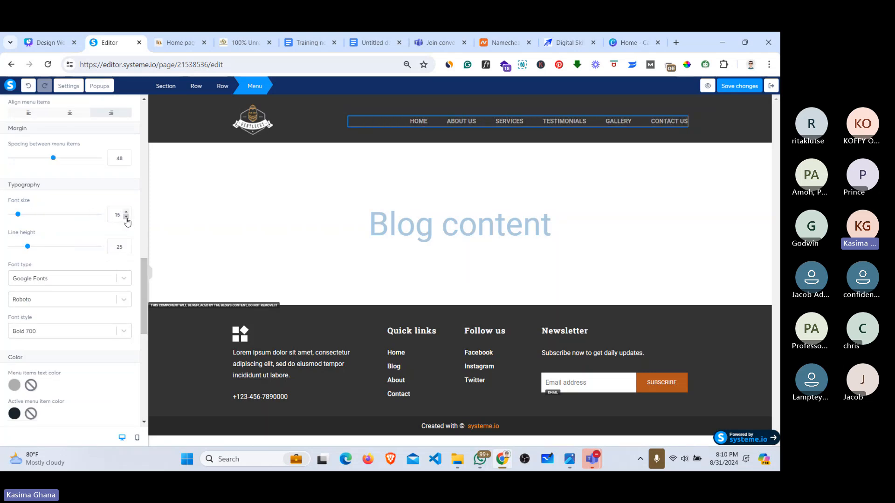
{"action": "left_click", "coordinate": [126, 217]}
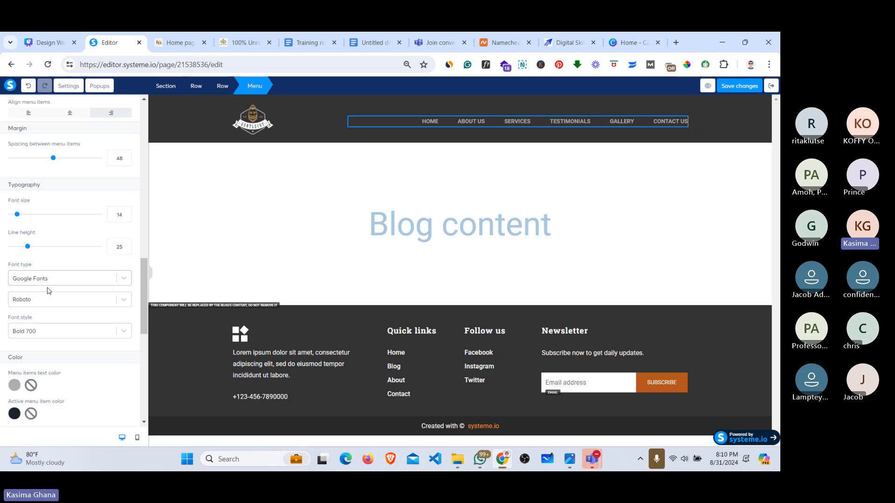
Step: Set the header menu font to Oswald and save the layout
{"action": "left_click", "coordinate": [40, 301]}
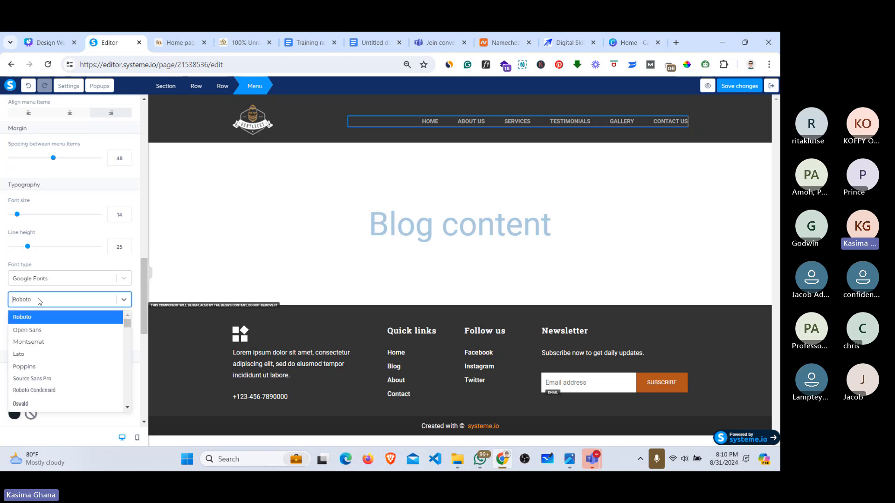
{"action": "type", "text": "O"}
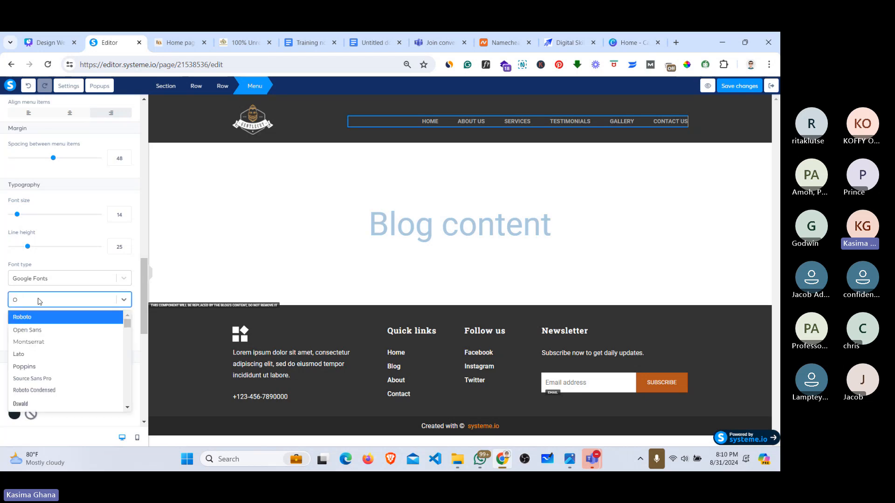
{"action": "left_click", "coordinate": [27, 405]}
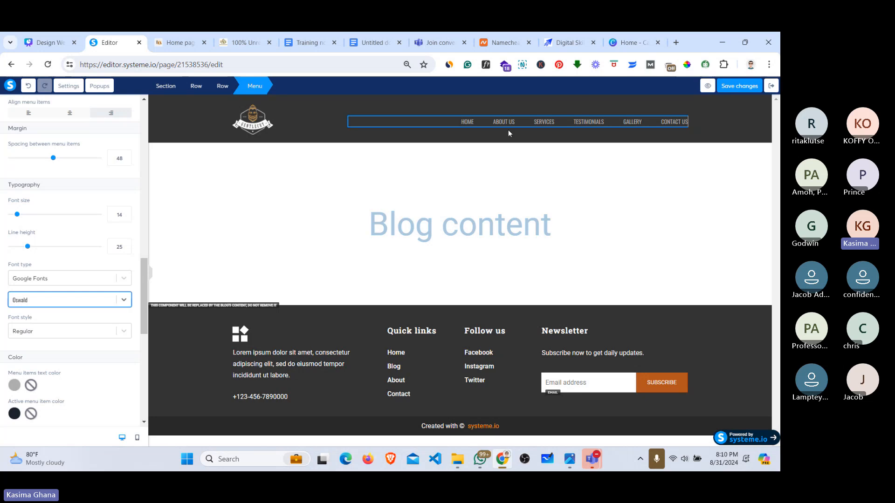
{"action": "left_click", "coordinate": [749, 87]}
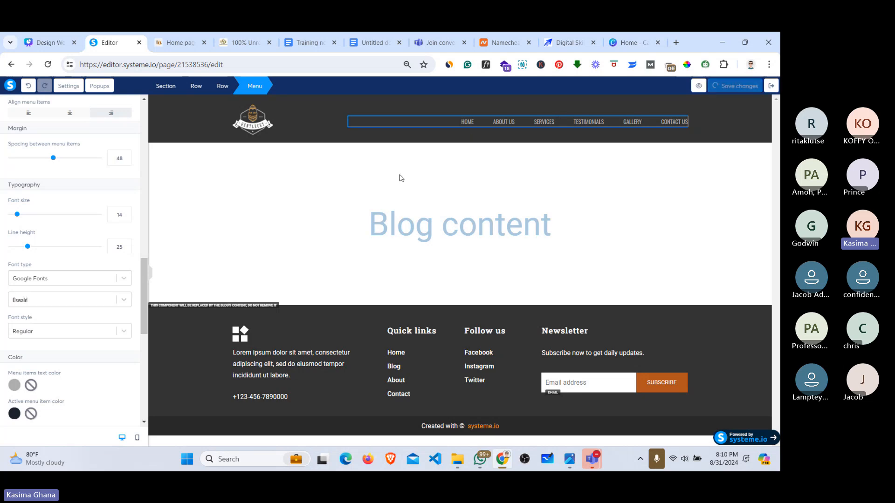
{"action": "scroll", "coordinate": [145, 285], "scroll_direction": "down", "scroll_amount": 2}
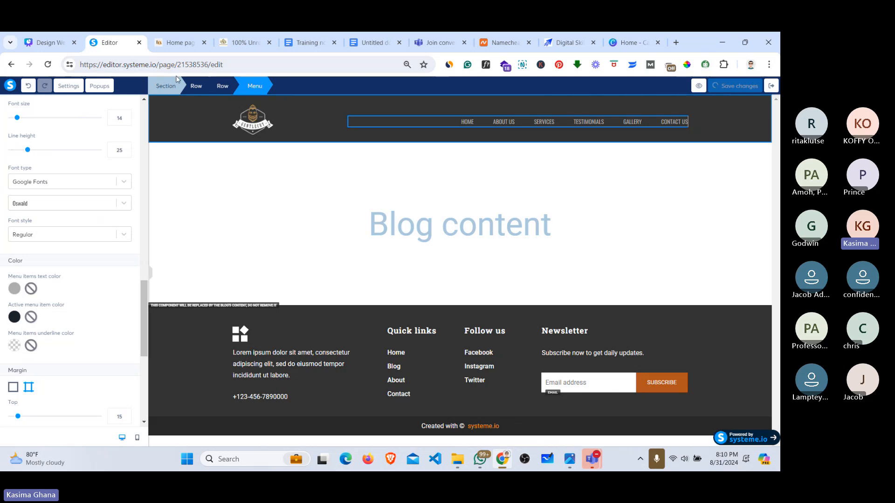
{"action": "left_click", "coordinate": [170, 50]}
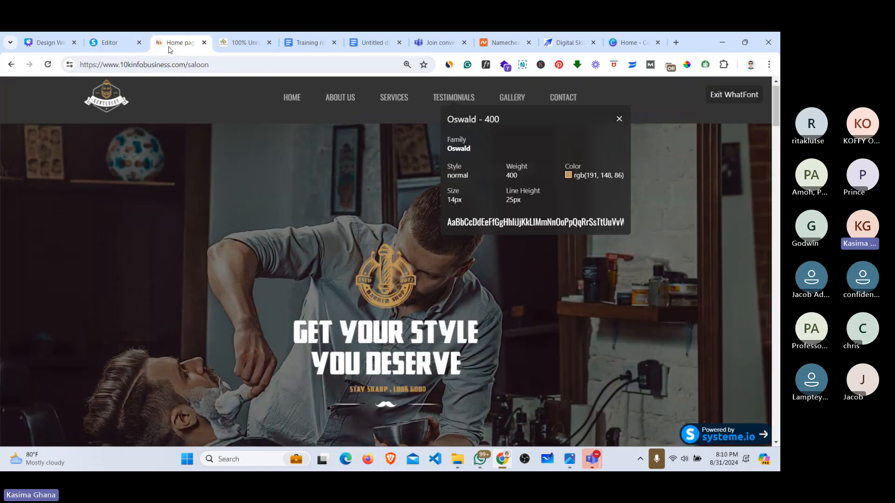
Step: Close the Oswald font details and turn off WhatFont inspection on the reference site
{"action": "left_click", "coordinate": [619, 120]}
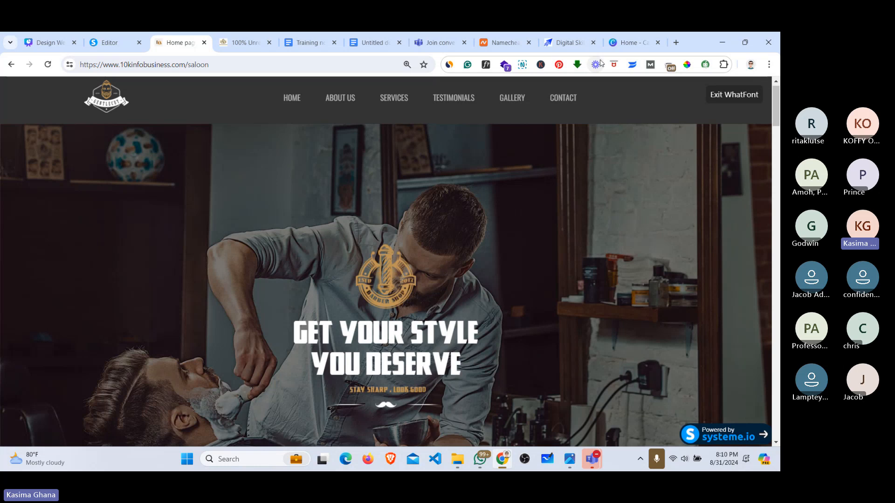
{"action": "left_click", "coordinate": [487, 66]}
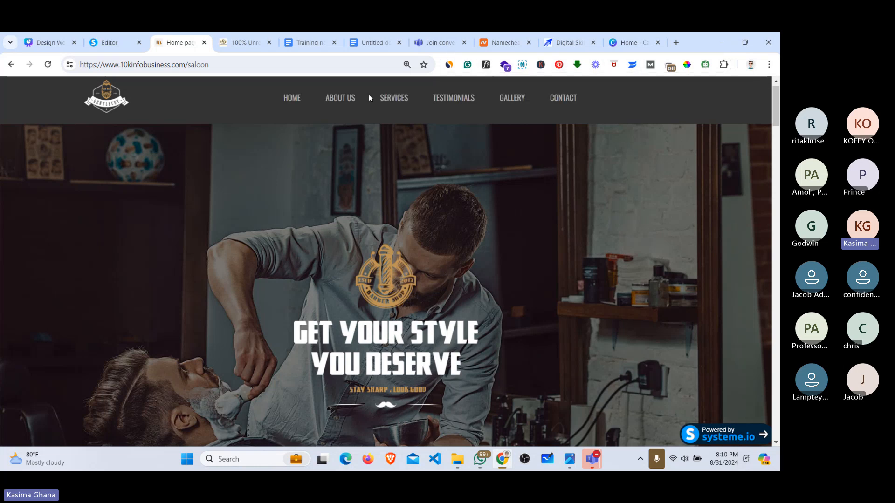
{"action": "mouse_move", "coordinate": [396, 97]}
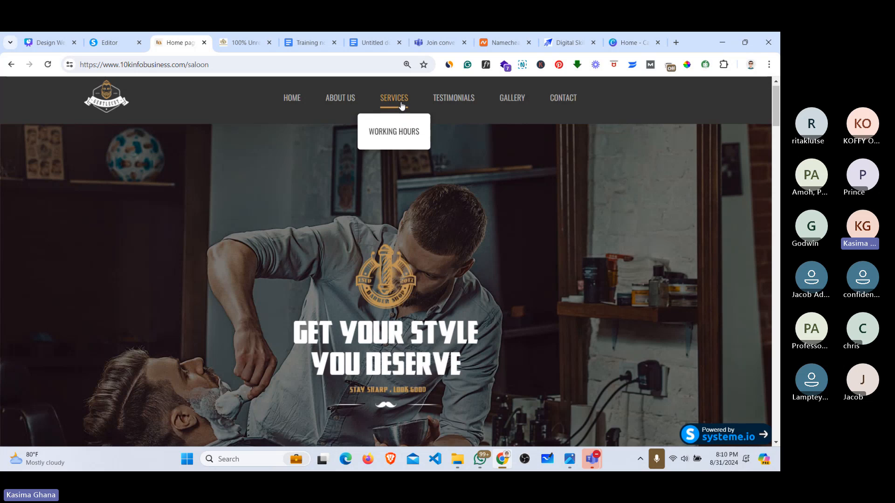
{"action": "left_click", "coordinate": [396, 134]}
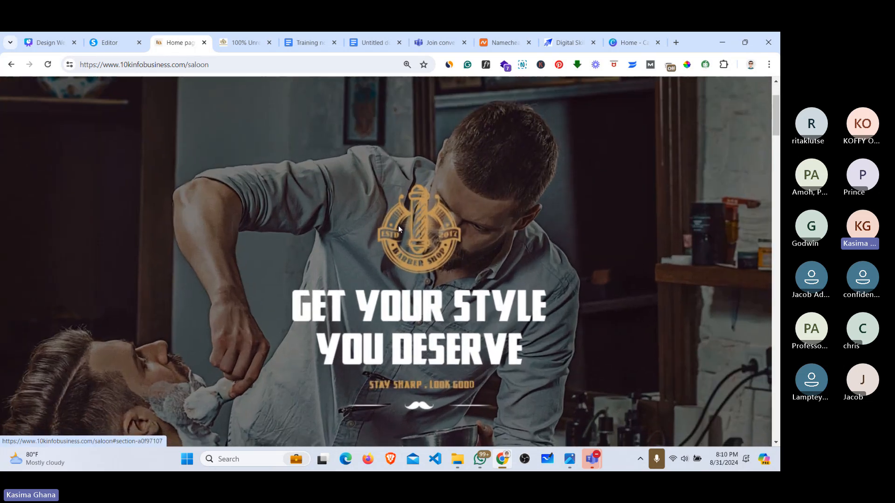
Step: Sample the barber-shop logo's gold colour #BF9456 with the ColorPick Eyedropper
{"action": "left_click", "coordinate": [686, 65]}
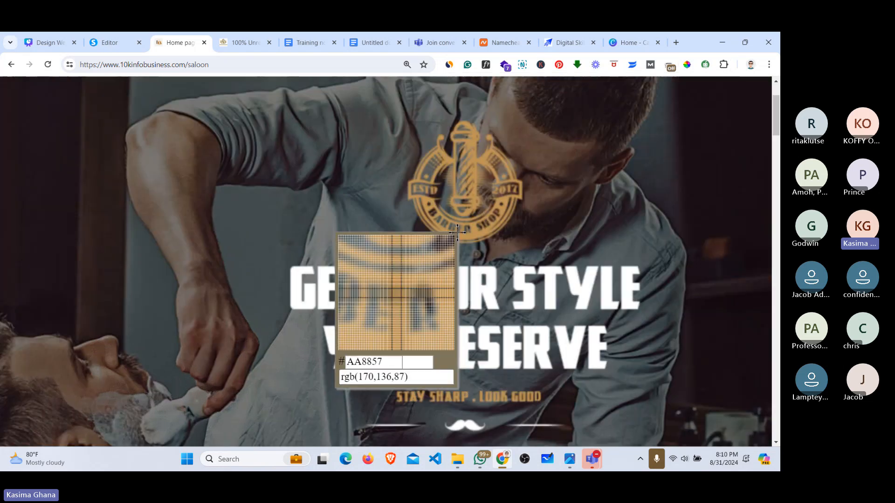
{"action": "left_click", "coordinate": [474, 230]}
{"action": "key", "text": "ctrl+c"}
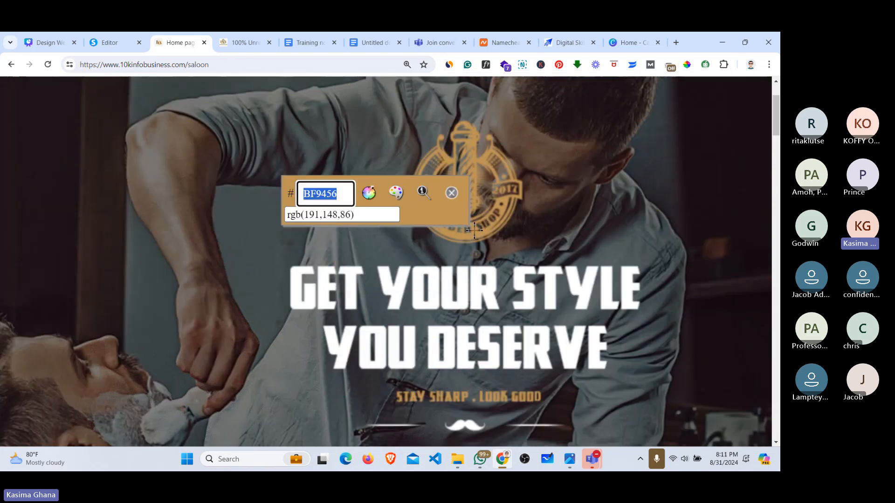
{"action": "left_click", "coordinate": [451, 194]}
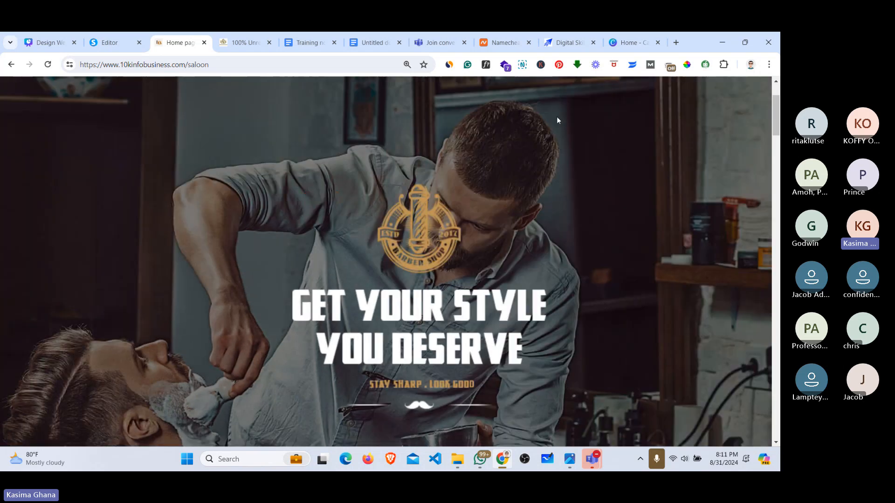
Step: Set the header menu's active item colour to gold BF9456, save it to your colours, and save the layout
{"action": "left_click", "coordinate": [117, 43]}
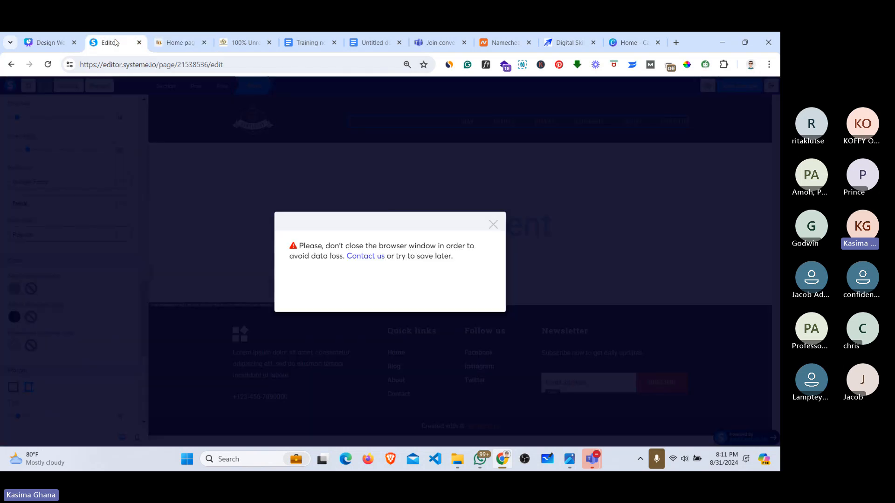
{"action": "left_click", "coordinate": [493, 225]}
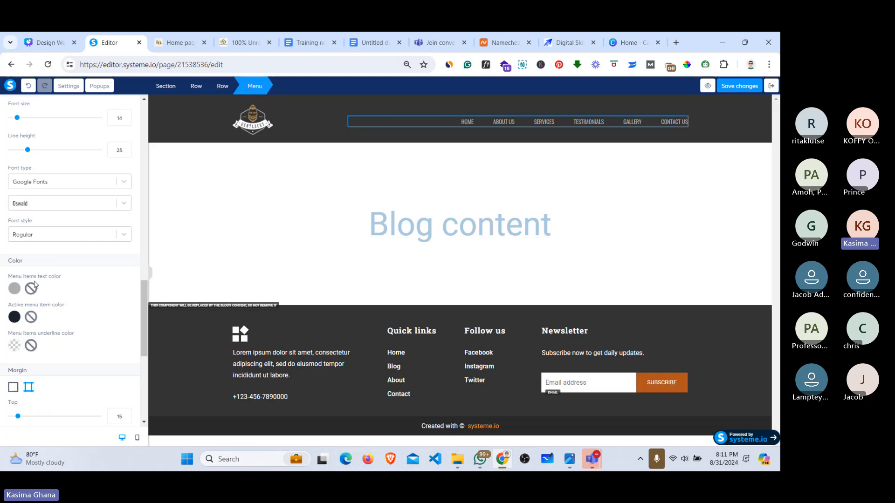
{"action": "left_click_drag", "start_coordinate": [139, 299], "coordinate": [141, 309]}
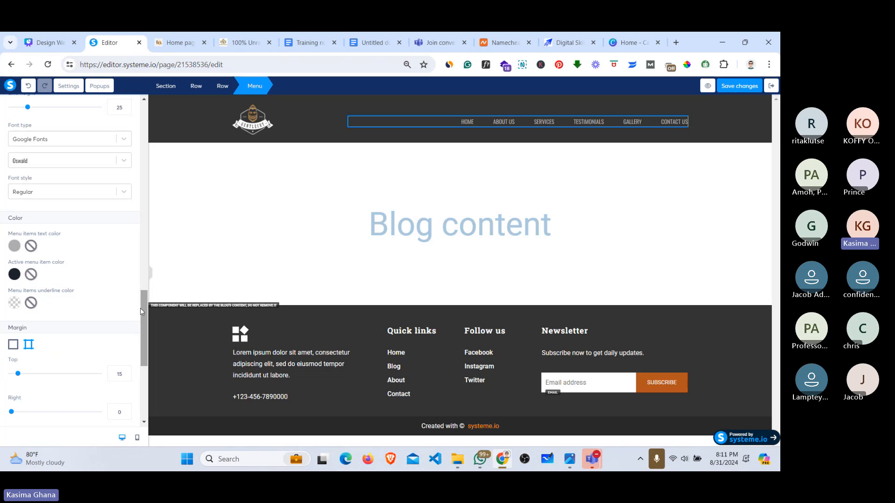
{"action": "left_click", "coordinate": [15, 275]}
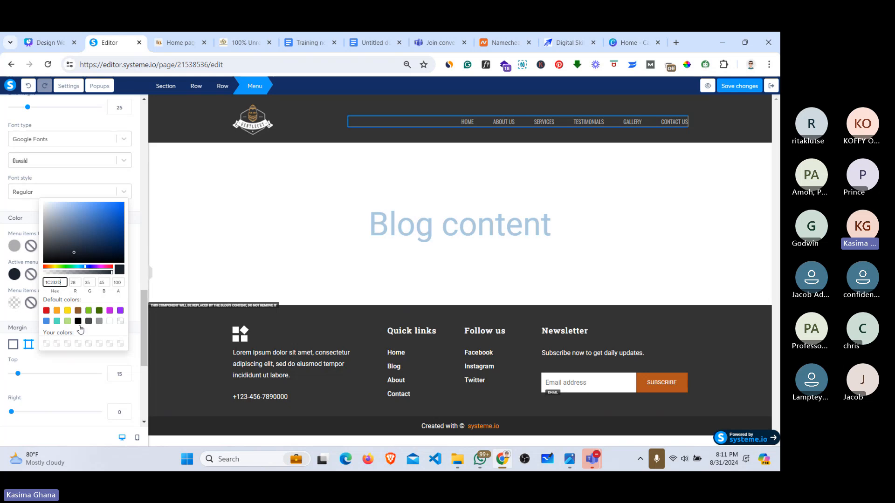
{"action": "left_click", "coordinate": [75, 372]}
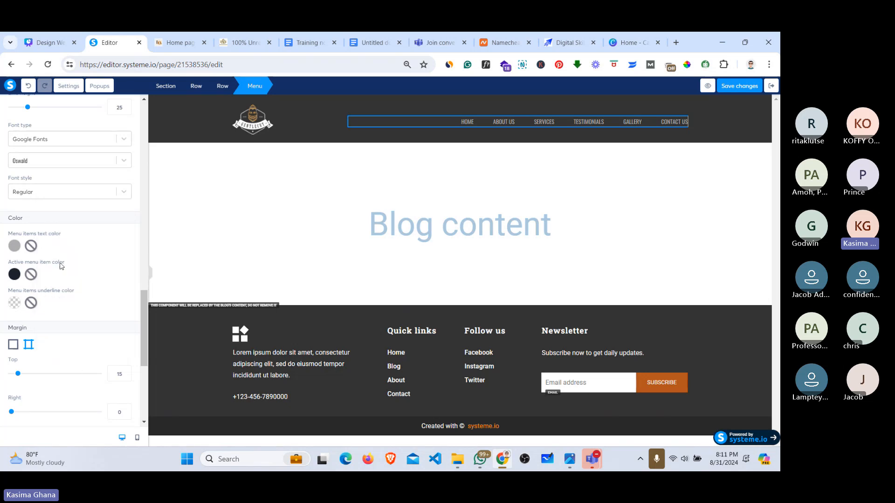
{"action": "left_click", "coordinate": [16, 275]}
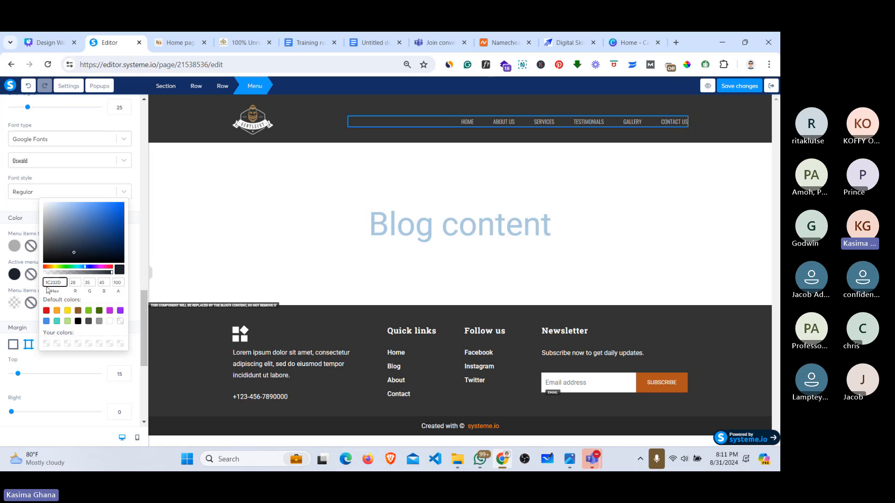
{"action": "left_click", "coordinate": [48, 289]}
{"action": "double_click", "coordinate": [48, 289]}
{"action": "left_click", "coordinate": [51, 283]}
{"action": "double_click", "coordinate": [51, 283]}
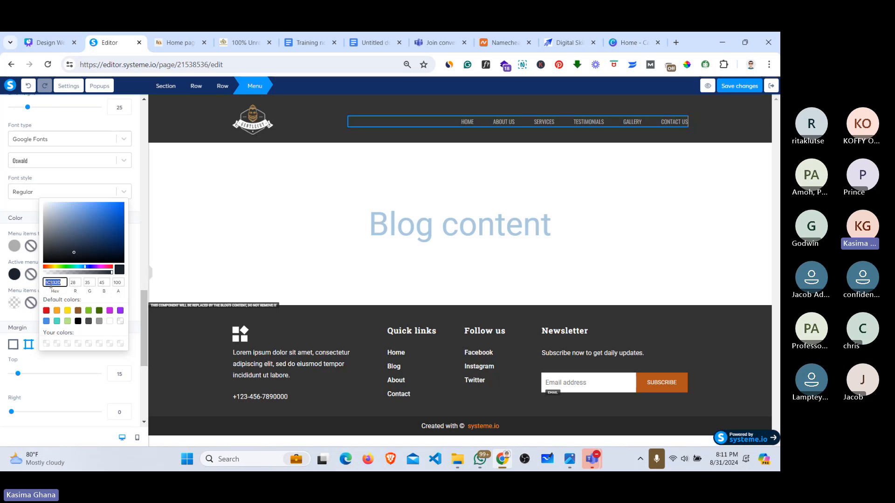
{"action": "key", "text": "ctrl+v"}
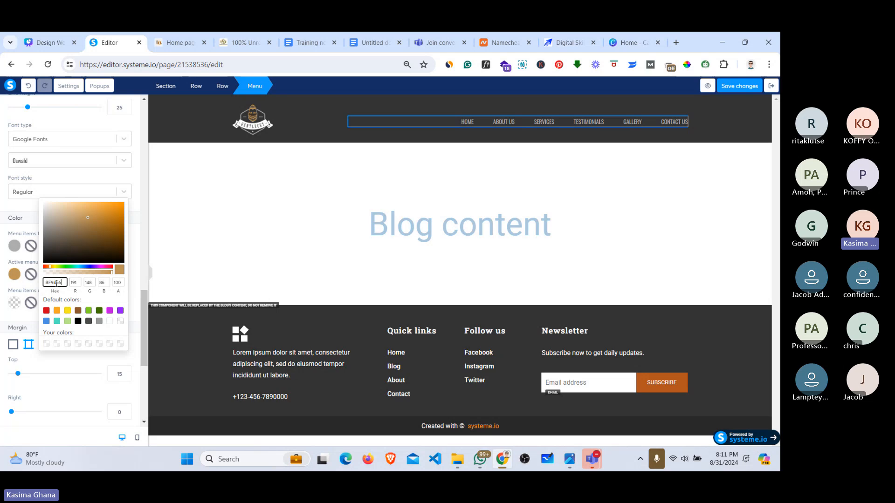
{"action": "left_click", "coordinate": [47, 345]}
{"action": "left_click", "coordinate": [136, 242]}
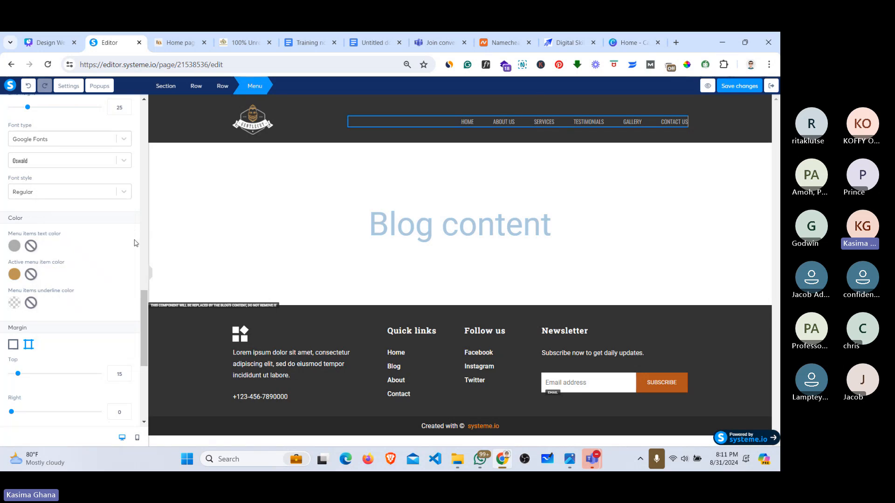
{"action": "left_click", "coordinate": [731, 86]}
Step: Show the Gentlecut saloon reference site's home page header again
{"action": "left_click", "coordinate": [202, 36]}
{"action": "scroll", "coordinate": [590, 134], "scroll_direction": "up", "scroll_amount": 3}
{"action": "mouse_move", "coordinate": [408, 122]}
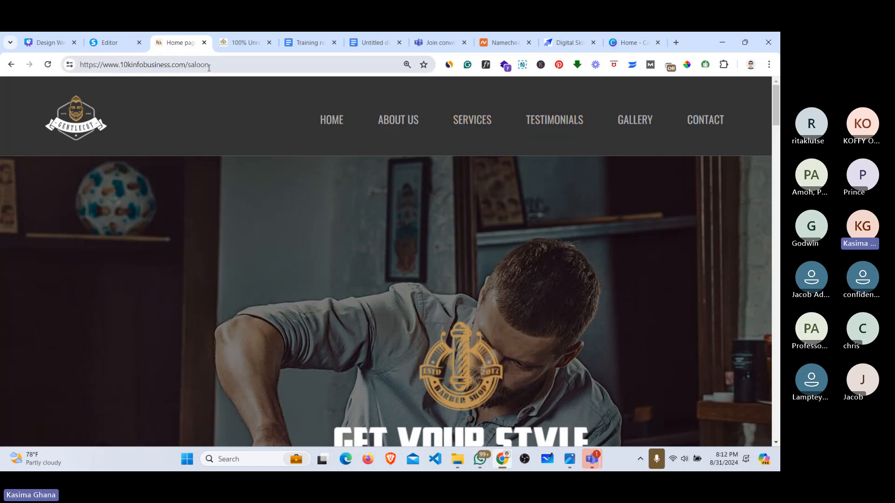
Step: Set the menu items underline colour to the saved gold BF9456
{"action": "left_click", "coordinate": [109, 42]}
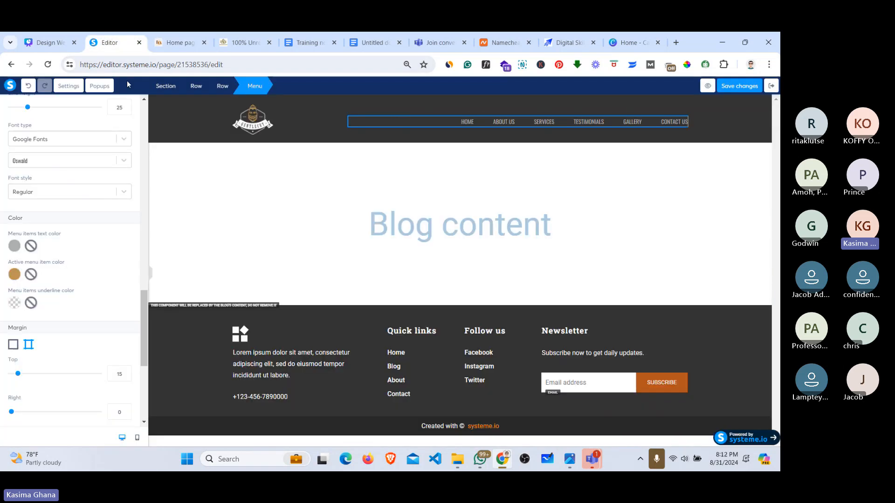
{"action": "left_click", "coordinate": [14, 303]}
{"action": "left_click", "coordinate": [25, 311]}
{"action": "left_click", "coordinate": [13, 303]}
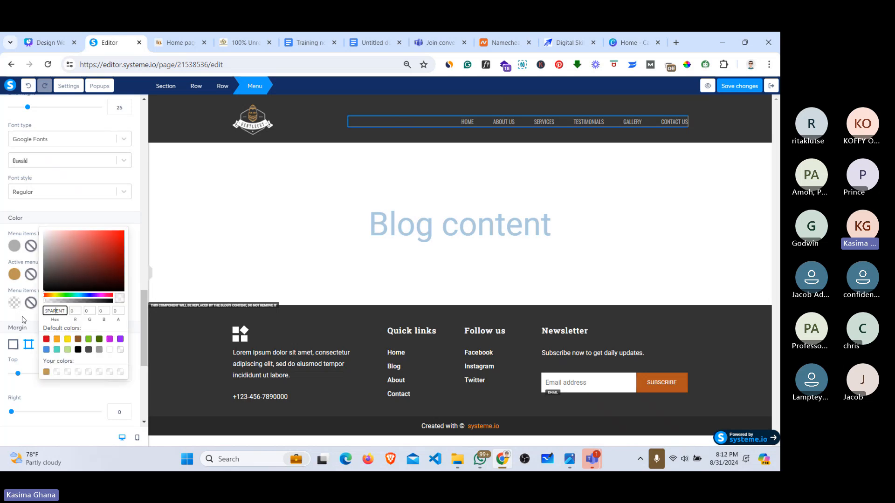
{"action": "left_click", "coordinate": [16, 306]}
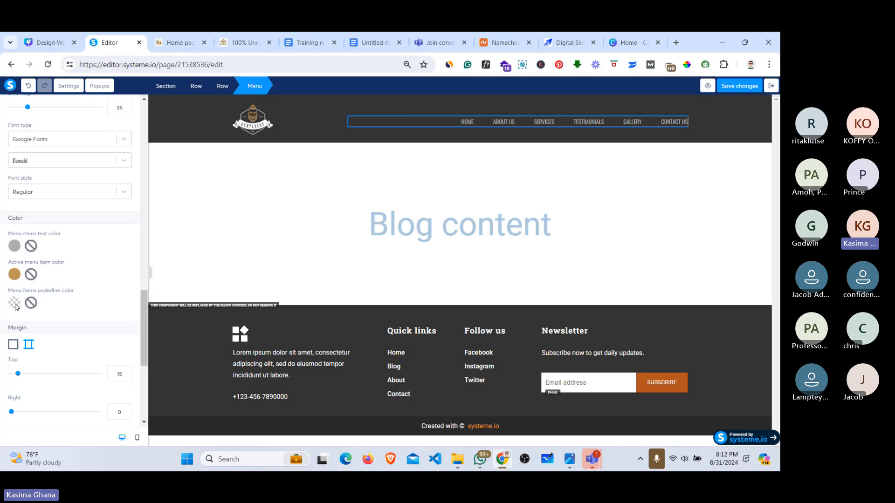
{"action": "left_click", "coordinate": [16, 306]}
{"action": "left_click", "coordinate": [46, 371]}
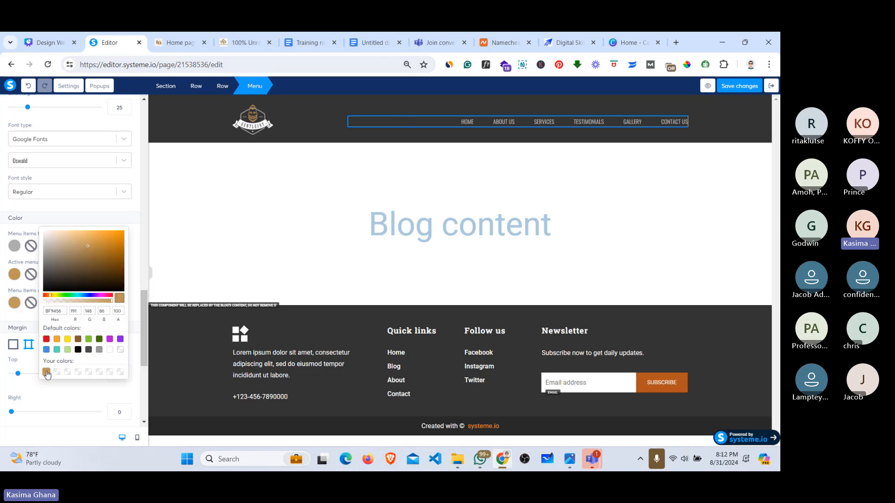
Step: Save the blog layout changes and bring up the Website Design Masterclass Teams meeting
{"action": "left_click", "coordinate": [733, 86]}
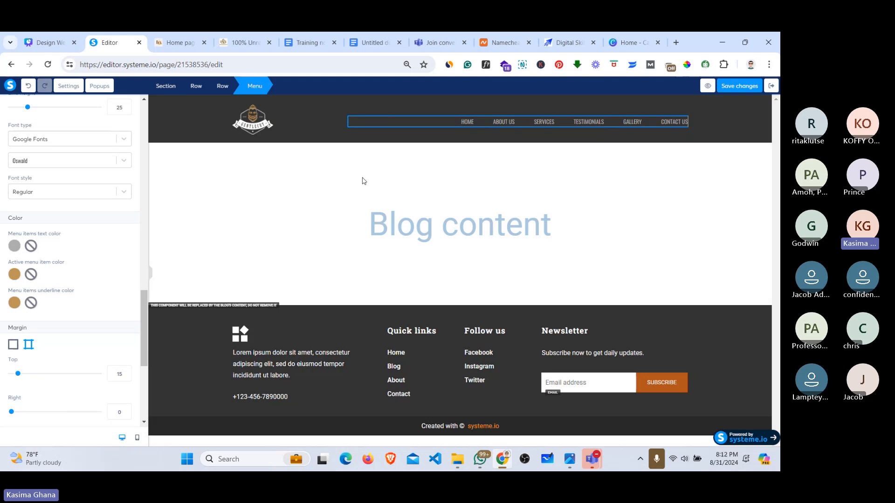
{"action": "left_click", "coordinate": [741, 87]}
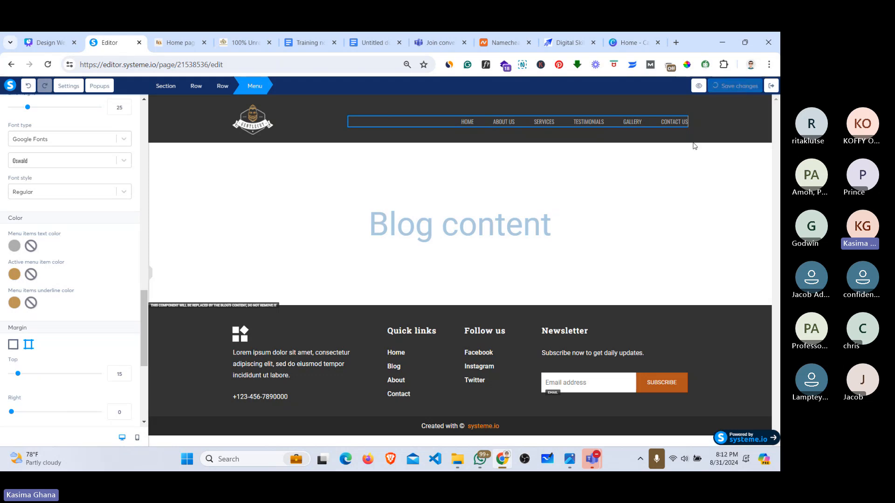
{"action": "left_click", "coordinate": [588, 459]}
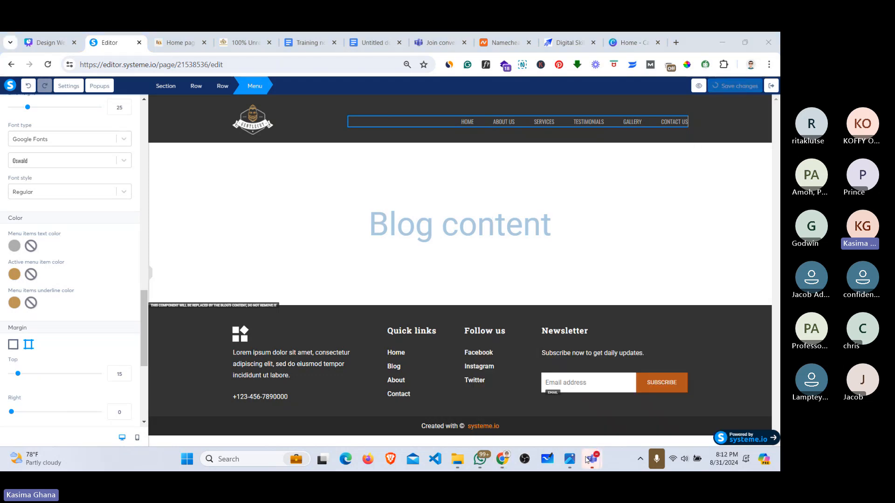
{"action": "left_click", "coordinate": [588, 459]}
Step: View the meeting lobby in the Website Design Masterclass Teams window
{"action": "left_click", "coordinate": [578, 392]}
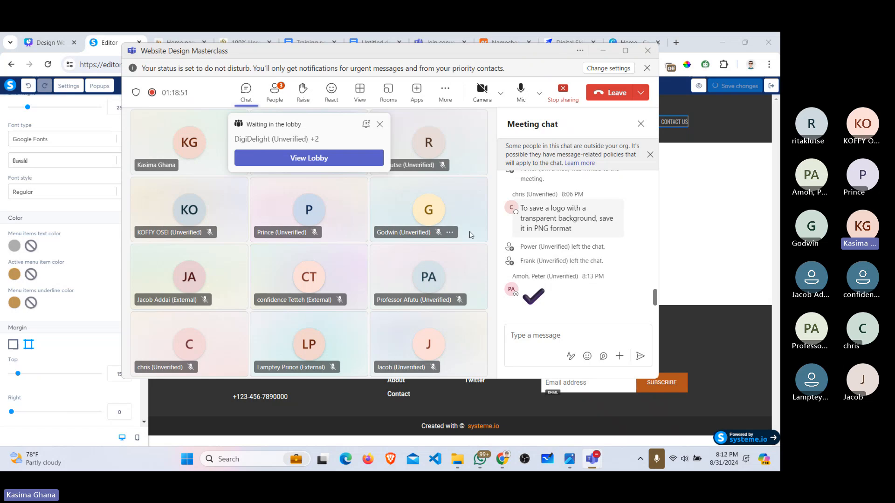
{"action": "left_click", "coordinate": [330, 158]}
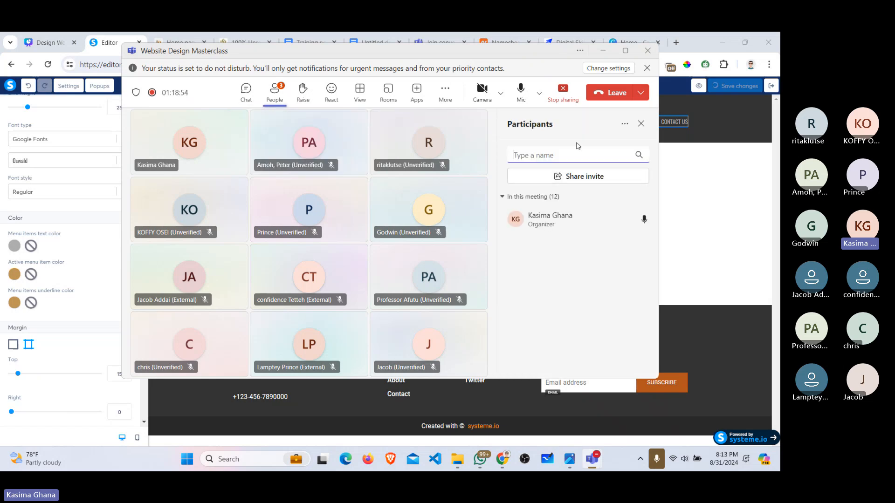
{"action": "left_click", "coordinate": [602, 51]}
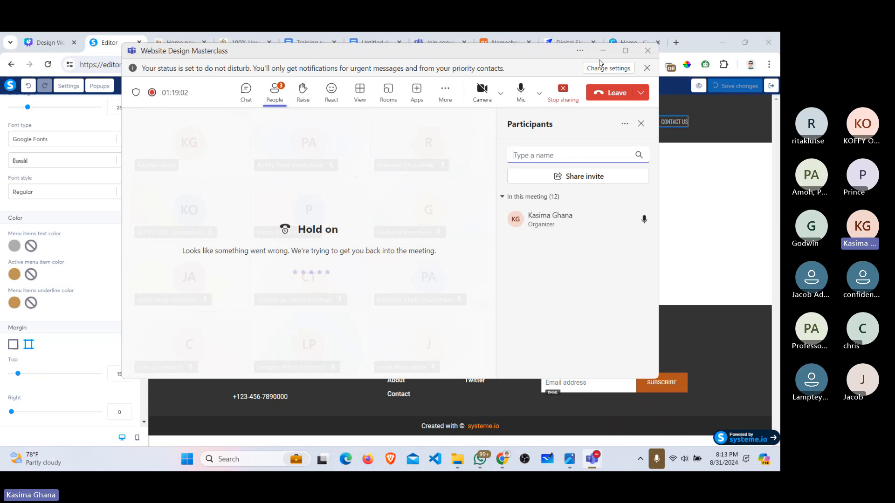
{"action": "left_click", "coordinate": [603, 50]}
{"action": "left_click", "coordinate": [603, 51]}
{"action": "left_click", "coordinate": [602, 50]}
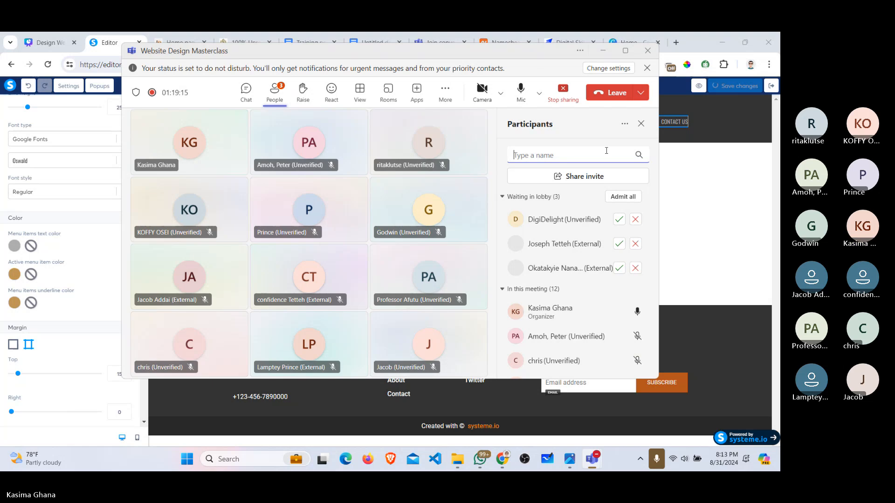
Step: Admit the three people waiting in the lobby and minimise the Teams window
{"action": "left_click", "coordinate": [617, 220]}
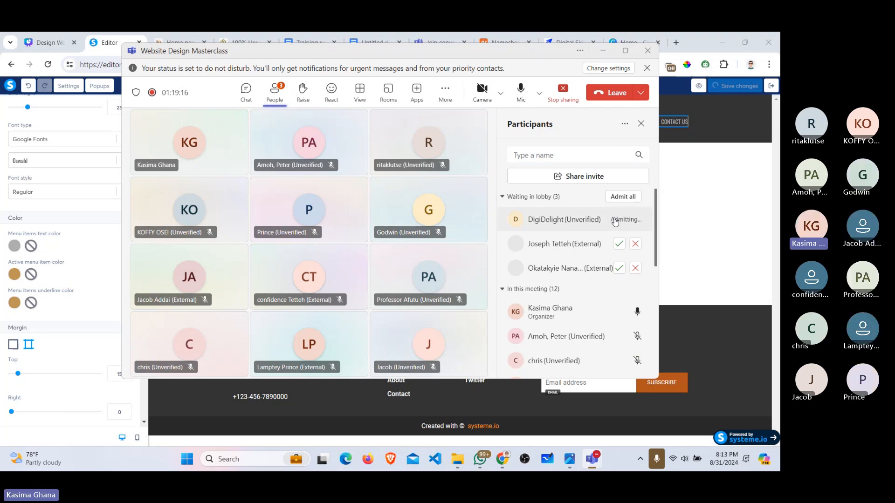
{"action": "left_click", "coordinate": [618, 244]}
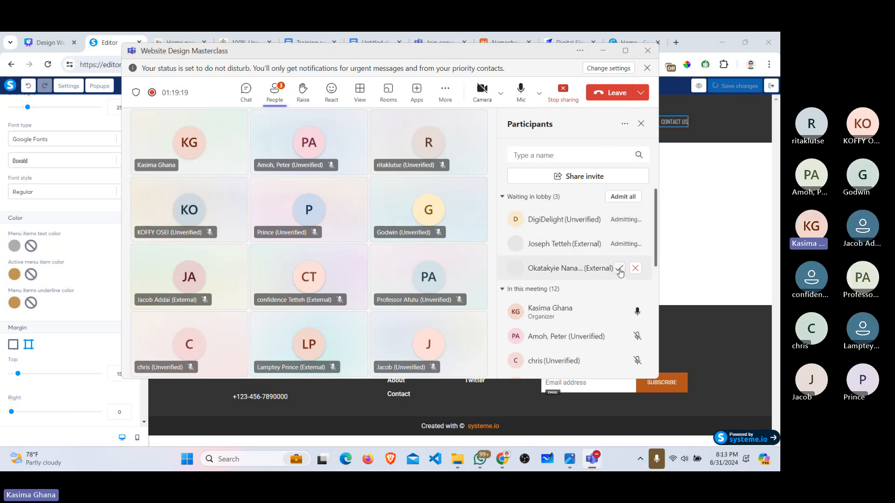
{"action": "left_click", "coordinate": [619, 268]}
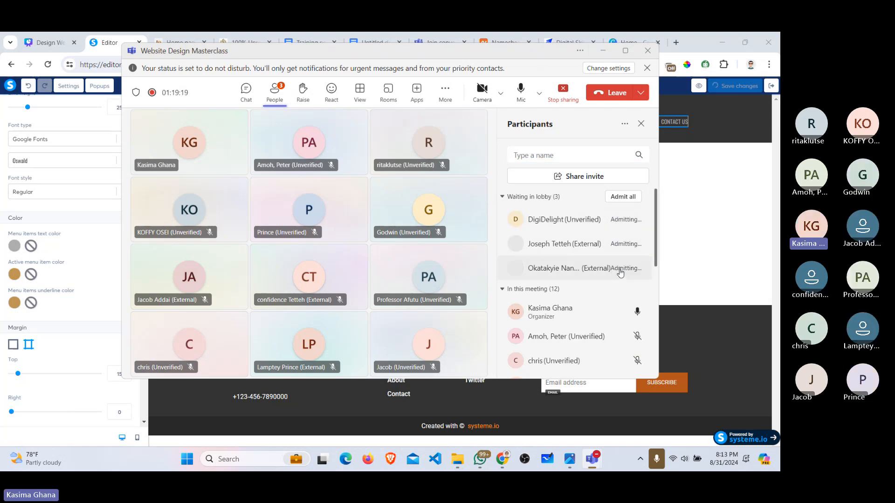
{"action": "left_click", "coordinate": [602, 50]}
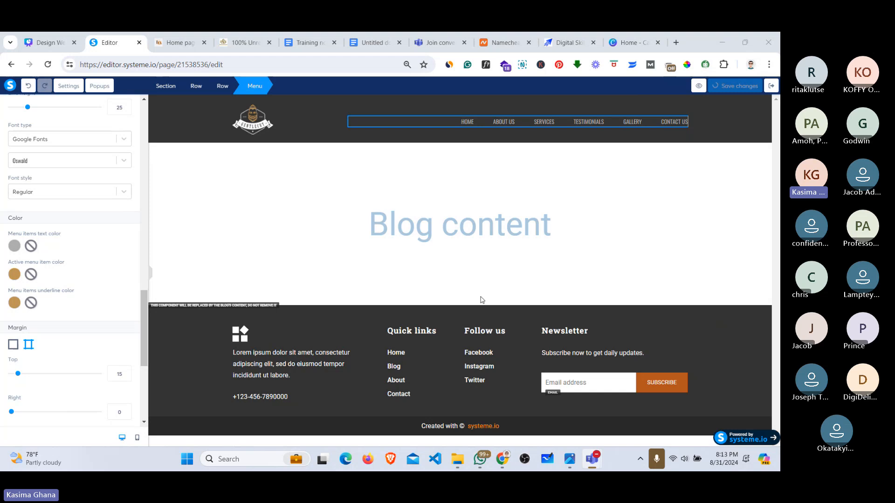
{"action": "left_click", "coordinate": [472, 321]}
{"action": "left_click", "coordinate": [471, 319]}
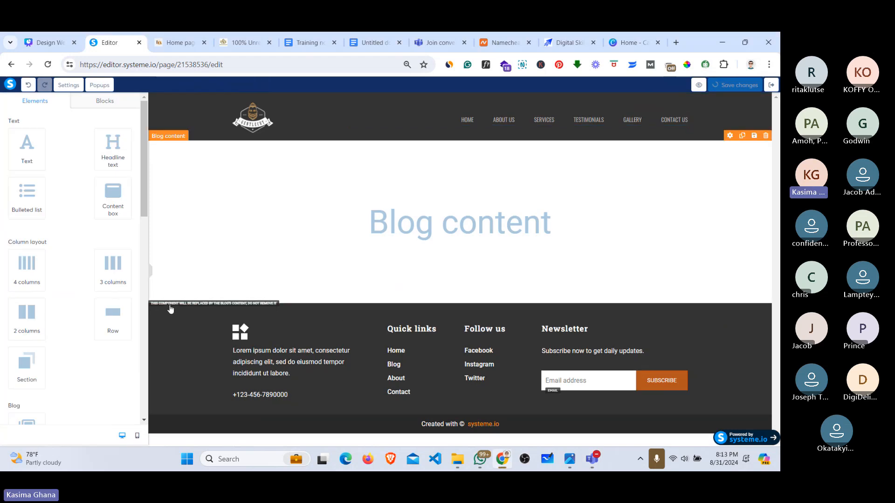
{"action": "left_click", "coordinate": [171, 290]}
{"action": "left_click", "coordinate": [239, 315]}
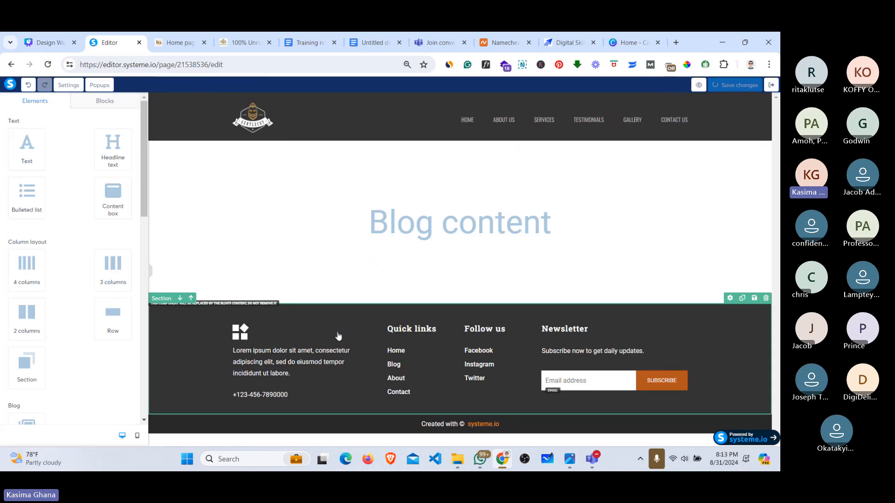
{"action": "left_click", "coordinate": [175, 42]}
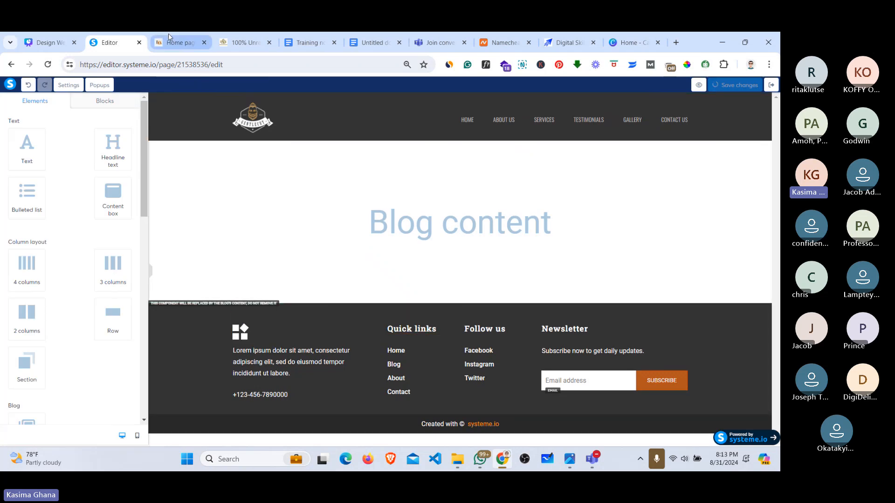
{"action": "scroll", "coordinate": [510, 293], "scroll_direction": "down", "scroll_amount": 5}
{"action": "scroll", "coordinate": [511, 293], "scroll_direction": "down", "scroll_amount": 10}
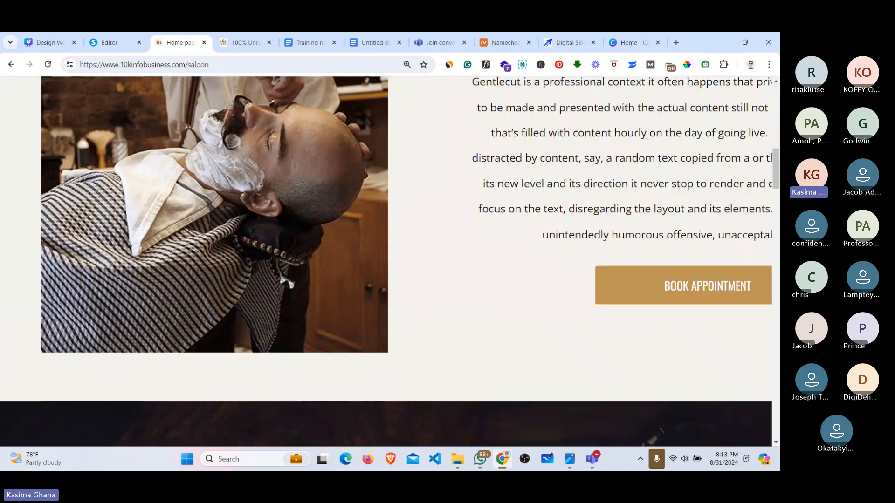
{"action": "scroll", "coordinate": [390, 261], "scroll_direction": "down", "scroll_amount": 10}
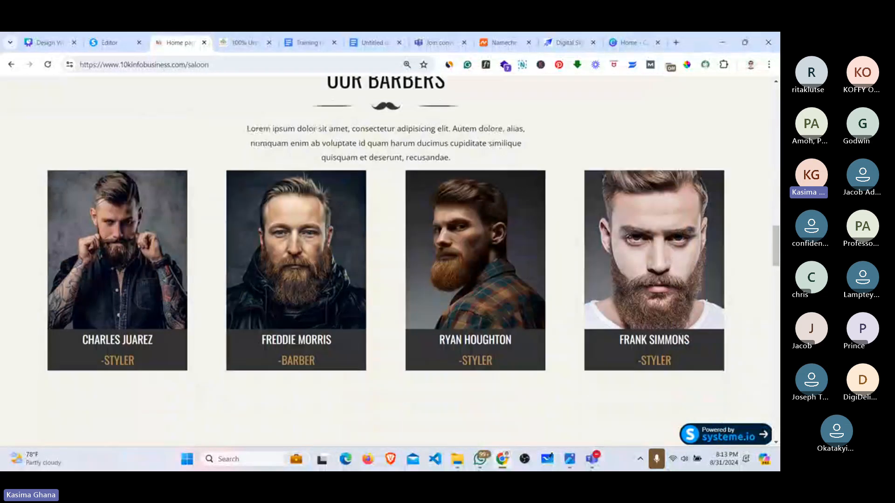
{"action": "scroll", "coordinate": [386, 262], "scroll_direction": "down", "scroll_amount": 10}
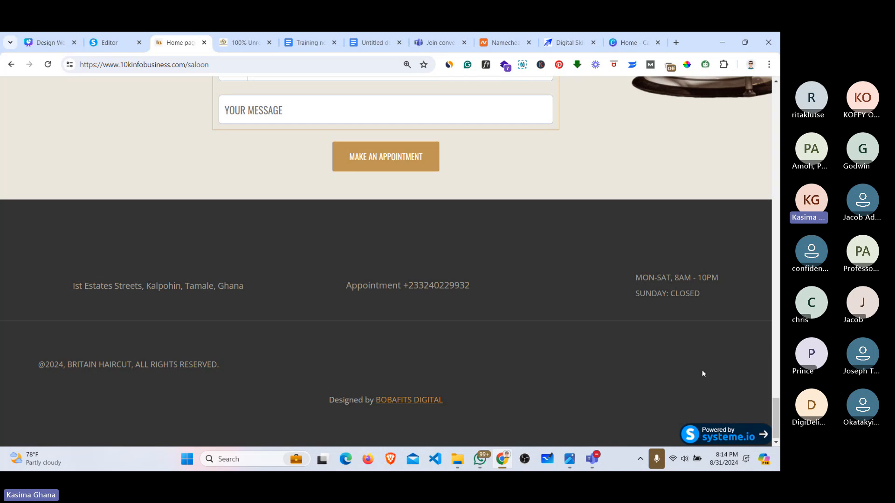
{"action": "scroll", "coordinate": [702, 372], "scroll_direction": "up", "scroll_amount": 1}
{"action": "scroll", "coordinate": [703, 373], "scroll_direction": "down", "scroll_amount": 1}
{"action": "left_click", "coordinate": [47, 64]}
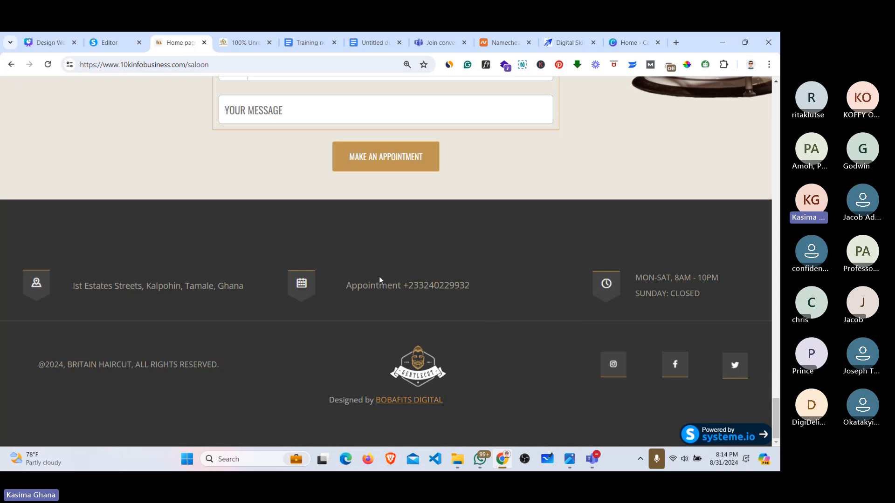
{"action": "left_click", "coordinate": [101, 43]}
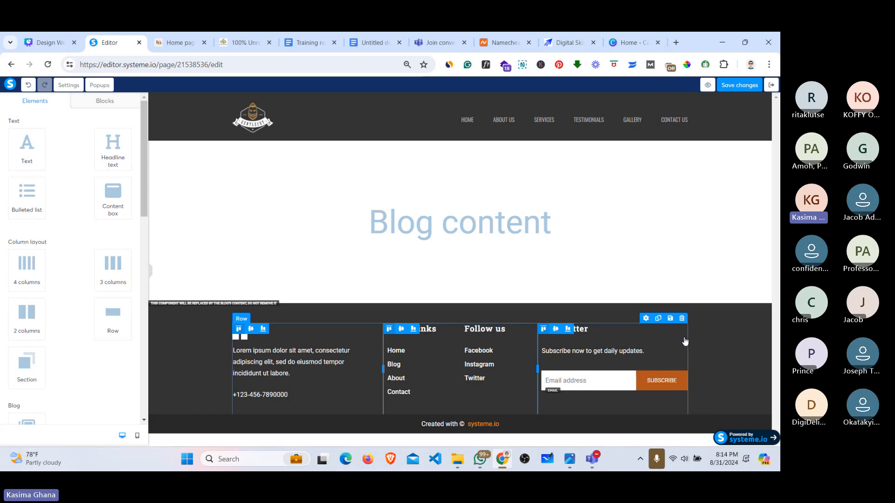
Step: Delete the Quick links / Follow us / Newsletter footer row, then view the saloon site's footer
{"action": "left_click", "coordinate": [682, 318]}
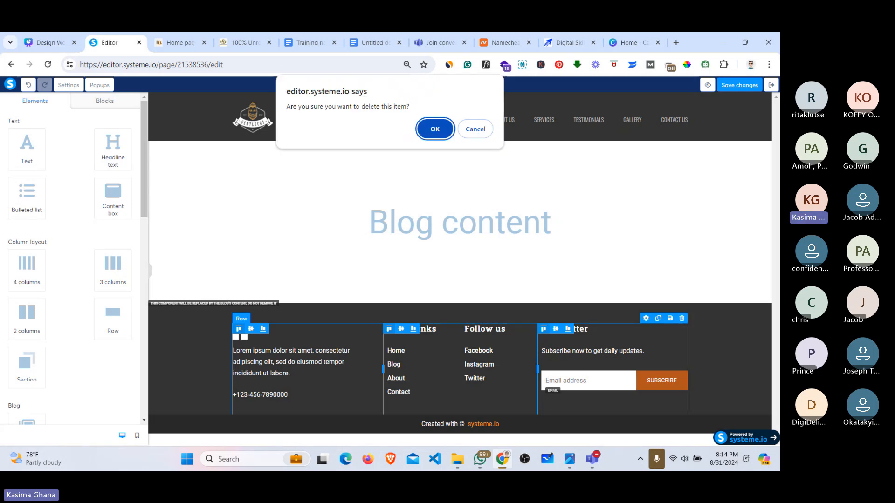
{"action": "key", "text": "Return"}
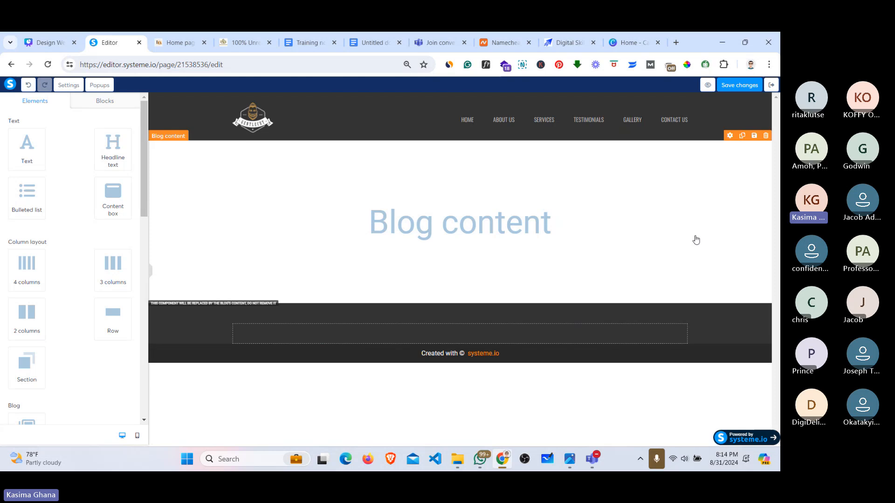
{"action": "left_click", "coordinate": [178, 41]}
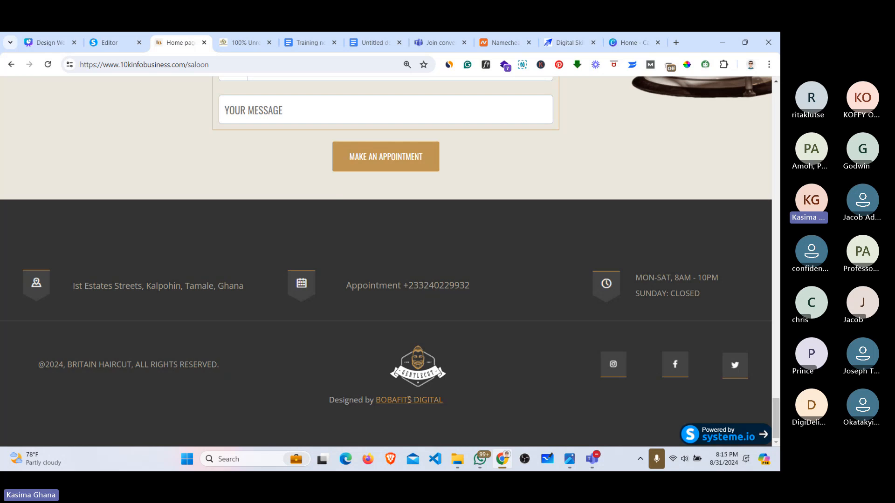
Step: Replace the footer's 'Created with © systeme.io' credit with the copied 'Designed by BOBAFITS DIGITAL' line
{"action": "left_click_drag", "start_coordinate": [329, 399], "coordinate": [456, 402]}
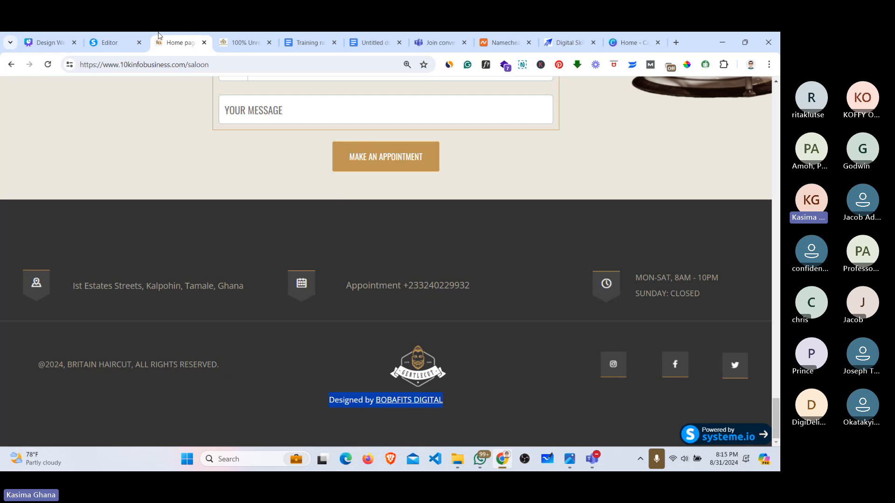
{"action": "left_click", "coordinate": [111, 42]}
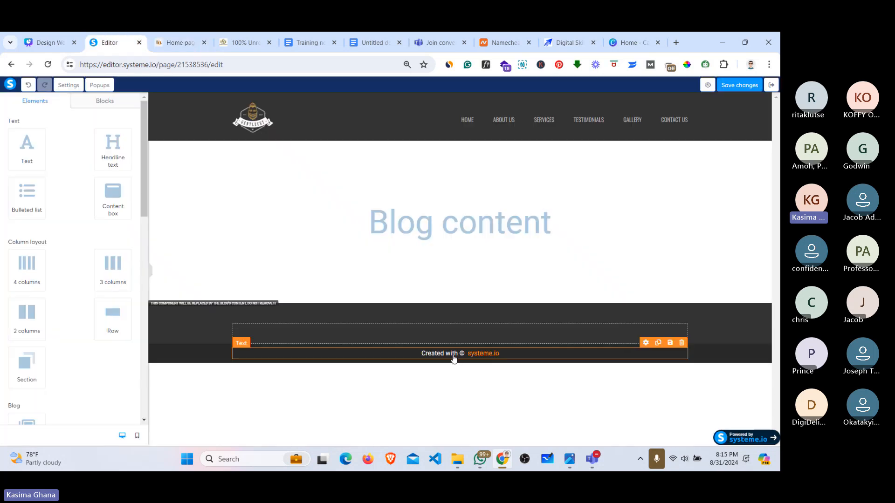
{"action": "left_click", "coordinate": [503, 355]}
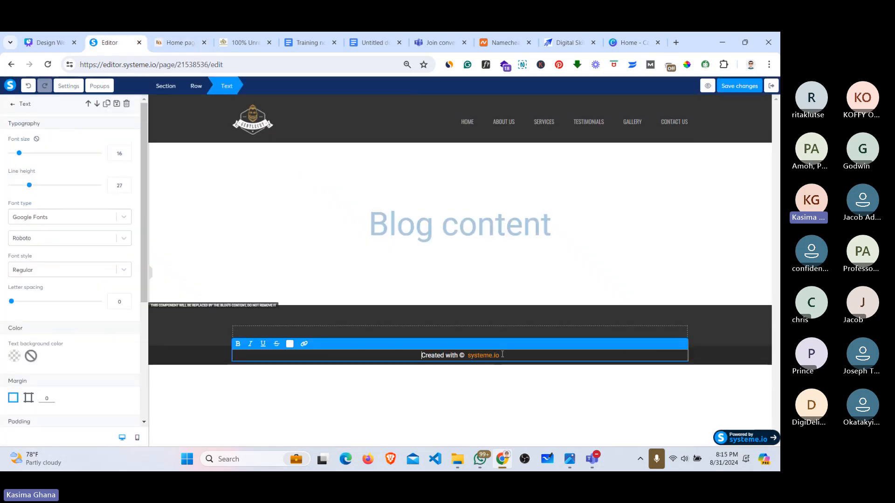
{"action": "left_click_drag", "start_coordinate": [421, 355], "coordinate": [497, 356]}
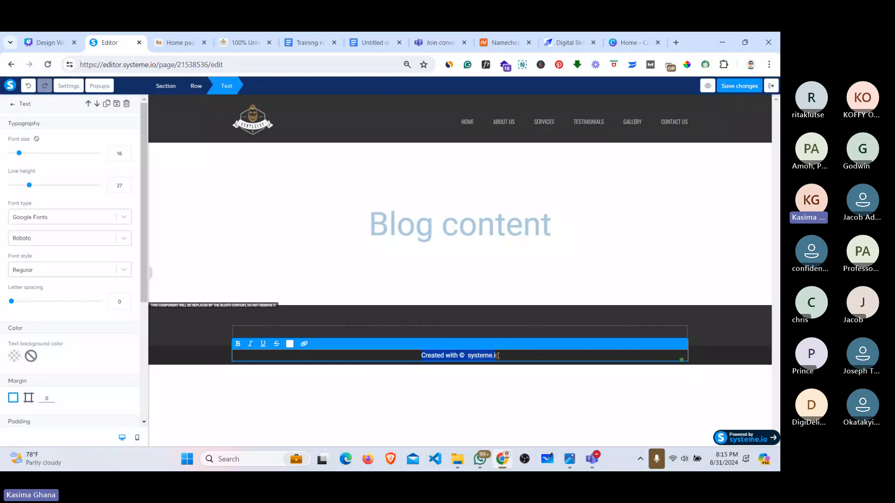
{"action": "key", "text": "BackSpace"}
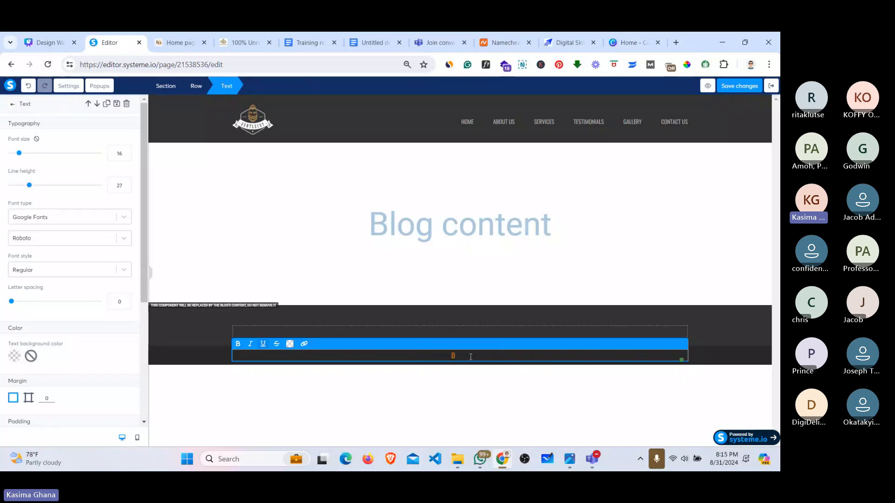
{"action": "type", "text": "BOBAFITS"}
Step: Make the new designer credit text grey
{"action": "triple_click", "coordinate": [471, 357]}
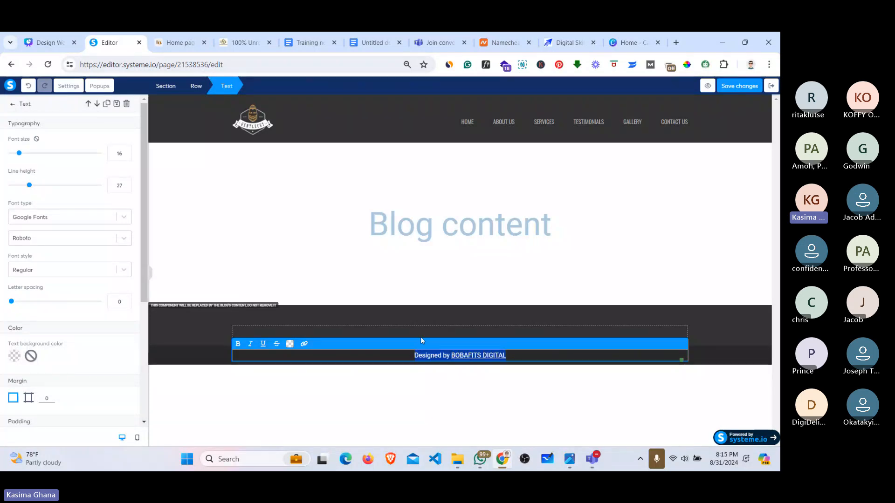
{"action": "left_click", "coordinate": [289, 344]}
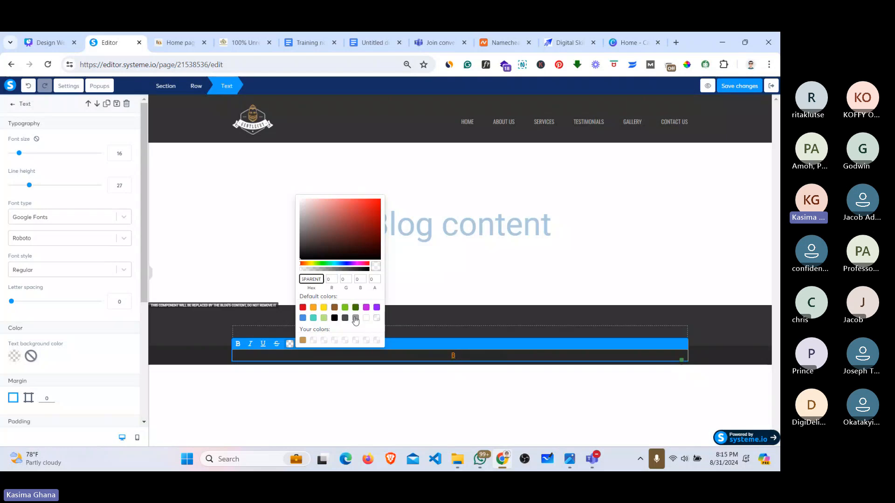
{"action": "left_click", "coordinate": [356, 318]}
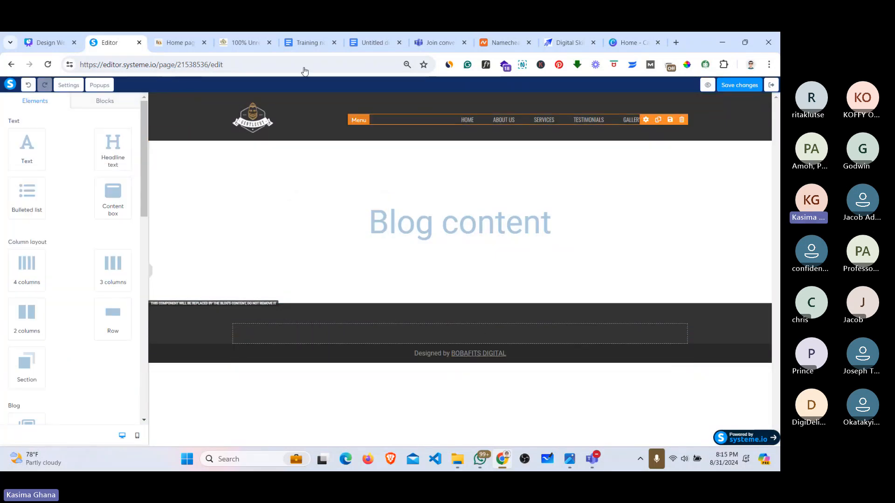
Step: Place a Horizontal line element in the footer section above the credit
{"action": "left_click", "coordinate": [178, 36]}
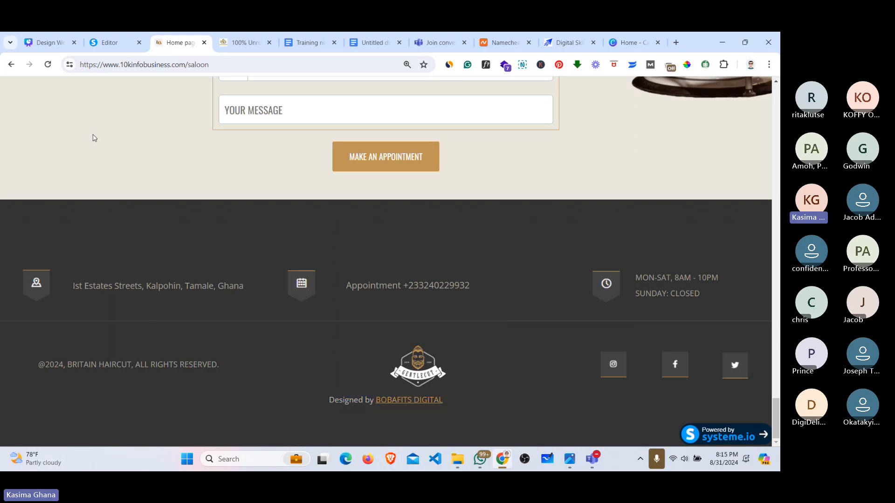
{"action": "left_click", "coordinate": [109, 42]}
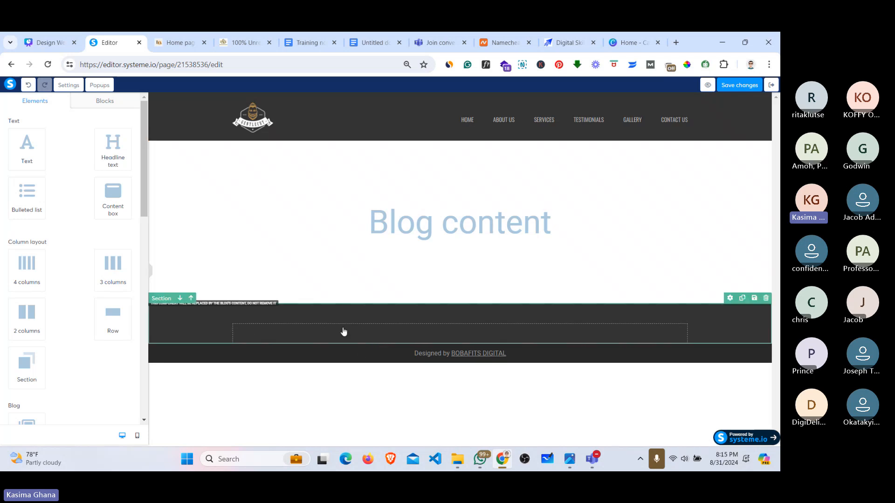
{"action": "left_click", "coordinate": [380, 340]}
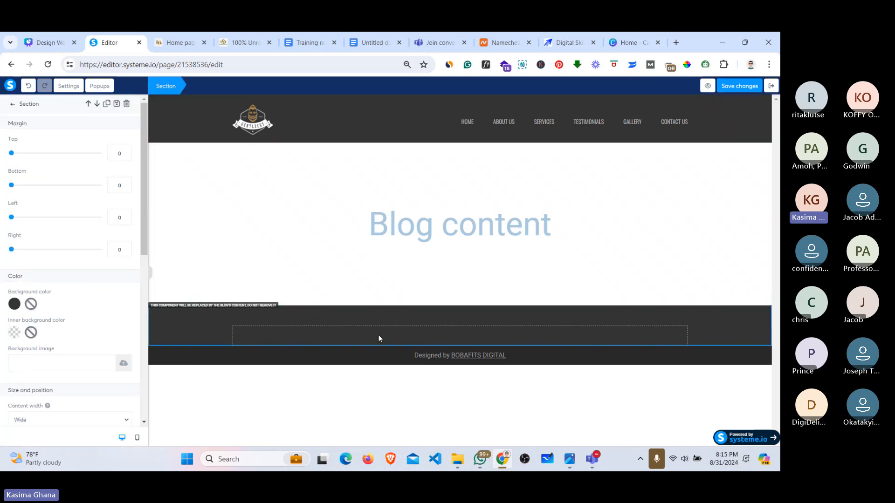
{"action": "left_click", "coordinate": [358, 332]}
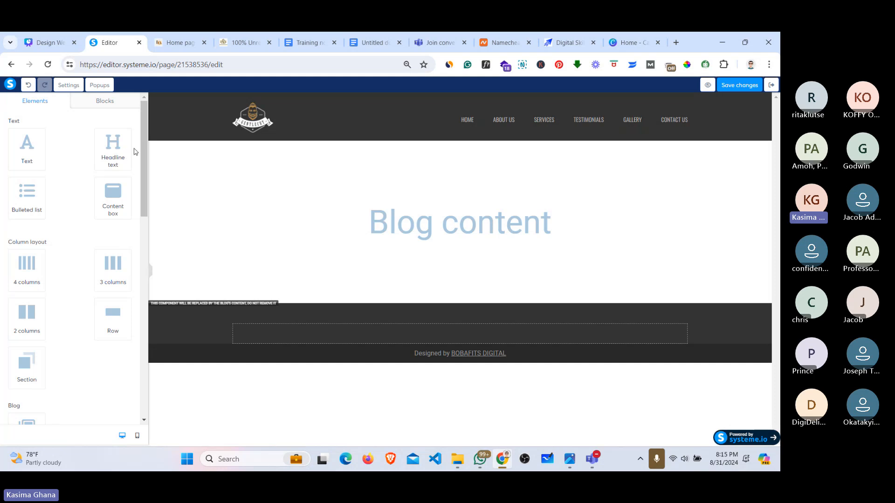
{"action": "left_click_drag", "start_coordinate": [143, 172], "coordinate": [142, 363]}
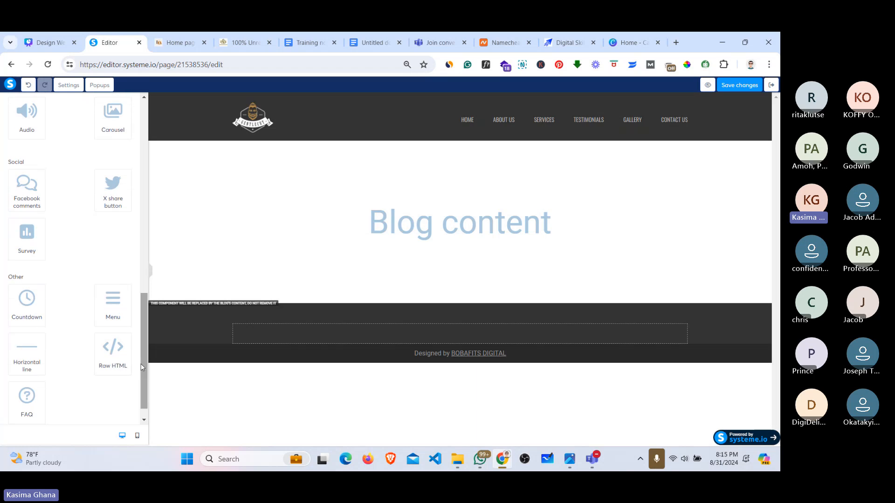
{"action": "right_click", "coordinate": [22, 351]}
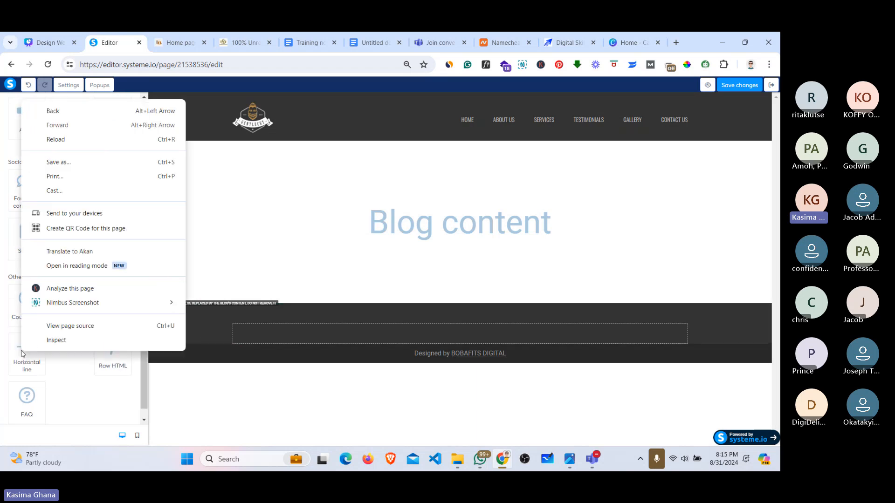
{"action": "left_click", "coordinate": [61, 361]}
{"action": "left_click_drag", "start_coordinate": [27, 353], "coordinate": [387, 333]}
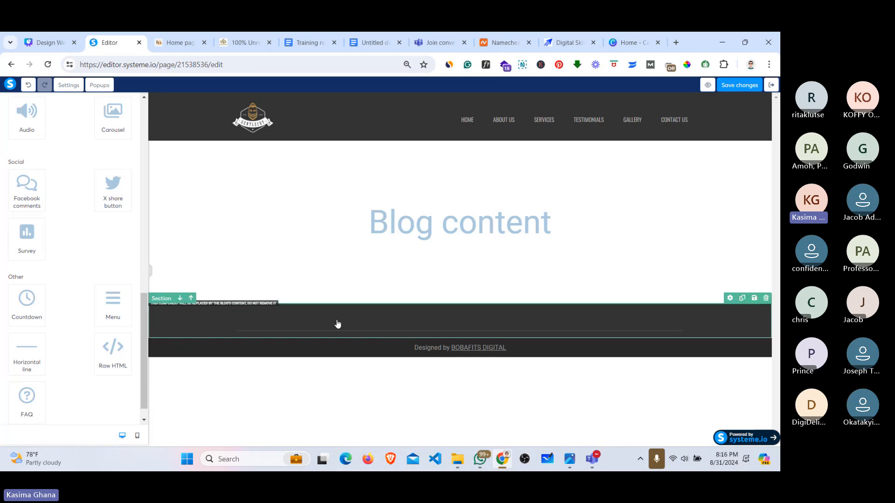
Step: Compare the footer with the reference site's footer layout and scroll the Elements panel
{"action": "left_click", "coordinate": [177, 41]}
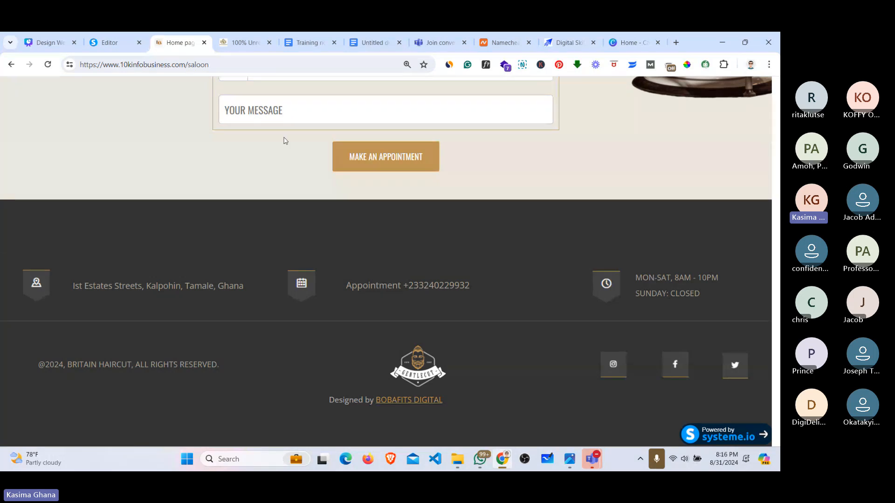
{"action": "left_click", "coordinate": [106, 37]}
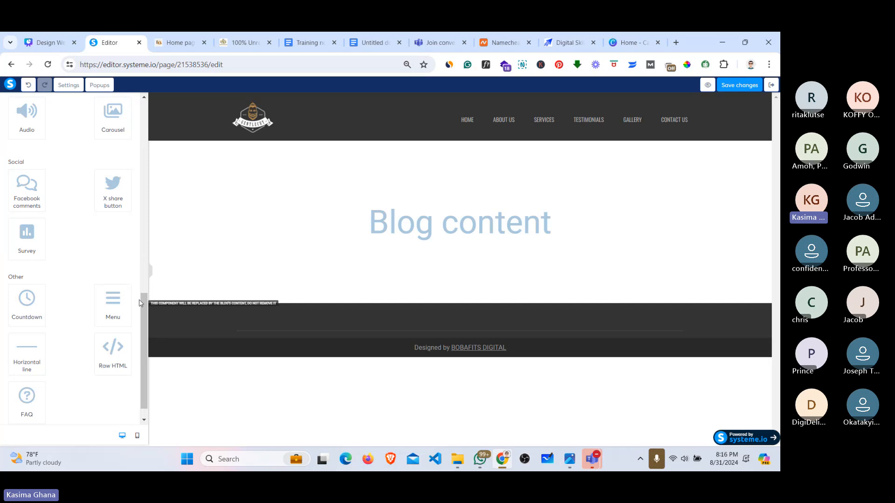
{"action": "scroll", "coordinate": [141, 306], "scroll_direction": "down", "scroll_amount": 1}
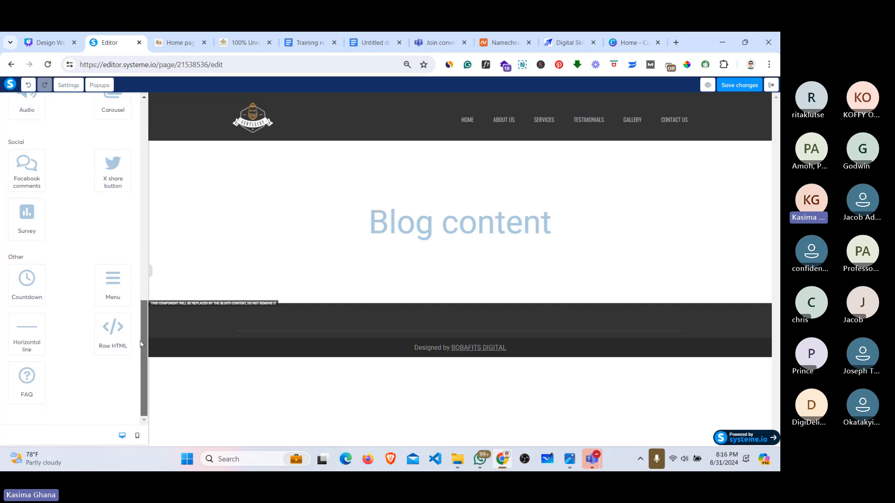
{"action": "left_click_drag", "start_coordinate": [140, 346], "coordinate": [142, 121]}
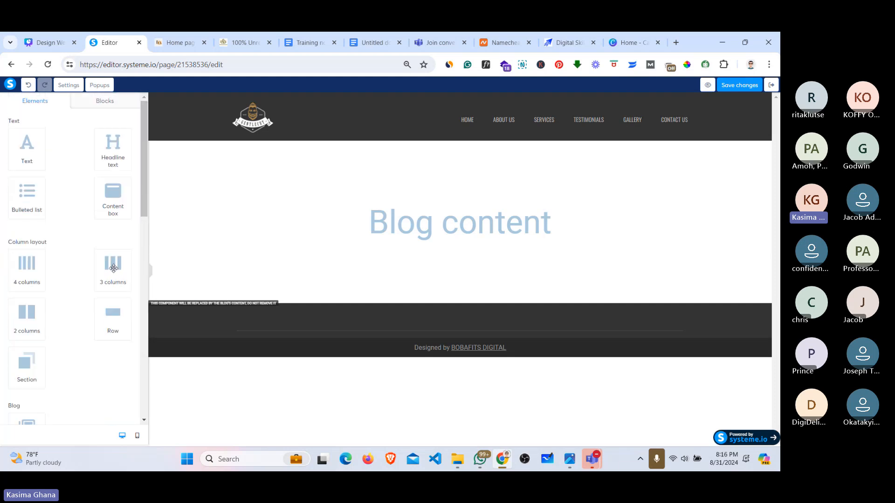
Step: Add a three-column row to the footer and save the page
{"action": "left_click_drag", "start_coordinate": [113, 268], "coordinate": [420, 334]}
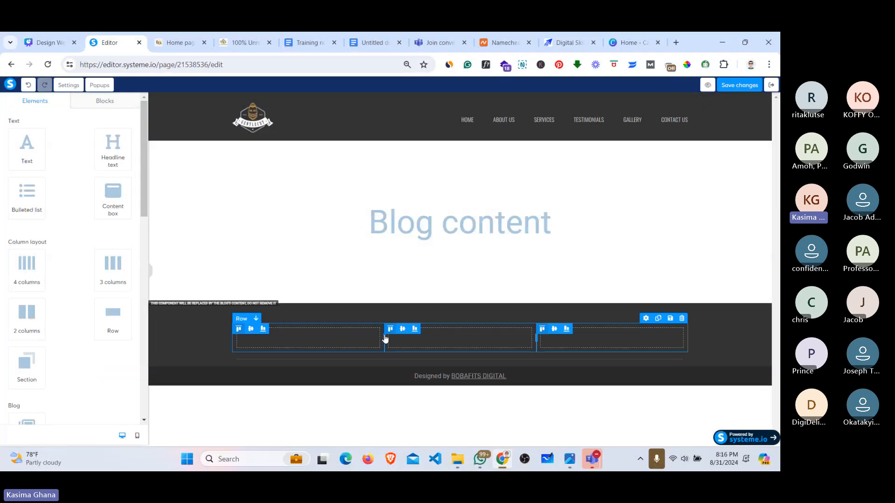
{"action": "left_click", "coordinate": [735, 86]}
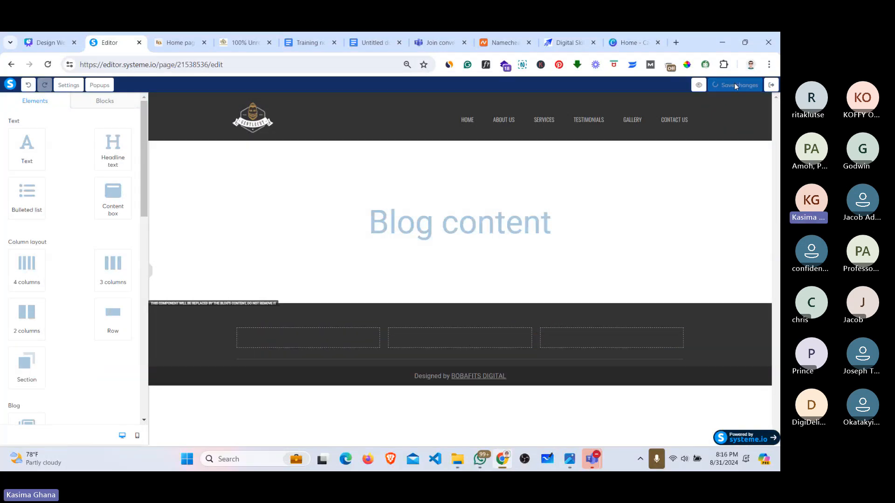
{"action": "left_click", "coordinate": [164, 43]}
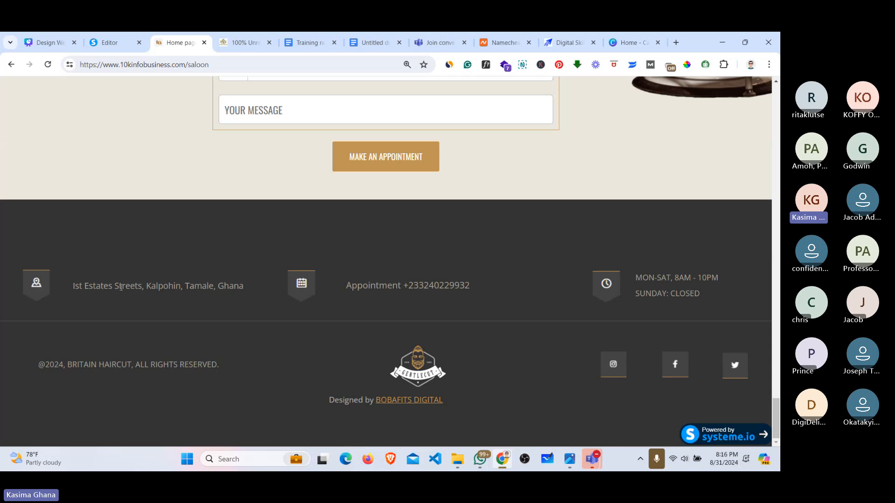
{"action": "left_click", "coordinate": [101, 45]}
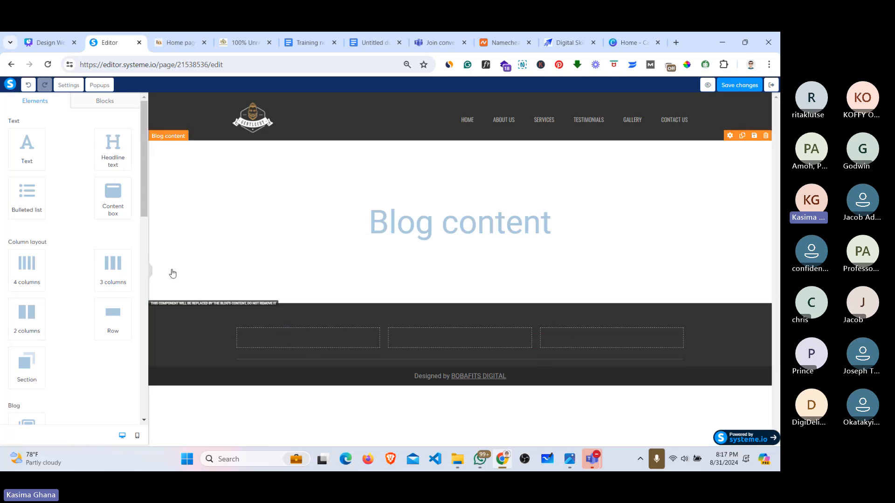
Step: Split the first footer column into a narrow left column and a wider right column
{"action": "left_click_drag", "start_coordinate": [28, 311], "coordinate": [293, 336]}
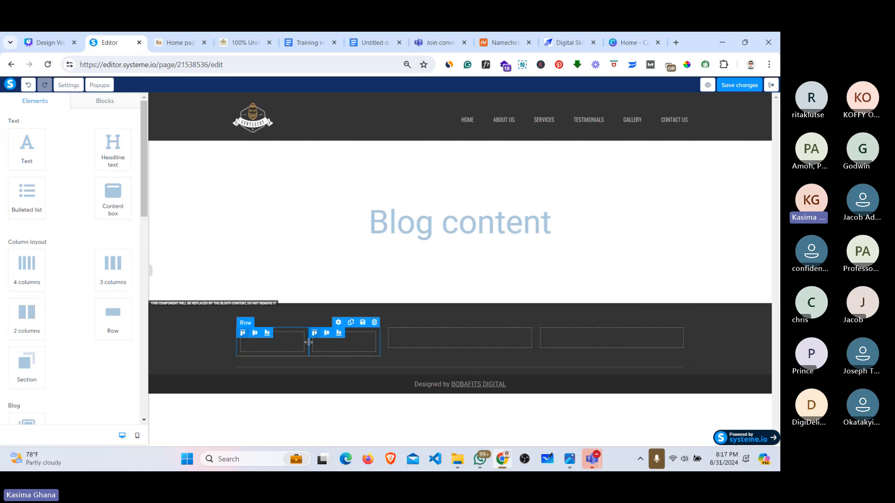
{"action": "left_click_drag", "start_coordinate": [309, 342], "coordinate": [274, 343]}
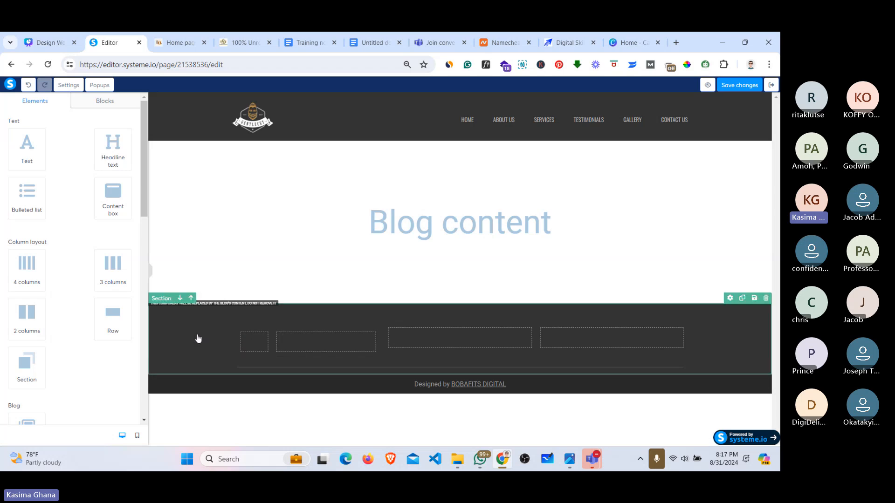
{"action": "left_click", "coordinate": [197, 335]}
{"action": "left_click", "coordinate": [256, 343]}
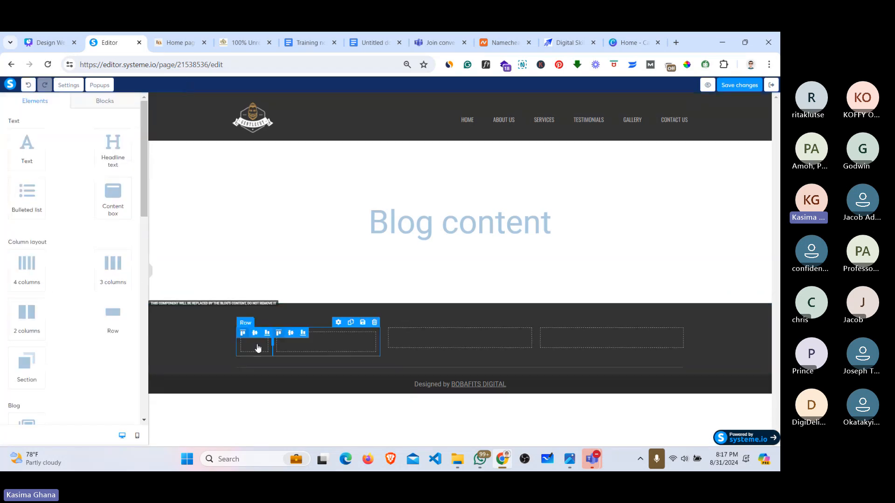
{"action": "left_click", "coordinate": [308, 352]}
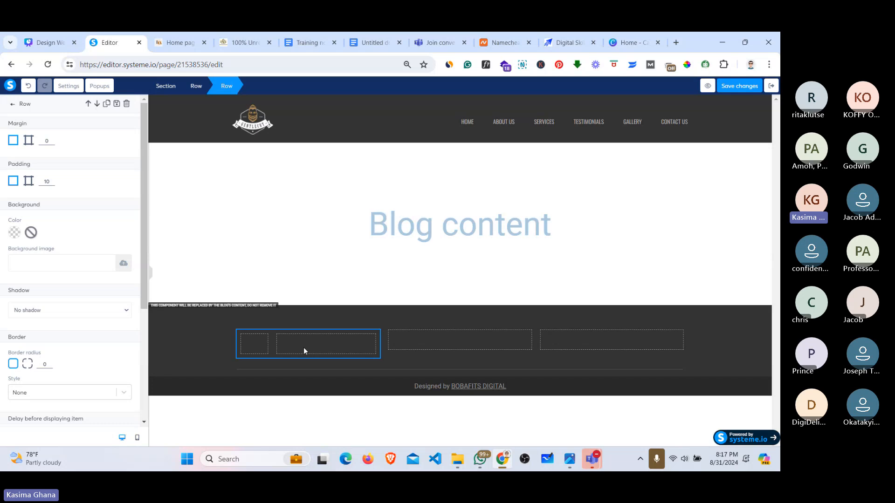
{"action": "left_click", "coordinate": [259, 345]}
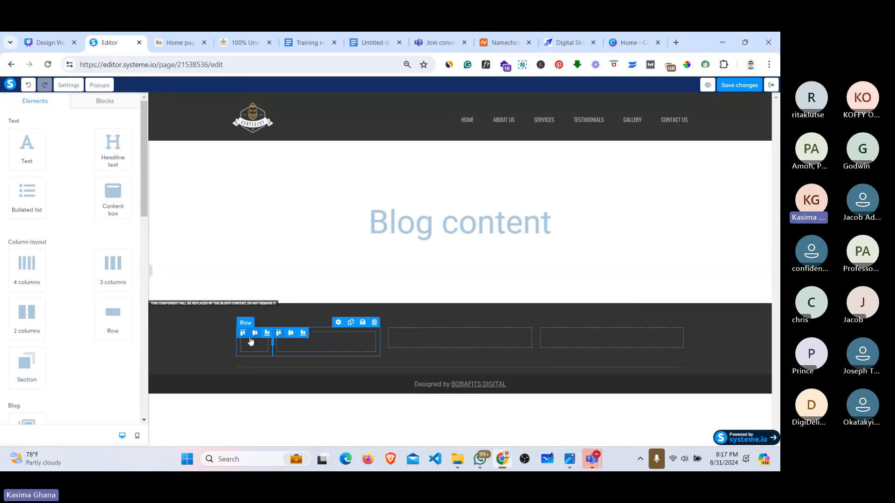
{"action": "left_click", "coordinate": [250, 346]}
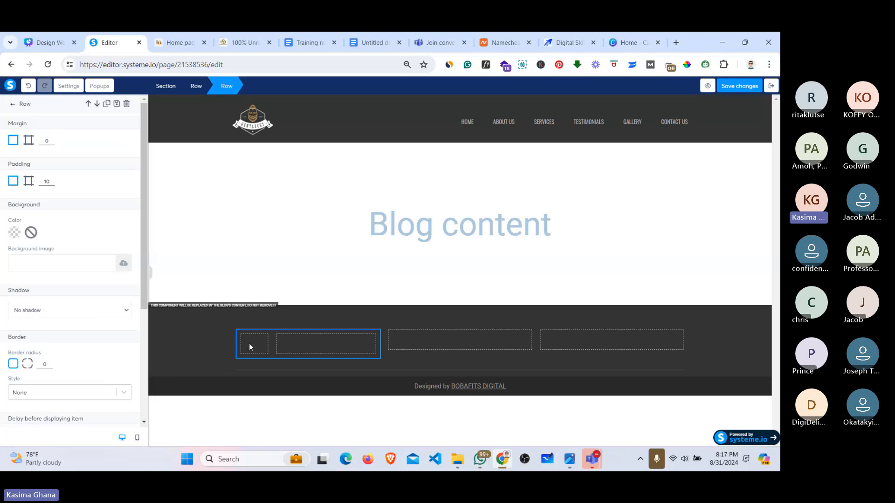
{"action": "left_click", "coordinate": [249, 345]}
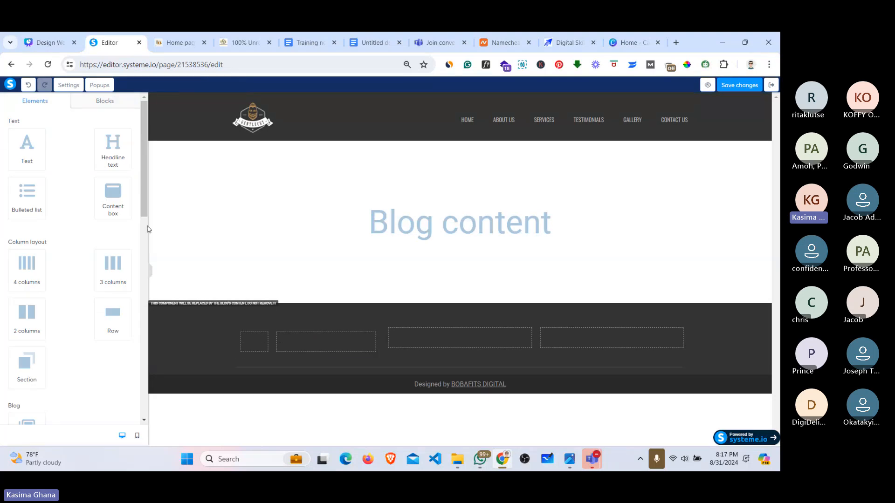
Step: Add an Image element and a Text block side by side in the footer's first column
{"action": "left_click_drag", "start_coordinate": [144, 190], "coordinate": [141, 206]}
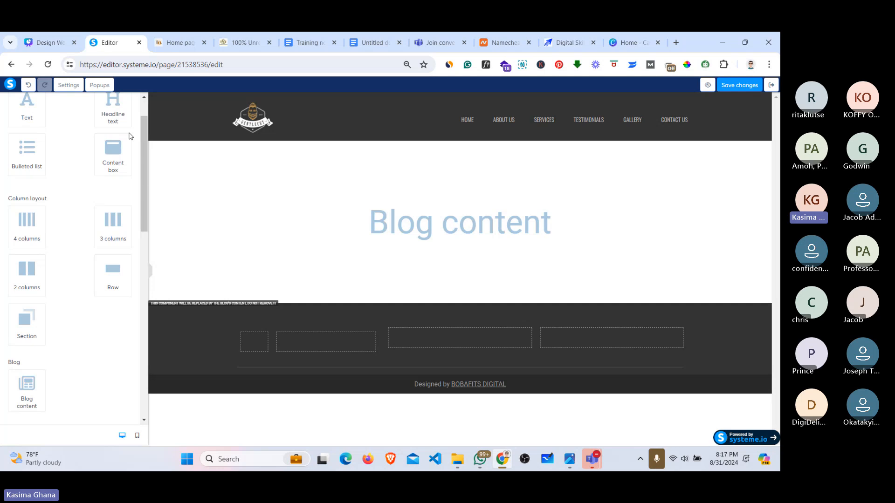
{"action": "left_click_drag", "start_coordinate": [141, 160], "coordinate": [142, 252]}
{"action": "scroll", "coordinate": [138, 252], "scroll_direction": "down", "scroll_amount": 3}
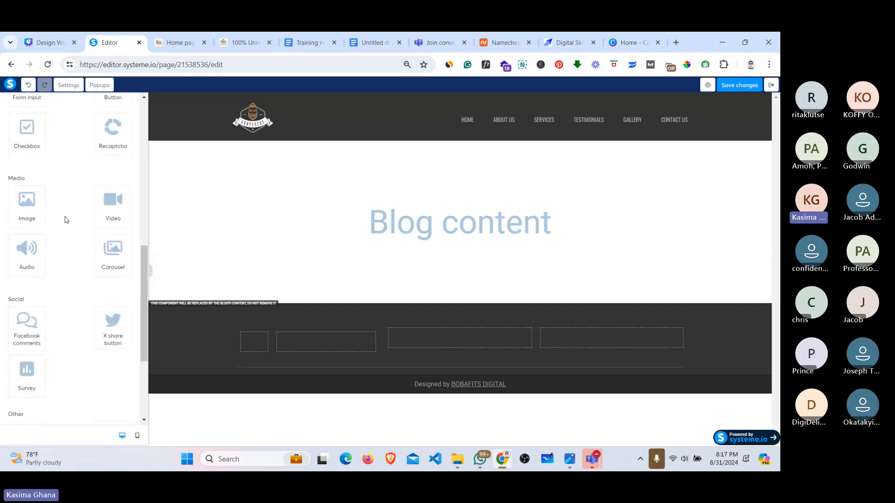
{"action": "left_click_drag", "start_coordinate": [27, 205], "coordinate": [252, 350]}
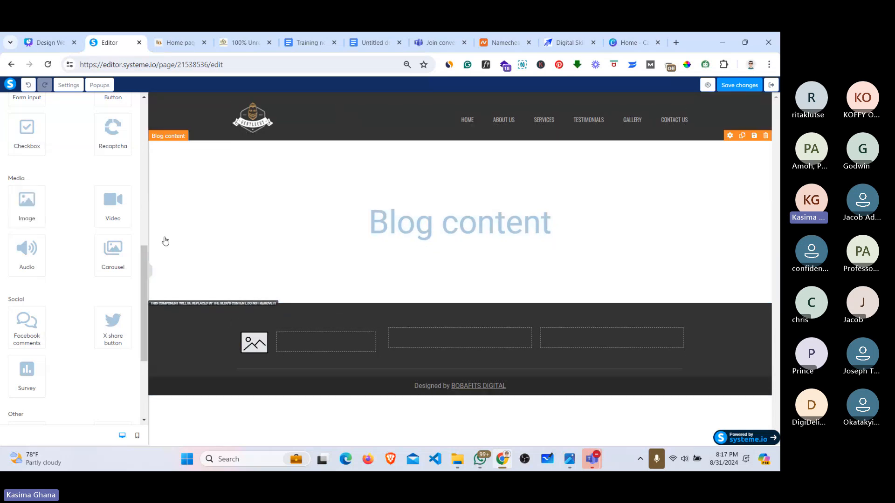
{"action": "left_click_drag", "start_coordinate": [142, 270], "coordinate": [142, 125]}
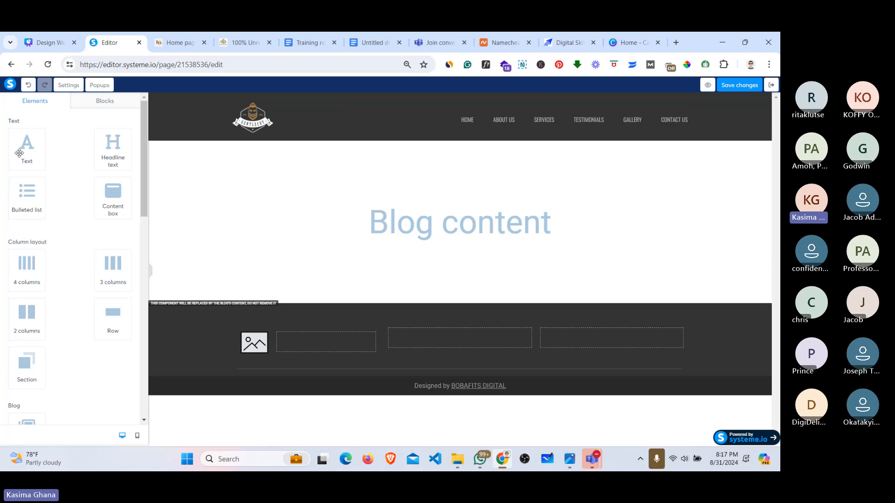
{"action": "left_click_drag", "start_coordinate": [19, 153], "coordinate": [321, 344]}
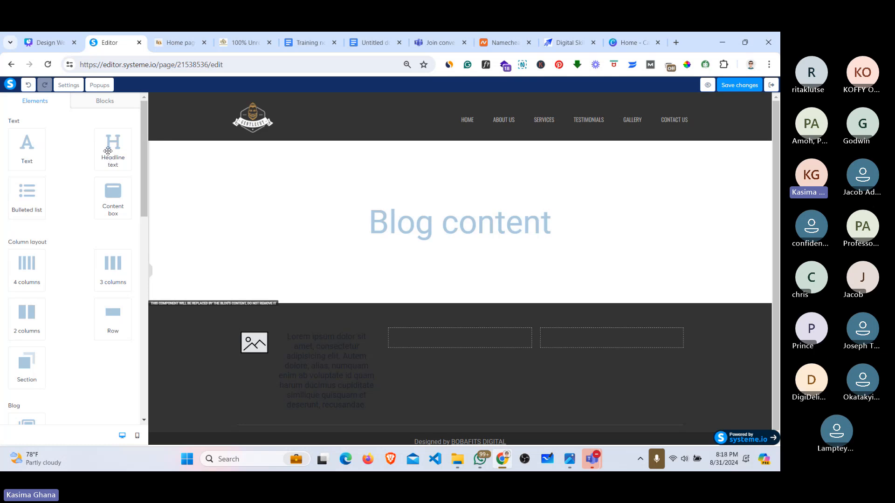
Step: Replace the Lorem ipsum text with the reference address 'Ist Estates Streets, Kalpohin, Tamale, Ghana'
{"action": "mouse_move", "coordinate": [63, 35]}
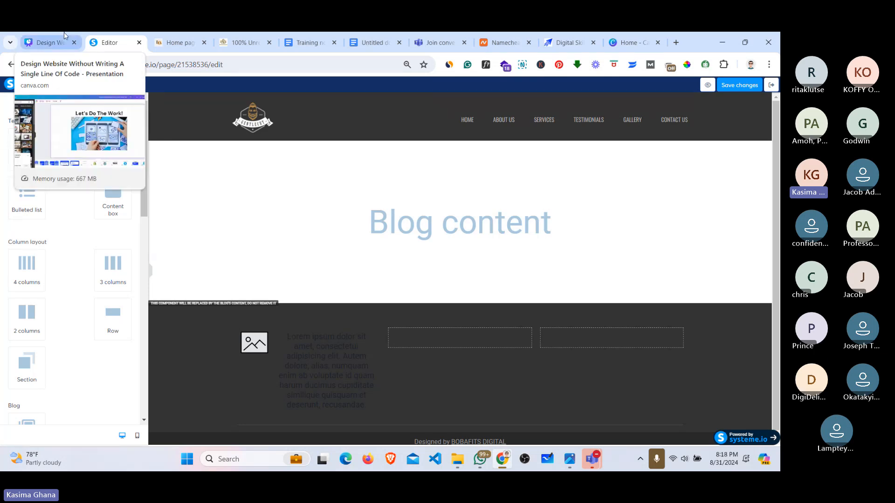
{"action": "left_click", "coordinate": [344, 355]}
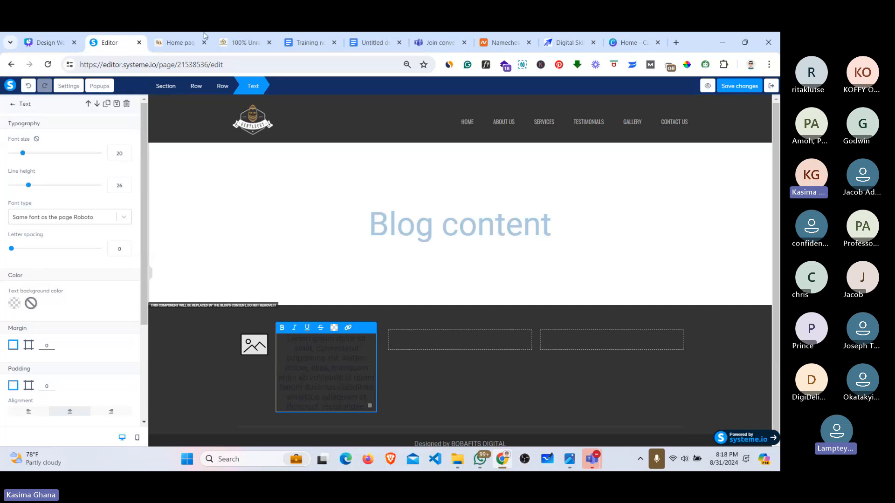
{"action": "left_click", "coordinate": [179, 42]}
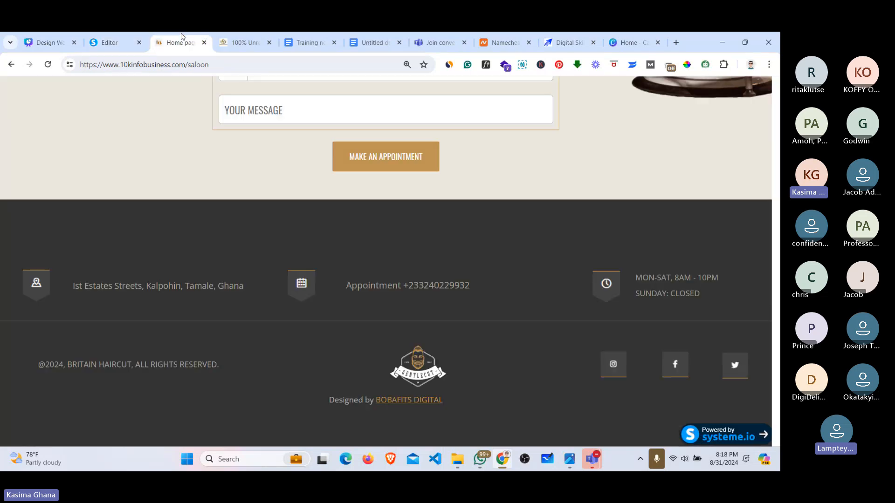
{"action": "triple_click", "coordinate": [173, 283]}
{"action": "key", "text": "ctrl+c"}
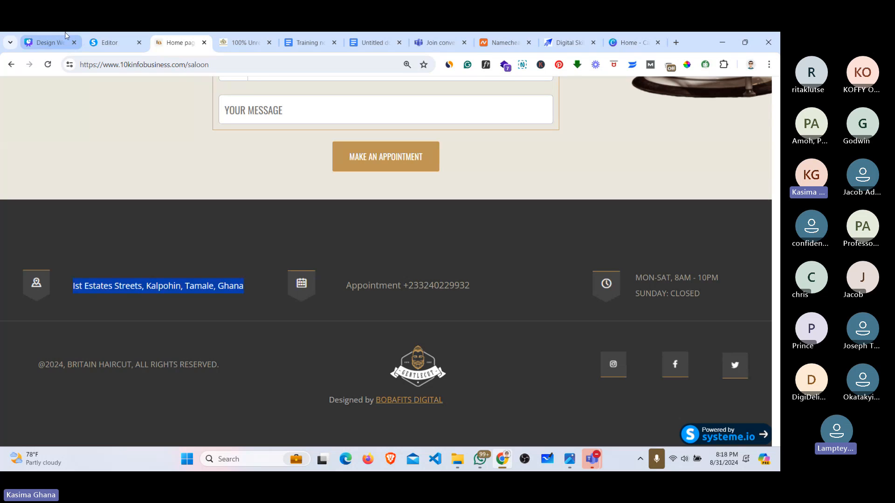
{"action": "left_click", "coordinate": [102, 38]}
{"action": "triple_click", "coordinate": [314, 347]}
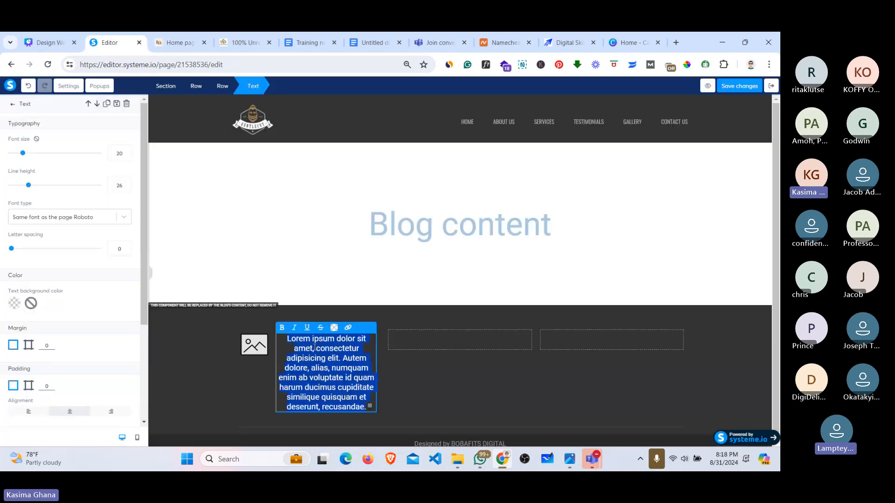
{"action": "key", "text": "ctrl+v"}
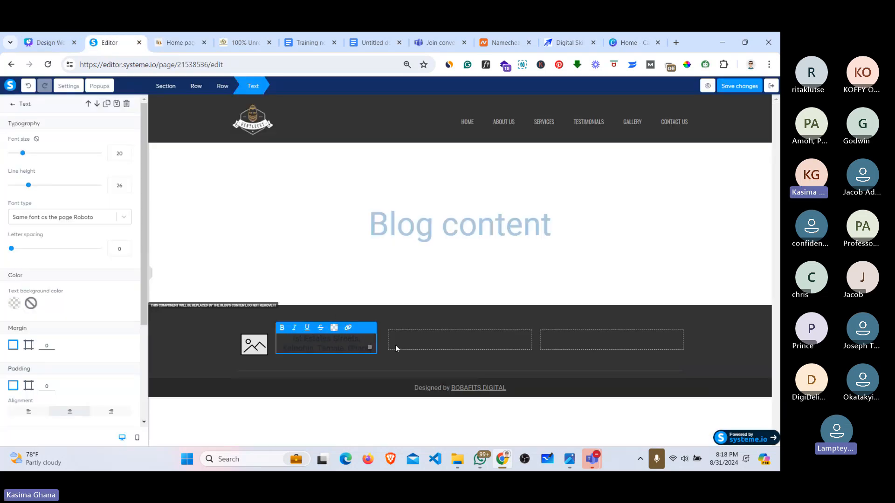
{"action": "left_click", "coordinate": [463, 344]}
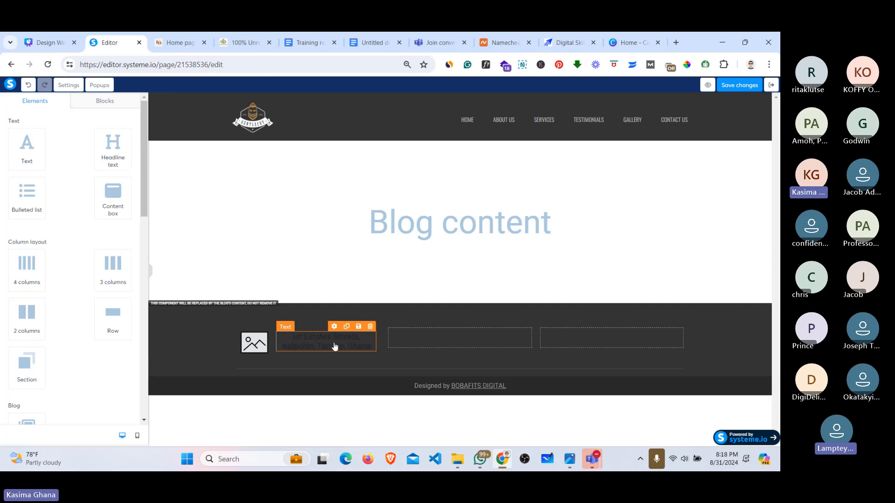
{"action": "triple_click", "coordinate": [332, 343]}
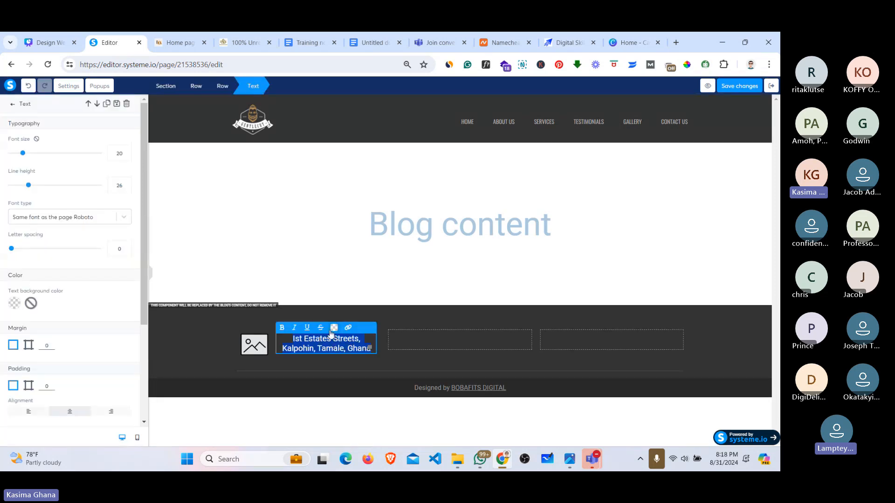
{"action": "left_click", "coordinate": [178, 41]}
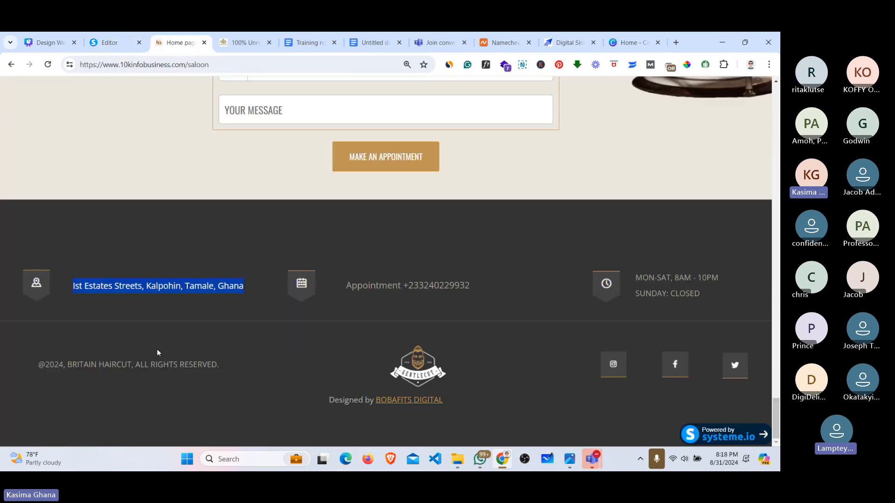
{"action": "left_click", "coordinate": [262, 245]}
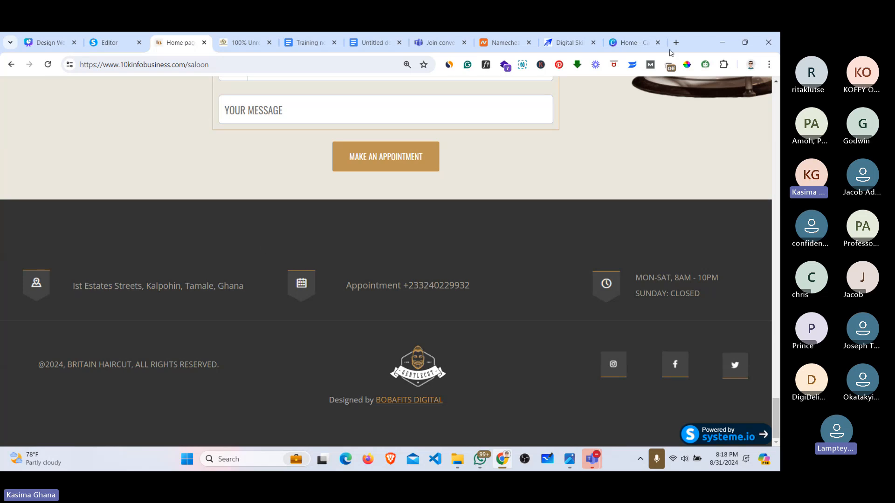
{"action": "left_click", "coordinate": [687, 65]}
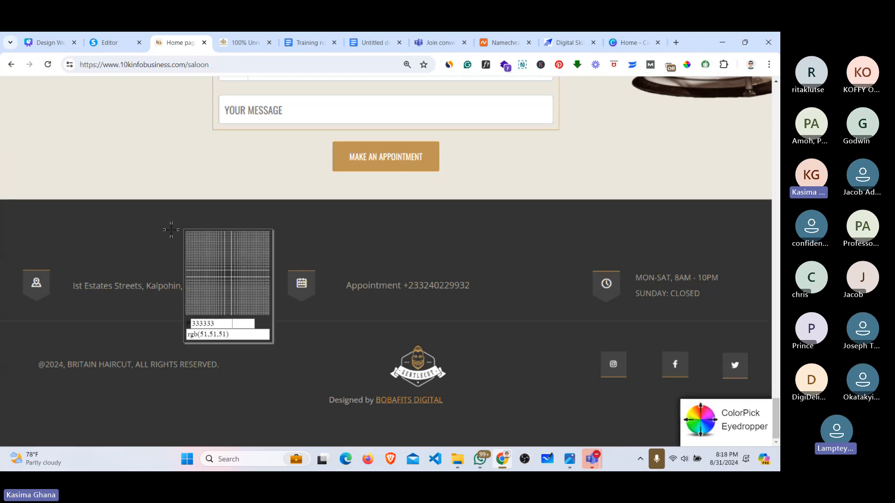
{"action": "right_click", "coordinate": [195, 299]}
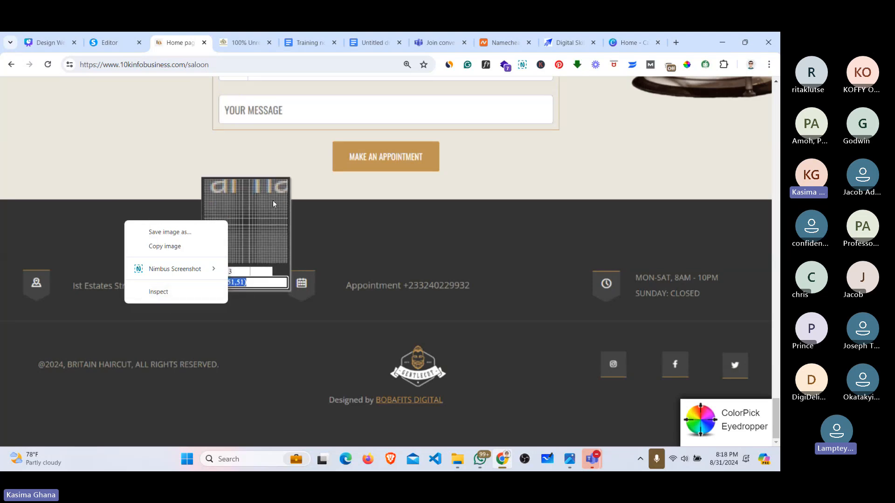
{"action": "left_click", "coordinate": [686, 66]}
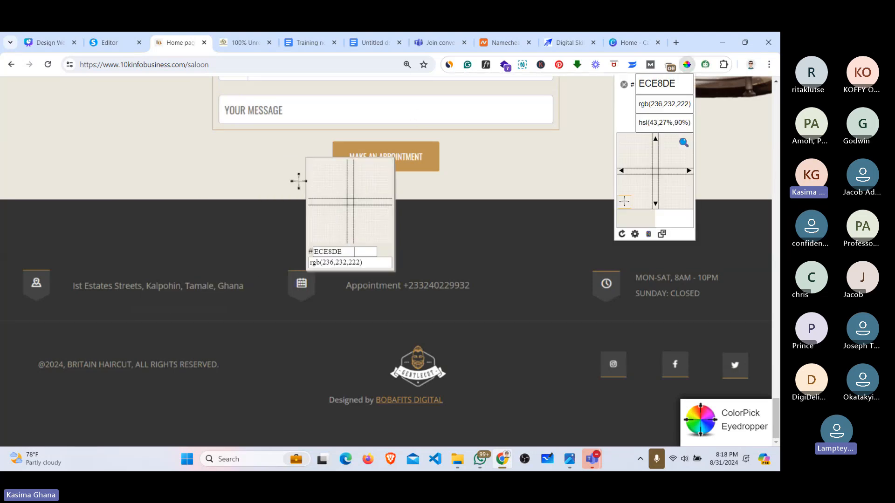
{"action": "left_click", "coordinate": [429, 252]}
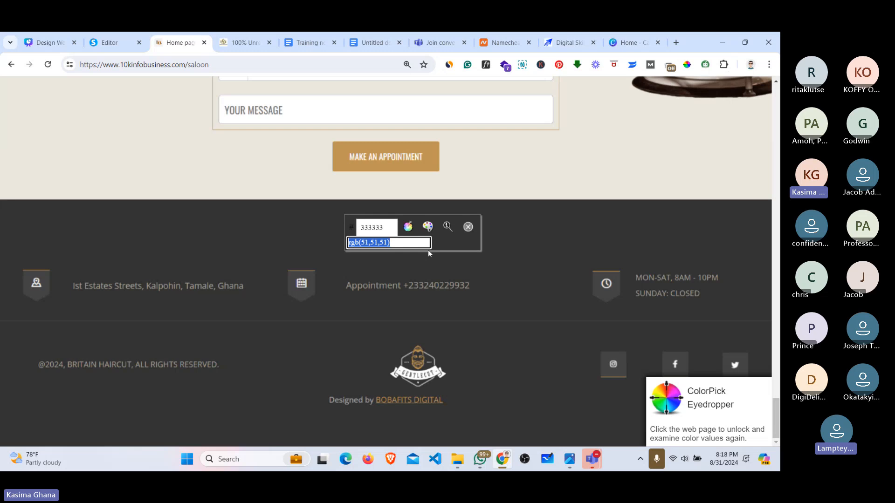
{"action": "left_click", "coordinate": [468, 226]}
{"action": "left_click", "coordinate": [689, 65]}
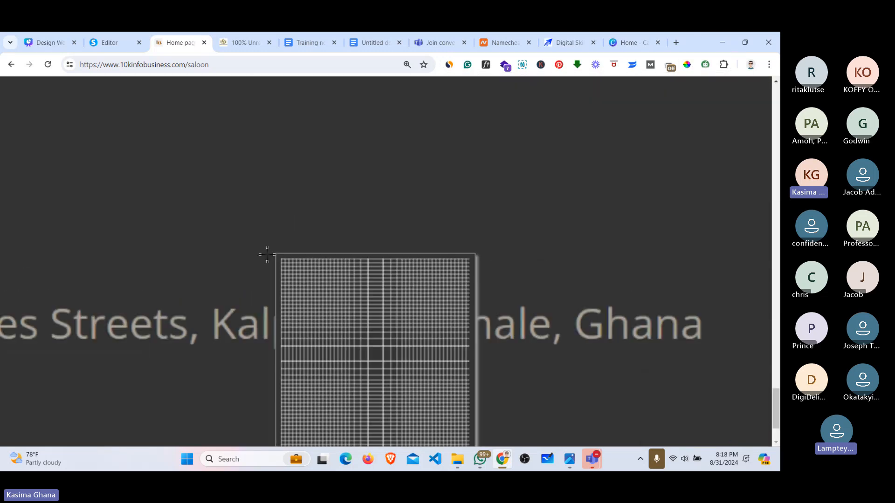
{"action": "left_click", "coordinate": [218, 324]}
{"action": "key", "text": "ctrl+c"}
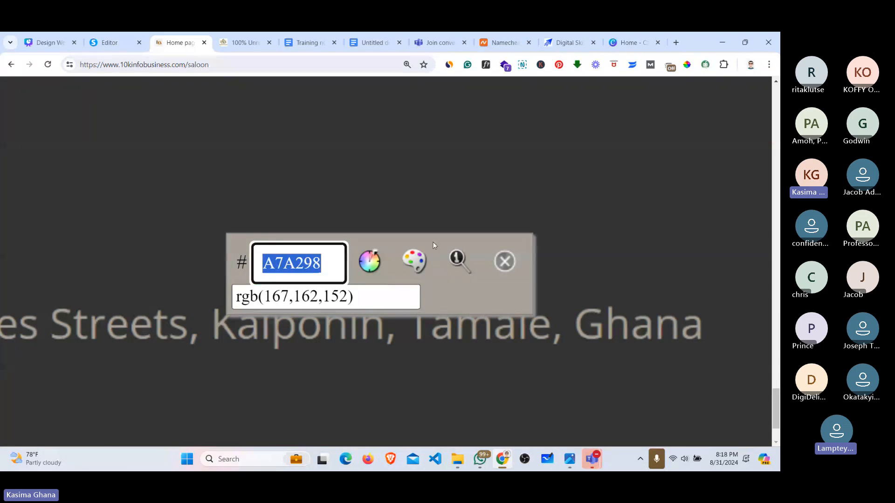
{"action": "left_click", "coordinate": [503, 261]}
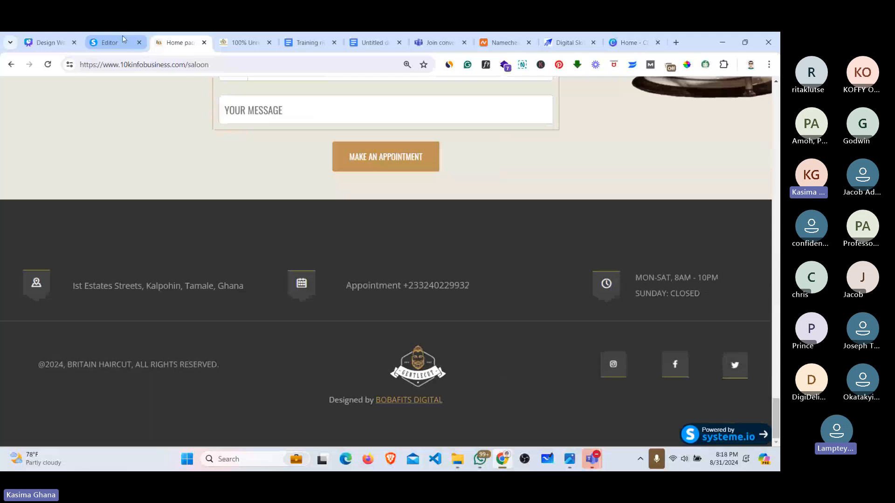
{"action": "left_click", "coordinate": [123, 39]}
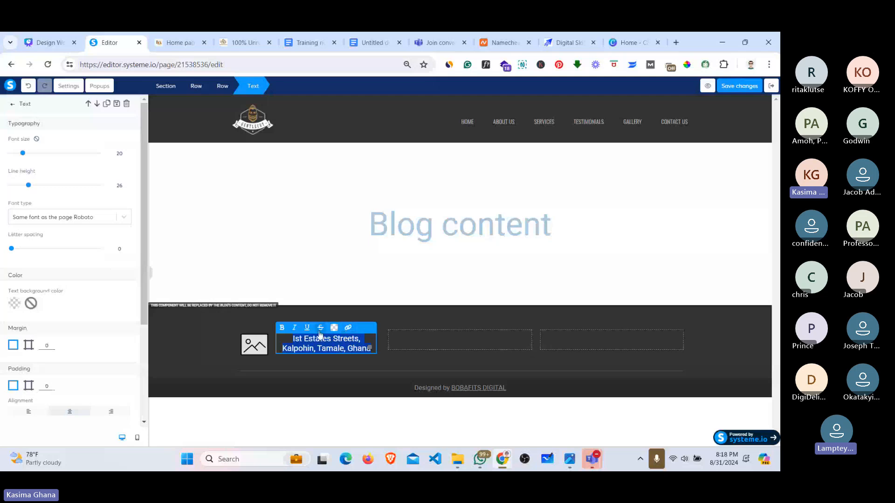
Step: Colour the address text A7A298, save it as a custom swatch, and save the page
{"action": "left_click", "coordinate": [334, 327]}
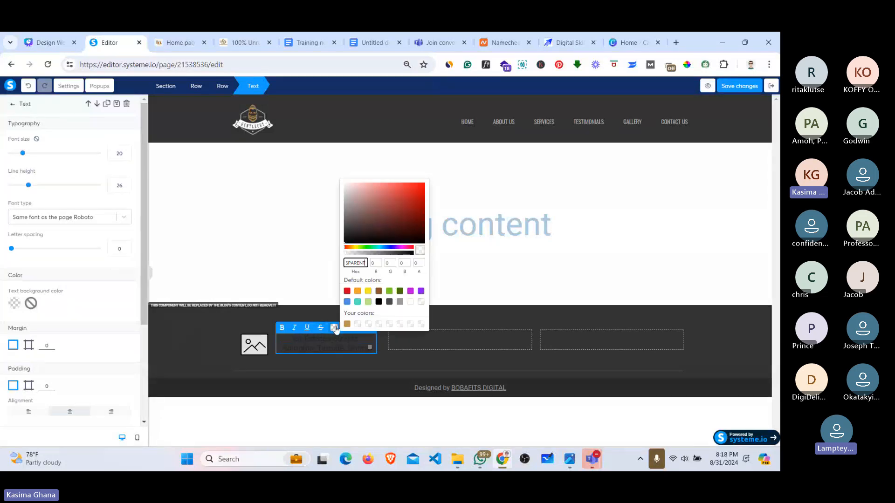
{"action": "double_click", "coordinate": [363, 263]}
{"action": "key", "text": "ctrl+v"}
{"action": "left_click", "coordinate": [357, 324]}
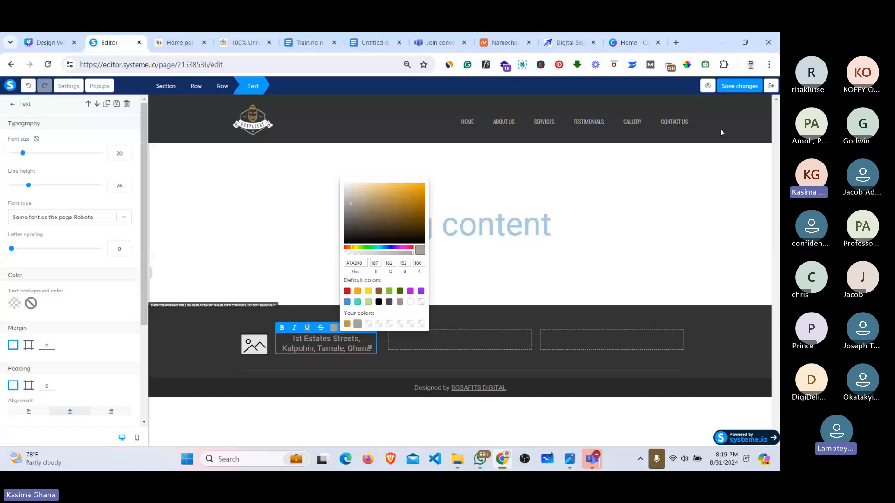
{"action": "left_click", "coordinate": [731, 87]}
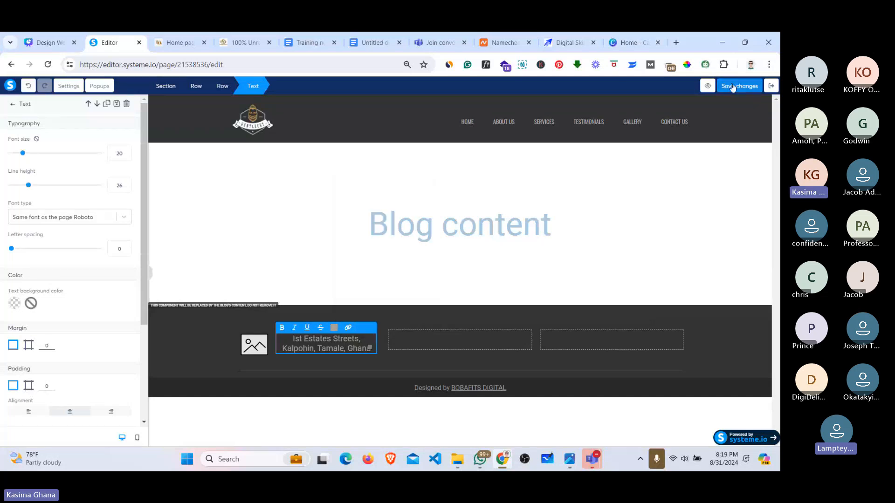
{"action": "left_click", "coordinate": [733, 88]}
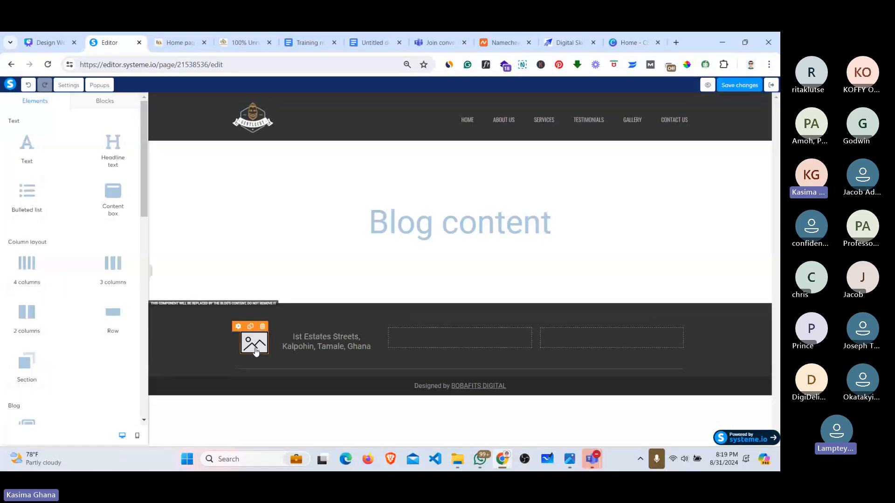
Step: Upload the location pin icon from the ICONS folder into the footer image
{"action": "left_click", "coordinate": [254, 347]}
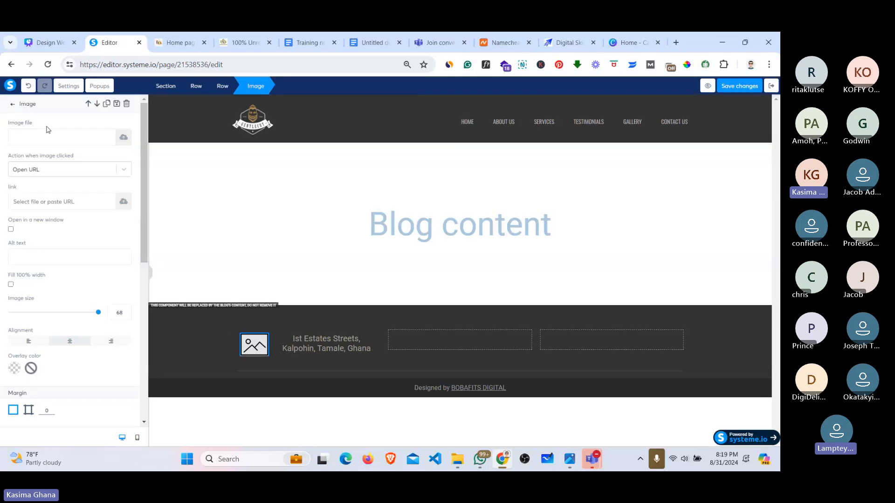
{"action": "left_click", "coordinate": [122, 137]}
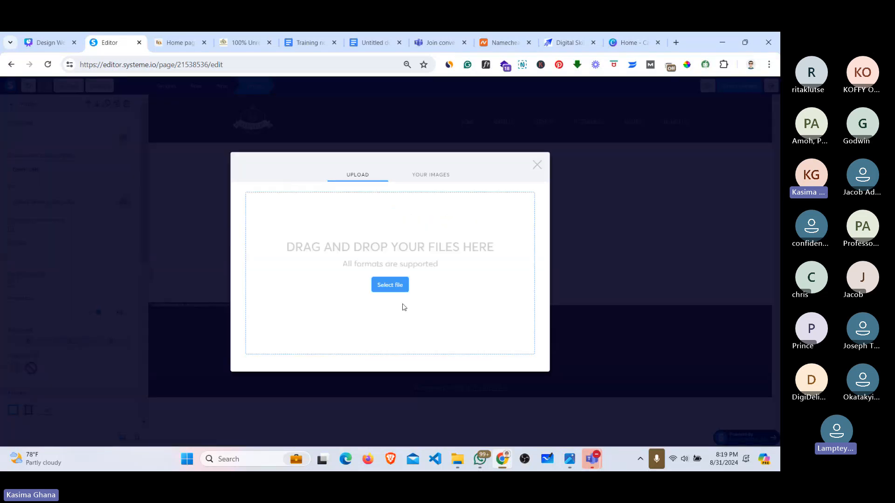
{"action": "left_click", "coordinate": [389, 284]}
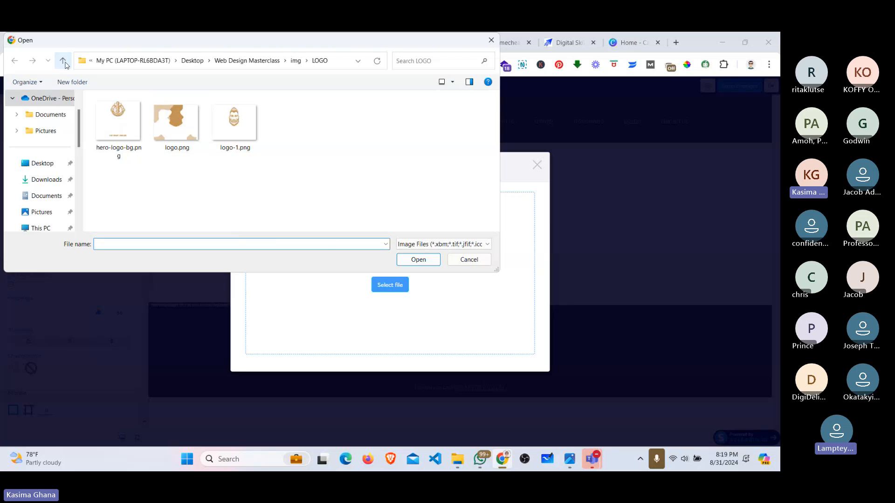
{"action": "left_click", "coordinate": [68, 66]}
{"action": "left_click", "coordinate": [114, 159]}
{"action": "double_click", "coordinate": [114, 159]}
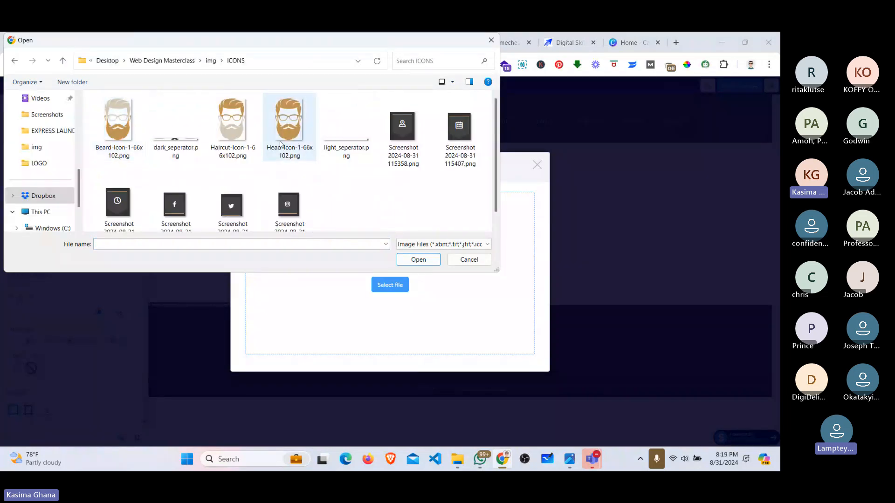
{"action": "left_click", "coordinate": [416, 131]}
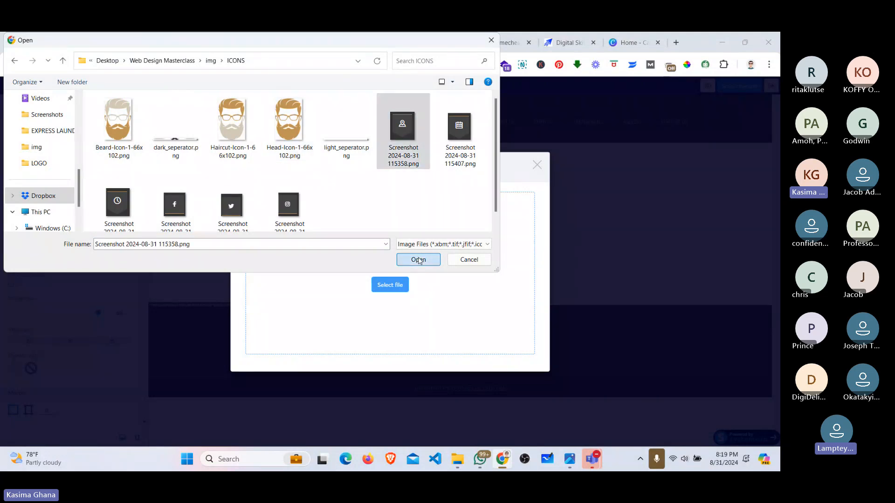
{"action": "left_click", "coordinate": [418, 260]}
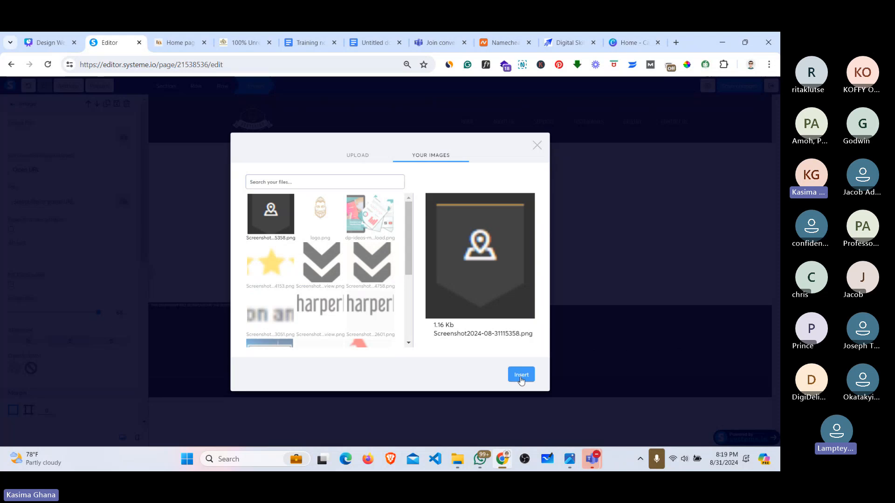
{"action": "left_click", "coordinate": [521, 375]}
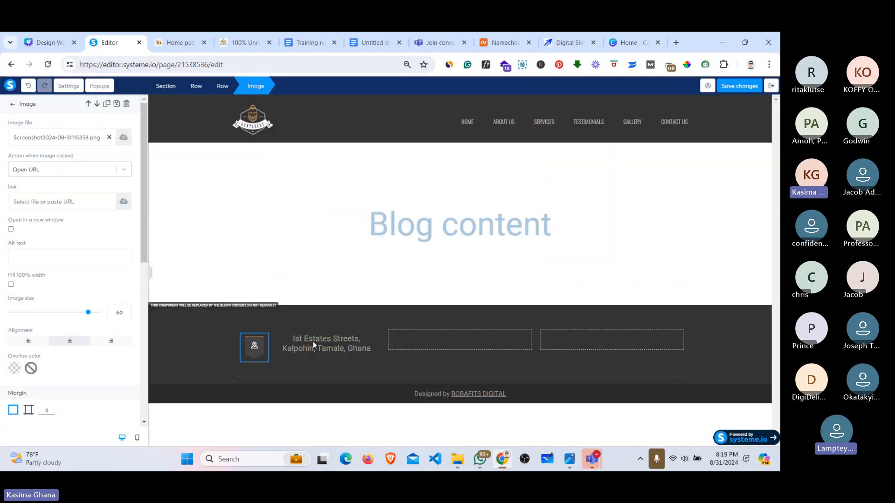
{"action": "left_click", "coordinate": [426, 338]}
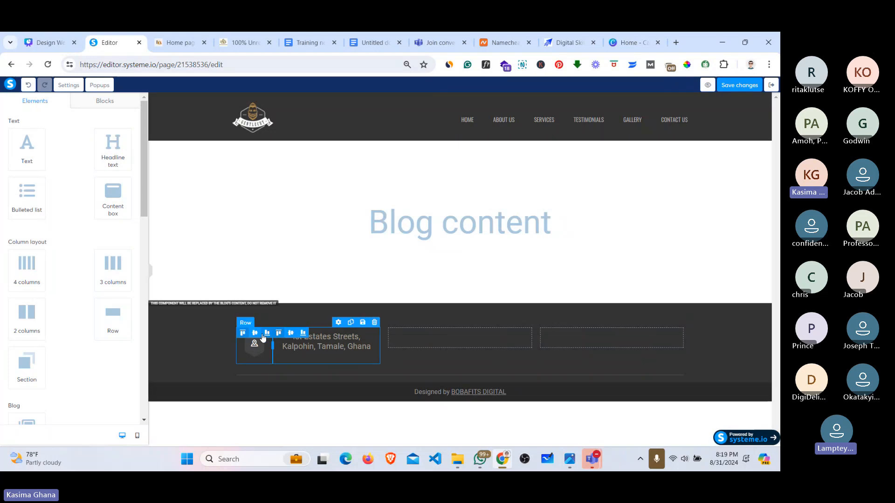
Step: Vertically centre the icon-and-address row and place copies in the second and third footer columns
{"action": "left_click", "coordinate": [255, 333]}
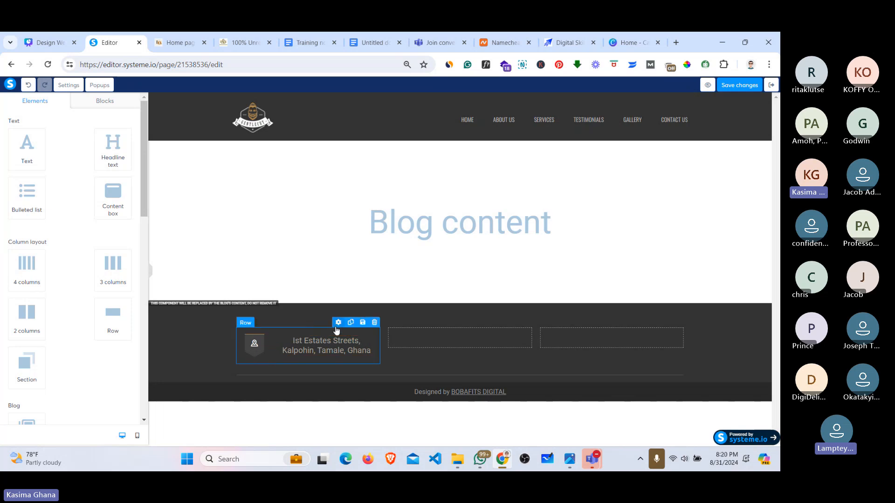
{"action": "left_click", "coordinate": [351, 323]}
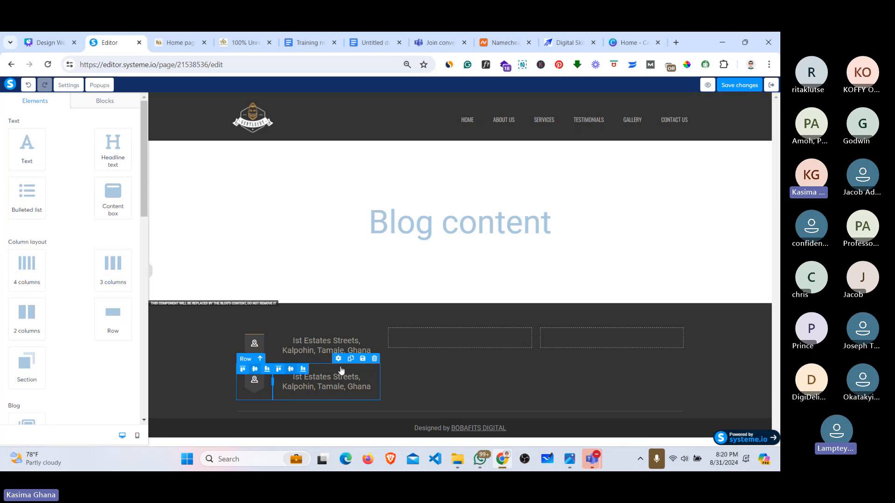
{"action": "left_click_drag", "start_coordinate": [341, 370], "coordinate": [418, 335]}
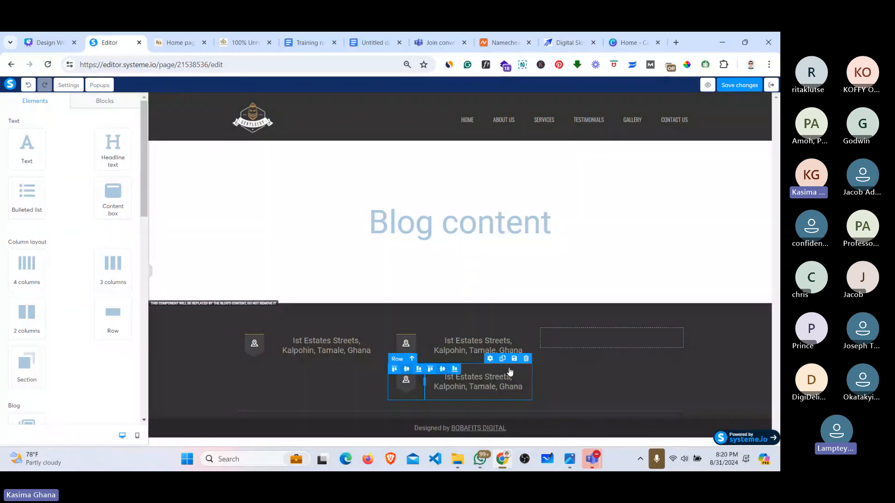
{"action": "left_click_drag", "start_coordinate": [509, 372], "coordinate": [574, 339]}
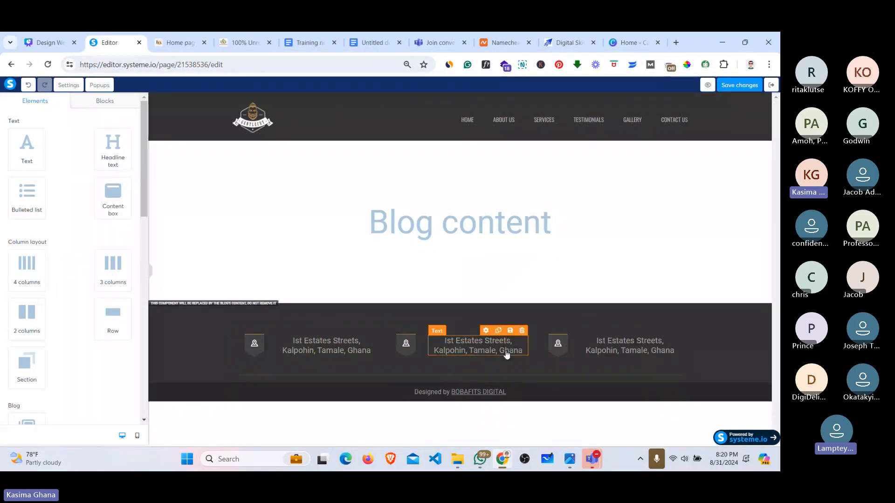
Step: Change the middle column's text to 'Appointment:' followed by the business phone number
{"action": "triple_click", "coordinate": [448, 343]}
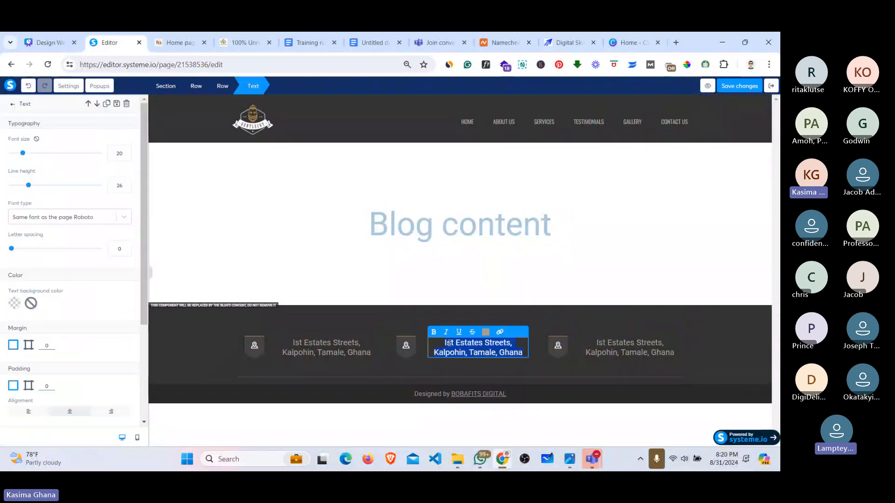
{"action": "key", "text": "BackSpace"}
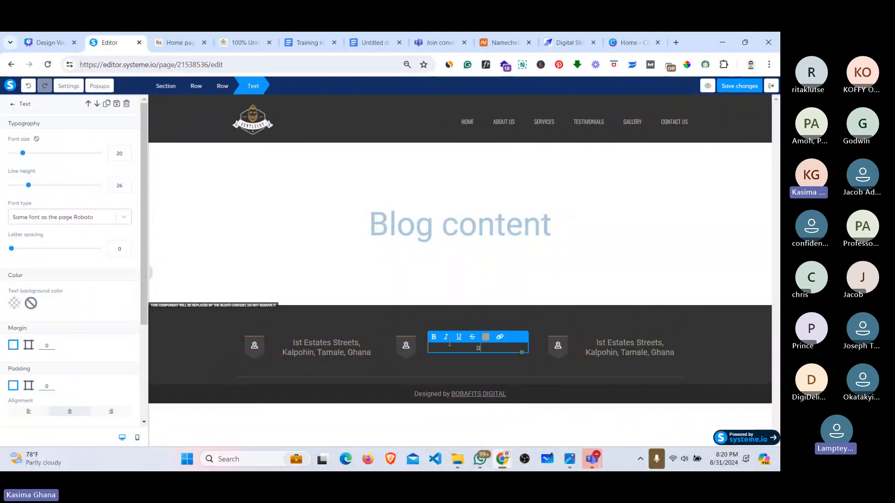
{"action": "left_click", "coordinate": [183, 41]}
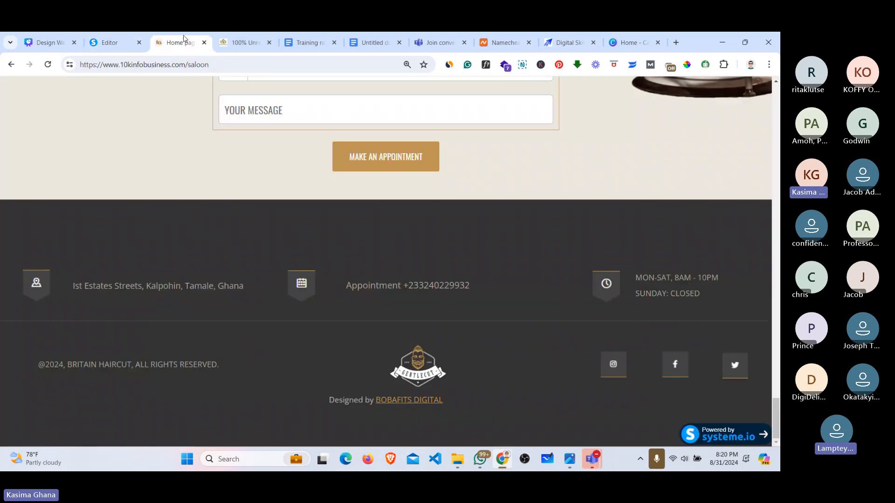
{"action": "left_click", "coordinate": [103, 46]}
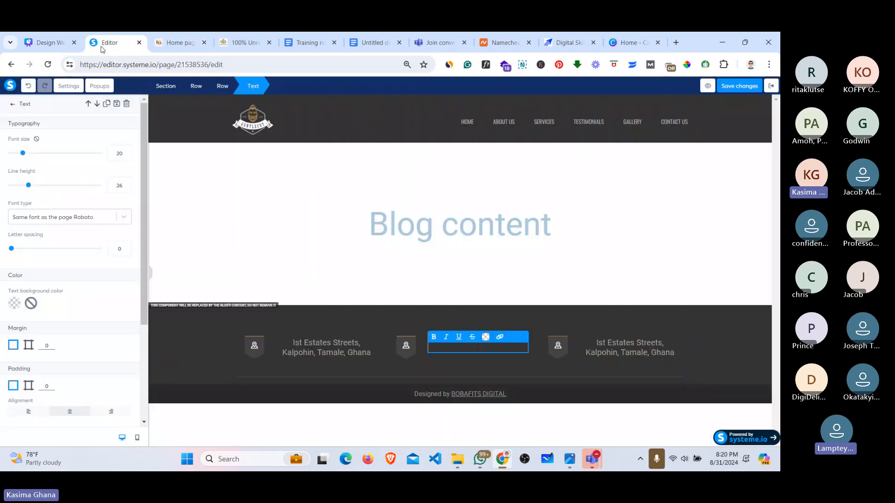
{"action": "left_click", "coordinate": [478, 348]}
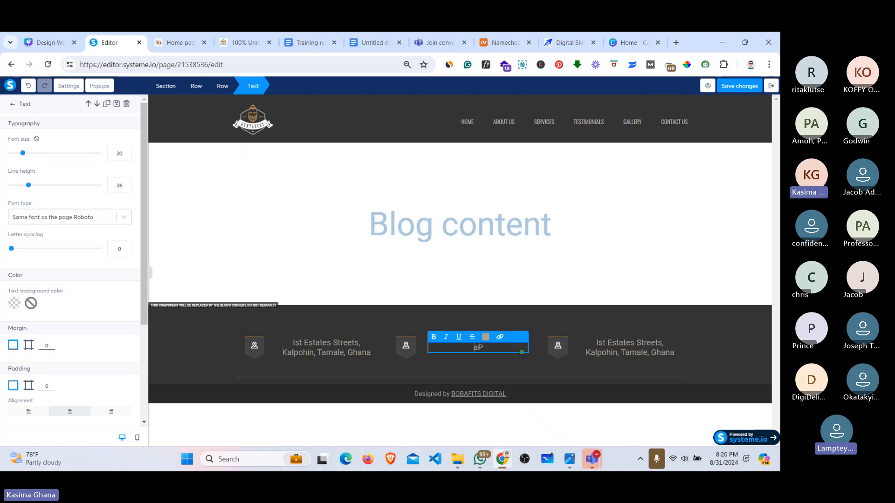
{"action": "key", "text": "BackSpace"}
{"action": "type", "text": "AP"}
{"action": "key", "text": "BackSpace"}
{"action": "type", "text": "PPOINTMR"}
{"action": "key", "text": "BackSpace"}
{"action": "key", "text": "BackSpace"}
{"action": "key", "text": "BackSpace"}
{"action": "key", "text": "BackSpace"}
{"action": "key", "text": "BackSpace"}
{"action": "key", "text": "BackSpace"}
{"action": "key", "text": "BackSpace"}
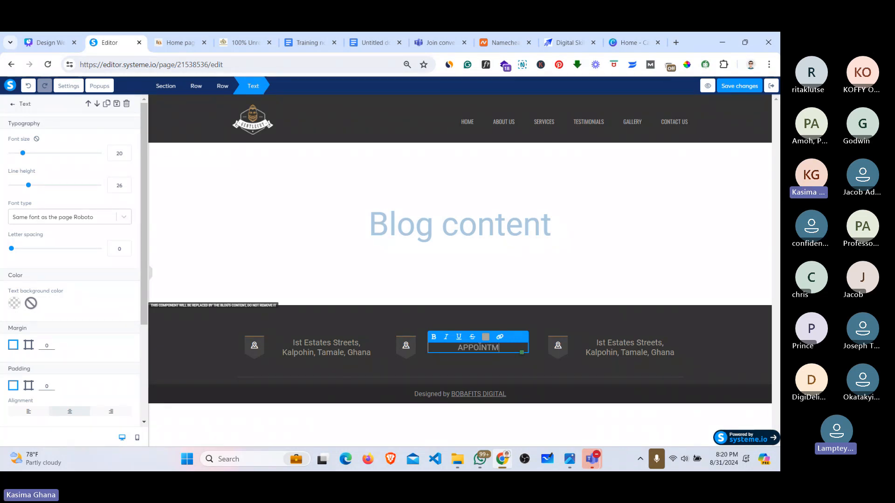
{"action": "key", "text": "BackSpace"}
{"action": "type", "text": "ppointme"}
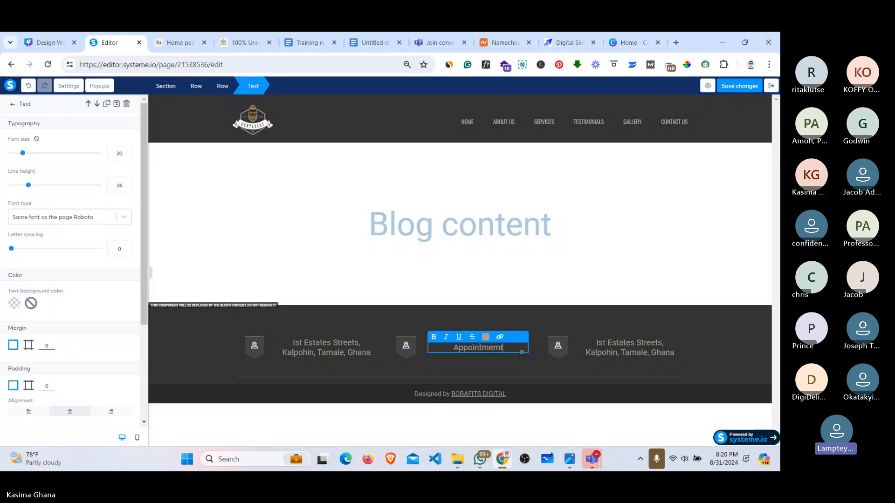
{"action": "type", "text": "nt"}
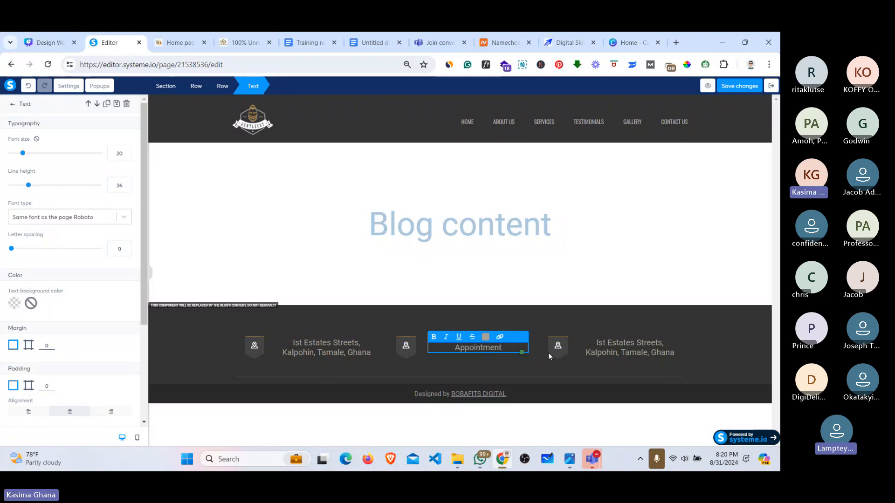
{"action": "type", "text": ": "}
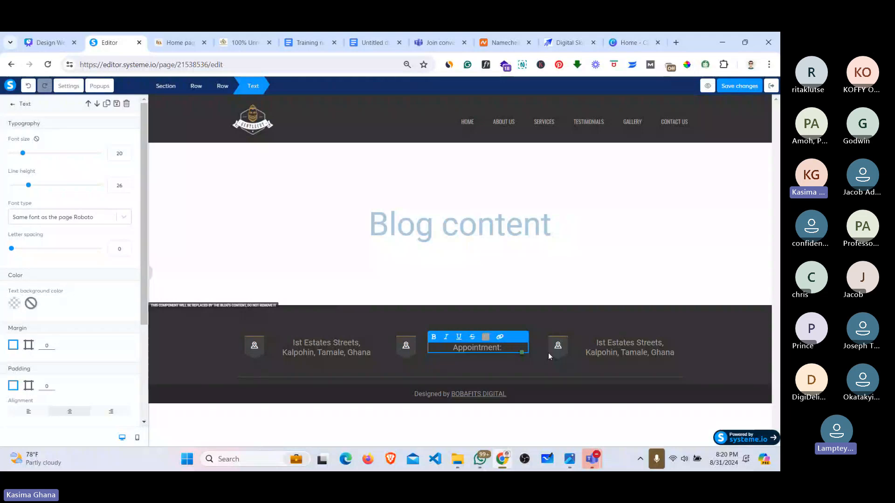
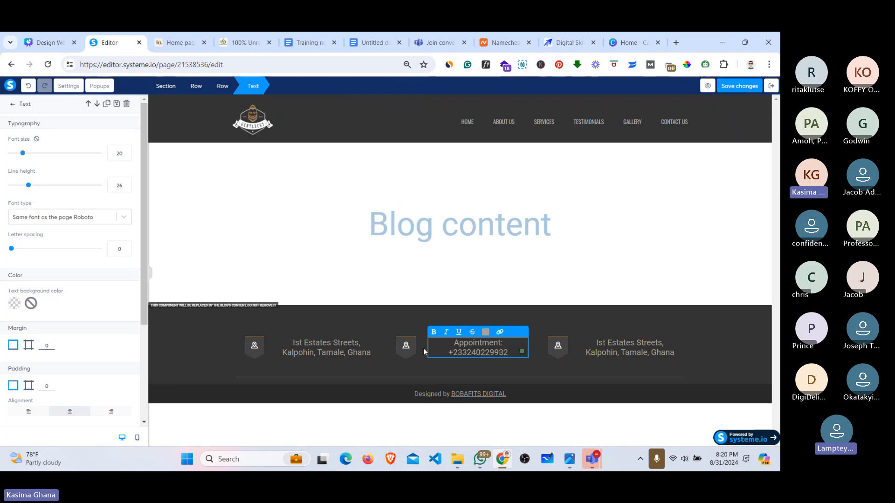
{"action": "left_click", "coordinate": [410, 350]}
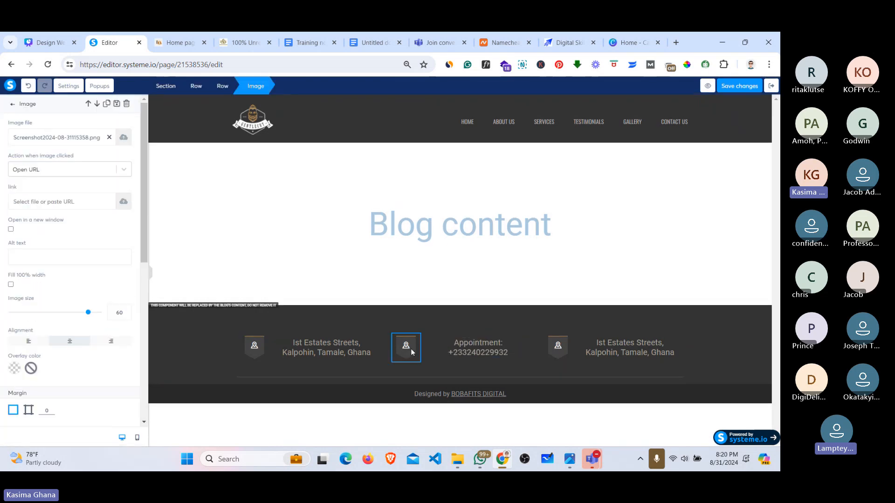
Step: Swap the middle column's pin image for the calendar icon, Screenshot 2024-08-31 115407.png
{"action": "left_click", "coordinate": [169, 36]}
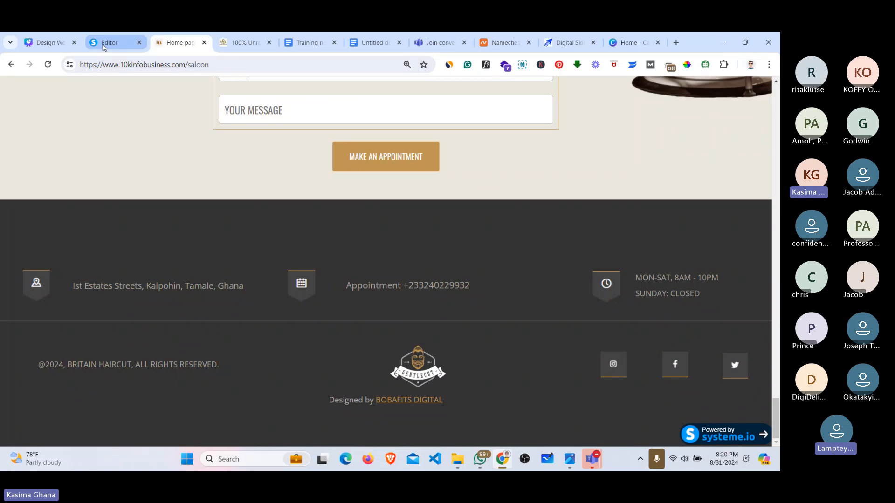
{"action": "left_click", "coordinate": [104, 46]}
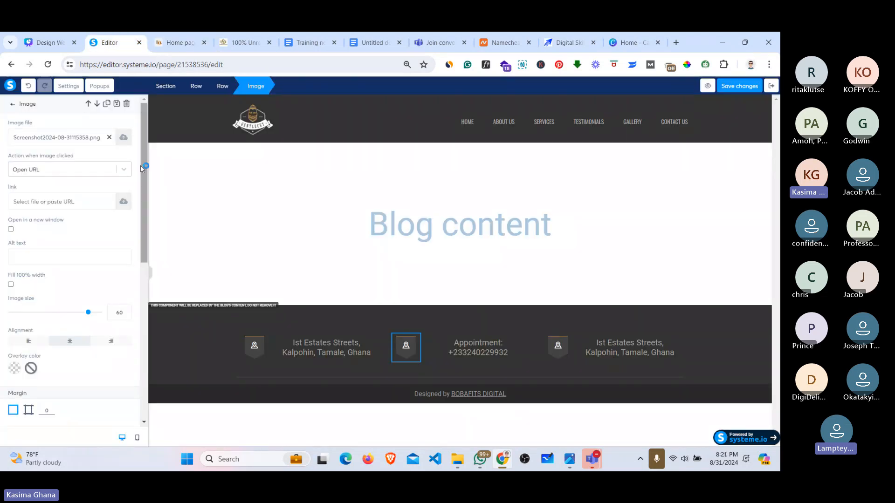
{"action": "left_click", "coordinate": [108, 137]}
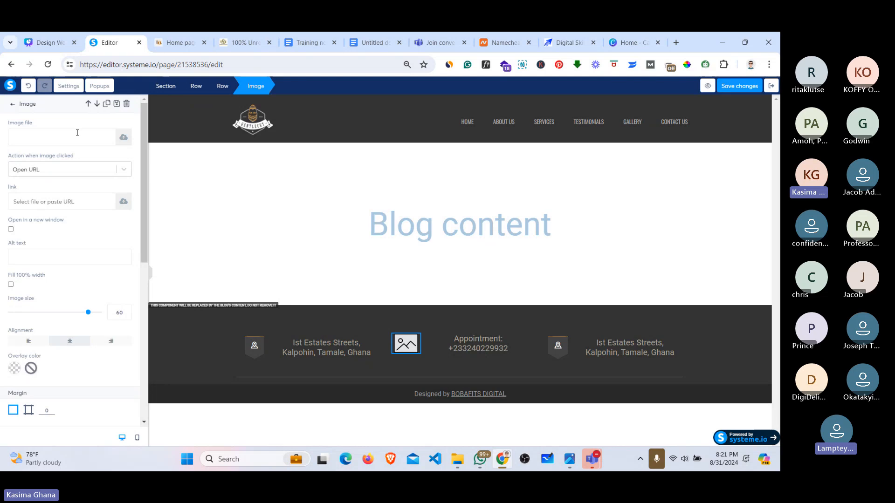
{"action": "left_click", "coordinate": [124, 138]}
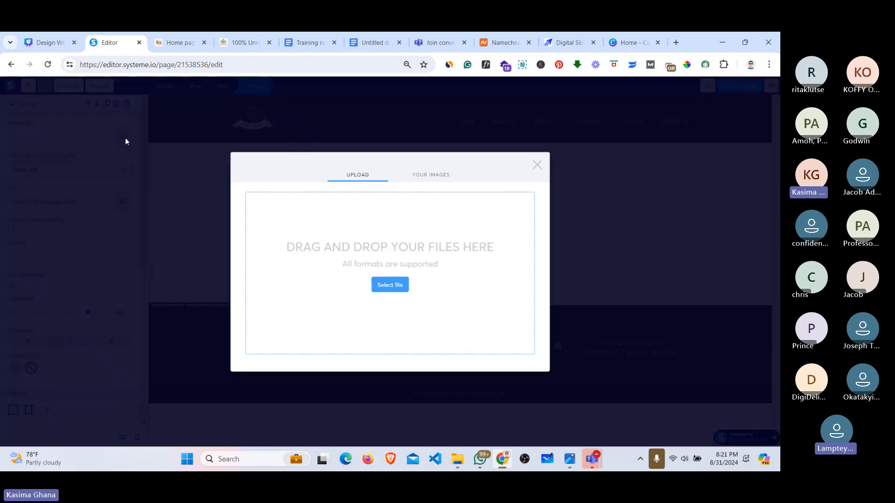
{"action": "left_click", "coordinate": [390, 286]}
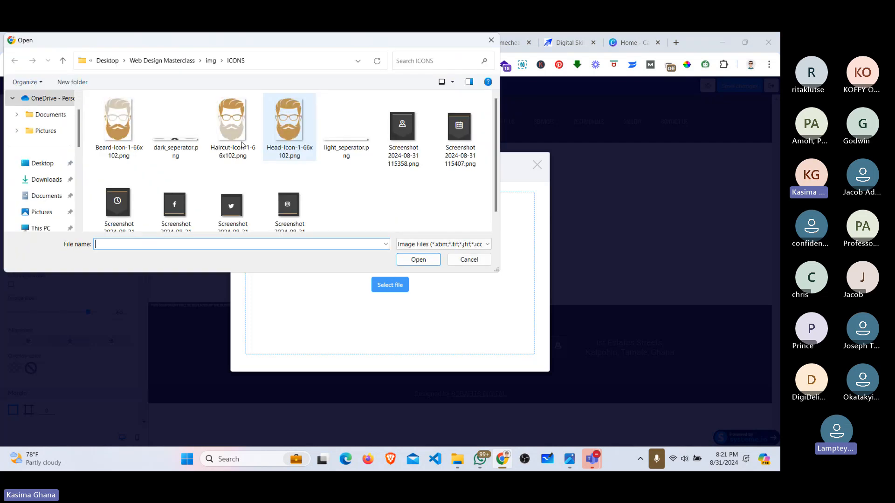
{"action": "left_click", "coordinate": [460, 131]}
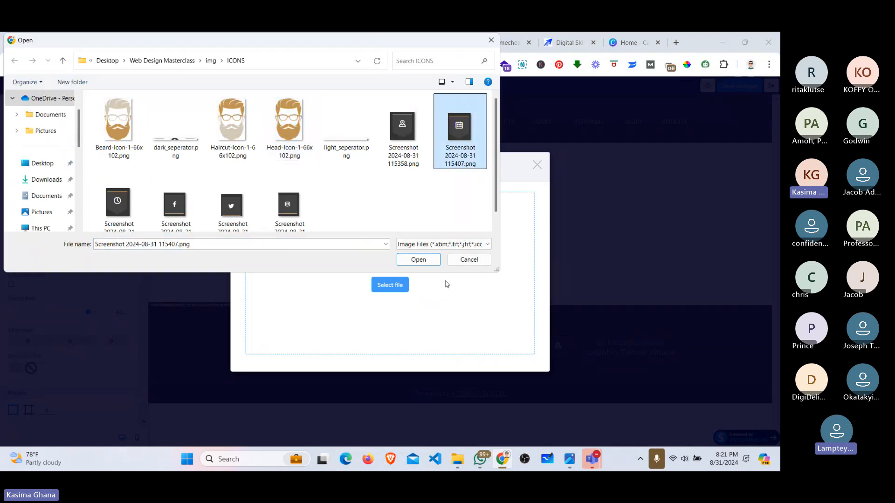
{"action": "left_click", "coordinate": [418, 260]}
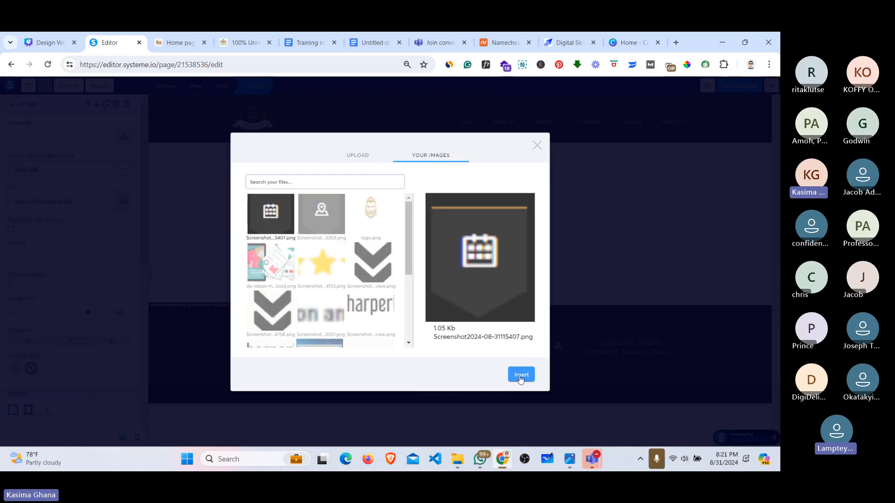
{"action": "left_click", "coordinate": [520, 375]}
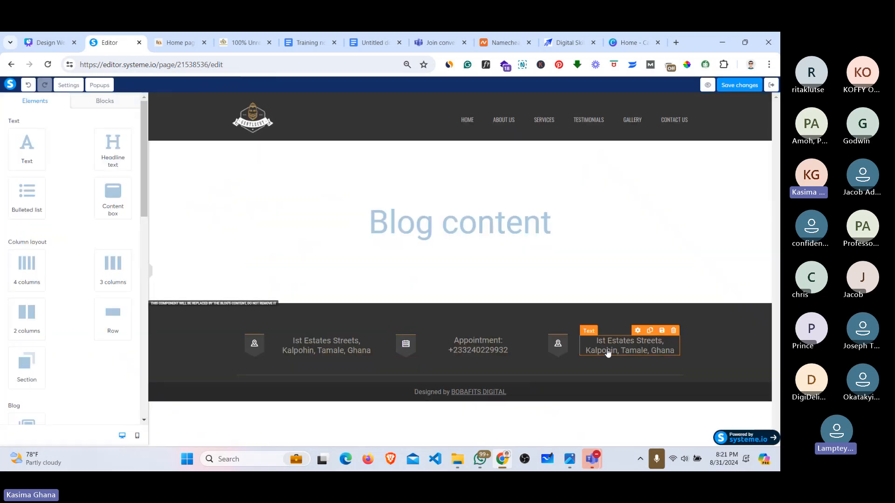
Step: Replace the third footer column's text with 'MON-SAT, 8AM-10PM'
{"action": "triple_click", "coordinate": [608, 352]}
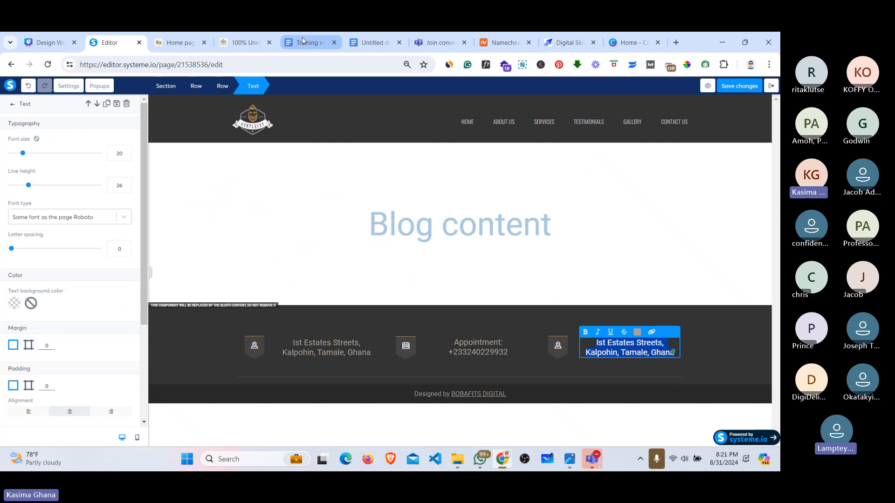
{"action": "left_click", "coordinate": [190, 36]}
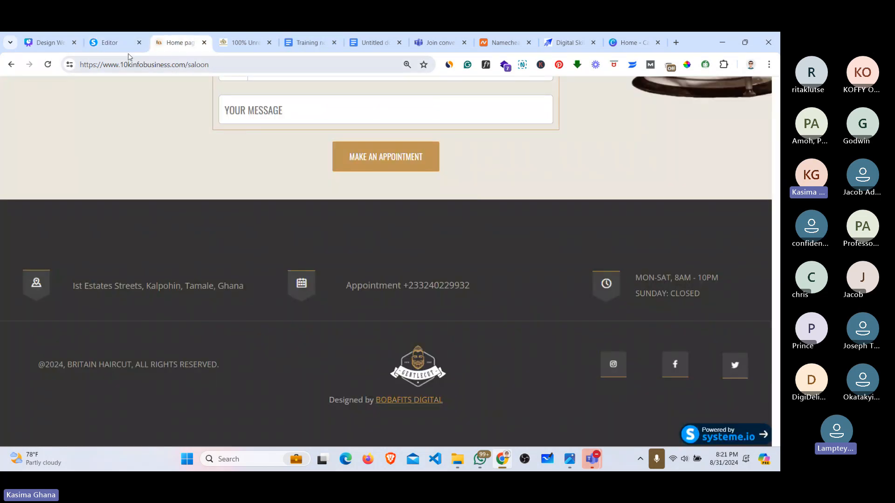
{"action": "left_click", "coordinate": [110, 44]}
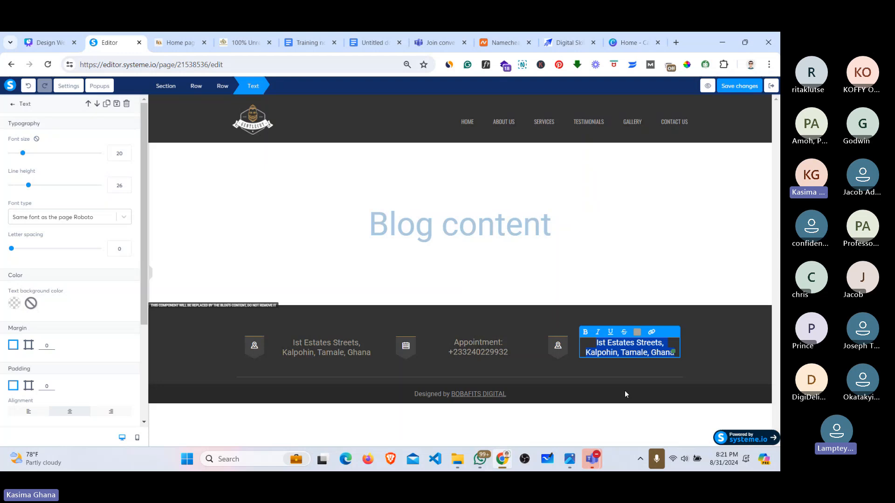
{"action": "type", "text": "MON"}
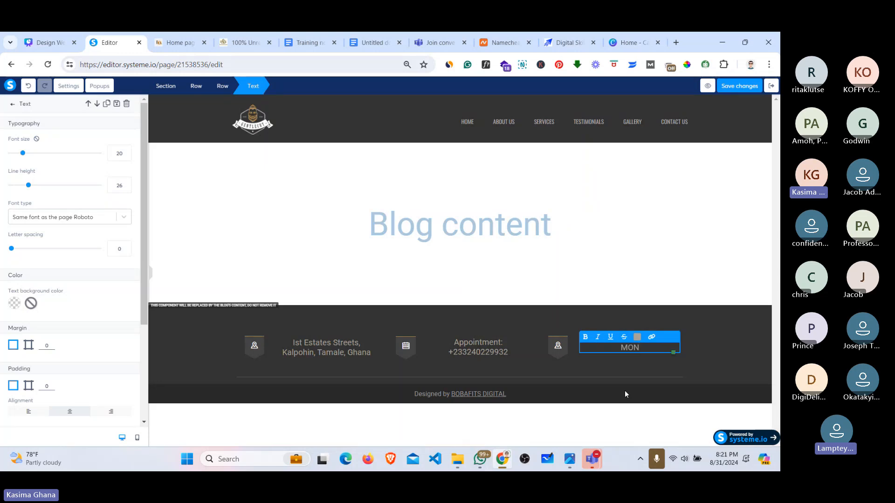
{"action": "type", "text": "-SAT"}
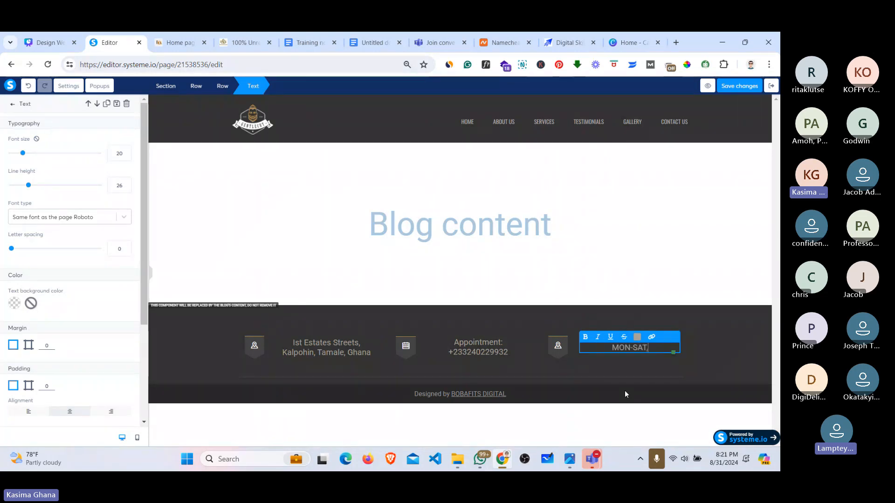
{"action": "type", "text": ", *"}
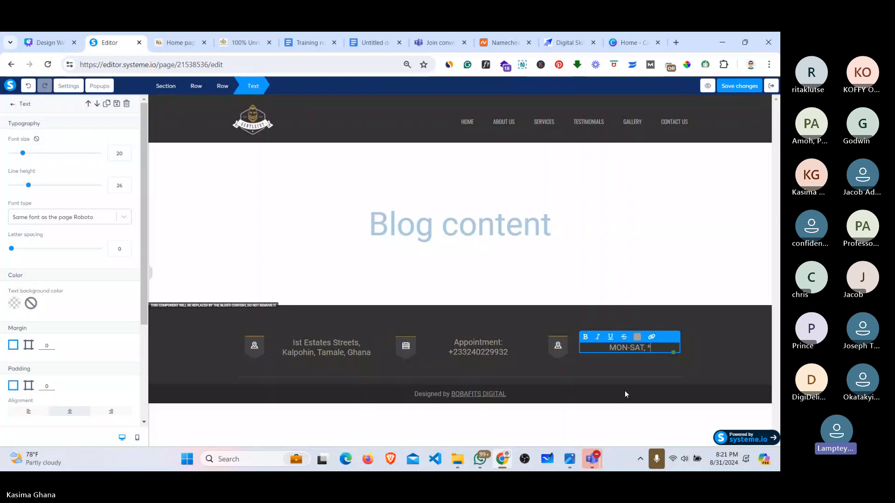
{"action": "key", "text": "BackSpace"}
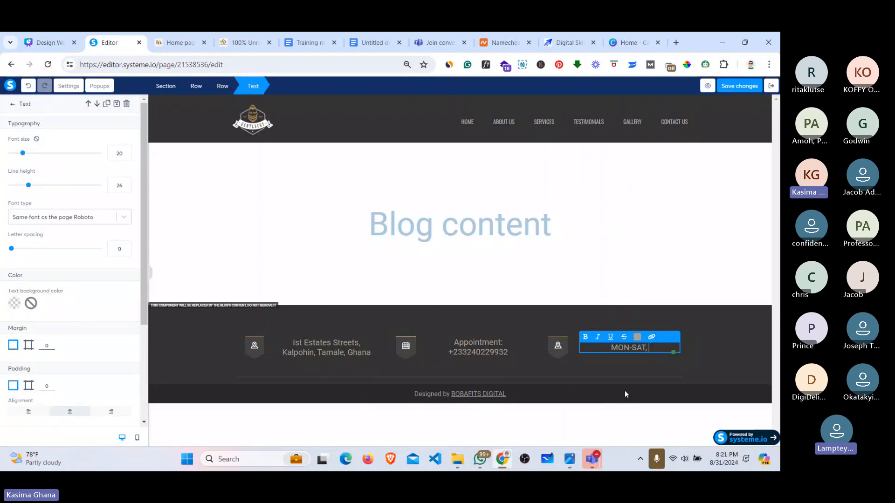
{"action": "type", "text": "8"}
{"action": "type", "text": ":00"}
{"action": "key", "text": "BackSpace"}
{"action": "key", "text": "BackSpace"}
{"action": "key", "text": "BackSpace"}
{"action": "type", "text": "AM"}
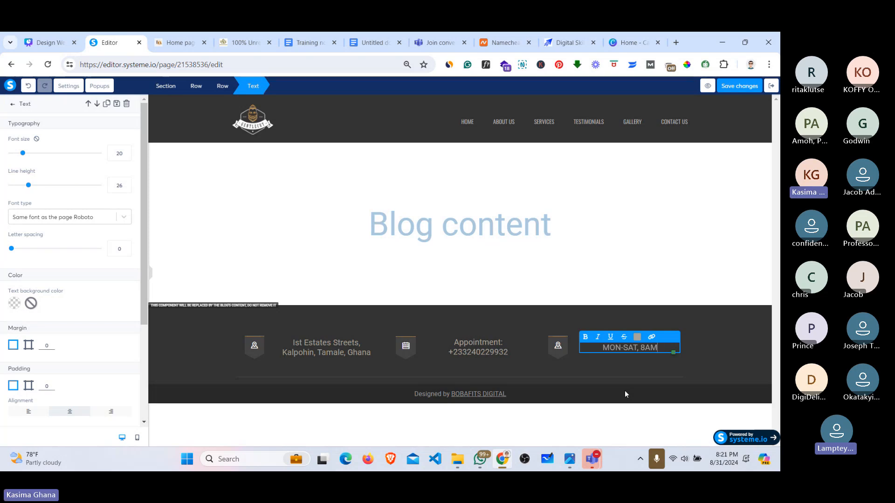
{"action": "type", "text": "-10PM"}
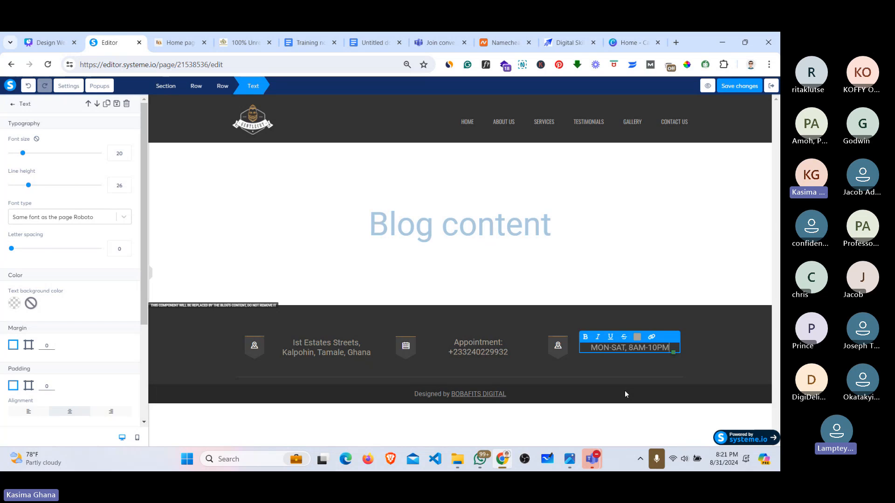
Step: Add a second hours line reading 'SUNDAY: CLOSED'
{"action": "key", "text": "Return"}
{"action": "type", "text": "s"}
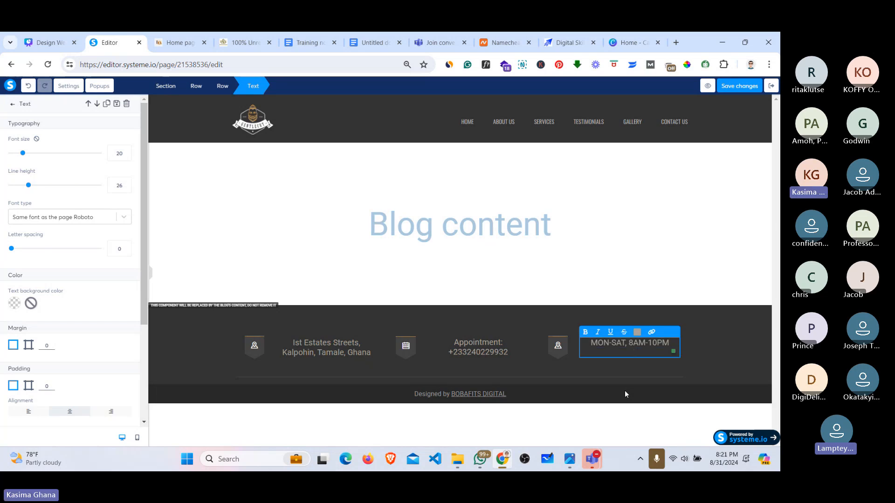
{"action": "key", "text": "BackSpace"}
{"action": "type", "text": "SUNDAY:"}
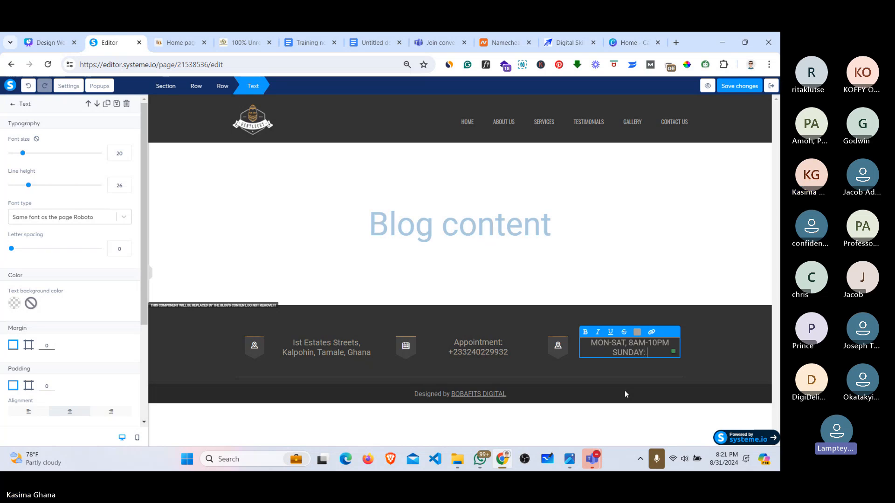
{"action": "type", "text": " cLOSED"}
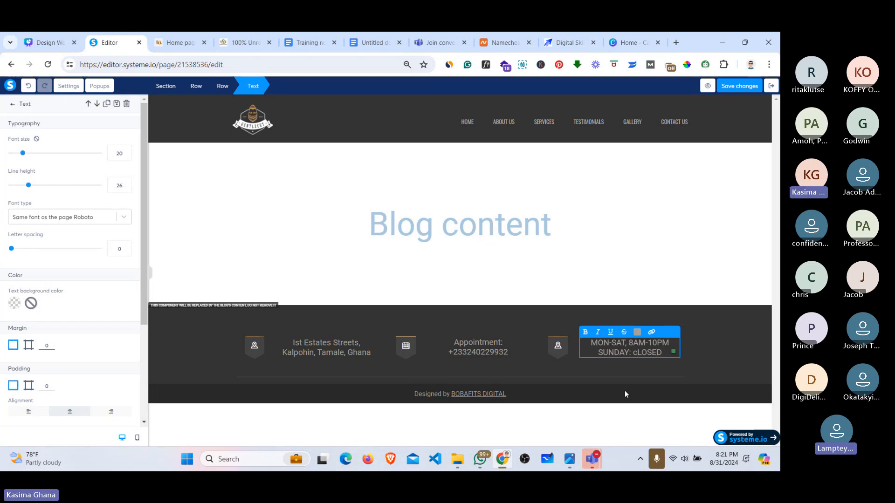
{"action": "key", "text": "Left"}
{"action": "key", "text": "Left"}
{"action": "key", "text": "BackSpace"}
{"action": "type", "text": "C"}
Step: Swap the third column's pin image for the uploaded clock icon screenshot, then save
{"action": "left_click", "coordinate": [564, 341]}
{"action": "left_click", "coordinate": [560, 345]}
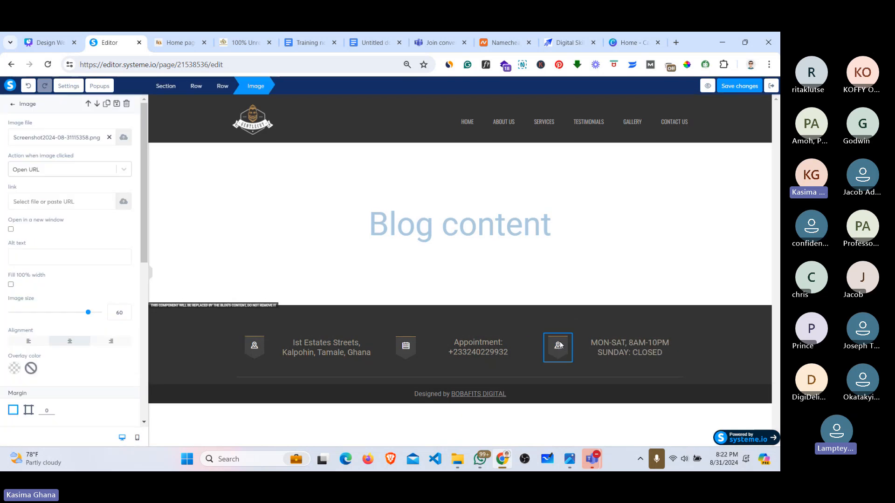
{"action": "left_click", "coordinate": [109, 137]}
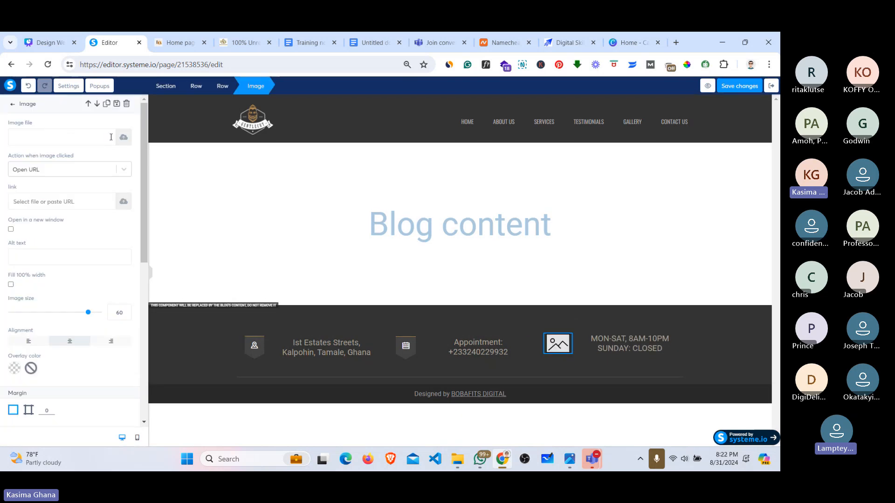
{"action": "left_click", "coordinate": [124, 137]}
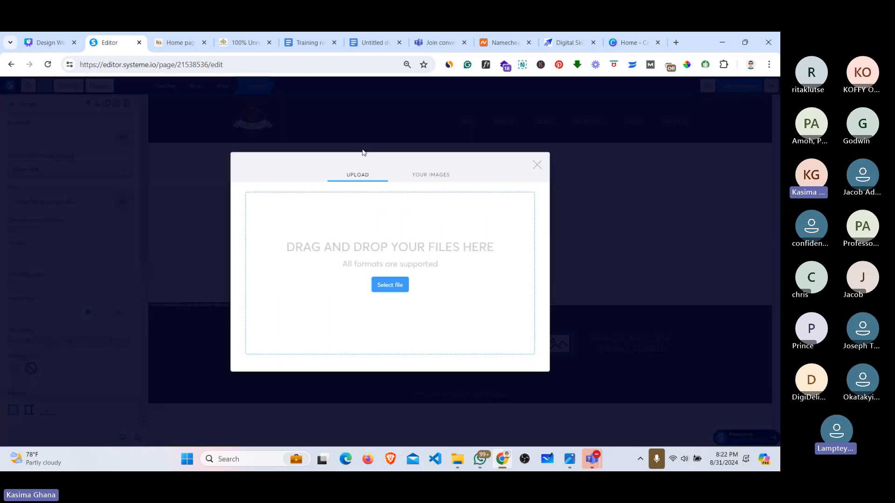
{"action": "left_click", "coordinate": [394, 291]}
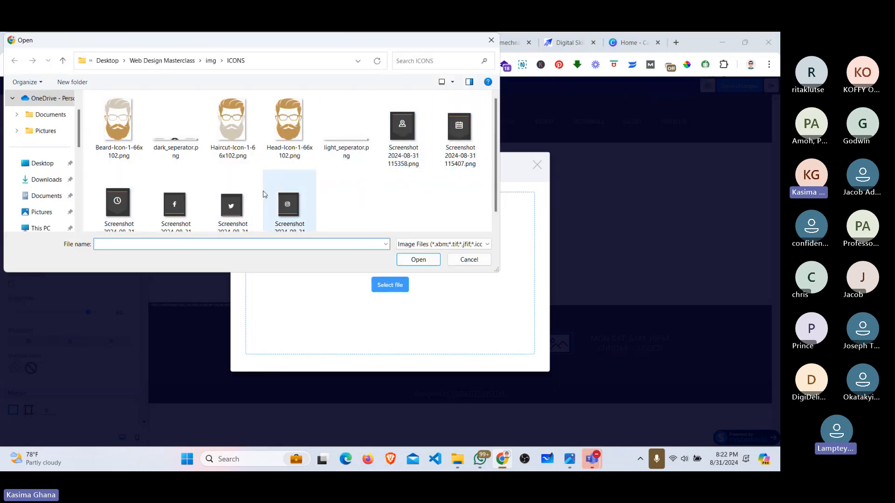
{"action": "left_click", "coordinate": [119, 206]}
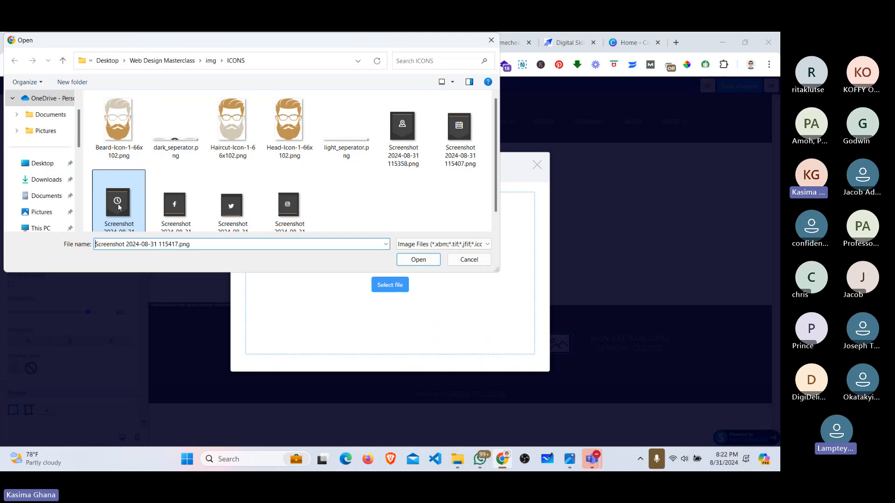
{"action": "left_click", "coordinate": [424, 260]}
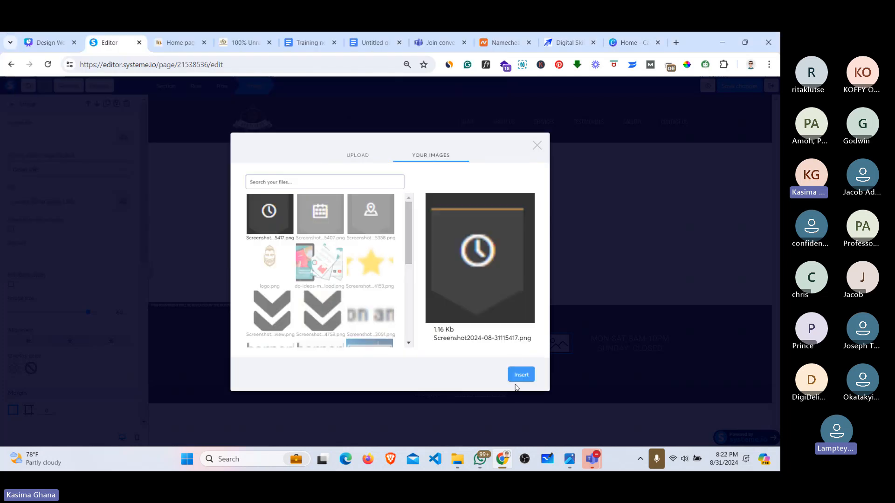
{"action": "left_click", "coordinate": [521, 375]}
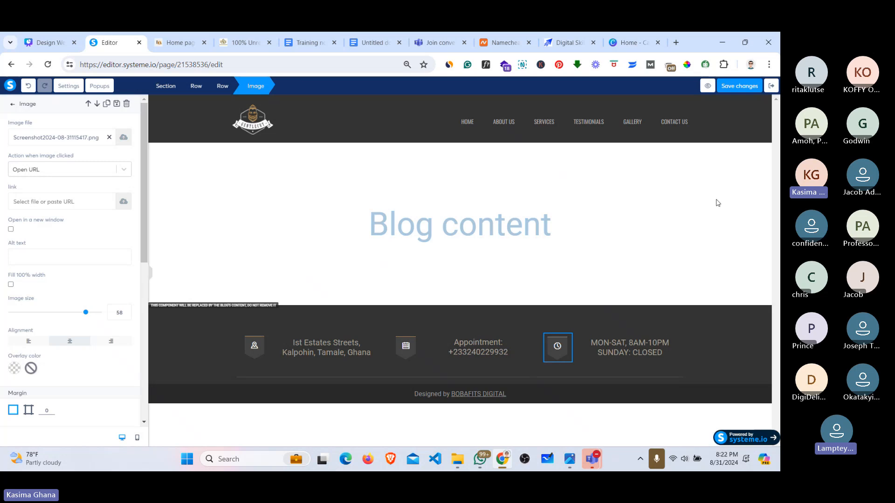
{"action": "left_click", "coordinate": [735, 85]}
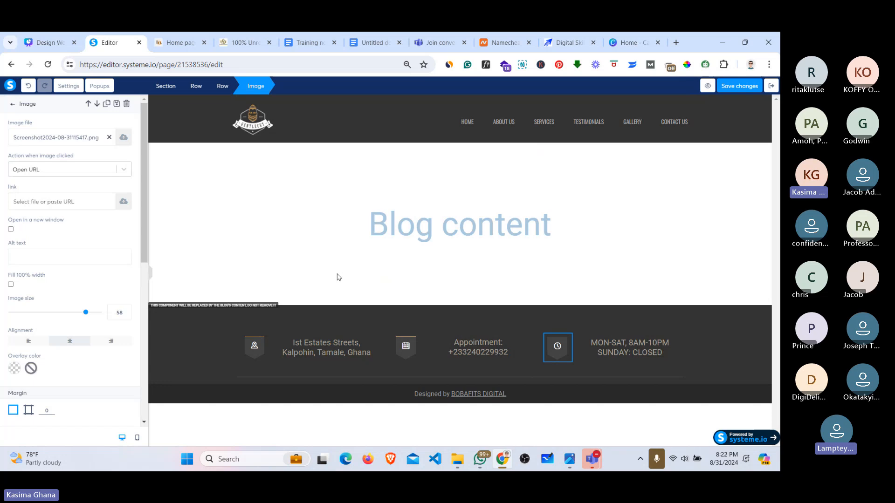
{"action": "left_click", "coordinate": [188, 39]}
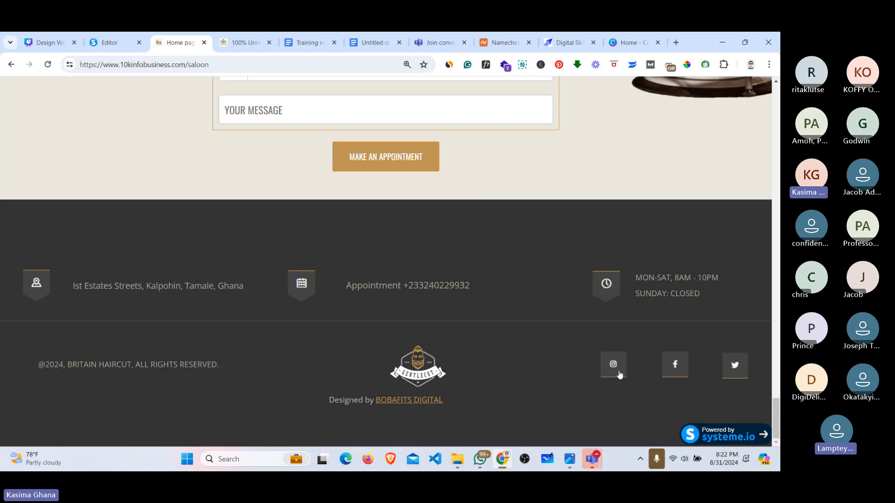
{"action": "left_click", "coordinate": [117, 37]}
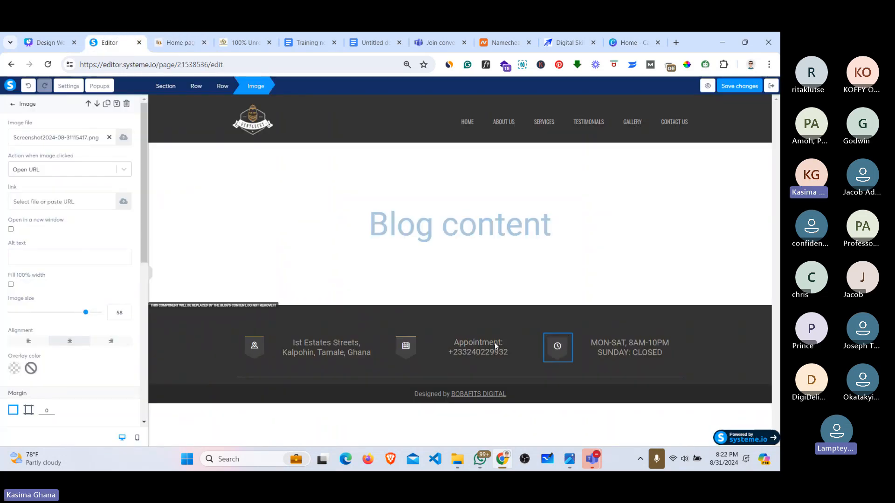
{"action": "left_click", "coordinate": [675, 336]}
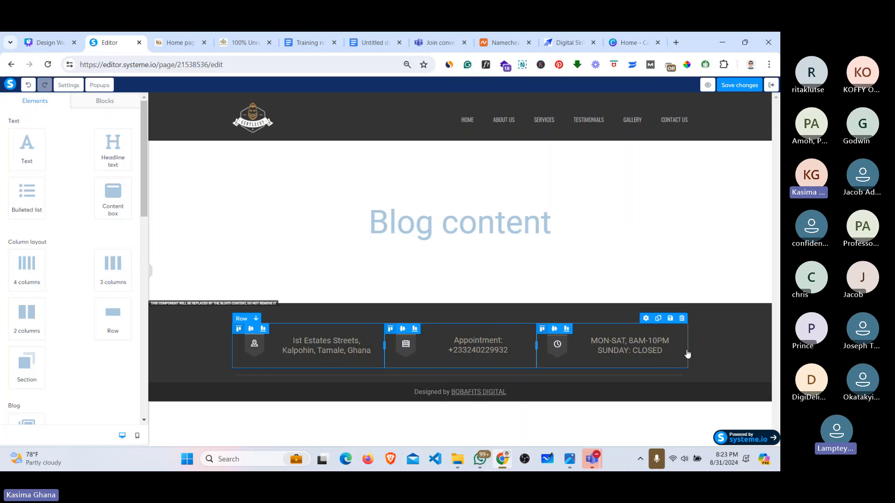
Step: Duplicate the contact row below the original, then delete its address, appointment and hours columns
{"action": "left_click", "coordinate": [658, 318]}
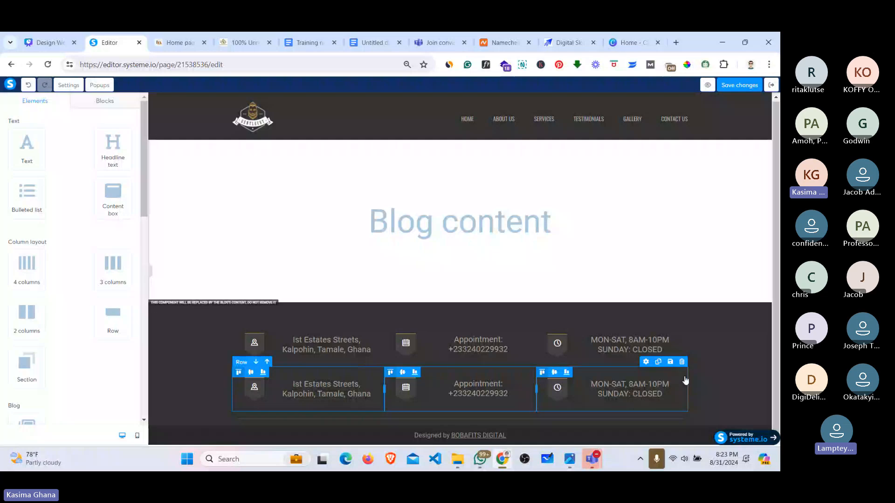
{"action": "left_click", "coordinate": [256, 363]}
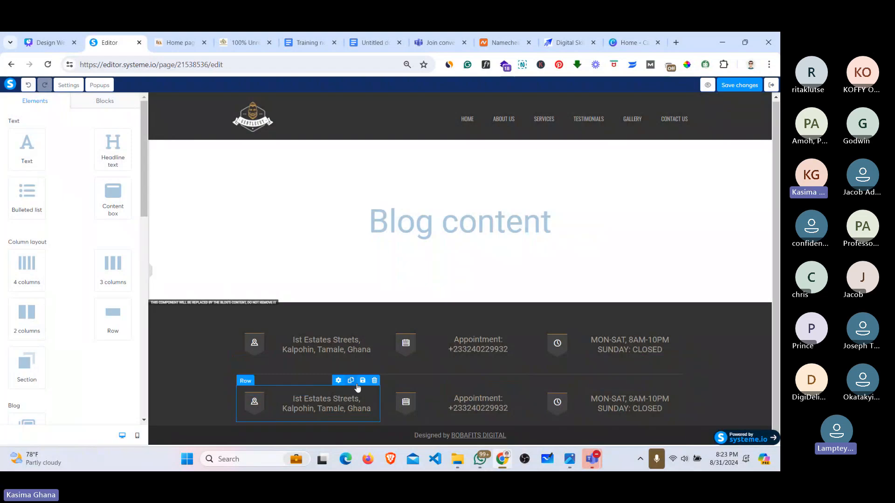
{"action": "left_click", "coordinate": [374, 380]}
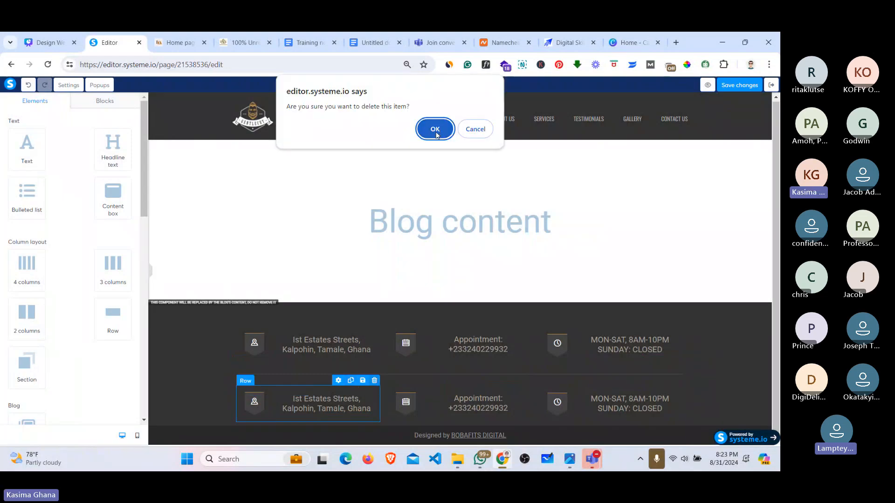
{"action": "key", "text": "Return"}
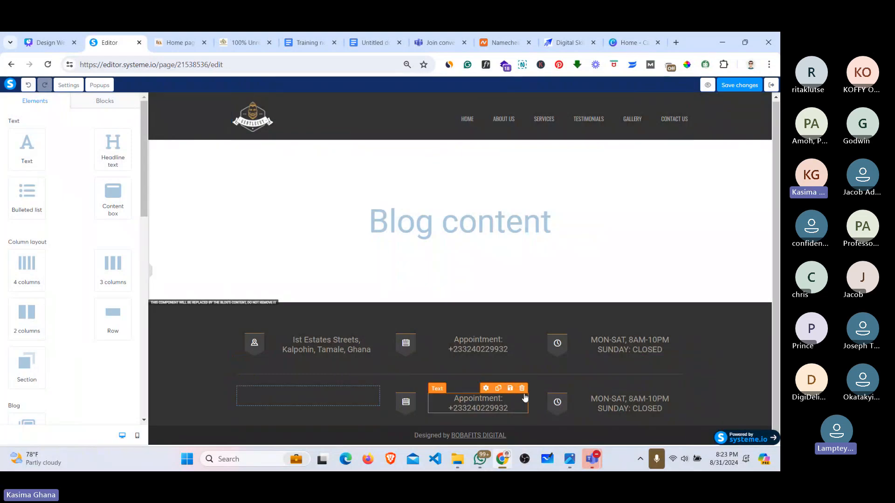
{"action": "left_click", "coordinate": [526, 381]}
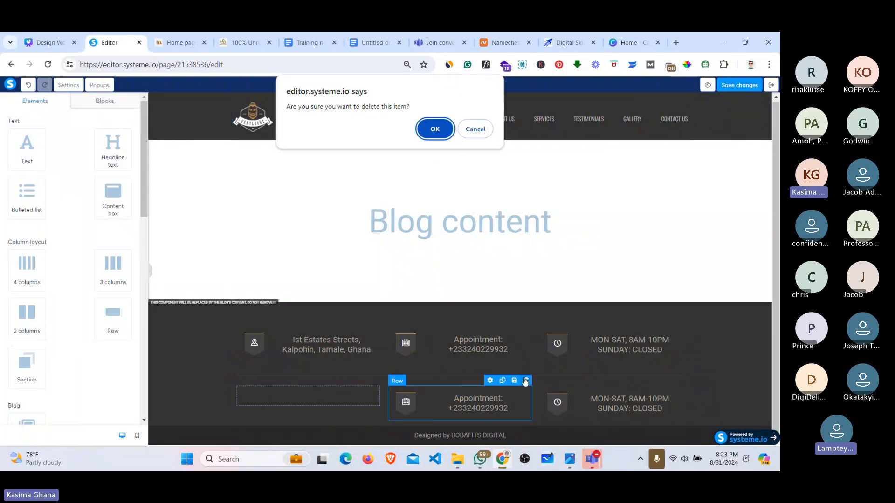
{"action": "left_click", "coordinate": [439, 133]}
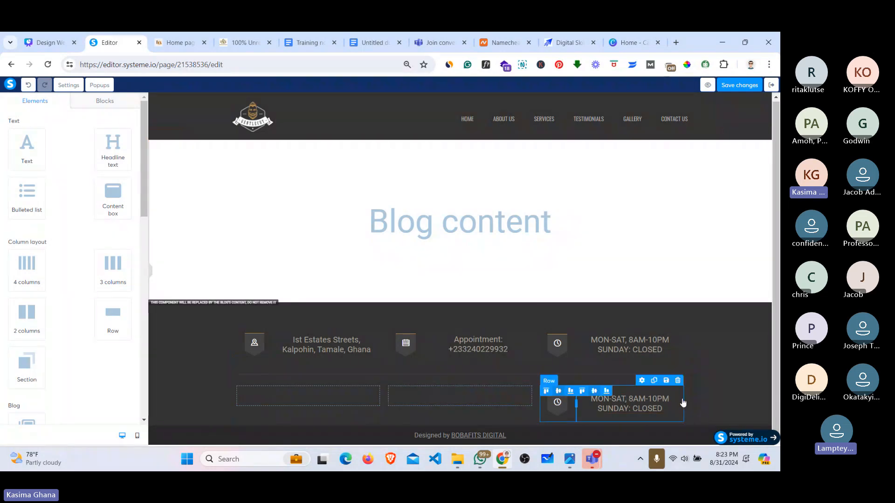
{"action": "left_click", "coordinate": [678, 381]}
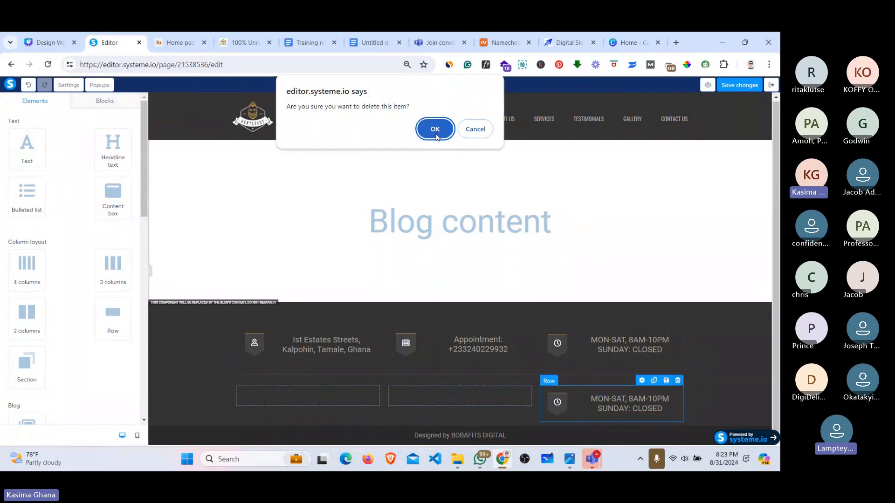
{"action": "left_click", "coordinate": [436, 131]}
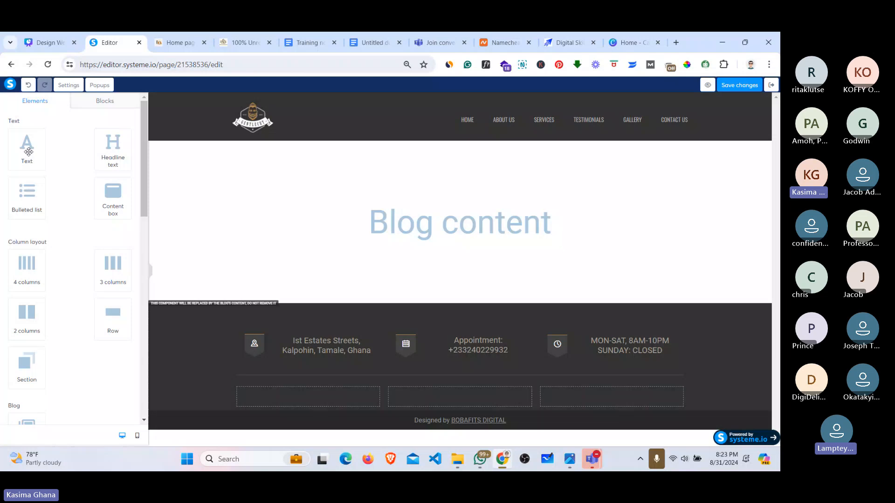
Step: Copy the address text and the calendar icon into the footer's lower row
{"action": "left_click_drag", "start_coordinate": [28, 152], "coordinate": [253, 235]}
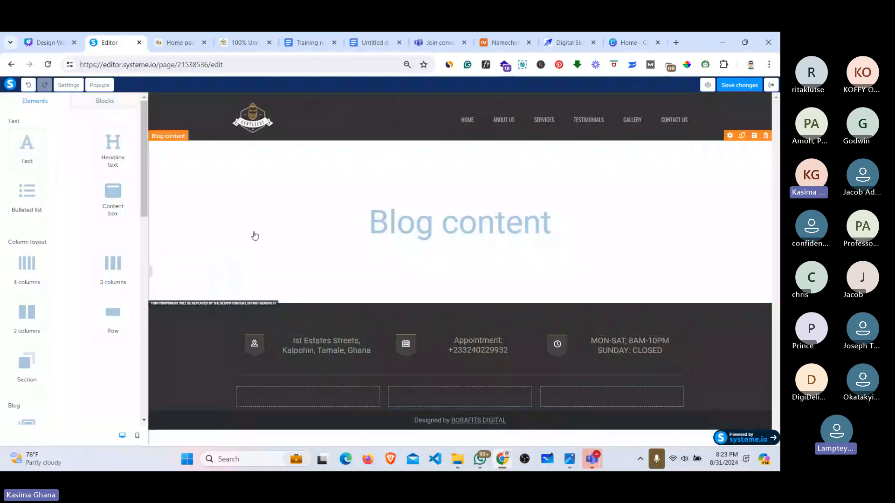
{"action": "left_click", "coordinate": [346, 331]}
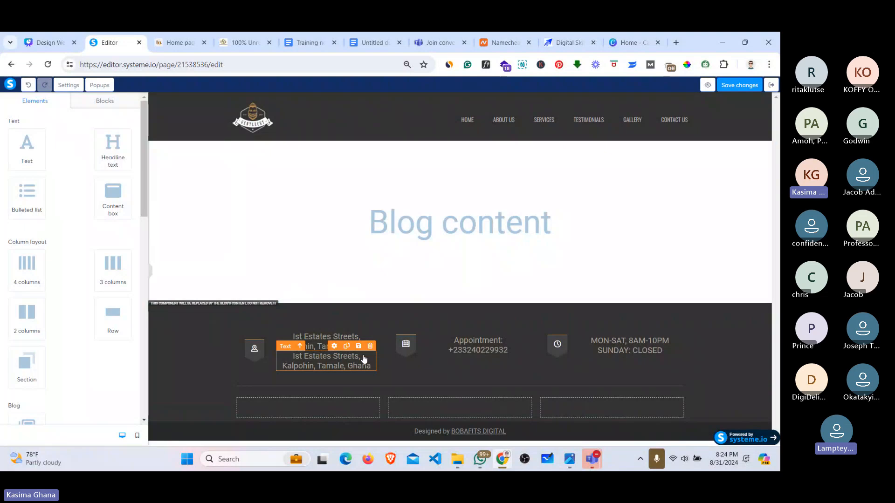
{"action": "left_click_drag", "start_coordinate": [364, 360], "coordinate": [331, 414]}
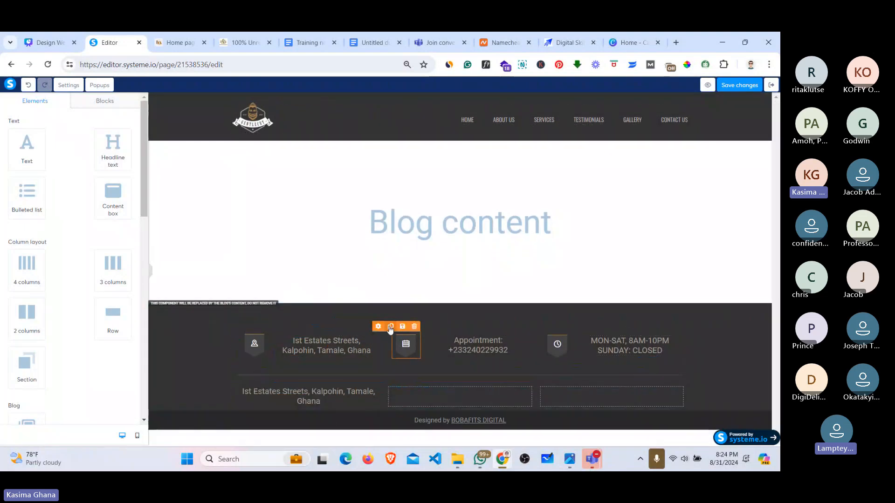
{"action": "left_click", "coordinate": [391, 327]}
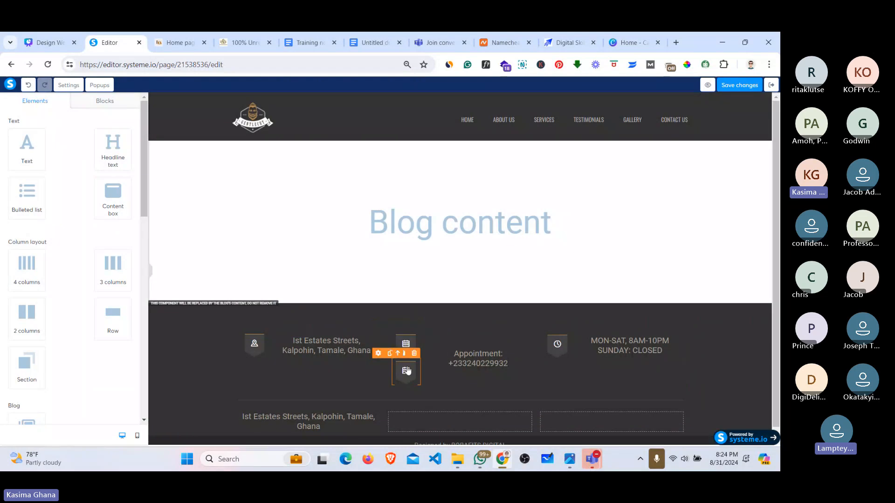
{"action": "left_click_drag", "start_coordinate": [407, 371], "coordinate": [443, 422]}
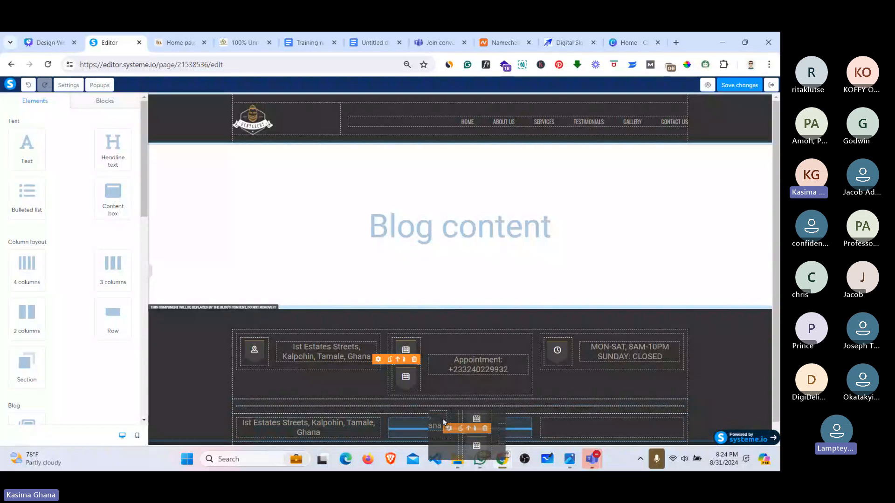
{"action": "left_click_drag", "start_coordinate": [443, 422], "coordinate": [443, 422]}
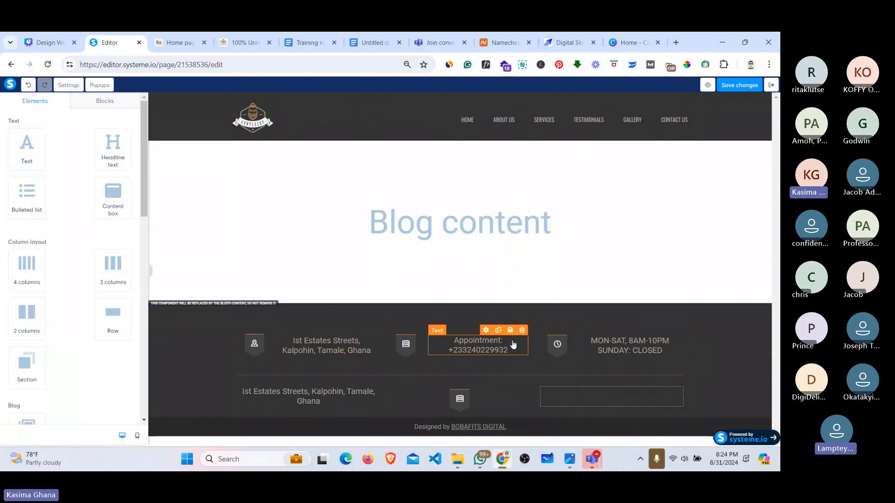
Step: Undo an accidental Appointment text duplicate and recheck the reference site's footer
{"action": "left_click", "coordinate": [498, 330]}
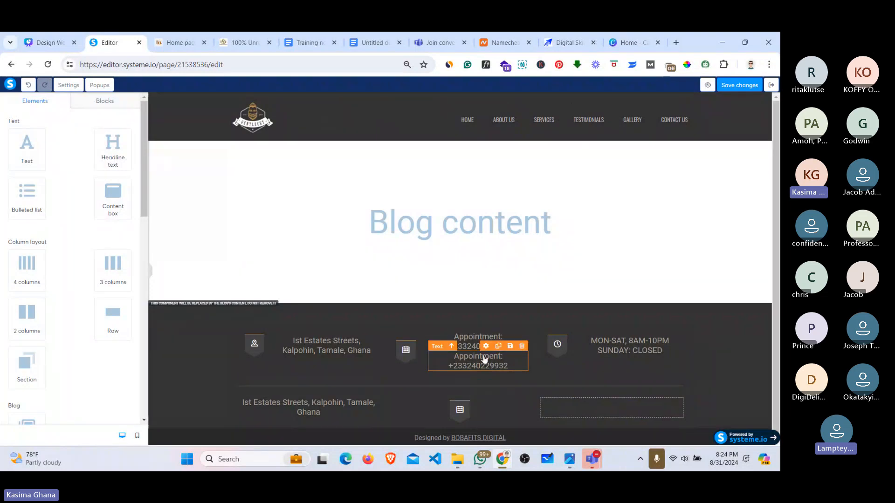
{"action": "key", "text": "ctrl+z"}
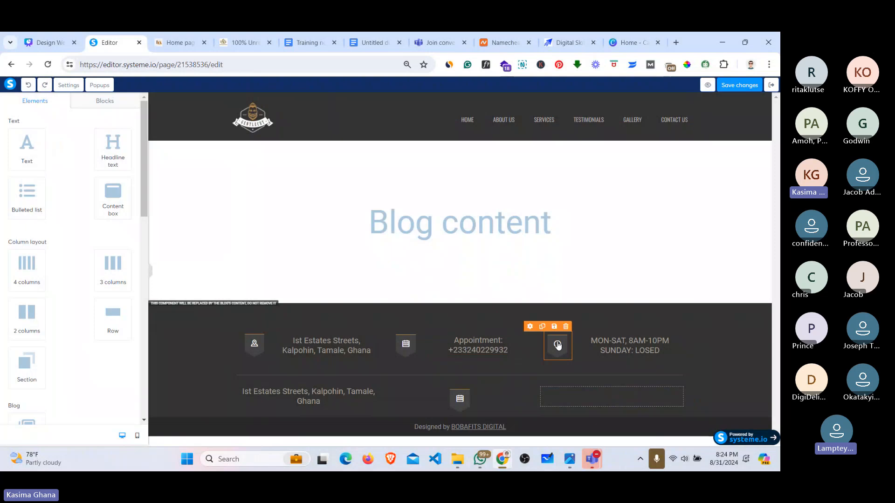
{"action": "left_click", "coordinate": [184, 41]}
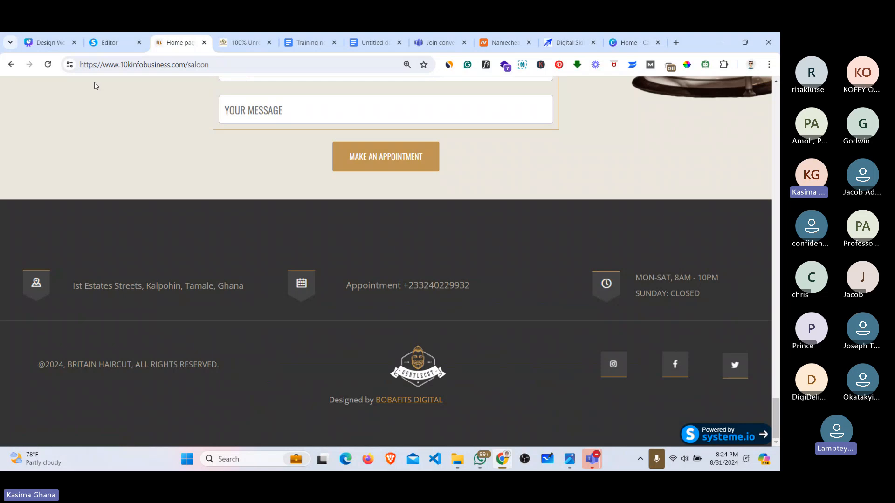
{"action": "left_click", "coordinate": [114, 36]}
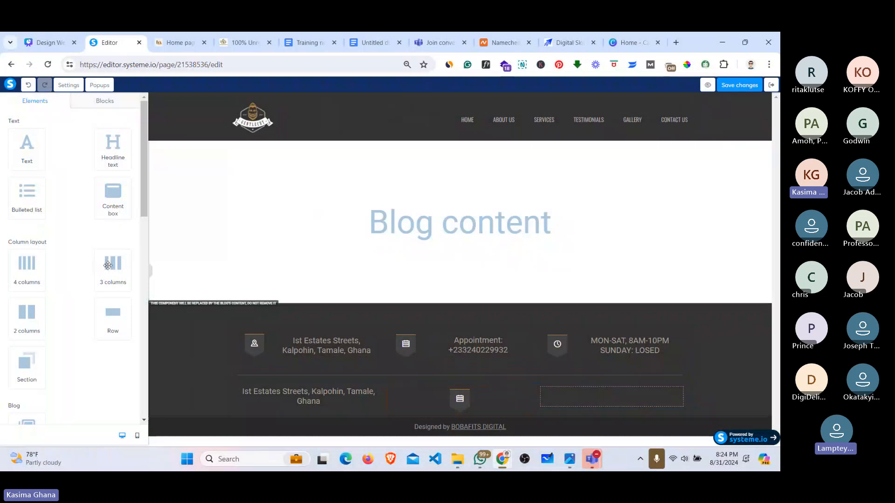
Step: Add three columns to the lower row and place a clock icon copy in each
{"action": "left_click_drag", "start_coordinate": [108, 265], "coordinate": [578, 401]}
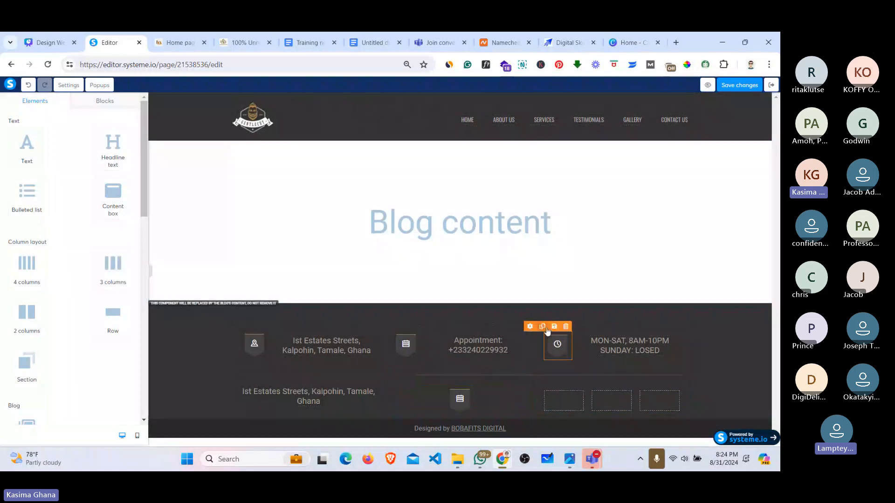
{"action": "left_click", "coordinate": [544, 327]}
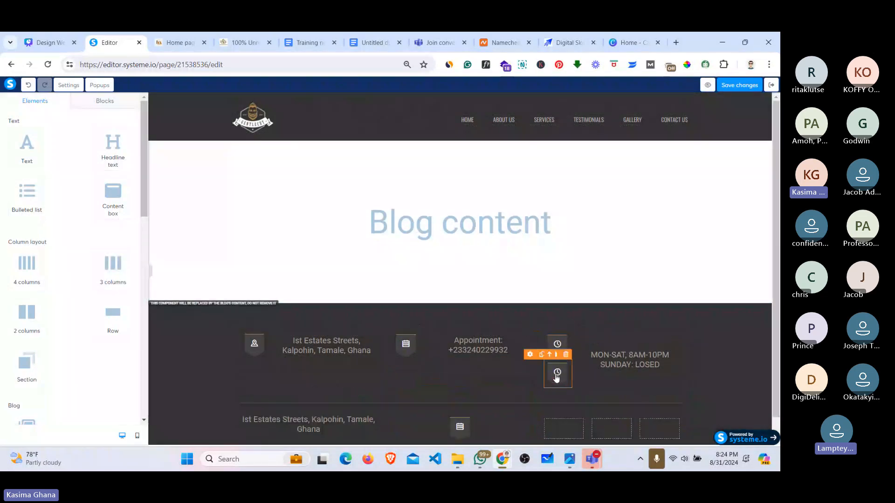
{"action": "left_click_drag", "start_coordinate": [556, 378], "coordinate": [563, 402]}
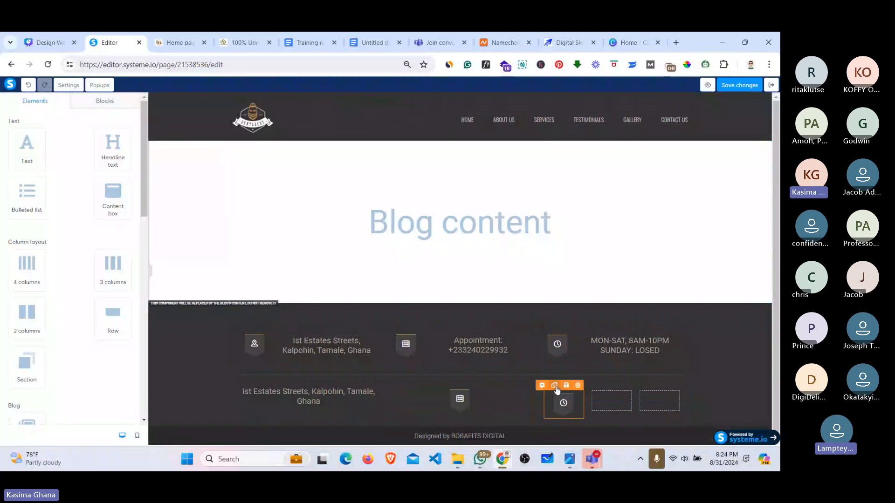
{"action": "left_click", "coordinate": [554, 386]}
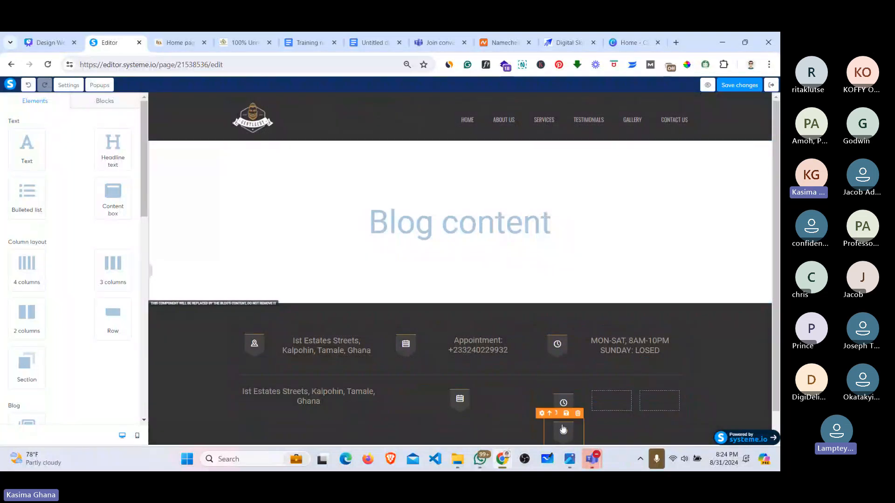
{"action": "left_click_drag", "start_coordinate": [563, 429], "coordinate": [608, 403]}
{"action": "left_click", "coordinate": [555, 386]}
{"action": "left_click_drag", "start_coordinate": [567, 431], "coordinate": [659, 403]}
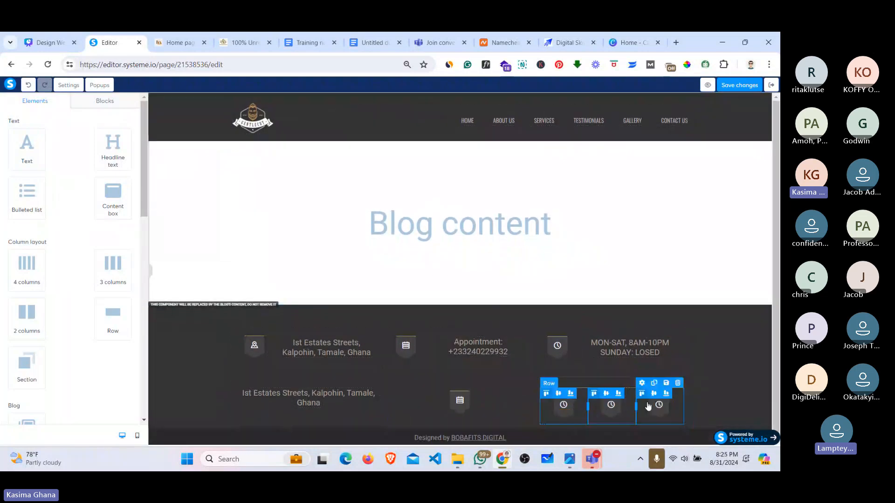
Step: Replace the lower-row calendar icon with logo-1.png uploaded from the img > LOGO folder
{"action": "left_click", "coordinate": [468, 401]}
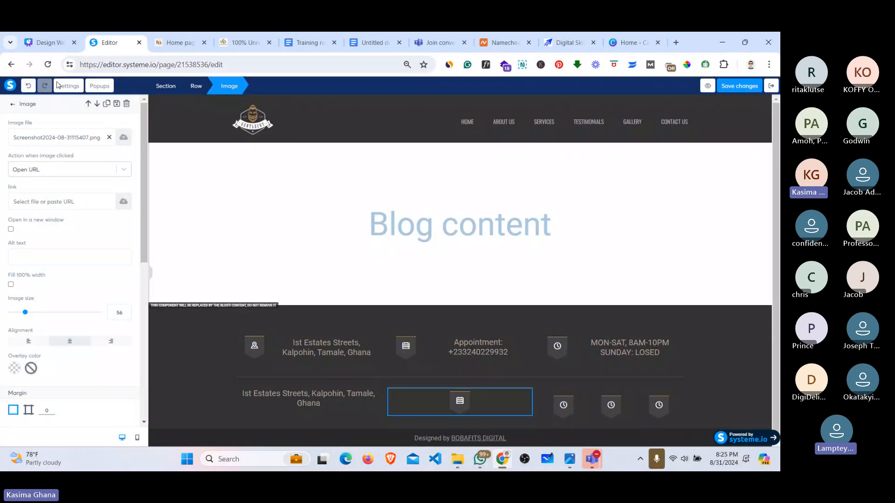
{"action": "left_click", "coordinate": [109, 137]}
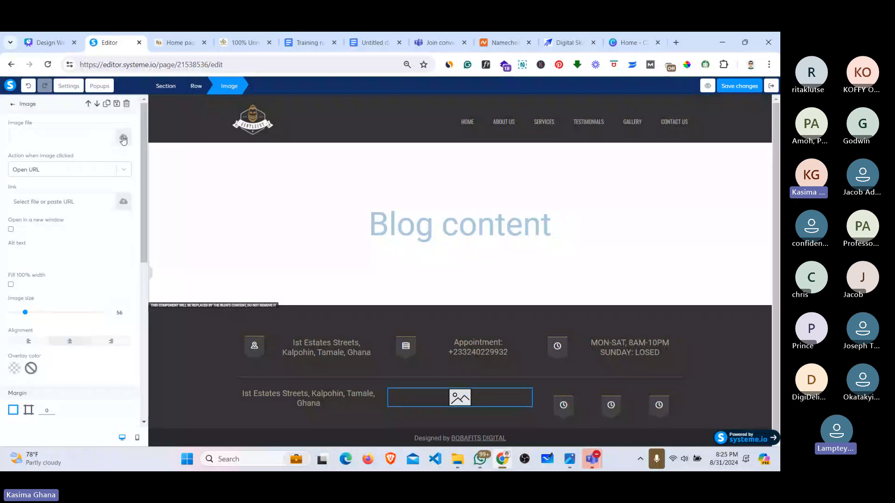
{"action": "left_click", "coordinate": [123, 138]}
{"action": "left_click", "coordinate": [390, 285]}
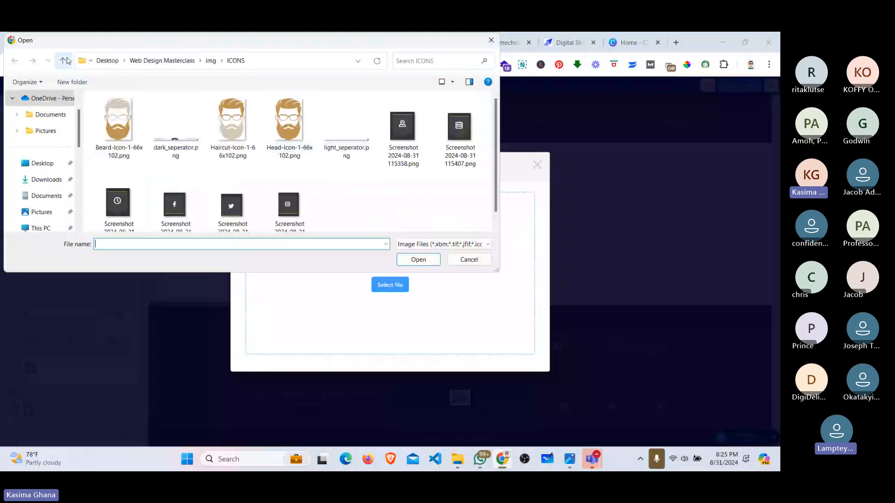
{"action": "left_click", "coordinate": [64, 60]}
{"action": "double_click", "coordinate": [111, 173]}
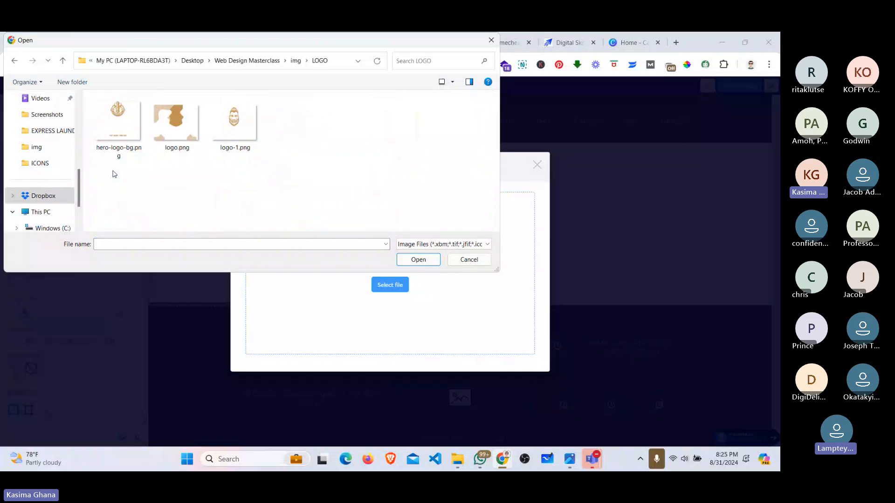
{"action": "left_click", "coordinate": [238, 125]}
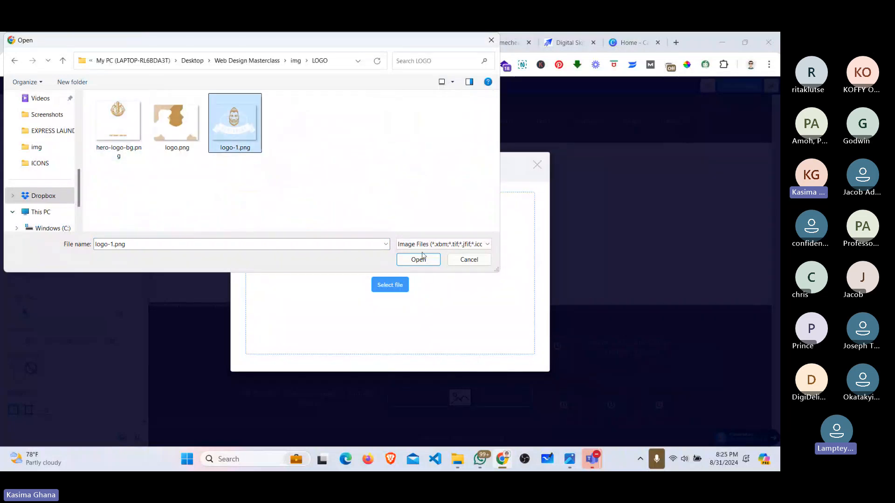
{"action": "left_click", "coordinate": [418, 260]}
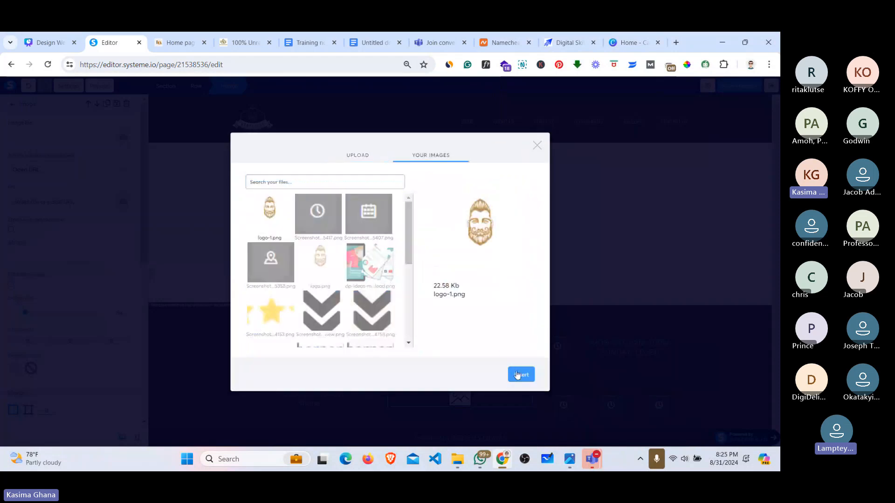
{"action": "left_click", "coordinate": [516, 375]}
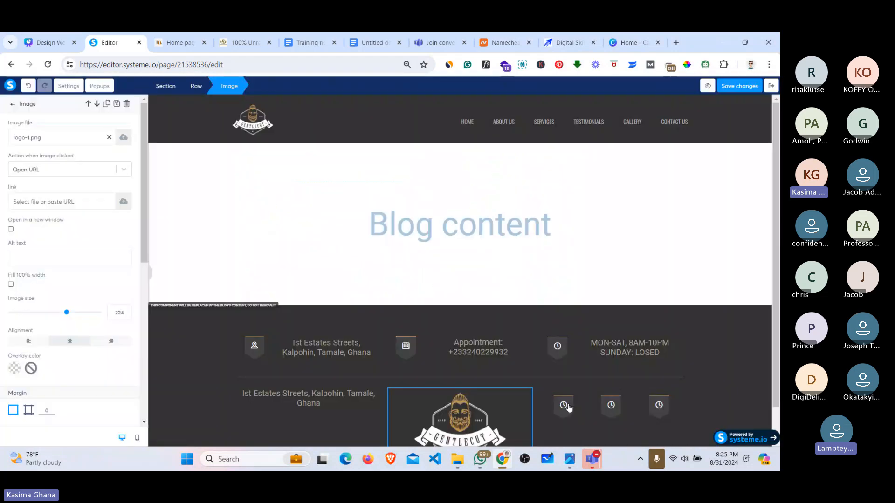
Step: Swap the first clock icon for the Facebook icon screenshot from the img > ICONS folder
{"action": "left_click", "coordinate": [567, 407]}
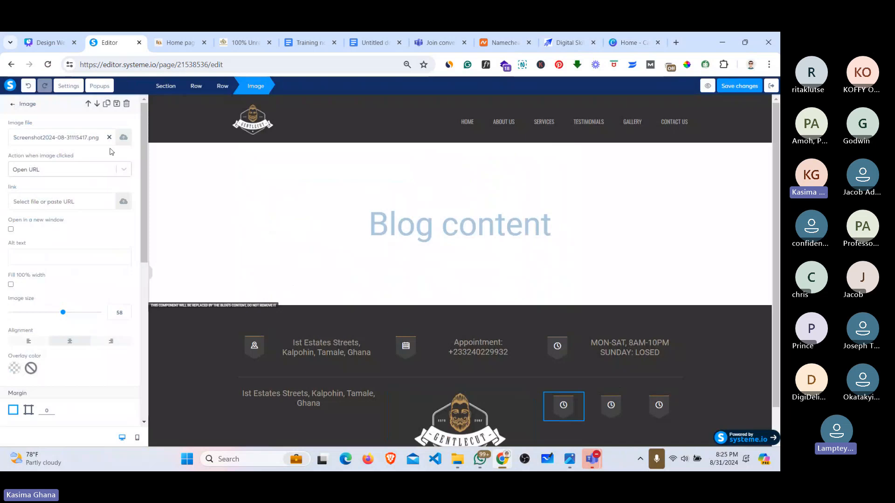
{"action": "left_click", "coordinate": [109, 138]}
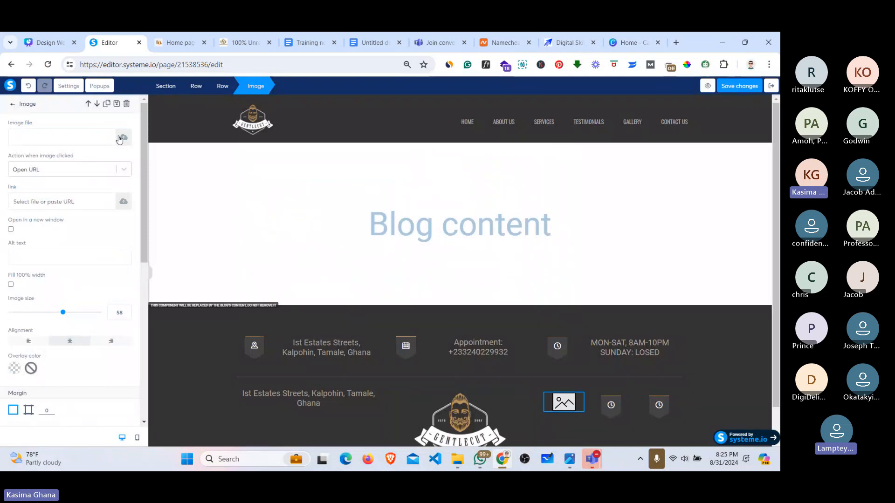
{"action": "left_click", "coordinate": [122, 138]}
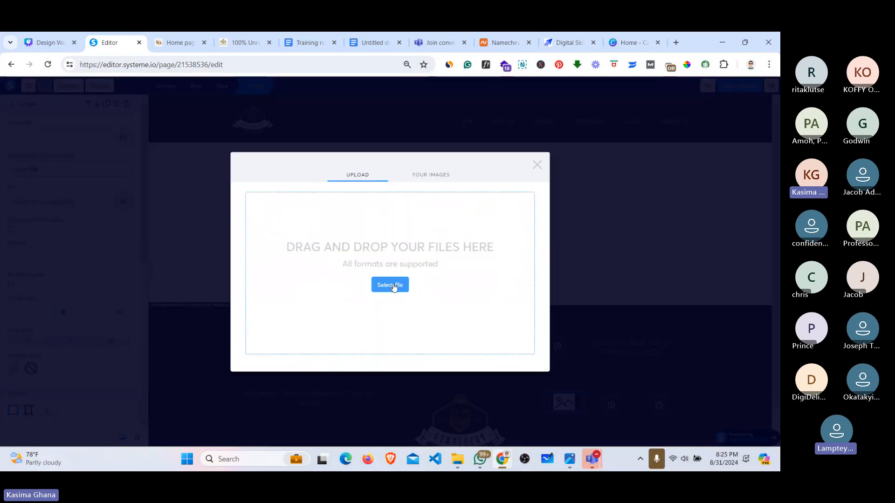
{"action": "left_click", "coordinate": [393, 286]}
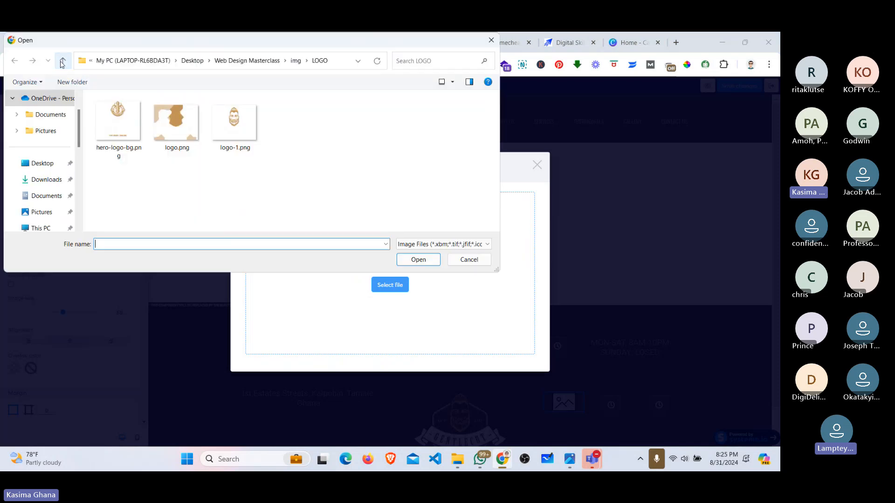
{"action": "left_click", "coordinate": [62, 62]}
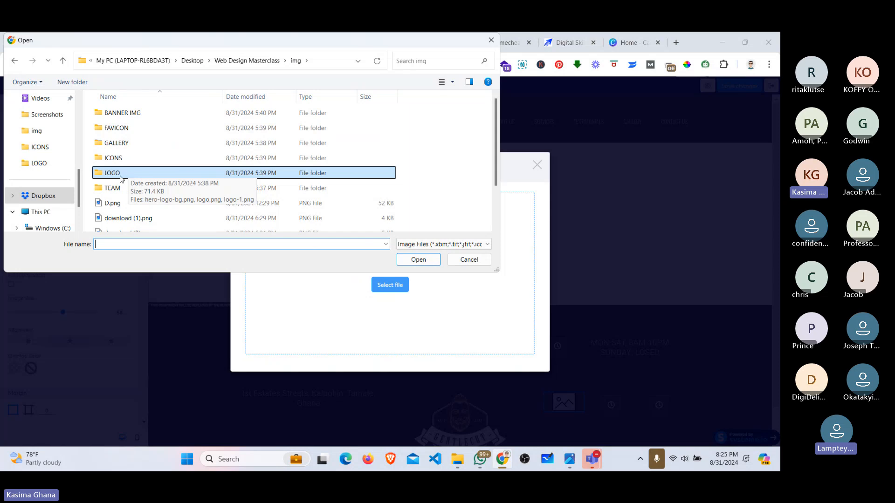
{"action": "left_click", "coordinate": [117, 159]}
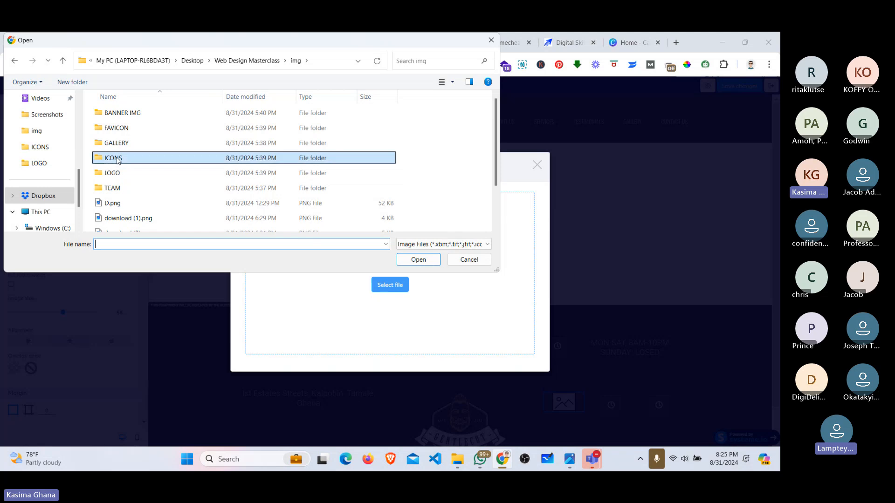
{"action": "double_click", "coordinate": [118, 159]}
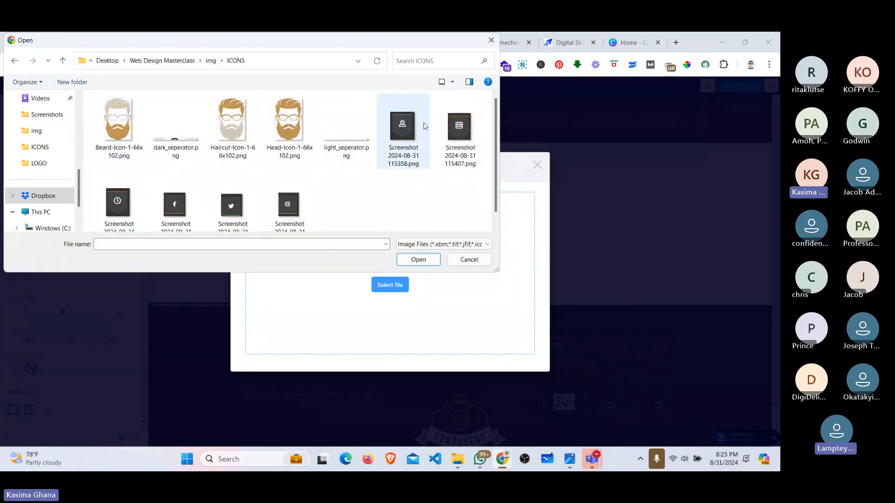
{"action": "left_click", "coordinate": [166, 210]}
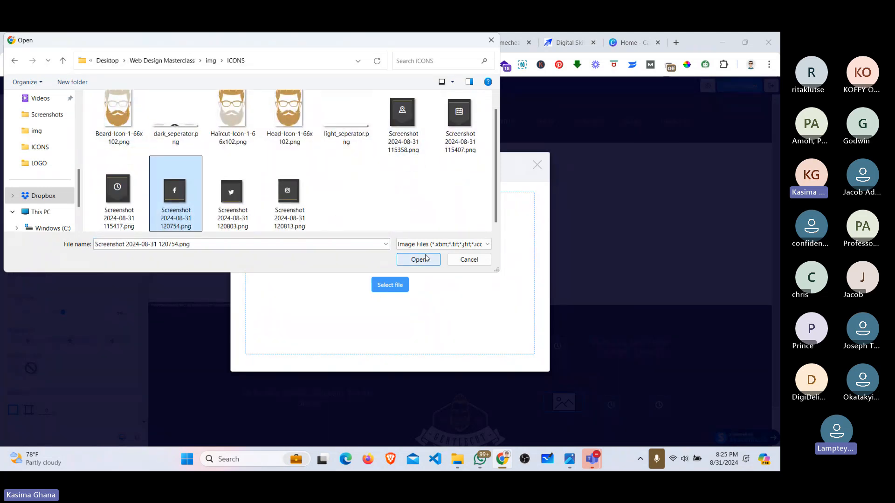
{"action": "left_click", "coordinate": [418, 259]}
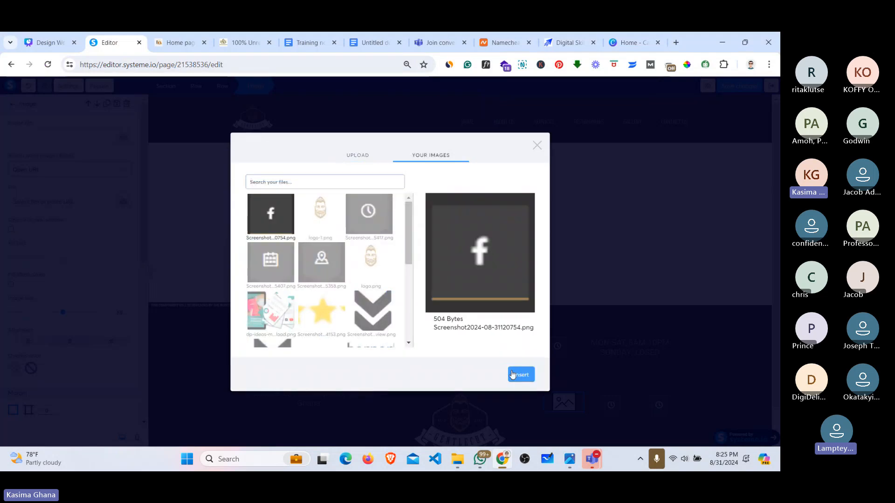
{"action": "left_click", "coordinate": [512, 374]}
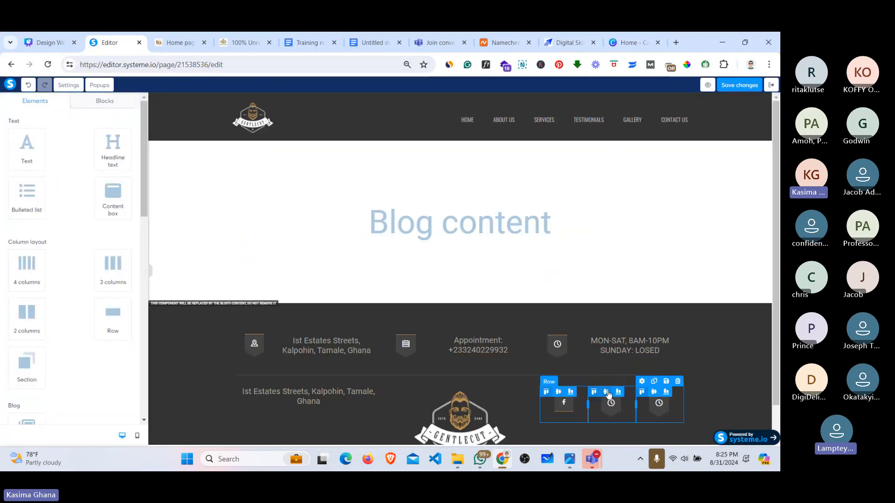
Step: Swap the second clock icon for the Instagram icon screenshot
{"action": "left_click", "coordinate": [609, 413]}
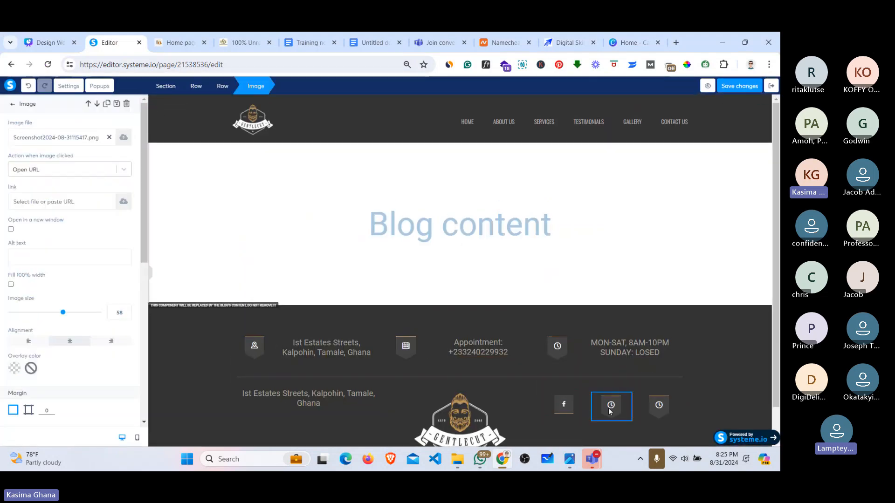
{"action": "left_click", "coordinate": [109, 137]}
{"action": "left_click", "coordinate": [124, 139]}
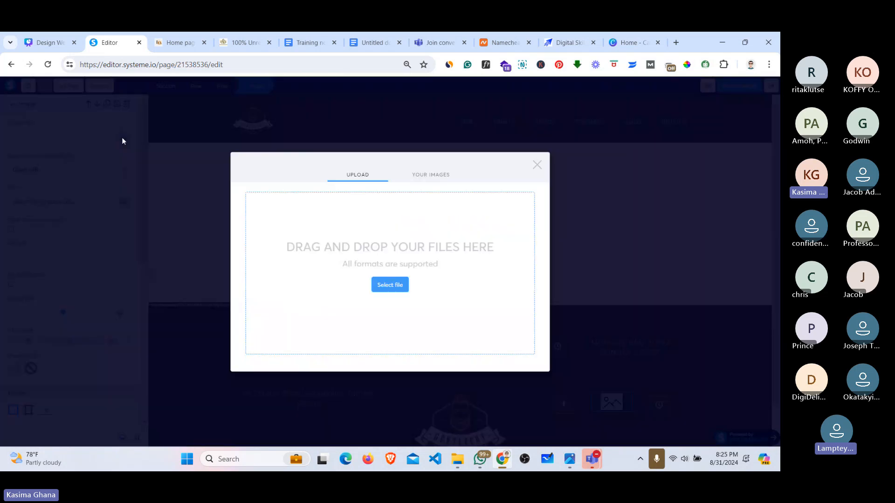
{"action": "left_click", "coordinate": [392, 284]}
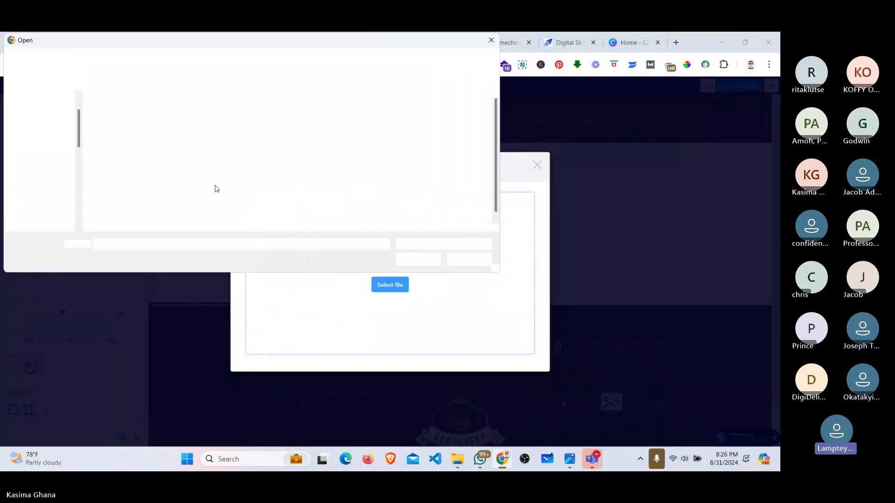
{"action": "left_click", "coordinate": [299, 207]}
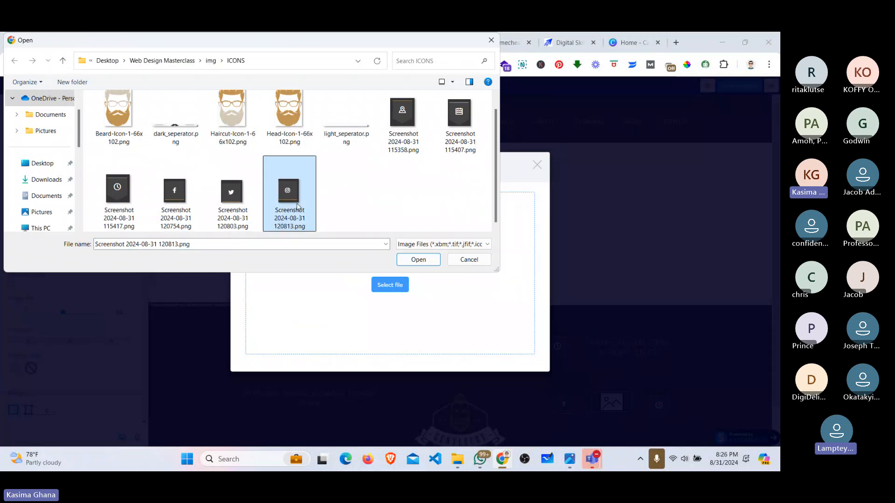
{"action": "left_click", "coordinate": [422, 259]}
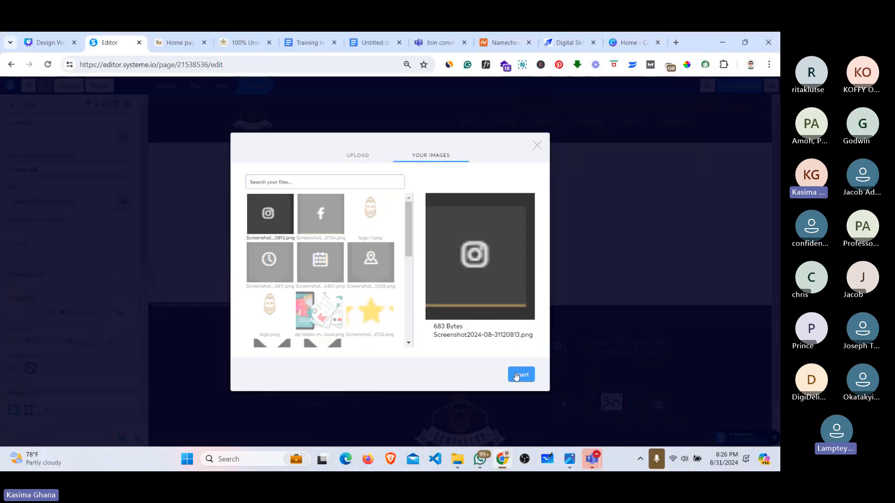
{"action": "left_click", "coordinate": [515, 375]}
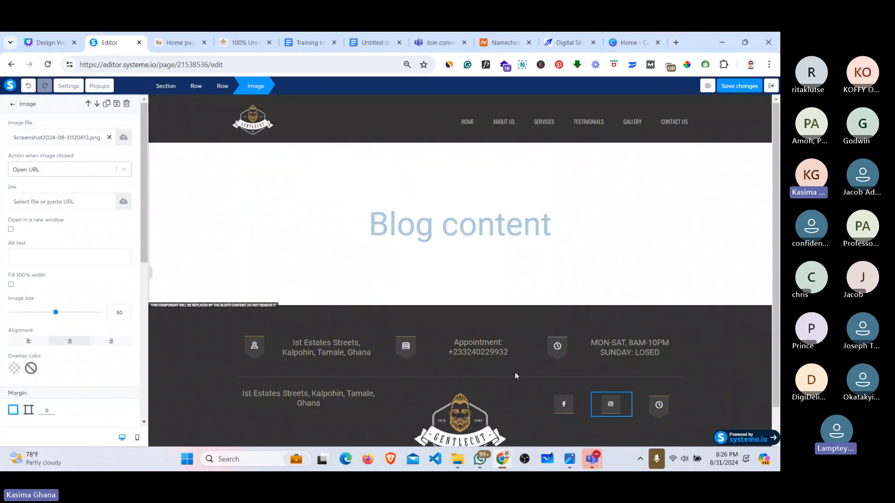
Step: Swap the last clock icon for the Twitter icon screenshot
{"action": "left_click", "coordinate": [660, 408]}
{"action": "left_click", "coordinate": [660, 408]}
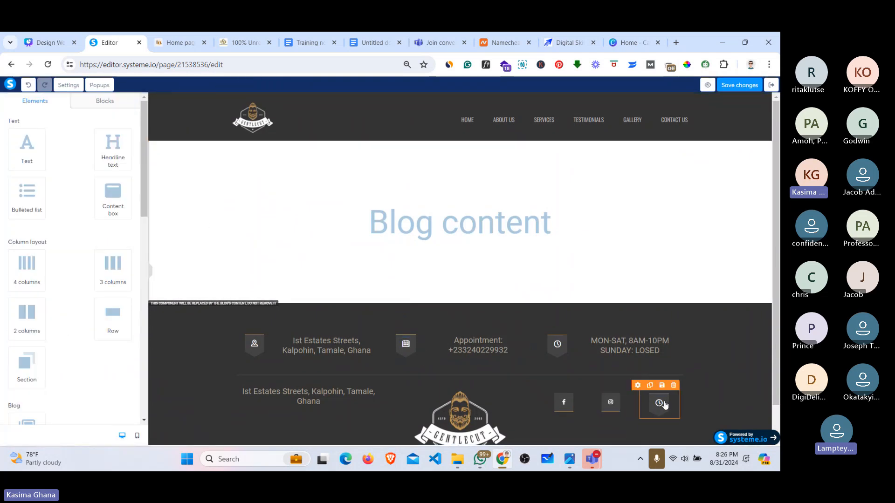
{"action": "left_click", "coordinate": [665, 405]}
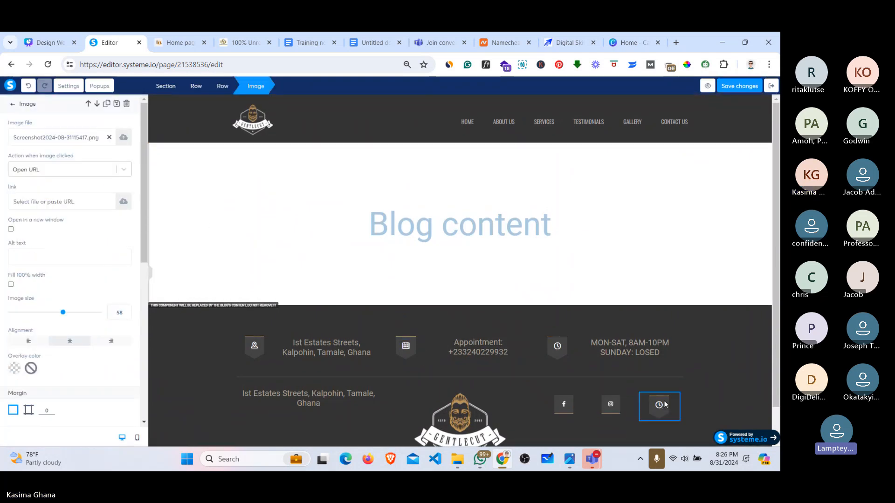
{"action": "left_click", "coordinate": [122, 138]}
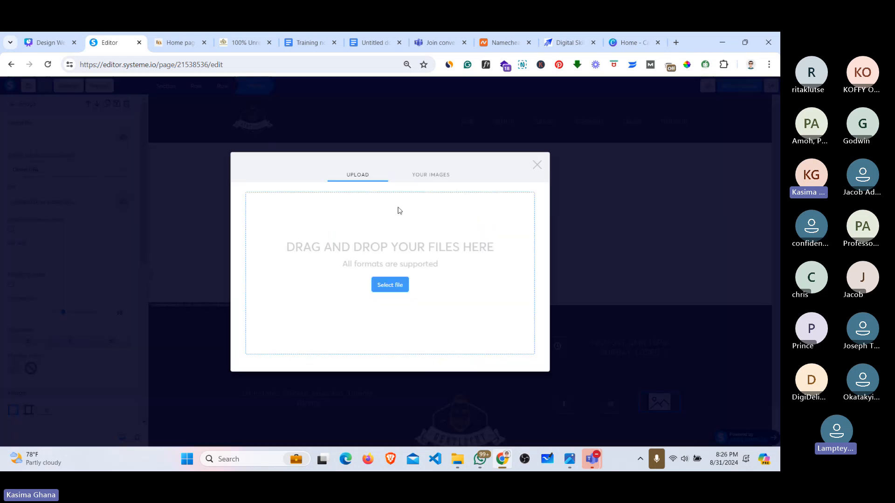
{"action": "left_click", "coordinate": [389, 285]}
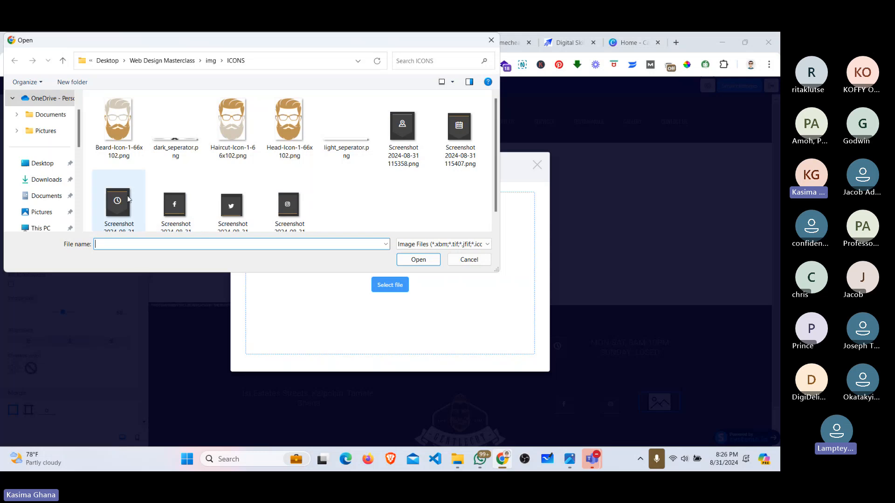
{"action": "left_click", "coordinate": [232, 205]}
{"action": "left_click", "coordinate": [423, 264]}
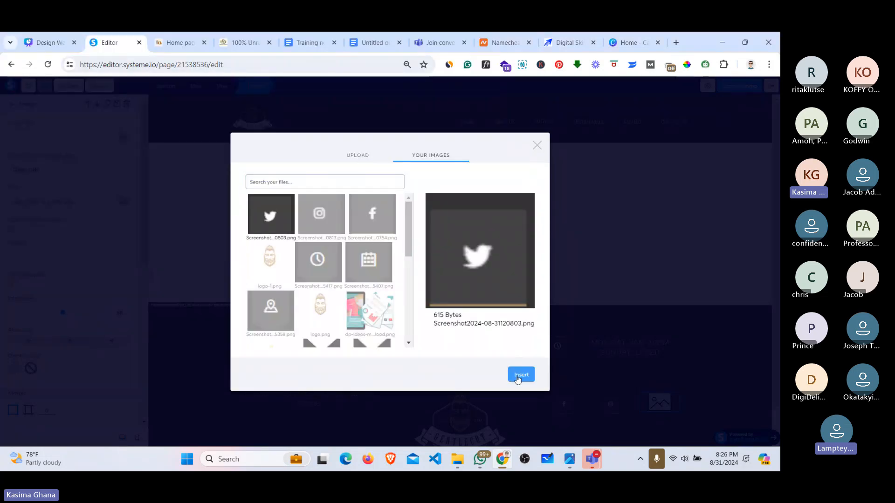
{"action": "left_click", "coordinate": [521, 375]}
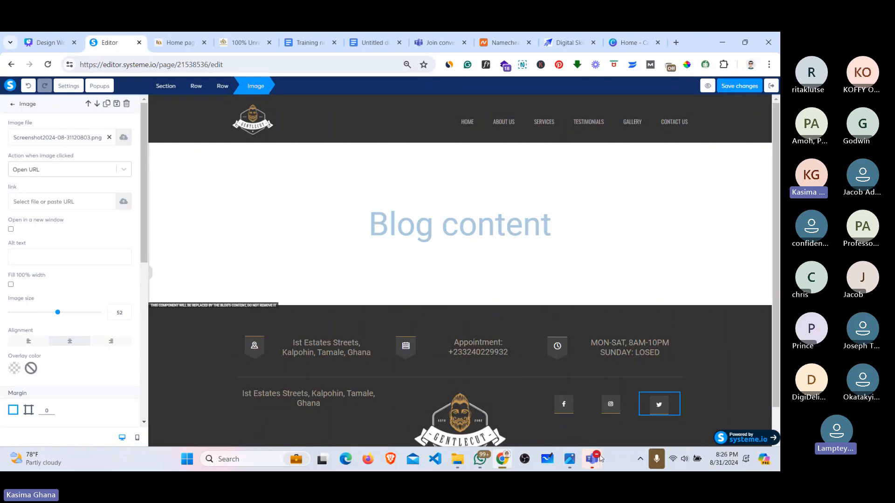
Step: Admit the two attendees waiting in the Teams lobby, then minimize the meeting window
{"action": "mouse_move", "coordinate": [592, 459]}
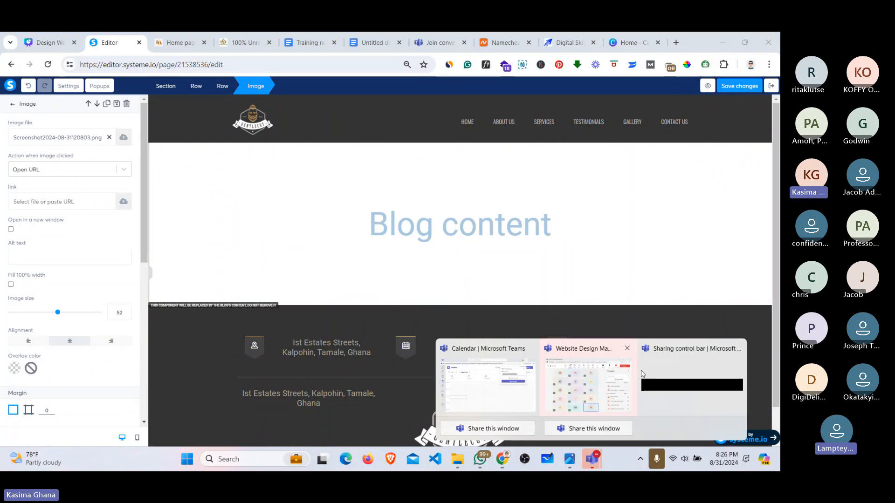
{"action": "left_click", "coordinate": [597, 404]}
{"action": "left_click", "coordinate": [619, 219]}
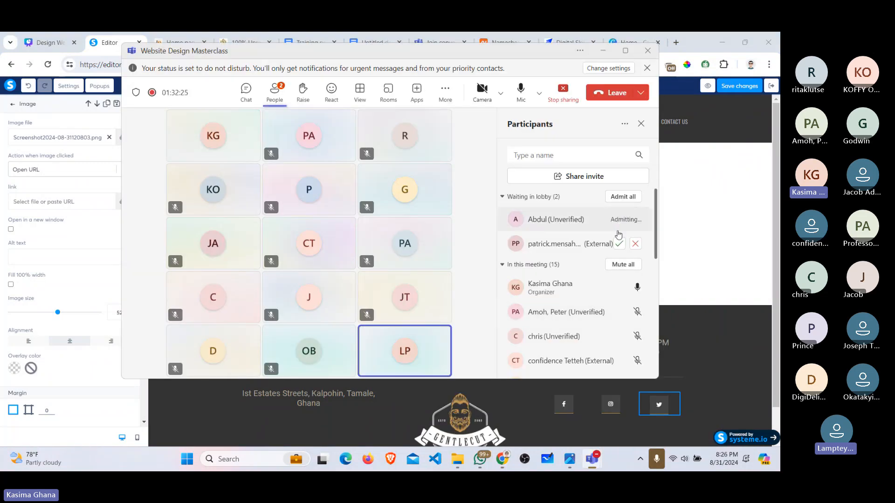
{"action": "left_click", "coordinate": [619, 244]}
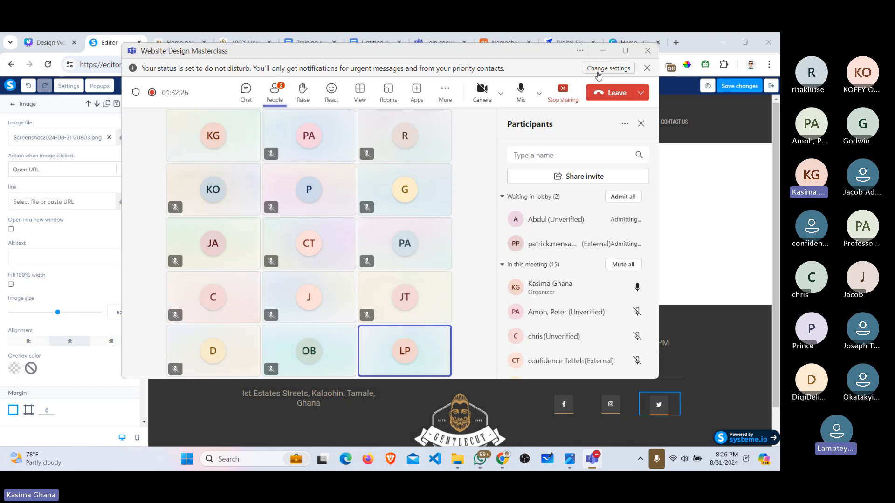
{"action": "left_click", "coordinate": [604, 51]}
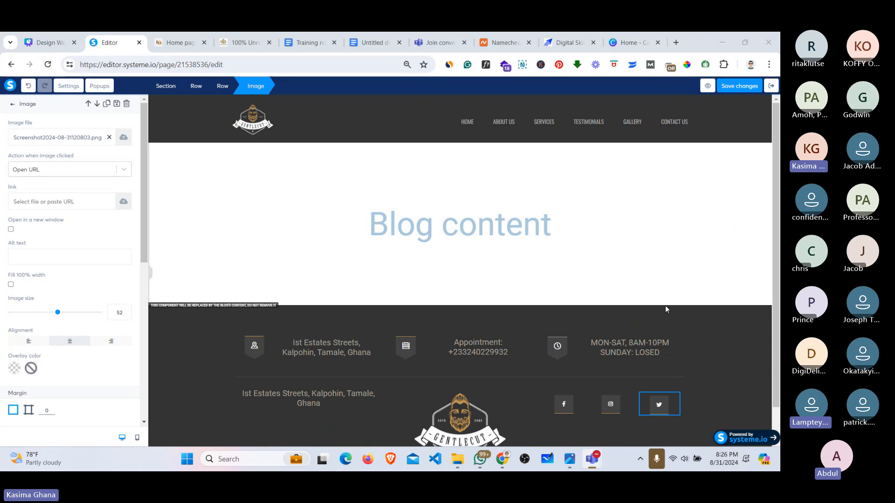
Step: Compare with the reference site, resize the footer GENTLECUT logo to 104, and save the page
{"action": "left_click", "coordinate": [631, 286]}
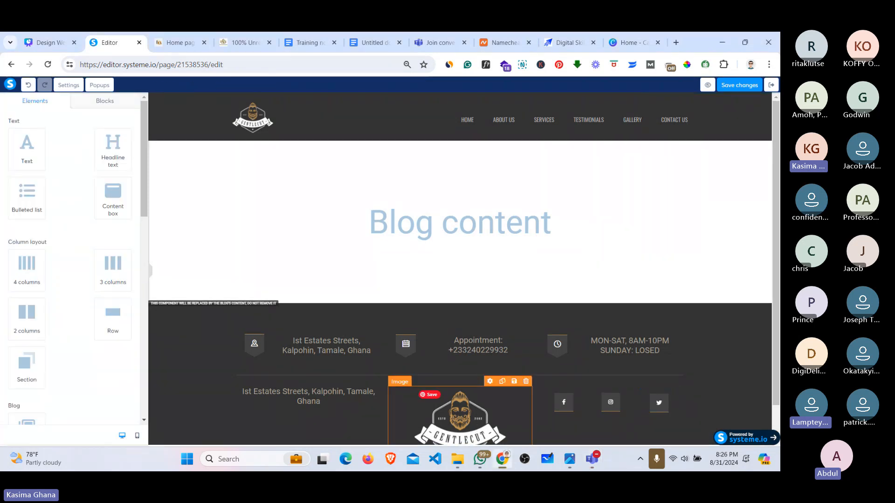
{"action": "scroll", "coordinate": [475, 426], "scroll_direction": "down", "scroll_amount": 2}
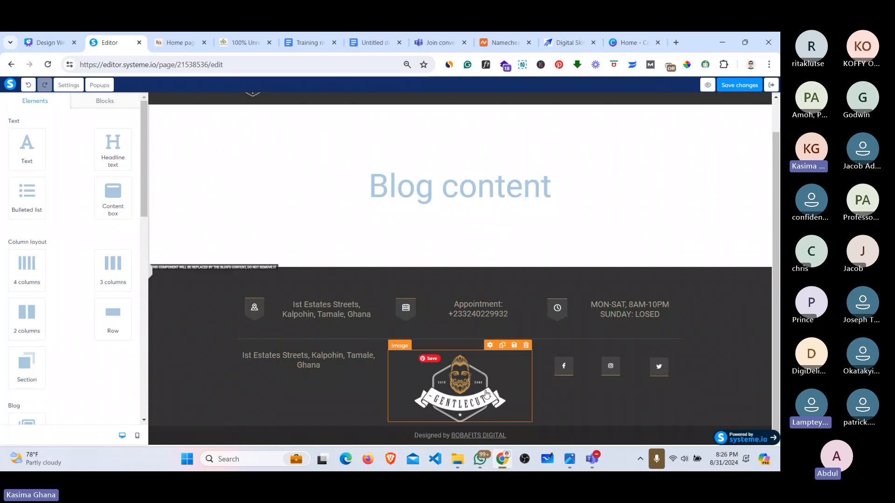
{"action": "left_click", "coordinate": [466, 382]}
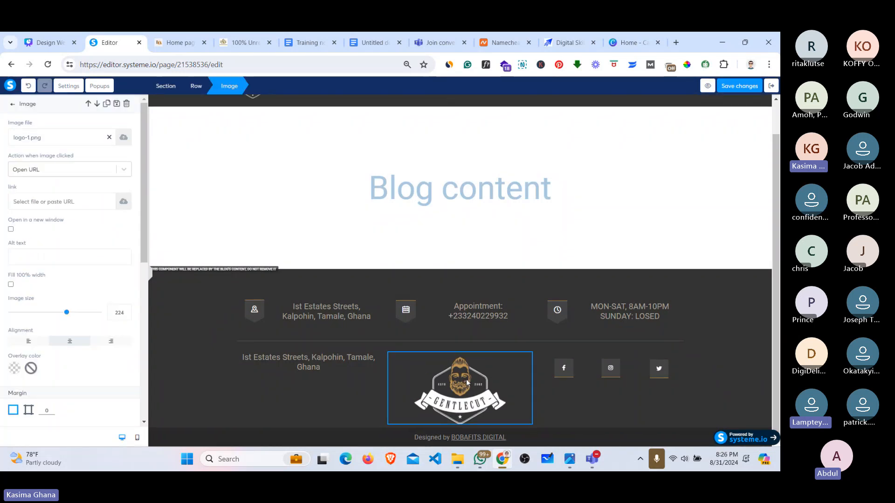
{"action": "left_click", "coordinate": [171, 39]}
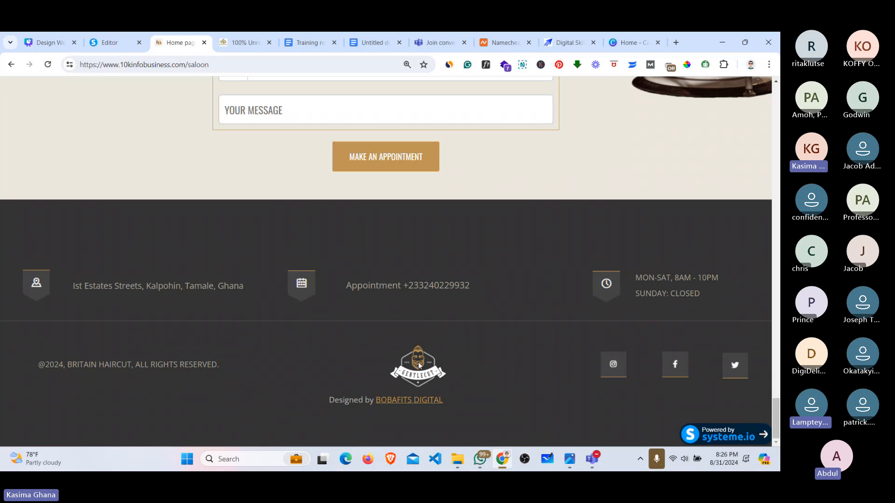
{"action": "left_click", "coordinate": [110, 43]}
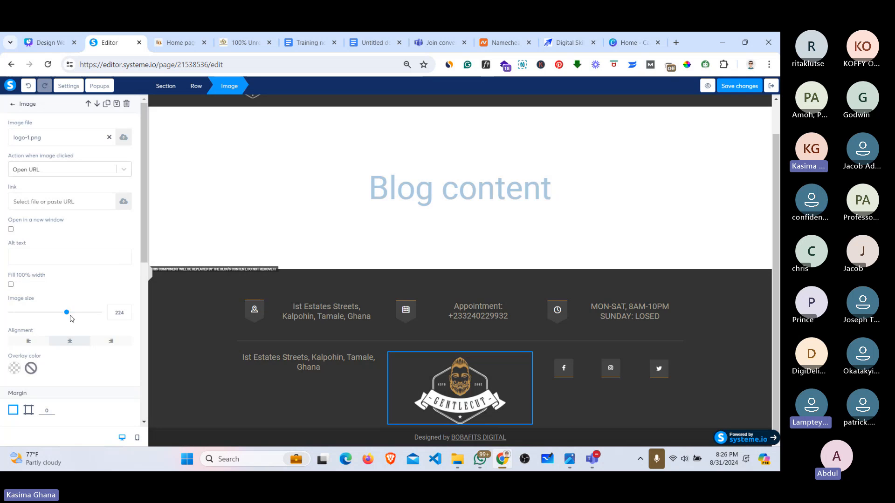
{"action": "left_click_drag", "start_coordinate": [67, 312], "coordinate": [37, 313]}
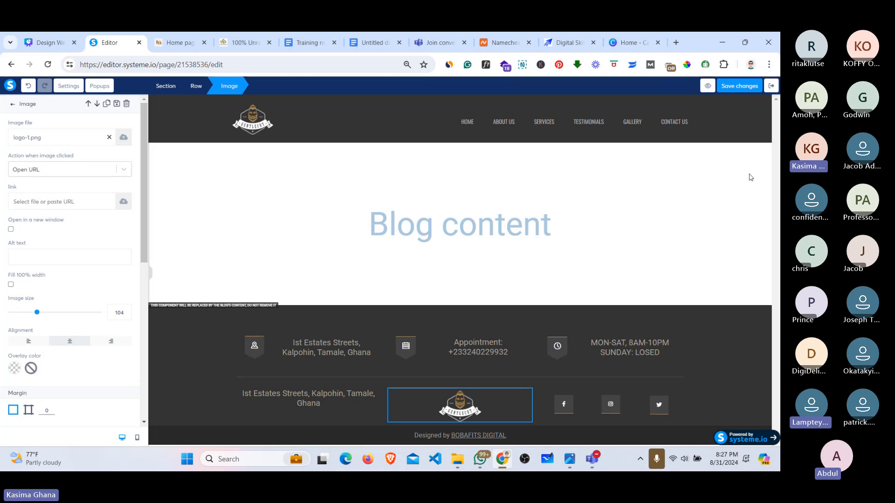
{"action": "left_click", "coordinate": [731, 86]}
Step: Preview the blog page in a new tab, scroll through it, then return to the editor
{"action": "left_click", "coordinate": [709, 87]}
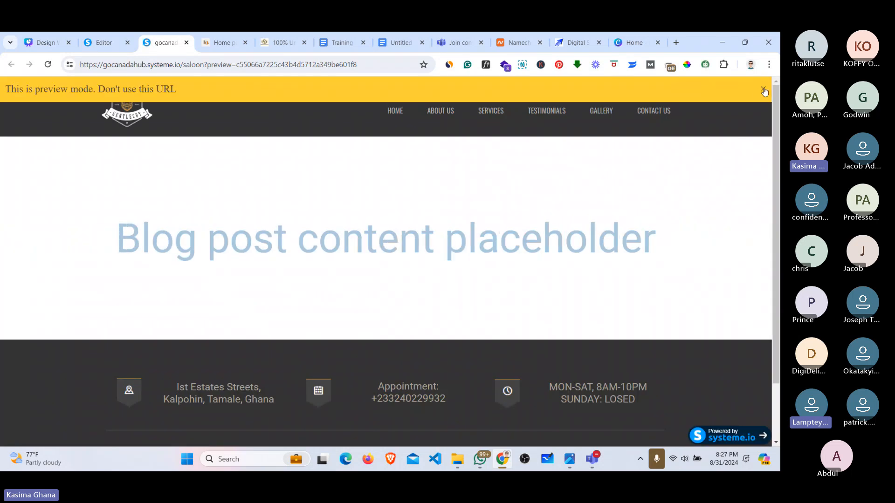
{"action": "left_click", "coordinate": [762, 88]}
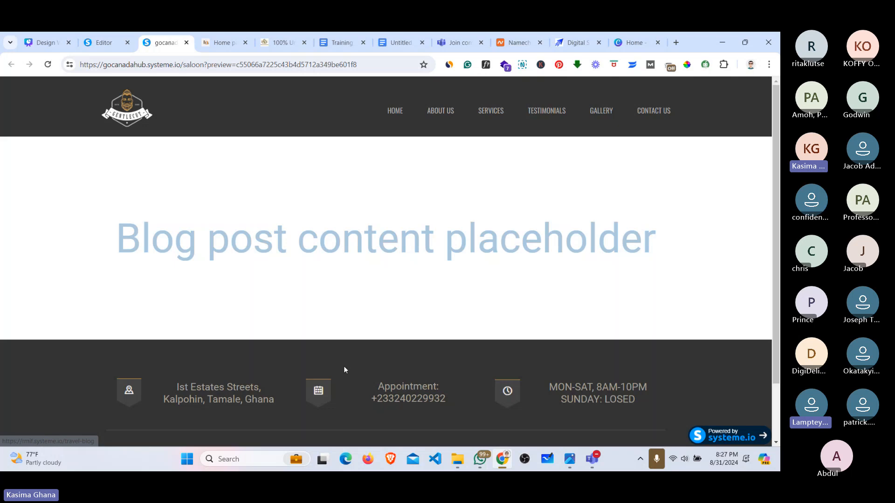
{"action": "scroll", "coordinate": [602, 354], "scroll_direction": "down", "scroll_amount": 3}
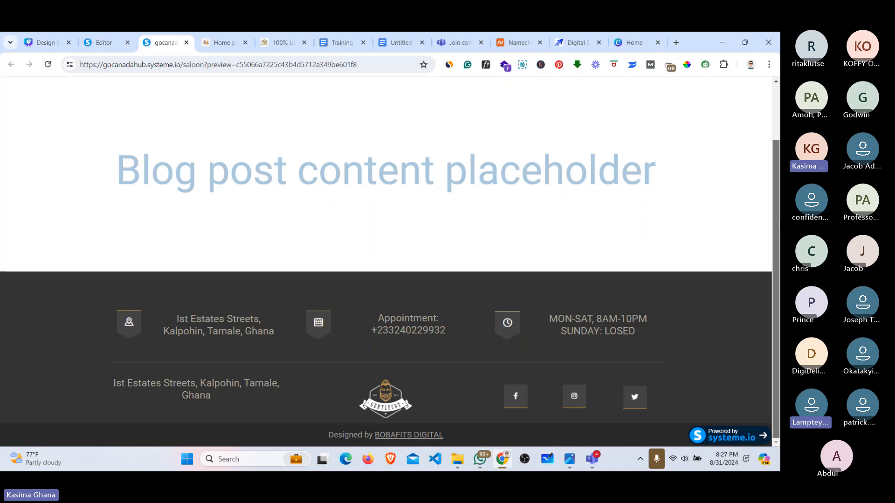
{"action": "scroll", "coordinate": [386, 260], "scroll_direction": "up", "scroll_amount": 1}
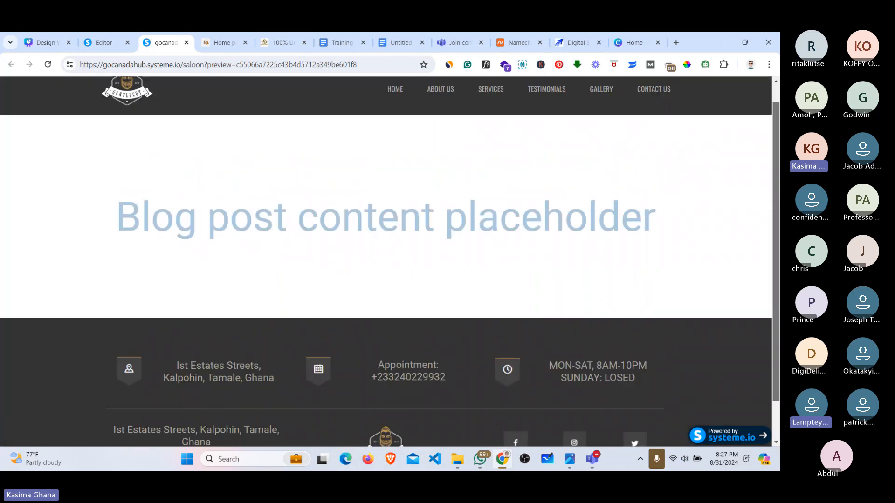
{"action": "scroll", "coordinate": [507, 119], "scroll_direction": "up", "scroll_amount": 1}
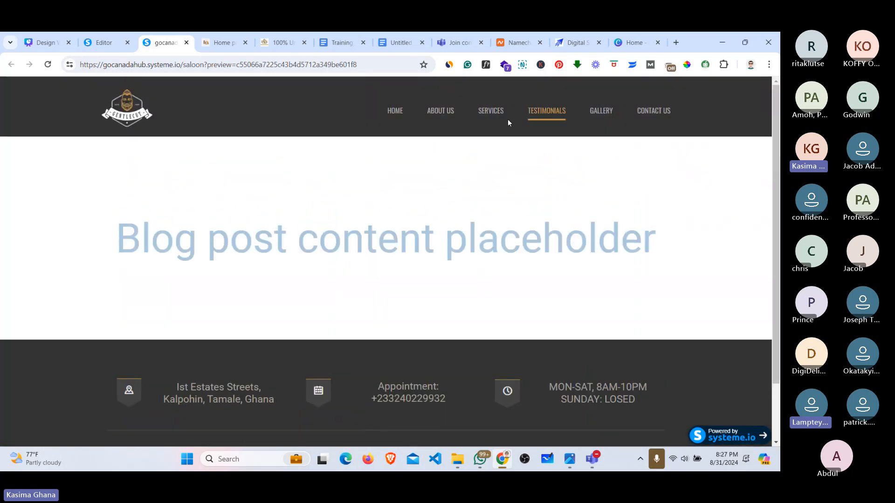
{"action": "left_click", "coordinate": [111, 37]}
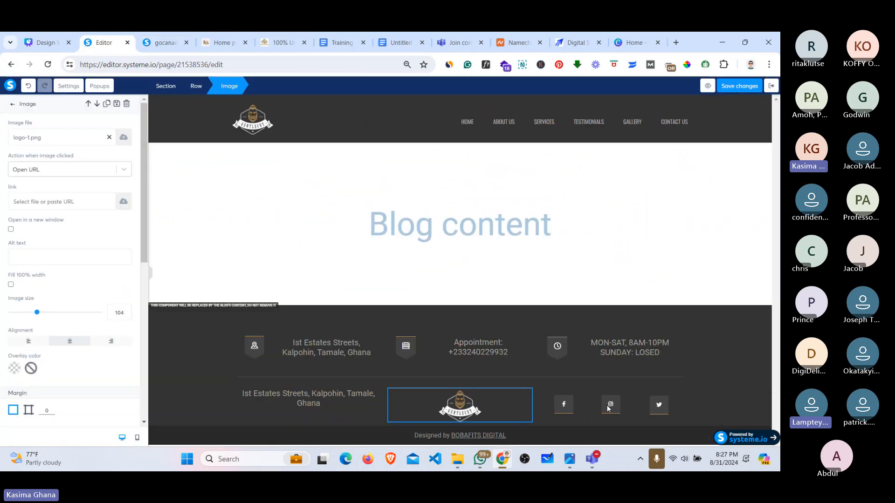
{"action": "left_click", "coordinate": [562, 408]}
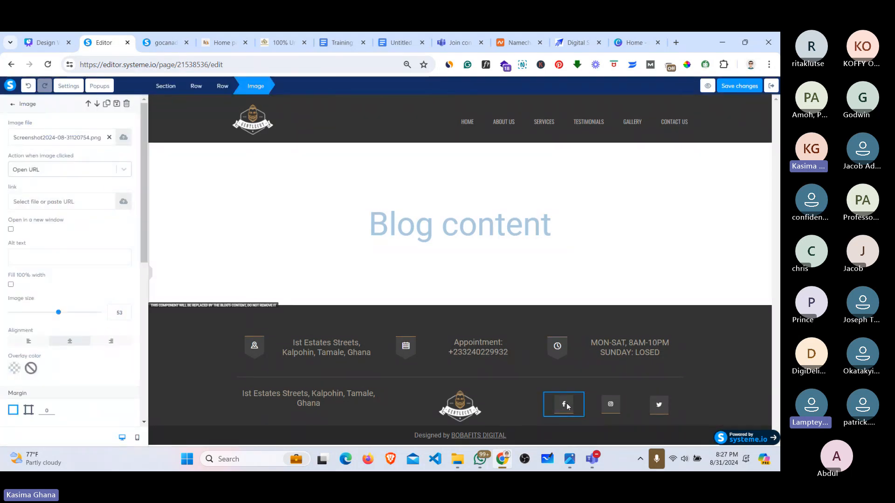
{"action": "left_click", "coordinate": [567, 407]}
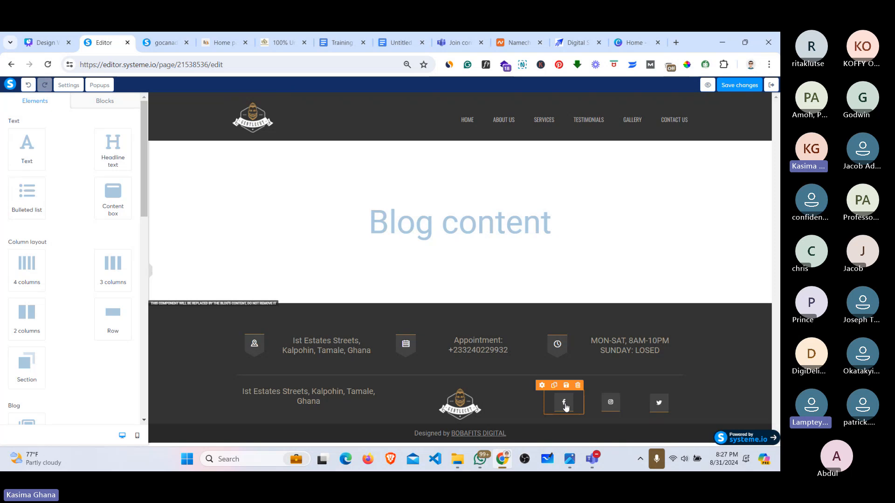
{"action": "left_click", "coordinate": [566, 407]}
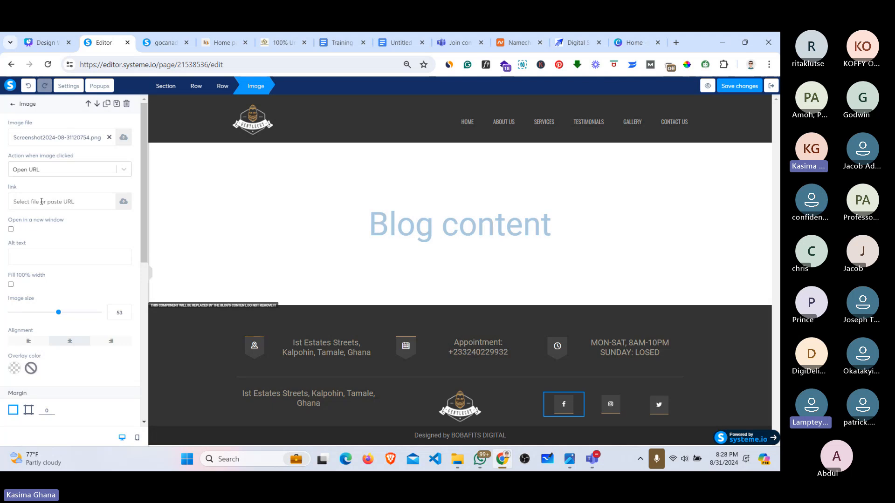
{"action": "left_click", "coordinate": [42, 202]}
{"action": "type", "text": "http"}
{"action": "key", "text": "BackSpace"}
{"action": "key", "text": "BackSpace"}
{"action": "key", "text": "BackSpace"}
{"action": "key", "text": "BackSpace"}
{"action": "type", "text": "https://fb.com/boba"}
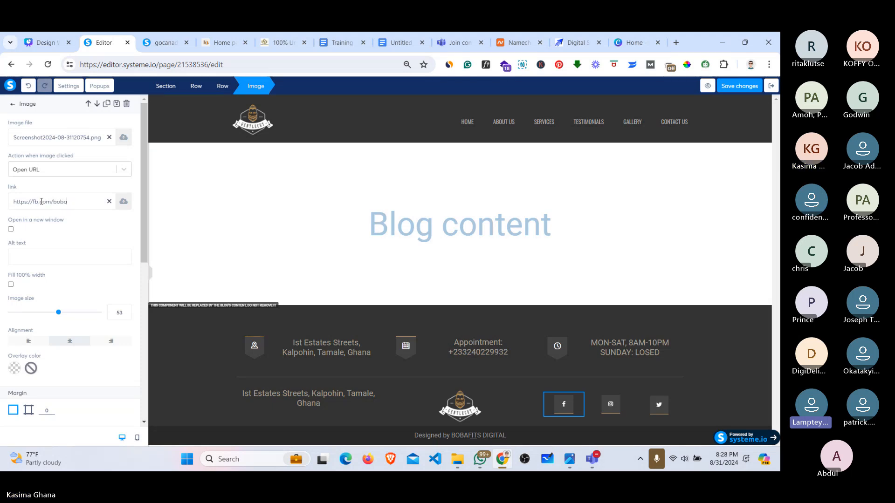
{"action": "type", "text": "fitsvem"}
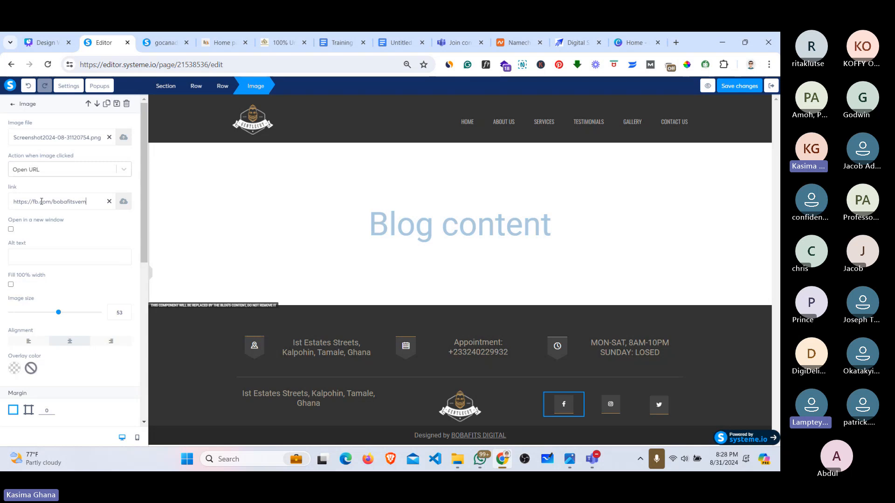
{"action": "key", "text": "BackSpace"}
{"action": "type", "text": "ntures"}
{"action": "left_click", "coordinate": [10, 230]}
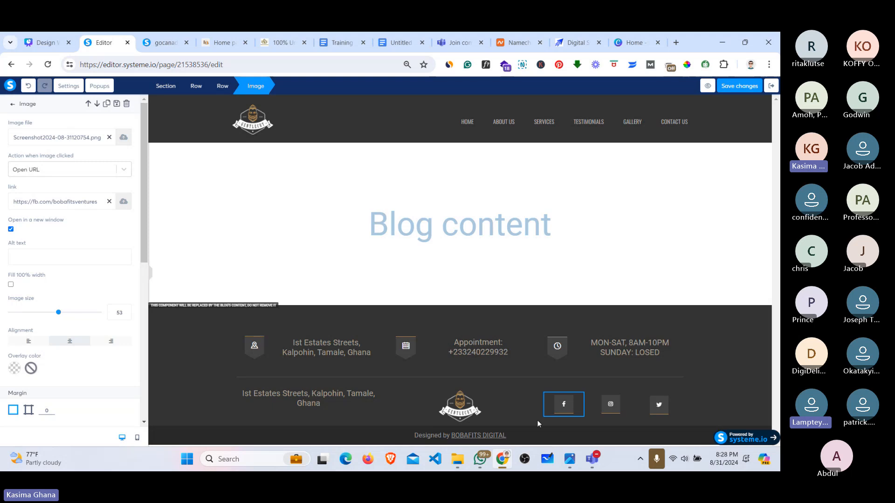
{"action": "left_click", "coordinate": [731, 88]}
Step: Select BOBAFITS DIGITAL in the footer's Designed by credit and bring up the link entry
{"action": "left_click", "coordinate": [615, 405]}
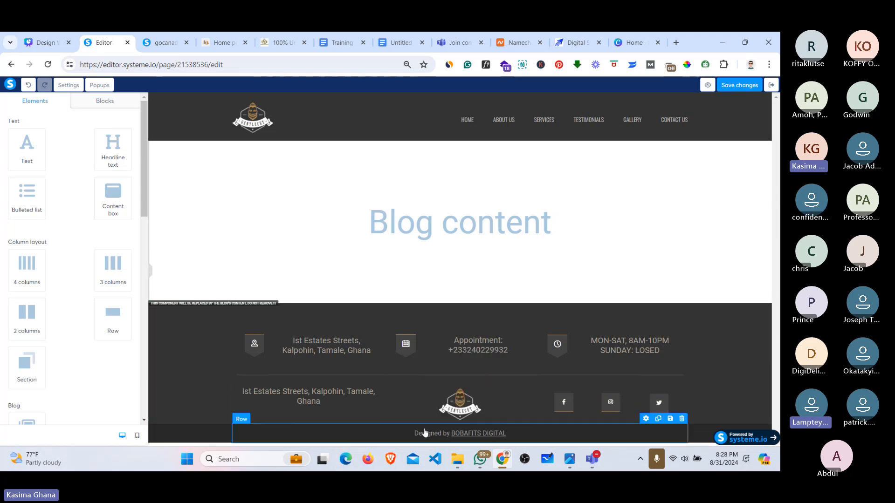
{"action": "triple_click", "coordinate": [470, 433]}
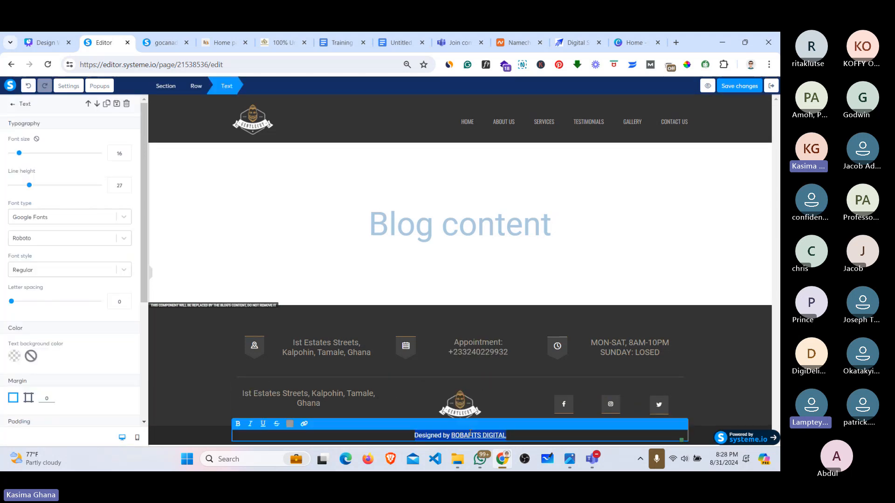
{"action": "left_click_drag", "start_coordinate": [507, 435], "coordinate": [450, 434]}
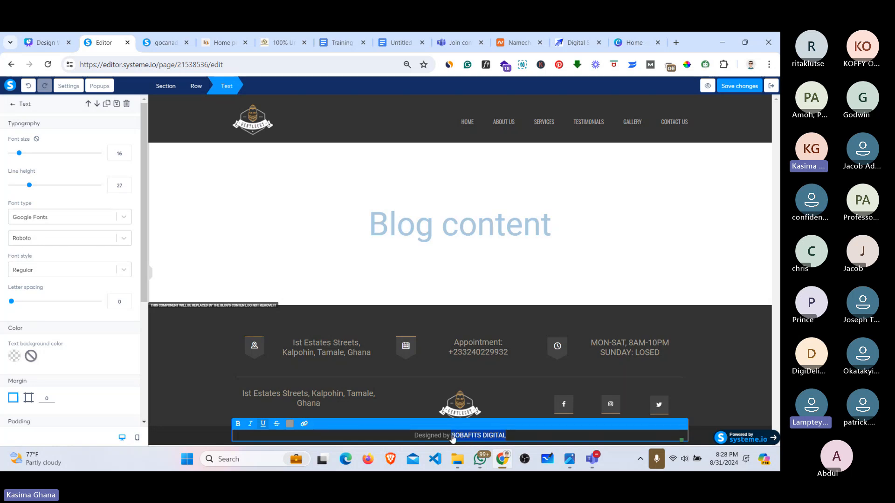
{"action": "left_click", "coordinate": [305, 425]}
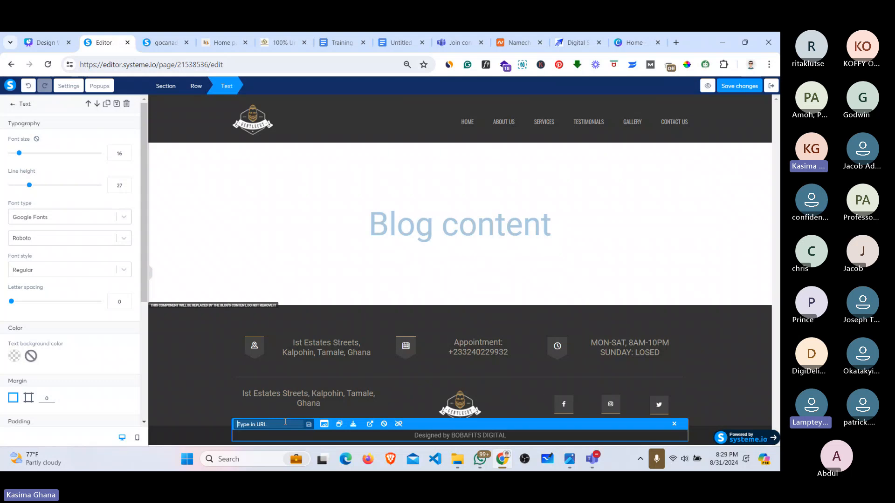
Step: Browse the shea butter landing page, then switch to the reference barber site's footer
{"action": "left_click", "coordinate": [280, 42]}
{"action": "scroll", "coordinate": [385, 261], "scroll_direction": "down", "scroll_amount": 10}
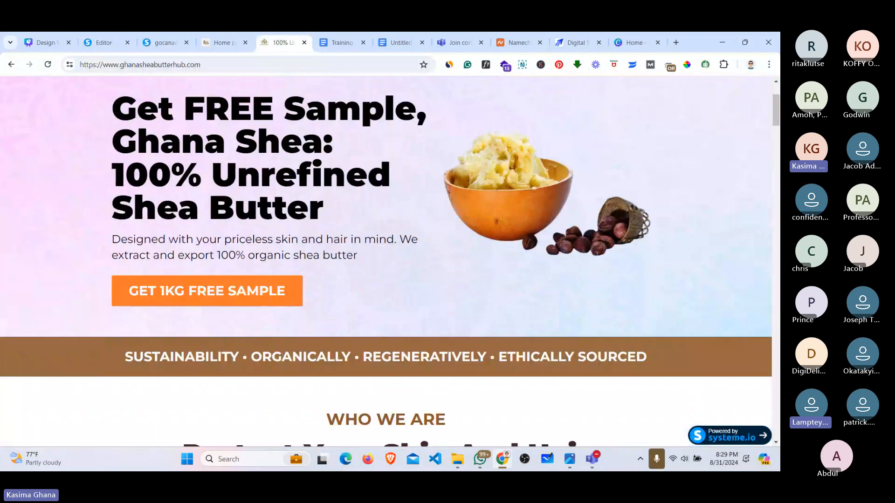
{"action": "scroll", "coordinate": [386, 260], "scroll_direction": "down", "scroll_amount": 15}
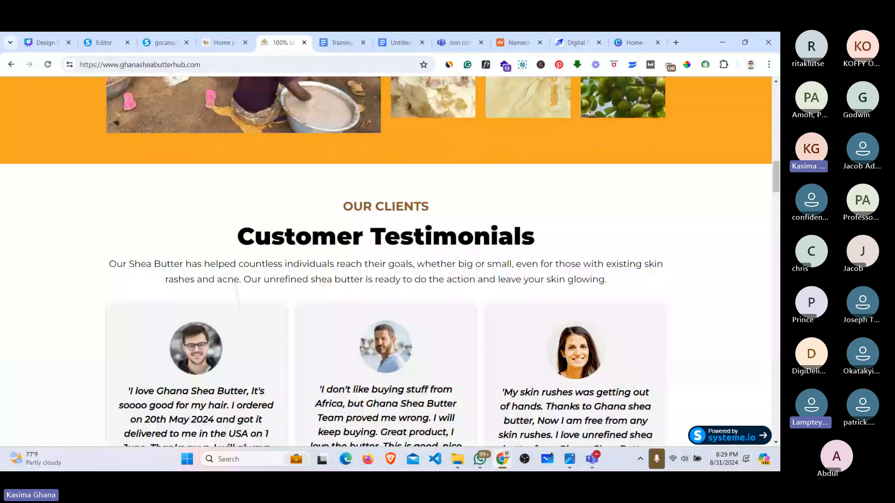
{"action": "scroll", "coordinate": [385, 261], "scroll_direction": "down", "scroll_amount": 20}
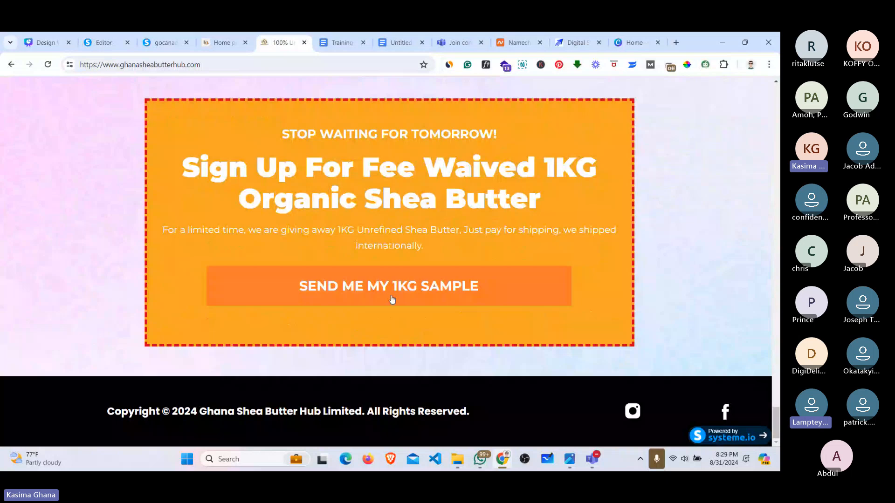
{"action": "scroll", "coordinate": [289, 431], "scroll_direction": "up", "scroll_amount": 7}
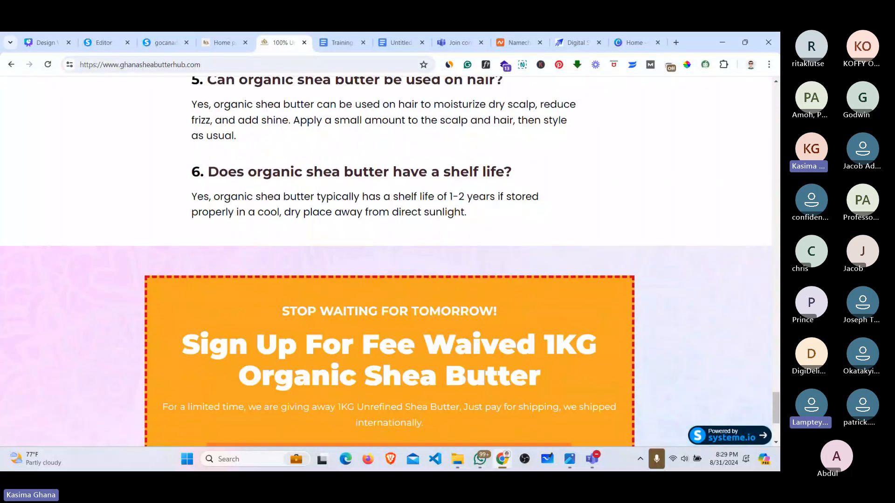
{"action": "scroll", "coordinate": [386, 261], "scroll_direction": "up", "scroll_amount": 3}
{"action": "scroll", "coordinate": [390, 261], "scroll_direction": "up", "scroll_amount": 15}
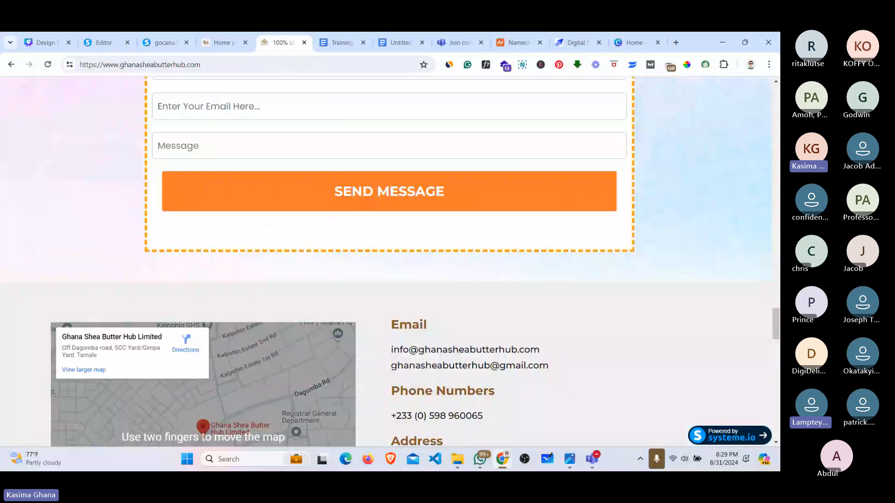
{"action": "scroll", "coordinate": [390, 261], "scroll_direction": "up", "scroll_amount": 15}
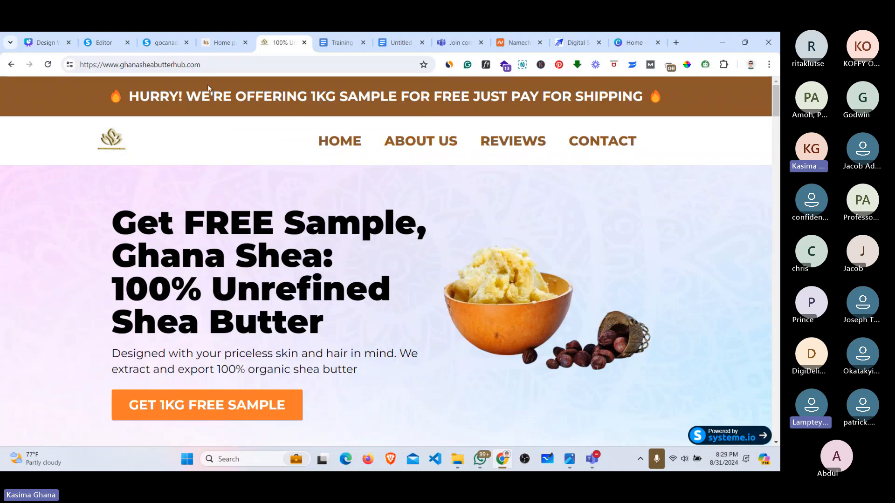
{"action": "left_click", "coordinate": [220, 43]}
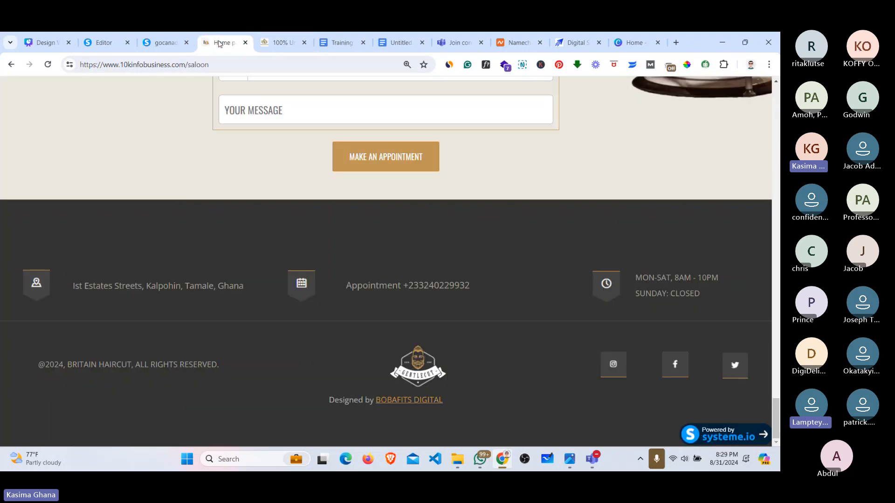
Step: Back in the editor, link the footer's BOBAFITS DIGITAL credit to #
{"action": "left_click", "coordinate": [110, 43]}
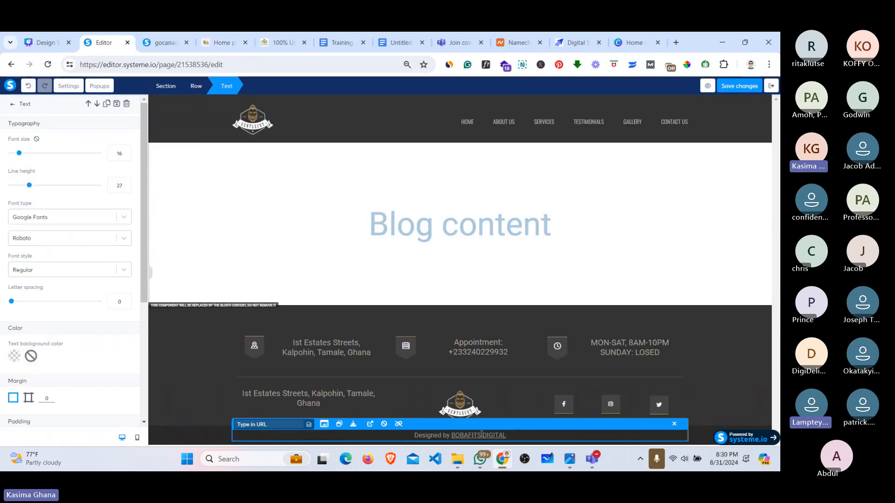
{"action": "left_click_drag", "start_coordinate": [451, 435], "coordinate": [496, 438]}
{"action": "left_click", "coordinate": [304, 426]}
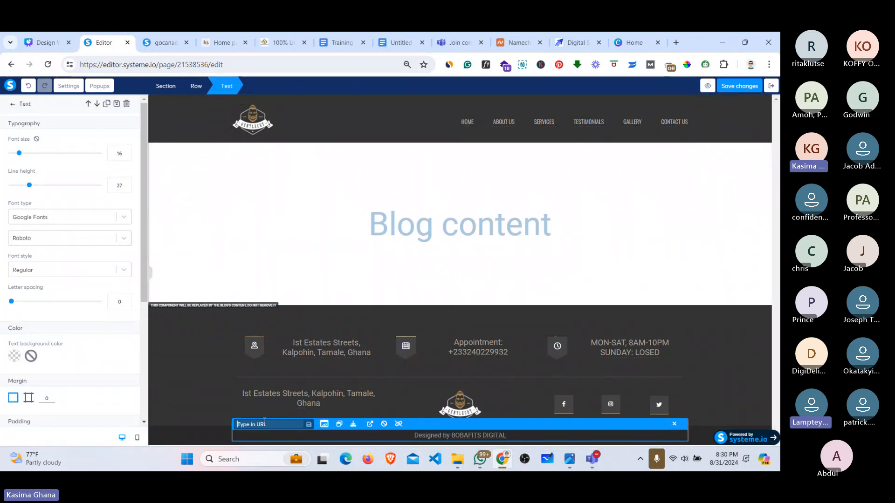
{"action": "type", "text": "#"}
{"action": "left_click", "coordinate": [309, 425]}
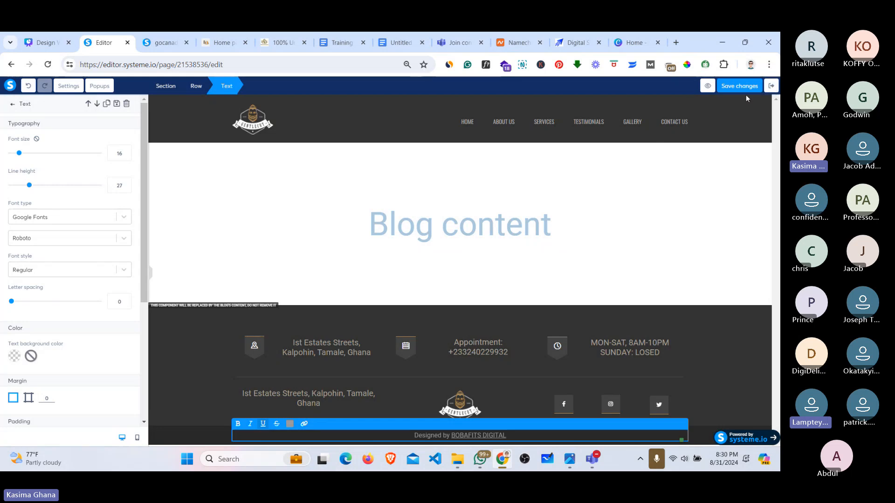
Step: Exit the editor and open the Training blog's Home page from its Pages list
{"action": "left_click", "coordinate": [770, 87]}
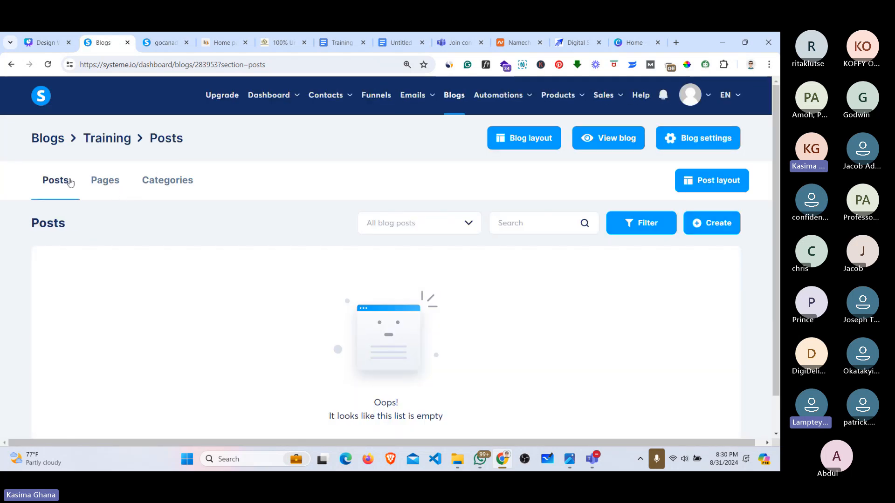
{"action": "left_click", "coordinate": [109, 184]}
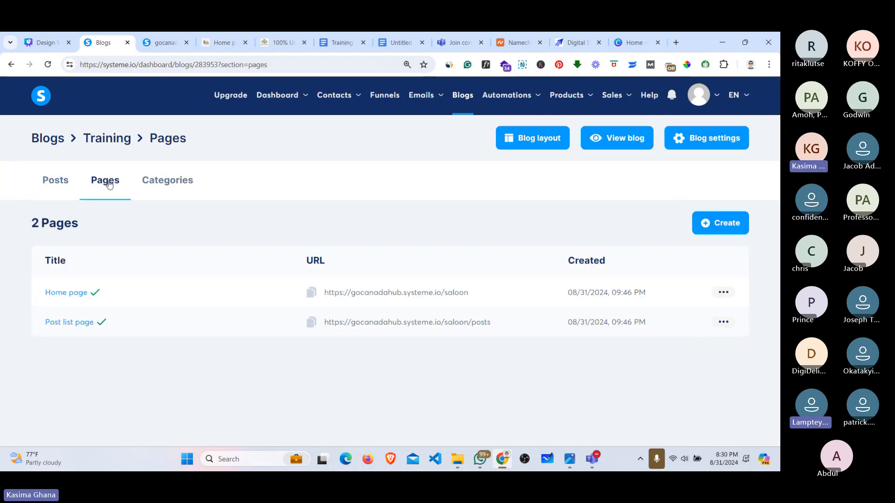
{"action": "left_click", "coordinate": [69, 294]}
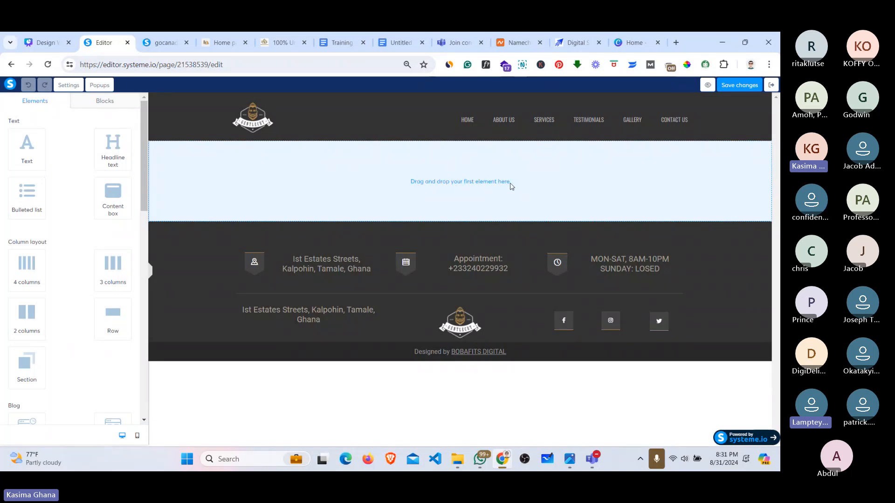
Step: Switch to the barber reference tab, close the gocanadahub tab, and return to its hero
{"action": "left_click", "coordinate": [219, 42]}
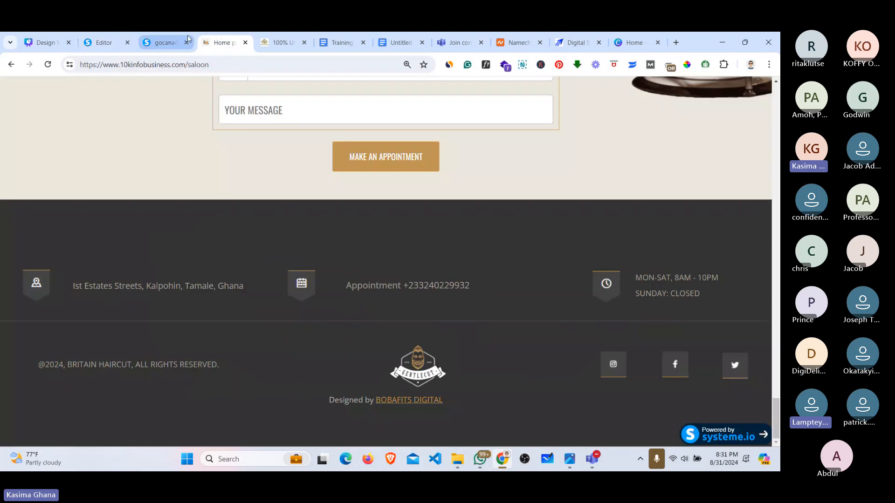
{"action": "left_click", "coordinate": [186, 42]}
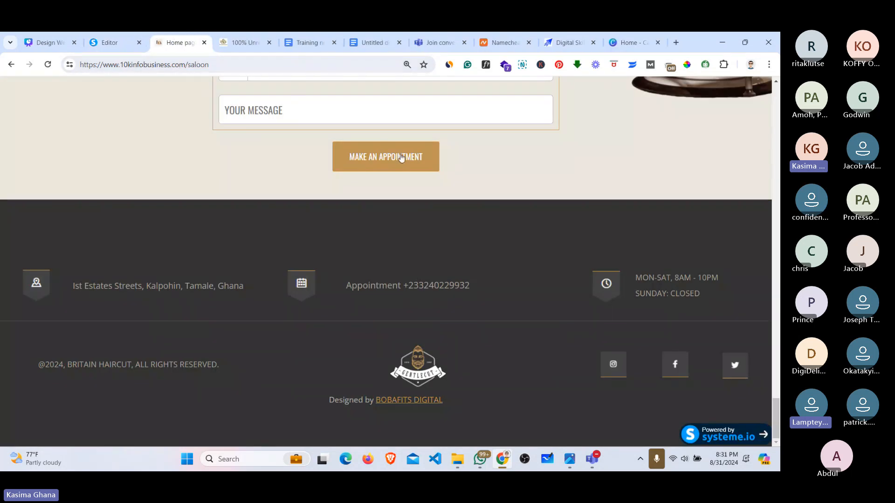
{"action": "scroll", "coordinate": [401, 158], "scroll_direction": "up", "scroll_amount": 3}
{"action": "scroll", "coordinate": [386, 261], "scroll_direction": "up", "scroll_amount": 7}
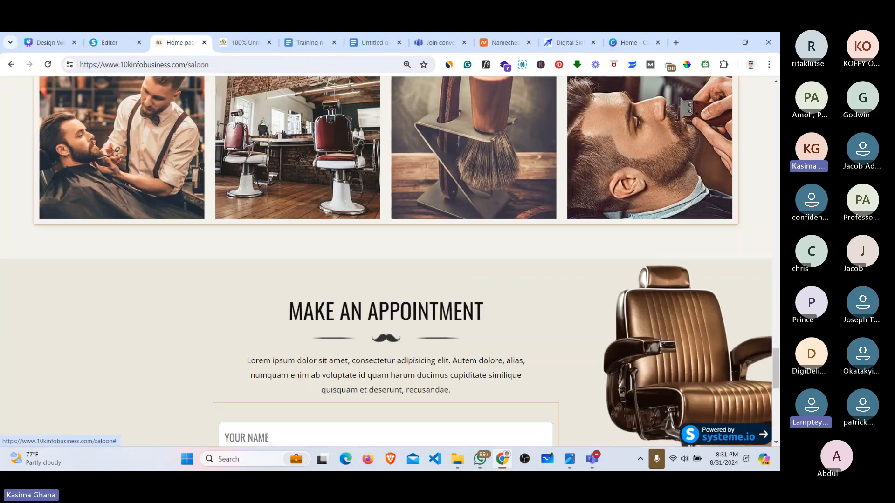
{"action": "scroll", "coordinate": [564, 217], "scroll_direction": "up", "scroll_amount": 20}
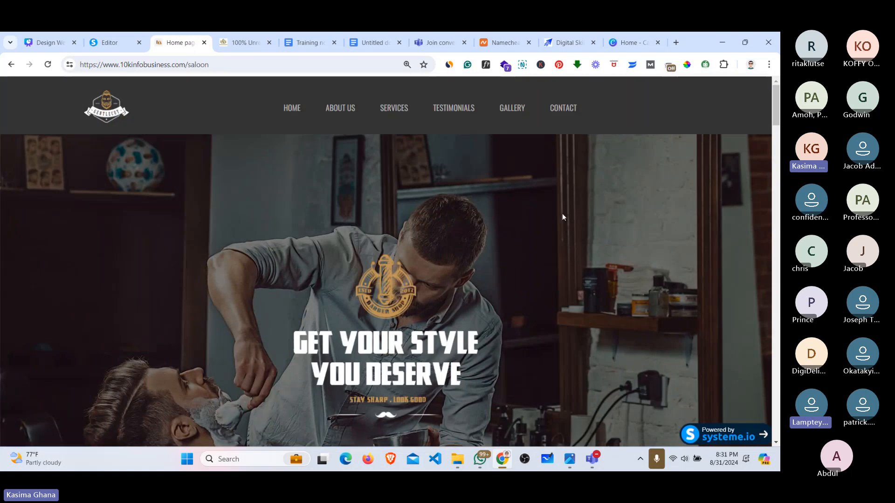
{"action": "scroll", "coordinate": [775, 125], "scroll_direction": "down", "scroll_amount": 2}
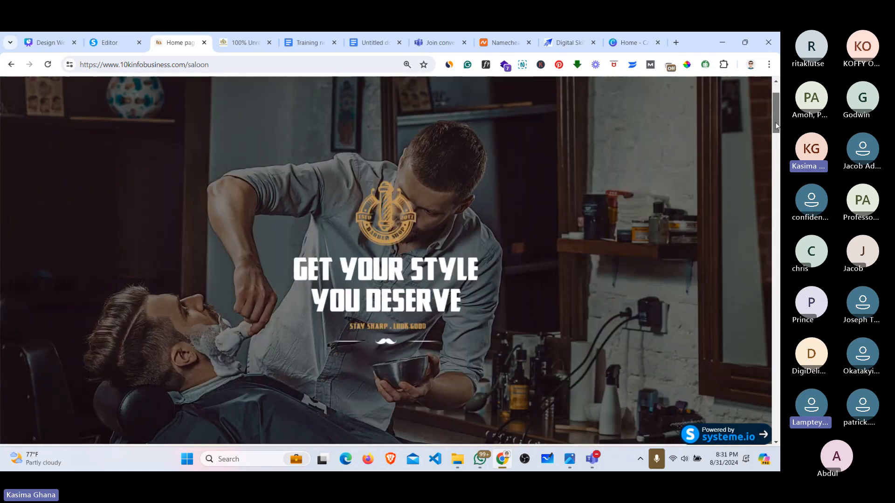
{"action": "scroll", "coordinate": [775, 122], "scroll_direction": "up", "scroll_amount": 2}
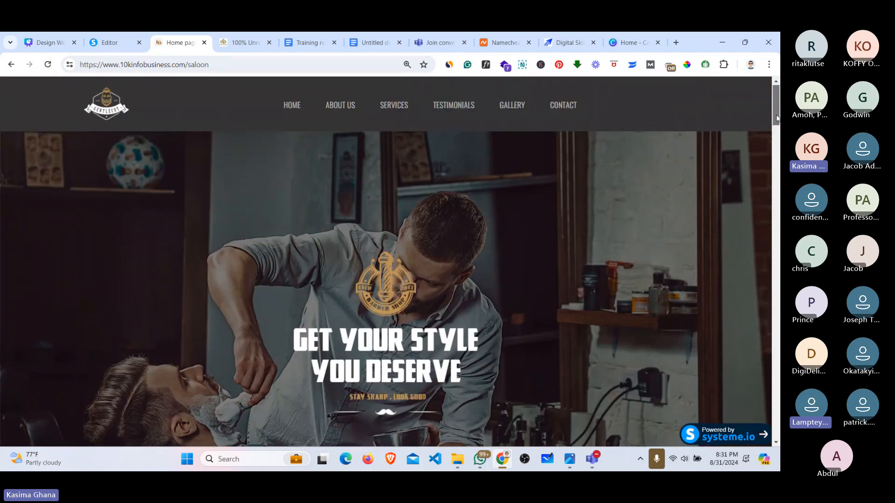
{"action": "scroll", "coordinate": [776, 118], "scroll_direction": "down", "scroll_amount": 4}
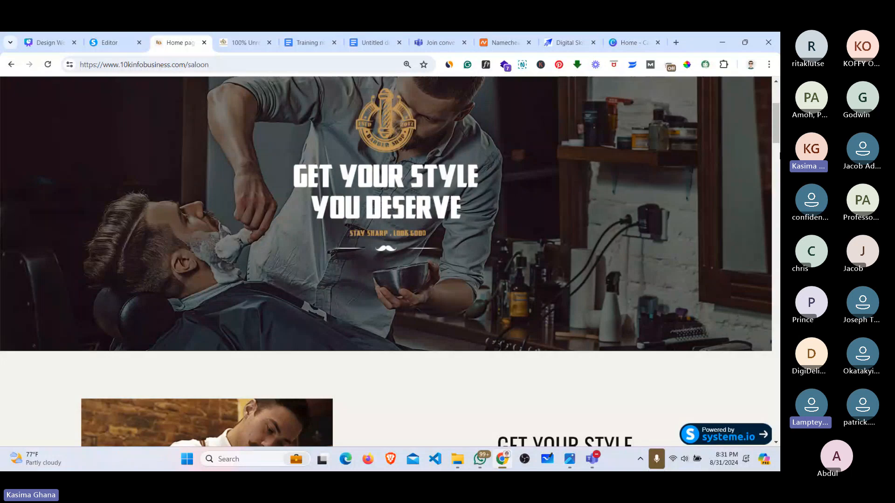
{"action": "scroll", "coordinate": [777, 131], "scroll_direction": "up", "scroll_amount": 4}
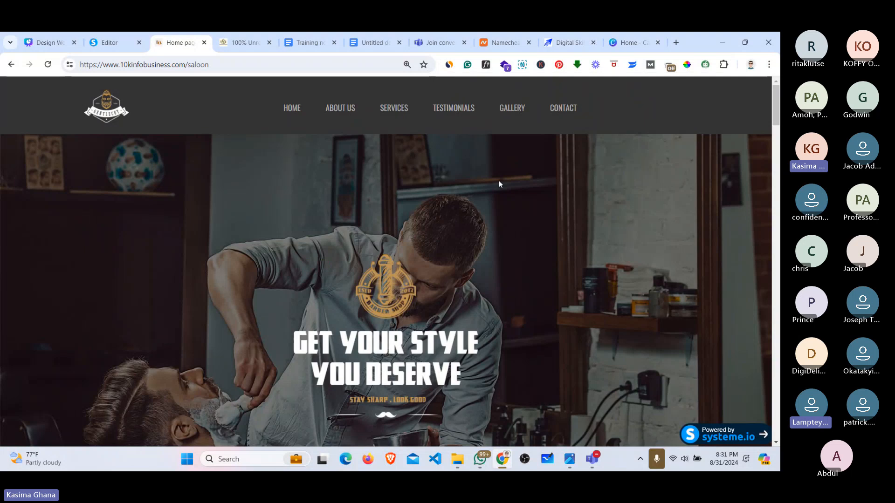
Step: Switch to the Canva Home tab showing recent designs like Web Design Masterclass
{"action": "left_click", "coordinate": [620, 38]}
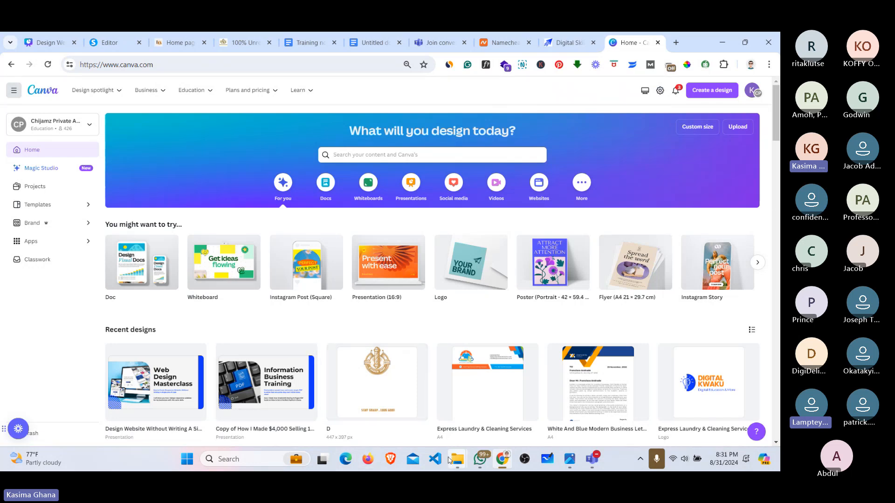
{"action": "mouse_move", "coordinate": [453, 463]}
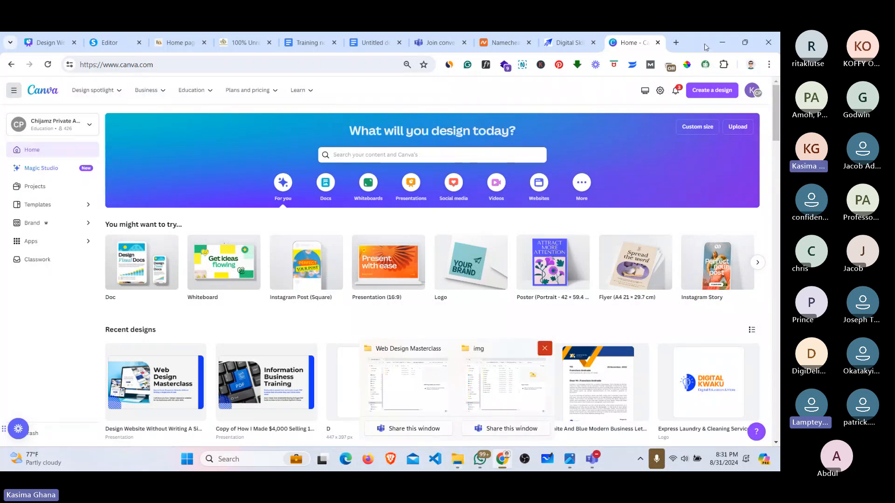
Step: Open a new tab and go to Pinterest
{"action": "left_click", "coordinate": [676, 42]}
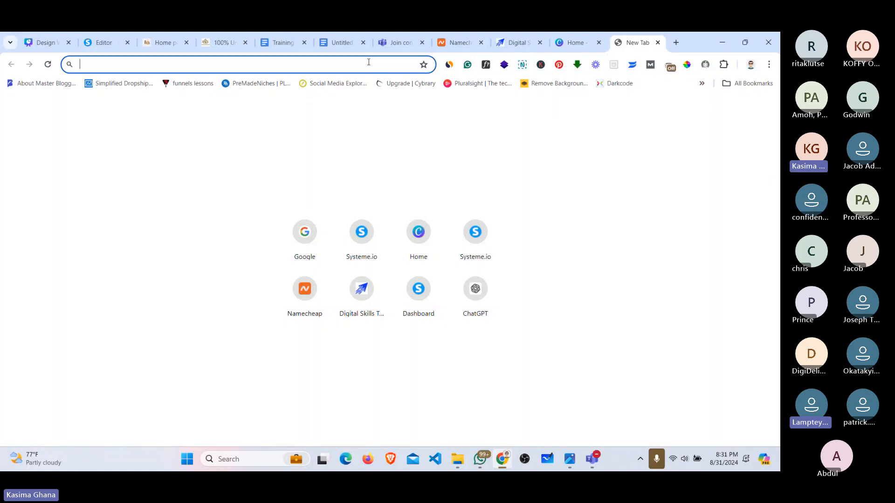
{"action": "type", "text": "pinterest.com"}
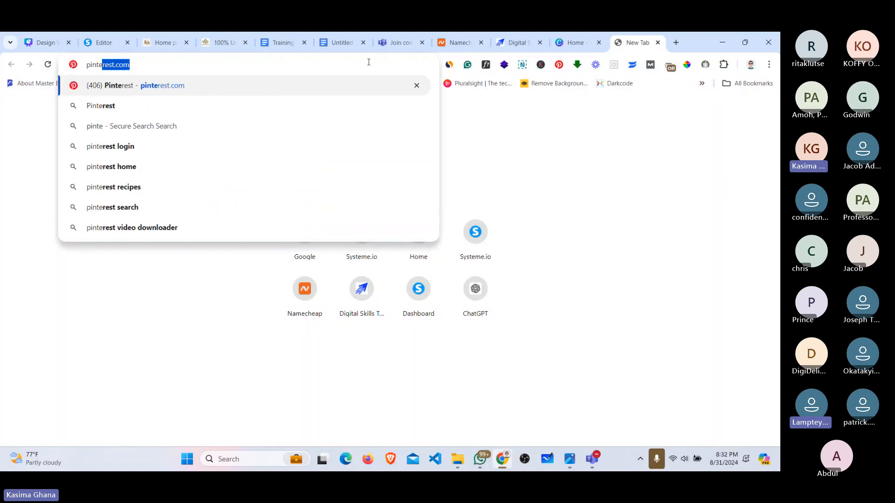
{"action": "key", "text": "Return"}
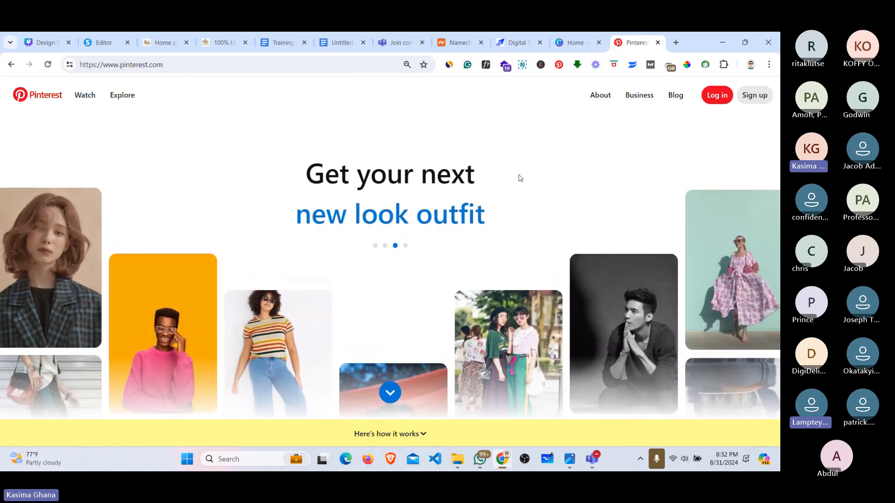
Step: Replace the address with google.com to load Google's home page
{"action": "left_click", "coordinate": [178, 72]}
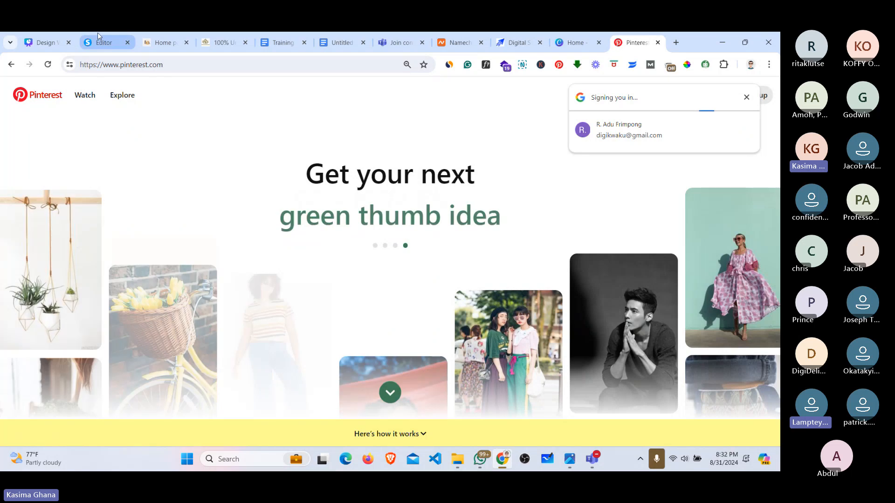
{"action": "left_click", "coordinate": [127, 68]}
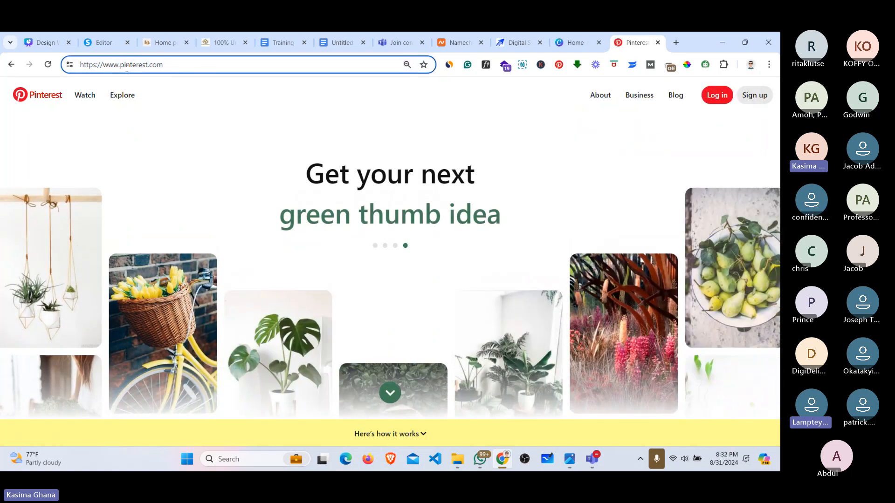
{"action": "type", "text": "google.com"}
{"action": "key", "text": "Return"}
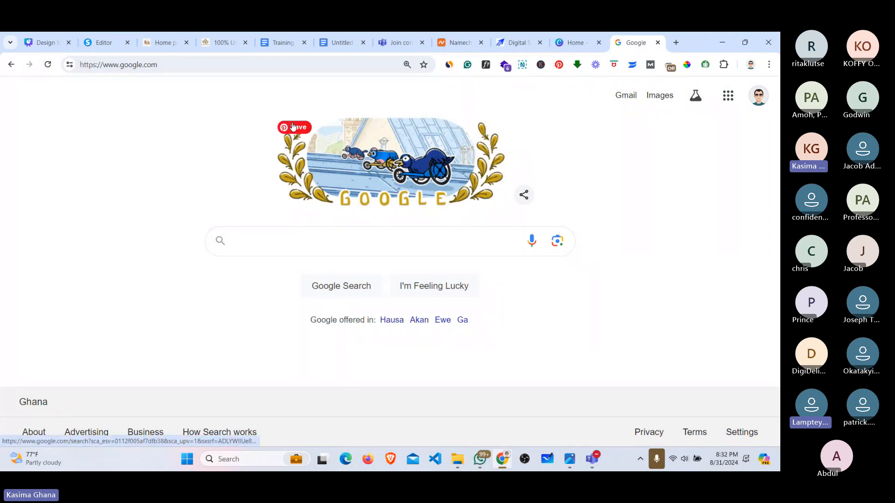
Step: Search Google for 'chicken republic' via the autocomplete suggestion, fixing typos along the way
{"action": "type", "text": "kf"}
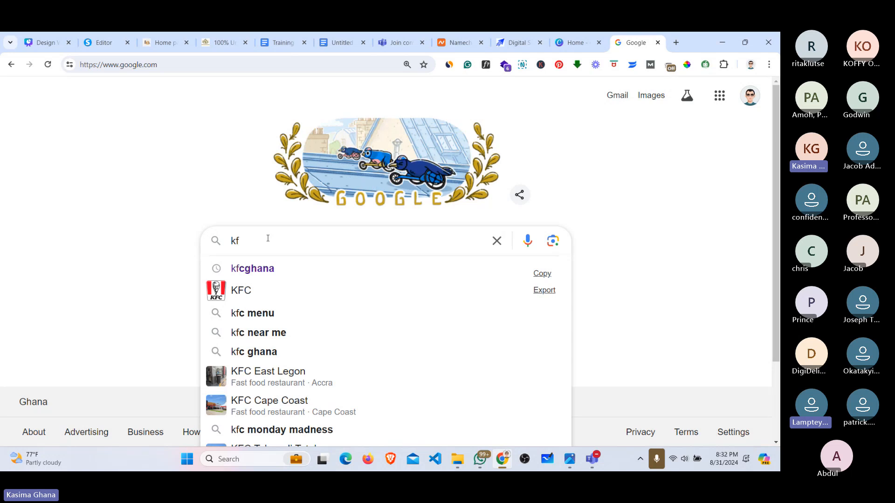
{"action": "key", "text": "BackSpace"}
{"action": "key", "text": "BackSpace"}
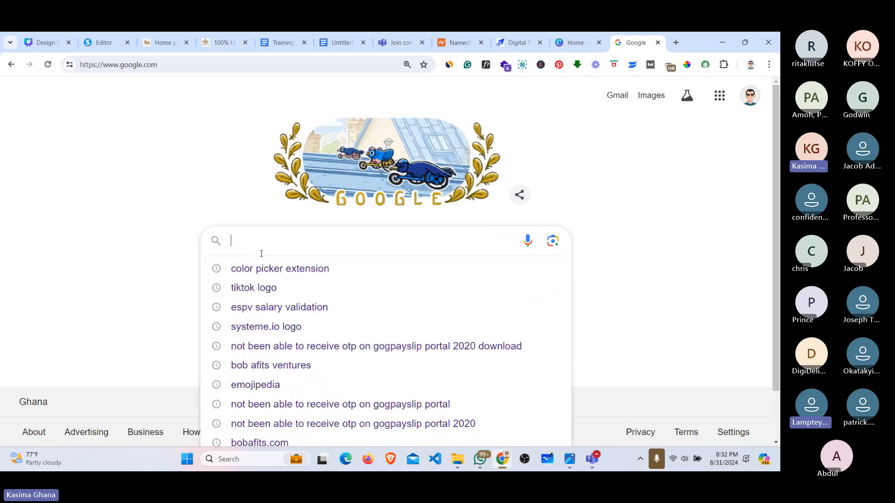
{"action": "type", "text": "ch"}
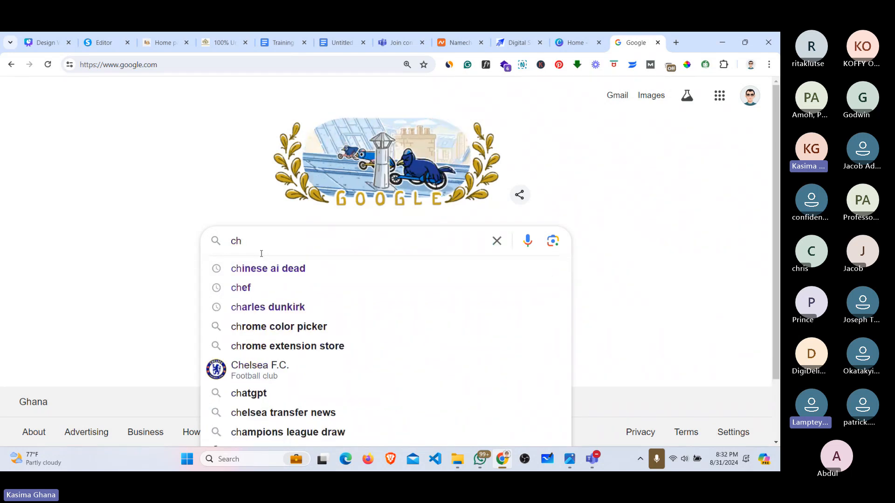
{"action": "type", "text": "ickn"}
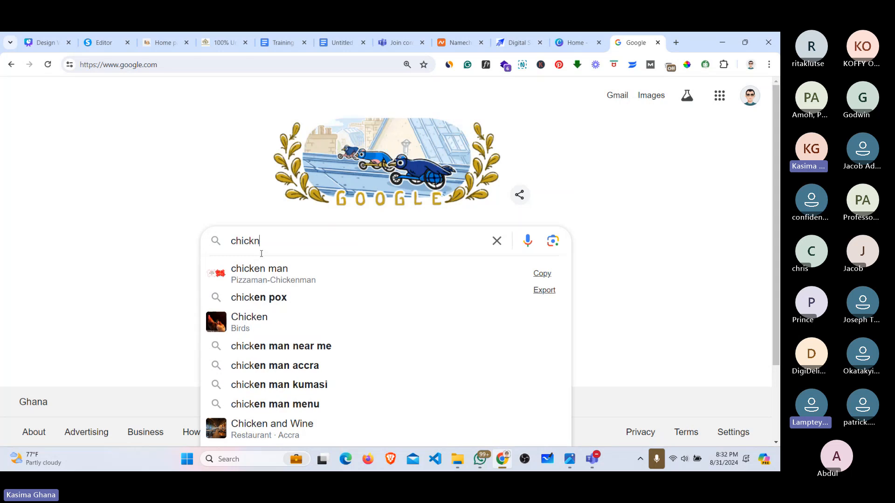
{"action": "key", "text": "BackSpace"}
{"action": "type", "text": "en r"}
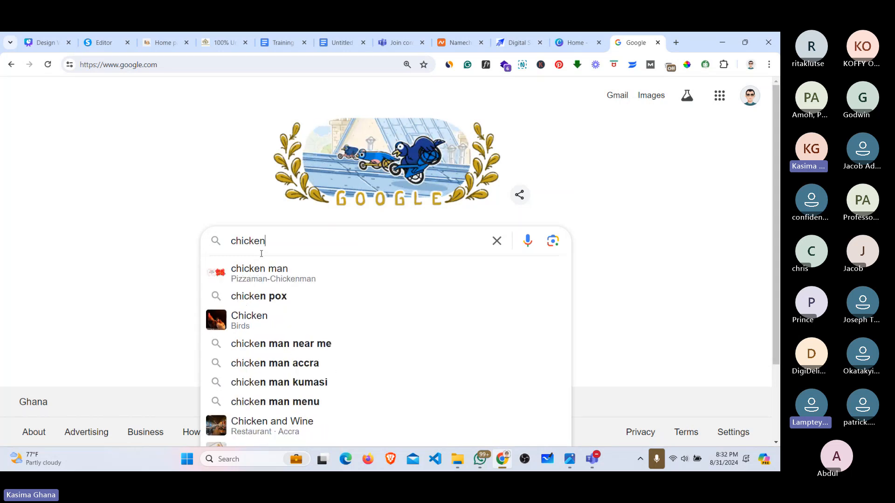
{"action": "type", "text": "ep"}
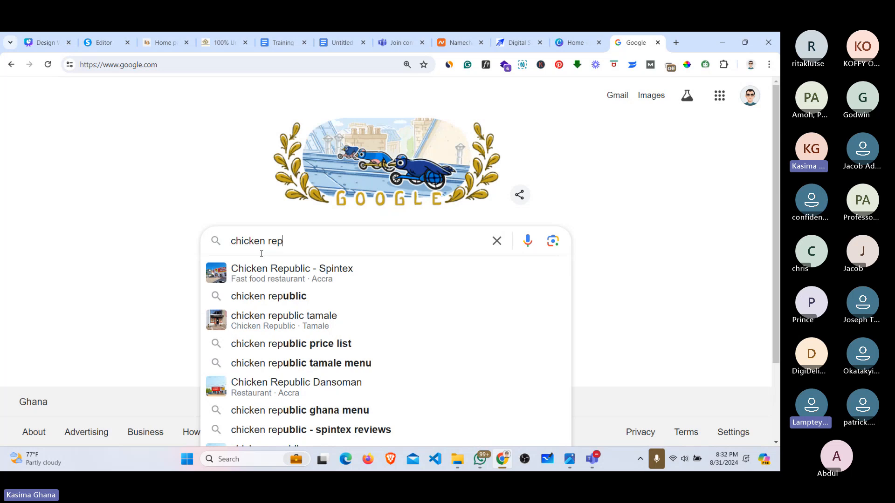
{"action": "left_click", "coordinate": [280, 295]}
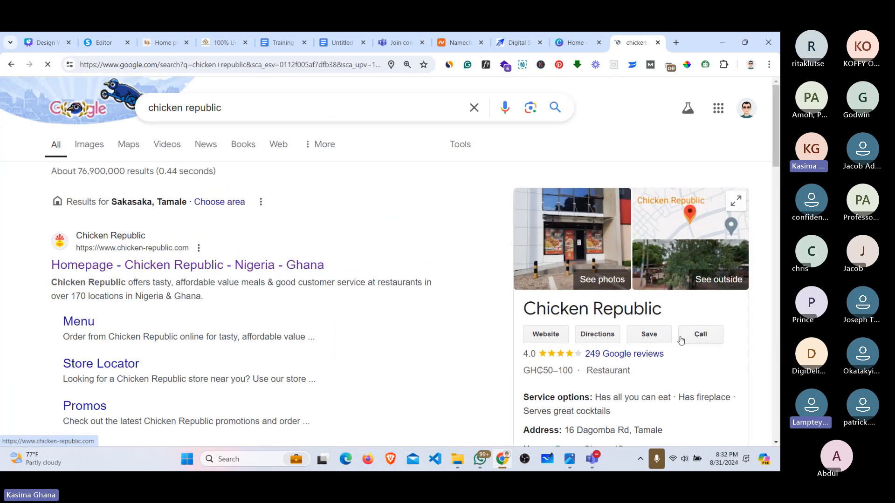
Step: Open Chicken Republic's website from the knowledge panel, browse it, then return to the barber tab
{"action": "left_click", "coordinate": [545, 334]}
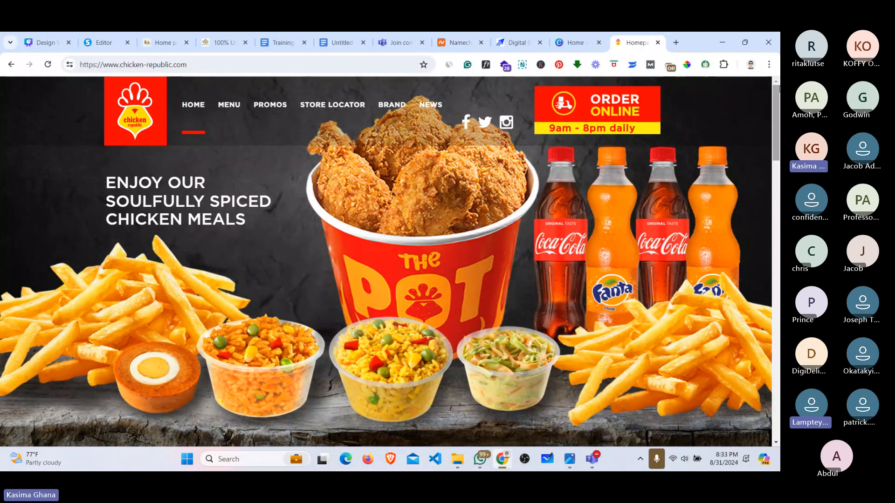
{"action": "scroll", "coordinate": [386, 260], "scroll_direction": "down", "scroll_amount": 5}
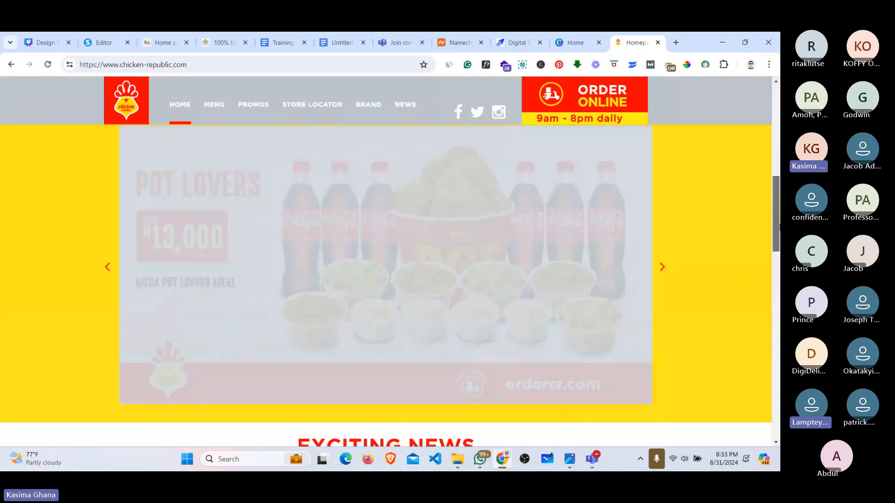
{"action": "scroll", "coordinate": [386, 261], "scroll_direction": "up", "scroll_amount": 3}
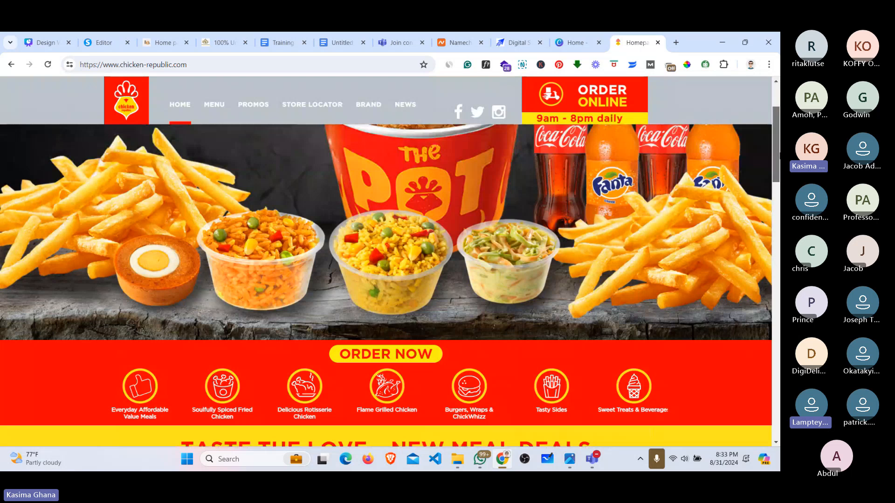
{"action": "scroll", "coordinate": [386, 261], "scroll_direction": "up", "scroll_amount": 2}
{"action": "scroll", "coordinate": [385, 261], "scroll_direction": "down", "scroll_amount": 8}
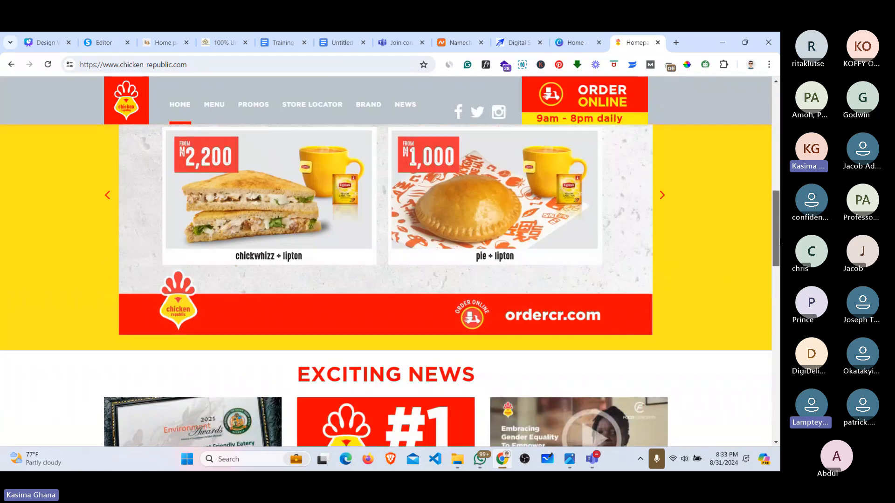
{"action": "left_click_drag", "start_coordinate": [779, 242], "coordinate": [779, 168]}
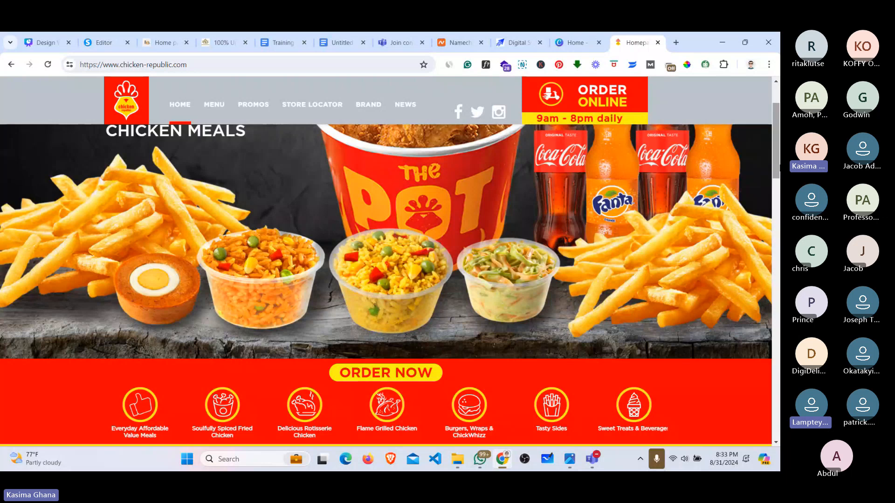
{"action": "scroll", "coordinate": [559, 177], "scroll_direction": "up", "scroll_amount": 2}
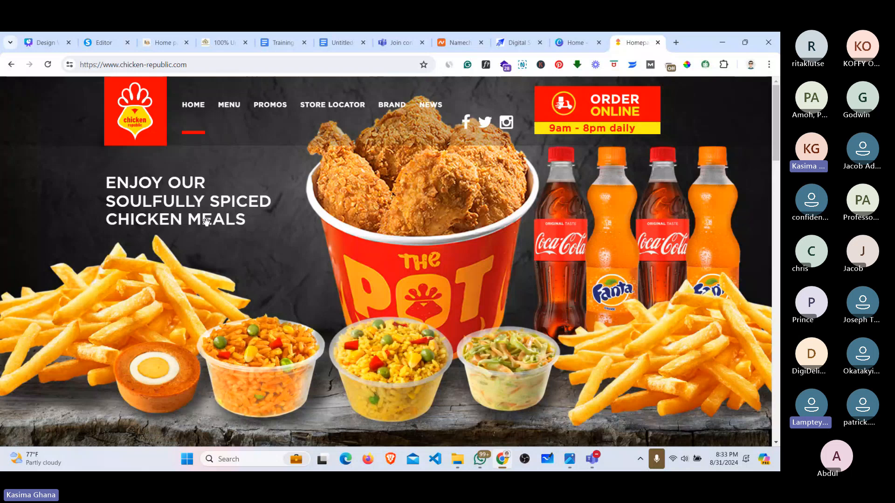
{"action": "left_click", "coordinate": [146, 37]}
Step: Compare the barber site's header with the Home page being built in the other tab
{"action": "scroll", "coordinate": [642, 210], "scroll_direction": "down", "scroll_amount": 3}
{"action": "scroll", "coordinate": [641, 210], "scroll_direction": "up", "scroll_amount": 2}
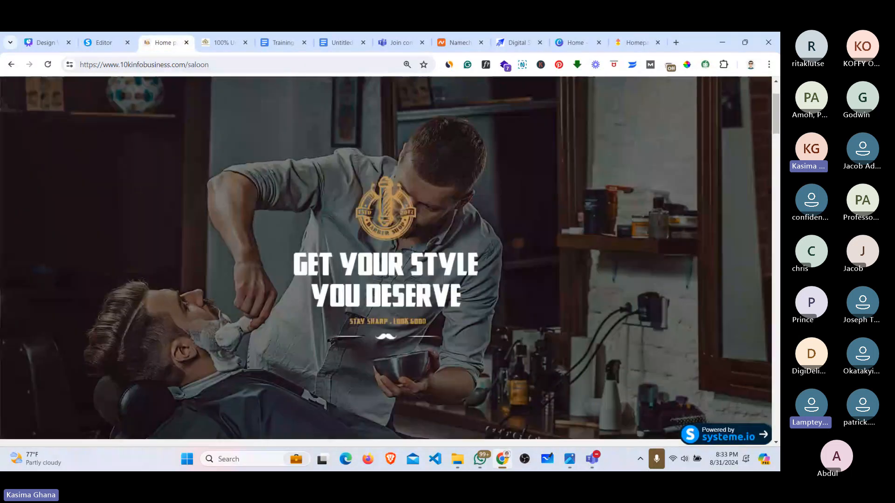
{"action": "scroll", "coordinate": [386, 261], "scroll_direction": "up", "scroll_amount": 2}
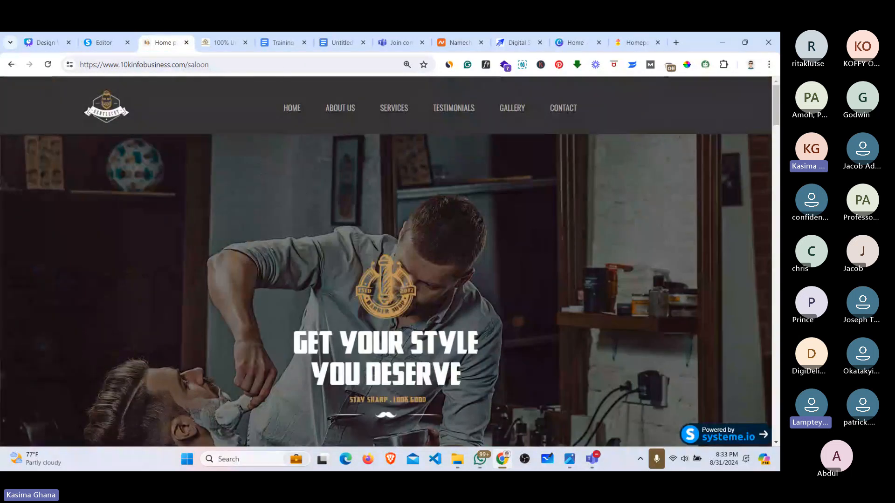
{"action": "left_click", "coordinate": [121, 45]}
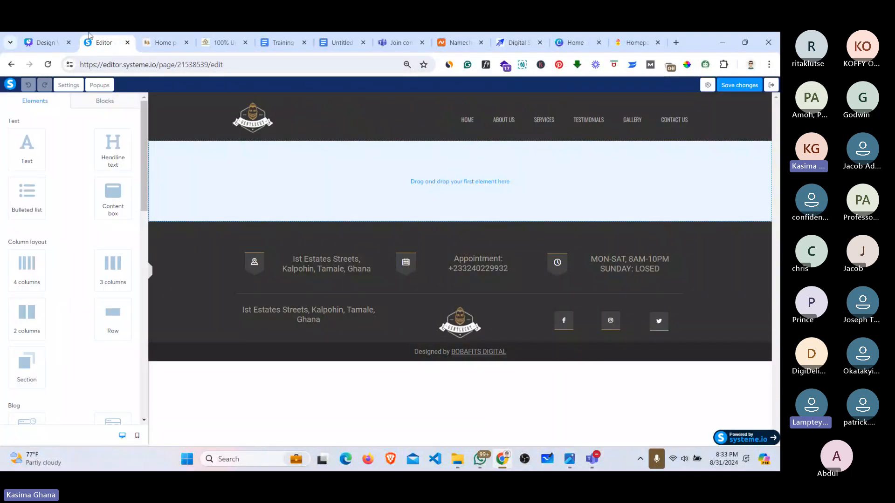
{"action": "left_click", "coordinate": [160, 41]}
Step: Review the barber site's header and hero banner again, then return to the systeme.io editor
{"action": "scroll", "coordinate": [329, 130], "scroll_direction": "down", "scroll_amount": 2}
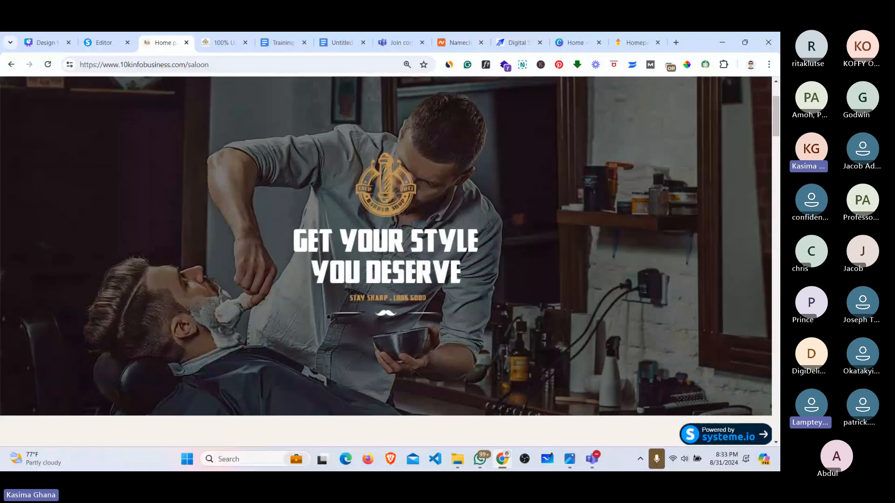
{"action": "scroll", "coordinate": [385, 261], "scroll_direction": "up", "scroll_amount": 2}
{"action": "scroll", "coordinate": [386, 261], "scroll_direction": "down", "scroll_amount": 3}
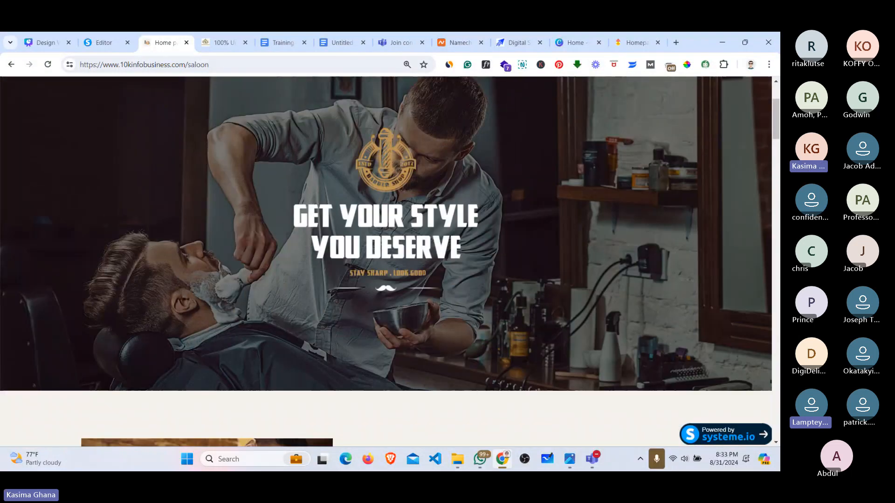
{"action": "scroll", "coordinate": [385, 261], "scroll_direction": "down", "scroll_amount": 4}
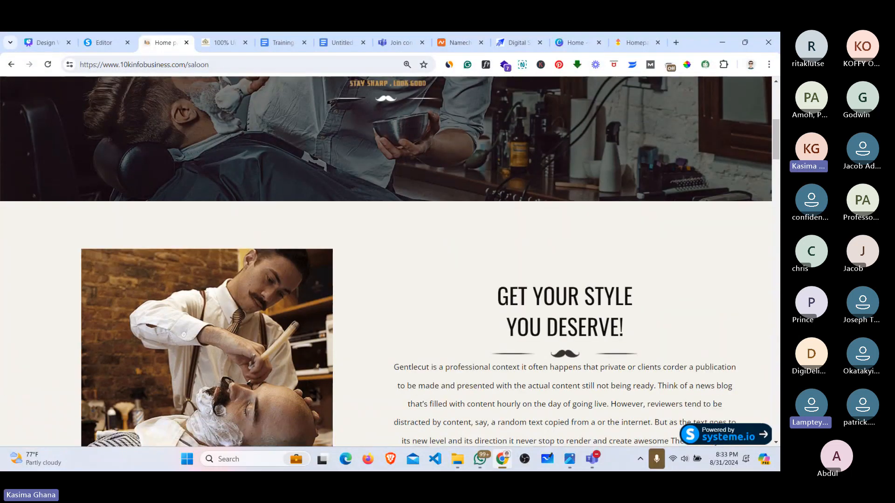
{"action": "scroll", "coordinate": [385, 261], "scroll_direction": "up", "scroll_amount": 4}
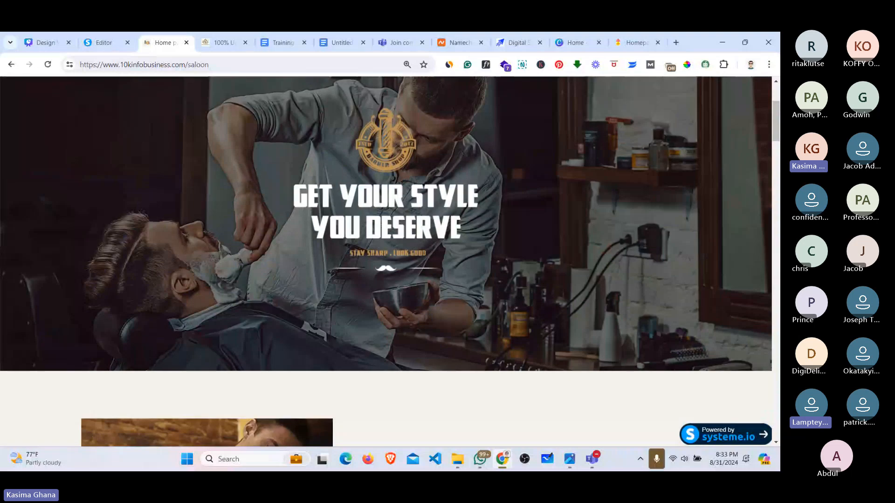
{"action": "scroll", "coordinate": [386, 260], "scroll_direction": "up", "scroll_amount": 3}
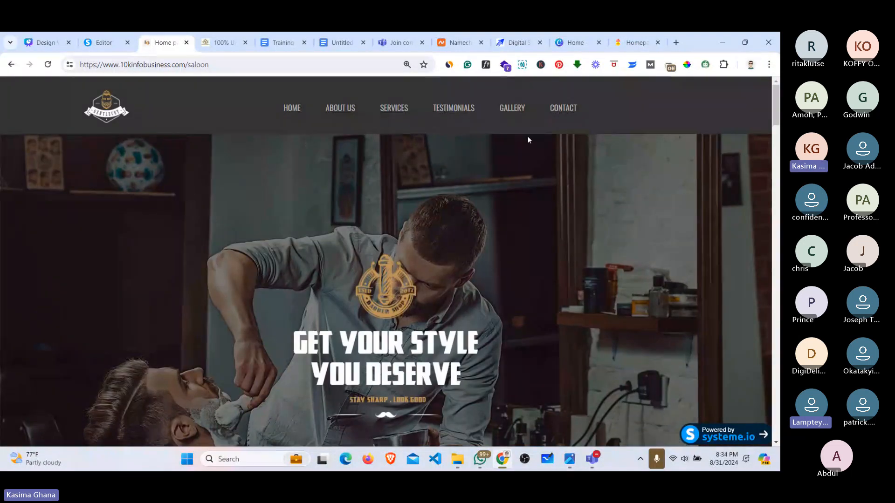
{"action": "scroll", "coordinate": [379, 207], "scroll_direction": "down", "scroll_amount": 3}
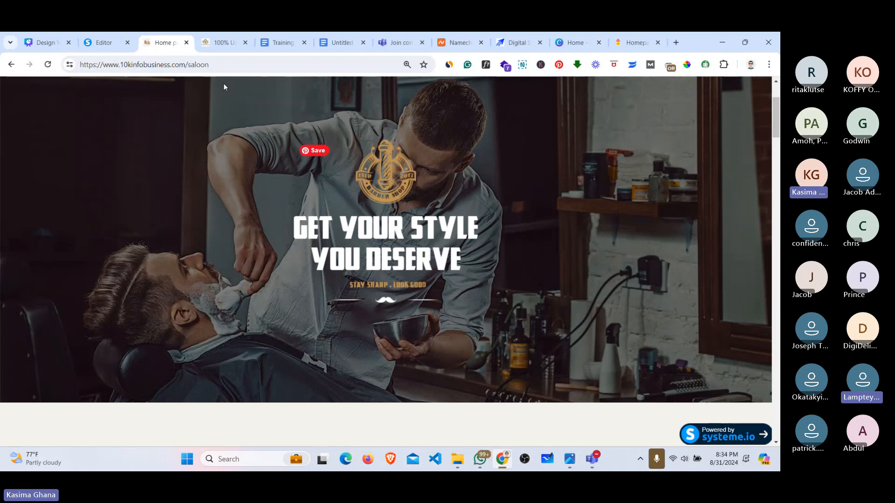
{"action": "key", "text": "ctrl+shift+Tab"}
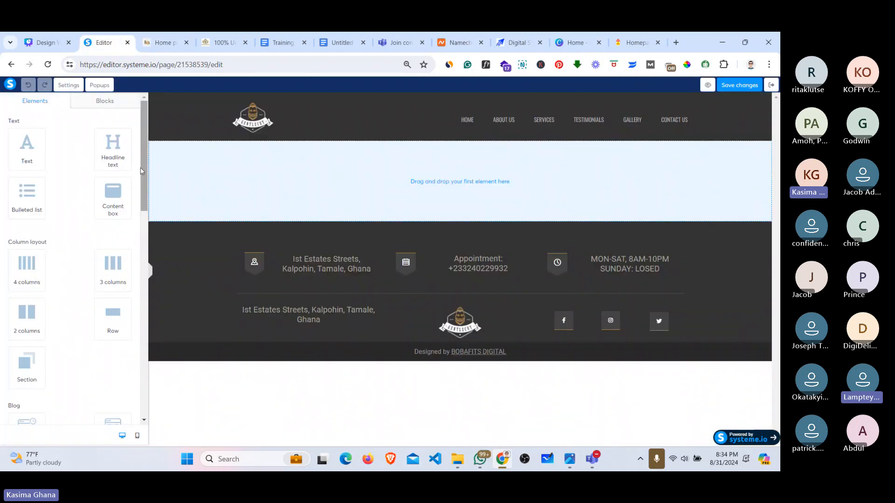
Step: Drop a Section element between the header and footer and open its settings
{"action": "left_click_drag", "start_coordinate": [142, 171], "coordinate": [142, 224]}
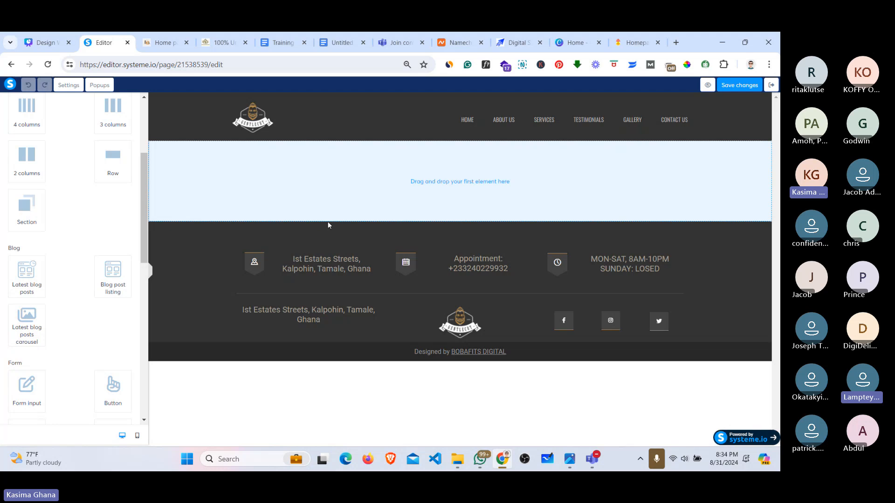
{"action": "left_click", "coordinate": [25, 210]}
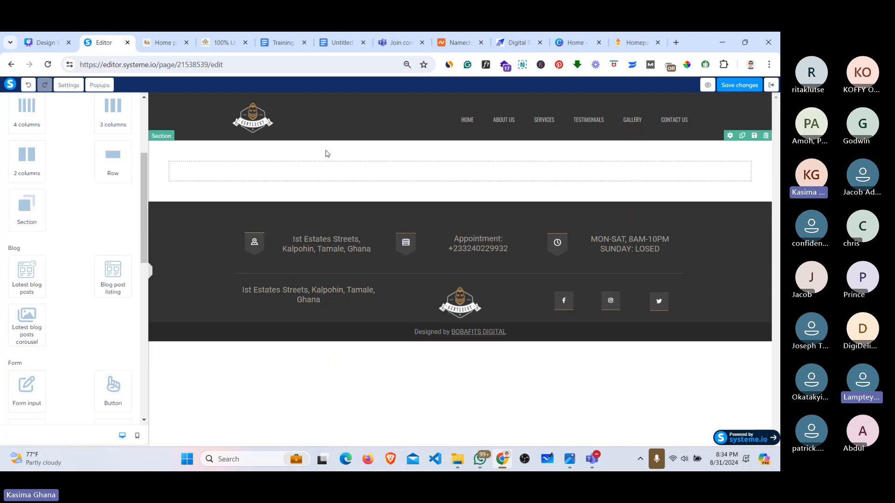
{"action": "left_click", "coordinate": [160, 139]}
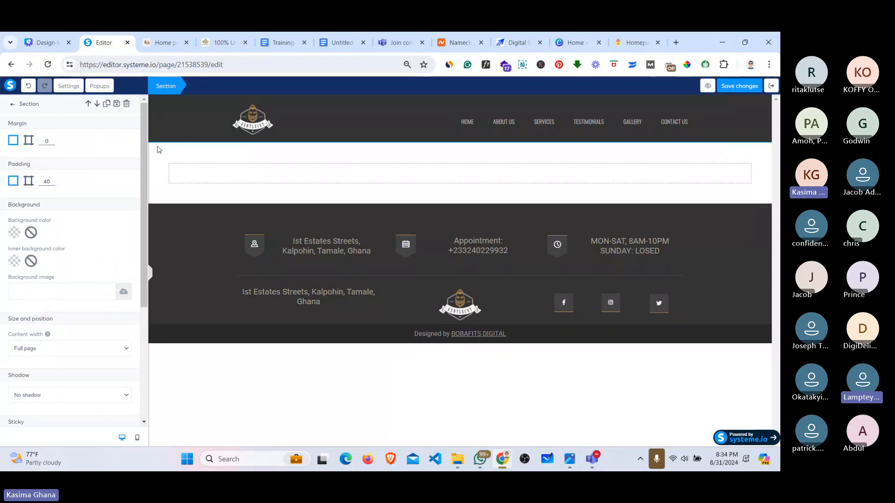
{"action": "left_click", "coordinate": [165, 154]}
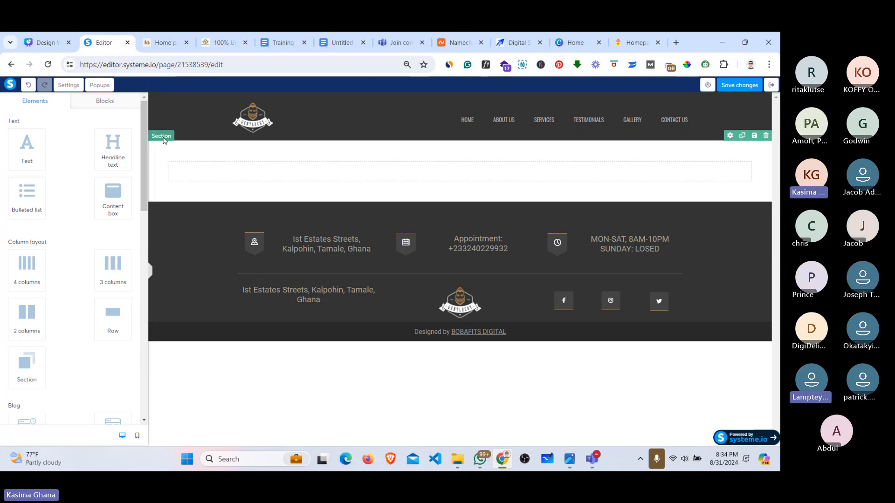
{"action": "left_click", "coordinate": [164, 139]}
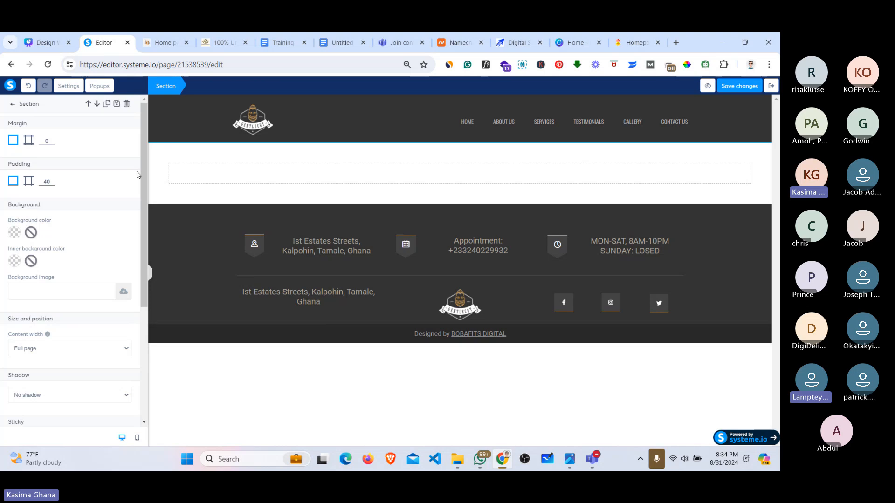
Step: Begin choosing a background image in the new section's settings
{"action": "left_click_drag", "start_coordinate": [142, 177], "coordinate": [132, 258]}
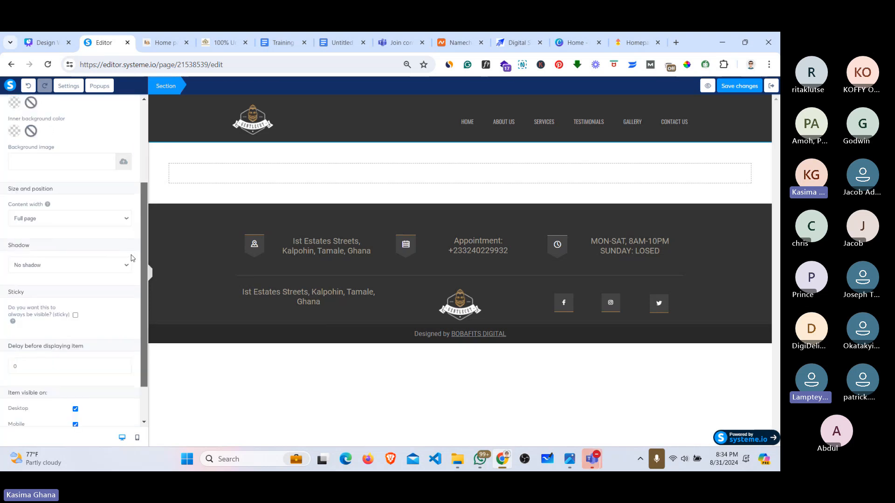
{"action": "scroll", "coordinate": [132, 258], "scroll_direction": "up", "scroll_amount": 1}
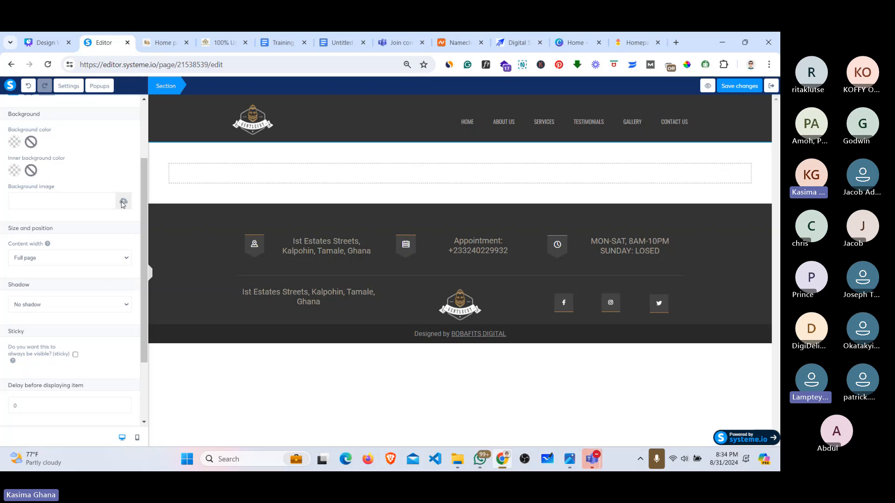
{"action": "left_click", "coordinate": [122, 202]}
Step: Upload hero-img.jpg from the BANNER IMG folder and insert it as the section background
{"action": "left_click", "coordinate": [396, 286]}
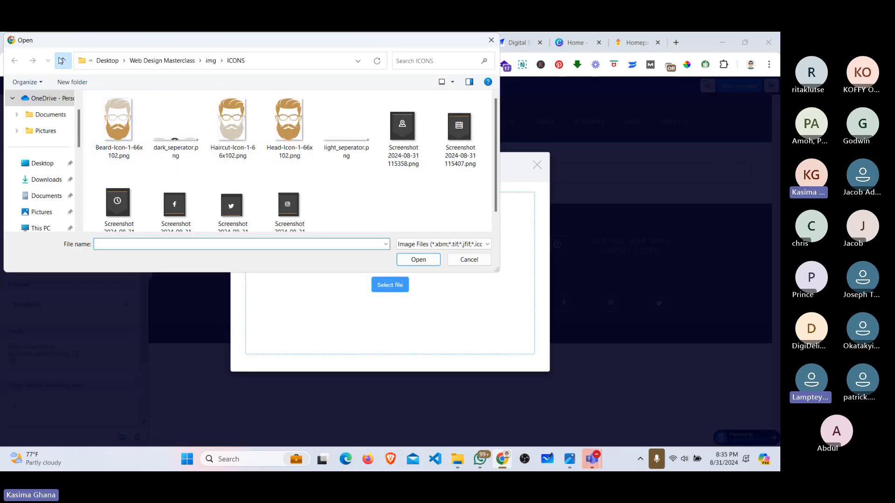
{"action": "left_click", "coordinate": [62, 61]}
{"action": "left_click", "coordinate": [126, 114]}
{"action": "double_click", "coordinate": [126, 114]}
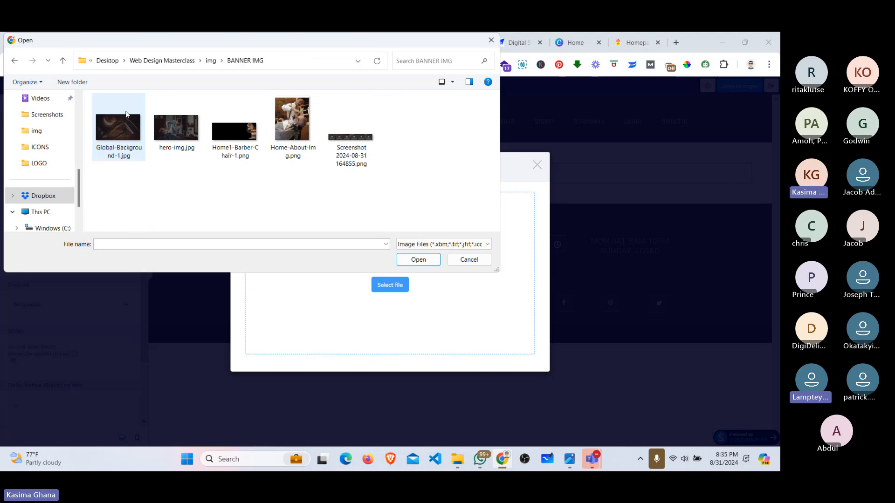
{"action": "left_click", "coordinate": [178, 131]}
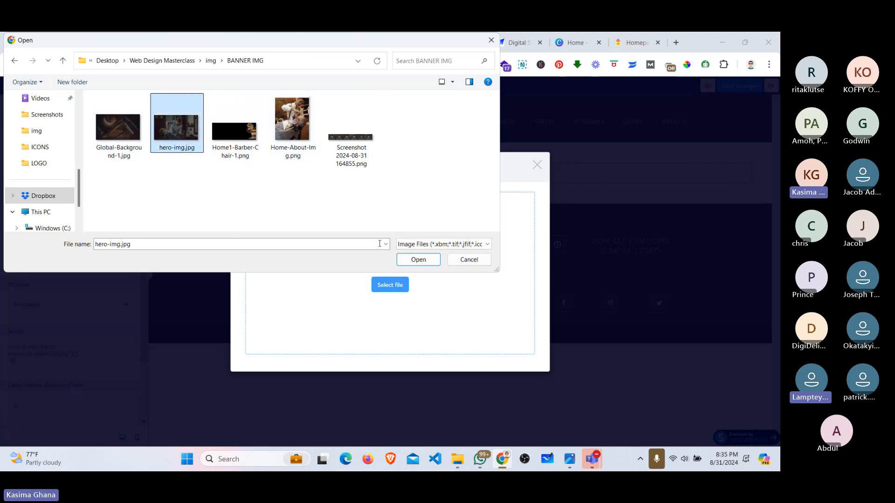
{"action": "left_click", "coordinate": [417, 260]}
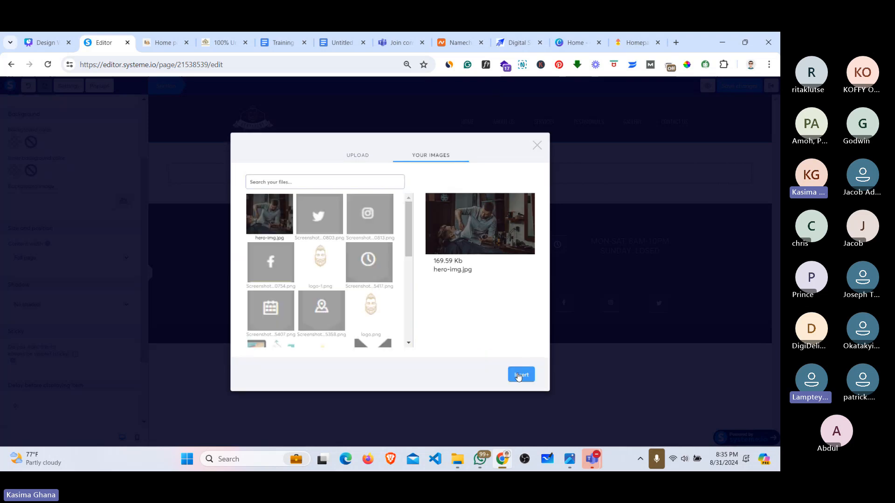
{"action": "left_click", "coordinate": [519, 375]}
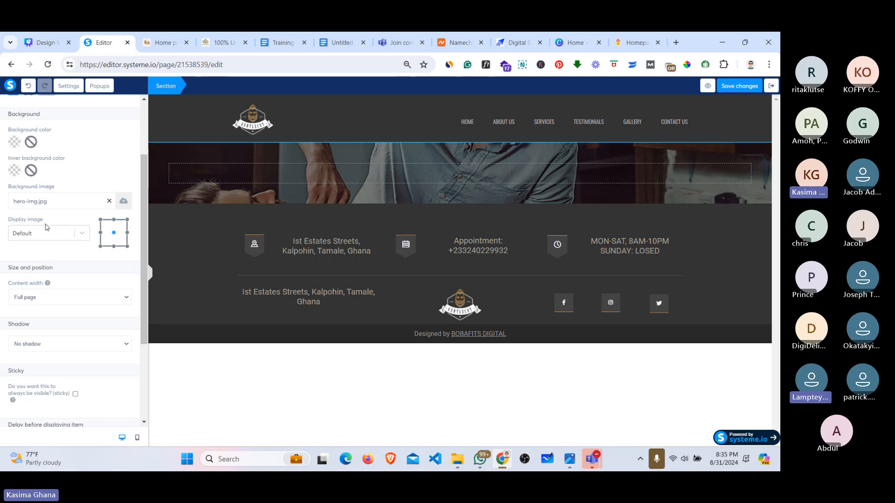
Step: Set the section background's Display image to 'Fill 100% width' and save the page
{"action": "left_click", "coordinate": [52, 237]}
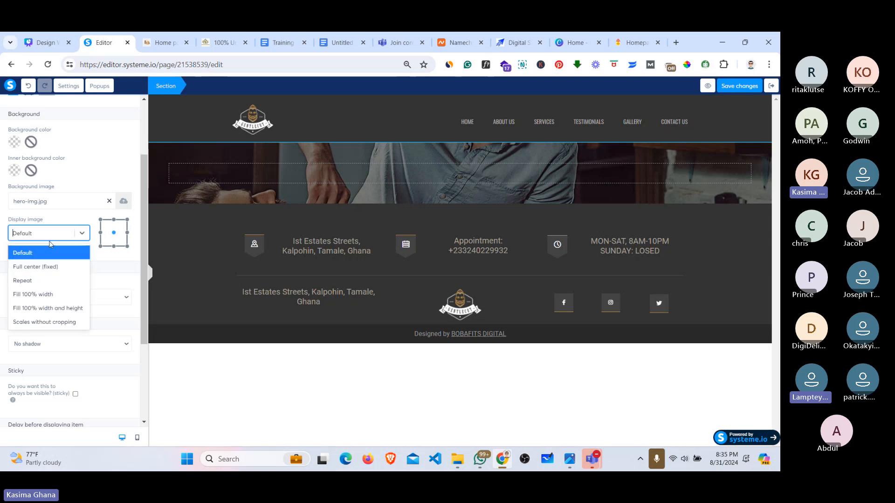
{"action": "left_click", "coordinate": [41, 297]}
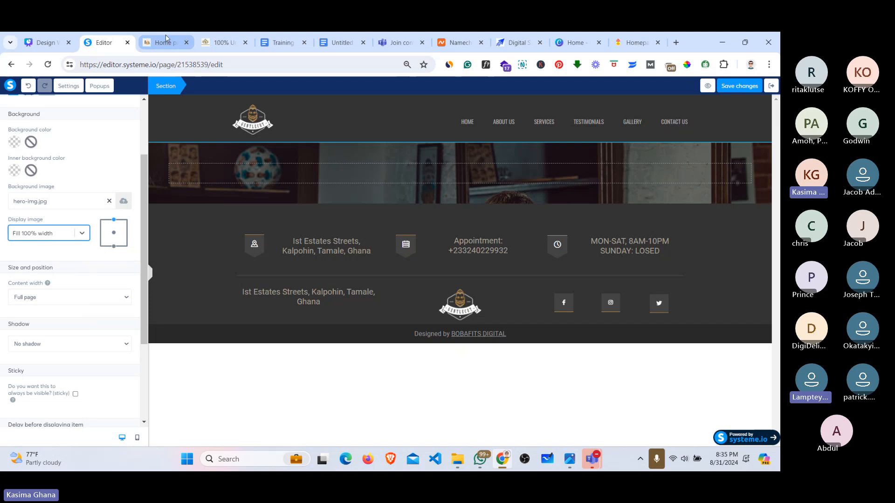
{"action": "left_click", "coordinate": [733, 88]}
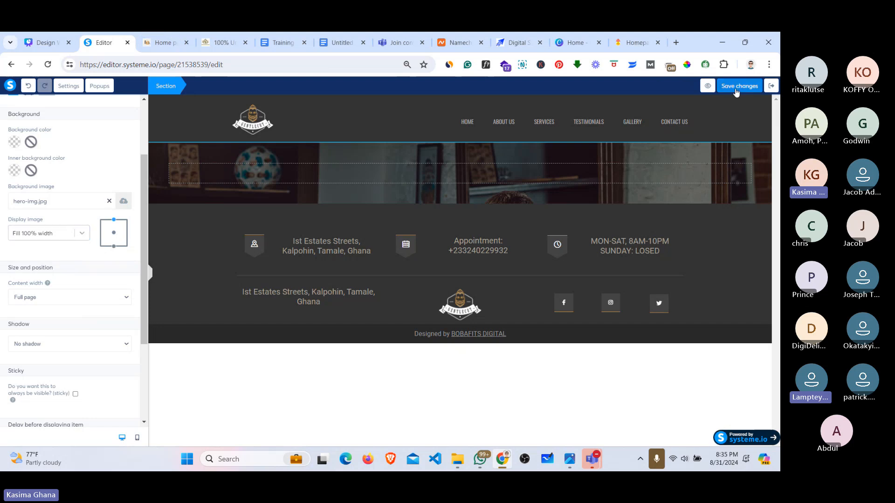
Step: Check the reference barber site, then bring up the Elements list from the editor canvas
{"action": "left_click", "coordinate": [160, 42]}
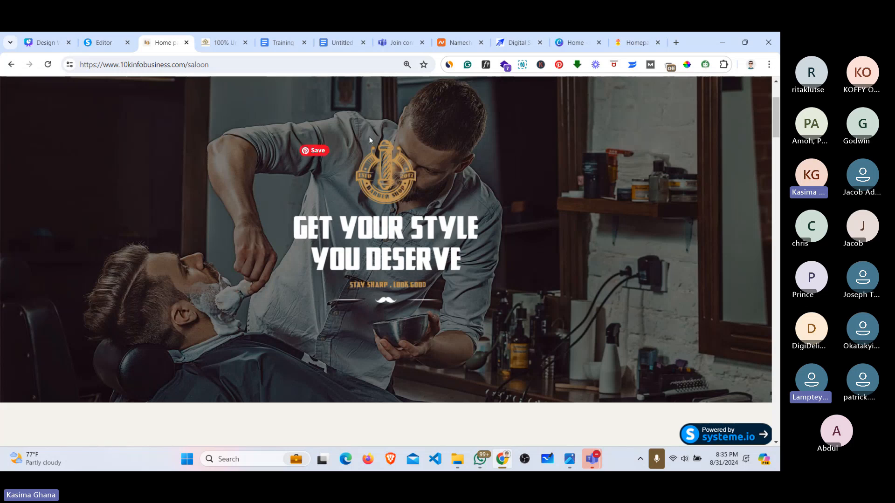
{"action": "left_click", "coordinate": [110, 39]}
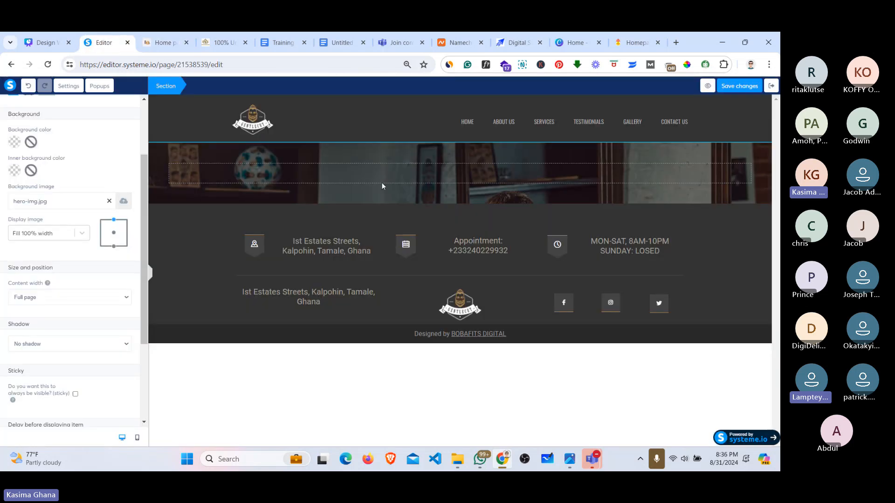
{"action": "left_click", "coordinate": [215, 173]}
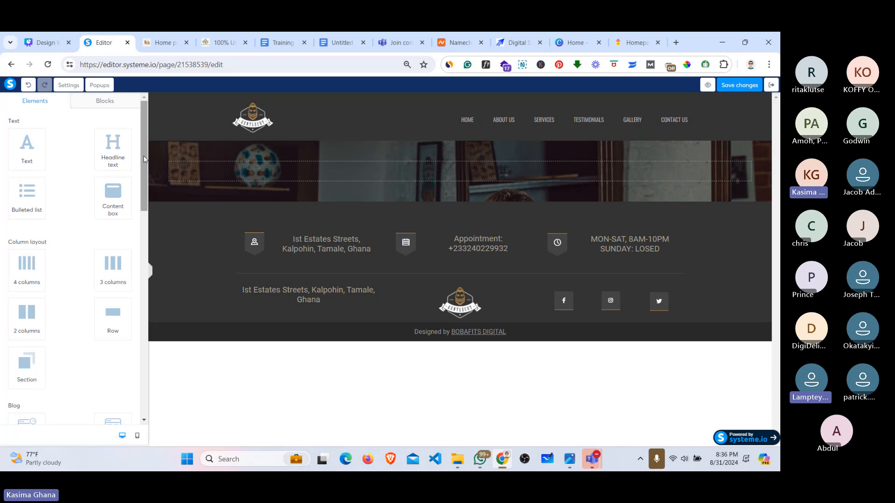
Step: Drag an Image element from the Media group into the hero section's row and open its settings
{"action": "scroll", "coordinate": [136, 243], "scroll_direction": "down", "scroll_amount": 7}
{"action": "scroll", "coordinate": [133, 268], "scroll_direction": "down", "scroll_amount": 1}
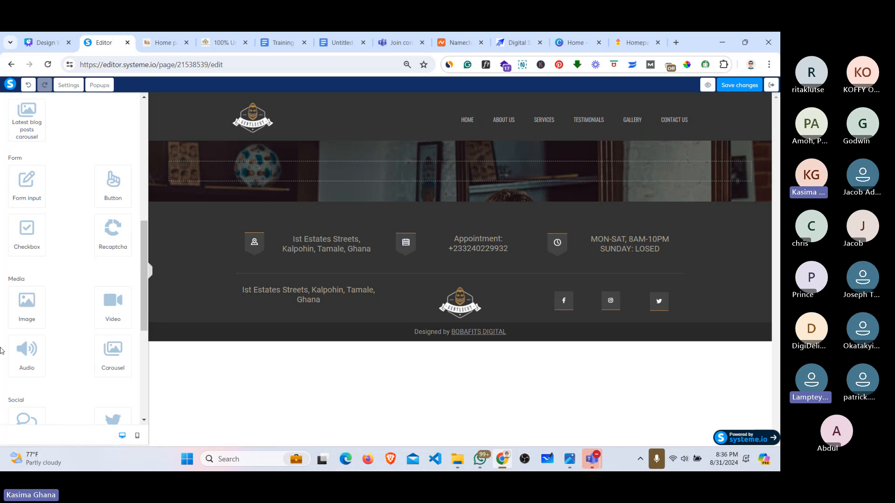
{"action": "right_click", "coordinate": [29, 305]}
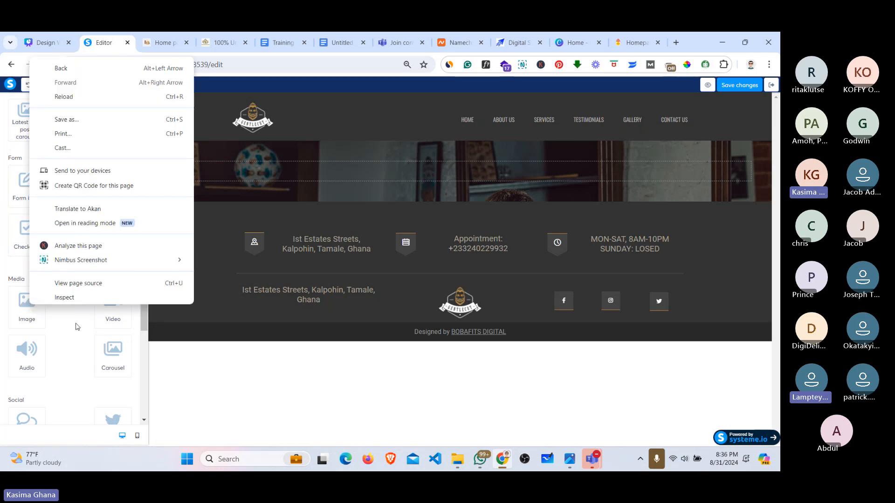
{"action": "key", "text": "Escape"}
{"action": "left_click_drag", "start_coordinate": [42, 313], "coordinate": [318, 178]}
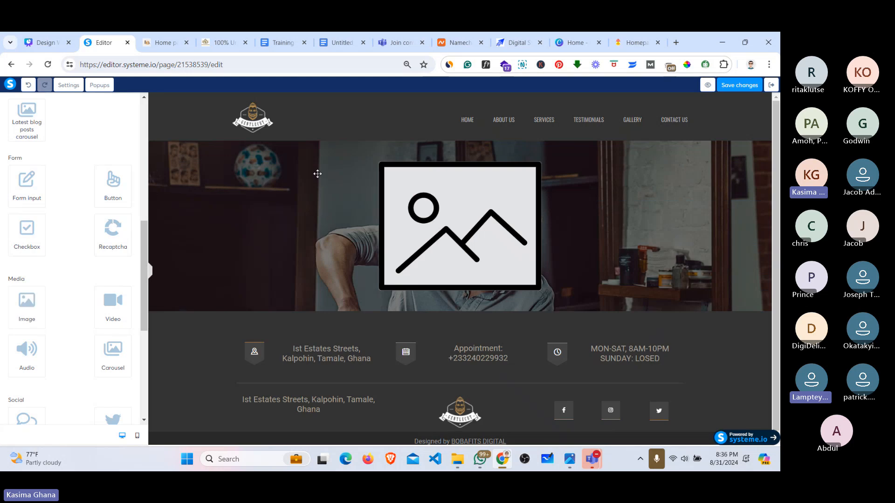
{"action": "left_click", "coordinate": [455, 219]}
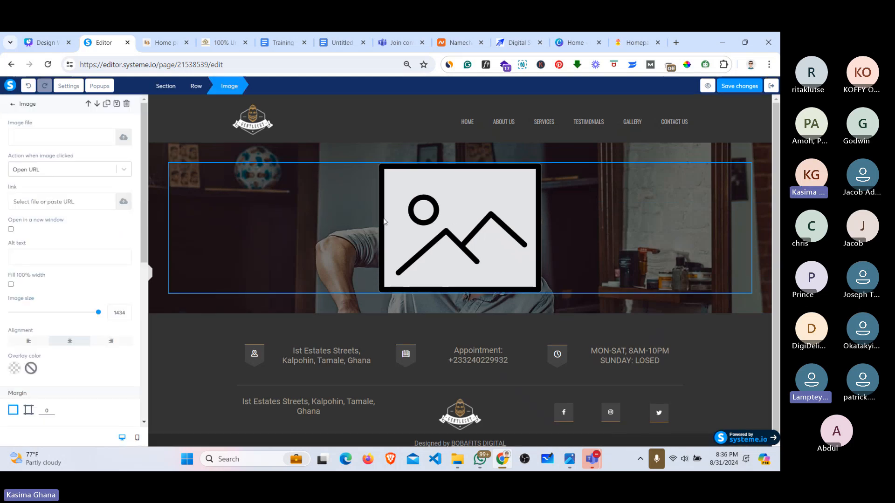
Step: Start uploading a file for the image block and browse to the img folder
{"action": "left_click", "coordinate": [122, 139]}
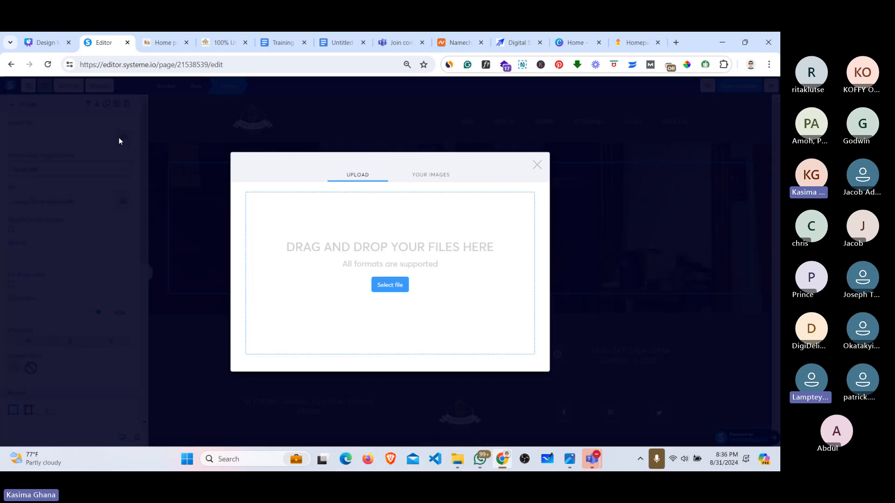
{"action": "left_click", "coordinate": [391, 293]}
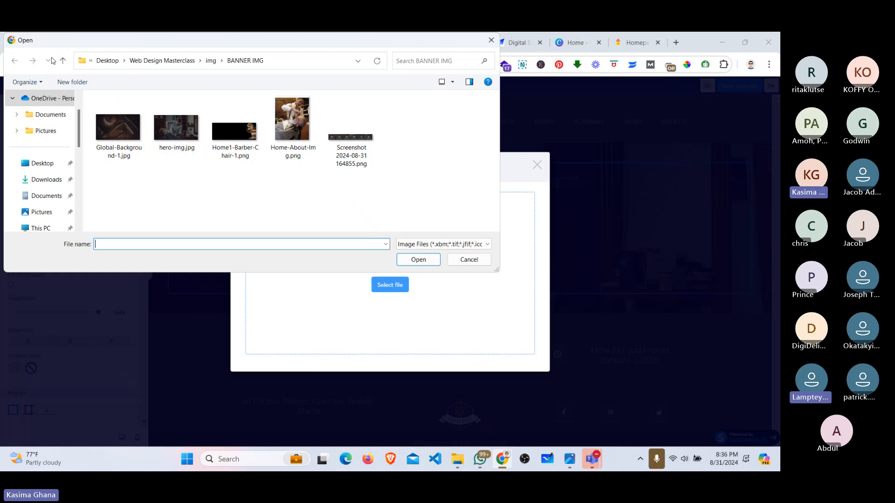
{"action": "left_click", "coordinate": [62, 60]}
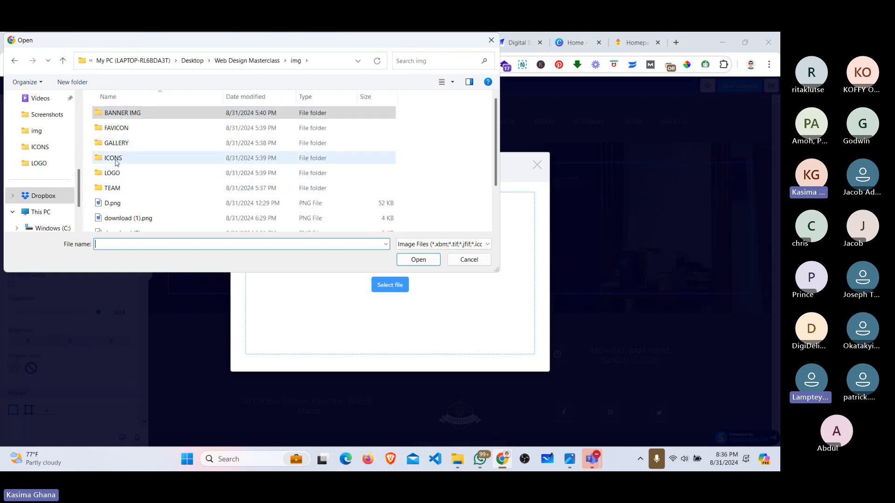
{"action": "left_click", "coordinate": [117, 144]}
{"action": "double_click", "coordinate": [117, 144]}
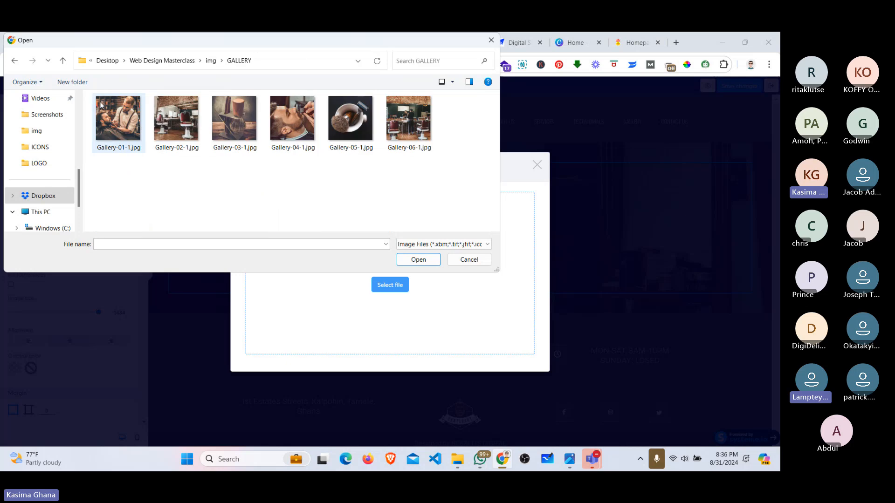
{"action": "left_click", "coordinate": [59, 59]}
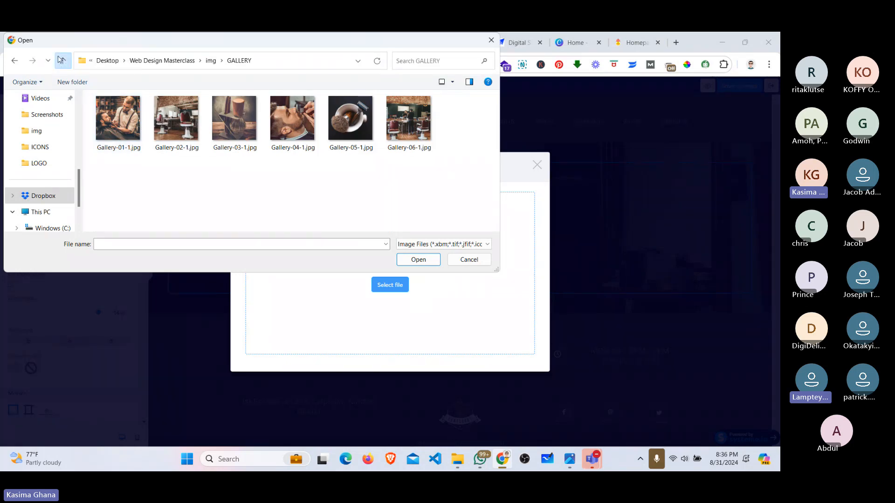
{"action": "scroll", "coordinate": [135, 200], "scroll_direction": "down", "scroll_amount": 1}
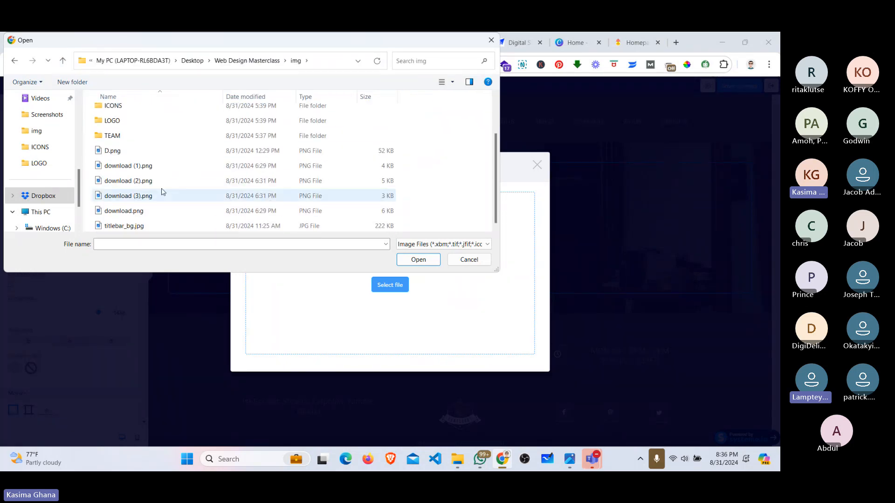
{"action": "scroll", "coordinate": [110, 150], "scroll_direction": "up", "scroll_amount": 1}
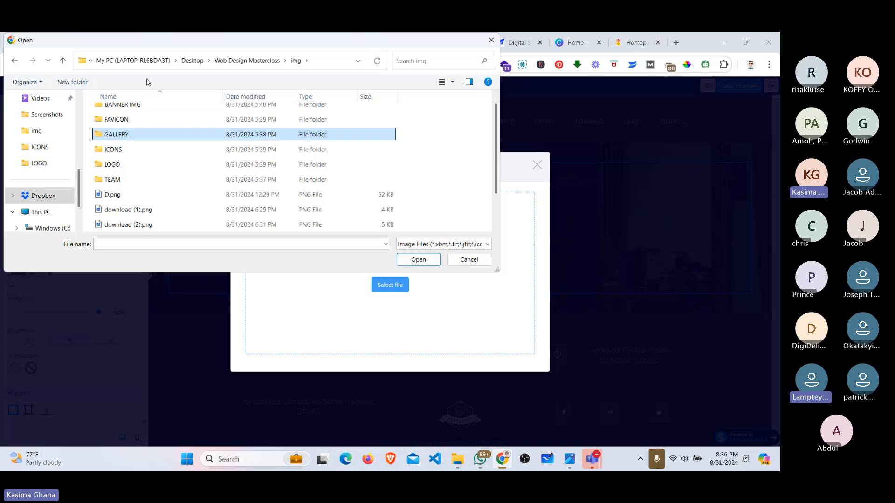
Step: Show large thumbnails, then upload D.png and insert it into the image block
{"action": "left_click", "coordinate": [452, 82]}
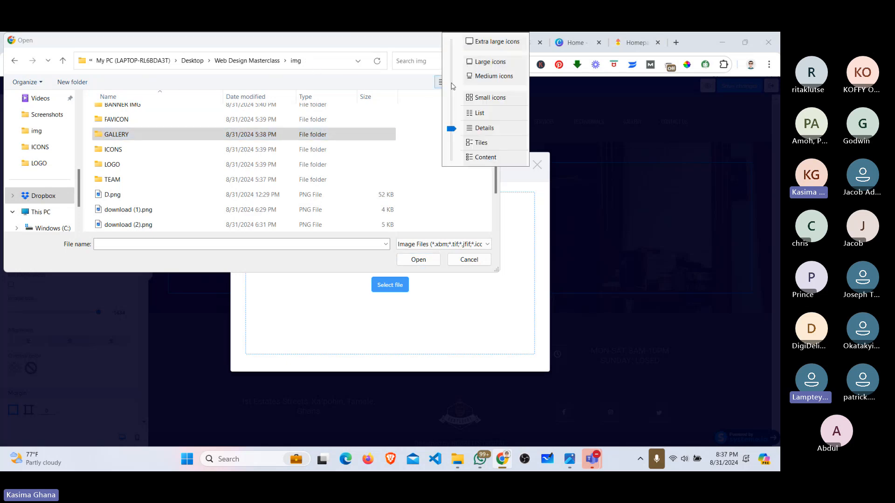
{"action": "left_click", "coordinate": [490, 64]}
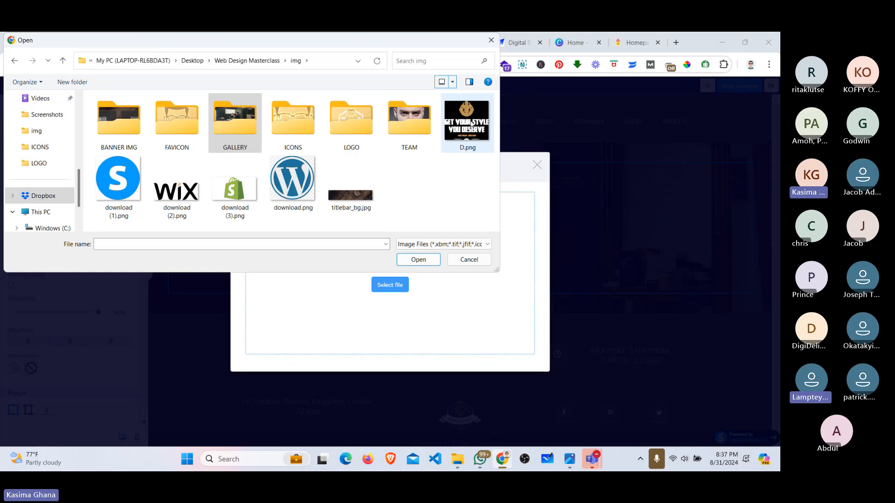
{"action": "left_click", "coordinate": [463, 138]}
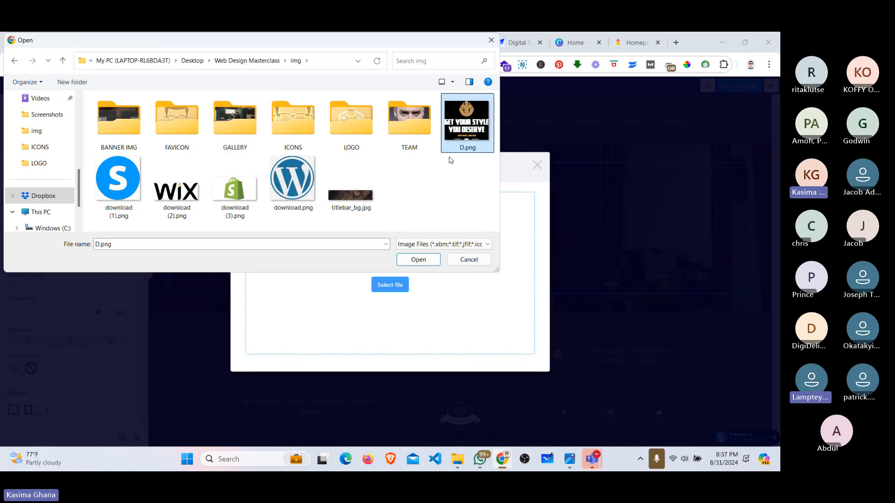
{"action": "left_click", "coordinate": [422, 262]}
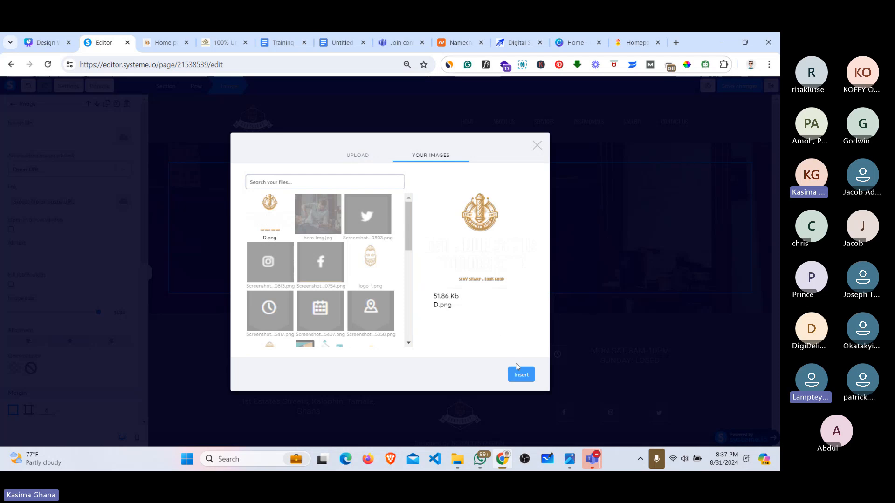
{"action": "left_click", "coordinate": [522, 374]}
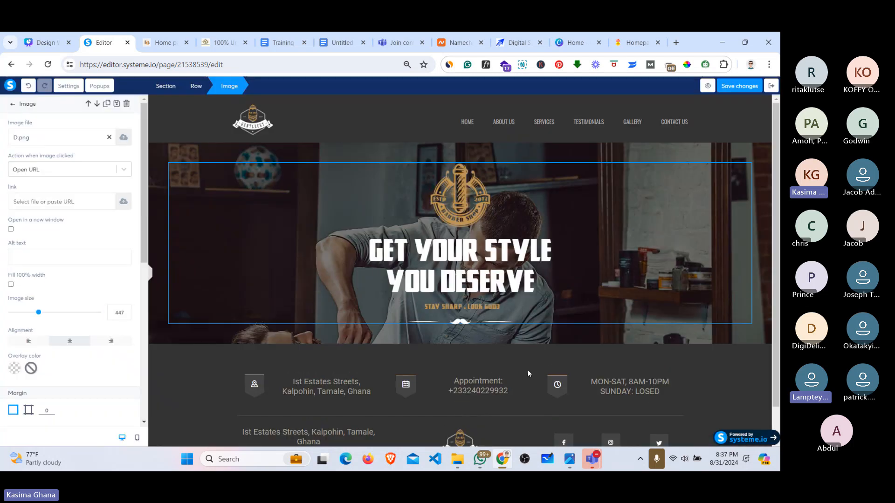
Step: Save the page with the new hero image and preview it in a new tab
{"action": "left_click", "coordinate": [743, 92]}
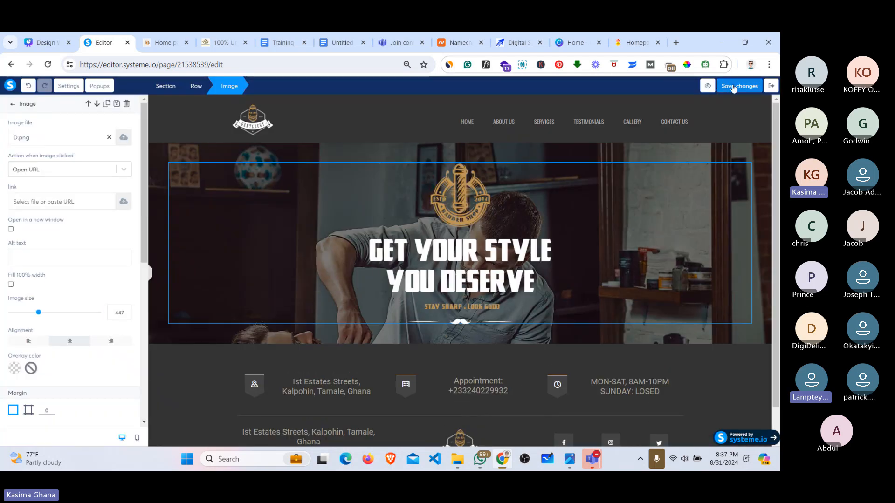
{"action": "left_click", "coordinate": [699, 86]}
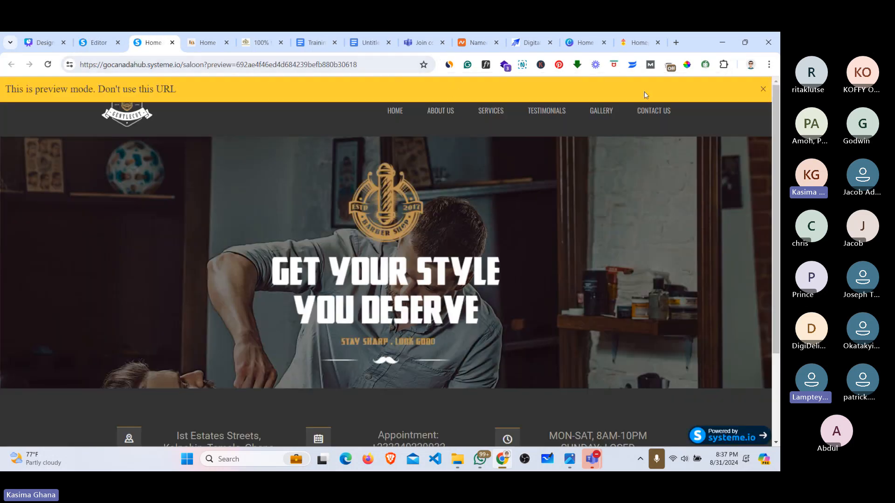
{"action": "left_click", "coordinate": [763, 90]}
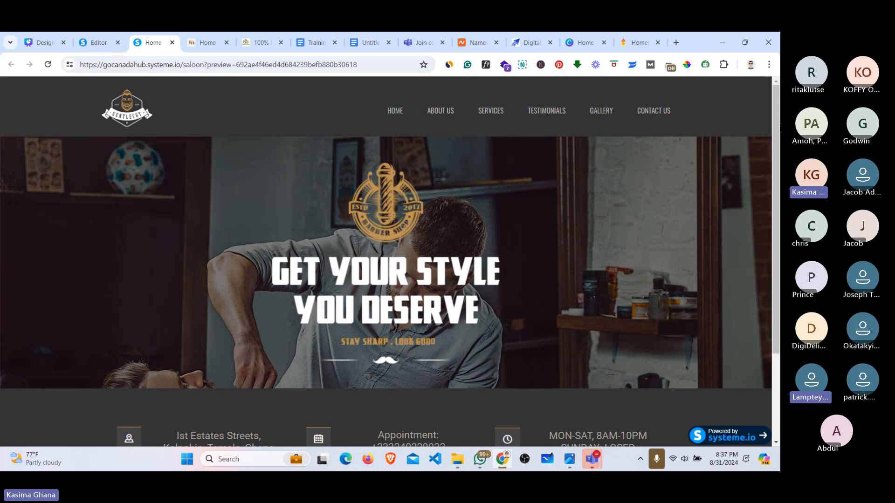
{"action": "left_click_drag", "start_coordinate": [779, 126], "coordinate": [780, 228]}
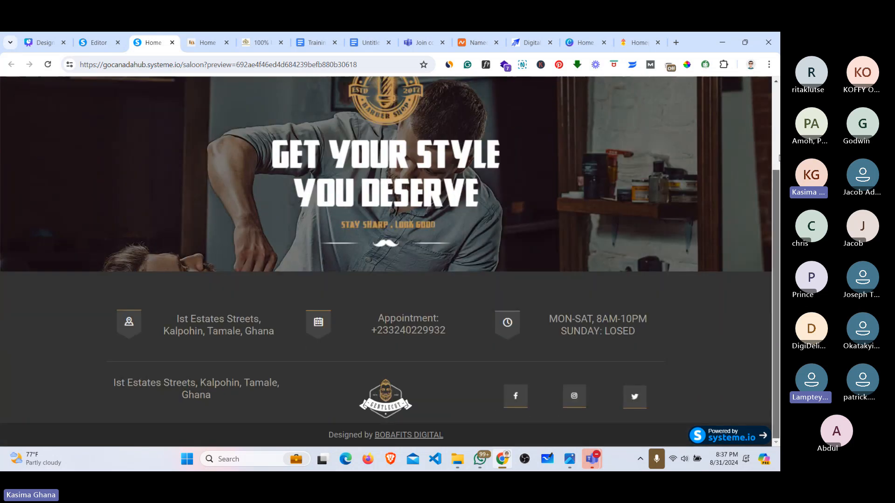
{"action": "left_click", "coordinate": [779, 158]}
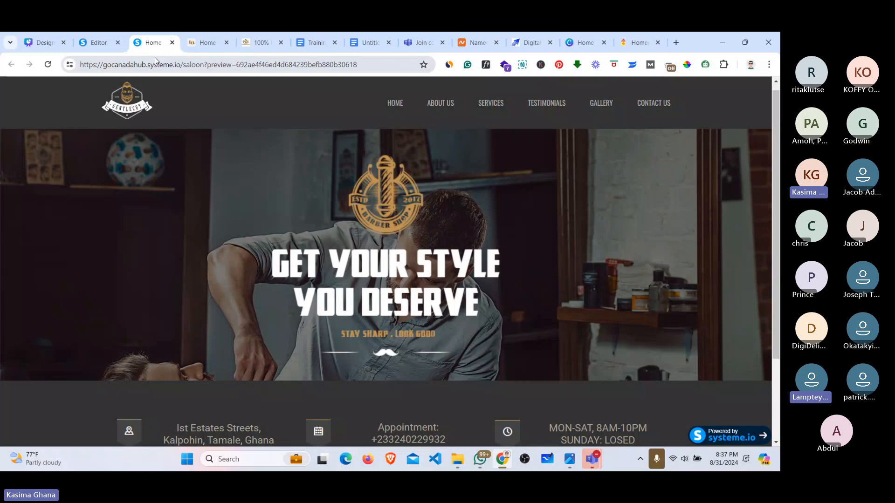
Step: Compare the preview with the reference barber site, then go back to the editor
{"action": "left_click", "coordinate": [95, 43]}
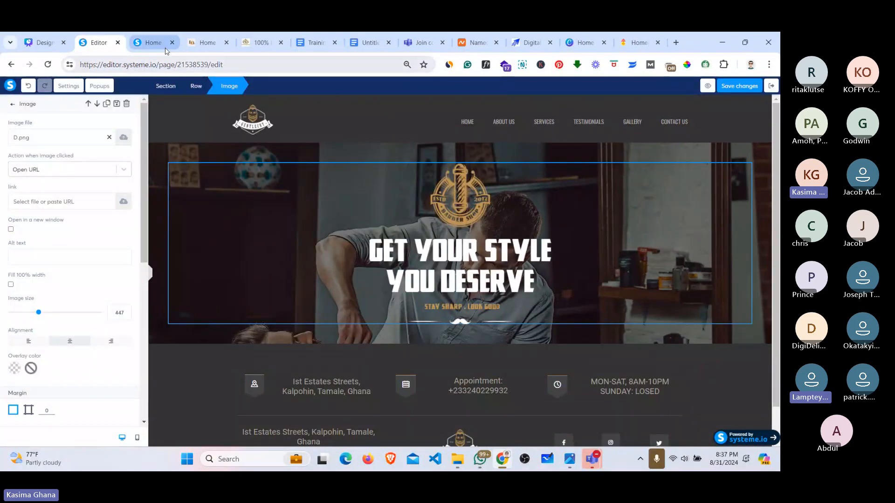
{"action": "left_click", "coordinate": [199, 41]}
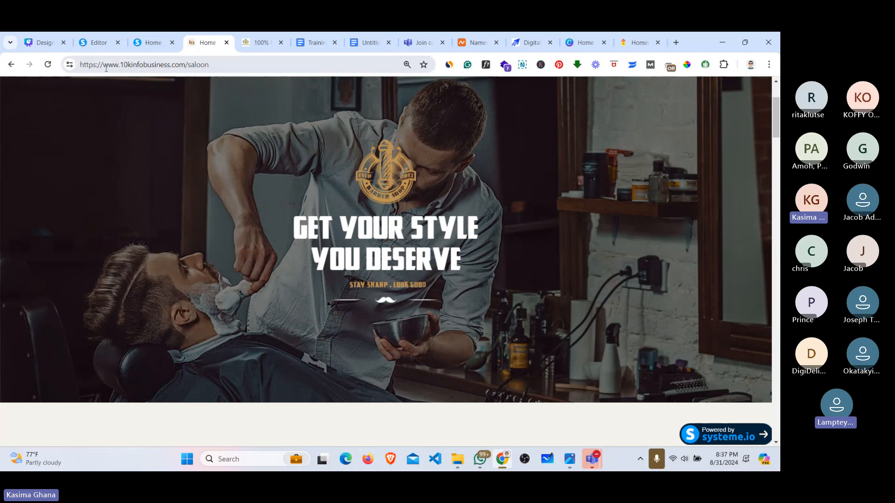
{"action": "left_click", "coordinate": [143, 40]}
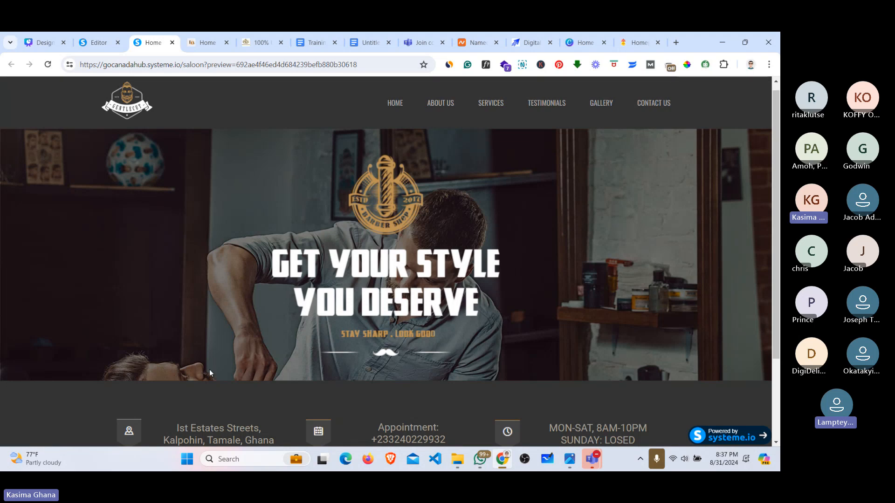
{"action": "left_click", "coordinate": [95, 44]}
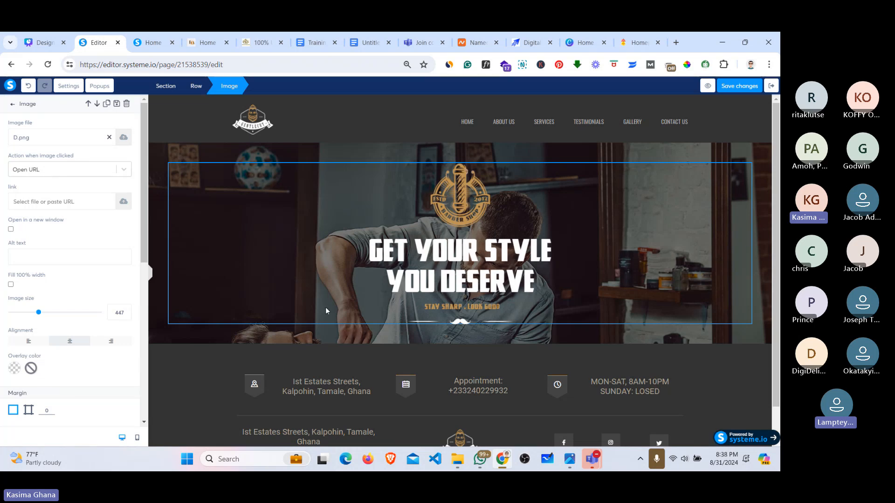
Step: Scroll the Image settings down to Margin and switch it to per-side values
{"action": "left_click_drag", "start_coordinate": [143, 235], "coordinate": [143, 238]}
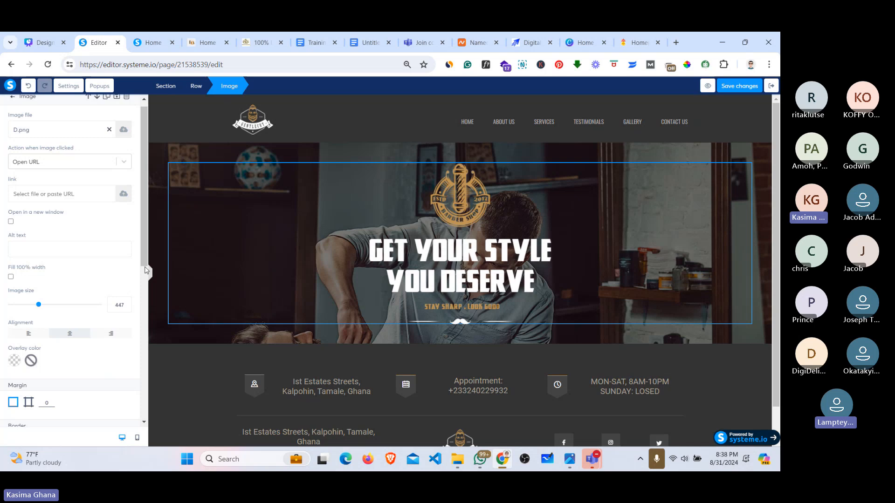
{"action": "left_click_drag", "start_coordinate": [142, 255], "coordinate": [142, 301]}
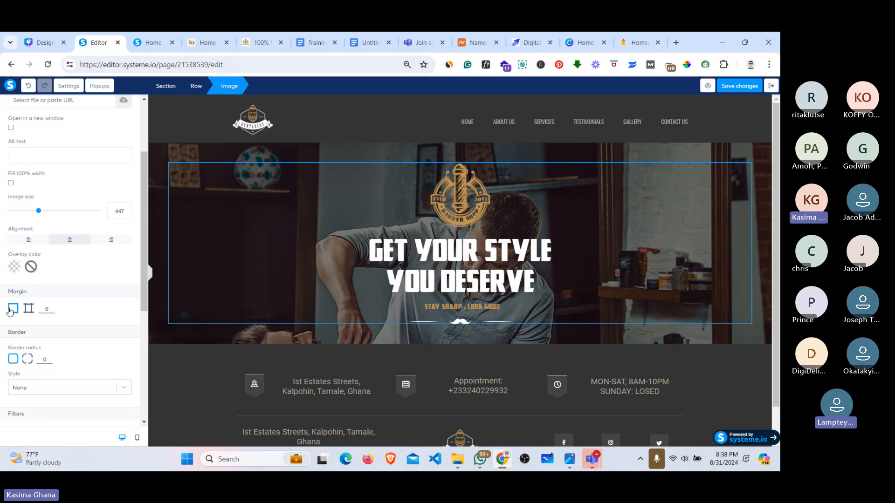
{"action": "left_click", "coordinate": [29, 309]}
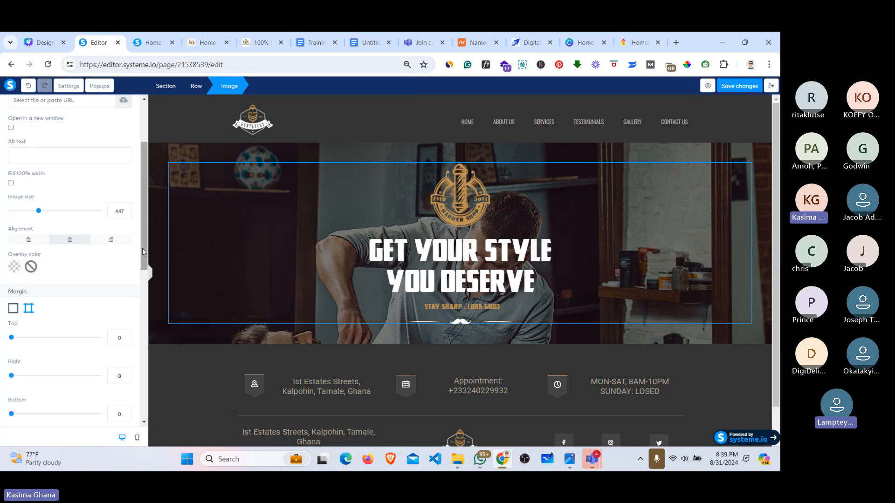
Step: Set the hero image's bottom margin to 61 and top margin to 148, then view the reference saloon site
{"action": "scroll", "coordinate": [138, 249], "scroll_direction": "down", "scroll_amount": 2}
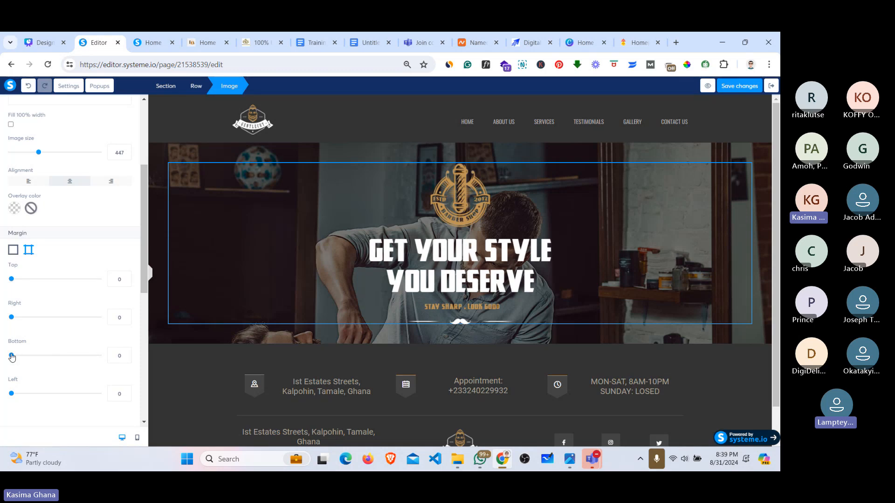
{"action": "left_click_drag", "start_coordinate": [12, 357], "coordinate": [90, 364]}
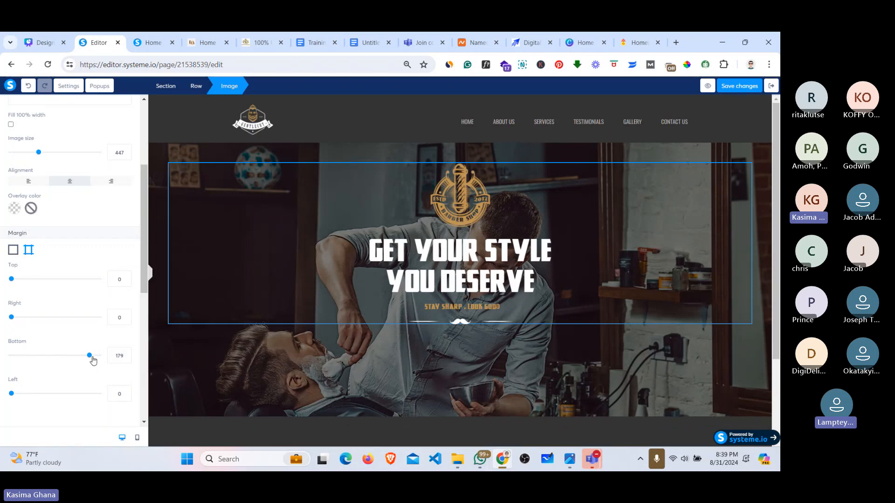
{"action": "left_click_drag", "start_coordinate": [90, 356], "coordinate": [37, 356]}
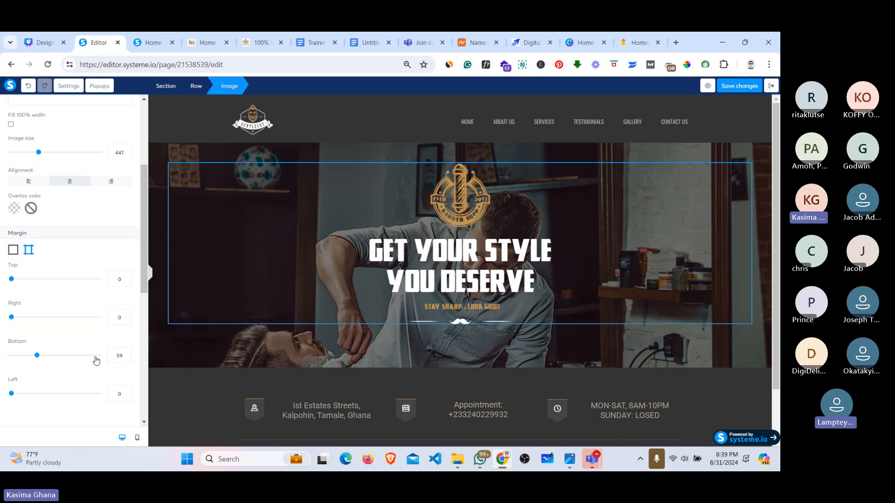
{"action": "left_click", "coordinate": [125, 356]}
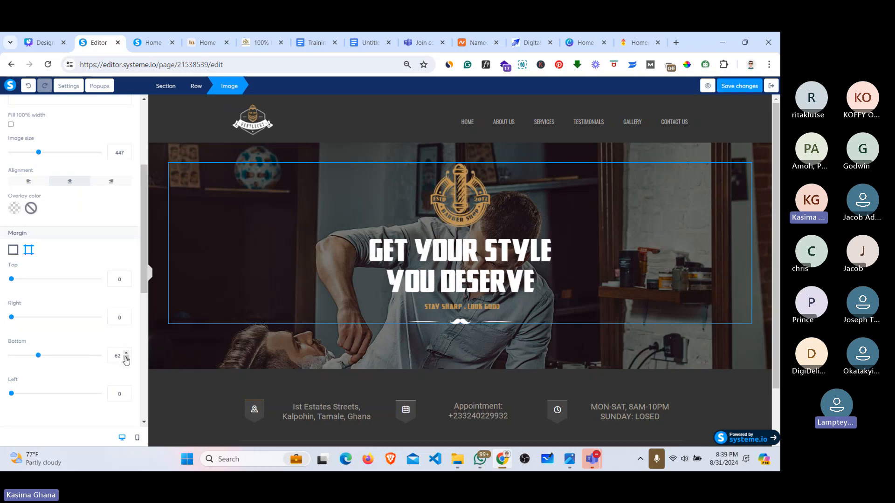
{"action": "left_click", "coordinate": [126, 354]}
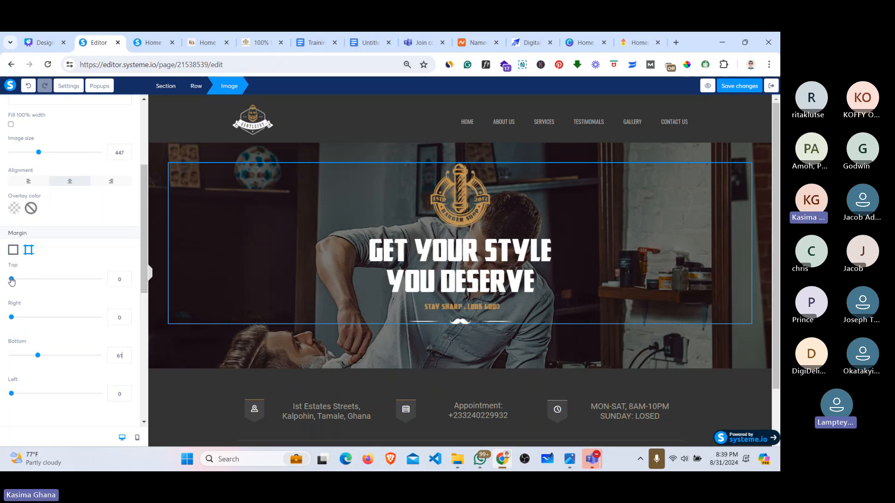
{"action": "left_click_drag", "start_coordinate": [12, 281], "coordinate": [76, 299]}
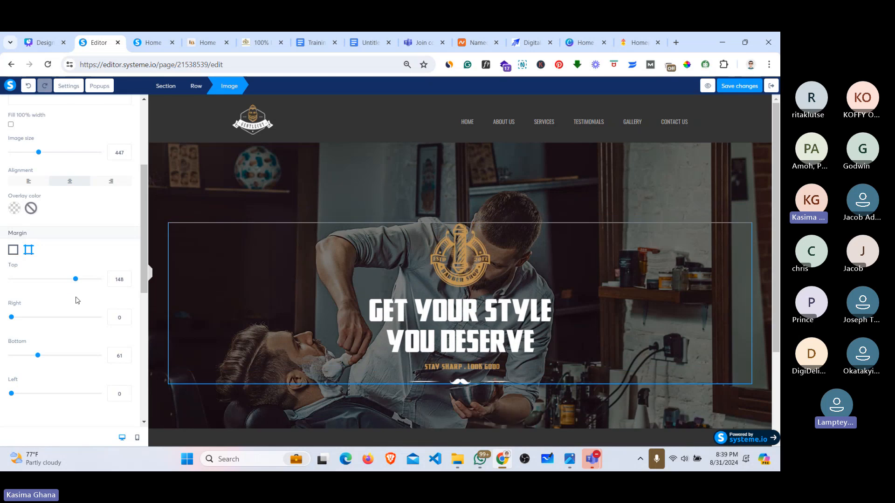
{"action": "left_click", "coordinate": [202, 42]}
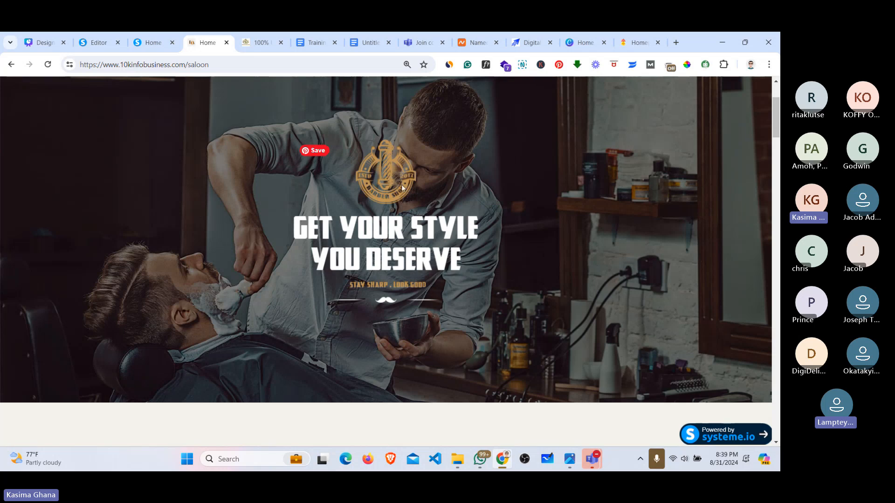
Step: Raise the hero image's top margin to 167 and save the page
{"action": "left_click", "coordinate": [150, 42]}
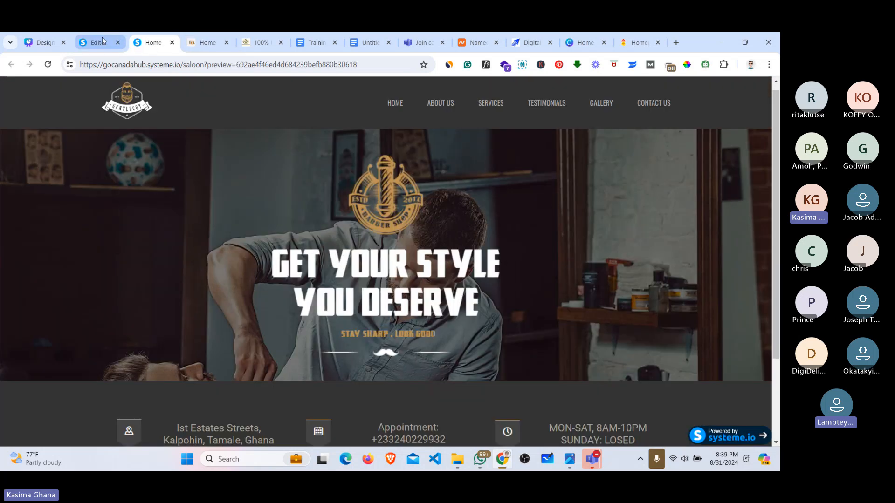
{"action": "left_click", "coordinate": [103, 41]}
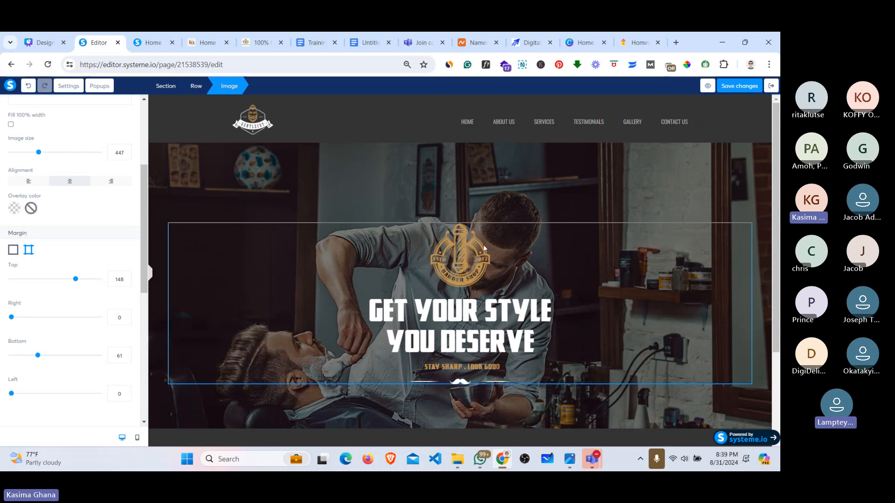
{"action": "left_click_drag", "start_coordinate": [75, 278], "coordinate": [84, 279]}
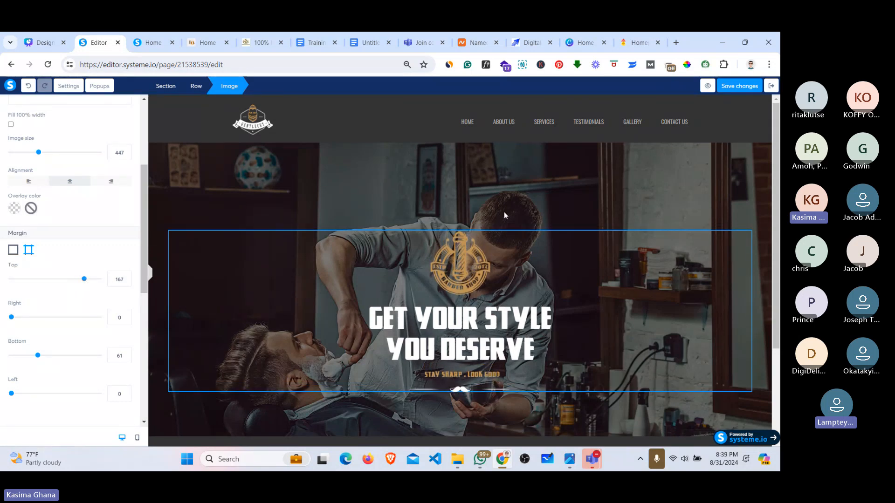
{"action": "left_click", "coordinate": [741, 92]}
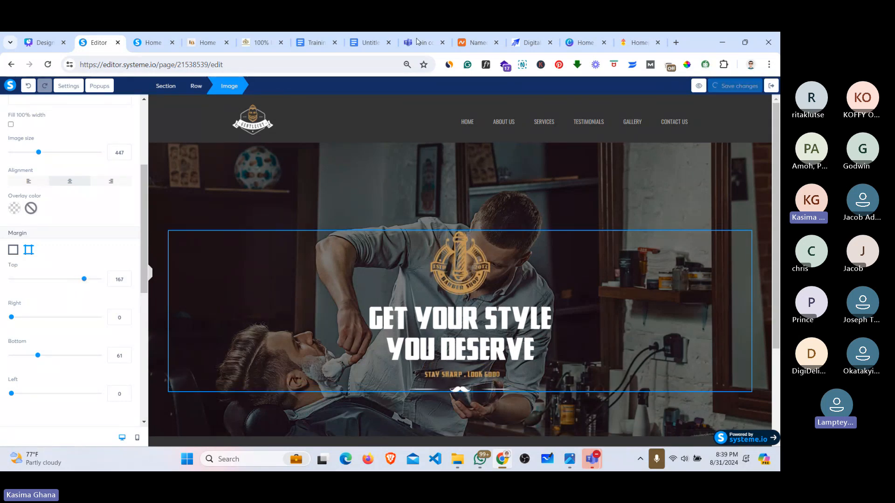
Step: Load the live saloon page by deleting the ?preview parameter from its URL
{"action": "left_click", "coordinate": [162, 42]}
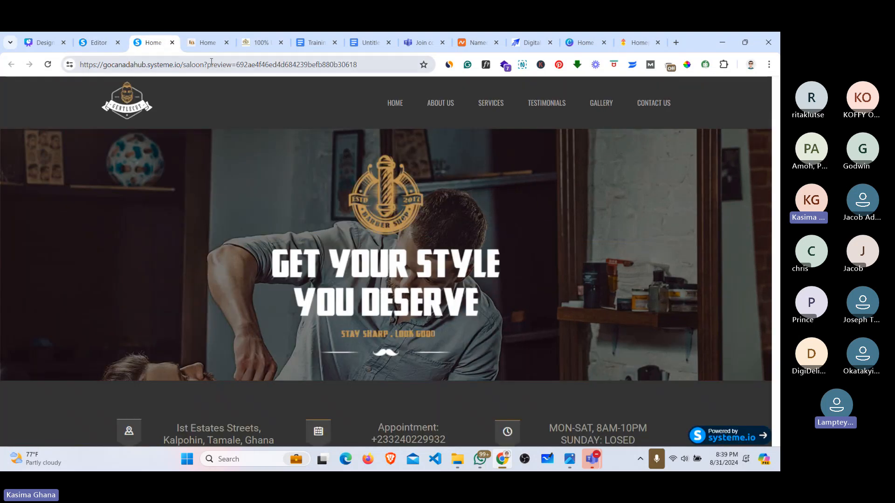
{"action": "left_click_drag", "start_coordinate": [208, 64], "coordinate": [397, 60]}
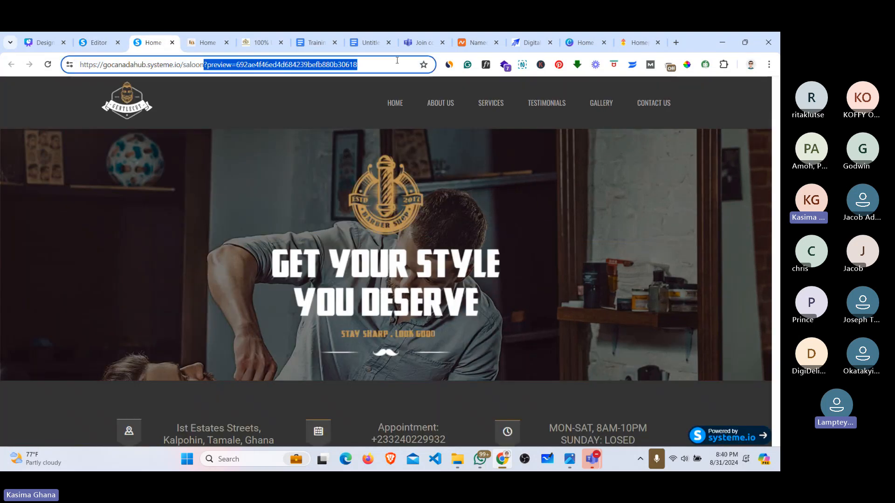
{"action": "key", "text": "BackSpace"}
{"action": "key", "text": "Return"}
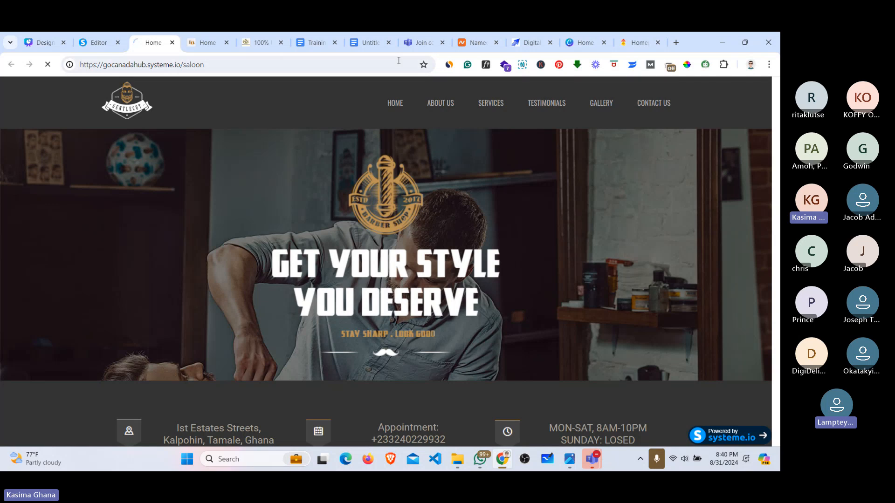
{"action": "left_click_drag", "start_coordinate": [775, 194], "coordinate": [775, 323]}
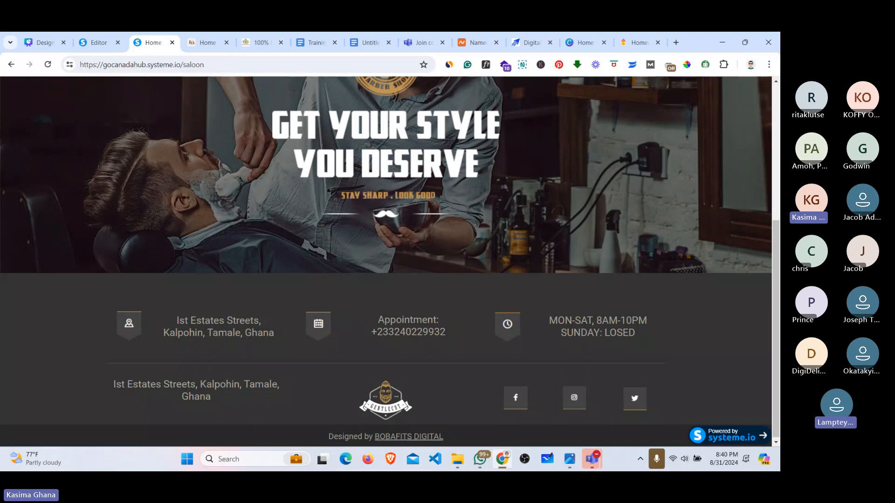
{"action": "scroll", "coordinate": [386, 261], "scroll_direction": "up", "scroll_amount": 3}
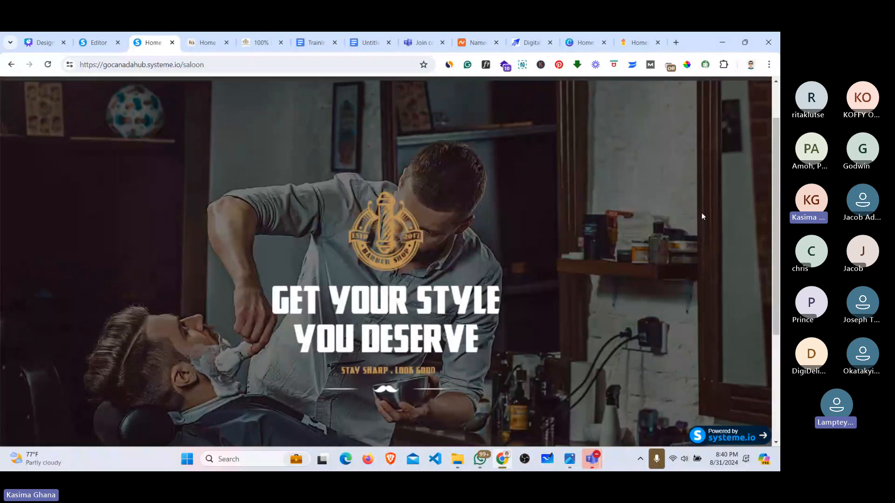
Step: Go back to the editor, then scroll through the reference saloon site
{"action": "left_click", "coordinate": [90, 37]}
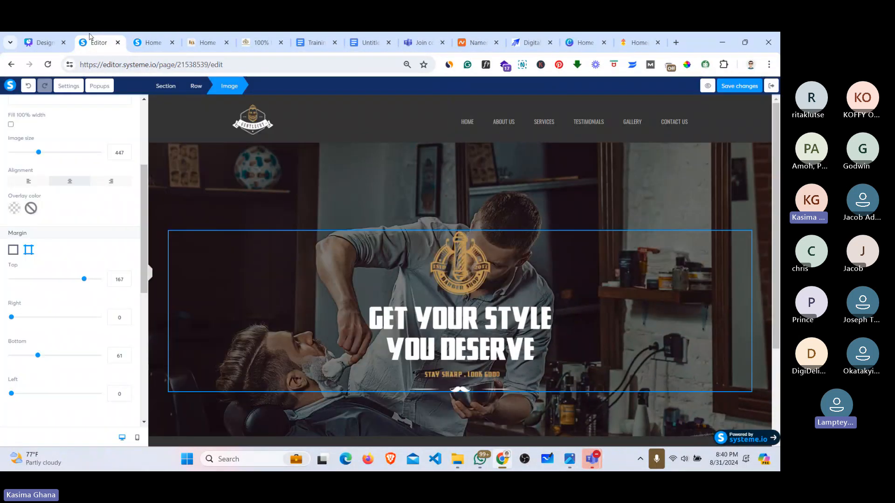
{"action": "left_click", "coordinate": [196, 43]}
{"action": "scroll", "coordinate": [385, 260], "scroll_direction": "down", "scroll_amount": 5}
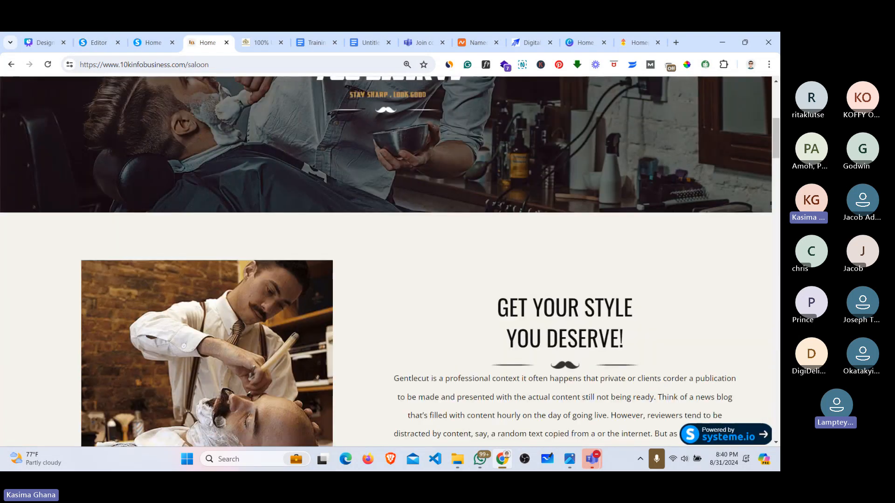
{"action": "scroll", "coordinate": [317, 305], "scroll_direction": "down", "scroll_amount": 1}
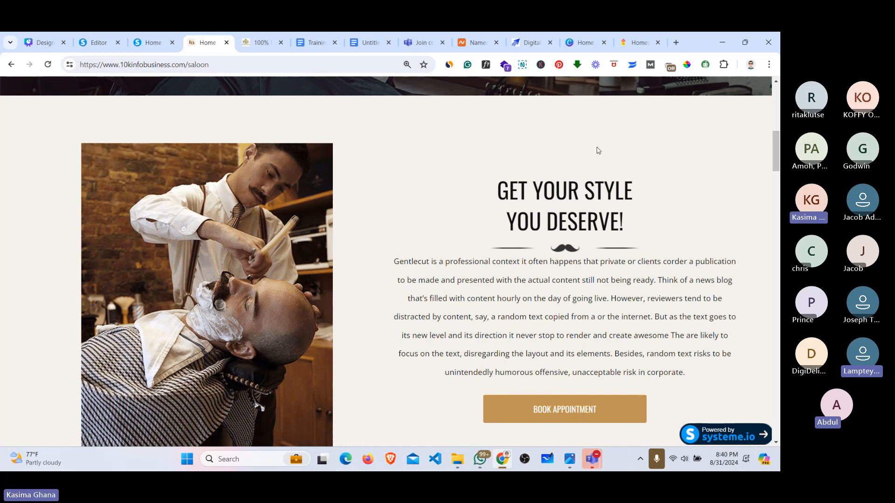
{"action": "mouse_move", "coordinate": [778, 161]}
{"action": "left_mouse_down"}
{"action": "mouse_move", "coordinate": [778, 153]}
{"action": "mouse_move", "coordinate": [778, 171]}
{"action": "left_mouse_up"}
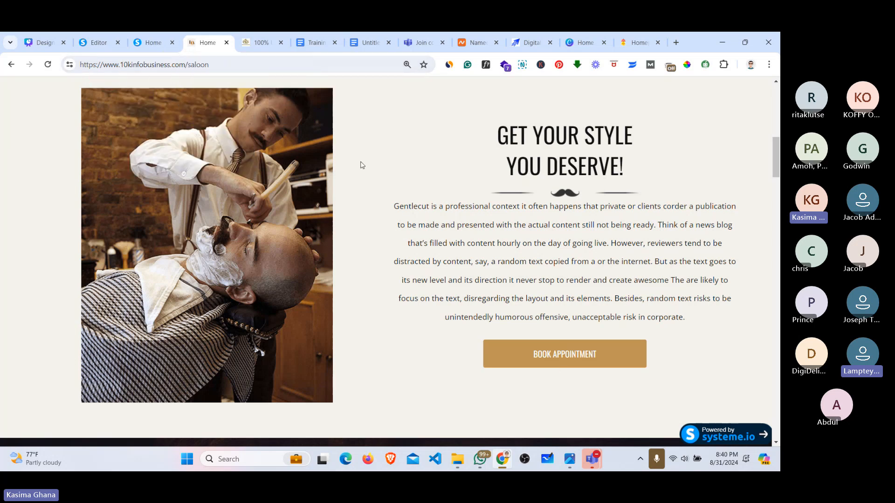
Step: Switch between the live saloon page and the editor, scrolling the editor canvas
{"action": "left_click", "coordinate": [143, 40]}
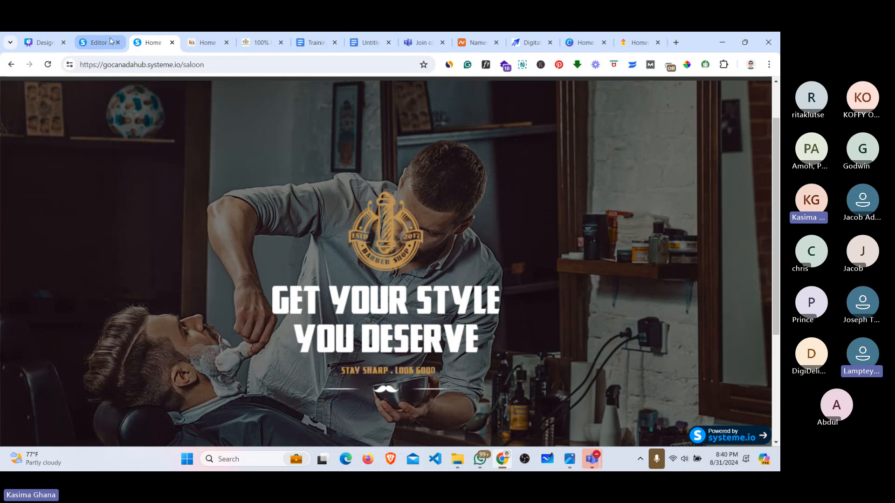
{"action": "left_click", "coordinate": [96, 42]}
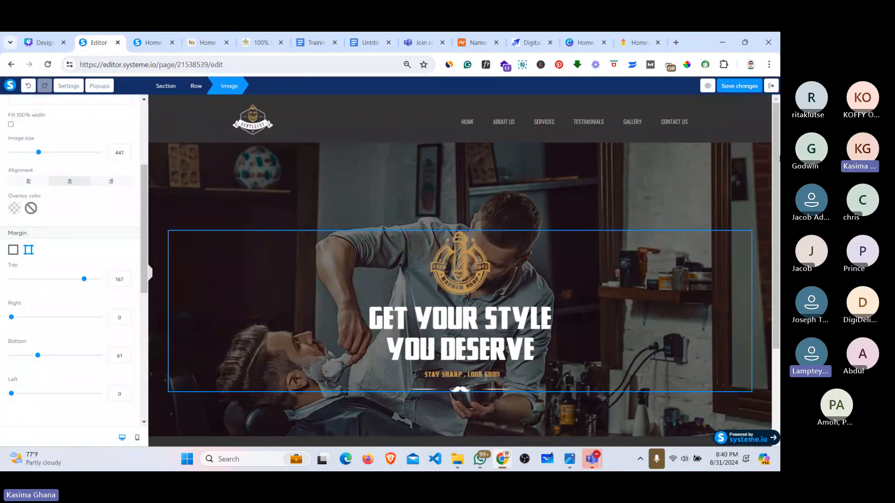
{"action": "left_click_drag", "start_coordinate": [775, 210], "coordinate": [775, 291]}
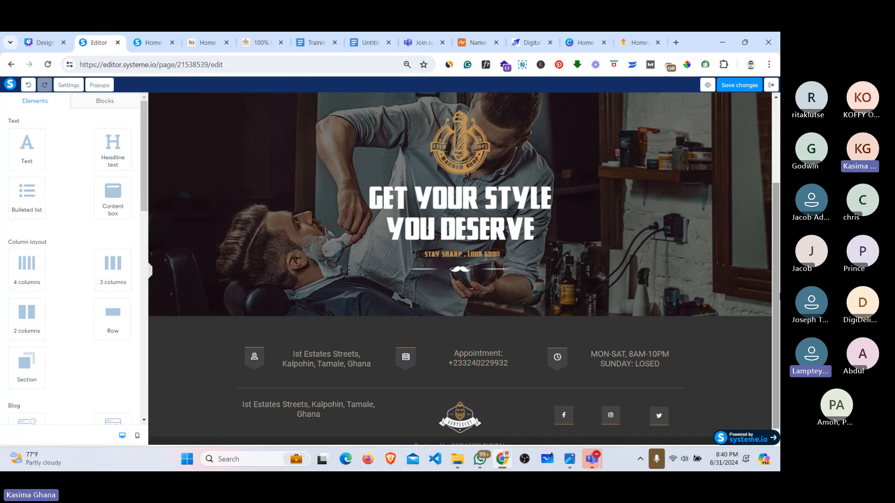
{"action": "left_click_drag", "start_coordinate": [775, 296], "coordinate": [776, 210]}
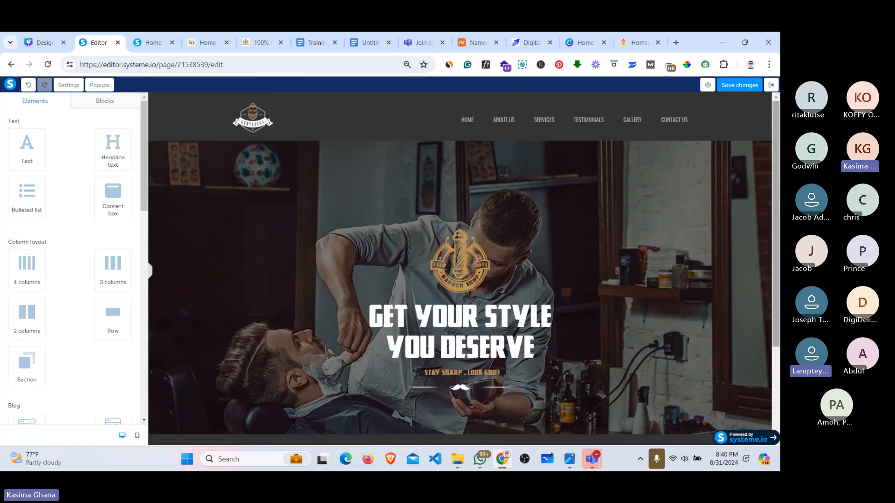
{"action": "mouse_move", "coordinate": [776, 243]}
{"action": "left_mouse_down"}
{"action": "mouse_move", "coordinate": [775, 341]}
{"action": "mouse_move", "coordinate": [779, 237]}
{"action": "left_mouse_up"}
Step: Compare the published barber page with the reference, then scroll the editor down to the footer
{"action": "left_click", "coordinate": [145, 40]}
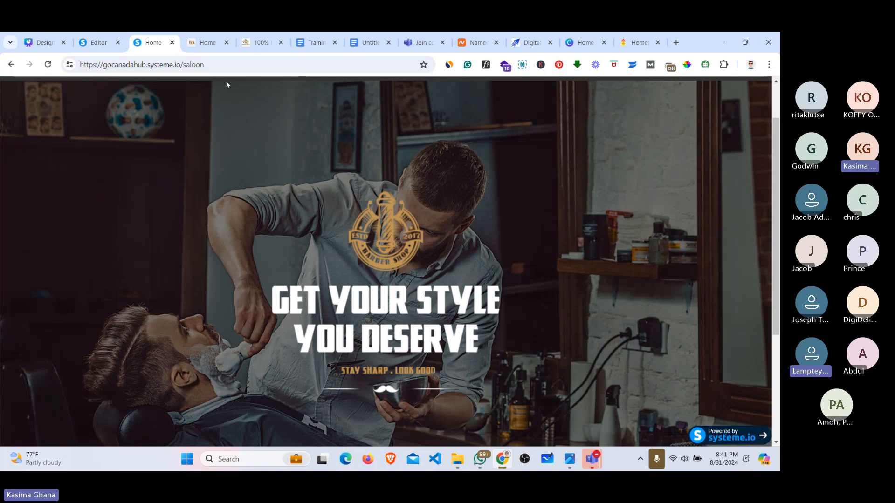
{"action": "left_click", "coordinate": [104, 43]}
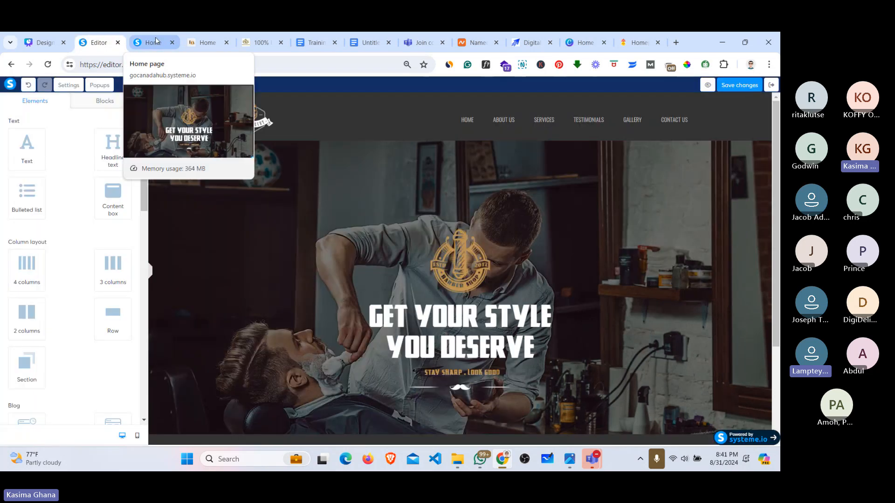
{"action": "left_click", "coordinate": [202, 42]}
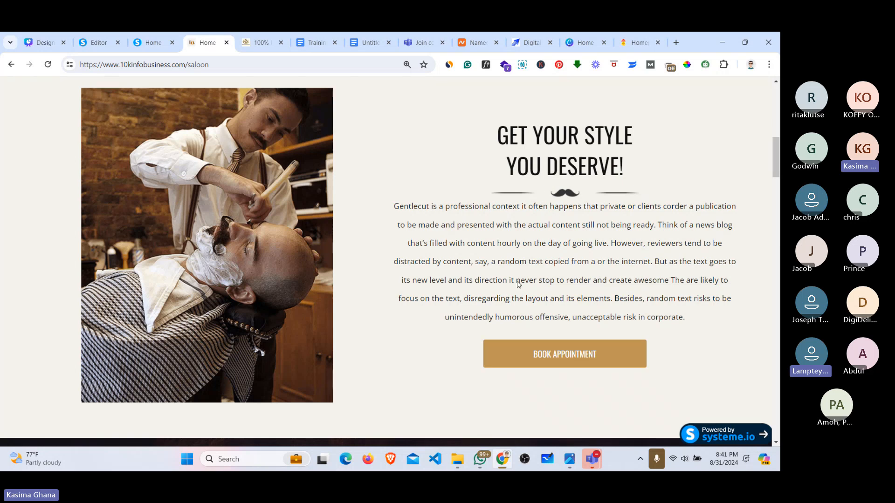
{"action": "left_click", "coordinate": [148, 37]}
{"action": "left_click", "coordinate": [89, 35]}
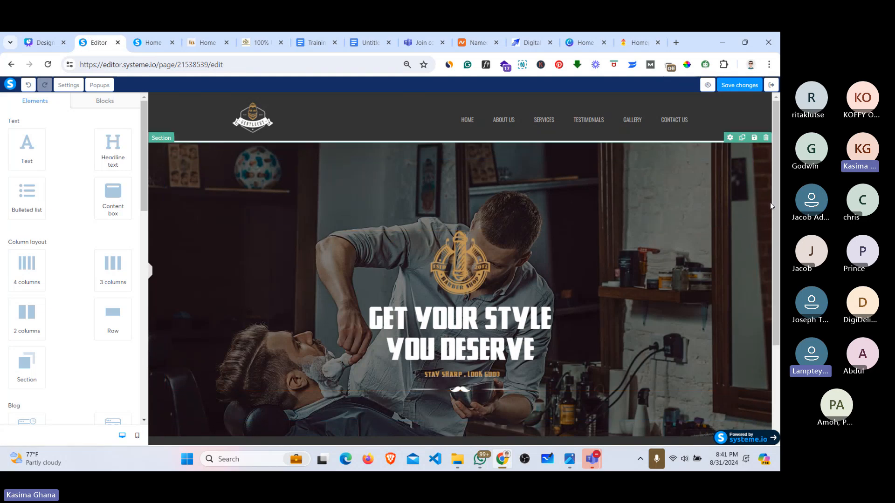
{"action": "scroll", "coordinate": [771, 206], "scroll_direction": "down", "scroll_amount": 3}
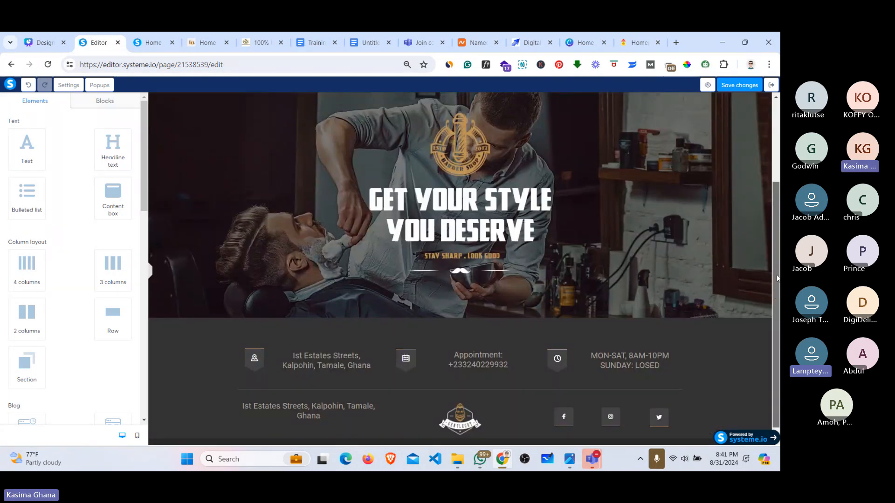
{"action": "mouse_move", "coordinate": [776, 278]}
{"action": "left_mouse_down"}
{"action": "mouse_move", "coordinate": [777, 271]}
{"action": "mouse_move", "coordinate": [777, 289]}
{"action": "left_mouse_up"}
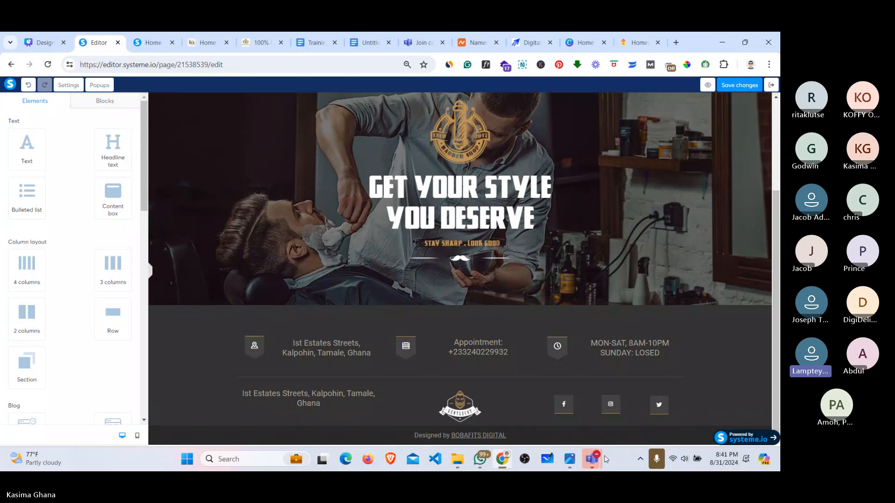
{"action": "mouse_move", "coordinate": [592, 459]}
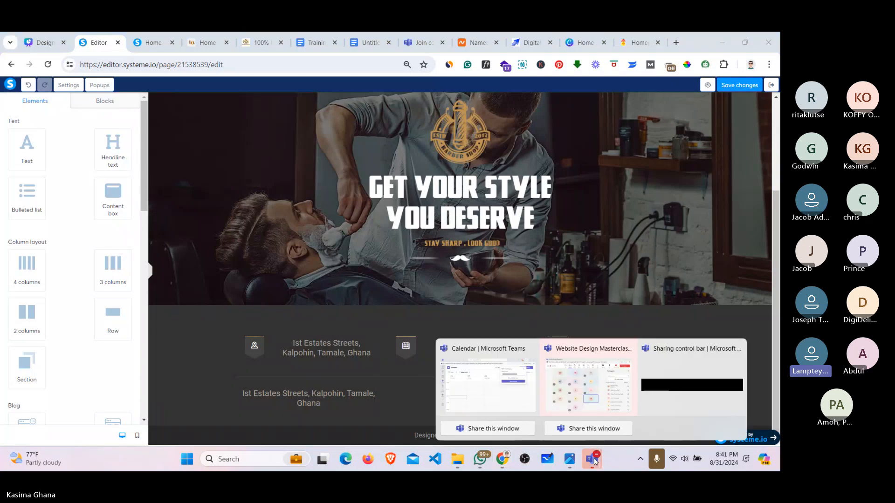
{"action": "left_click", "coordinate": [587, 371]}
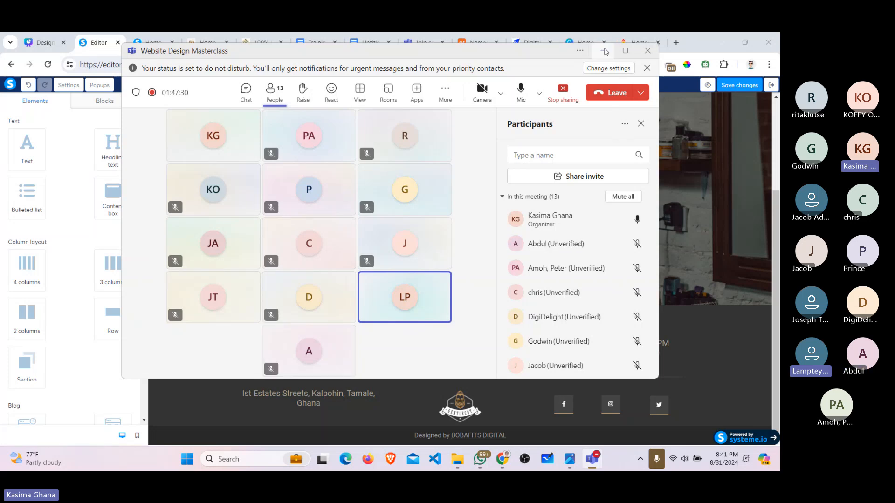
{"action": "left_click", "coordinate": [603, 51]}
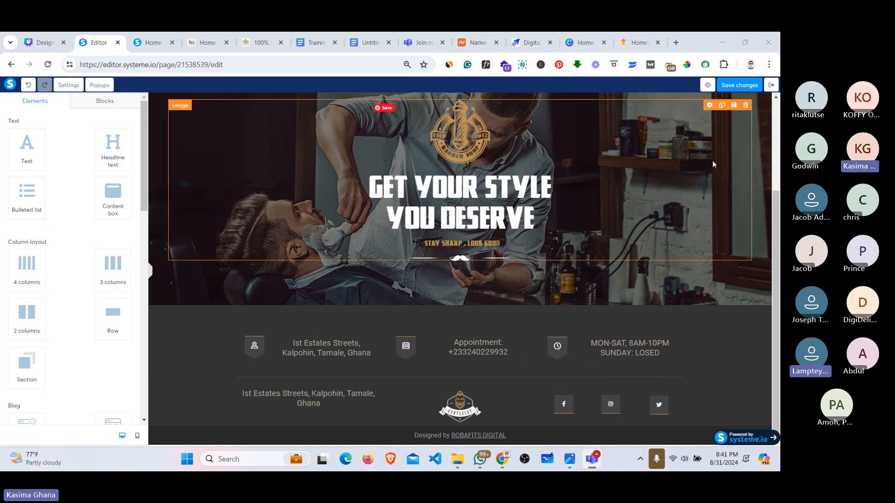
Step: Glance at the published barber page, then scroll the editor canvas to just below the hero
{"action": "left_click_drag", "start_coordinate": [779, 217], "coordinate": [779, 194]}
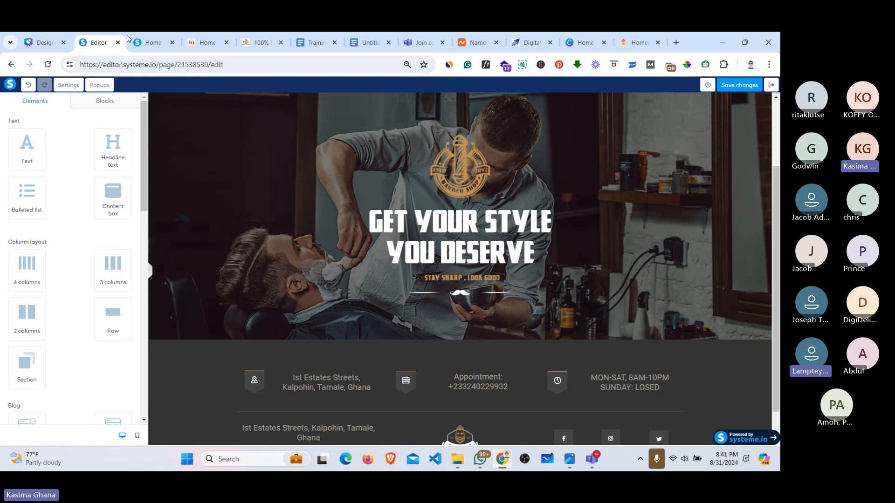
{"action": "left_click", "coordinate": [146, 43]}
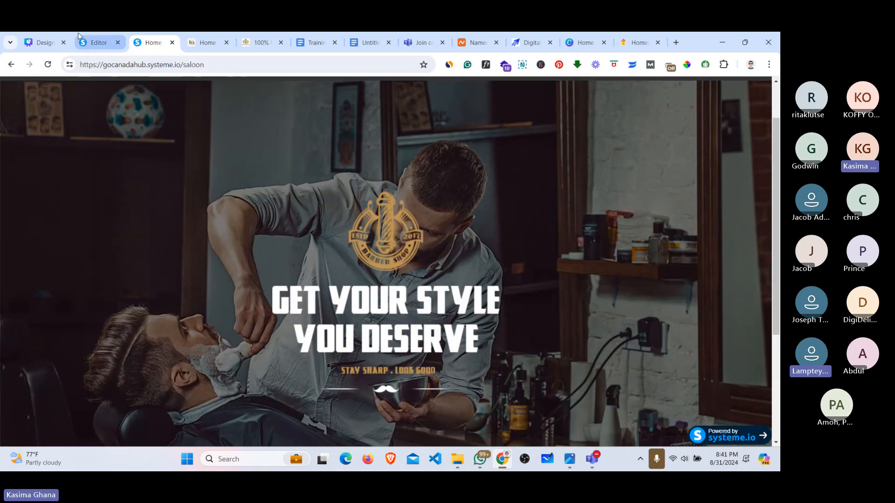
{"action": "left_click", "coordinate": [98, 42]}
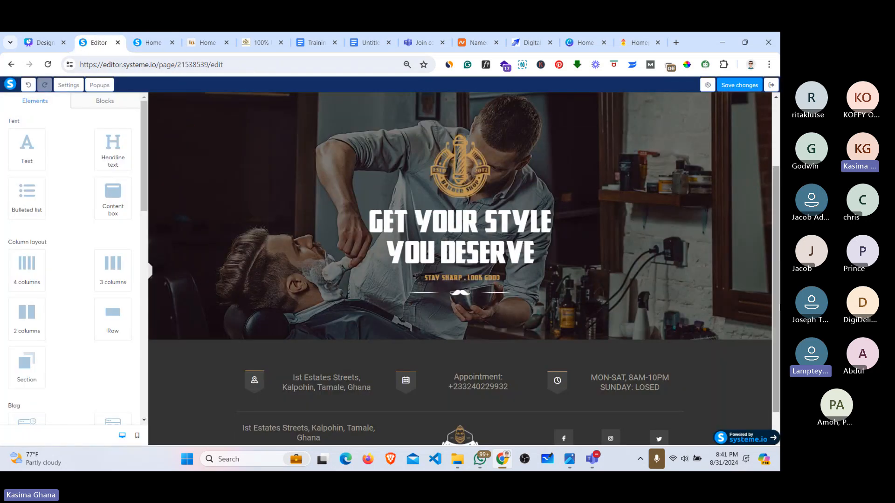
{"action": "scroll", "coordinate": [776, 306], "scroll_direction": "down", "scroll_amount": 1}
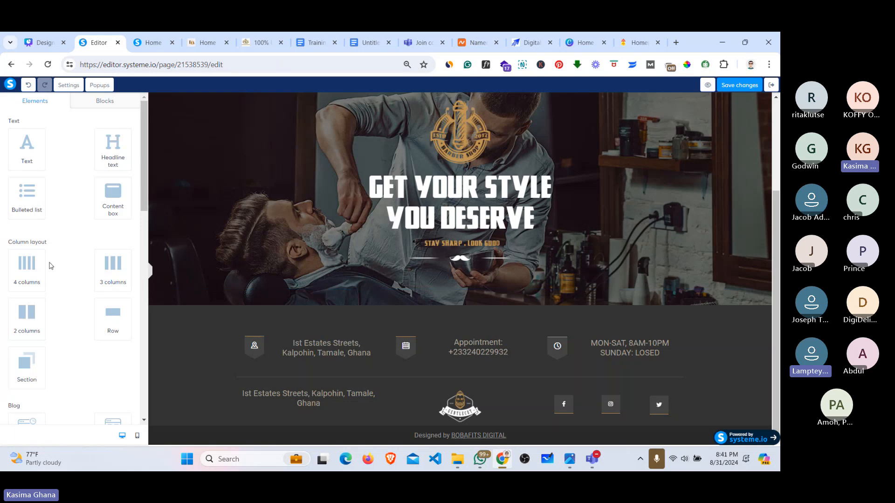
{"action": "scroll", "coordinate": [137, 215], "scroll_direction": "down", "scroll_amount": 1}
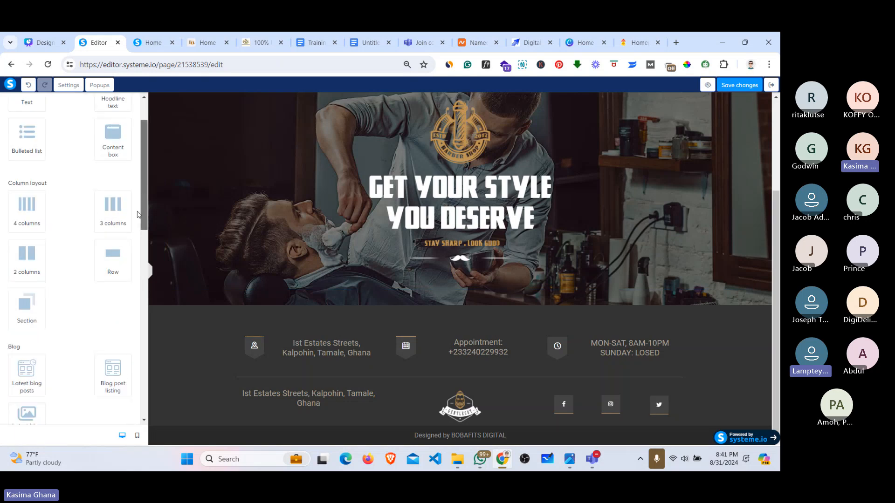
{"action": "scroll", "coordinate": [142, 210], "scroll_direction": "down", "scroll_amount": 1}
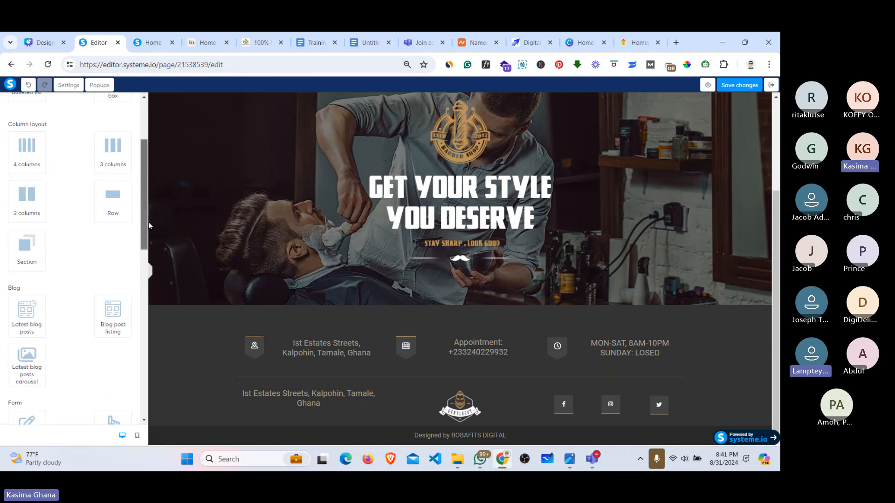
{"action": "scroll", "coordinate": [149, 226], "scroll_direction": "up", "scroll_amount": 1}
Step: Add an empty Section below the hero image, then check the published and reference saloon pages
{"action": "left_click", "coordinate": [21, 286]}
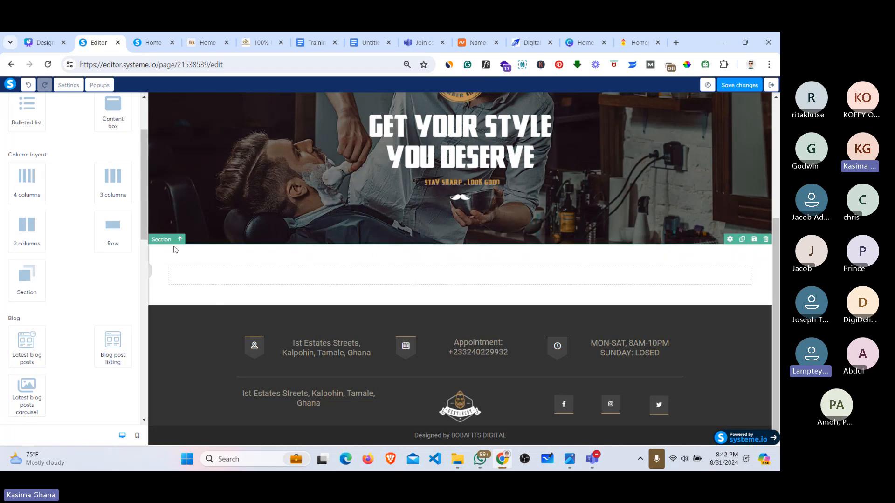
{"action": "left_click", "coordinate": [152, 33]}
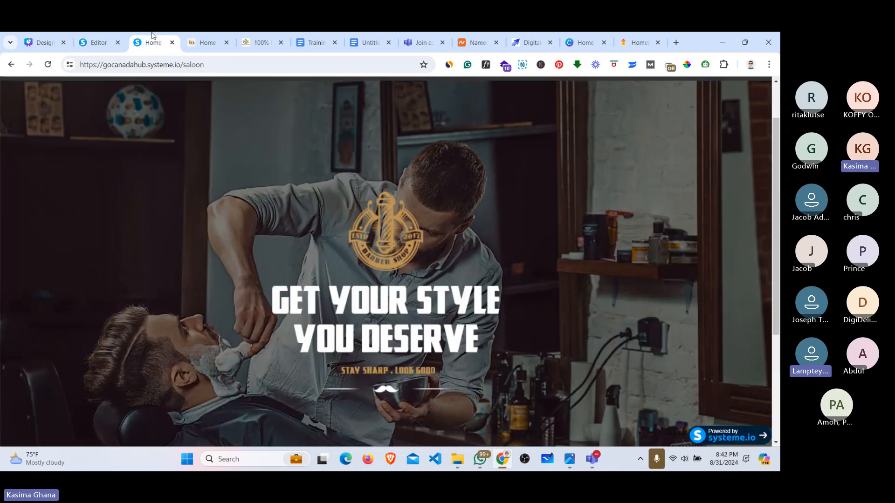
{"action": "left_click", "coordinate": [205, 42]}
{"action": "scroll", "coordinate": [394, 205], "scroll_direction": "up", "scroll_amount": 3}
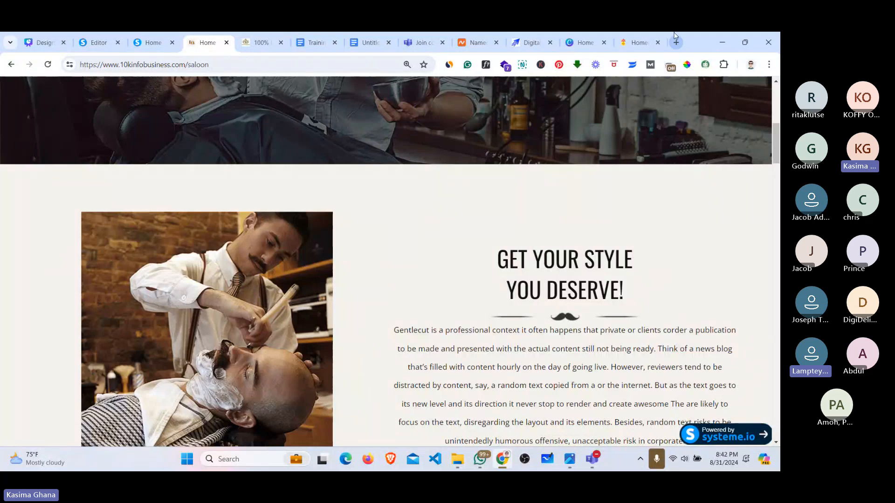
Step: Sample the reference saloon page's off-white background colour with ColorPick
{"action": "left_click", "coordinate": [687, 65]}
{"action": "left_click", "coordinate": [507, 214]}
{"action": "key", "text": "ctrl+c"}
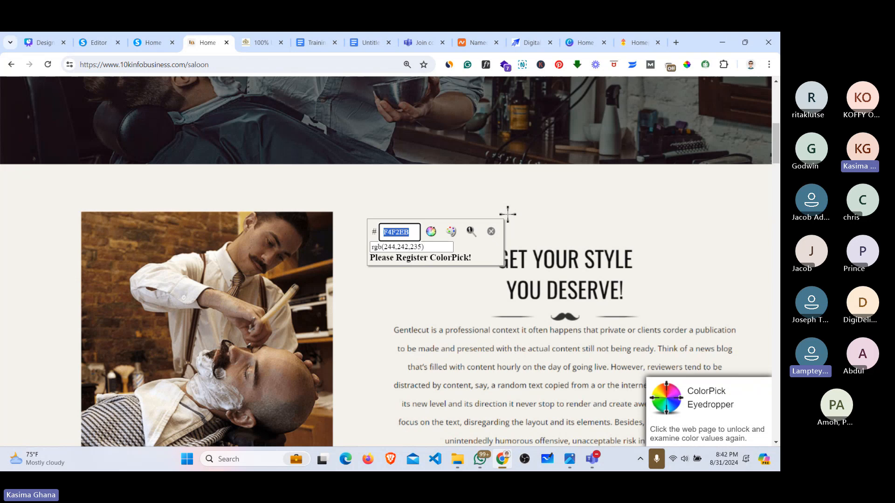
{"action": "left_click", "coordinate": [491, 231]}
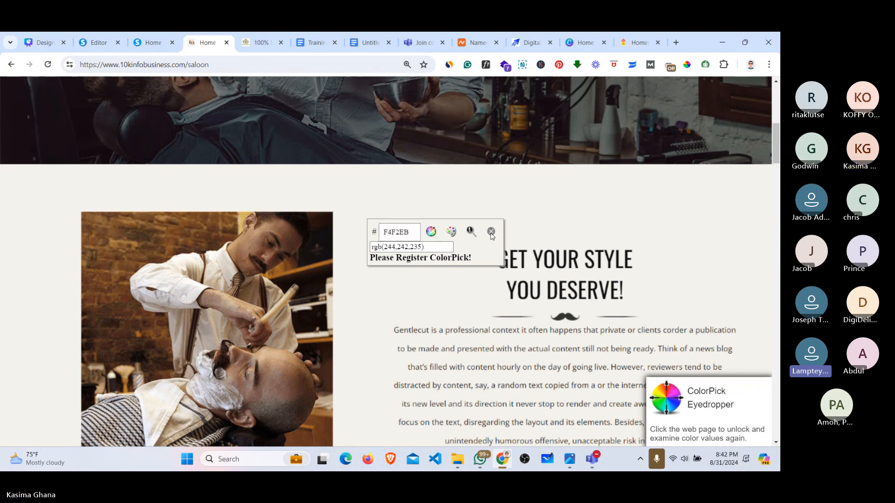
{"action": "left_click", "coordinate": [157, 34]}
{"action": "left_click", "coordinate": [108, 34]}
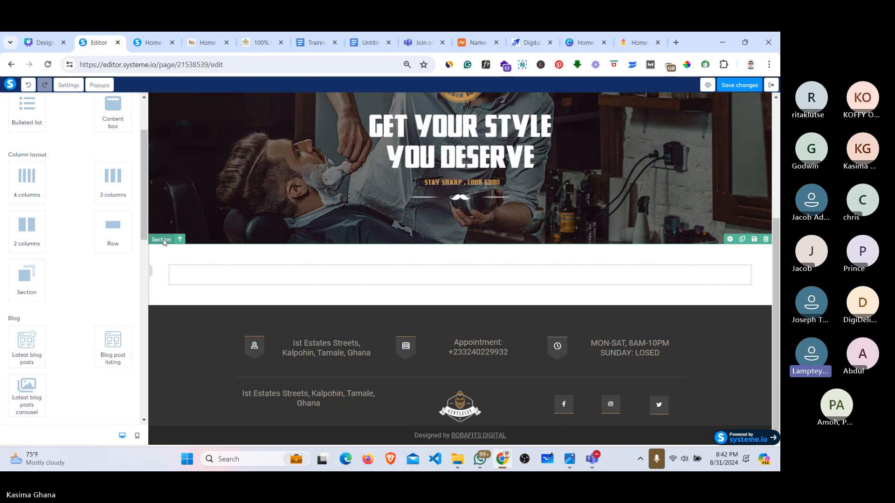
Step: Paste F4F2EB as the new section's background colour and save it to Your colors
{"action": "left_click", "coordinate": [163, 241]}
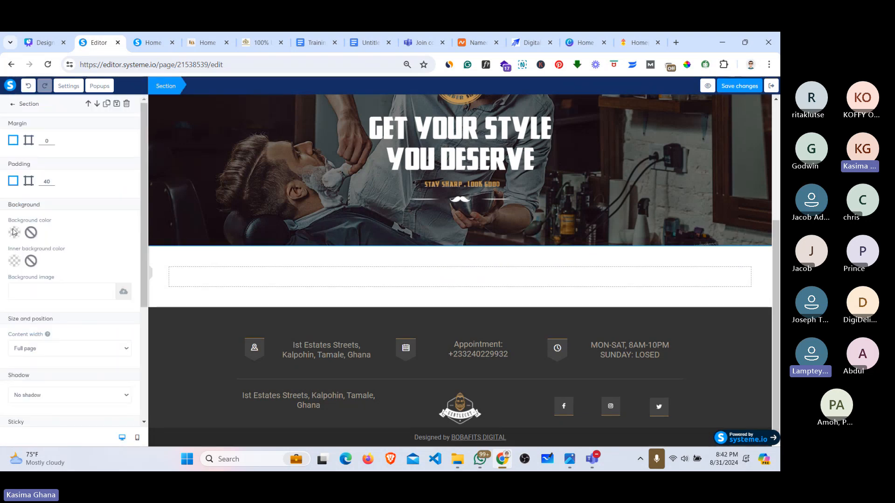
{"action": "left_click", "coordinate": [34, 225]}
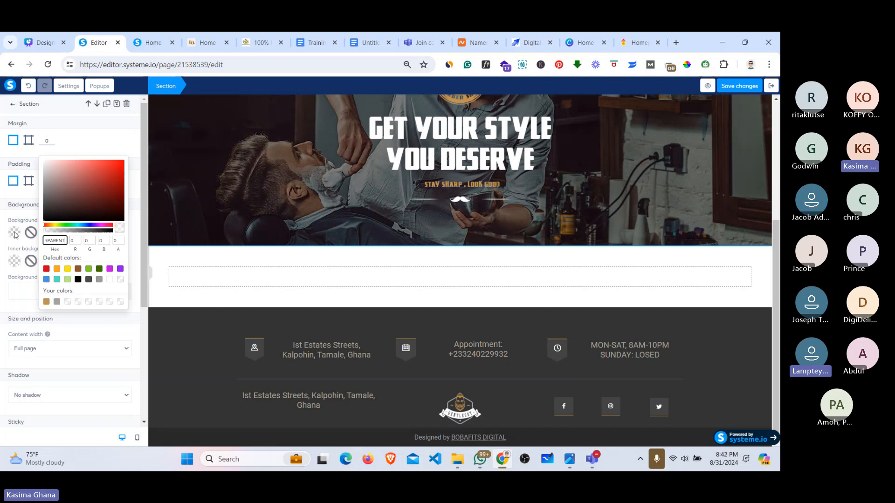
{"action": "double_click", "coordinate": [56, 240]}
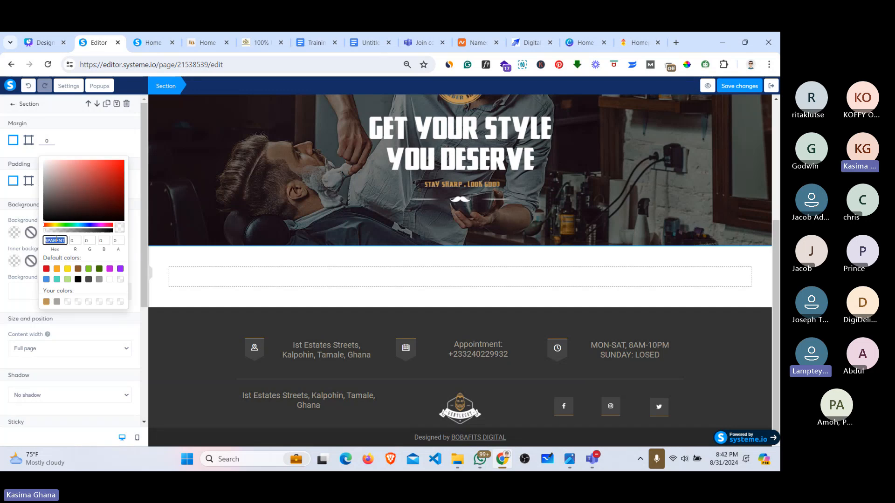
{"action": "key", "text": "ctrl+v"}
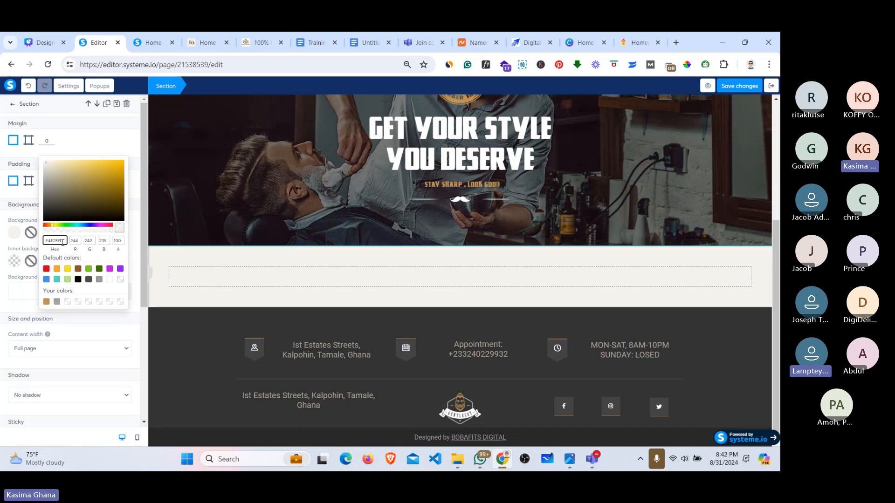
{"action": "left_click", "coordinate": [67, 302]}
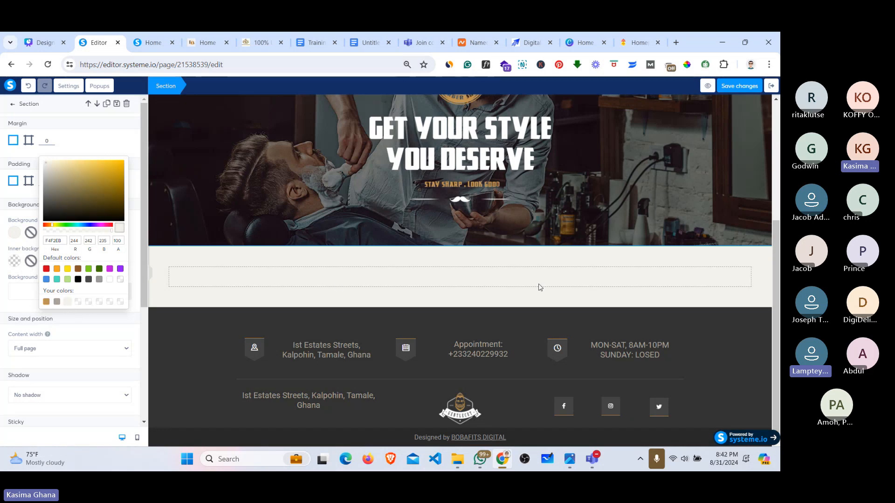
{"action": "left_click", "coordinate": [659, 213]}
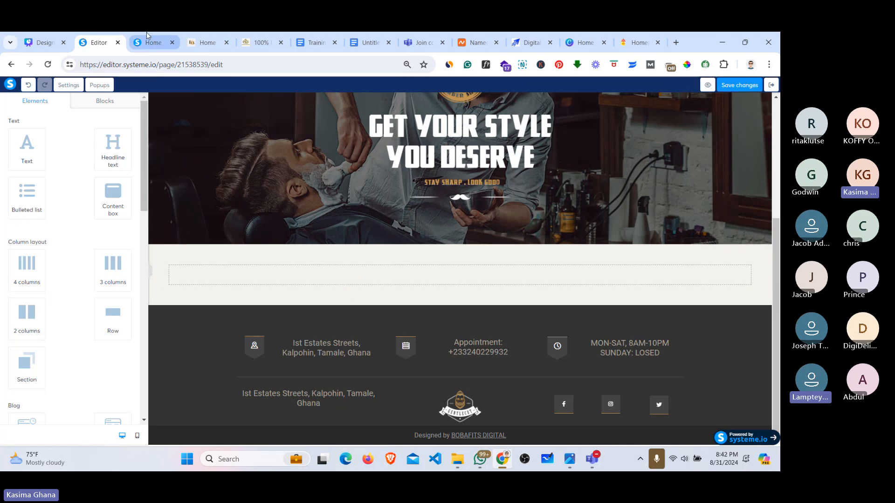
Step: Add a two-column row inside the new off-white section
{"action": "left_click", "coordinate": [195, 39]}
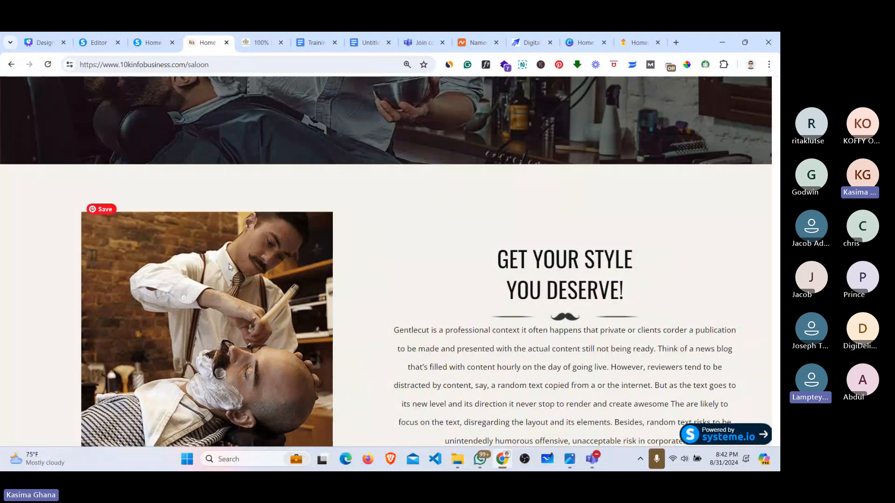
{"action": "left_click", "coordinate": [95, 42]}
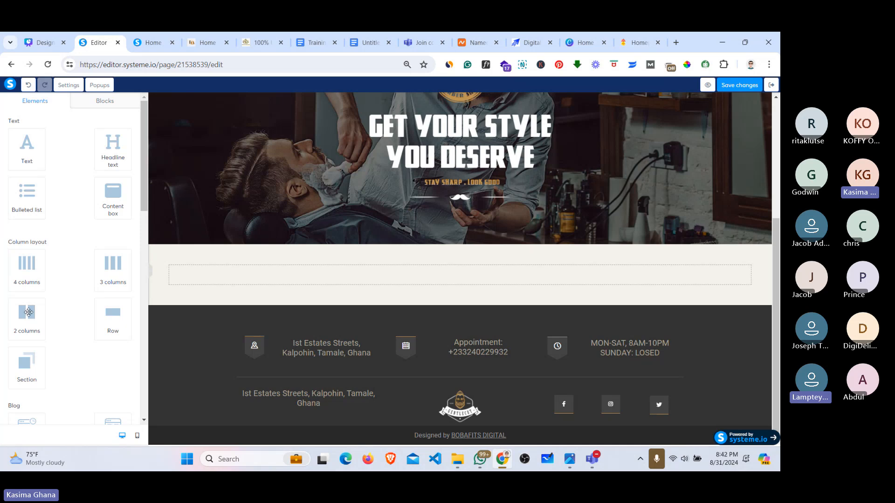
{"action": "left_click_drag", "start_coordinate": [27, 317], "coordinate": [276, 281]}
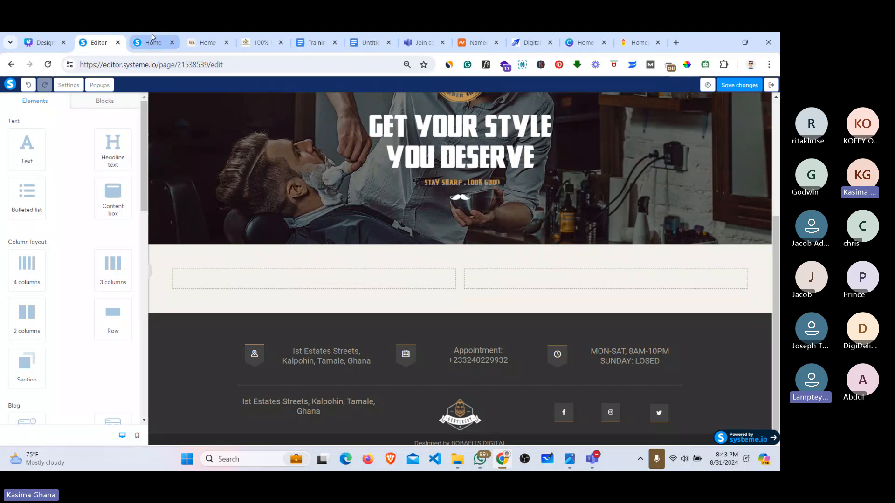
Step: Drag the row's column divider left so the left column is narrower than the right
{"action": "left_click", "coordinate": [192, 39]}
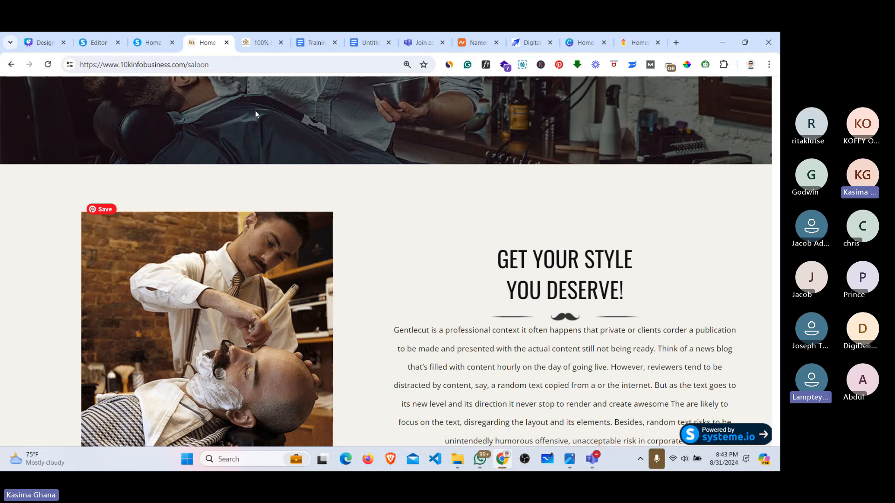
{"action": "left_click", "coordinate": [99, 43]}
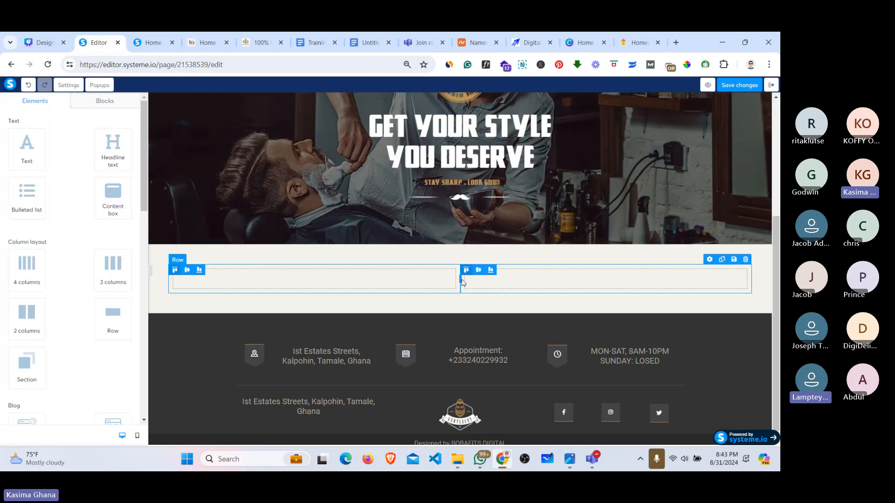
{"action": "left_click_drag", "start_coordinate": [460, 279], "coordinate": [430, 282]}
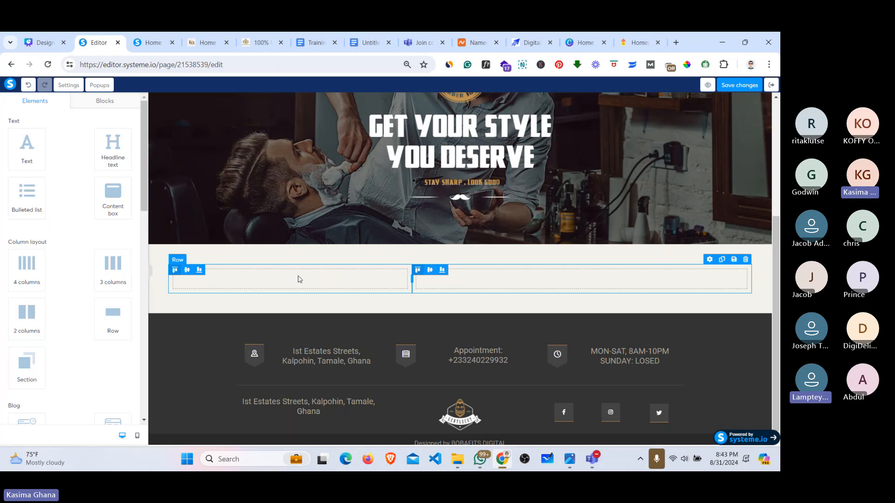
{"action": "left_click", "coordinate": [236, 277]}
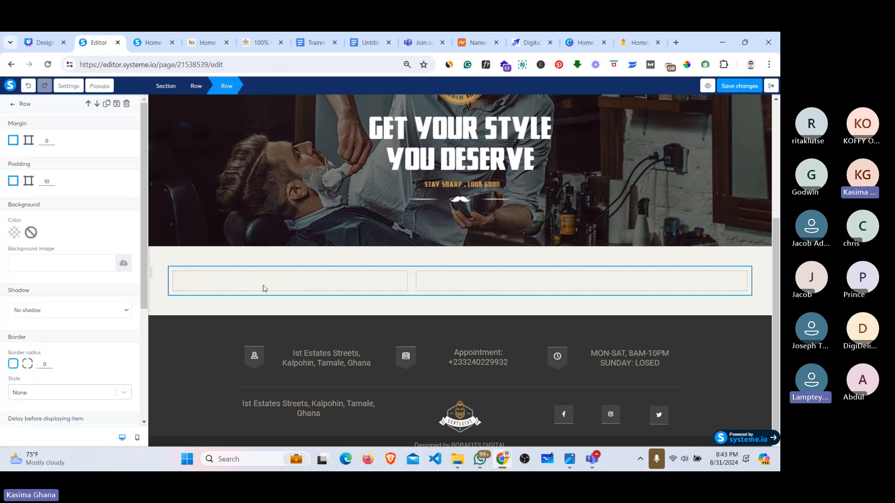
{"action": "left_click", "coordinate": [276, 276]}
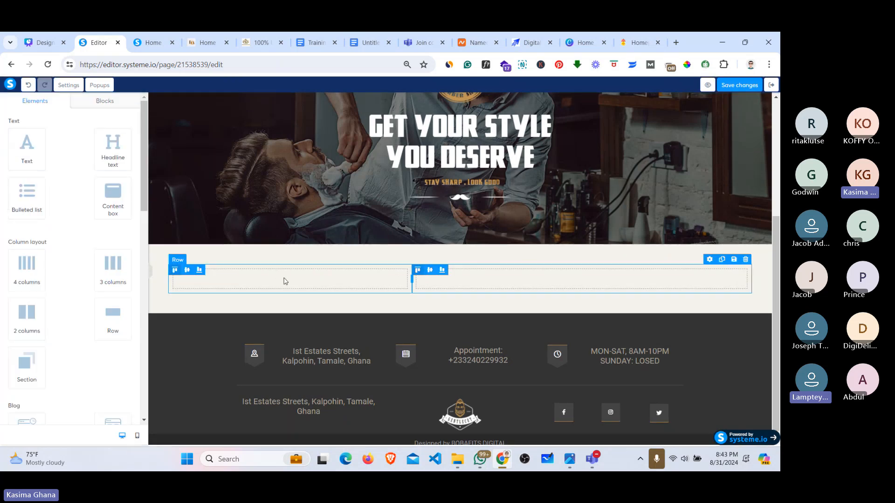
{"action": "left_click", "coordinate": [283, 281]}
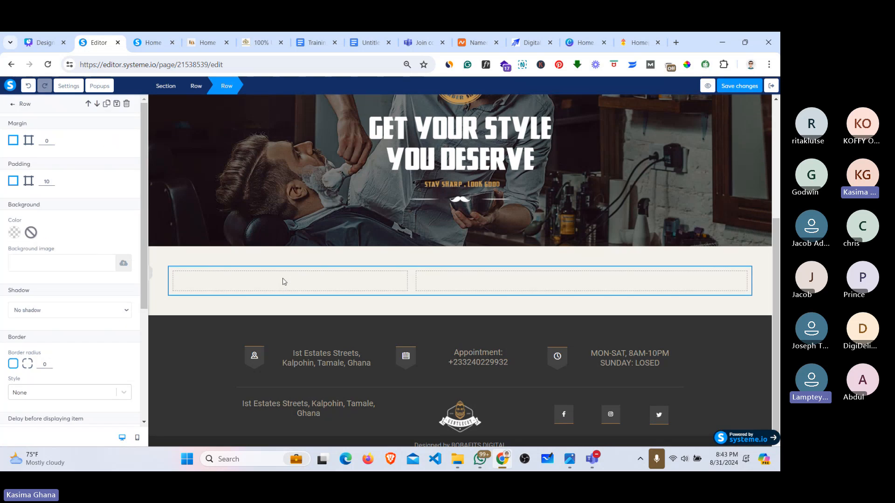
{"action": "left_click", "coordinate": [273, 283]}
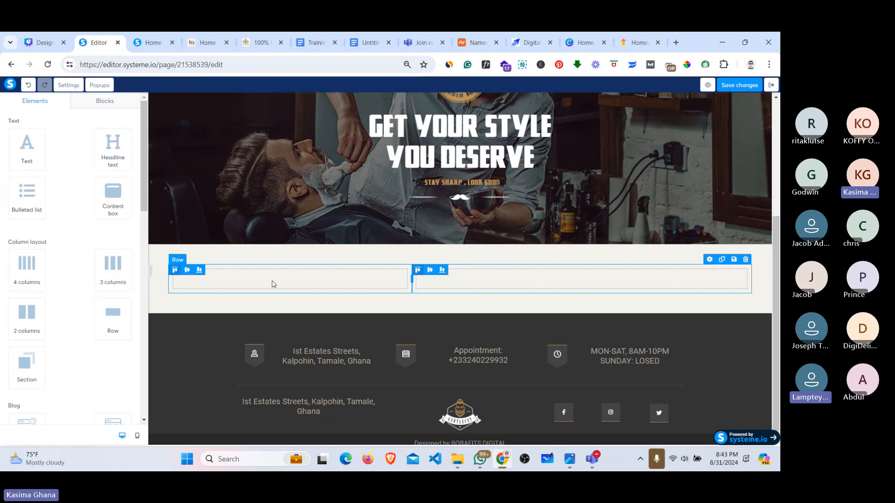
Step: Drop an Image element into the row's left column as a placeholder
{"action": "left_click", "coordinate": [307, 282]}
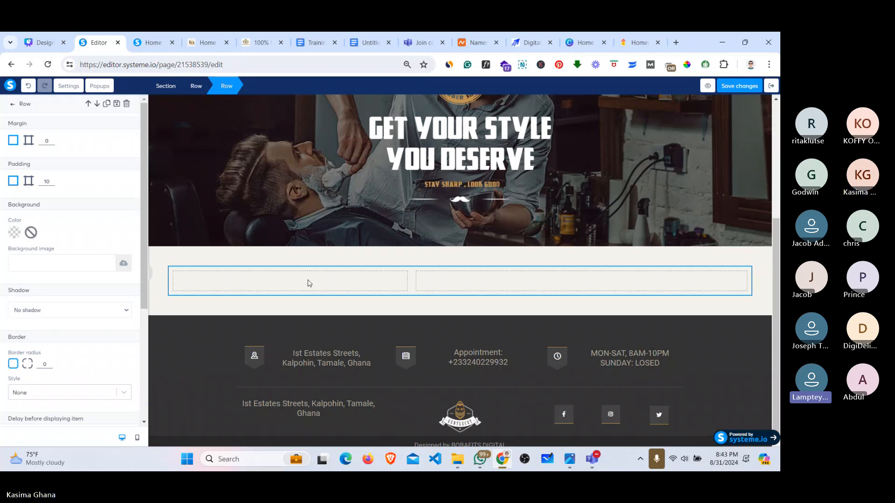
{"action": "left_click", "coordinate": [308, 282]}
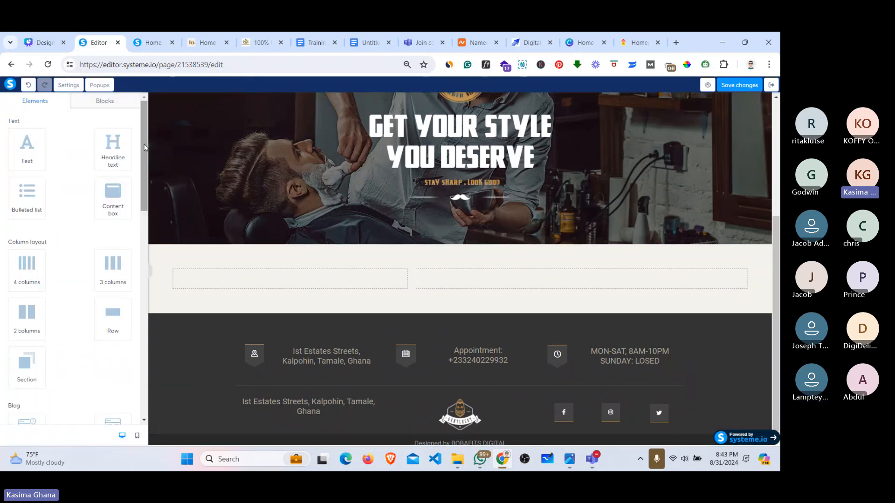
{"action": "left_click", "coordinate": [142, 251]}
{"action": "left_click_drag", "start_coordinate": [142, 249], "coordinate": [141, 292]}
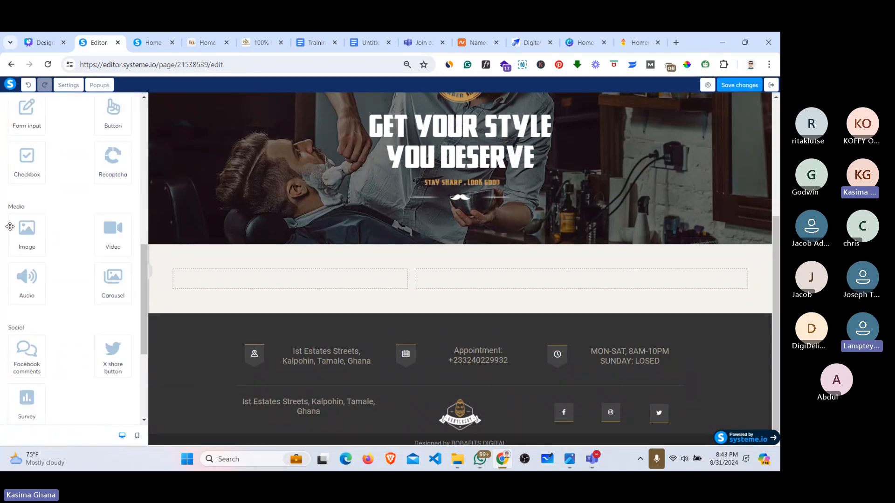
{"action": "left_click_drag", "start_coordinate": [25, 236], "coordinate": [256, 282]}
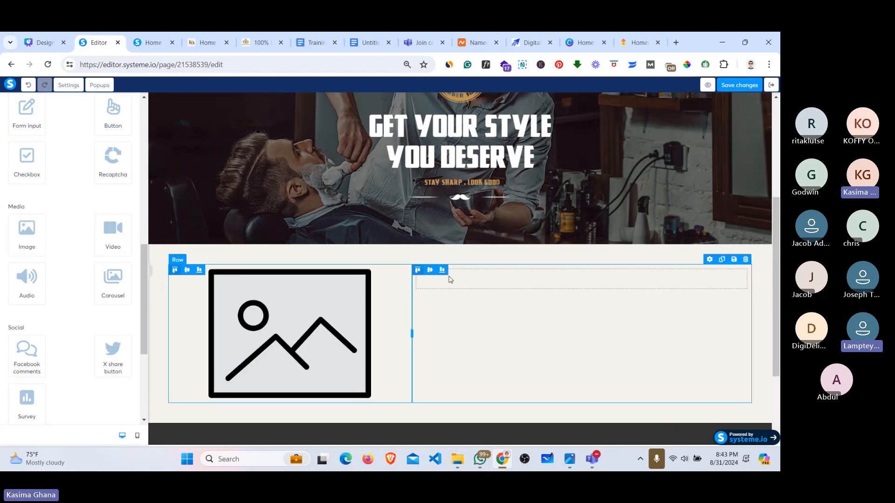
Step: Add a Large Call to Action Headline to the row's right column
{"action": "left_click", "coordinate": [146, 42]}
{"action": "left_click", "coordinate": [205, 42]}
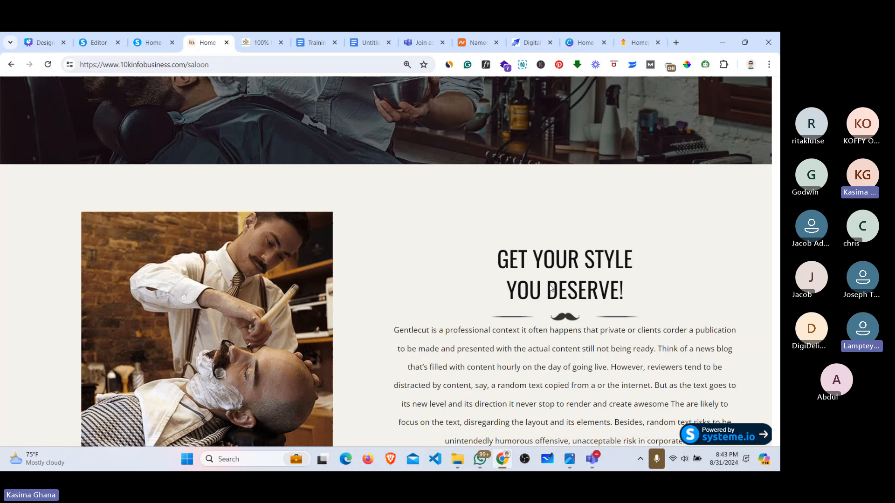
{"action": "left_click", "coordinate": [98, 42]}
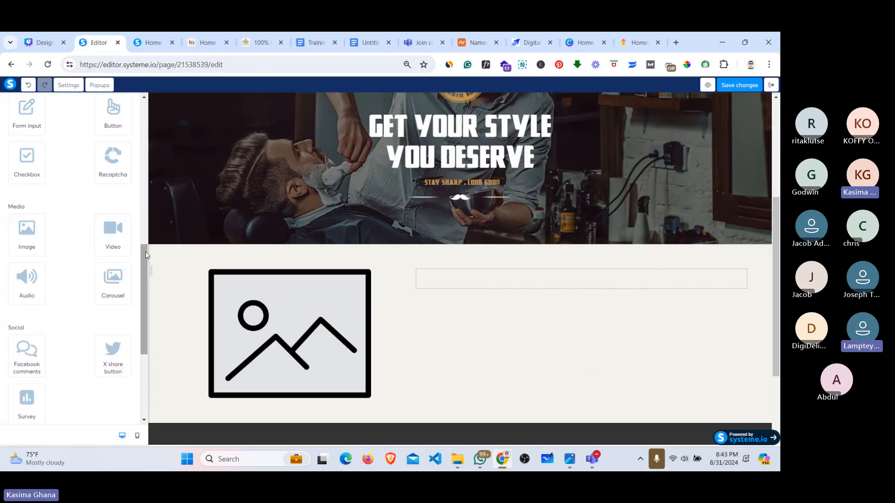
{"action": "left_click_drag", "start_coordinate": [146, 255], "coordinate": [145, 111]}
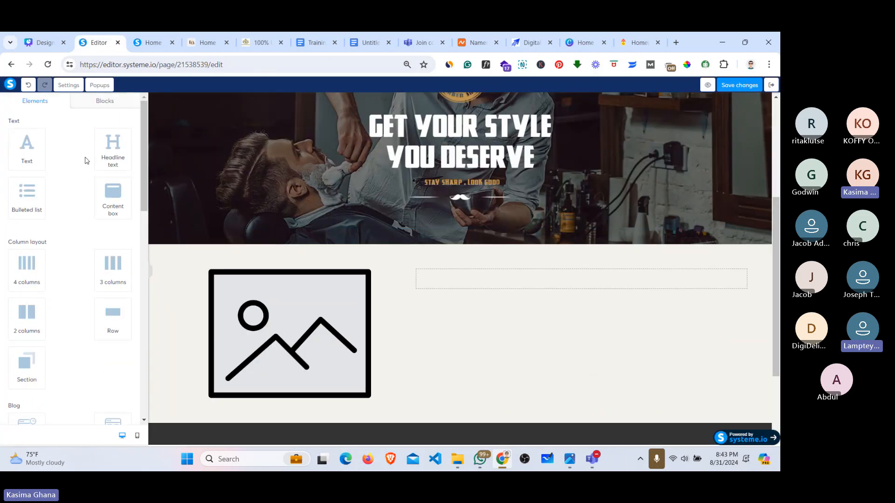
{"action": "left_click_drag", "start_coordinate": [115, 151], "coordinate": [500, 289]}
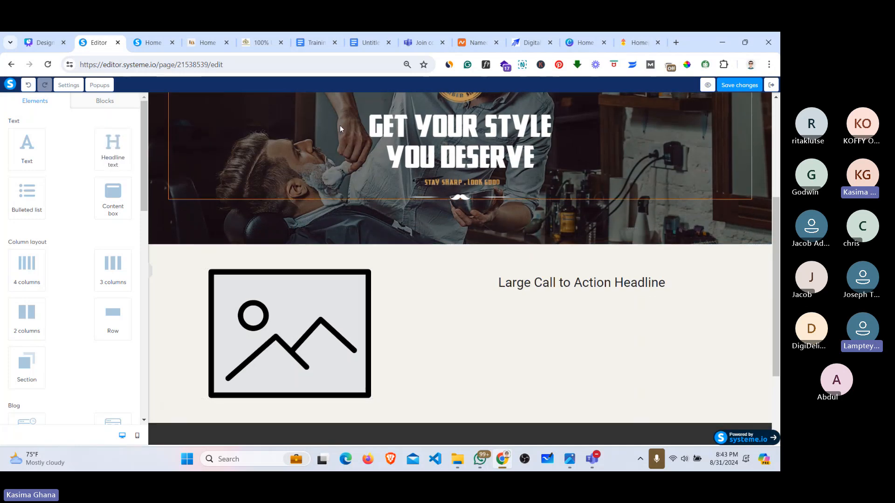
{"action": "left_click", "coordinate": [205, 42]}
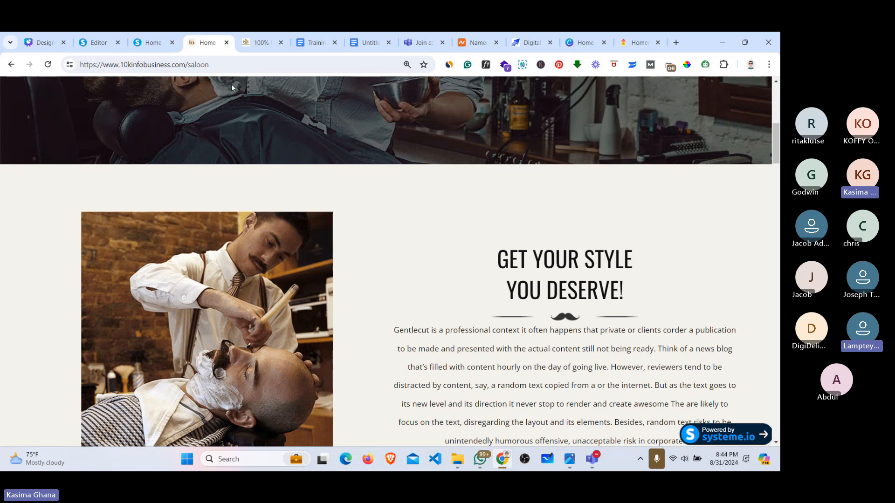
{"action": "mouse_move", "coordinate": [588, 457]}
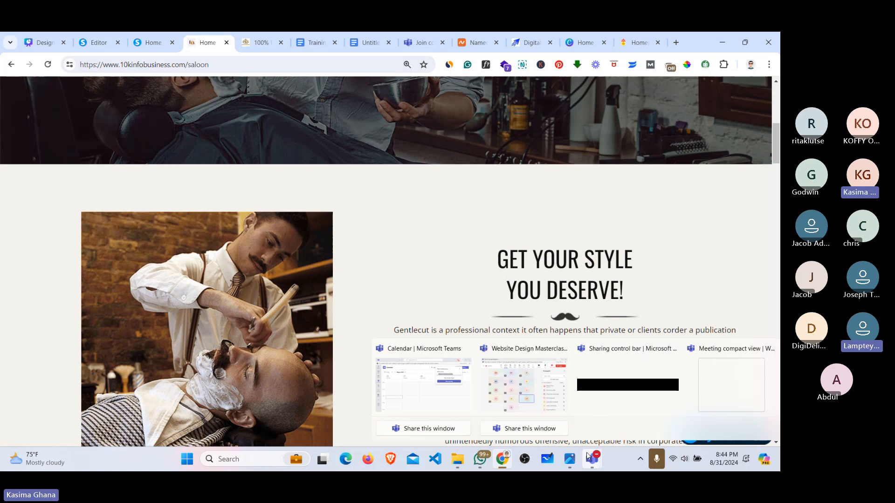
Step: Admit the lobby participant into the Website Design Masterclass Teams meeting, then minimize Teams
{"action": "left_click", "coordinate": [587, 458]}
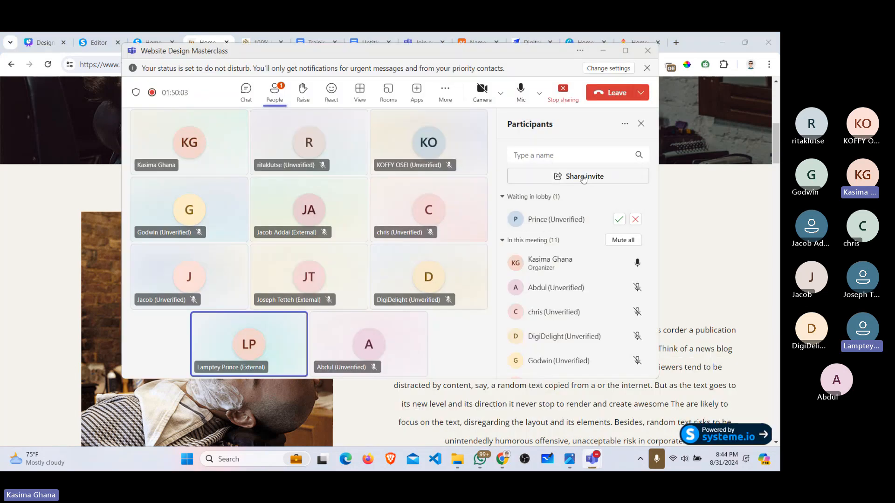
{"action": "left_click", "coordinate": [619, 219]}
{"action": "left_click", "coordinate": [603, 50]}
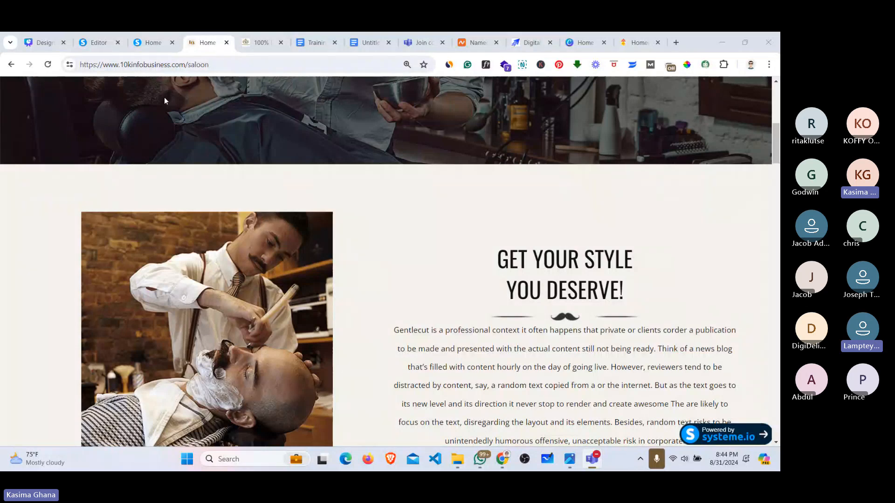
Step: Duplicate the placeholder image and move the copy under the right-column headline
{"action": "left_click", "coordinate": [95, 43]}
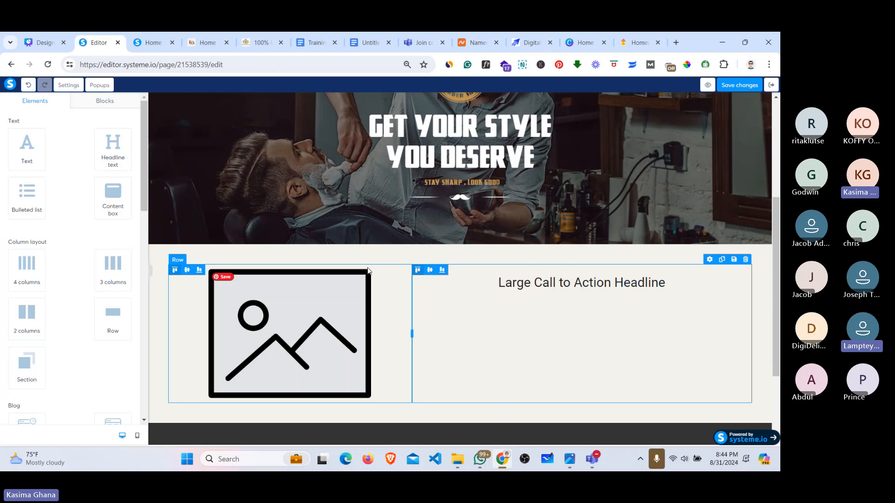
{"action": "left_click", "coordinate": [389, 263]}
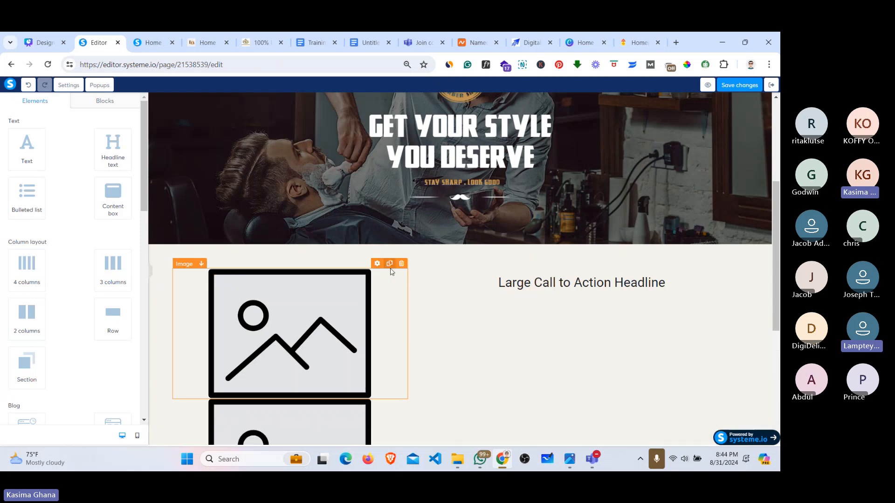
{"action": "left_click_drag", "start_coordinate": [355, 408], "coordinate": [608, 295]}
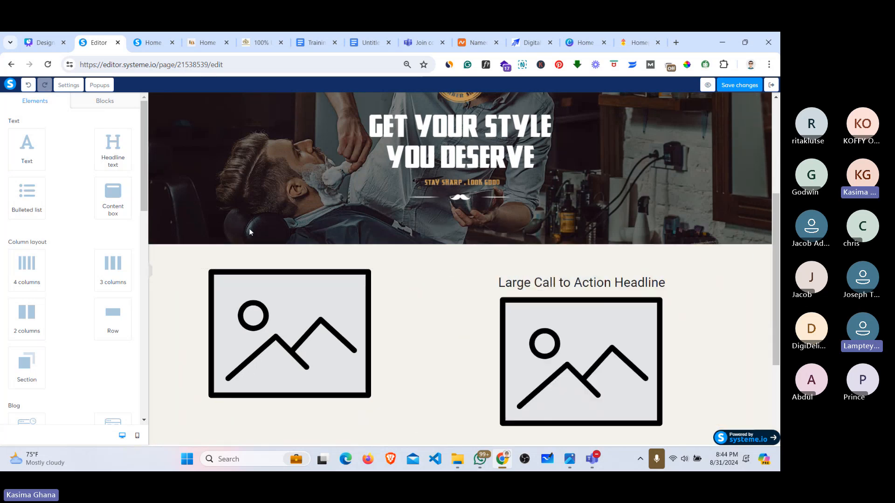
Step: Add a Lorem ipsum text paragraph and a Click here button below the right image
{"action": "left_click", "coordinate": [149, 43]}
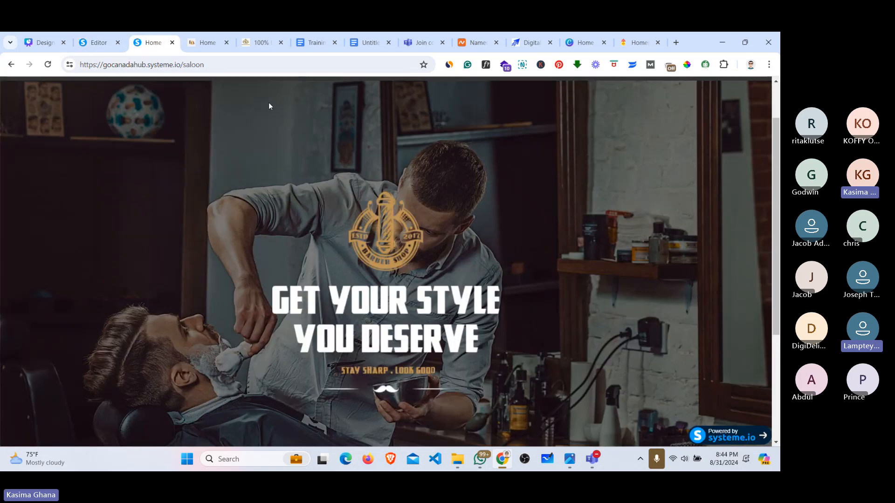
{"action": "left_click", "coordinate": [207, 42]}
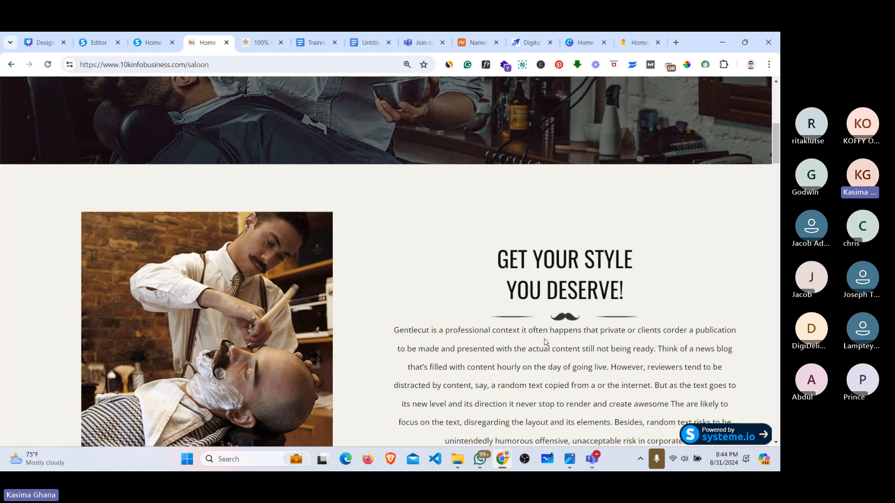
{"action": "scroll", "coordinate": [546, 342], "scroll_direction": "down", "scroll_amount": 3}
{"action": "scroll", "coordinate": [564, 310], "scroll_direction": "down", "scroll_amount": 1}
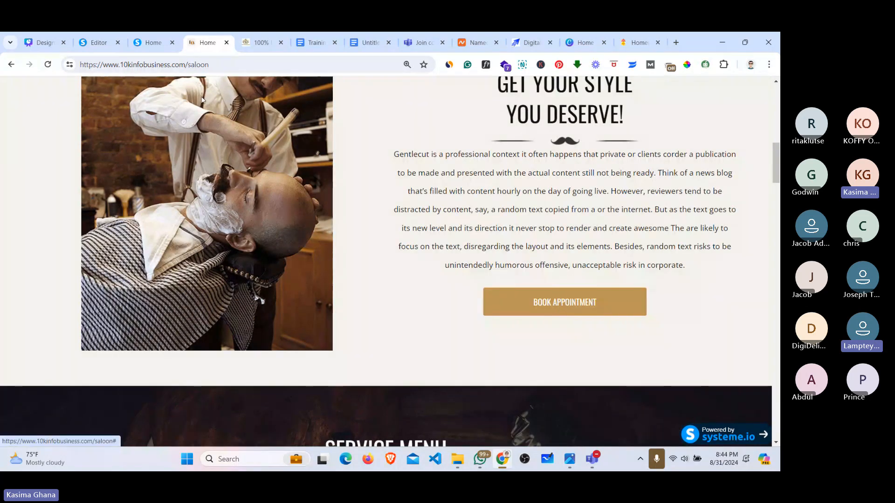
{"action": "left_click", "coordinate": [97, 42]}
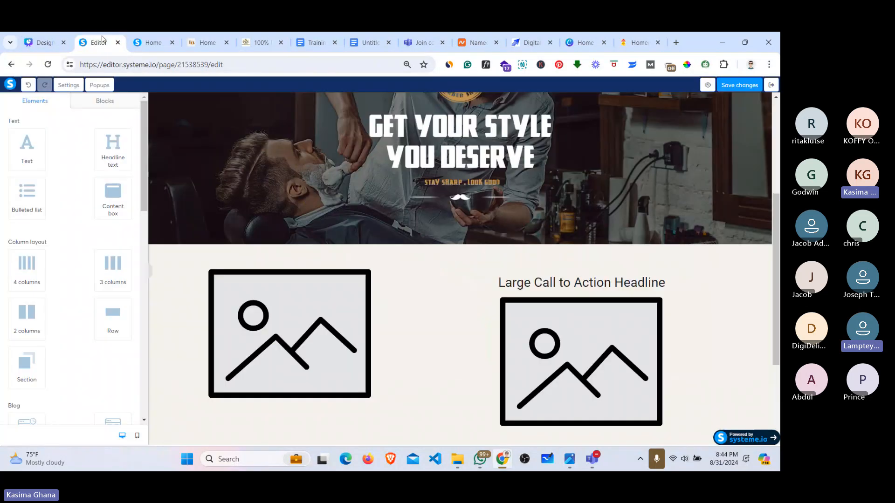
{"action": "left_click_drag", "start_coordinate": [28, 149], "coordinate": [570, 412]}
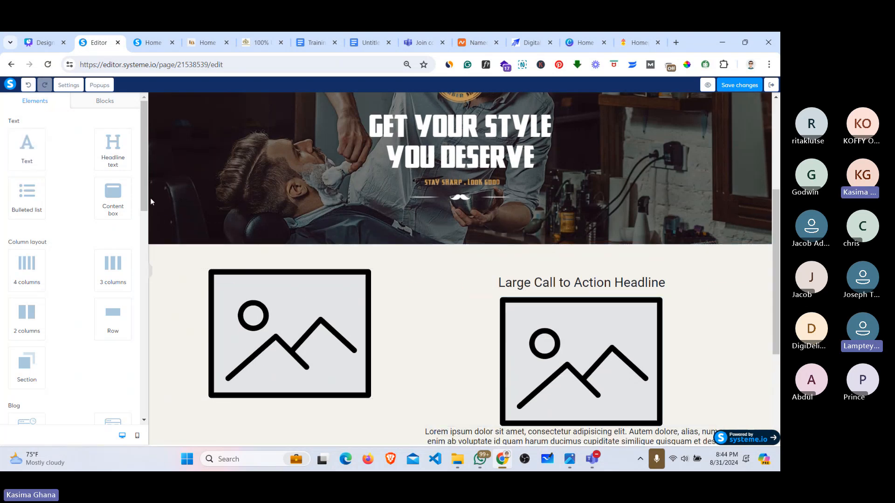
{"action": "left_click_drag", "start_coordinate": [148, 182], "coordinate": [147, 264]}
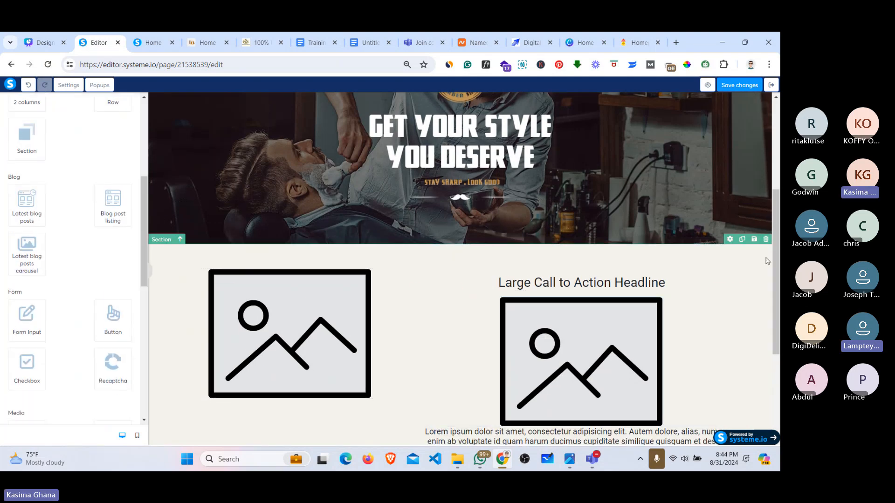
{"action": "scroll", "coordinate": [779, 259], "scroll_direction": "down", "scroll_amount": 2}
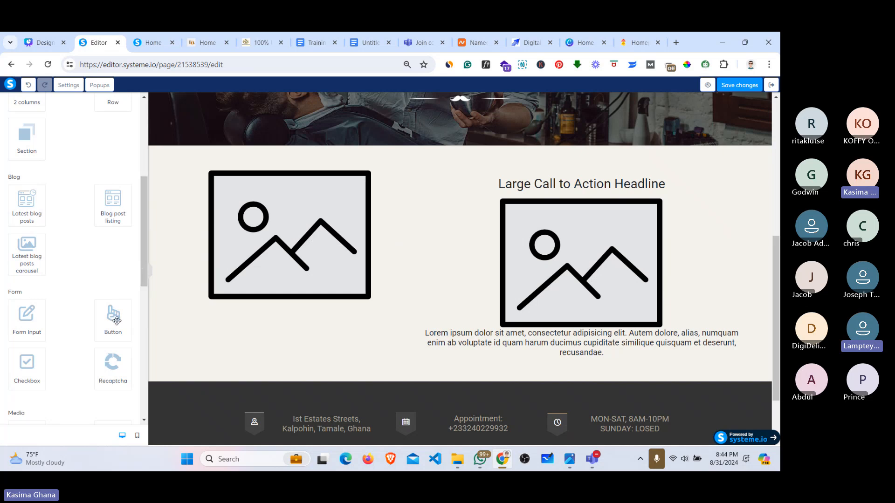
{"action": "left_click_drag", "start_coordinate": [116, 320], "coordinate": [562, 352]}
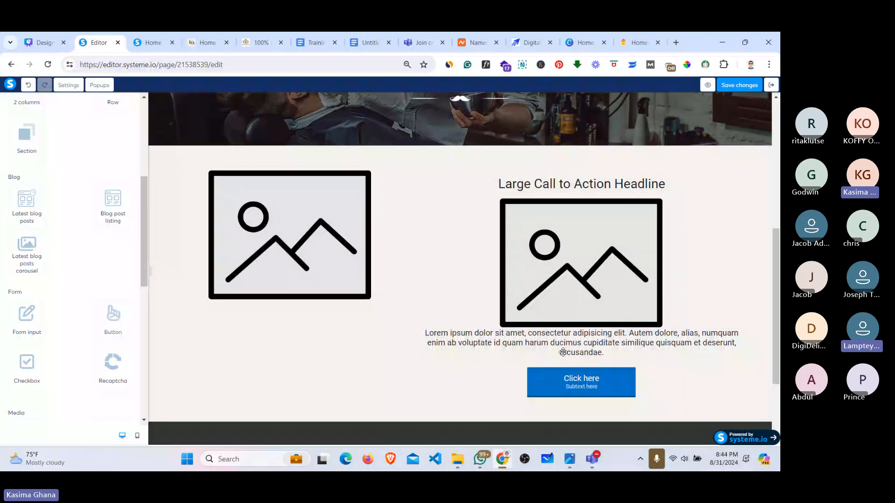
Step: Upload Home-About-Img.png from the BANNER IMG folder for the left image placeholder
{"action": "left_click", "coordinate": [324, 226]}
{"action": "left_click", "coordinate": [124, 136]}
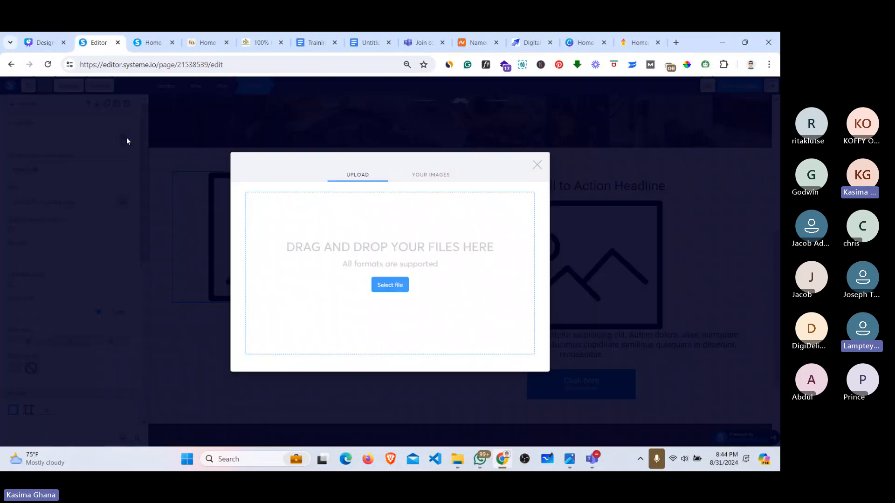
{"action": "left_click", "coordinate": [381, 288]}
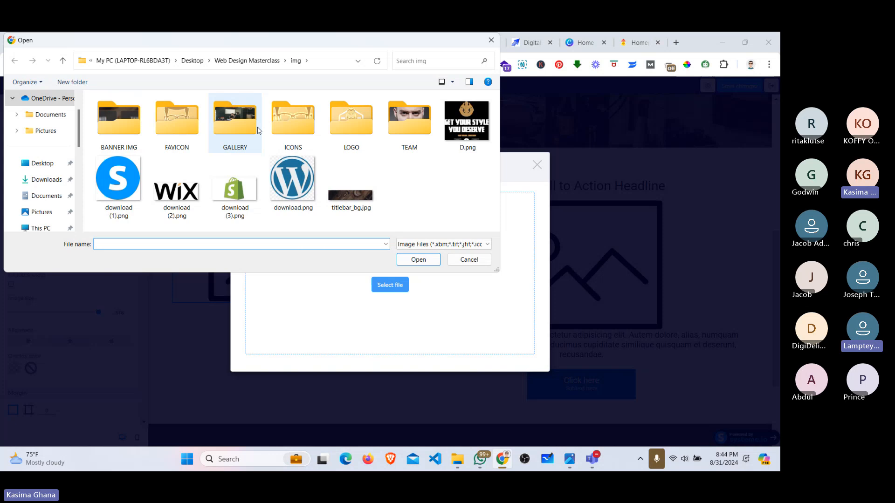
{"action": "double_click", "coordinate": [228, 123]}
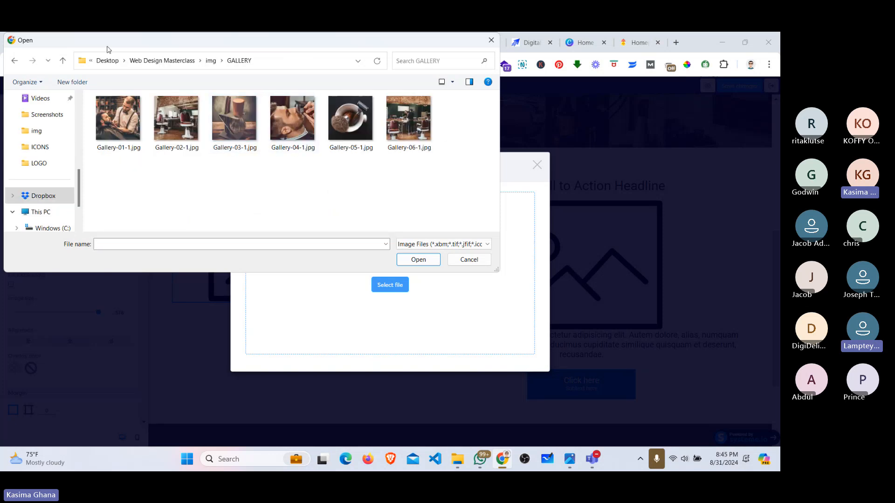
{"action": "left_click", "coordinate": [63, 60]}
{"action": "double_click", "coordinate": [106, 120]}
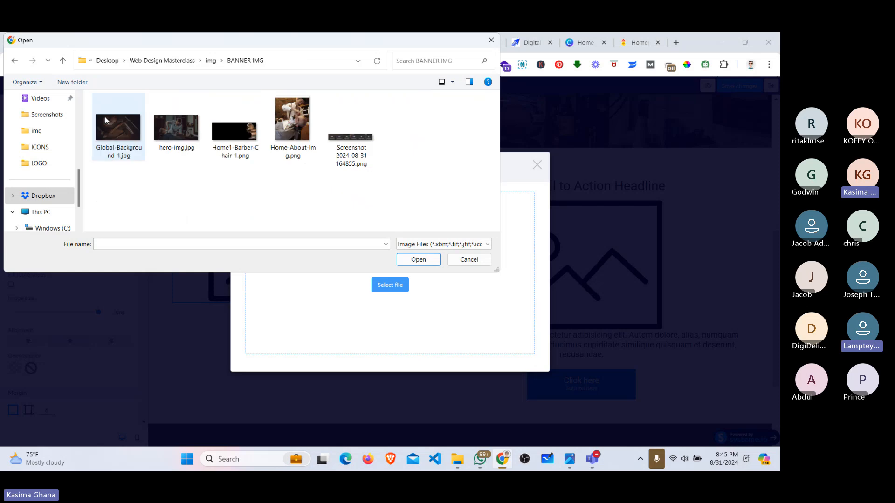
{"action": "left_click", "coordinate": [301, 119]}
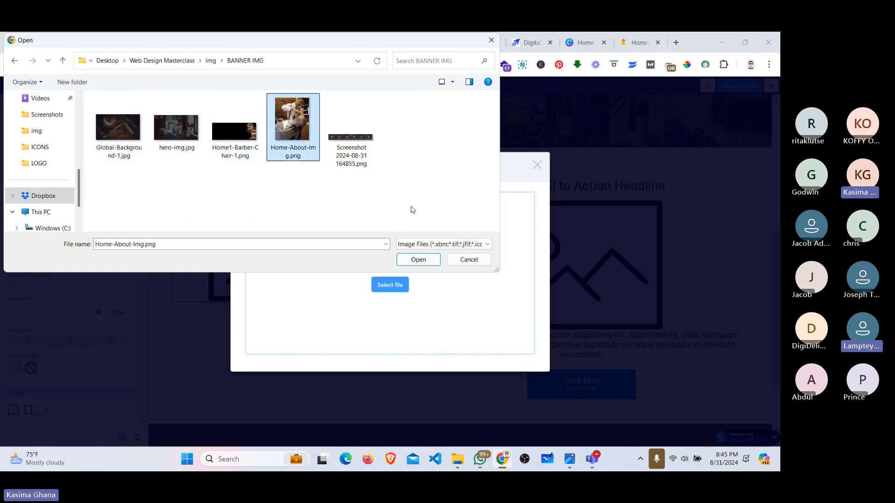
{"action": "left_click", "coordinate": [418, 262]}
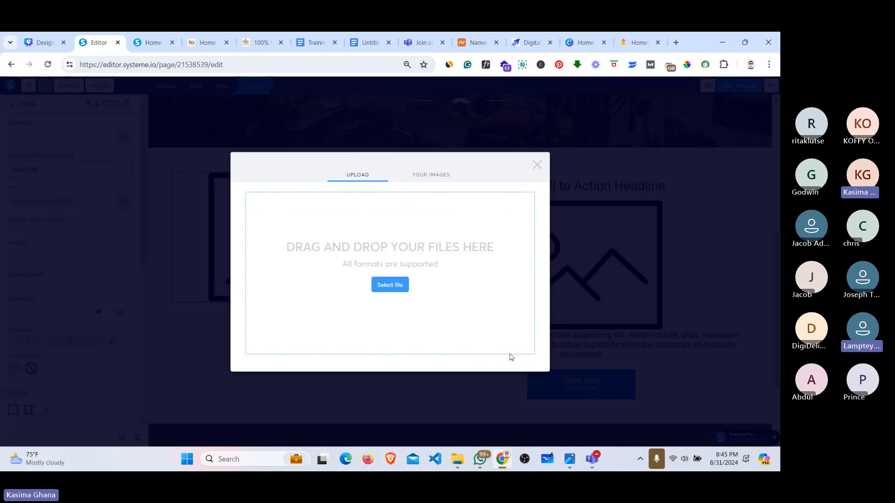
{"action": "left_click", "coordinate": [516, 375]}
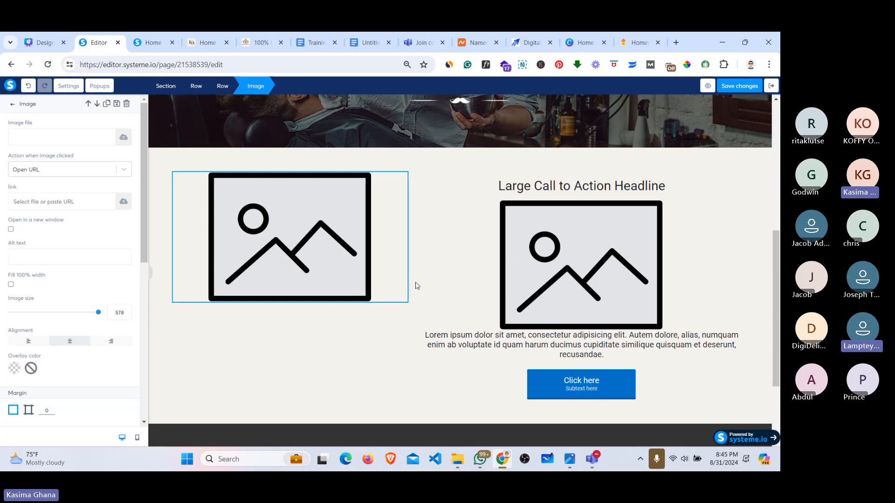
Step: Place the uploaded Home-About-Img.png barber photo in the left column image at size 470
{"action": "left_click", "coordinate": [534, 248]}
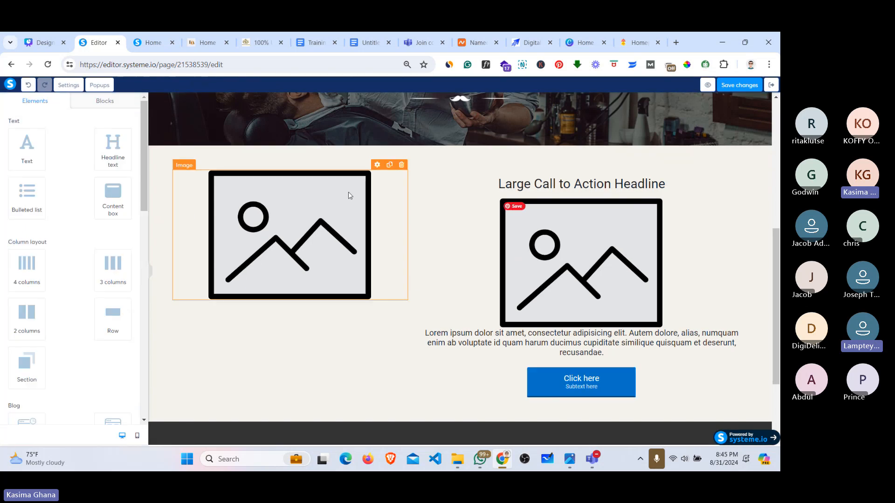
{"action": "left_click", "coordinate": [320, 198]}
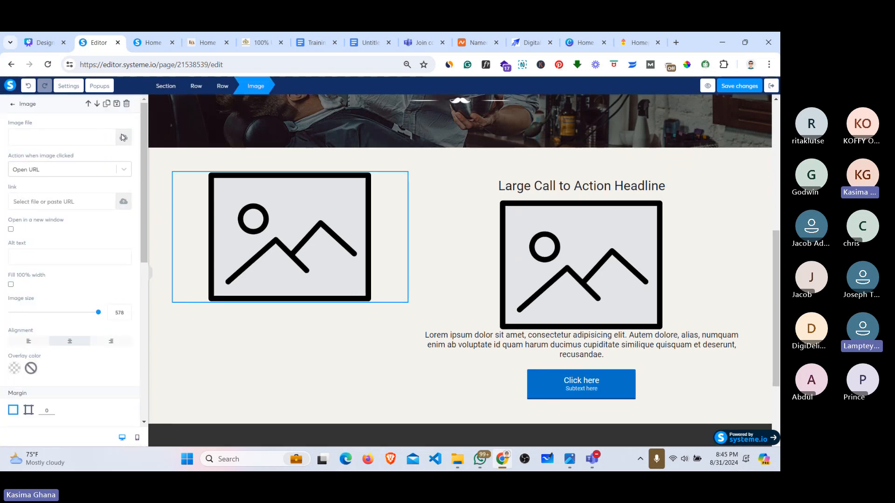
{"action": "left_click", "coordinate": [123, 138]}
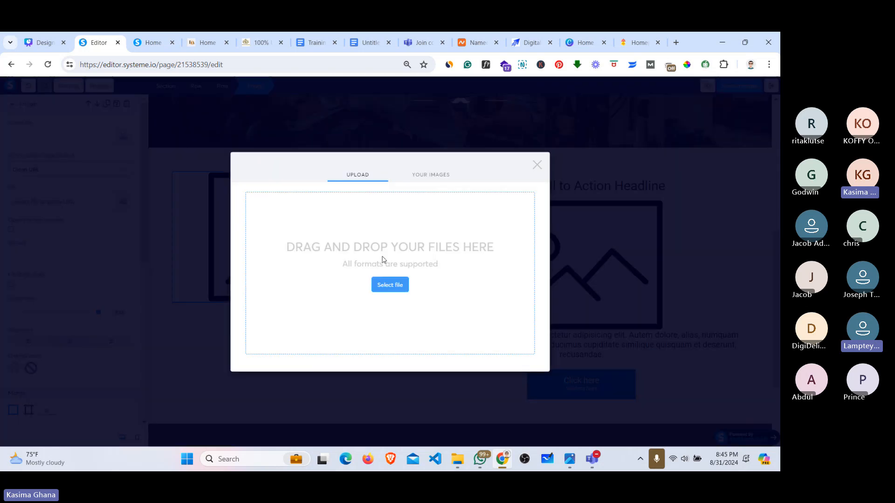
{"action": "left_click", "coordinate": [396, 285]}
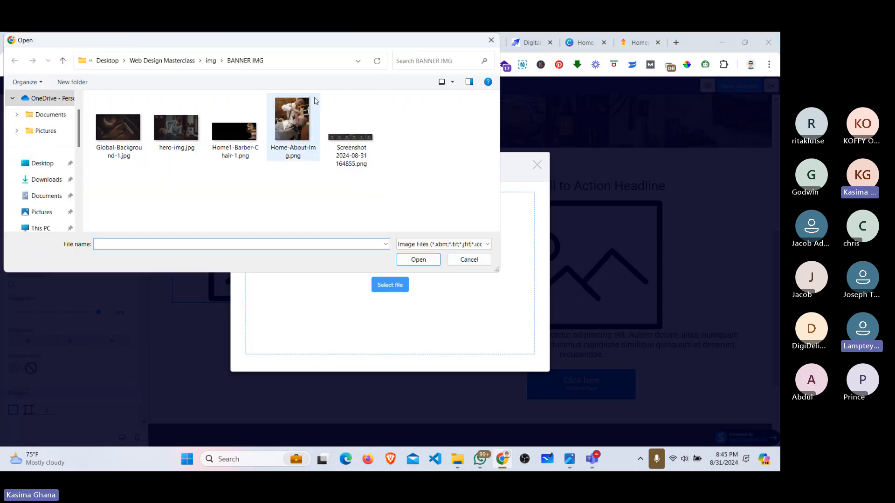
{"action": "left_click", "coordinate": [490, 39]}
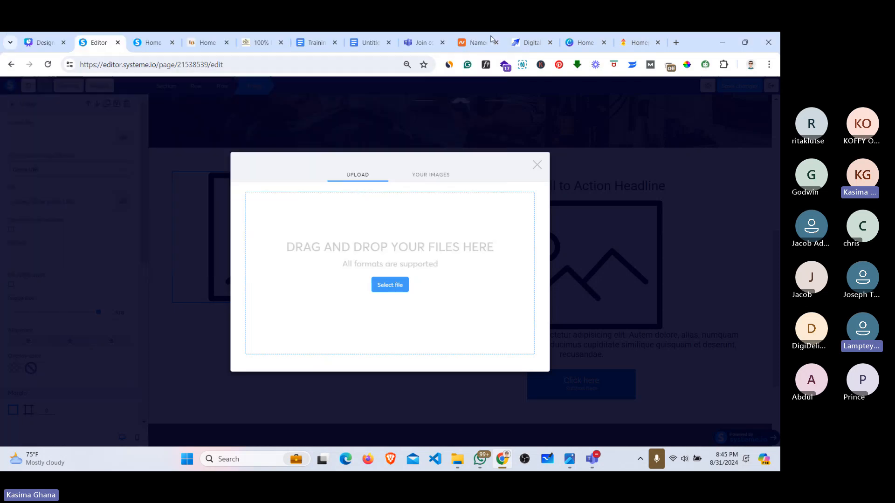
{"action": "left_click", "coordinate": [425, 175]}
{"action": "left_click", "coordinate": [281, 214]}
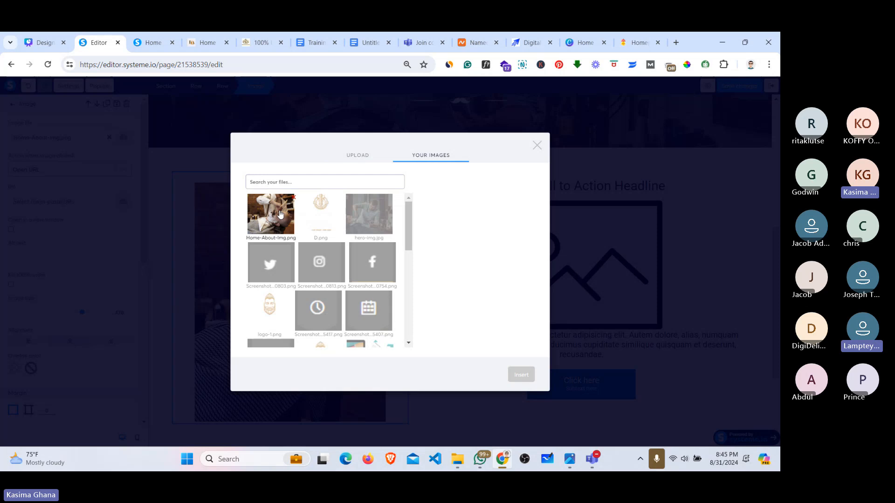
{"action": "left_click", "coordinate": [536, 141]}
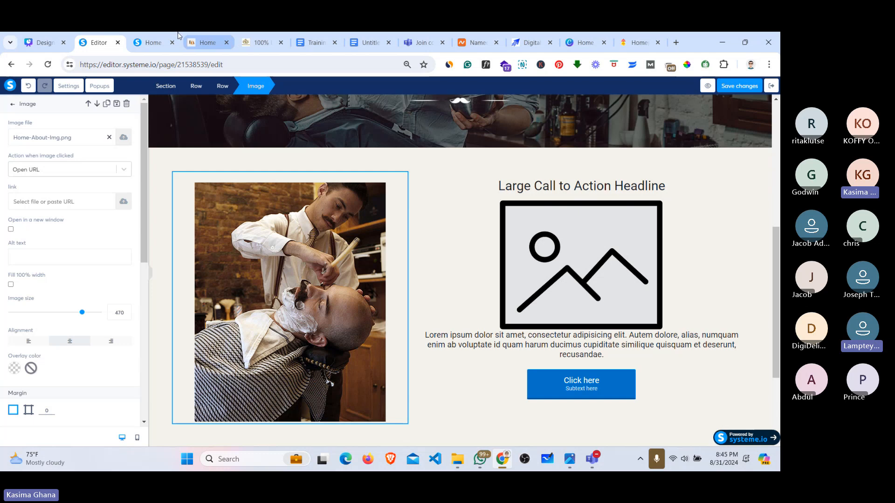
Step: Replace the right-column headline with the reference heading 'GET YOUR STYLE YOU DESERVE!'
{"action": "left_click", "coordinate": [208, 42]}
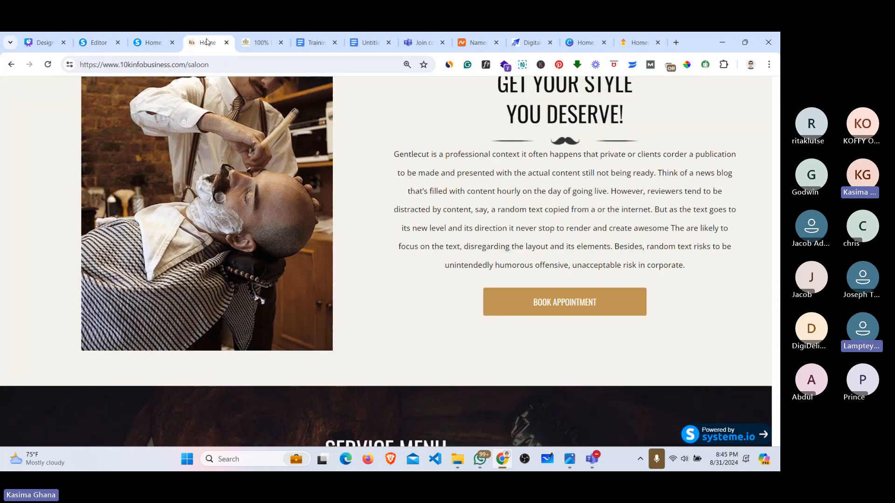
{"action": "left_click_drag", "start_coordinate": [631, 123], "coordinate": [494, 228]}
{"action": "key", "text": "ctrl+c"}
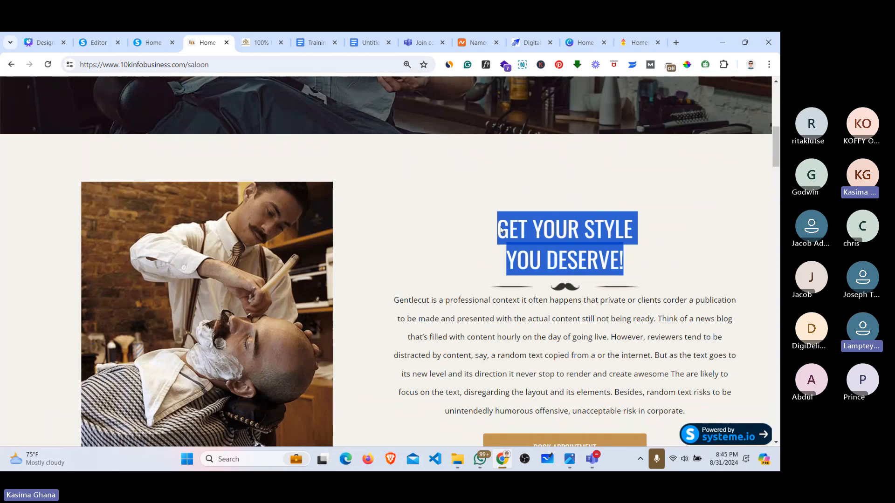
{"action": "left_click", "coordinate": [107, 34]}
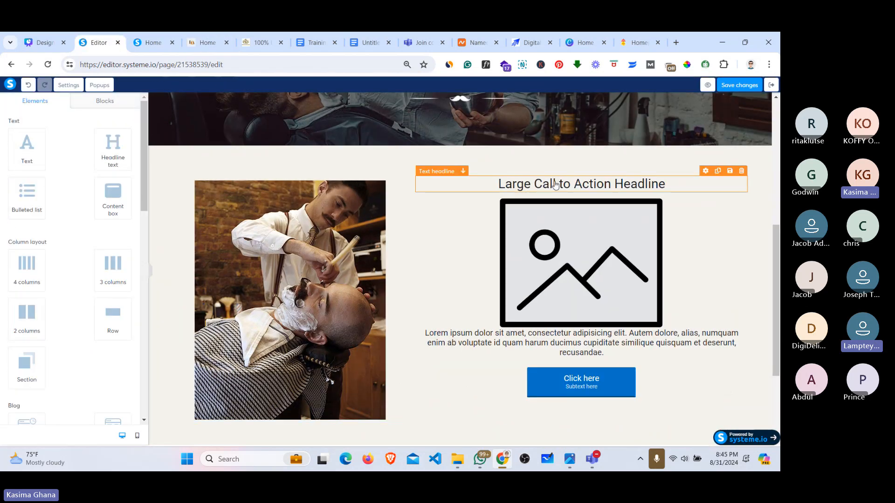
{"action": "triple_click", "coordinate": [556, 184]}
{"action": "key", "text": "ctrl+v"}
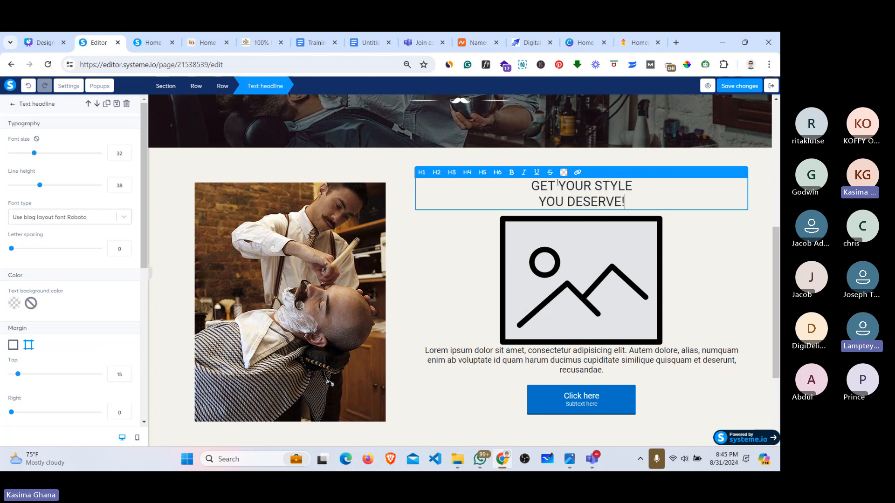
{"action": "left_click", "coordinate": [607, 252]}
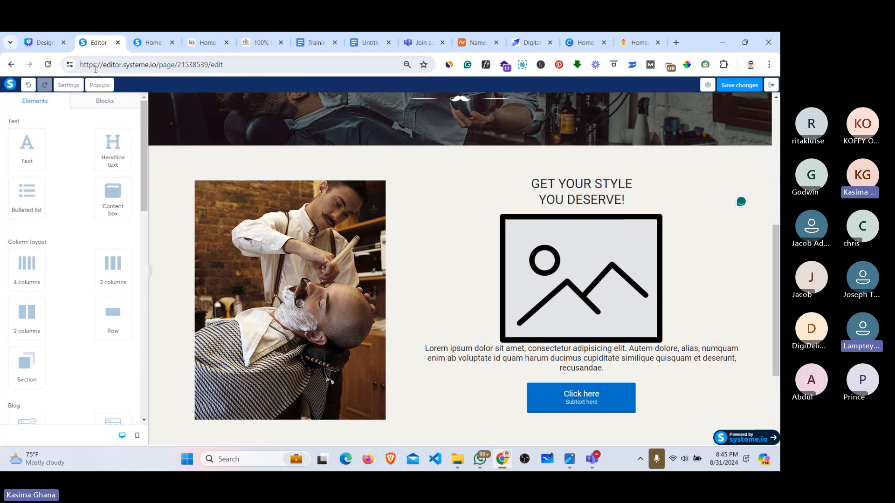
Step: Select the image under the headline and open the file browser to choose a replacement
{"action": "left_click", "coordinate": [149, 42]}
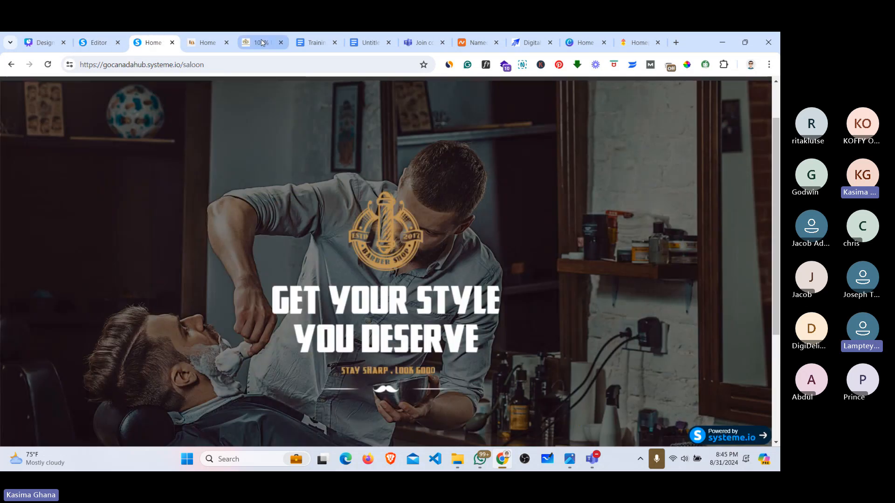
{"action": "left_click", "coordinate": [205, 42]}
{"action": "scroll", "coordinate": [675, 321], "scroll_direction": "down", "scroll_amount": 1}
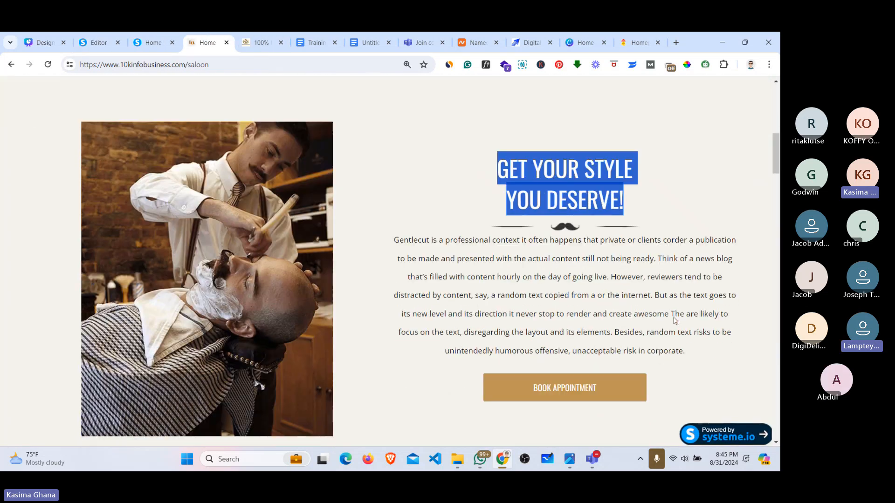
{"action": "left_click", "coordinate": [562, 237]}
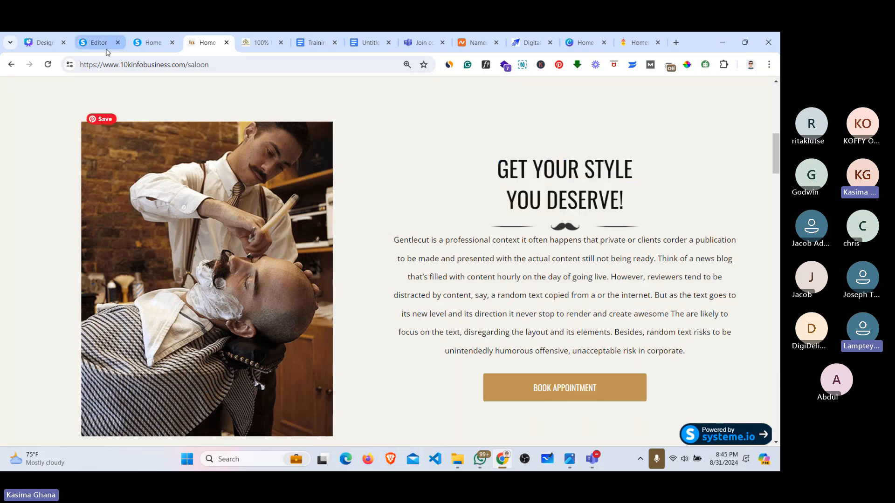
{"action": "left_click", "coordinate": [88, 41]}
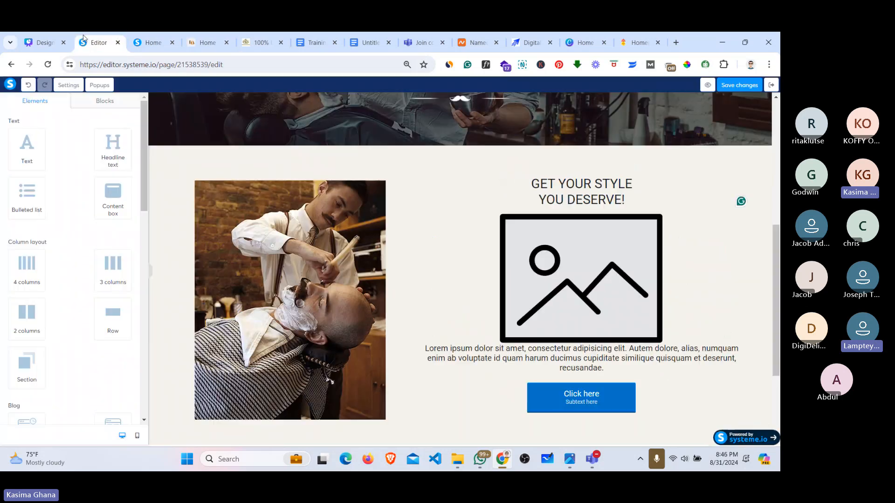
{"action": "left_click", "coordinate": [621, 290]}
{"action": "left_click", "coordinate": [123, 137]}
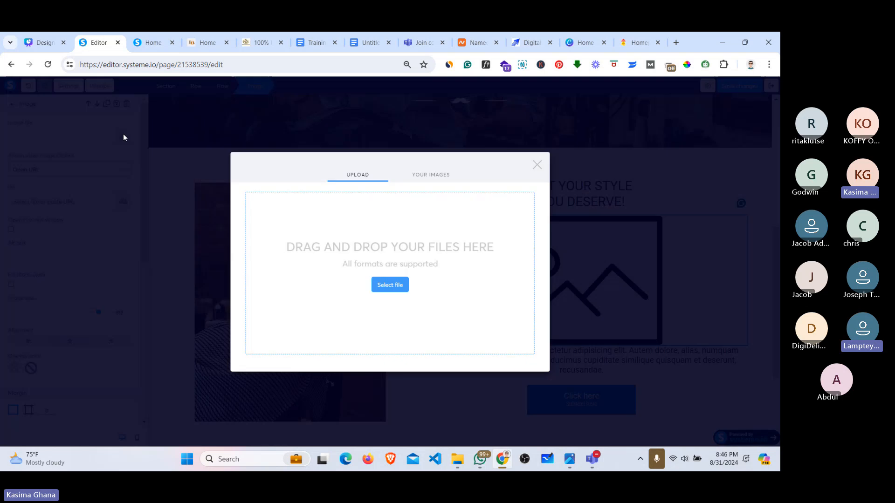
{"action": "left_click", "coordinate": [386, 286]}
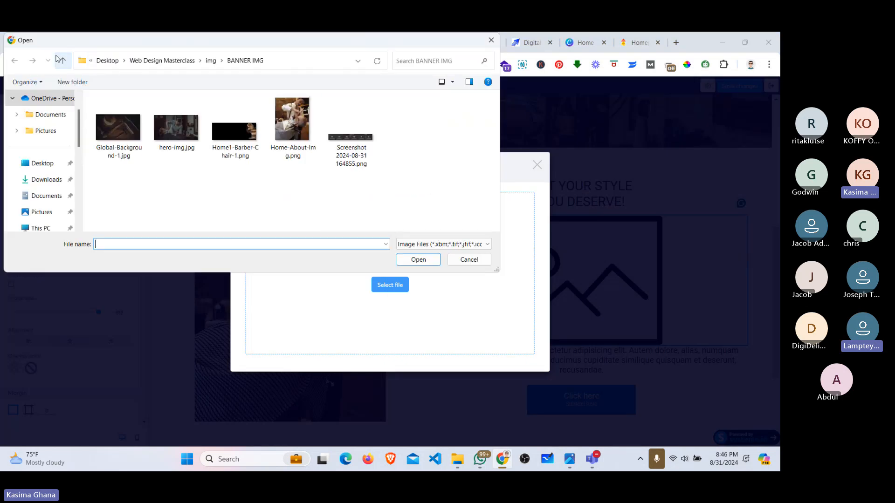
Step: Insert dark_seperator.png from the ICONS folder as the image under the headline
{"action": "left_click", "coordinate": [61, 60]}
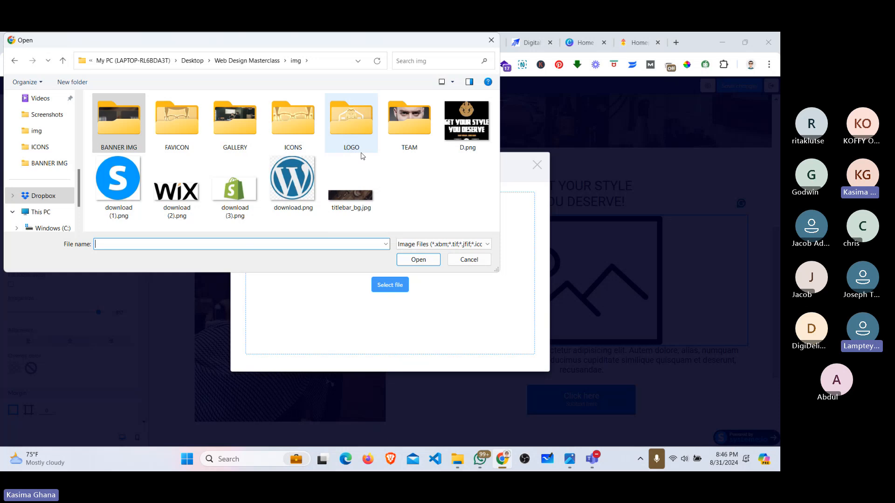
{"action": "left_click", "coordinate": [307, 114]}
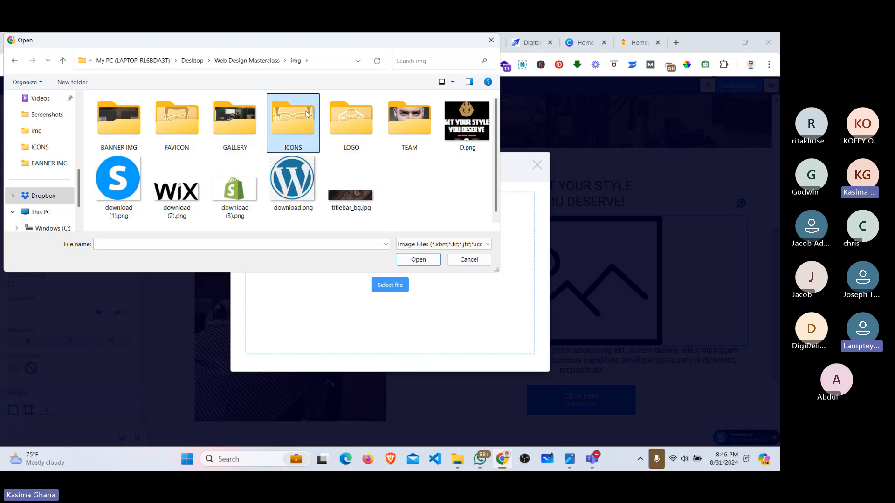
{"action": "double_click", "coordinate": [306, 114]}
{"action": "left_click", "coordinate": [176, 143]}
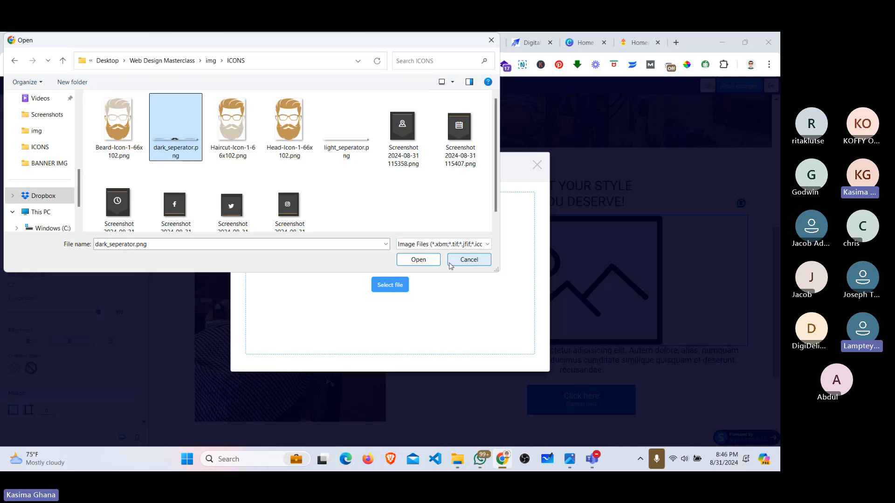
{"action": "left_click", "coordinate": [418, 259]}
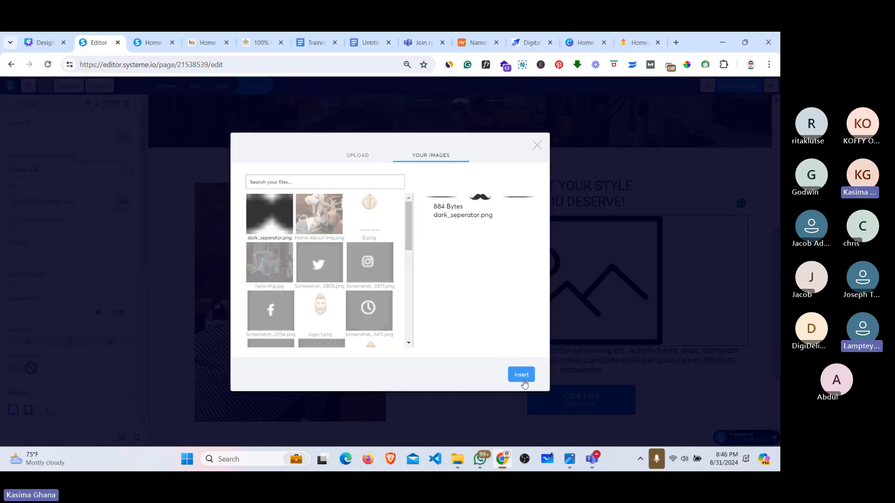
{"action": "left_click", "coordinate": [521, 376]}
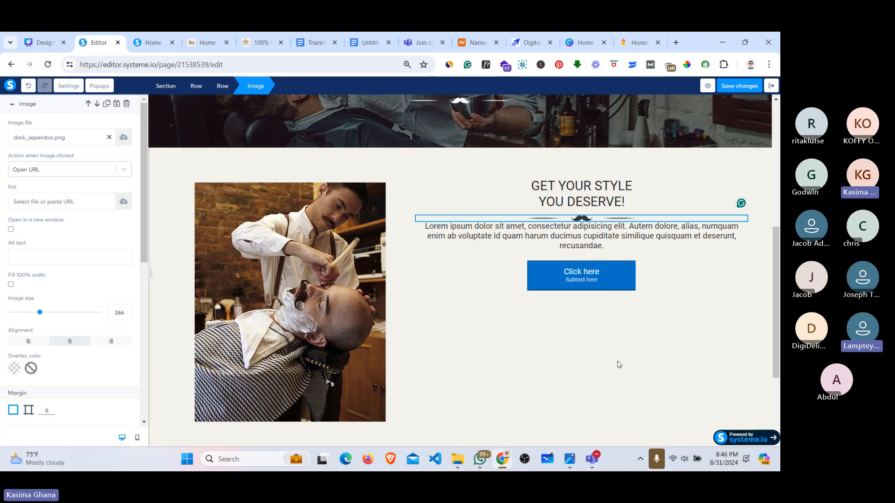
Step: Admit the waiting lobby participant in Teams and return to the page editor
{"action": "mouse_move", "coordinate": [592, 459]}
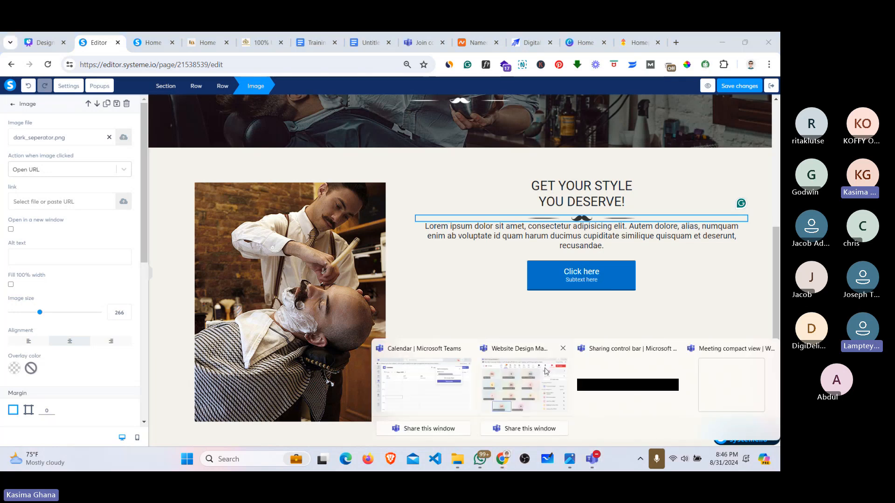
{"action": "left_click", "coordinate": [543, 385]}
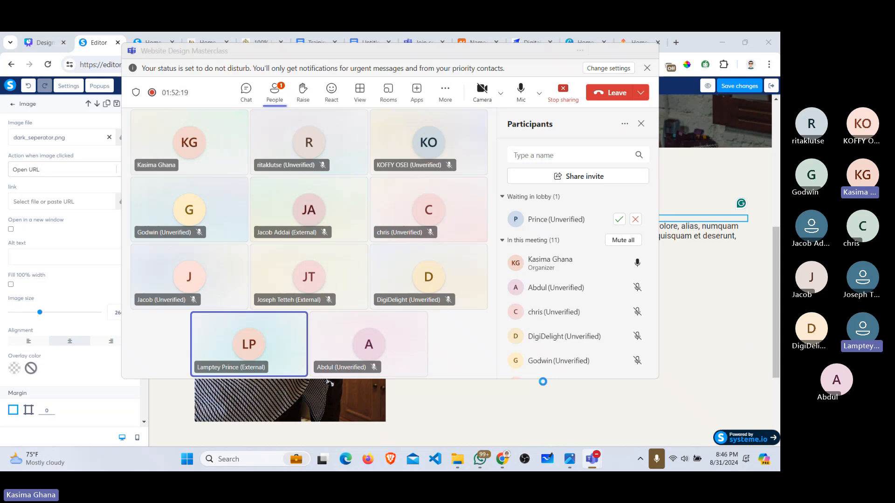
{"action": "left_click", "coordinate": [618, 219]}
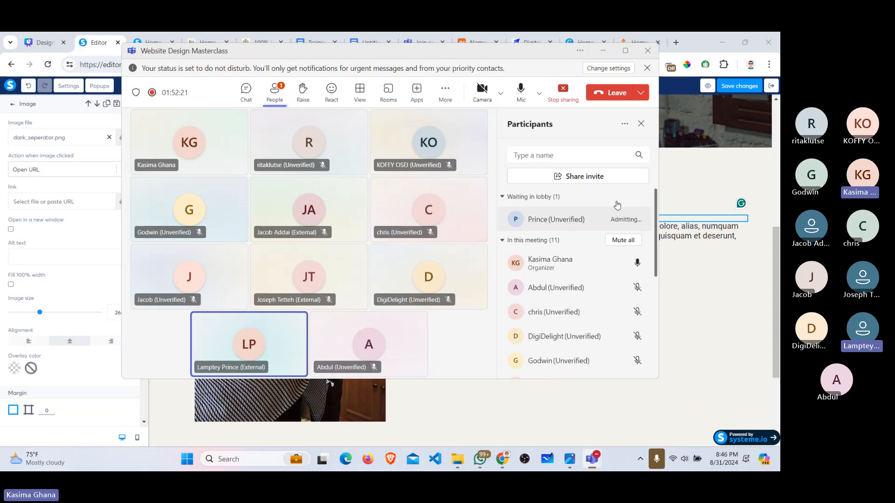
{"action": "left_click", "coordinate": [603, 51]}
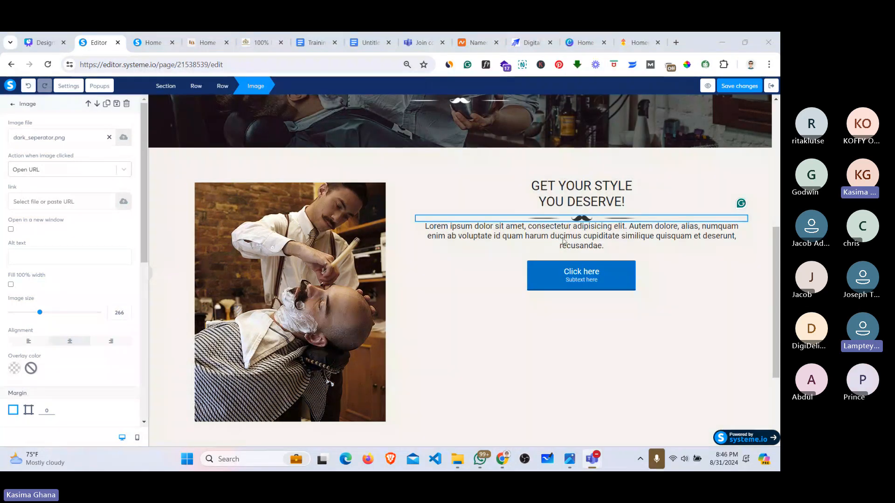
{"action": "left_click", "coordinate": [564, 241]}
Step: Set the Click here button's action to Open URL with url '#'
{"action": "left_click", "coordinate": [577, 279]}
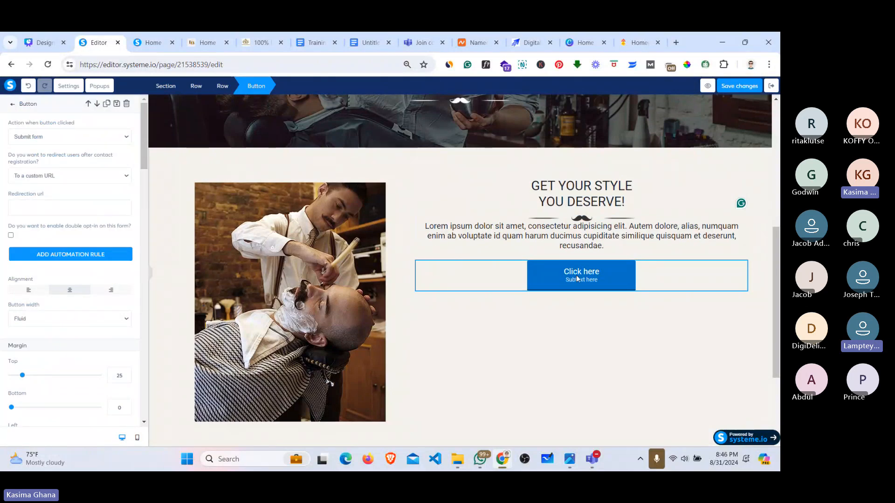
{"action": "left_click", "coordinate": [197, 40]}
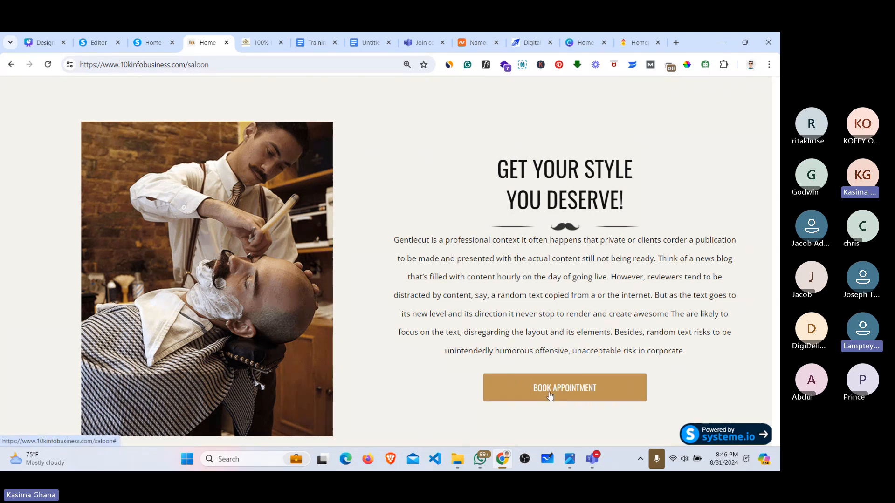
{"action": "left_click", "coordinate": [96, 34]}
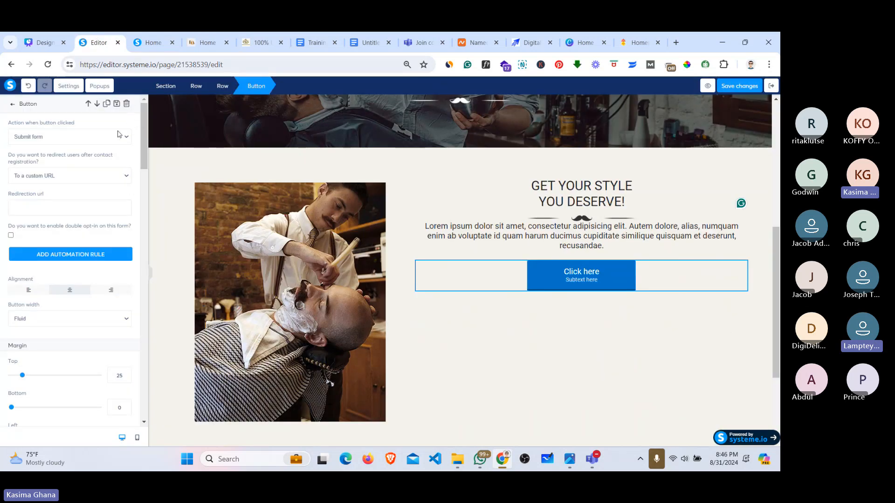
{"action": "left_click", "coordinate": [55, 141]}
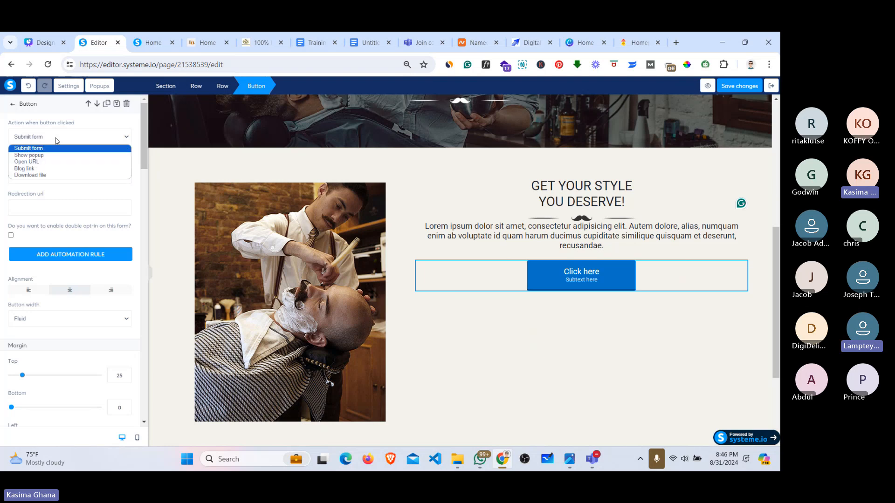
{"action": "left_click", "coordinate": [47, 161]}
{"action": "left_click", "coordinate": [40, 170]}
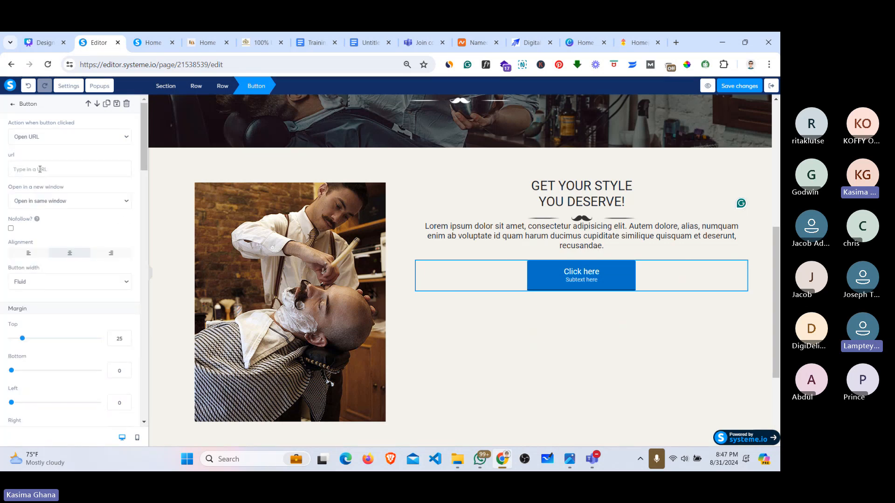
{"action": "type", "text": "#"}
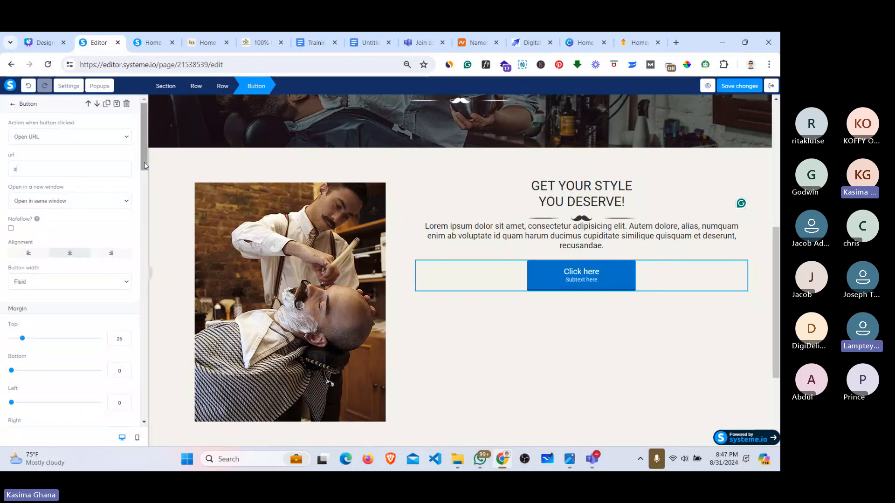
Step: Change the button text to BOOK APPOINTMENT and delete its subtext
{"action": "left_click_drag", "start_coordinate": [145, 165], "coordinate": [138, 226]}
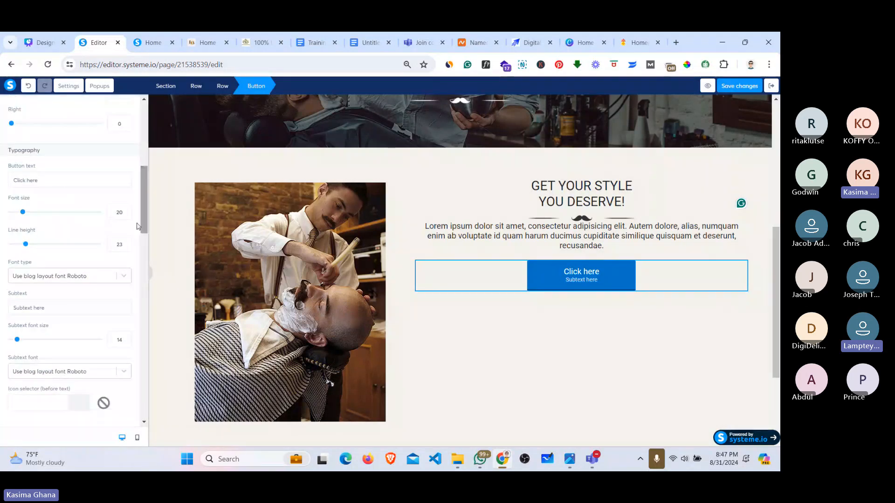
{"action": "left_click", "coordinate": [48, 181]}
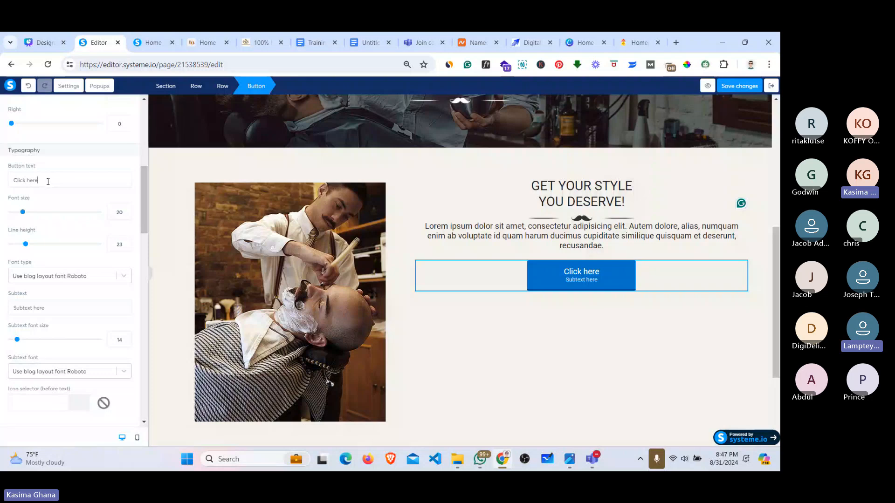
{"action": "triple_click", "coordinate": [48, 182]}
{"action": "type", "text": "BOOK A"}
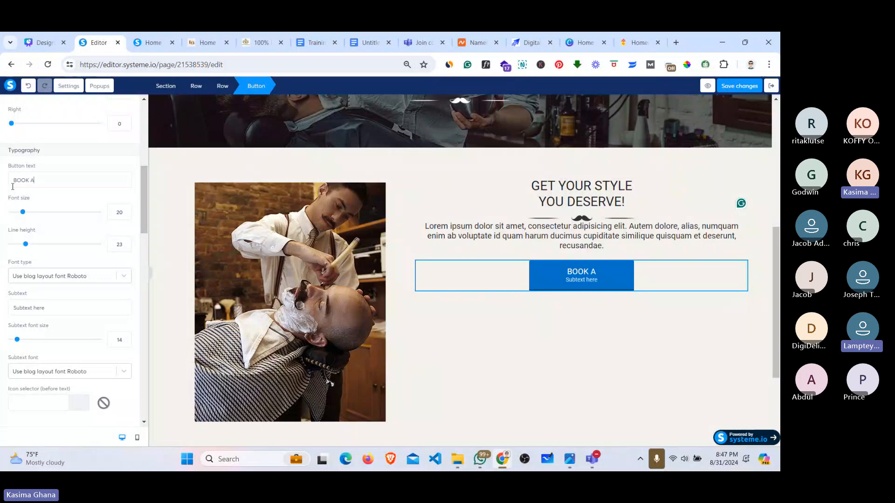
{"action": "type", "text": "PPOINM"}
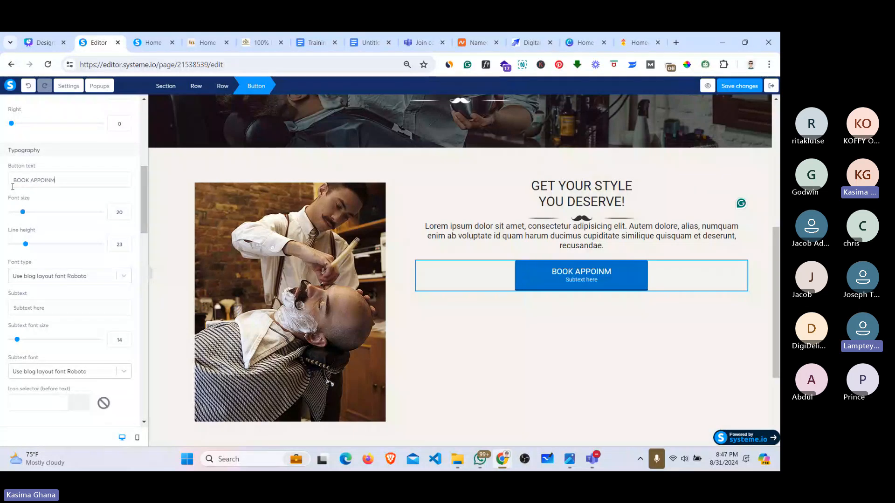
{"action": "type", "text": "ENT"}
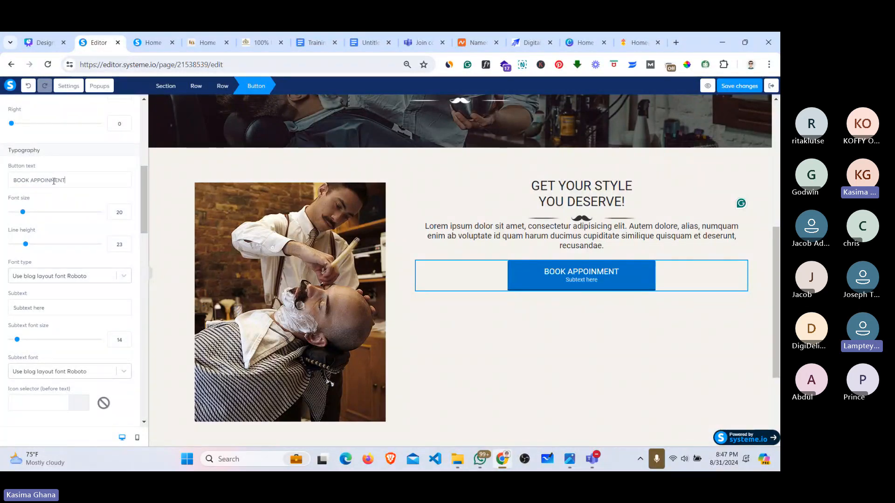
{"action": "left_click", "coordinate": [54, 180]}
{"action": "type", "text": "T"}
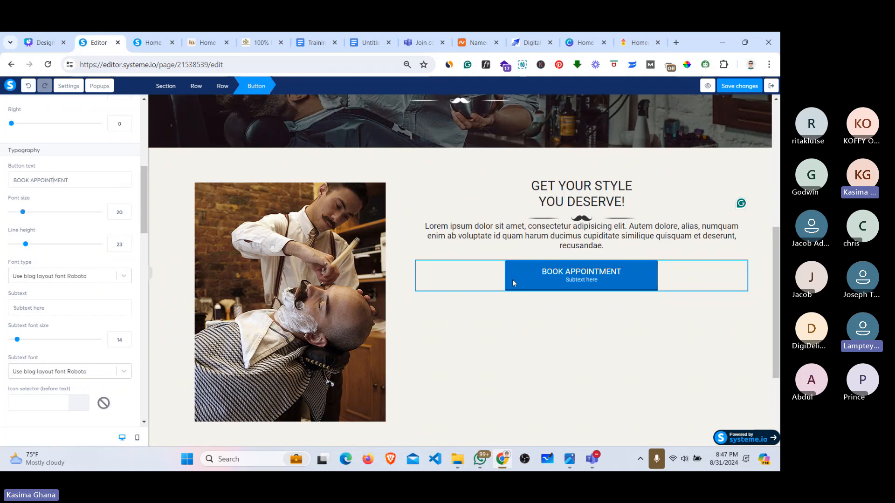
{"action": "triple_click", "coordinate": [38, 307]}
{"action": "key", "text": "BackSpace"}
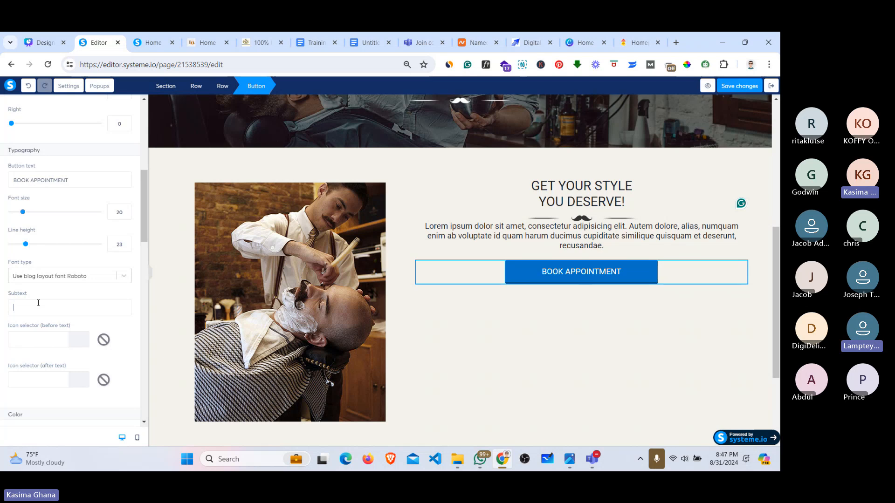
Step: Set the button font to Google Fonts Oswald
{"action": "left_click", "coordinate": [51, 275]}
{"action": "left_click", "coordinate": [33, 322]}
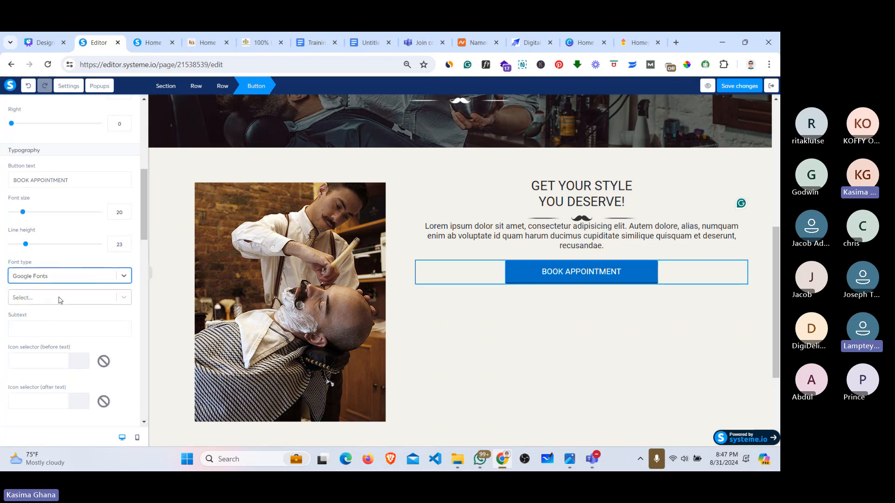
{"action": "left_click", "coordinate": [60, 300]}
{"action": "left_click", "coordinate": [24, 400]}
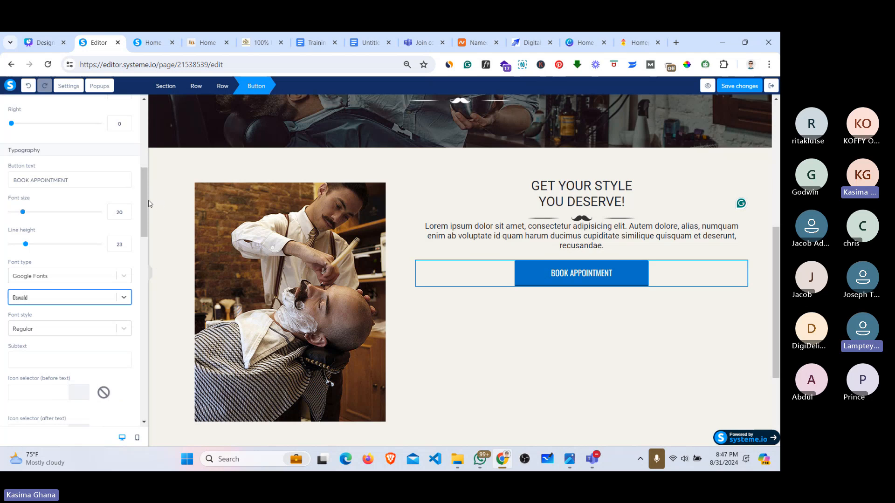
{"action": "scroll", "coordinate": [93, 233], "scroll_direction": "down", "scroll_amount": 5}
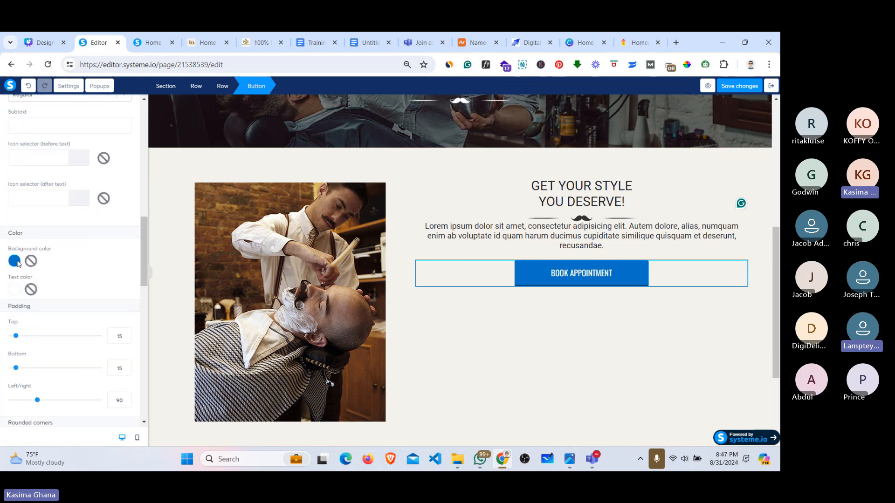
Step: Give the BOOK APPOINTMENT button the saved gold background colour
{"action": "left_click", "coordinate": [205, 42]}
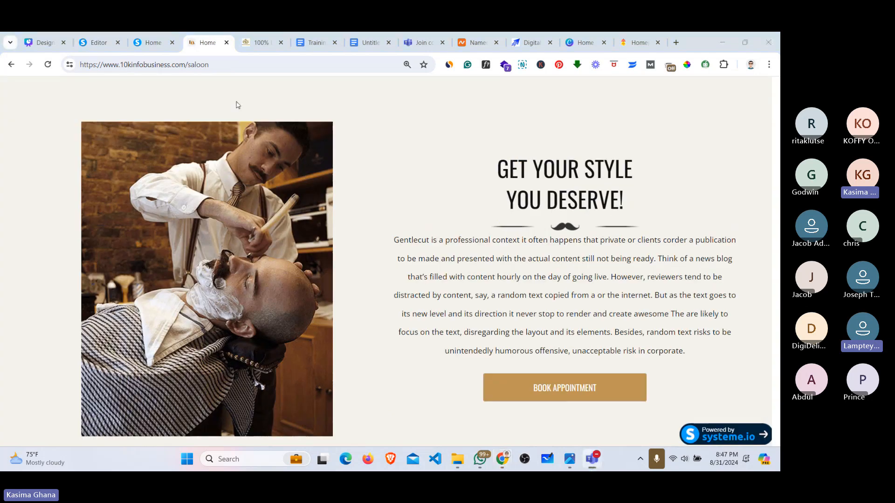
{"action": "left_click", "coordinate": [108, 39]}
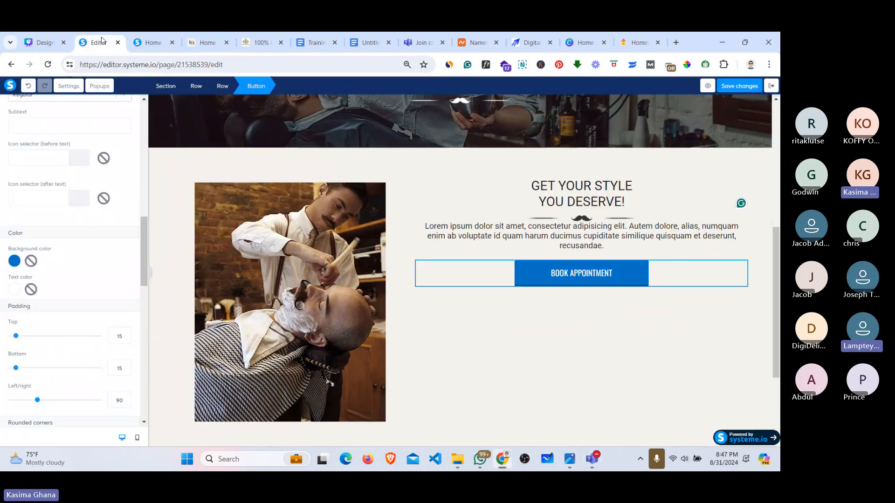
{"action": "left_click", "coordinate": [16, 261]}
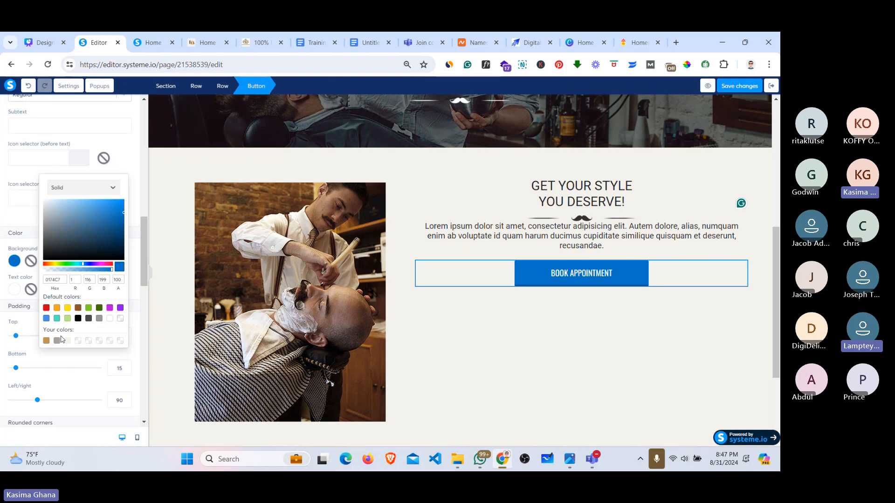
{"action": "left_click", "coordinate": [47, 341]}
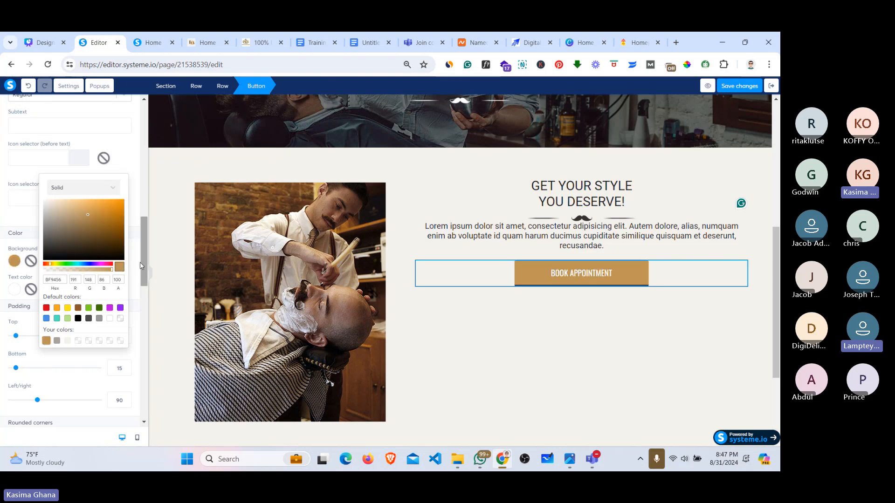
{"action": "left_click_drag", "start_coordinate": [141, 262], "coordinate": [137, 339]}
{"action": "left_click", "coordinate": [573, 308]}
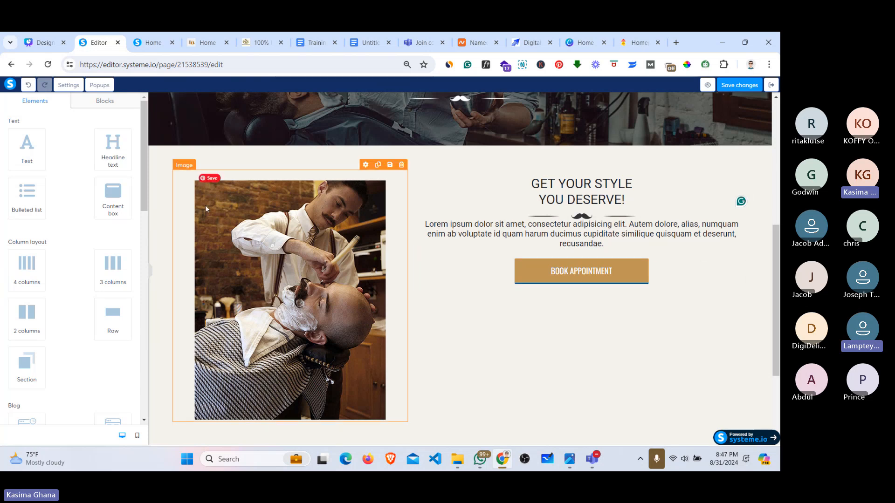
Step: Set the button's border style to None and save the page
{"action": "left_click", "coordinate": [608, 270]}
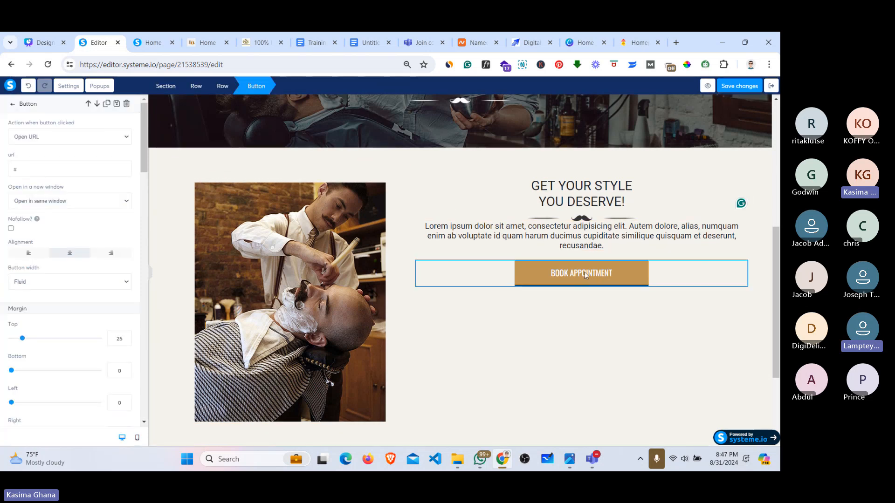
{"action": "left_click_drag", "start_coordinate": [146, 172], "coordinate": [134, 329]}
{"action": "scroll", "coordinate": [137, 281], "scroll_direction": "down", "scroll_amount": 3}
{"action": "scroll", "coordinate": [142, 317], "scroll_direction": "down", "scroll_amount": 1}
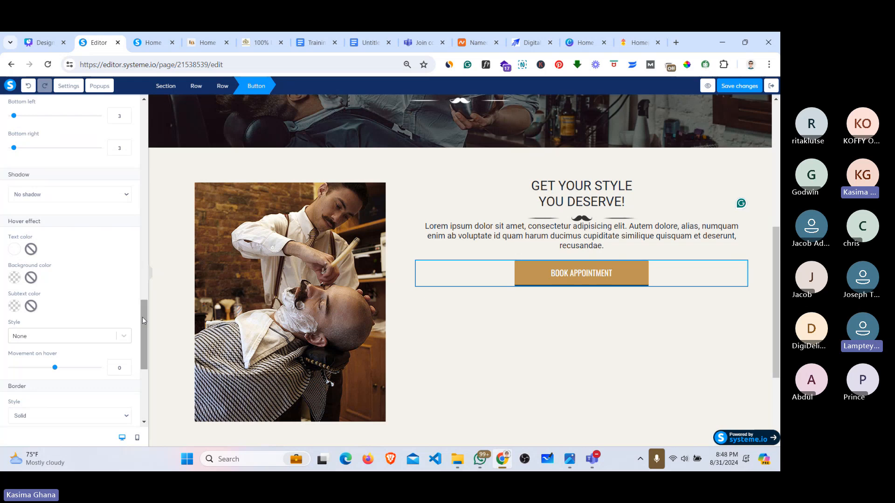
{"action": "scroll", "coordinate": [142, 317], "scroll_direction": "down", "scroll_amount": 4}
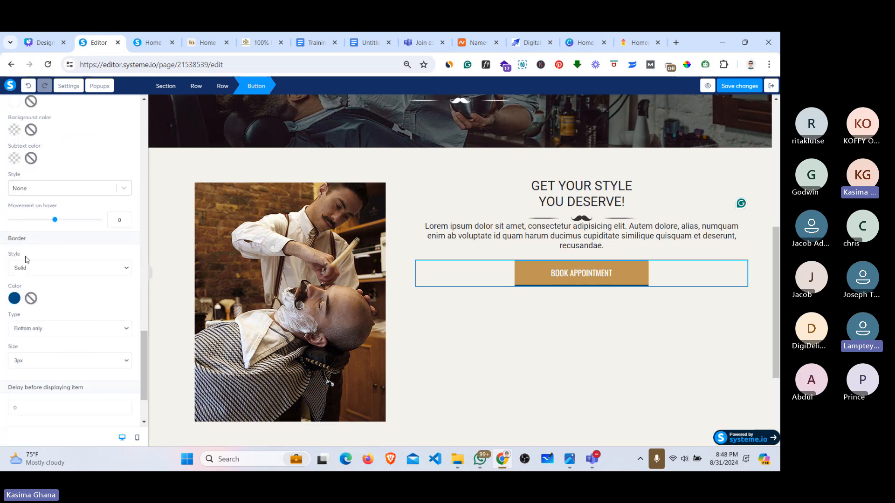
{"action": "left_click", "coordinate": [27, 267]}
{"action": "left_click", "coordinate": [25, 279]}
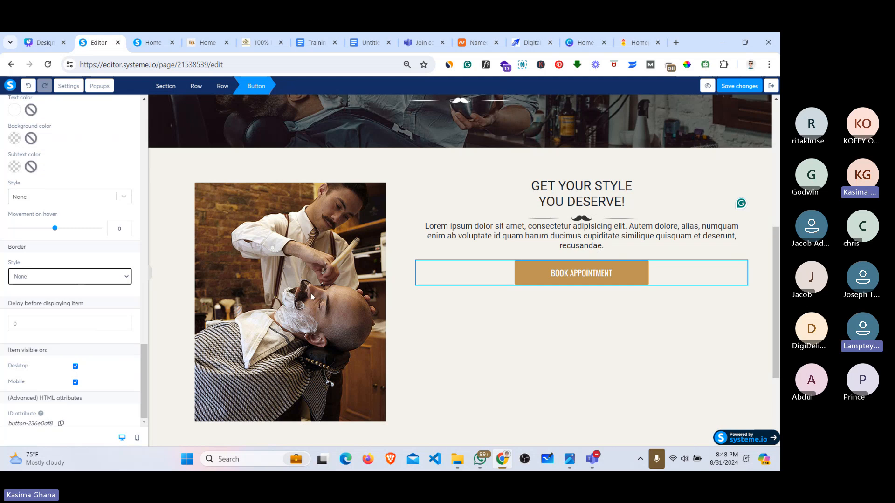
{"action": "left_click", "coordinate": [601, 298]}
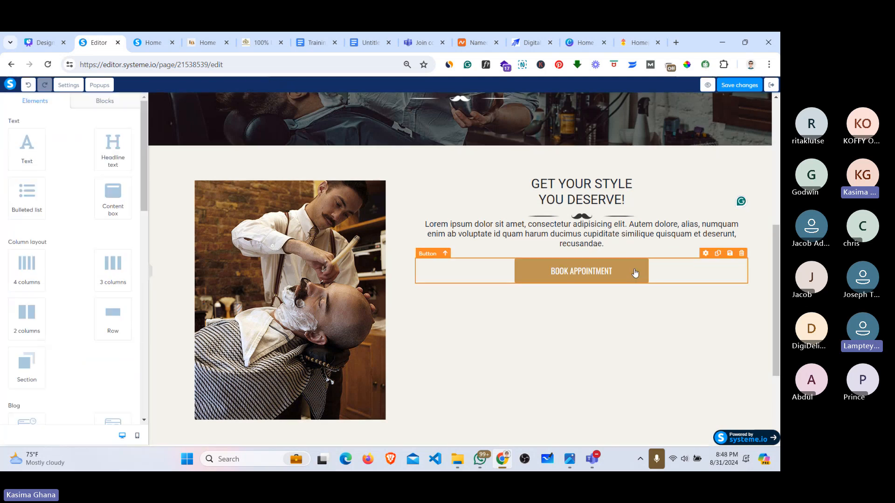
{"action": "left_click", "coordinate": [740, 85]}
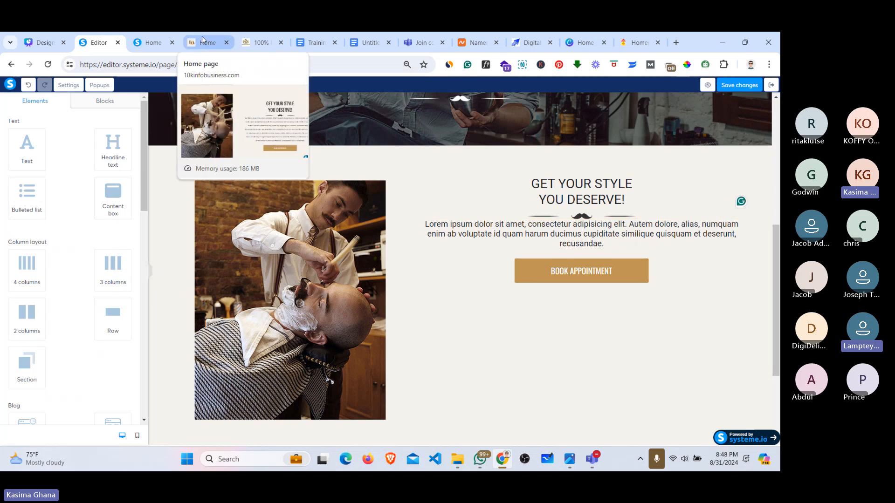
Step: Copy the reference page's Gentlecut paragraph and paste it over the lorem ipsum text
{"action": "left_click", "coordinate": [207, 42]}
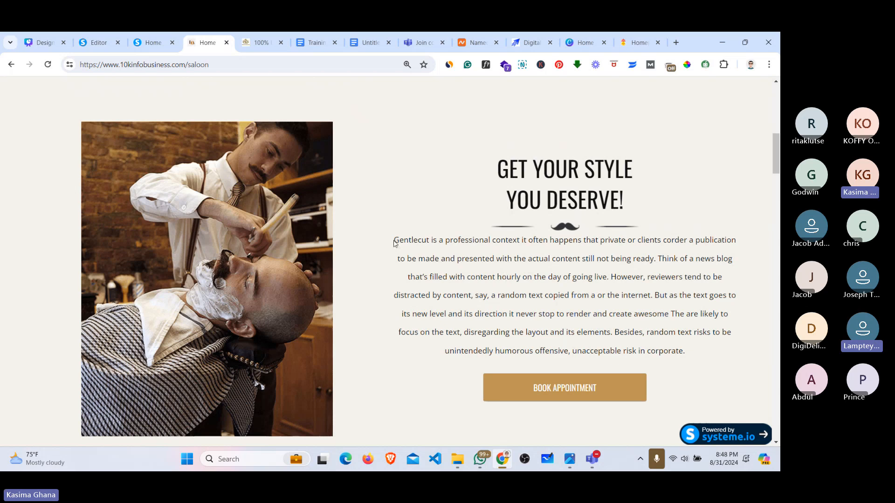
{"action": "left_click_drag", "start_coordinate": [393, 243], "coordinate": [685, 355]}
{"action": "key", "text": "ctrl+c"}
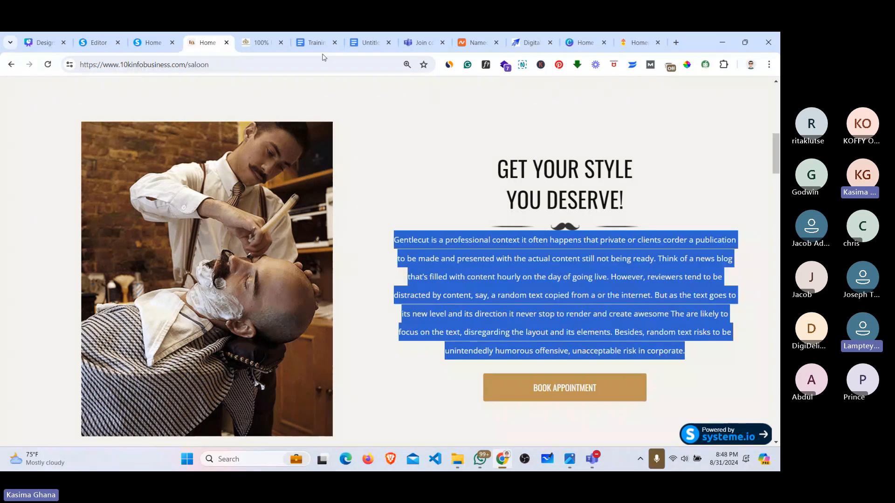
{"action": "left_click", "coordinate": [91, 39]}
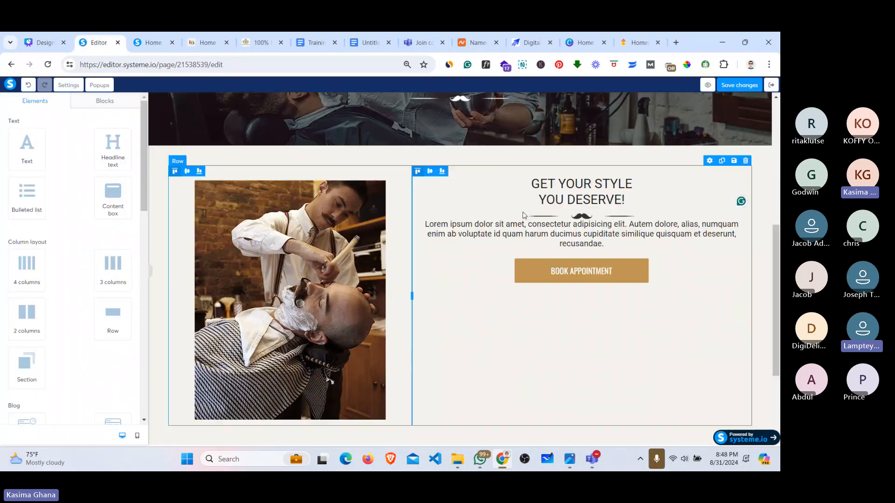
{"action": "triple_click", "coordinate": [551, 241]}
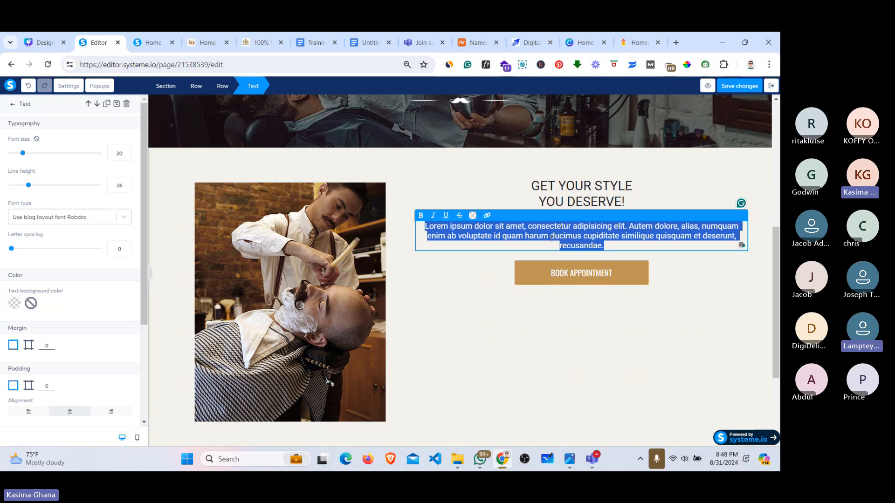
{"action": "key", "text": "ctrl+v"}
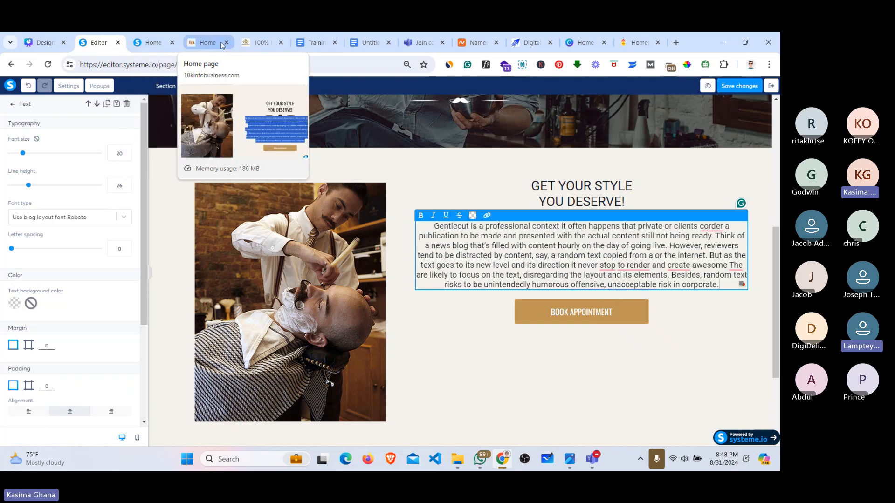
{"action": "left_click", "coordinate": [207, 44]}
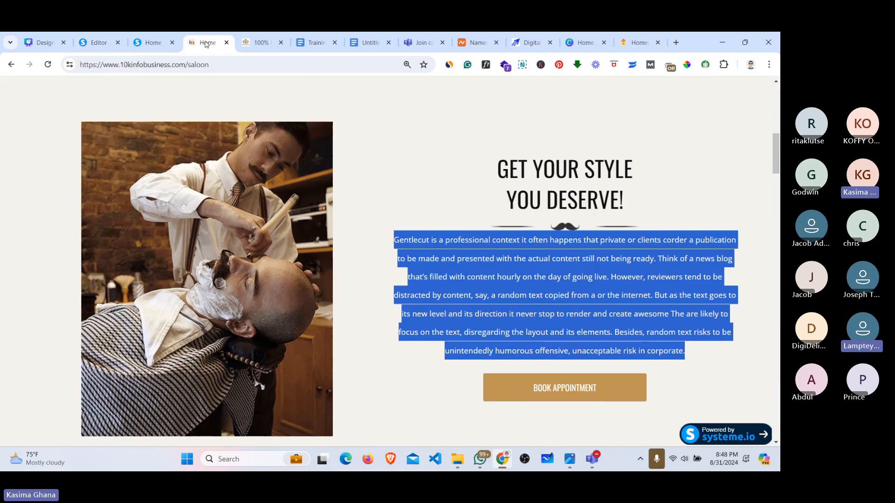
{"action": "left_click", "coordinate": [642, 244]}
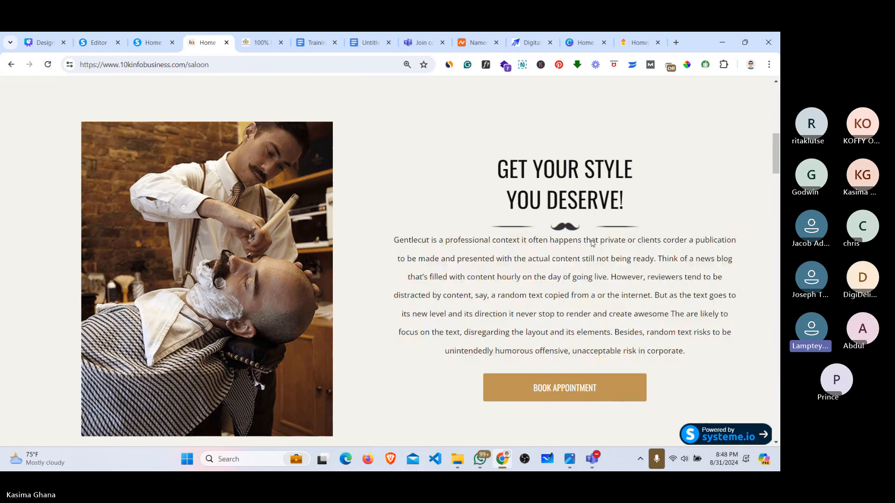
{"action": "left_click", "coordinate": [101, 38]}
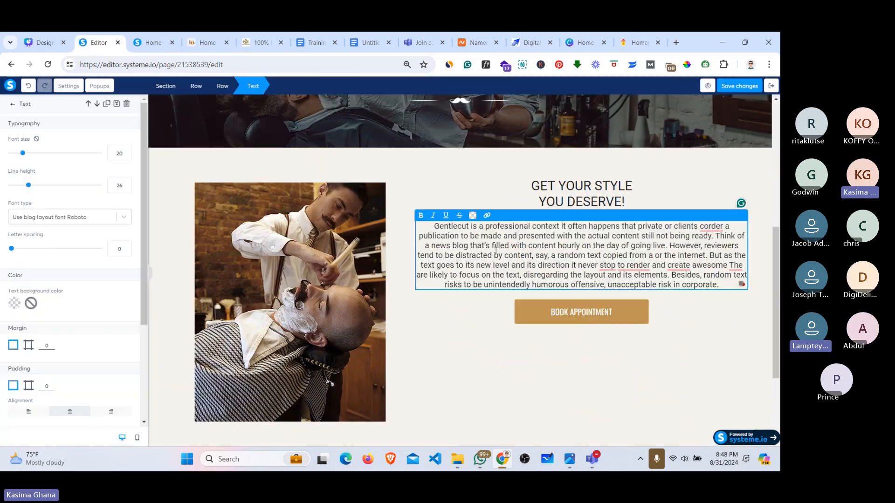
{"action": "left_click", "coordinate": [153, 41]}
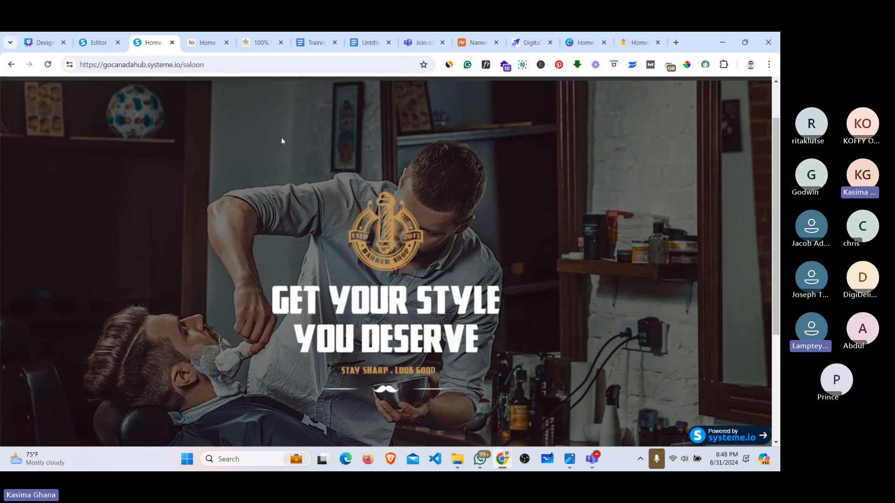
Step: Use WhatFont on the reference saloon page to read the paragraph font: Open Sans 400, 14px, 33px line-height
{"action": "left_click", "coordinate": [206, 37]}
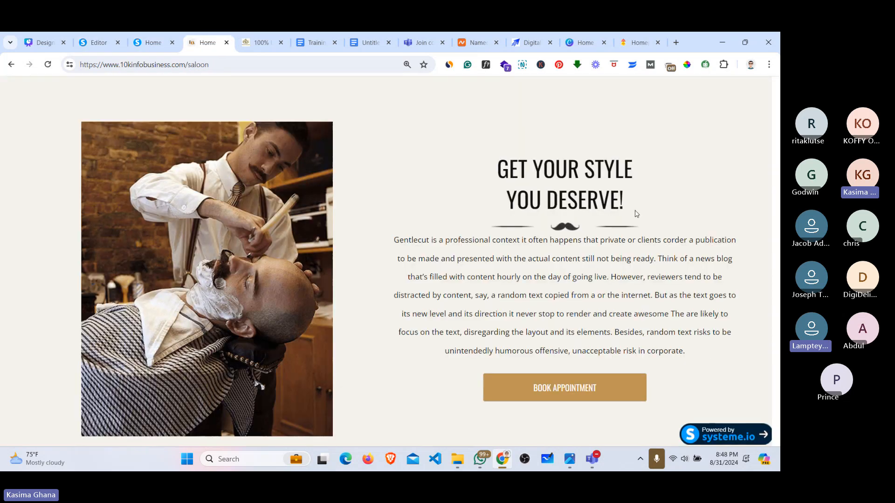
{"action": "left_click", "coordinate": [485, 66]}
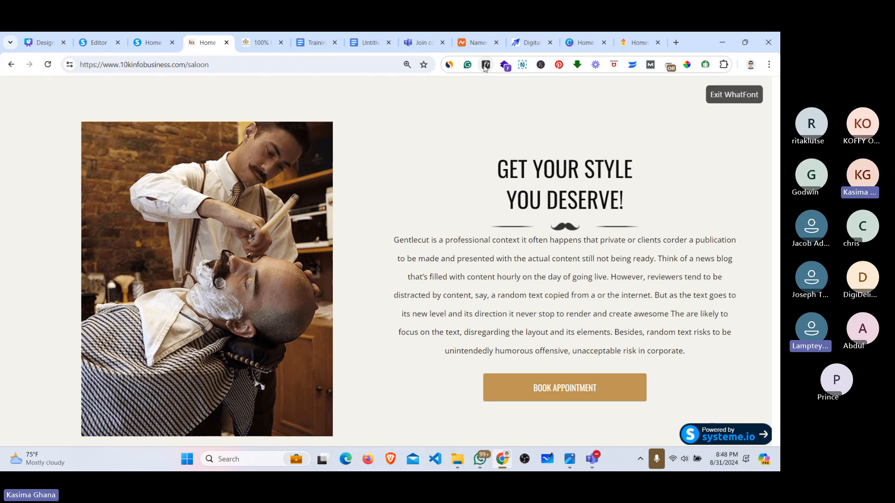
{"action": "left_click", "coordinate": [494, 242]}
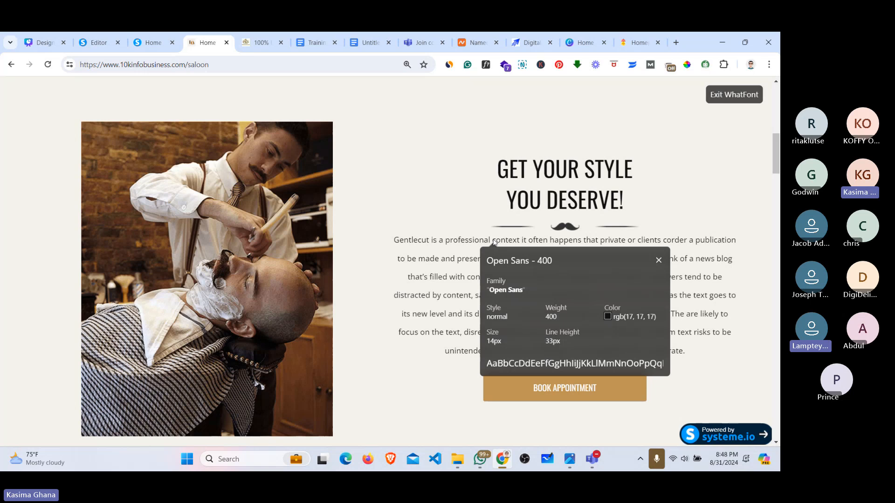
Step: Switch the Gentlecut paragraph font to Open Sans from Google Fonts
{"action": "left_click", "coordinate": [99, 35]}
{"action": "left_click", "coordinate": [49, 218]}
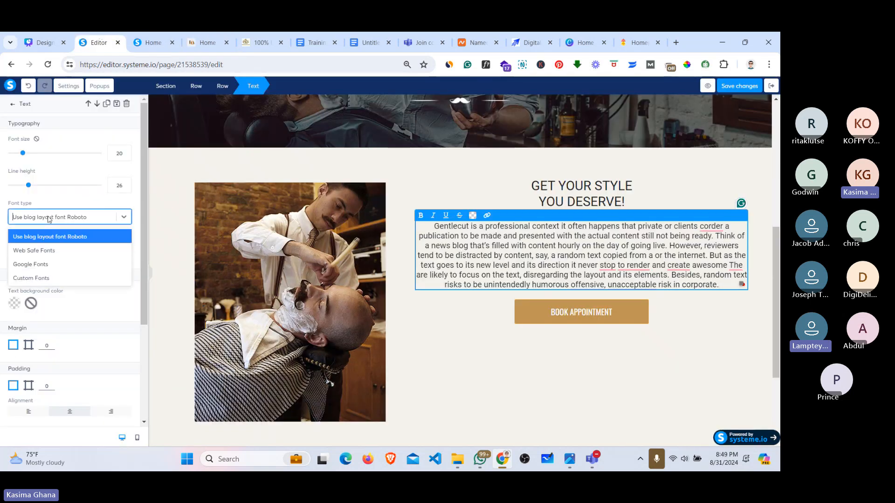
{"action": "left_click", "coordinate": [31, 265]}
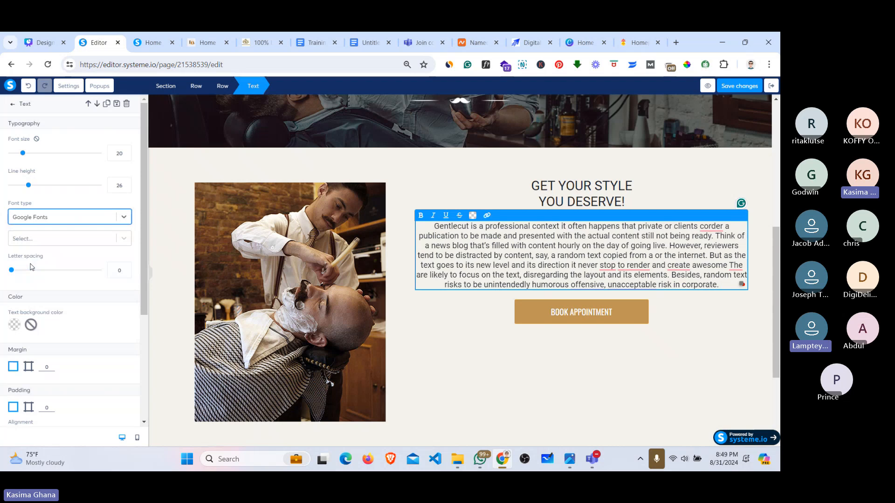
{"action": "left_click", "coordinate": [65, 236]}
{"action": "left_click", "coordinate": [43, 271]}
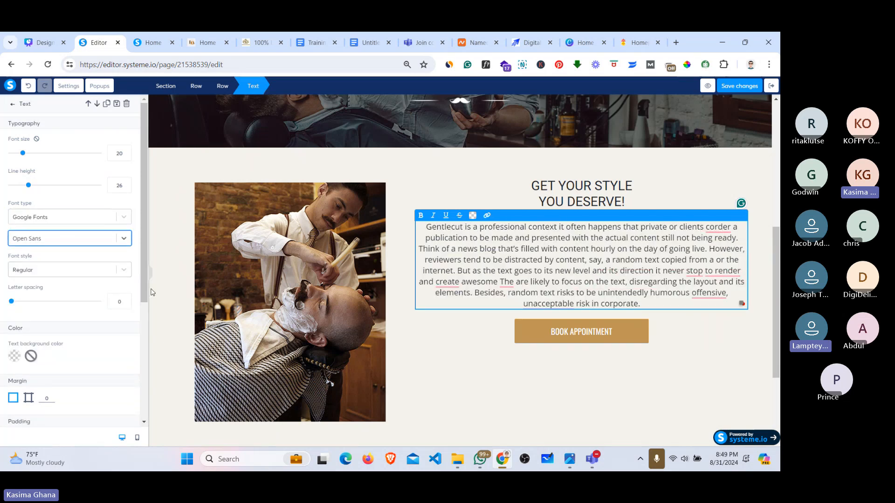
Step: Lower the paragraph font size to 14 and start increasing its line height
{"action": "left_click", "coordinate": [126, 159]}
{"action": "left_click", "coordinate": [126, 159]}
{"action": "left_click", "coordinate": [126, 159]}
{"action": "left_click", "coordinate": [126, 159]}
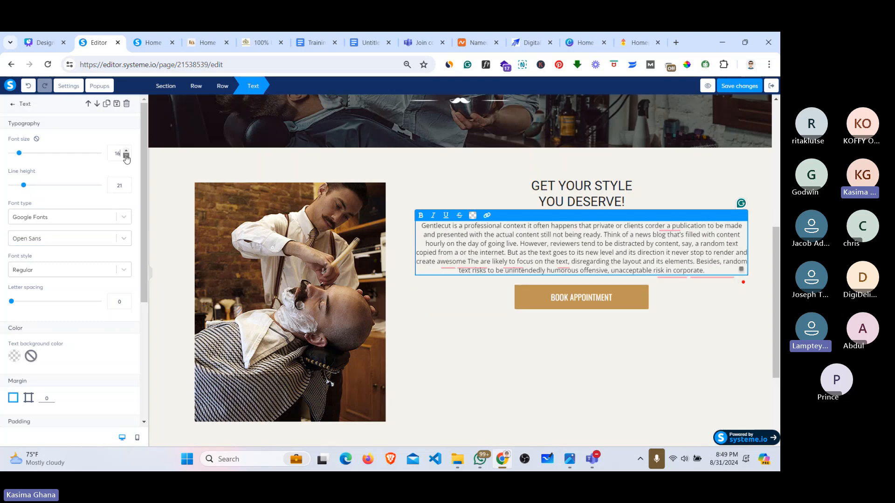
{"action": "left_click", "coordinate": [126, 159]}
{"action": "left_click", "coordinate": [126, 159]}
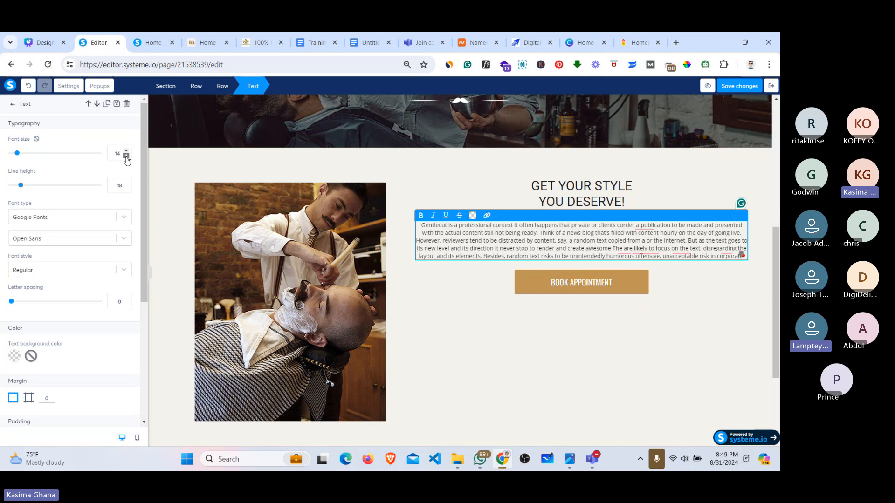
{"action": "left_click", "coordinate": [125, 184]}
{"action": "left_click", "coordinate": [126, 184]}
{"action": "left_click", "coordinate": [125, 183]}
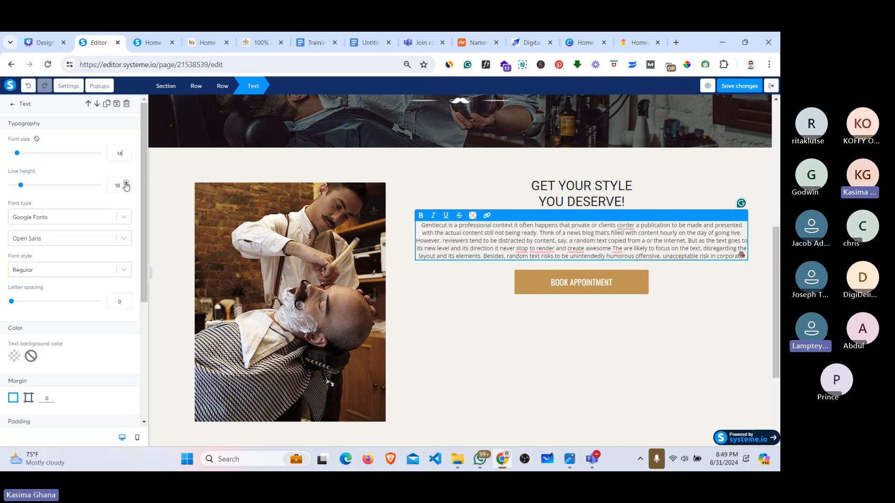
{"action": "left_click", "coordinate": [126, 183]}
{"action": "left_click", "coordinate": [126, 184]}
{"action": "left_click", "coordinate": [126, 184]}
{"action": "left_click", "coordinate": [126, 184]}
{"action": "left_click", "coordinate": [126, 184]}
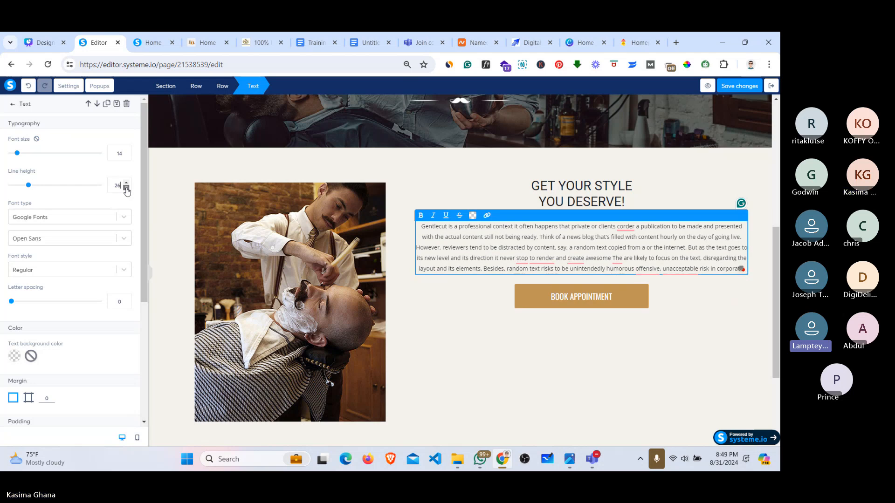
Step: Recheck the reference, set the paragraph line height to 33, and save the page
{"action": "left_click", "coordinate": [211, 41]}
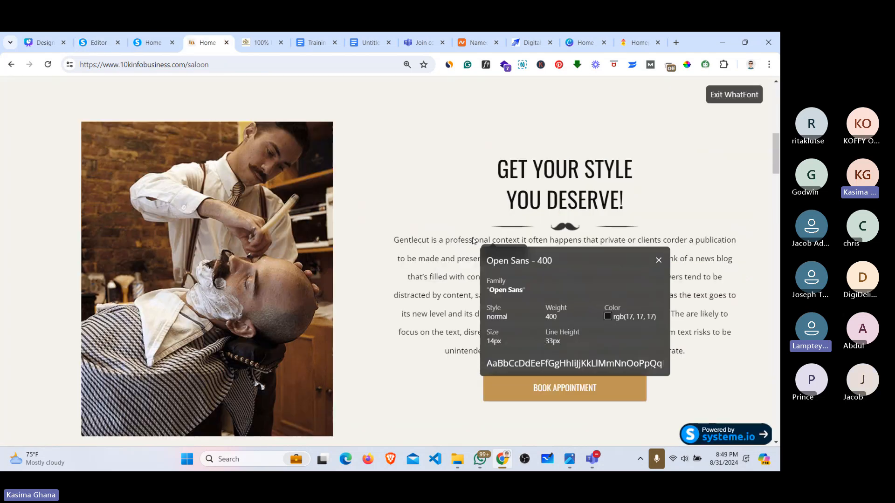
{"action": "left_click", "coordinate": [108, 38]}
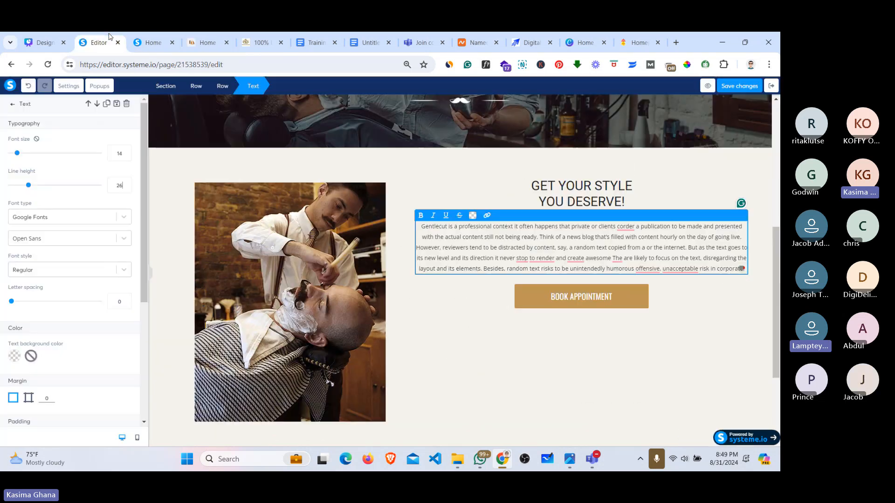
{"action": "left_click", "coordinate": [126, 184]}
{"action": "left_click", "coordinate": [127, 183]}
{"action": "left_click", "coordinate": [126, 184]}
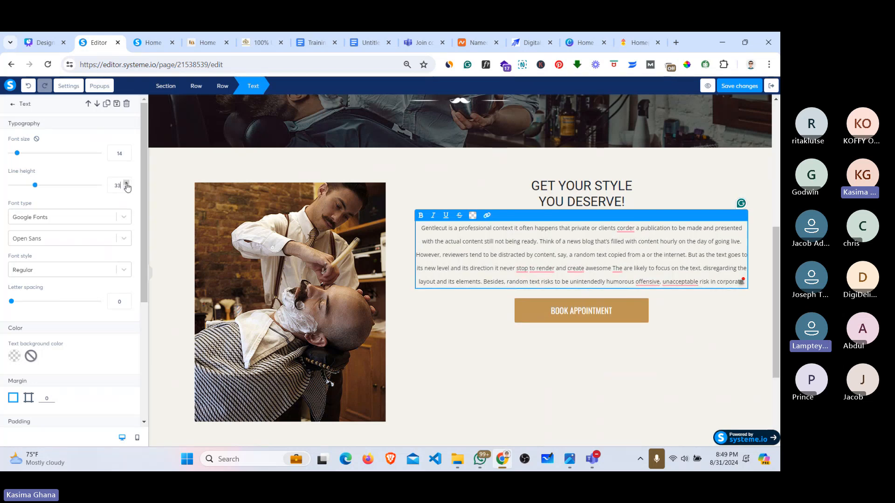
{"action": "left_click", "coordinate": [126, 183]}
{"action": "left_click", "coordinate": [126, 188]}
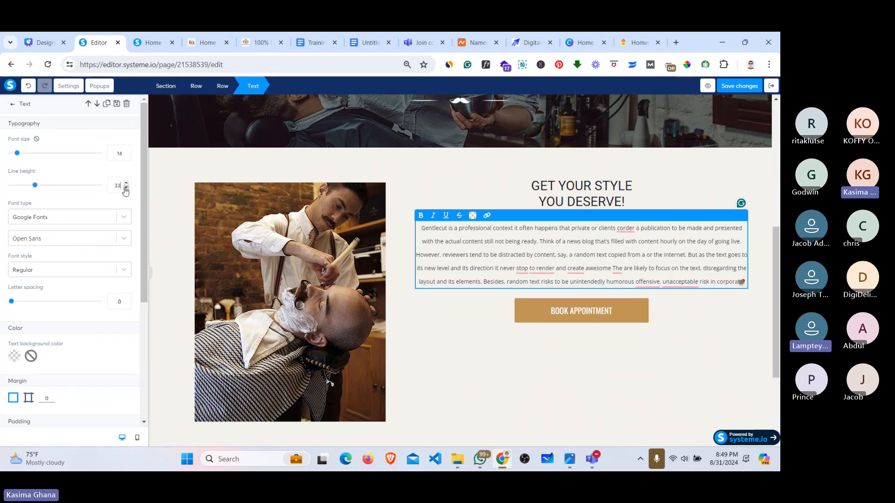
{"action": "left_click", "coordinate": [743, 86]}
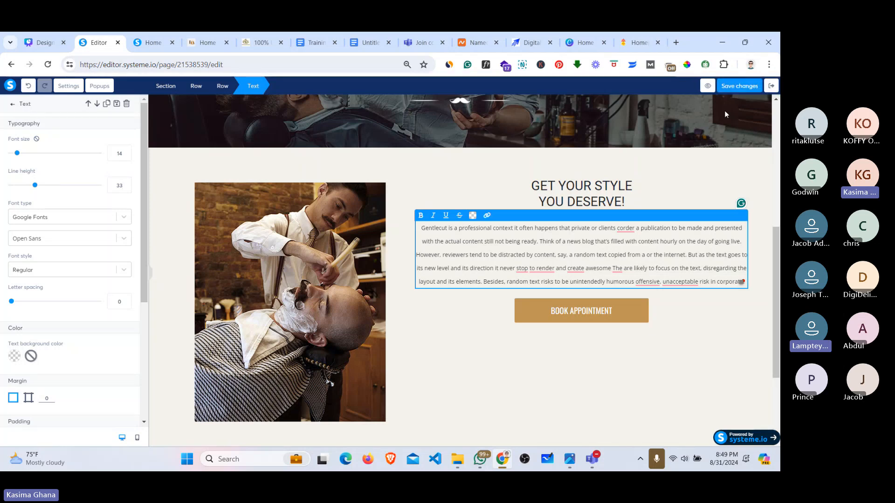
{"action": "left_click", "coordinate": [738, 86]}
{"action": "left_click_drag", "start_coordinate": [776, 308], "coordinate": [779, 329]}
{"action": "mouse_move", "coordinate": [411, 115]}
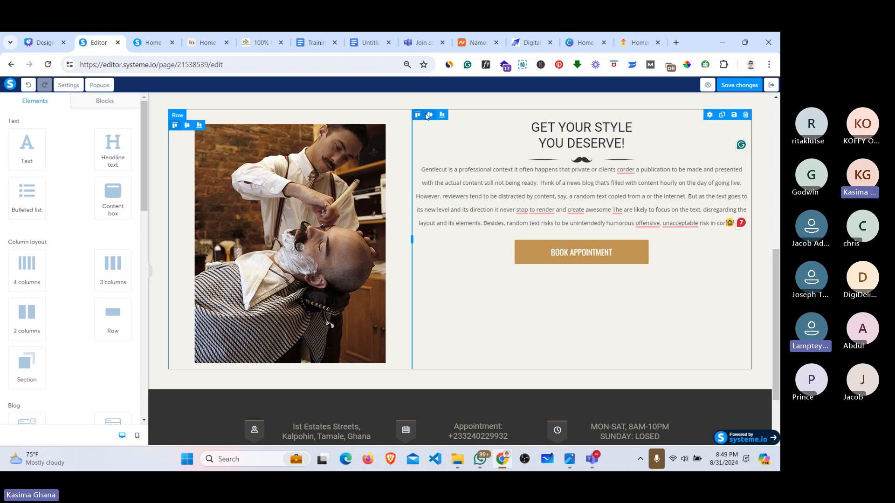
{"action": "left_click", "coordinate": [430, 115]}
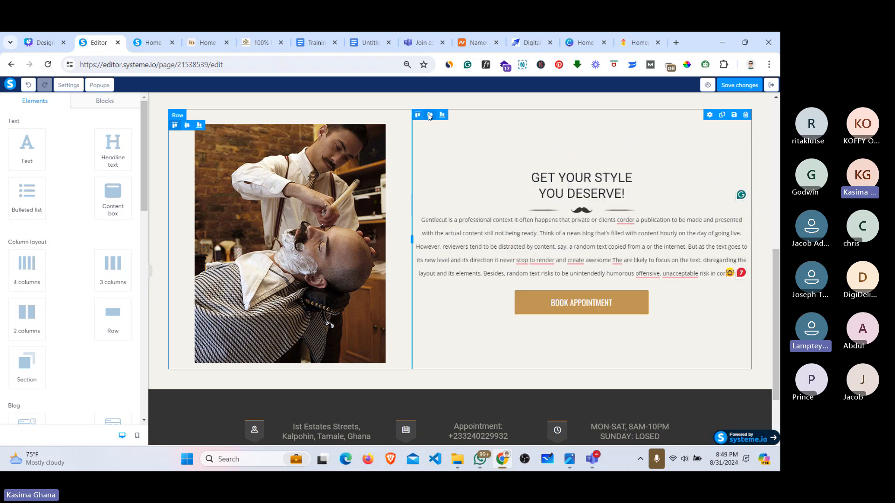
{"action": "left_click", "coordinate": [417, 116]}
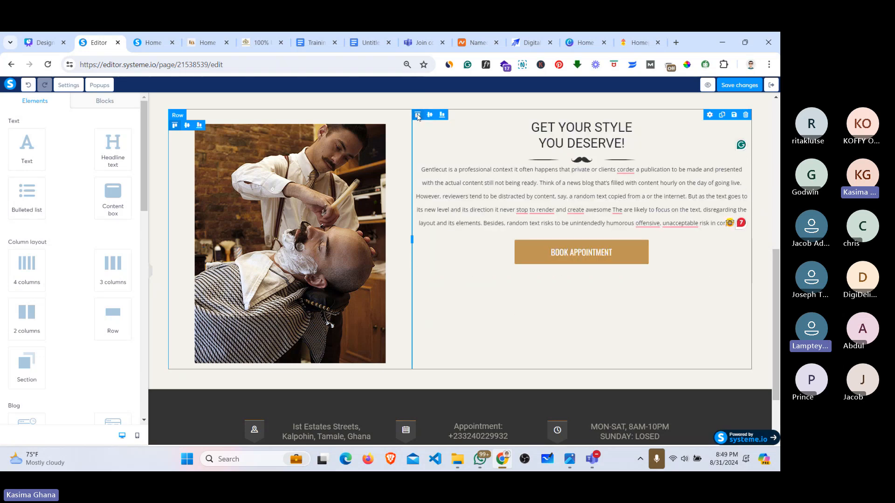
{"action": "left_click", "coordinate": [430, 116]}
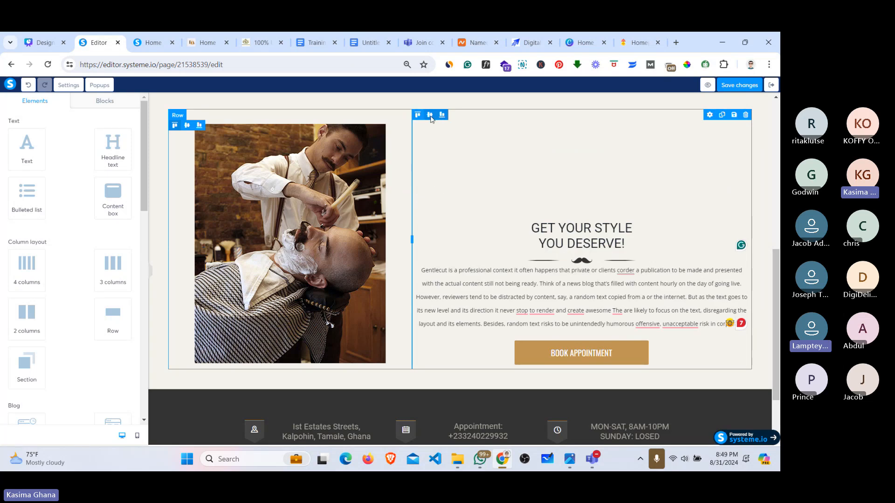
{"action": "left_click", "coordinate": [430, 116]}
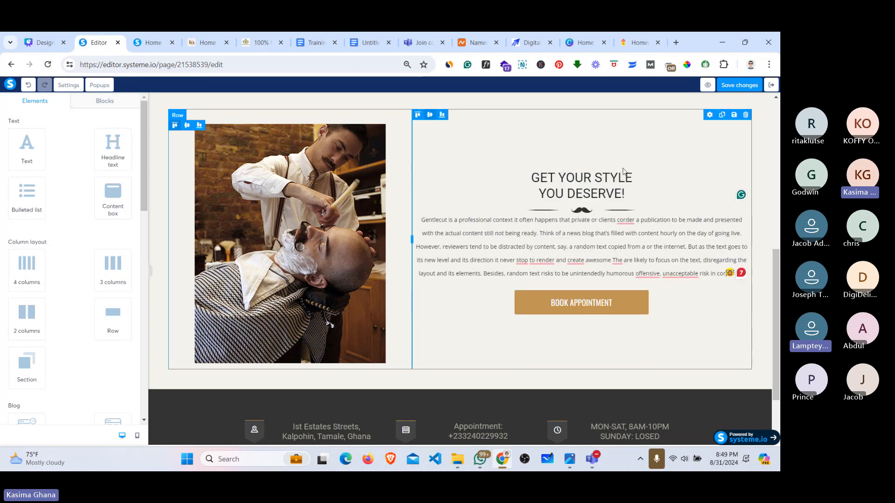
{"action": "left_click", "coordinate": [722, 85]}
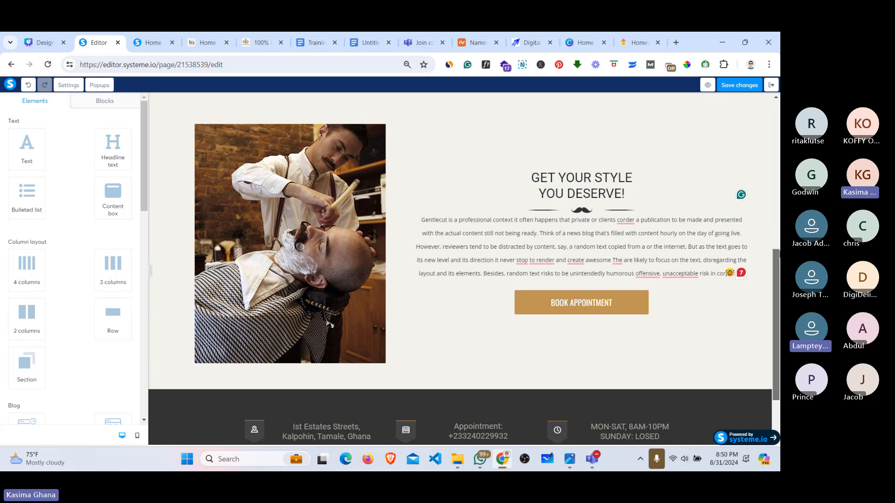
{"action": "left_click_drag", "start_coordinate": [778, 254], "coordinate": [776, 124]}
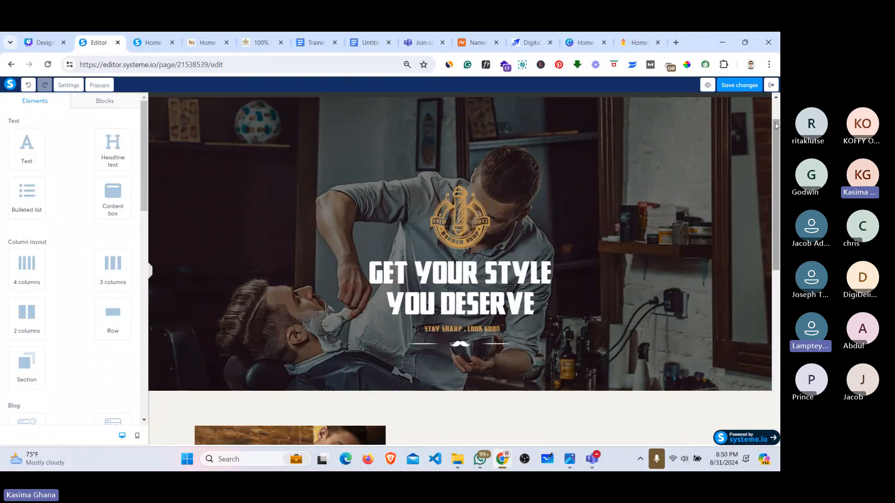
{"action": "left_click_drag", "start_coordinate": [777, 164], "coordinate": [776, 293]}
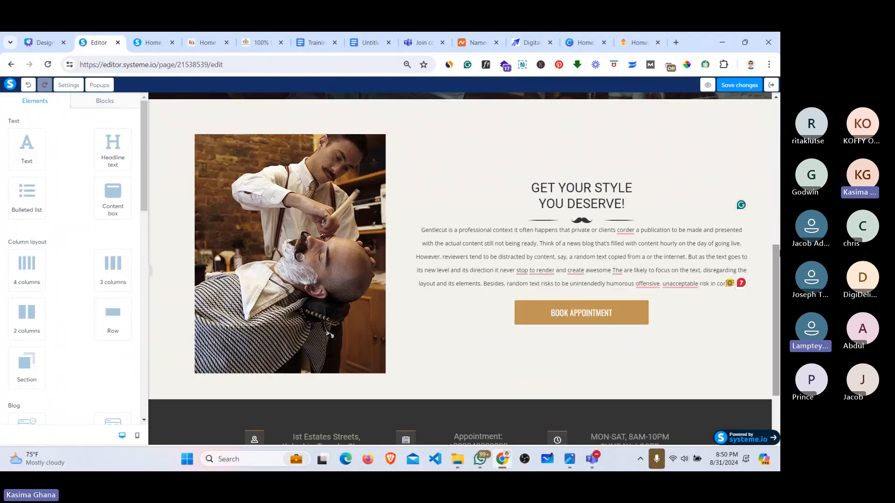
{"action": "left_click", "coordinate": [189, 35]}
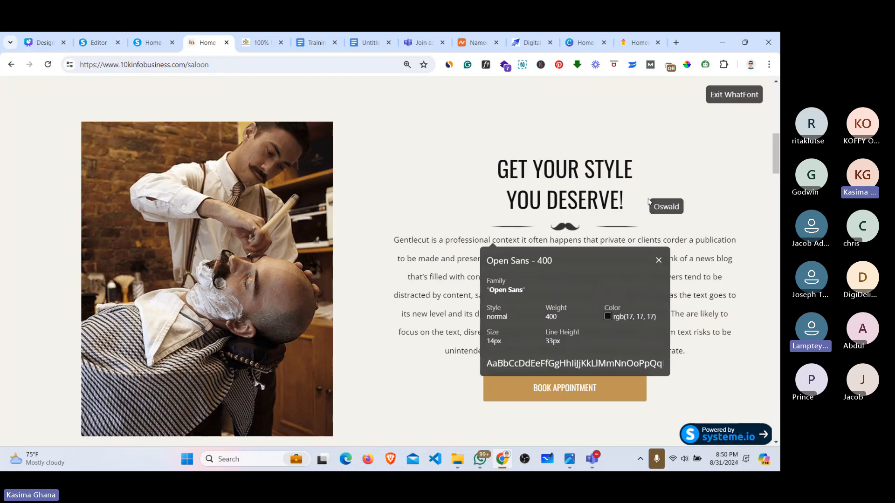
{"action": "left_click", "coordinate": [655, 260]}
{"action": "scroll", "coordinate": [775, 205], "scroll_direction": "down", "scroll_amount": 8}
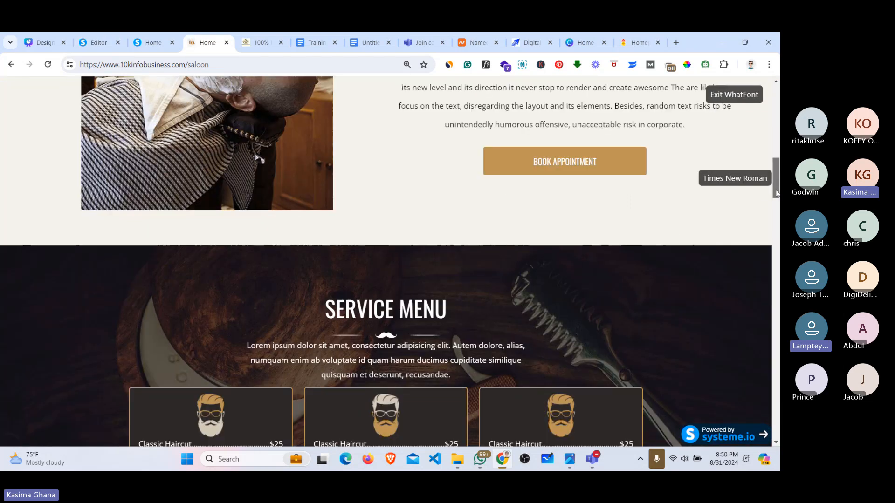
{"action": "scroll", "coordinate": [775, 210], "scroll_direction": "down", "scroll_amount": 1}
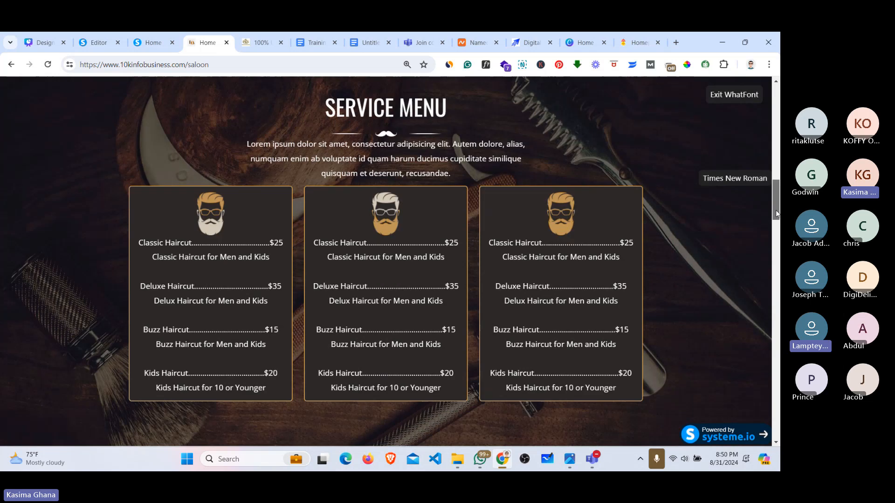
{"action": "scroll", "coordinate": [775, 209], "scroll_direction": "up", "scroll_amount": 2}
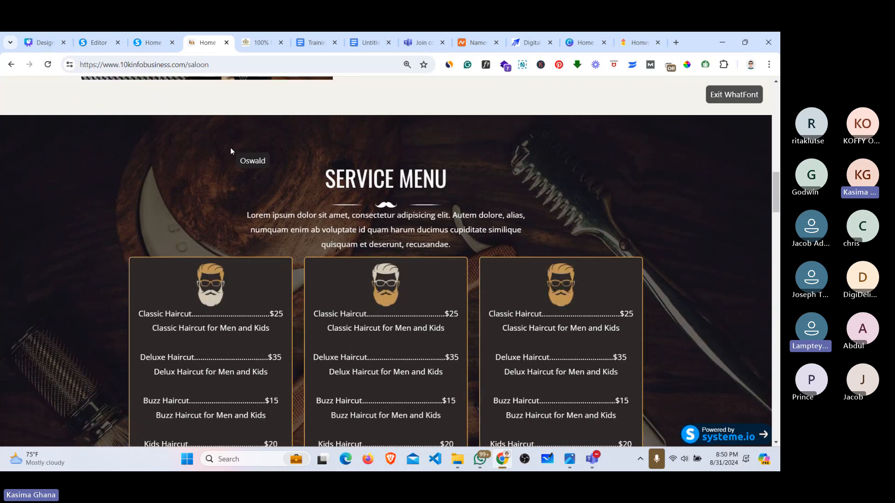
{"action": "left_click", "coordinate": [98, 44]}
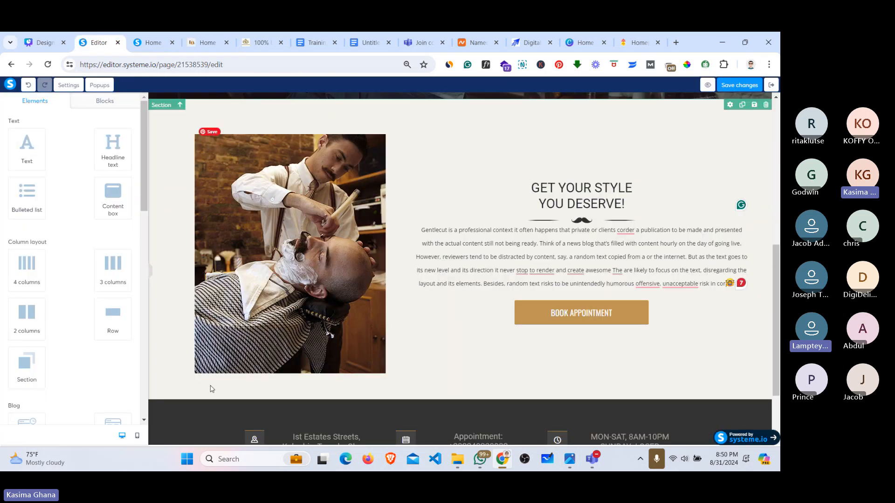
{"action": "scroll", "coordinate": [140, 205], "scroll_direction": "down", "scroll_amount": 5}
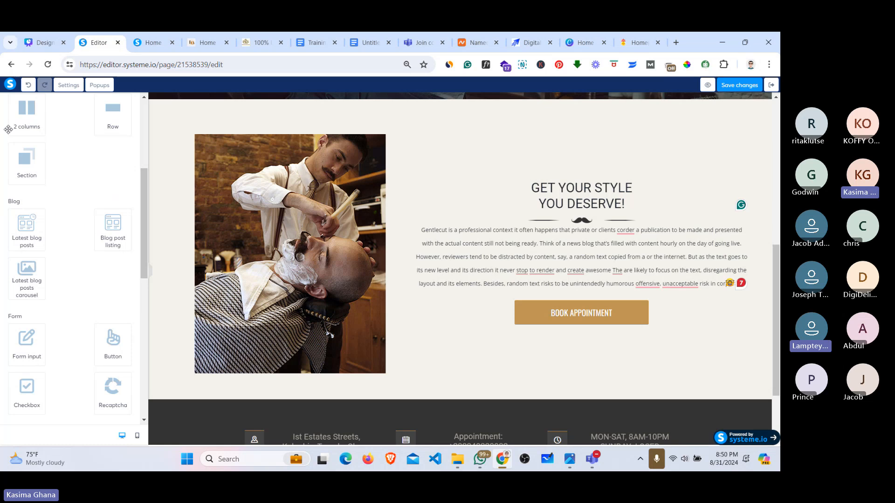
Step: Drop an empty section above the footer, select it, and view the reference Service Menu section
{"action": "left_click_drag", "start_coordinate": [20, 165], "coordinate": [402, 221]}
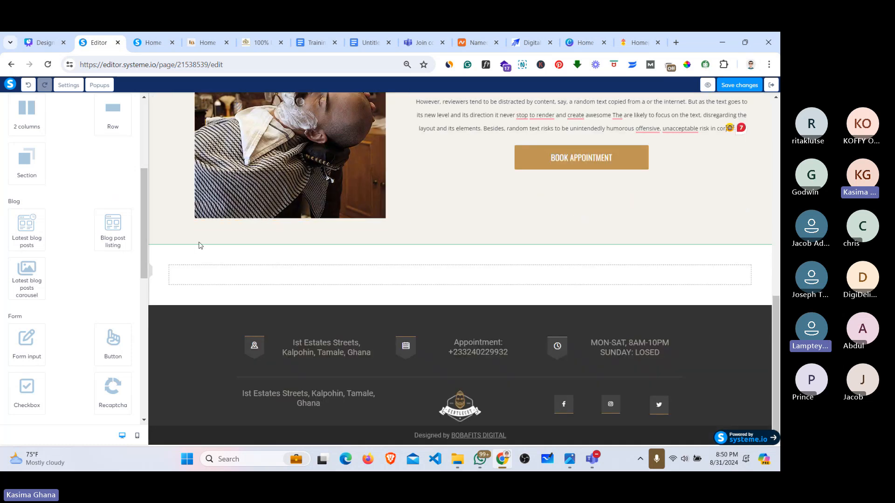
{"action": "left_click", "coordinate": [163, 246]}
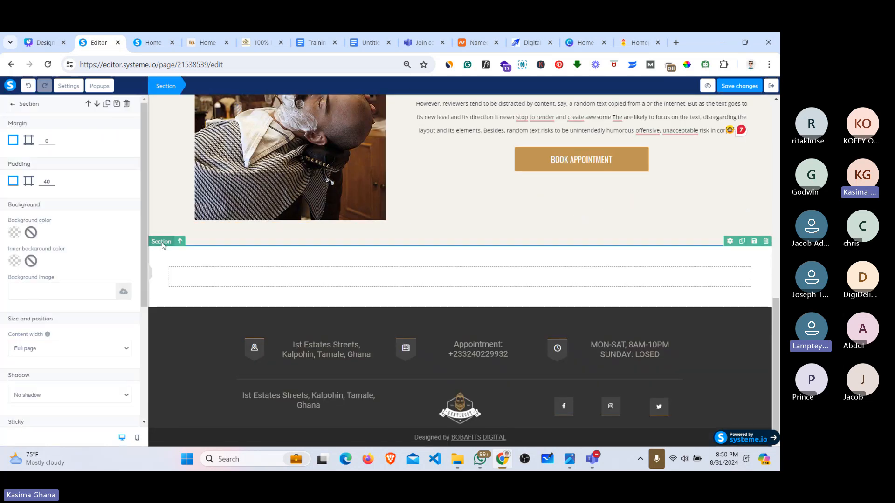
{"action": "left_click", "coordinate": [144, 39]}
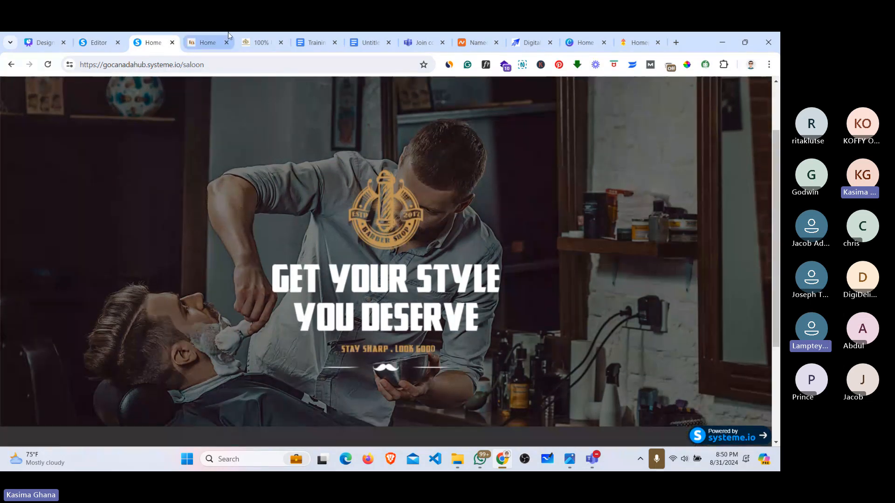
{"action": "left_click", "coordinate": [201, 42]}
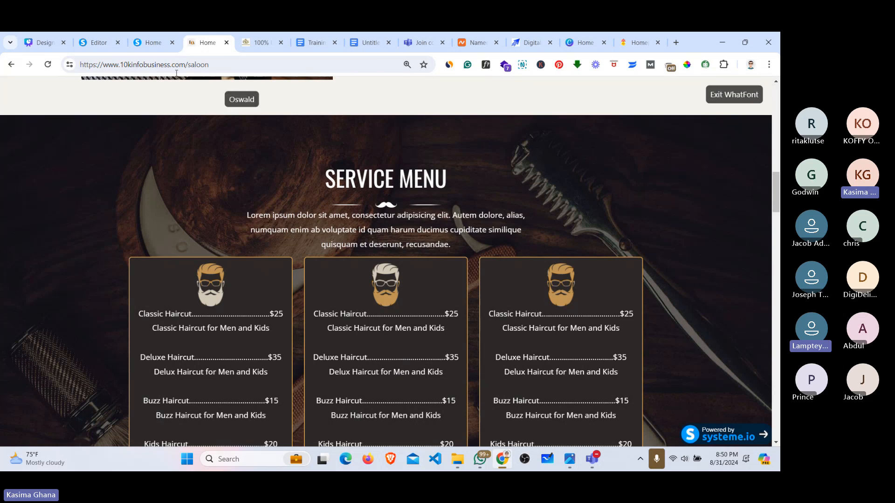
{"action": "left_click", "coordinate": [110, 40]}
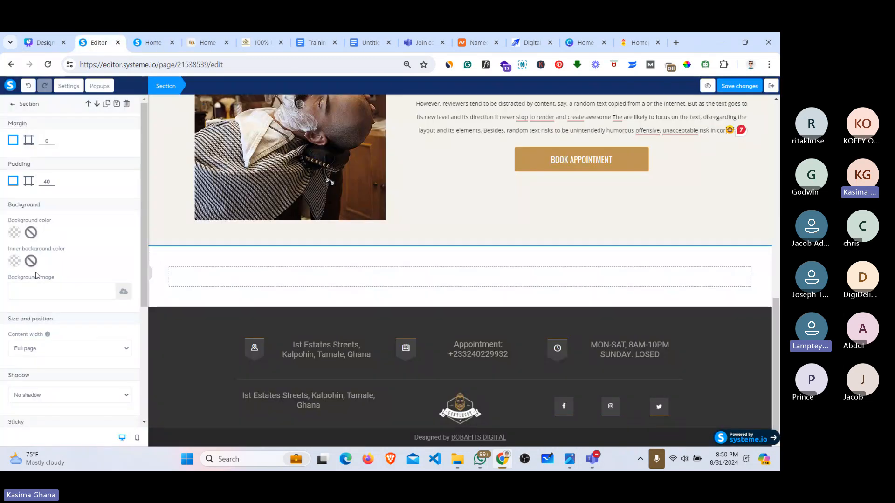
Step: Upload Global-Background-1.jpg from img > BANNER IMG and insert it as the section's background image
{"action": "left_click", "coordinate": [123, 292]}
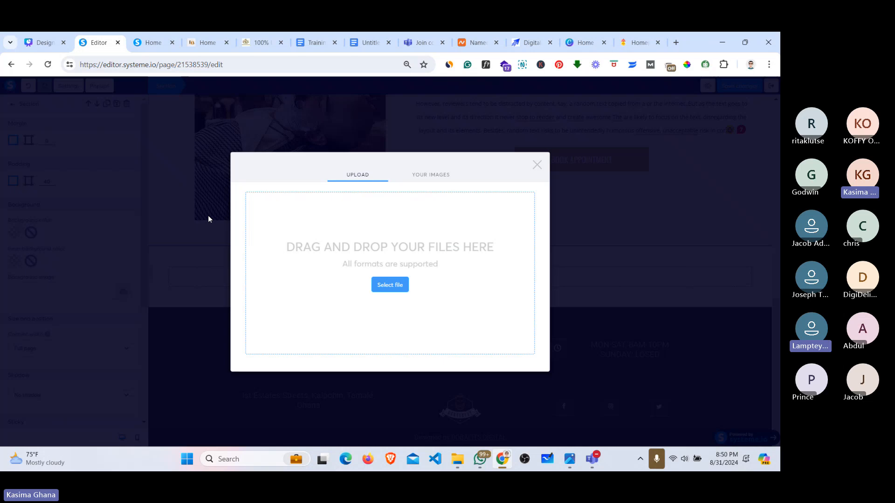
{"action": "left_click", "coordinate": [393, 285]}
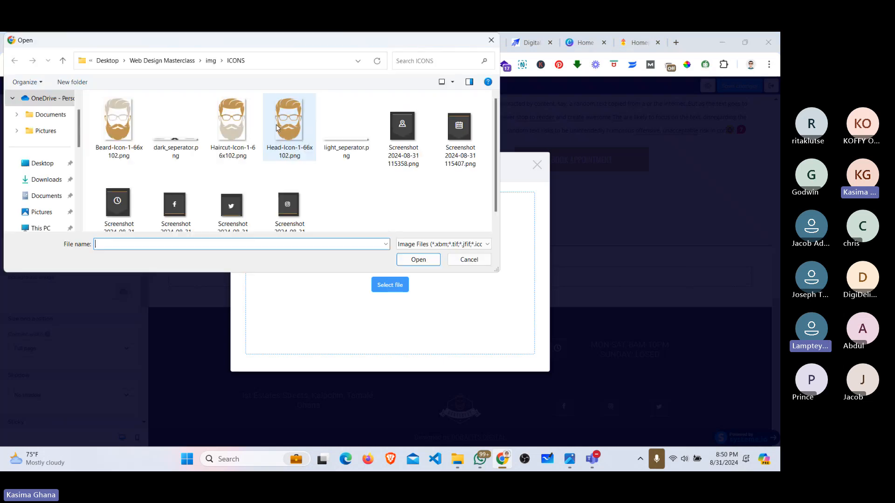
{"action": "left_click", "coordinate": [64, 60]}
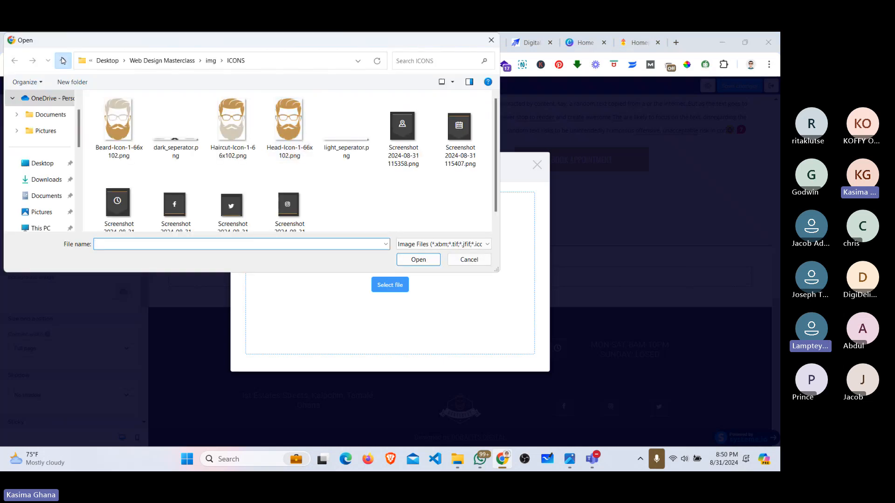
{"action": "double_click", "coordinate": [242, 130]}
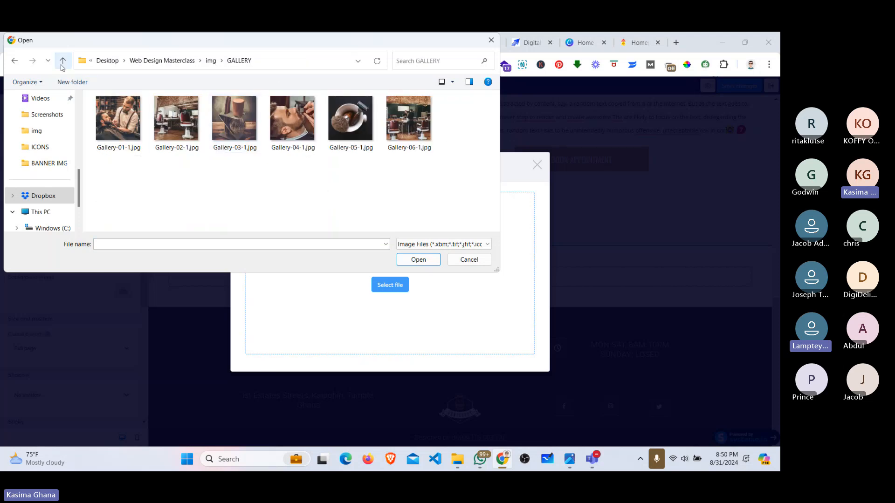
{"action": "left_click", "coordinate": [62, 65]}
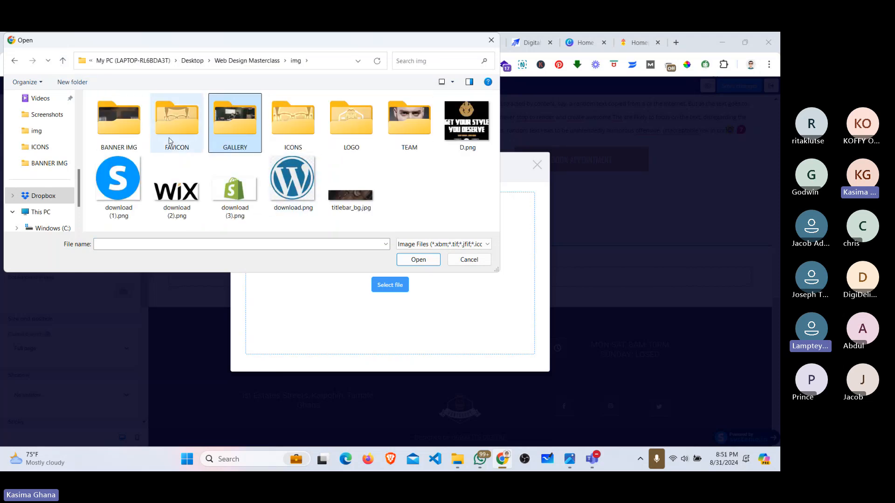
{"action": "double_click", "coordinate": [125, 134]}
{"action": "left_click", "coordinate": [126, 134]}
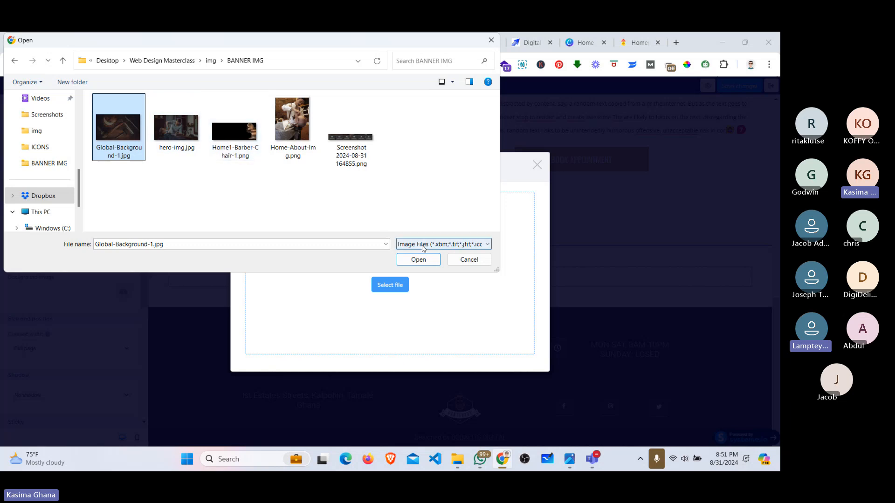
{"action": "left_click", "coordinate": [418, 260]}
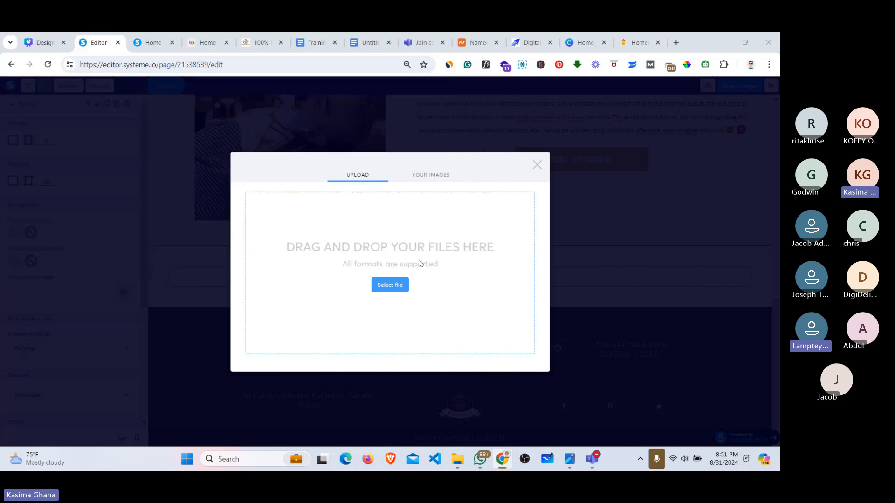
{"action": "left_click", "coordinate": [432, 175]}
{"action": "left_click", "coordinate": [282, 227]}
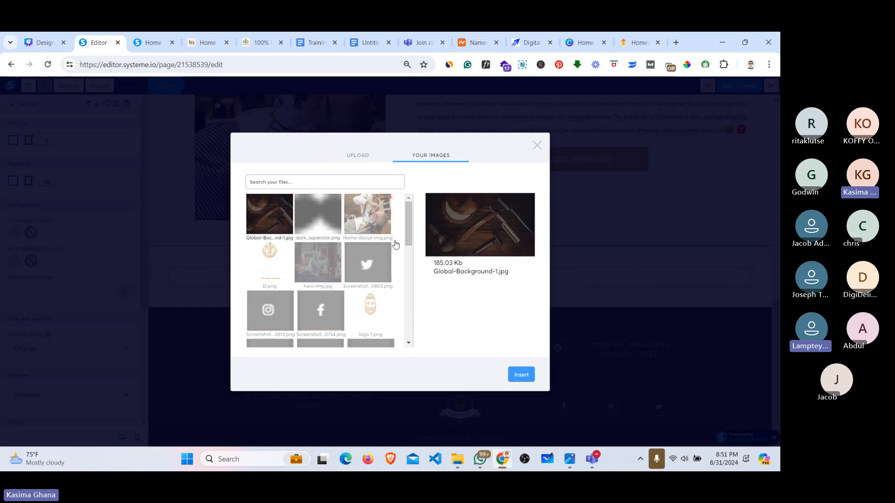
{"action": "left_click", "coordinate": [521, 375]}
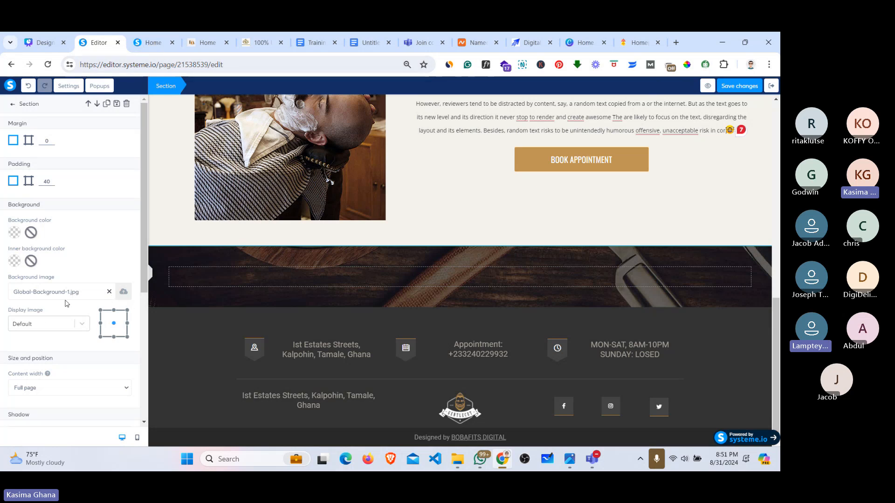
Step: Set the background Display image option to 'Fill 100% width', then view the reference saloon site
{"action": "left_click", "coordinate": [38, 322]}
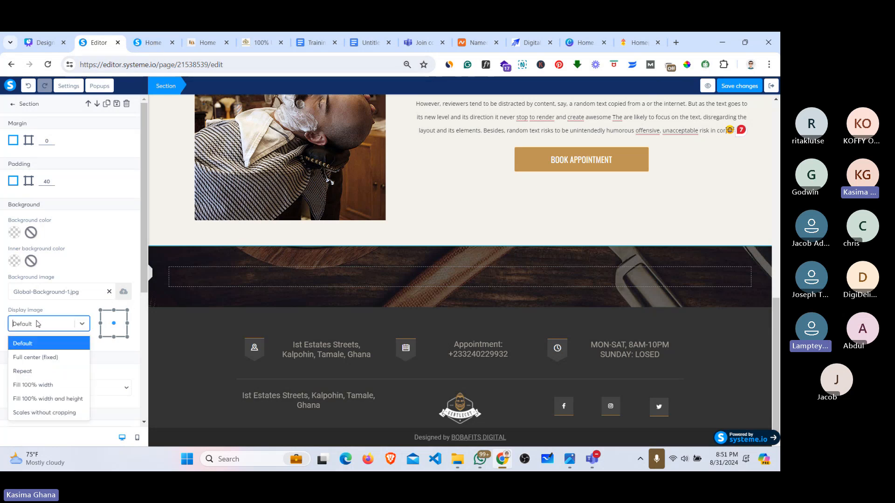
{"action": "left_click", "coordinate": [32, 384]}
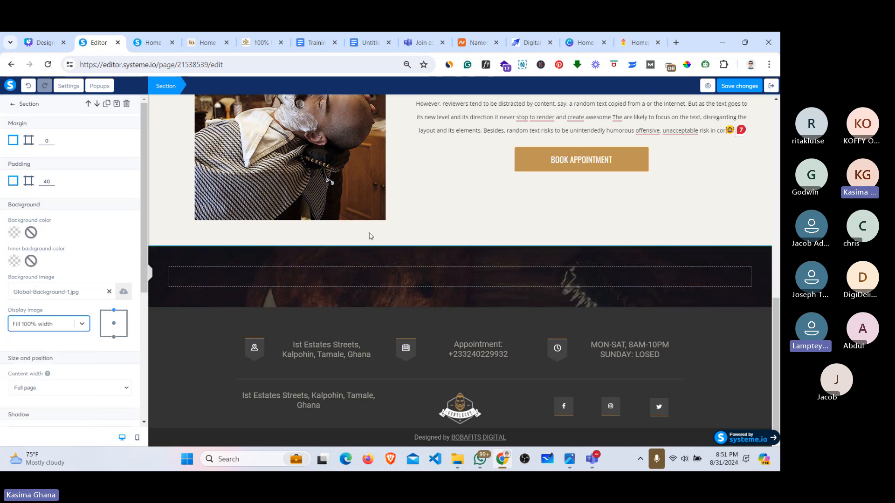
{"action": "left_click", "coordinate": [203, 41]}
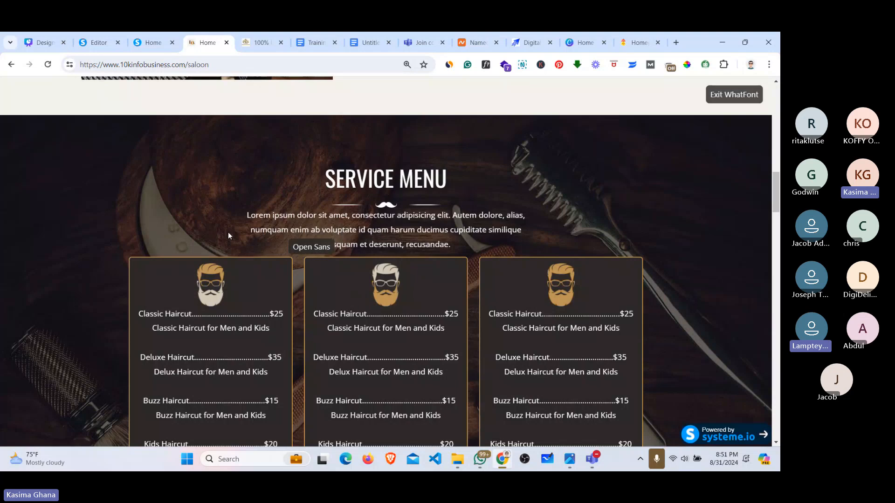
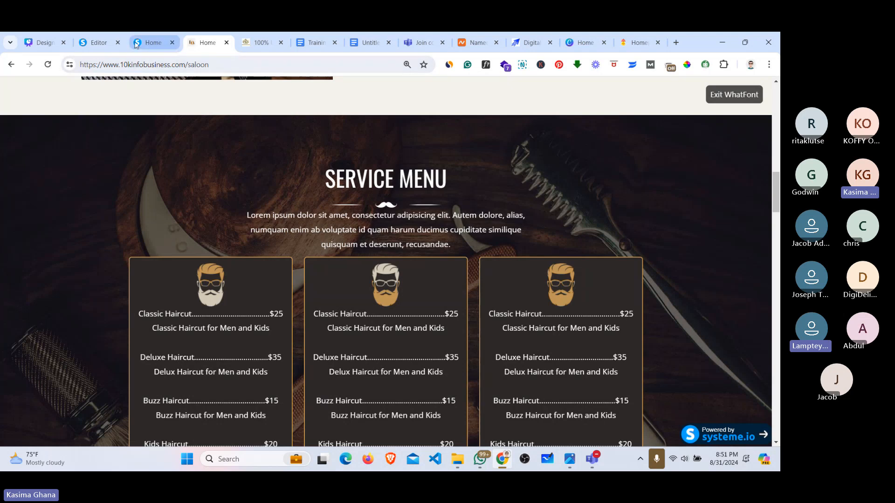
Step: Bring up the live gocanadahub.systeme.io saloon page and scroll down through it and back up
{"action": "left_click", "coordinate": [89, 39]}
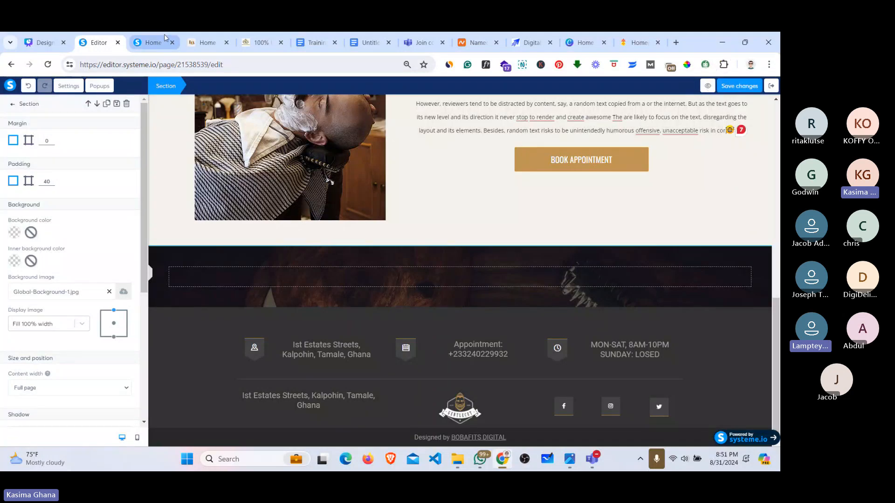
{"action": "left_click", "coordinate": [151, 42]}
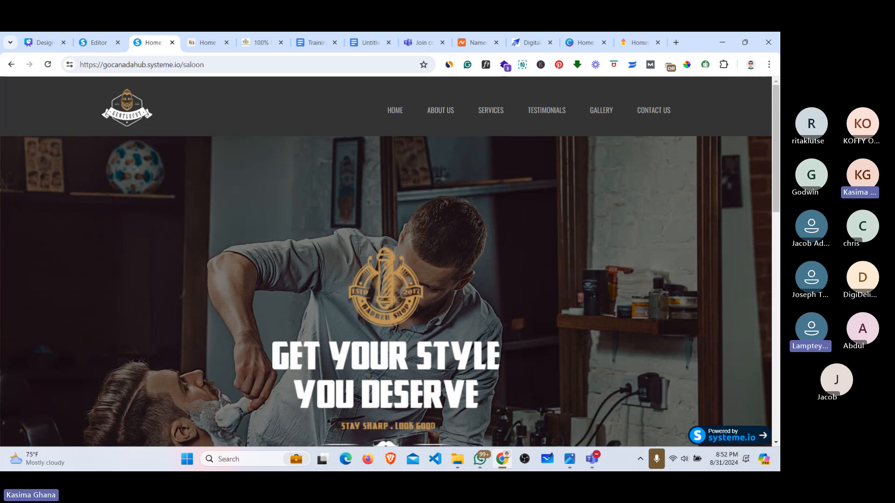
{"action": "scroll", "coordinate": [410, 227], "scroll_direction": "down", "scroll_amount": 2}
{"action": "scroll", "coordinate": [225, 140], "scroll_direction": "down", "scroll_amount": 10}
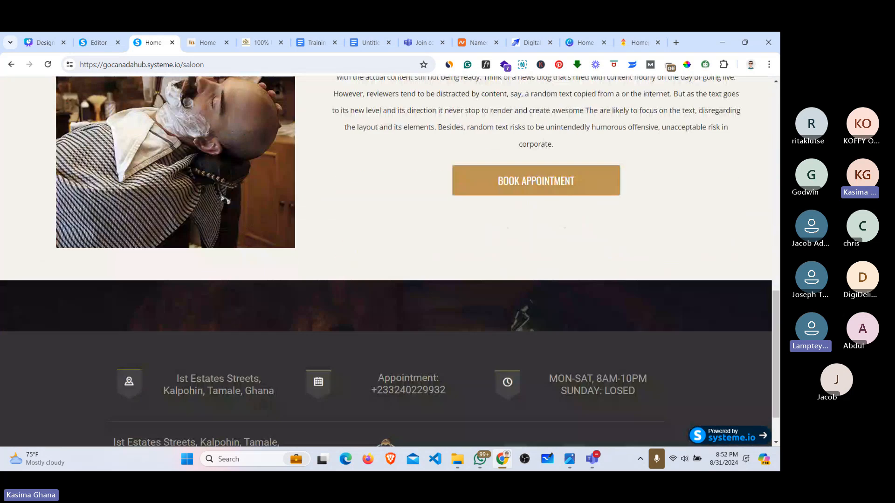
{"action": "scroll", "coordinate": [390, 247], "scroll_direction": "up", "scroll_amount": 3}
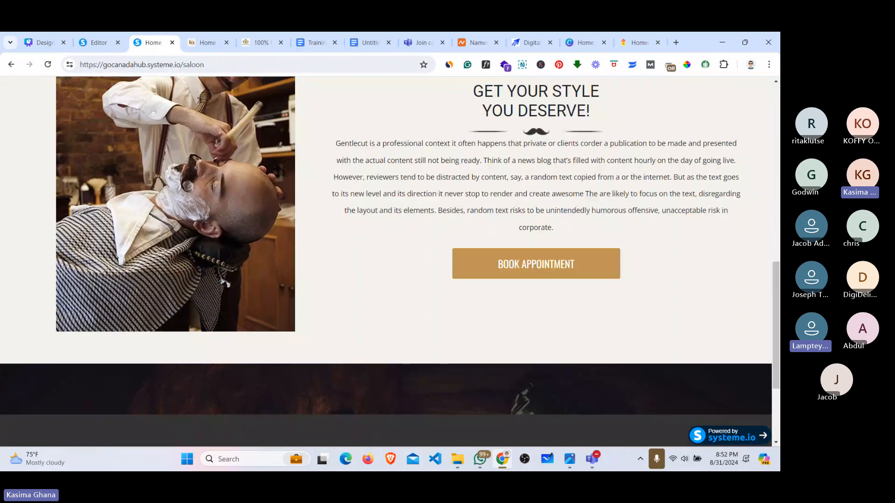
{"action": "scroll", "coordinate": [225, 283], "scroll_direction": "up", "scroll_amount": 9}
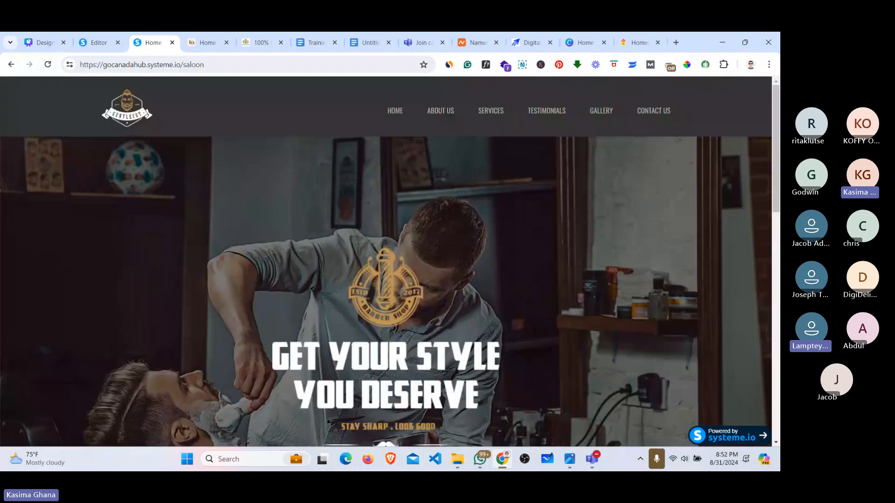
Step: Switch to the 10kinfobusiness saloon page and scroll through its sections
{"action": "left_click", "coordinate": [192, 41]}
{"action": "scroll", "coordinate": [396, 256], "scroll_direction": "up", "scroll_amount": 10}
{"action": "scroll", "coordinate": [396, 256], "scroll_direction": "down", "scroll_amount": 3}
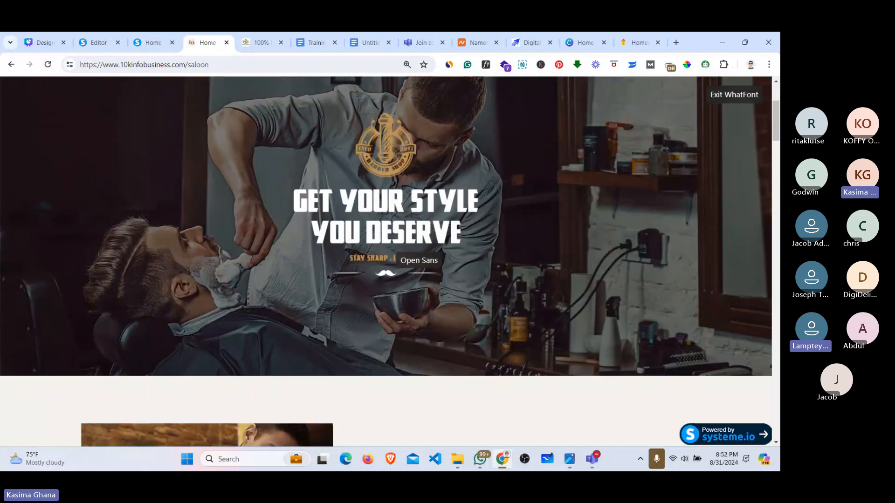
{"action": "scroll", "coordinate": [396, 259], "scroll_direction": "down", "scroll_amount": 12}
{"action": "scroll", "coordinate": [396, 258], "scroll_direction": "up", "scroll_amount": 3}
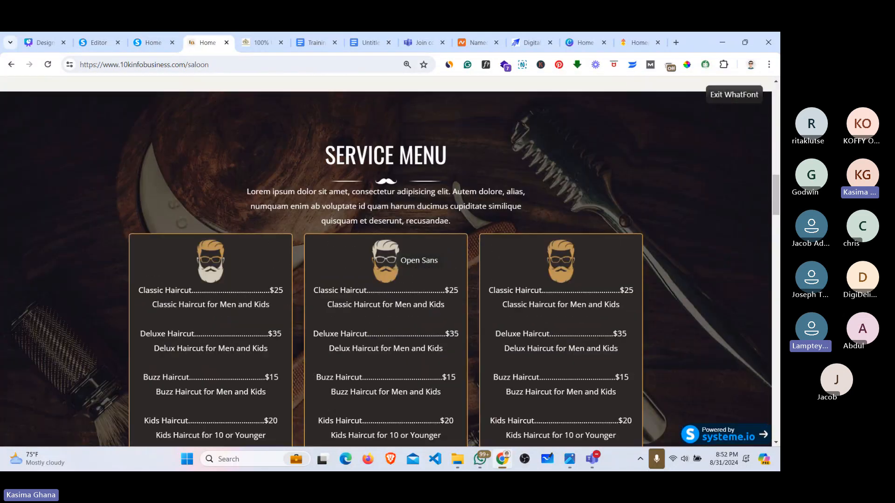
{"action": "scroll", "coordinate": [396, 259], "scroll_direction": "down", "scroll_amount": 15}
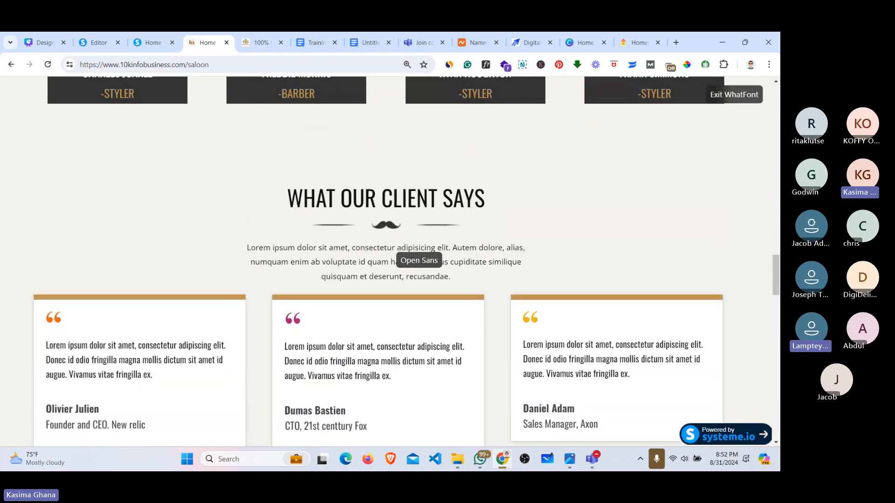
{"action": "scroll", "coordinate": [410, 258], "scroll_direction": "up", "scroll_amount": 6}
{"action": "scroll", "coordinate": [410, 259], "scroll_direction": "down", "scroll_amount": 2}
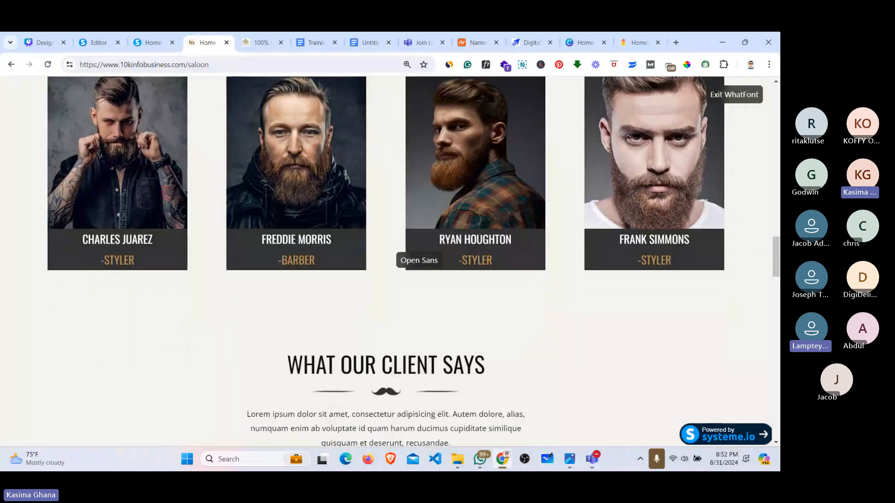
{"action": "scroll", "coordinate": [485, 228], "scroll_direction": "down", "scroll_amount": 4}
{"action": "scroll", "coordinate": [482, 228], "scroll_direction": "up", "scroll_amount": 2}
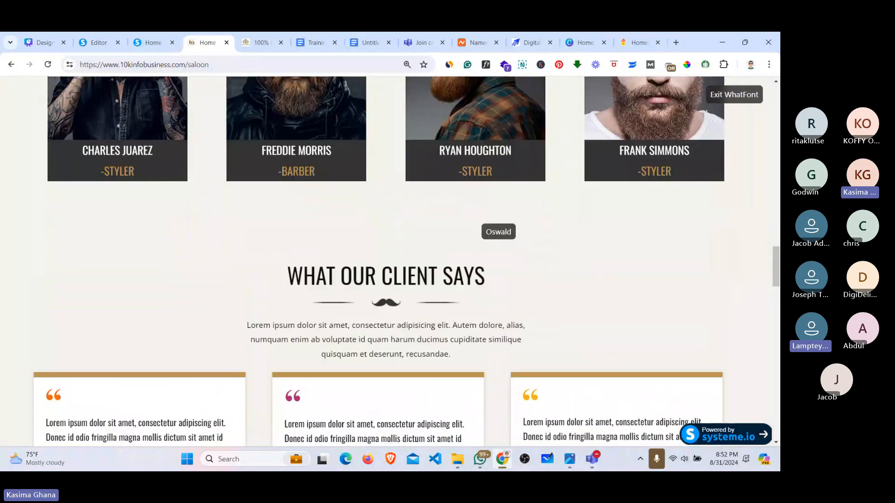
{"action": "scroll", "coordinate": [484, 228], "scroll_direction": "down", "scroll_amount": 5}
{"action": "scroll", "coordinate": [592, 174], "scroll_direction": "down", "scroll_amount": 3}
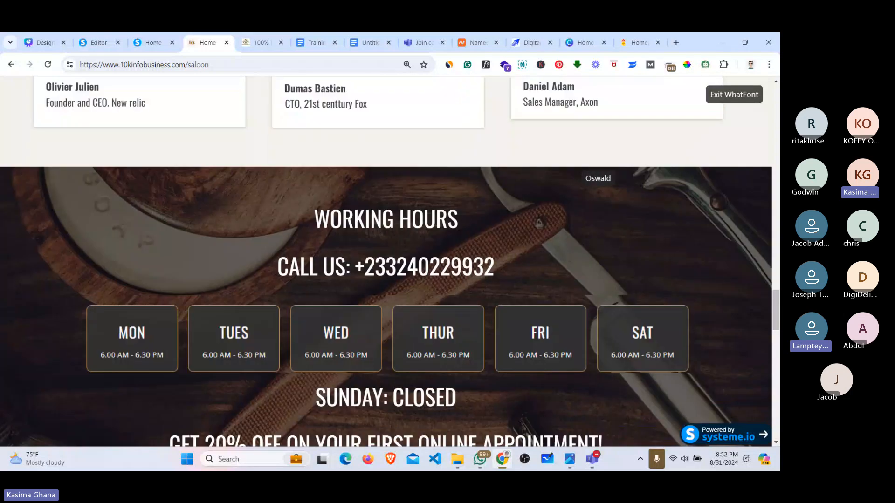
{"action": "scroll", "coordinate": [591, 175], "scroll_direction": "down", "scroll_amount": 10}
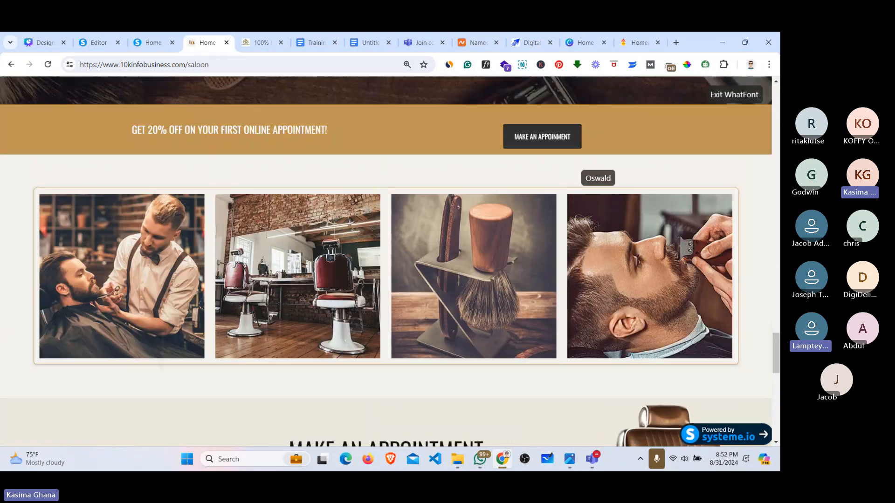
{"action": "scroll", "coordinate": [592, 175], "scroll_direction": "up", "scroll_amount": 20}
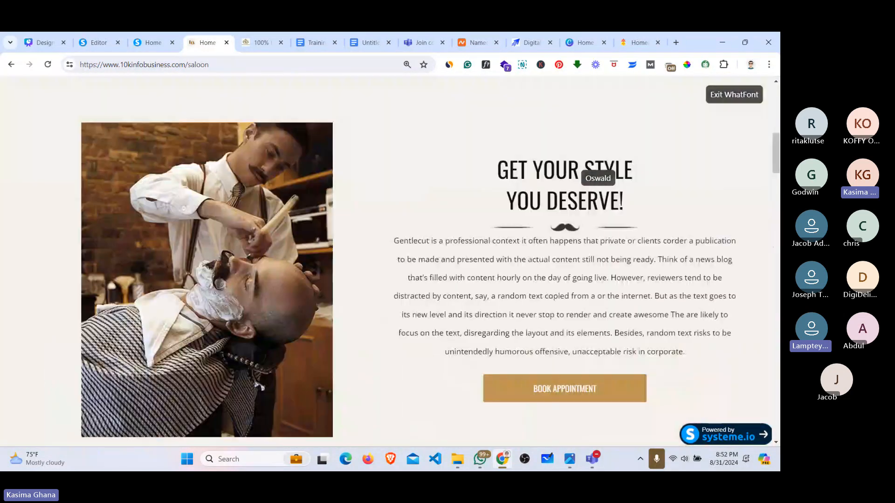
{"action": "scroll", "coordinate": [591, 174], "scroll_direction": "up", "scroll_amount": 10}
Step: Check the menu text's font with WhatFont, turn the inspector off, then go to About Us > Our Barbers
{"action": "mouse_move", "coordinate": [340, 111]}
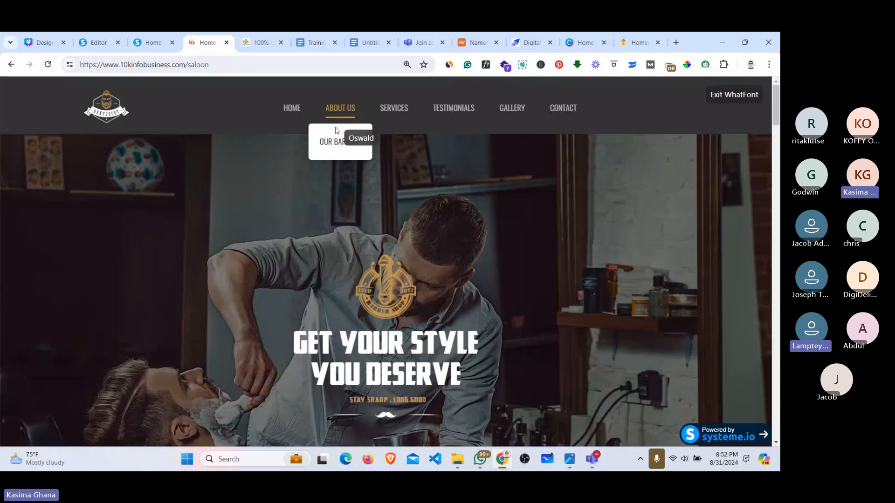
{"action": "left_click", "coordinate": [335, 145]}
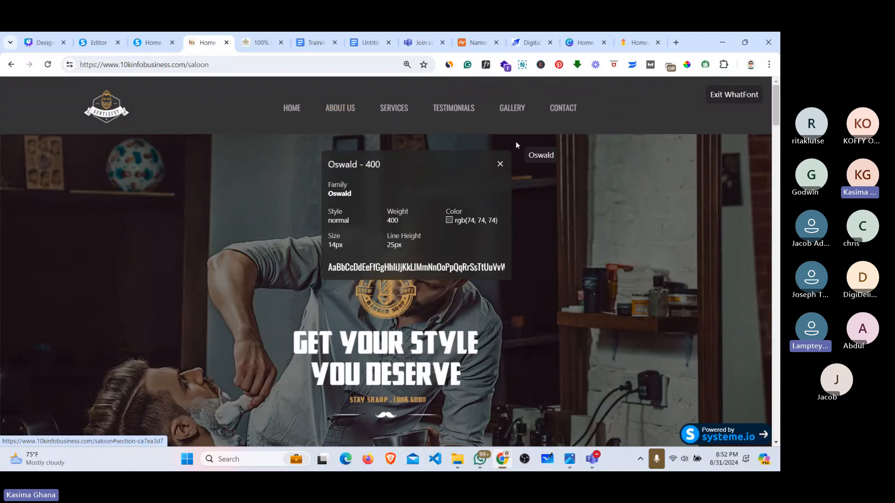
{"action": "left_click", "coordinate": [500, 164]}
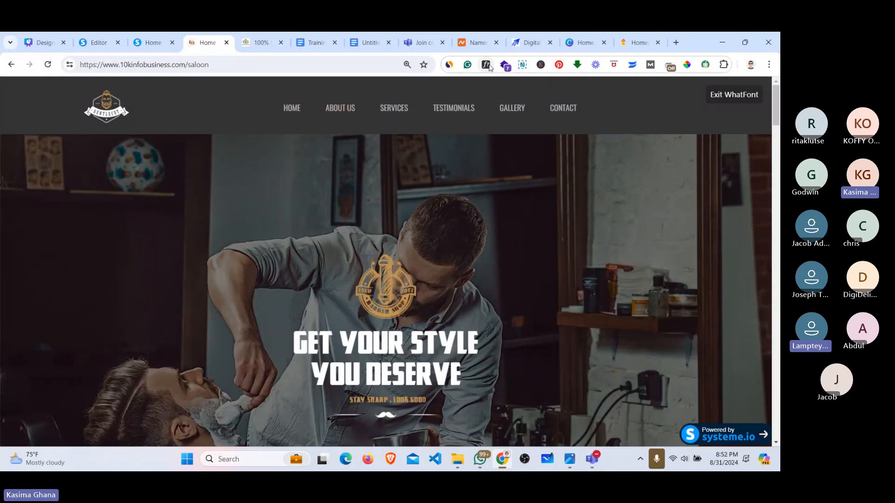
{"action": "left_click", "coordinate": [487, 66]}
{"action": "mouse_move", "coordinate": [341, 112]}
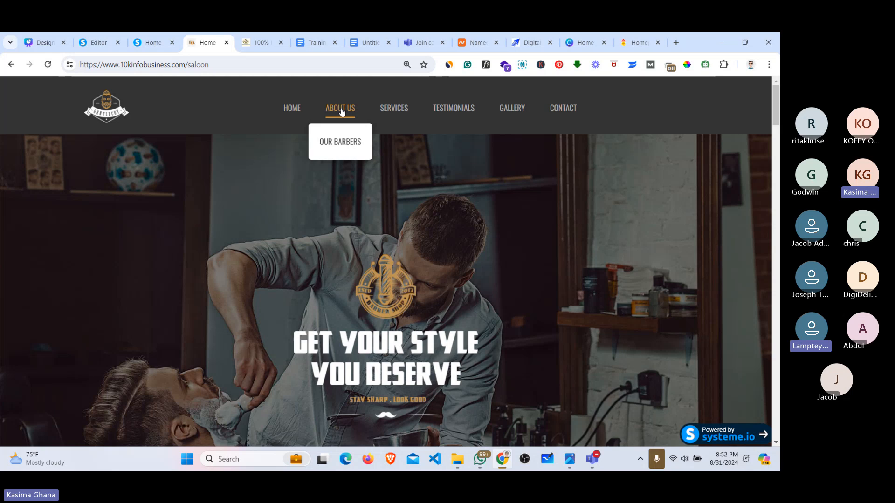
{"action": "left_click", "coordinate": [335, 142]}
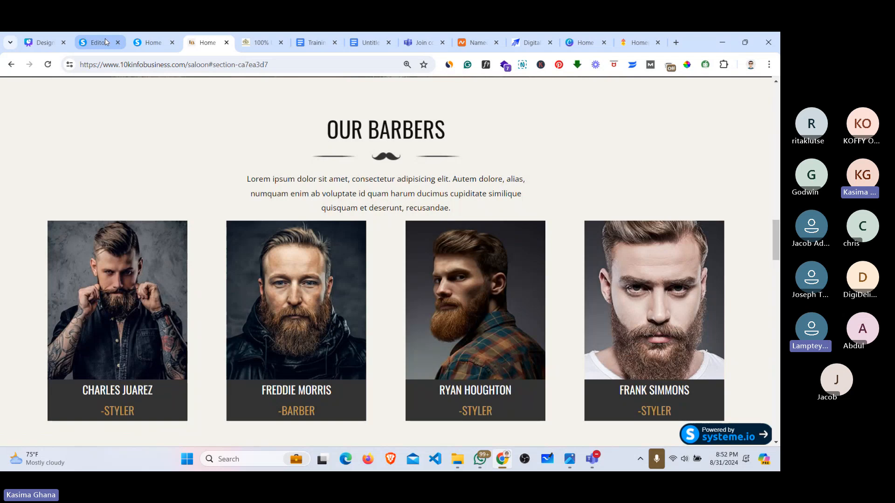
Step: Save the saloon page changes in the editor and exit to the dashboard
{"action": "mouse_move", "coordinate": [109, 44]}
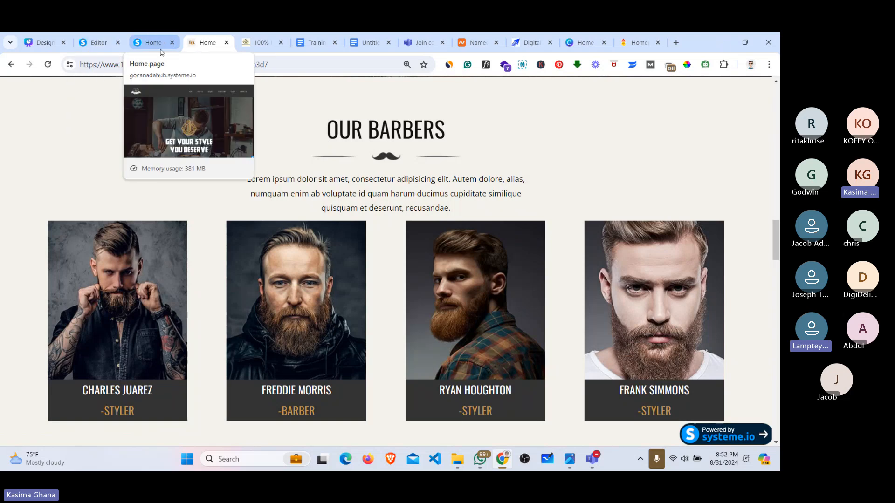
{"action": "left_click", "coordinate": [109, 44]}
{"action": "left_click", "coordinate": [727, 87]}
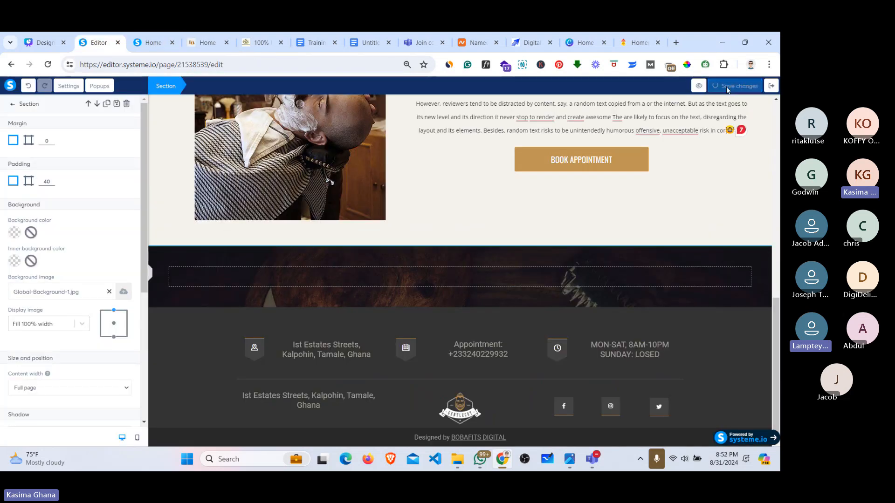
{"action": "left_click", "coordinate": [771, 87]}
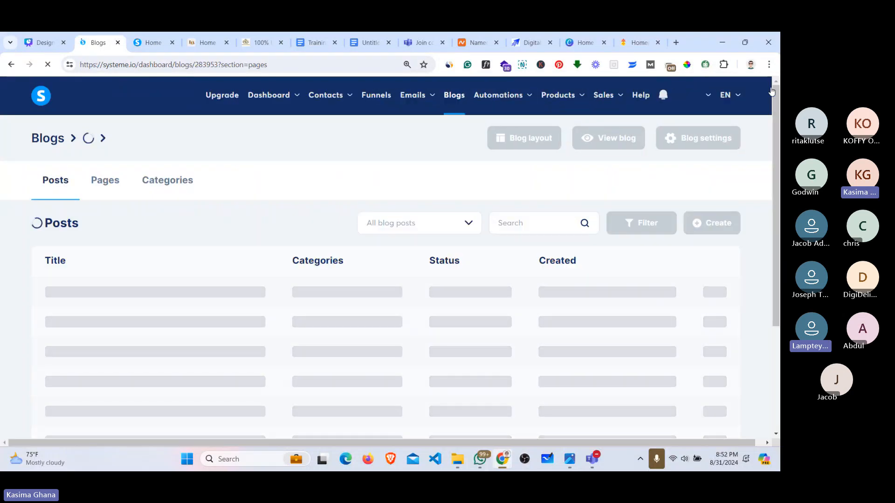
Step: Log out and sign in with a different saved account's login
{"action": "mouse_move", "coordinate": [696, 107]}
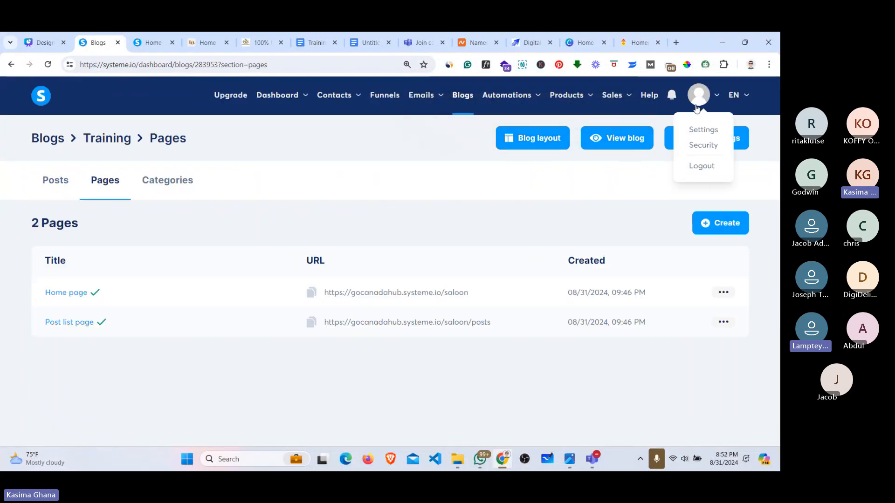
{"action": "left_click", "coordinate": [702, 166]}
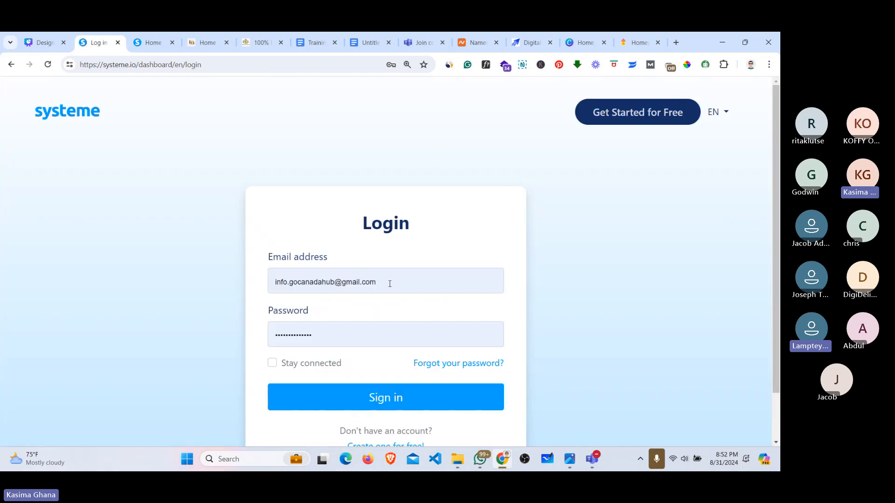
{"action": "left_click", "coordinate": [390, 281]}
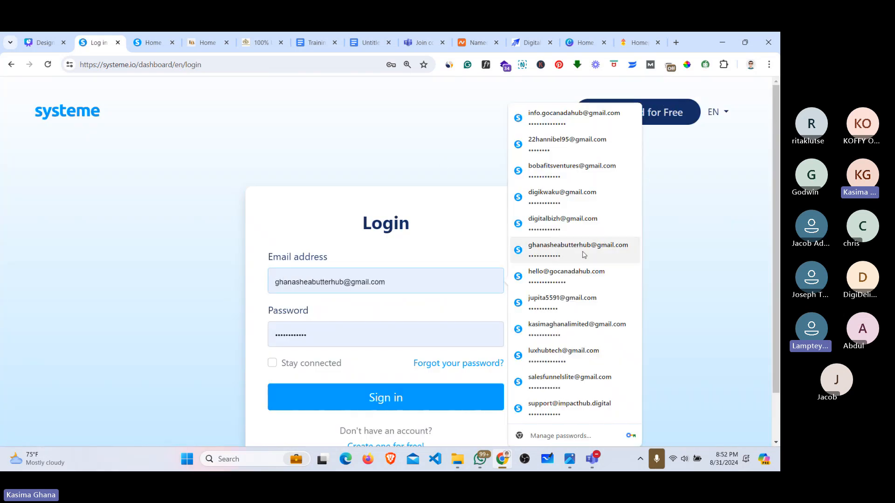
{"action": "left_click", "coordinate": [569, 247]}
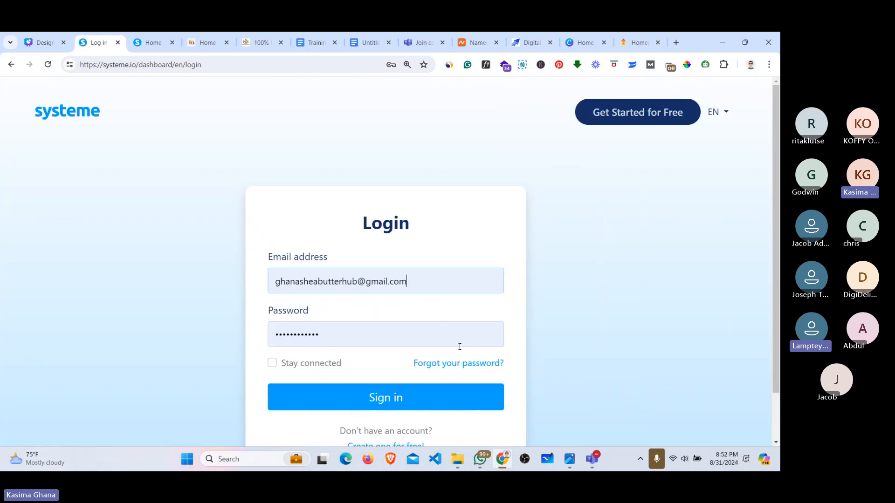
{"action": "left_click", "coordinate": [419, 396]}
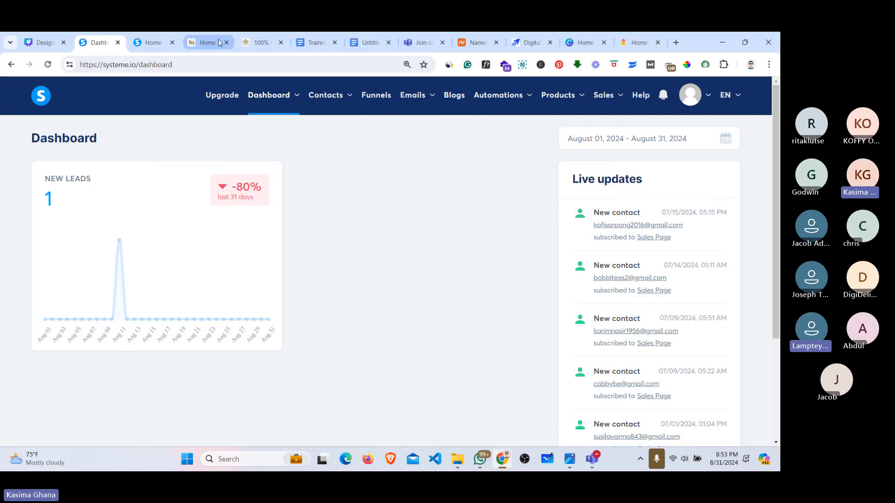
Step: Close the 10kinfobusiness and systeme.io saloon page tabs
{"action": "left_click", "coordinate": [258, 43]}
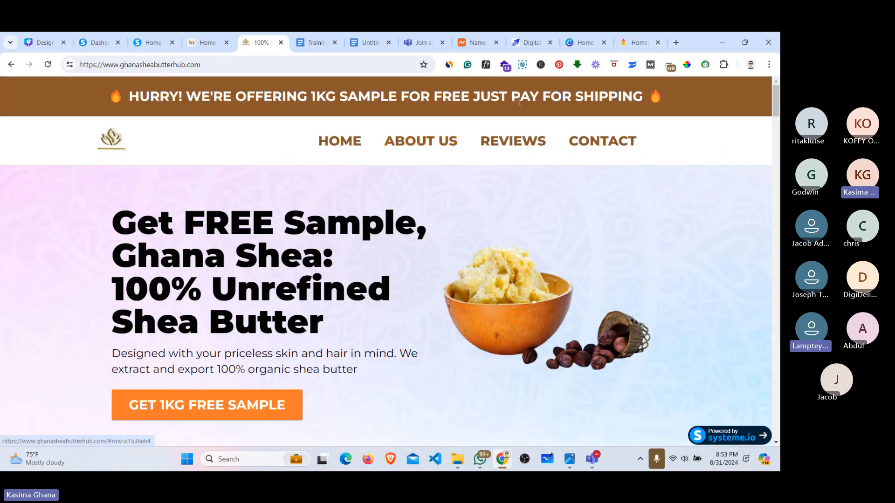
{"action": "left_click", "coordinate": [227, 43]}
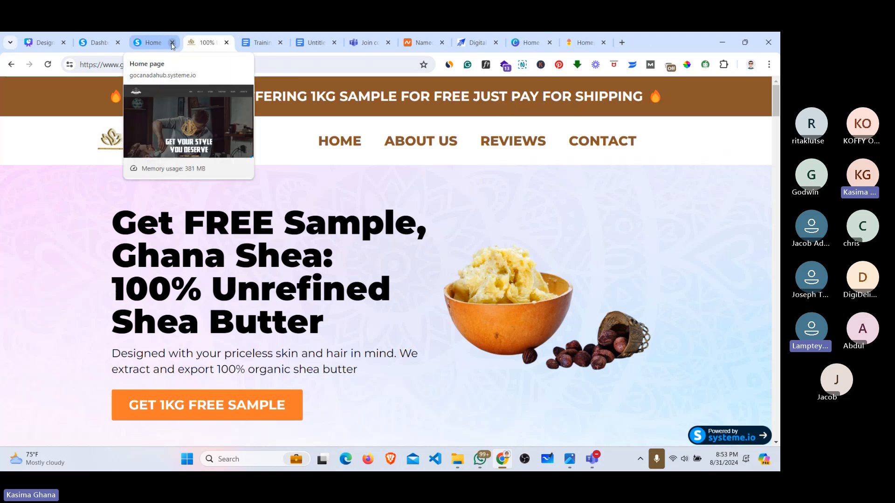
{"action": "left_click", "coordinate": [172, 43]}
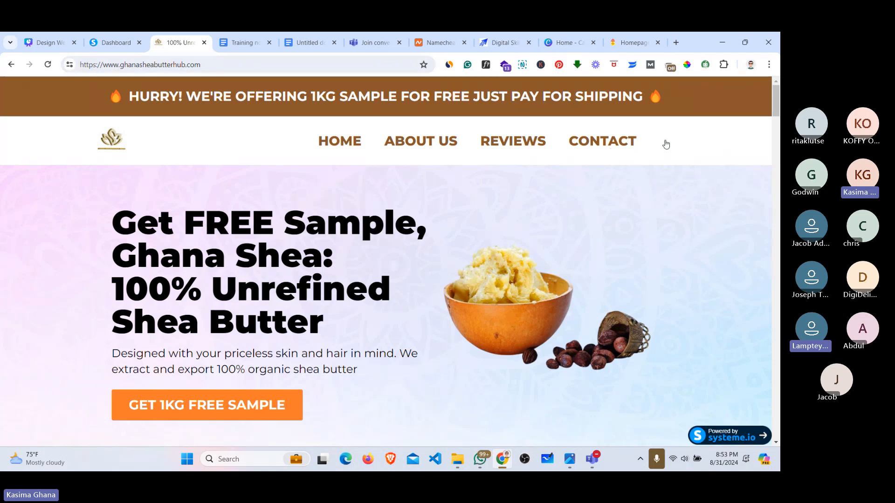
{"action": "mouse_move", "coordinate": [777, 112]}
{"action": "left_mouse_down"}
{"action": "mouse_move", "coordinate": [779, 192]}
{"action": "mouse_move", "coordinate": [777, 108]}
{"action": "left_mouse_up"}
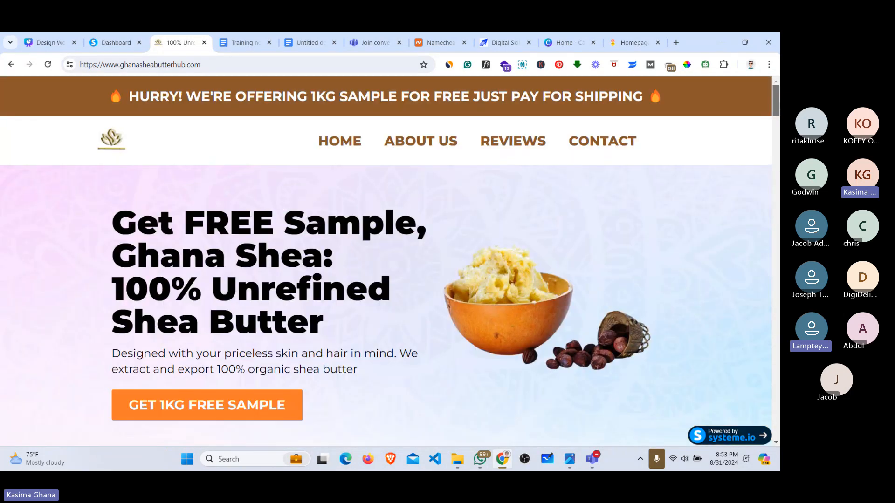
Step: Glance at the live shea butter landing page, then review the systeme.io dashboard
{"action": "left_click", "coordinate": [104, 39]}
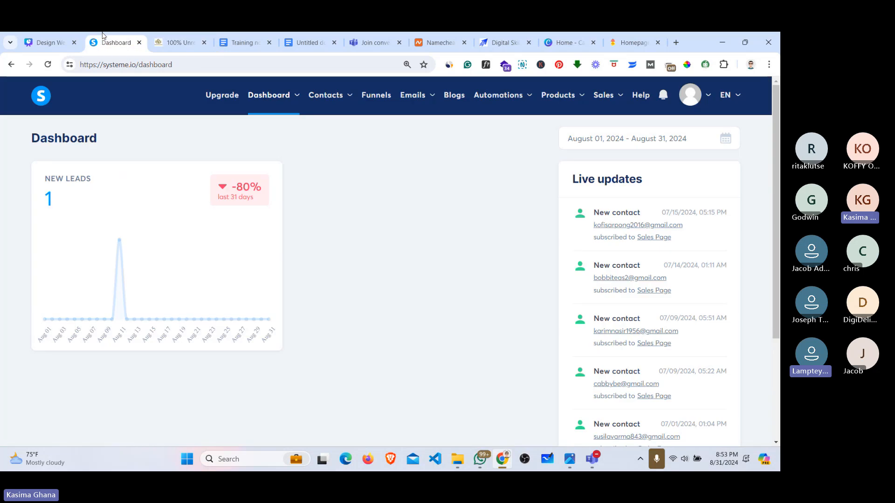
{"action": "left_click", "coordinate": [179, 41]}
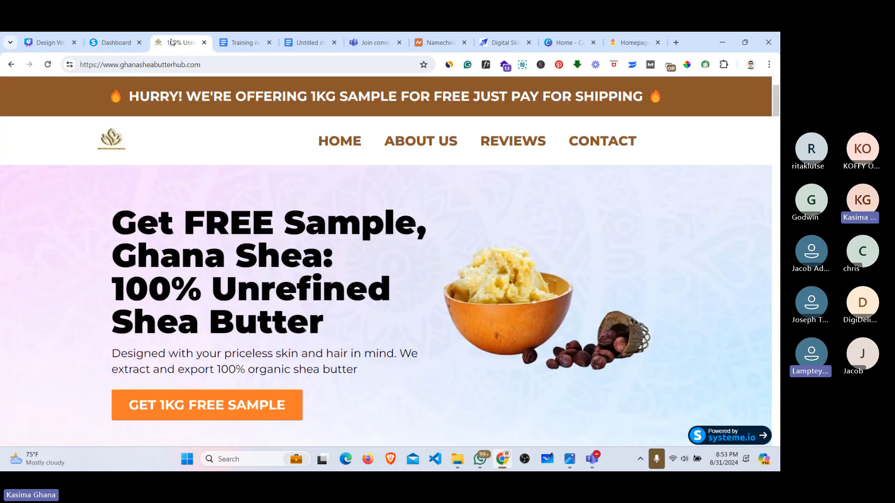
{"action": "left_click", "coordinate": [114, 40]}
{"action": "mouse_move", "coordinate": [629, 231]}
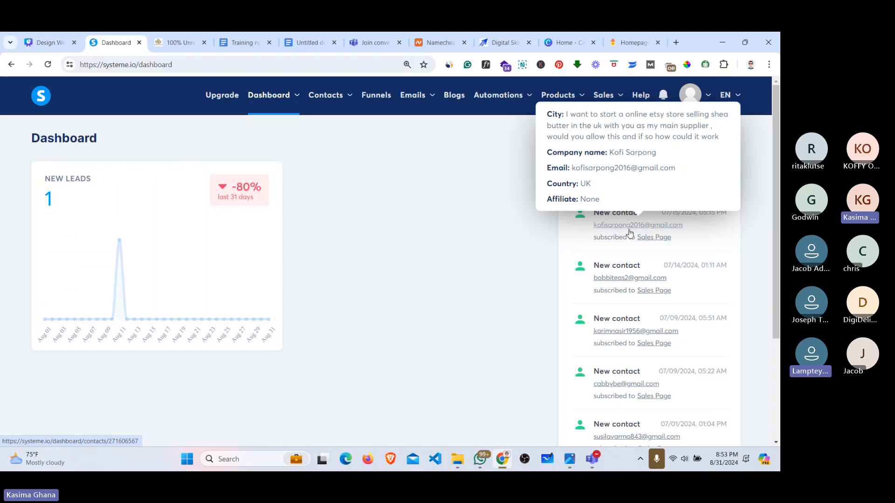
{"action": "mouse_move", "coordinate": [617, 279]}
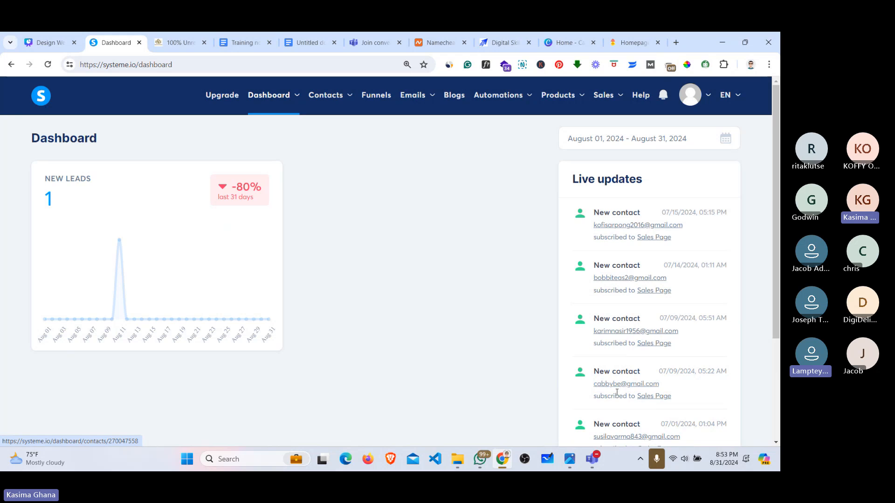
{"action": "mouse_move", "coordinate": [627, 387]}
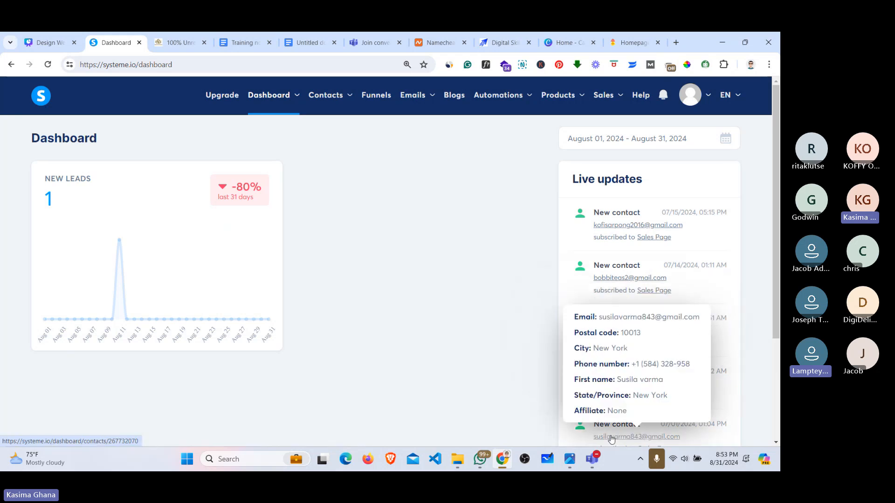
{"action": "scroll", "coordinate": [624, 384], "scroll_direction": "down", "scroll_amount": 3}
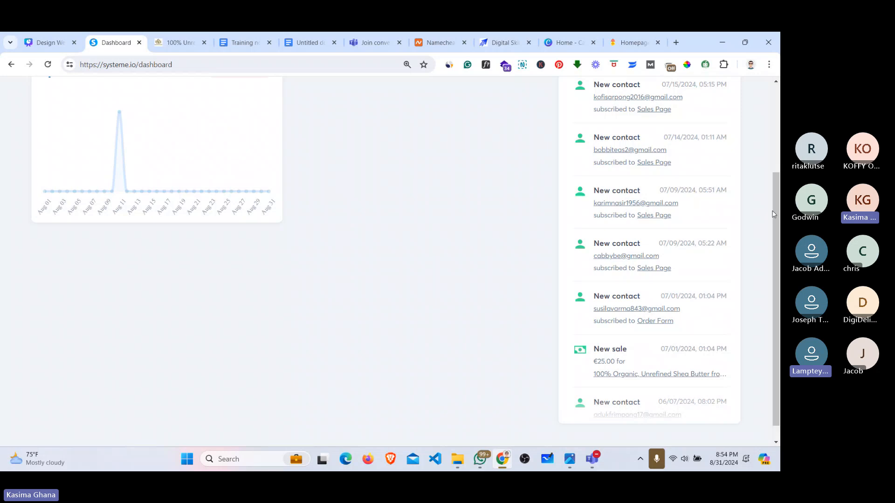
{"action": "scroll", "coordinate": [774, 215], "scroll_direction": "up", "scroll_amount": 3}
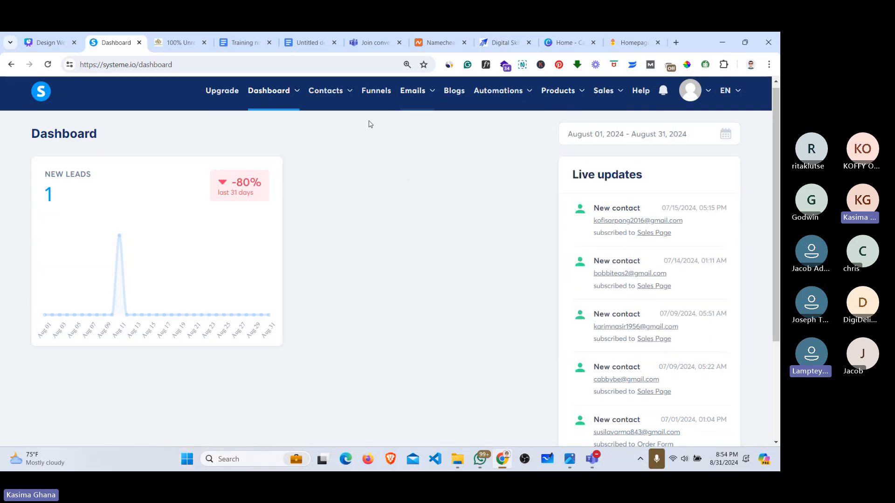
Step: Open the Ghana Shea Butter Hub Limited funnel and view its Sales Page step live
{"action": "left_click", "coordinate": [454, 91]}
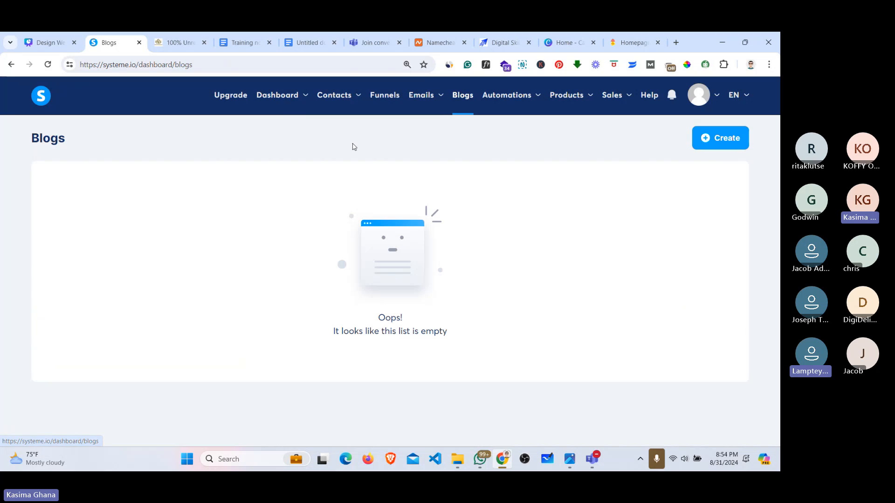
{"action": "left_click", "coordinate": [376, 98]}
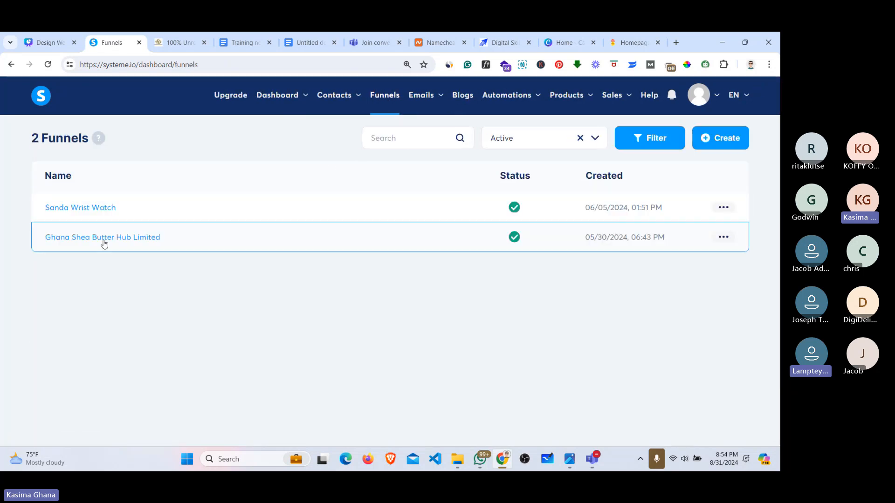
{"action": "left_click", "coordinate": [723, 237]}
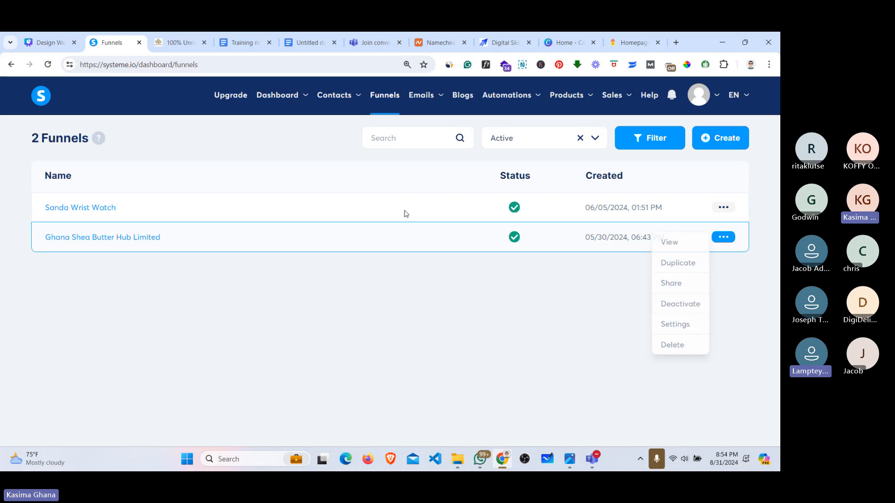
{"action": "left_click", "coordinate": [403, 212]}
{"action": "left_click", "coordinate": [92, 242]}
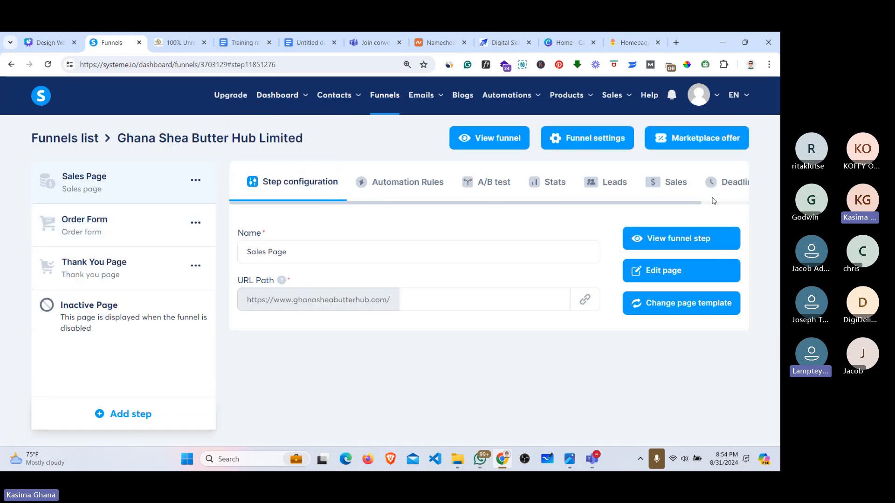
{"action": "left_click", "coordinate": [686, 235]}
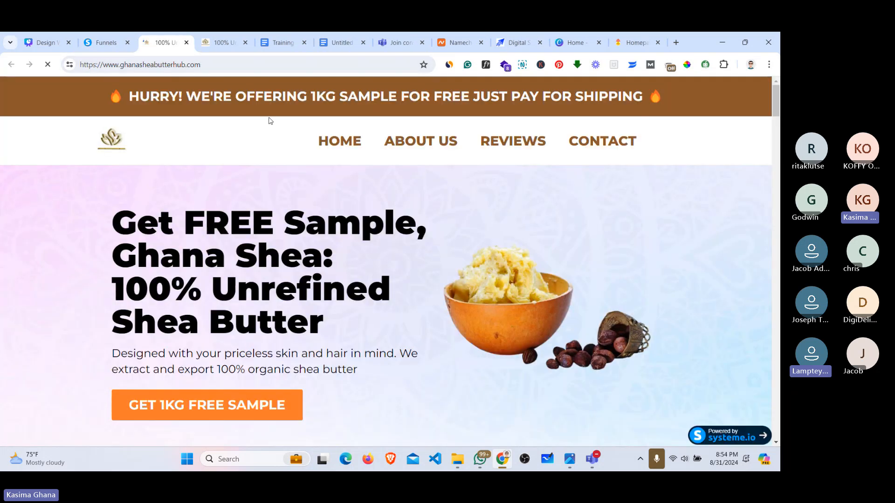
Step: Scroll the live shea butter sales page, then return to the funnel settings tab
{"action": "scroll", "coordinate": [385, 261], "scroll_direction": "down", "scroll_amount": 20}
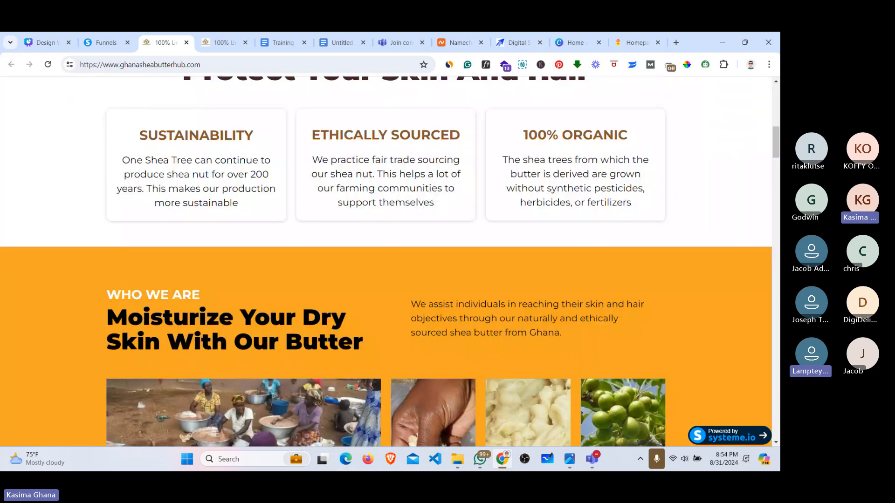
{"action": "scroll", "coordinate": [386, 261], "scroll_direction": "down", "scroll_amount": 10}
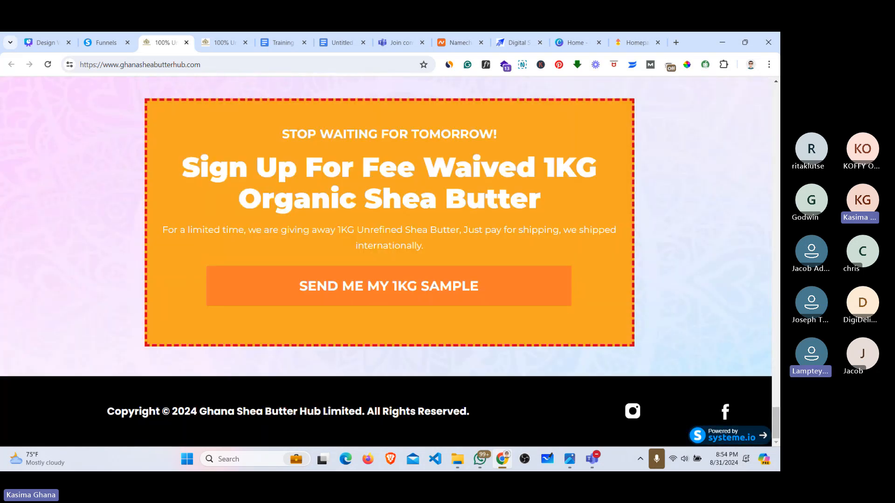
{"action": "scroll", "coordinate": [385, 261], "scroll_direction": "up", "scroll_amount": 15}
{"action": "scroll", "coordinate": [392, 249], "scroll_direction": "up", "scroll_amount": 15}
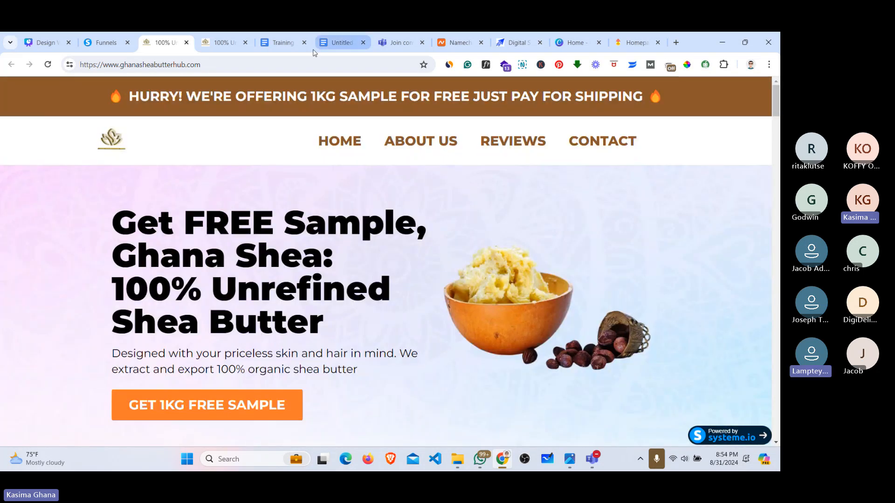
{"action": "left_click", "coordinate": [106, 43]}
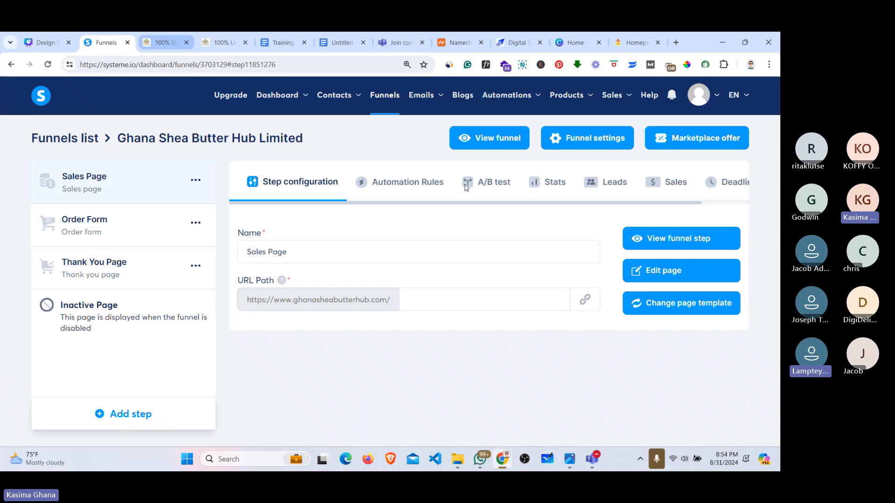
Step: Admit the waiting participant from the Teams meeting lobby and return to the funnel settings
{"action": "left_click", "coordinate": [556, 403]}
{"action": "left_click", "coordinate": [619, 219]}
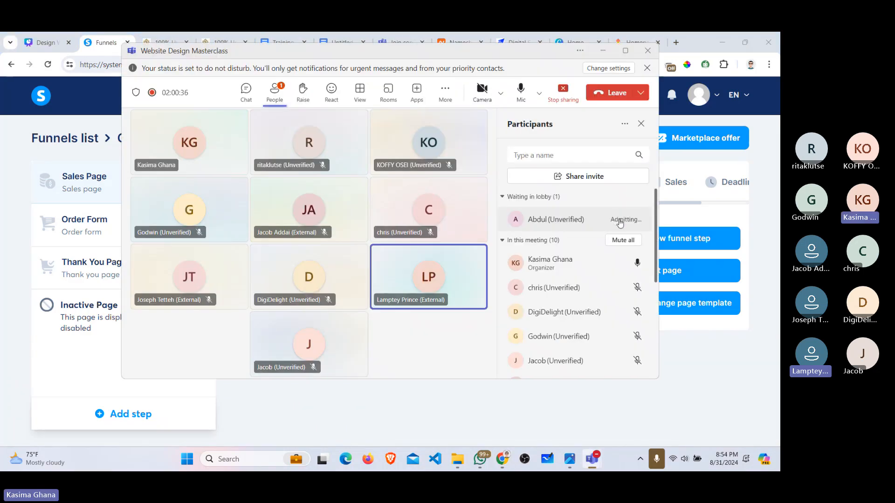
{"action": "left_click", "coordinate": [646, 35]}
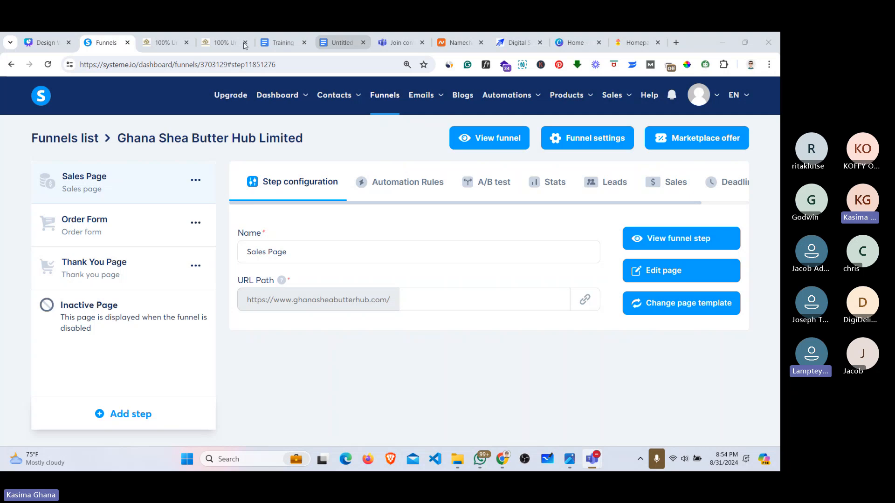
Step: Close the duplicate 100% Unrefined shea butter landing page tab
{"action": "left_click", "coordinate": [180, 44]}
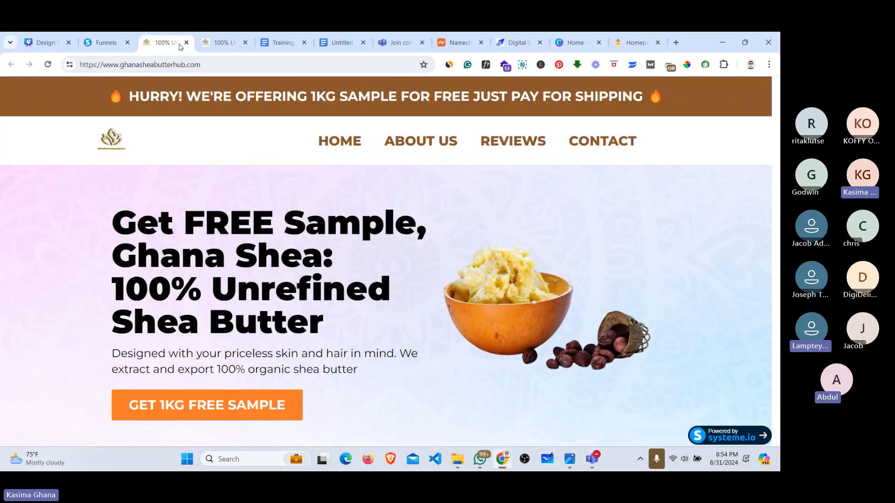
{"action": "left_click", "coordinate": [186, 43]}
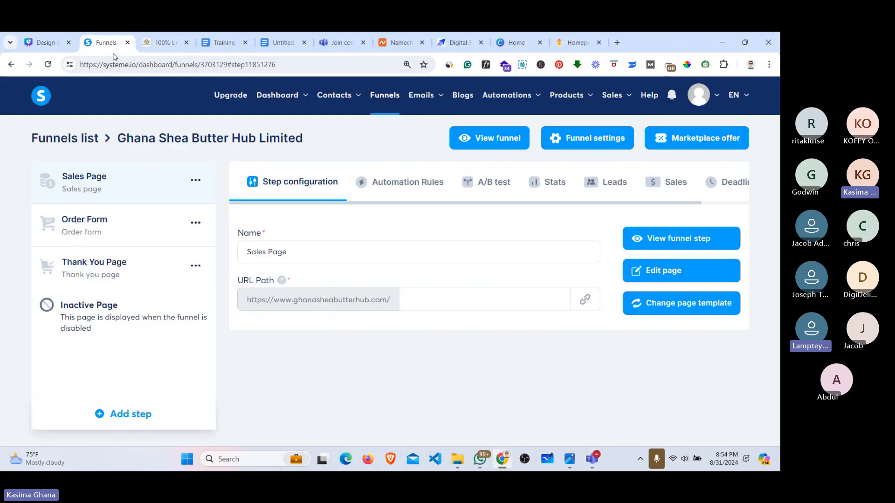
{"action": "mouse_move", "coordinate": [705, 98]}
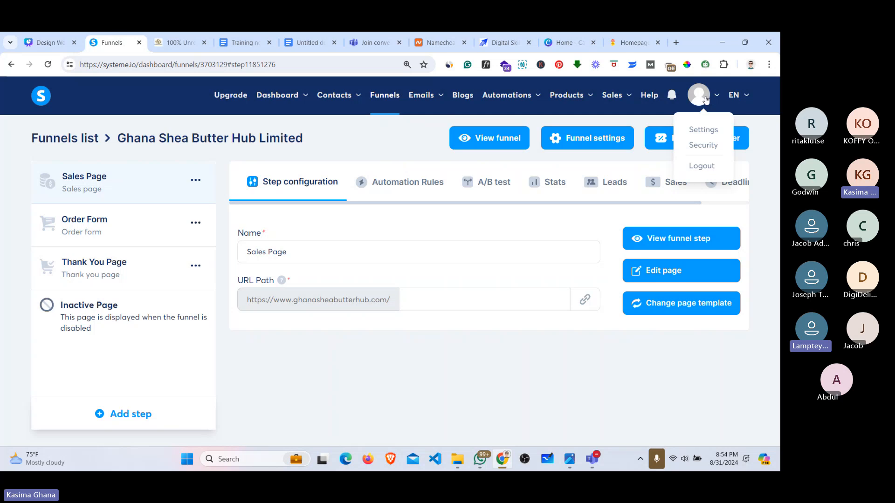
Step: Log out and sign back in using another saved email from Chrome's autofill list
{"action": "left_click", "coordinate": [701, 165]}
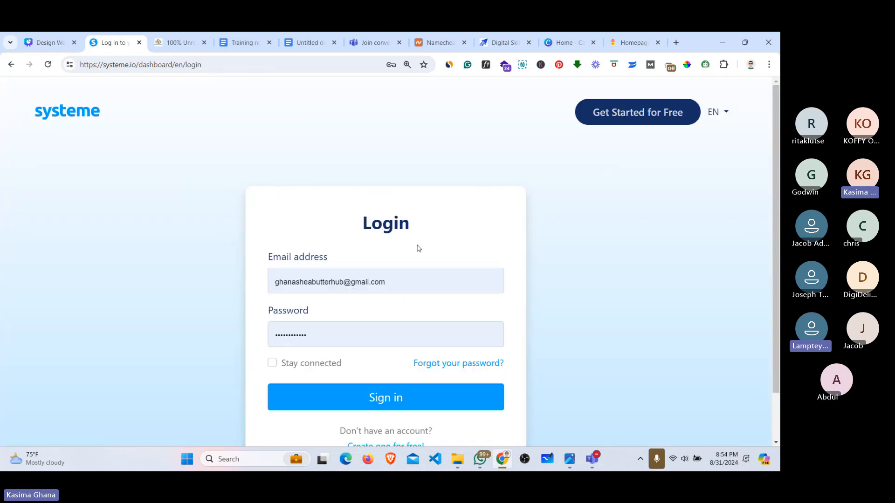
{"action": "left_click", "coordinate": [391, 281]}
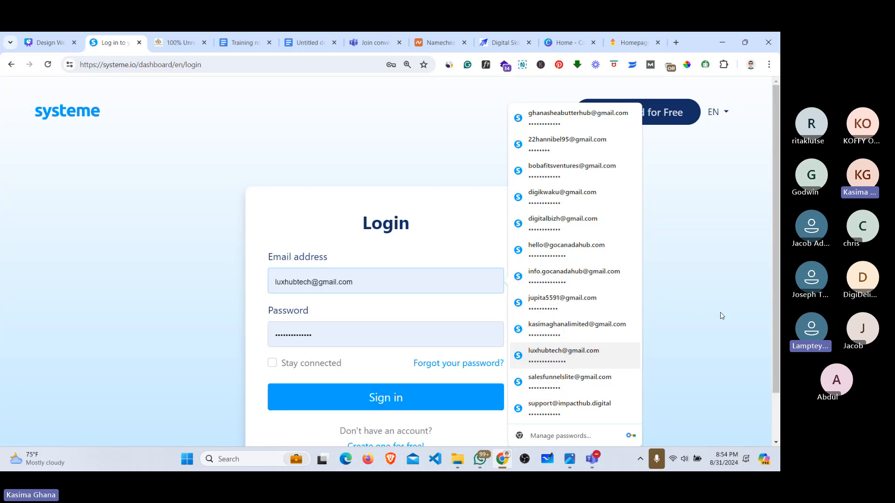
{"action": "left_click", "coordinate": [741, 318]}
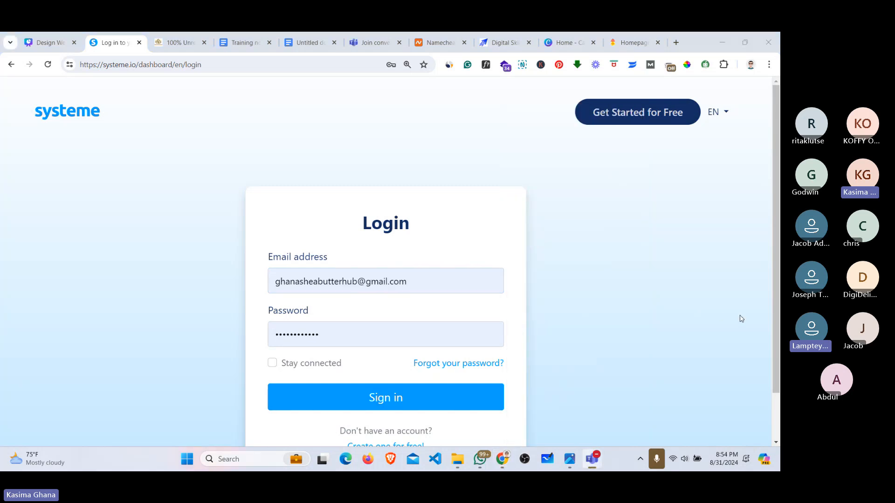
{"action": "left_click", "coordinate": [408, 286]}
{"action": "left_click", "coordinate": [549, 170]}
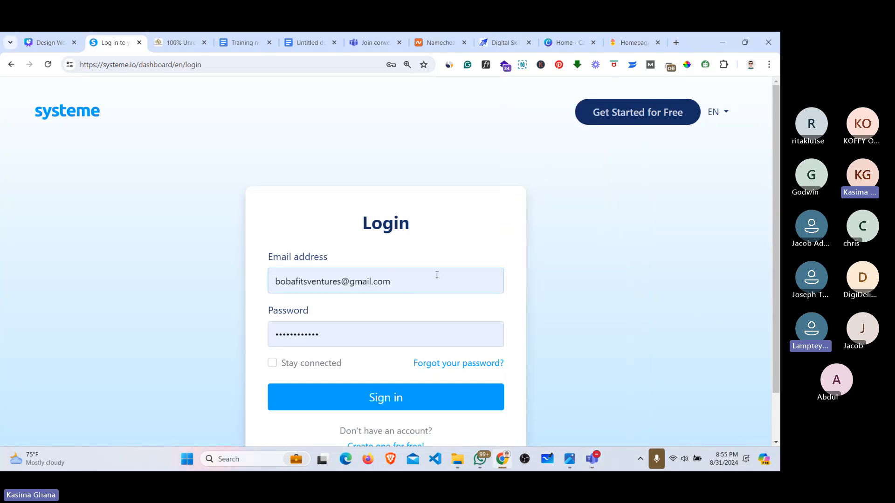
{"action": "left_click", "coordinate": [383, 395]}
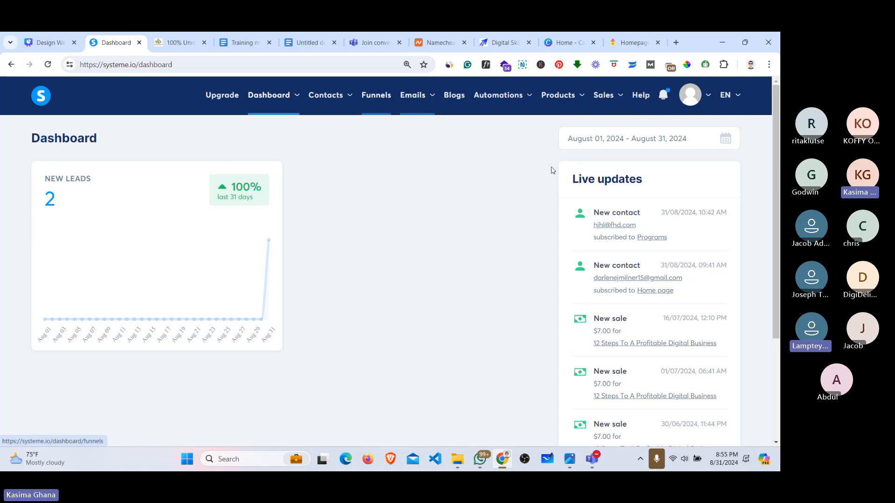
Step: Go to the blogs section and open the Bobafits Website blog
{"action": "mouse_move", "coordinate": [634, 231]}
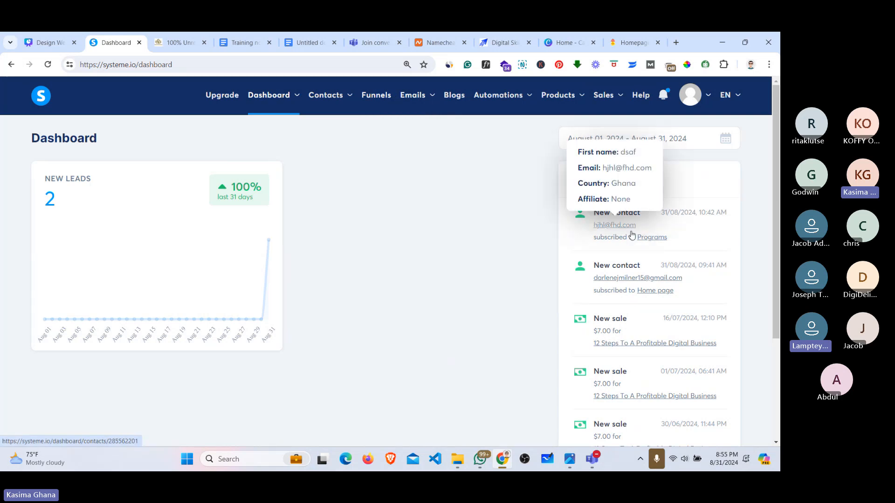
{"action": "mouse_move", "coordinate": [632, 279]}
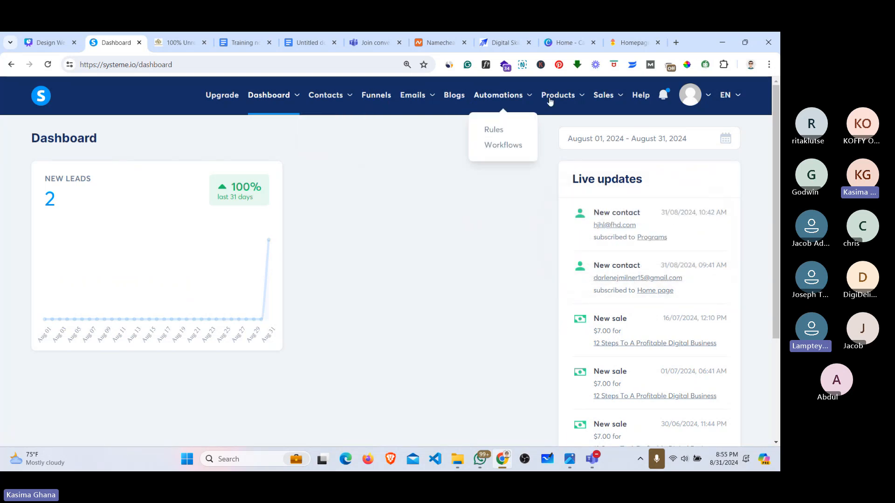
{"action": "mouse_move", "coordinate": [561, 103]}
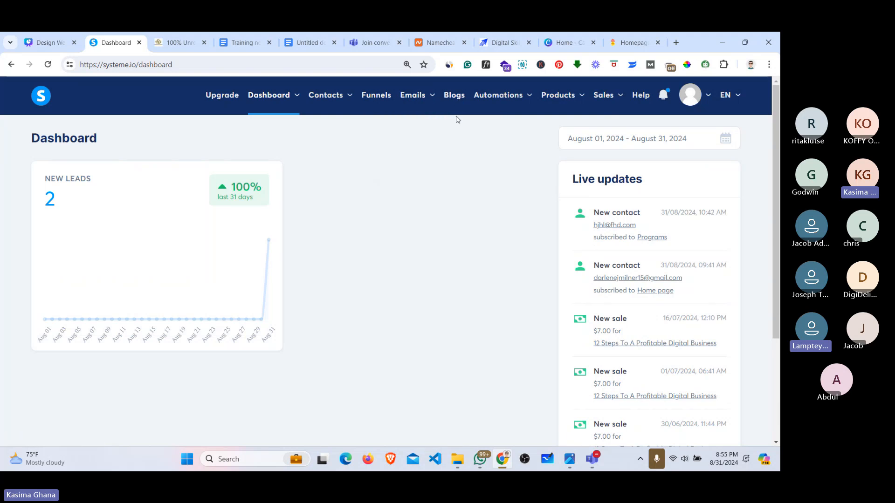
{"action": "mouse_move", "coordinate": [516, 98]}
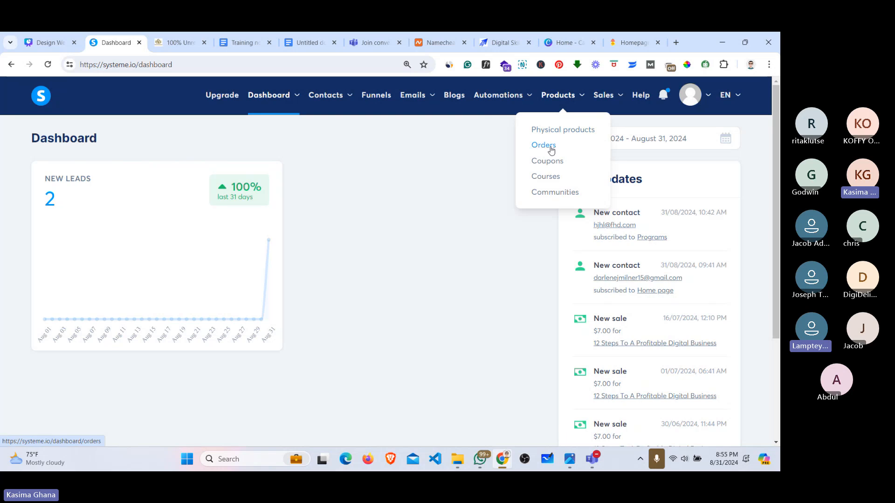
{"action": "left_click", "coordinate": [443, 96]}
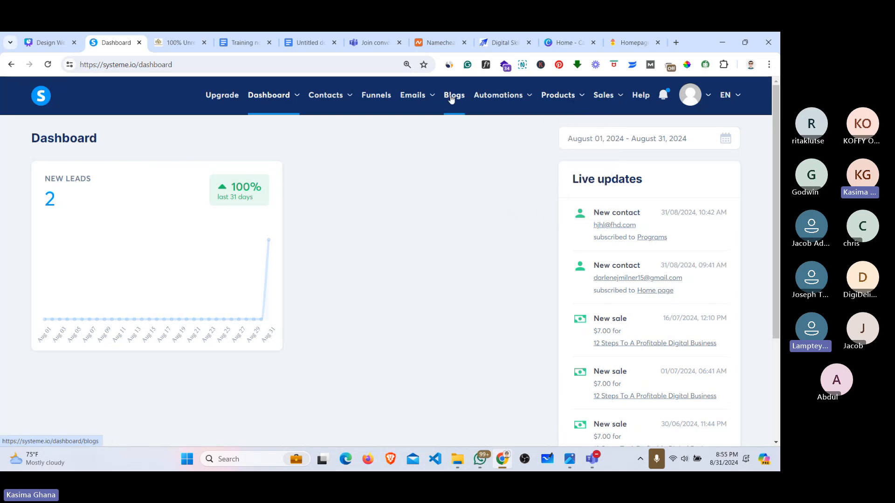
{"action": "left_click", "coordinate": [76, 209]}
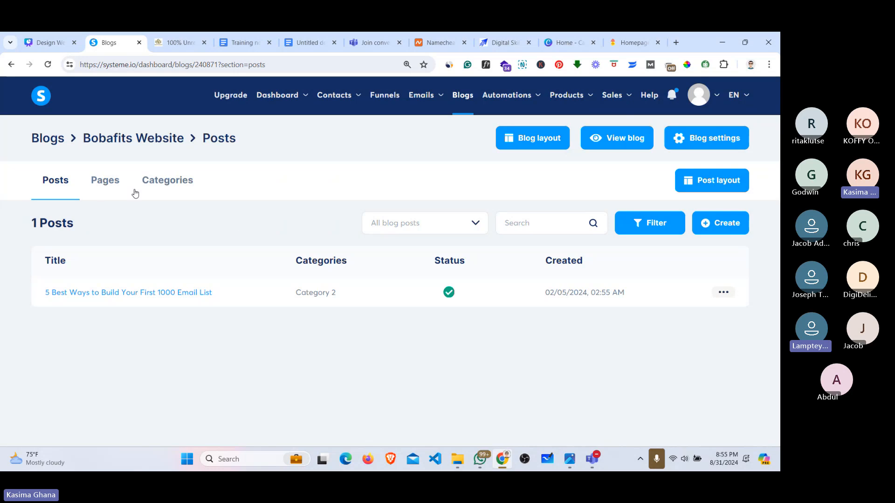
Step: Show the blog's pages 25 per page and open the Home page in the editor
{"action": "left_click", "coordinate": [106, 182]}
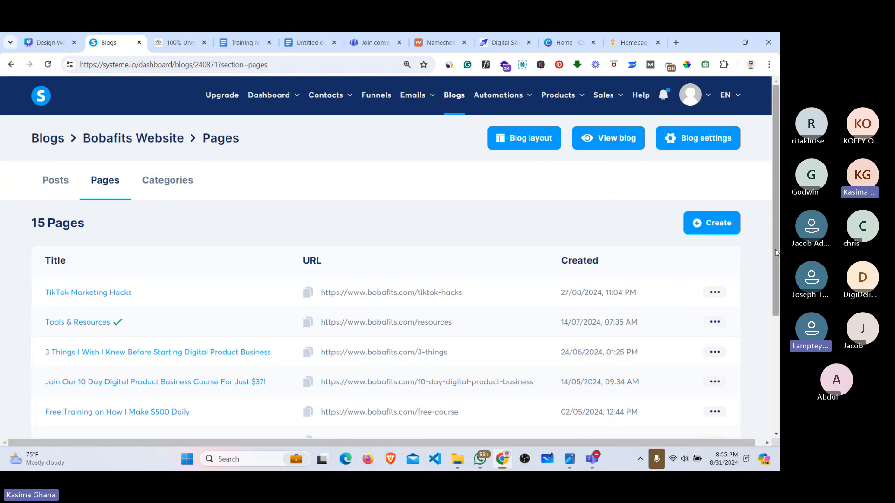
{"action": "scroll", "coordinate": [770, 376], "scroll_direction": "down", "scroll_amount": 4}
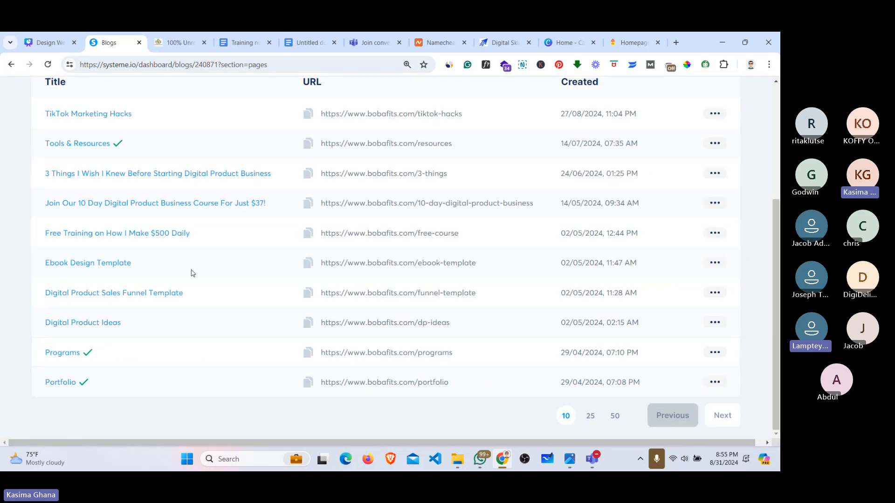
{"action": "left_click", "coordinate": [590, 415]}
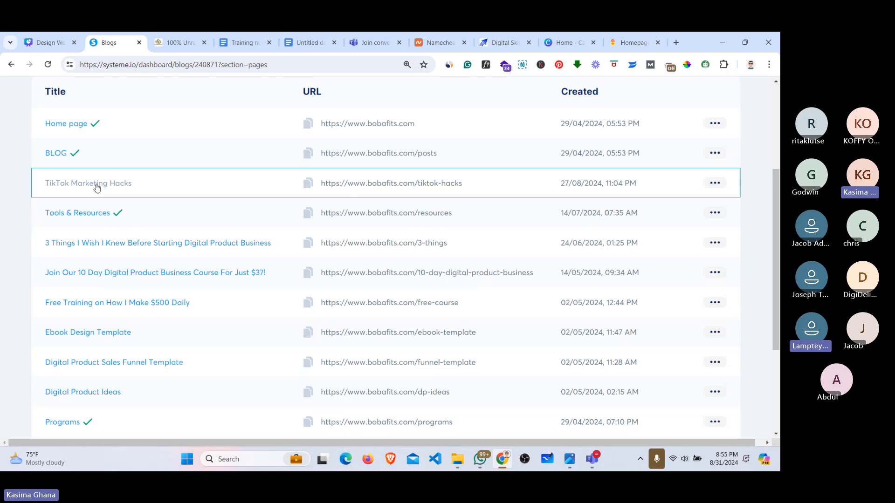
{"action": "left_click", "coordinate": [70, 128]}
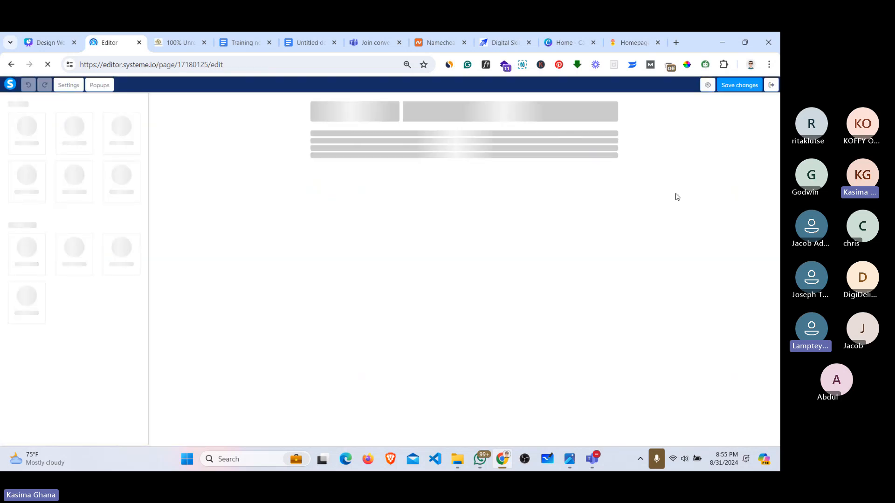
Step: Select and deselect the Home page hero paragraph, save the page, and exit to the 15-page list
{"action": "scroll", "coordinate": [603, 192], "scroll_direction": "down", "scroll_amount": 2}
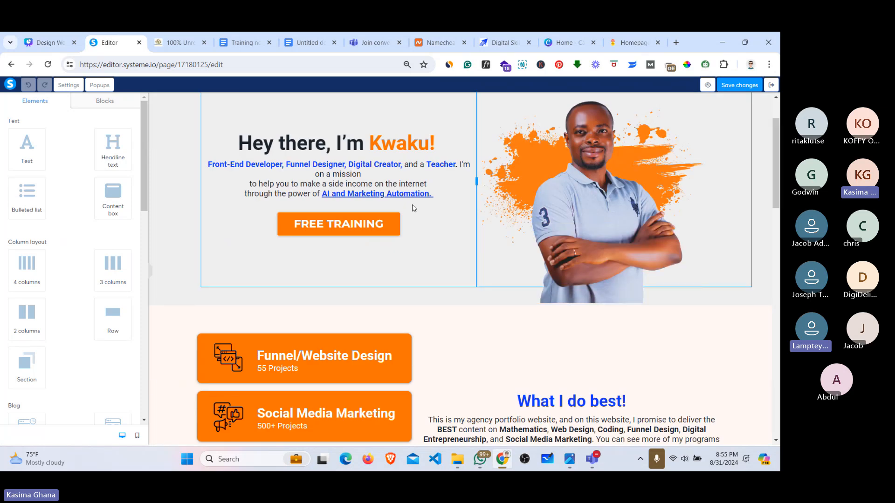
{"action": "left_click", "coordinate": [413, 200]}
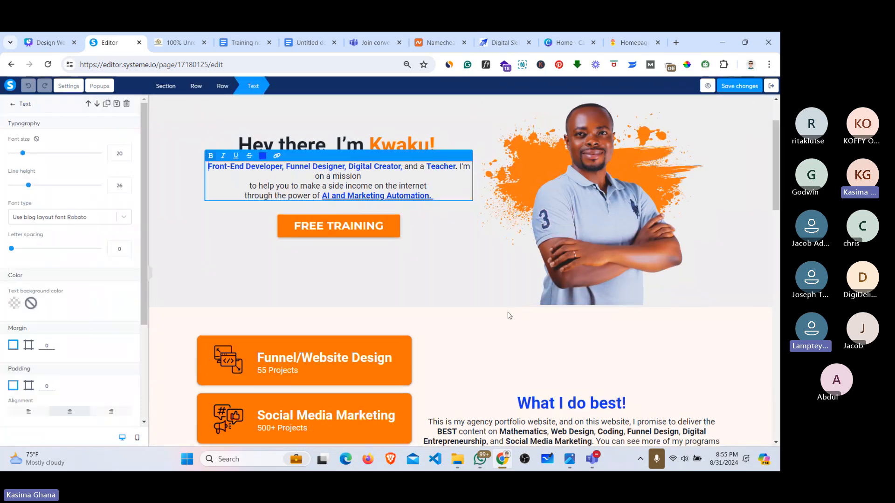
{"action": "left_click", "coordinate": [777, 193]}
{"action": "left_click_drag", "start_coordinate": [777, 193], "coordinate": [255, 94]}
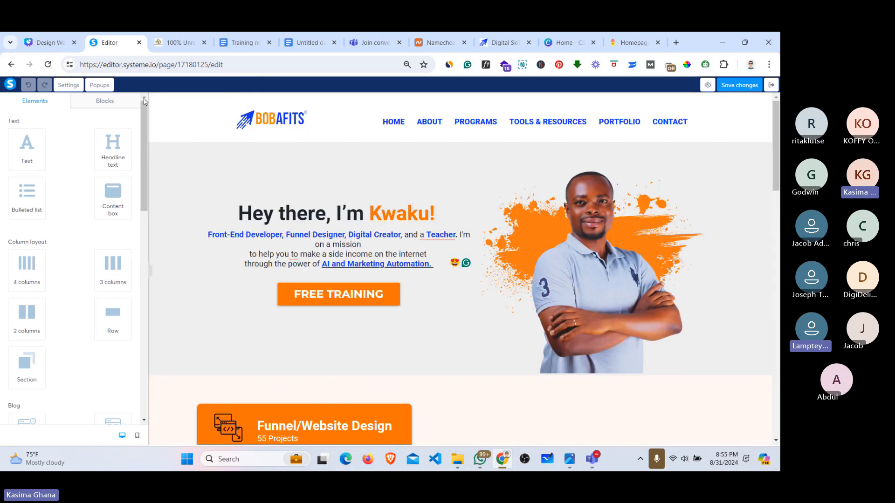
{"action": "left_click", "coordinate": [748, 90]}
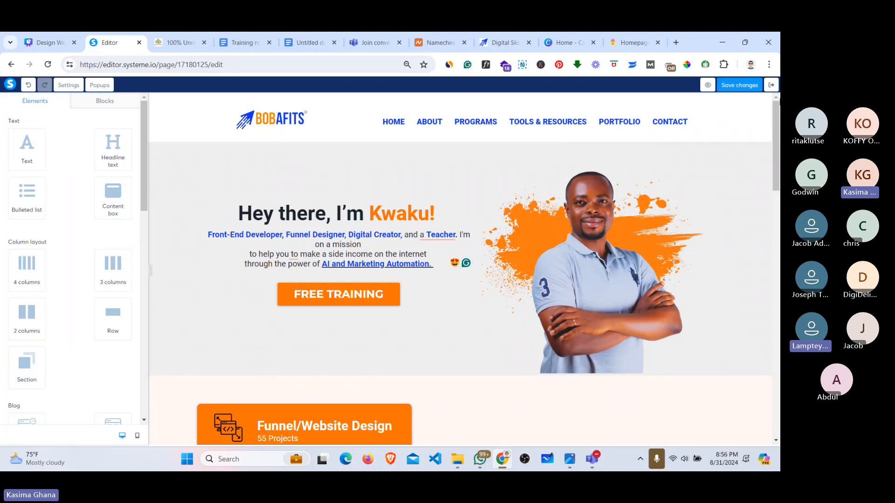
{"action": "left_click", "coordinate": [771, 86]}
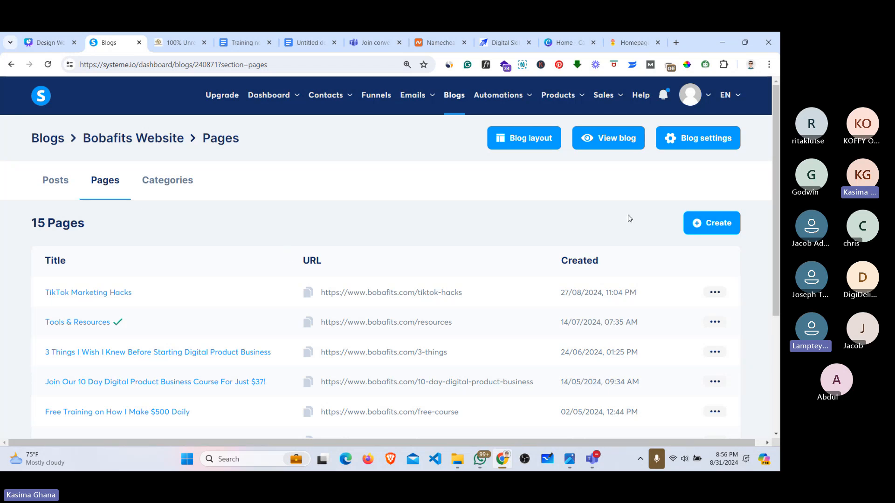
Step: Visit trythisbusiness.com, scroll its free training page, close the signup popup, and open a blank tab
{"action": "mouse_move", "coordinate": [777, 129]}
{"action": "left_mouse_down"}
{"action": "mouse_move", "coordinate": [779, 247]}
{"action": "mouse_move", "coordinate": [776, 122]}
{"action": "left_mouse_up"}
{"action": "left_click", "coordinate": [675, 42]}
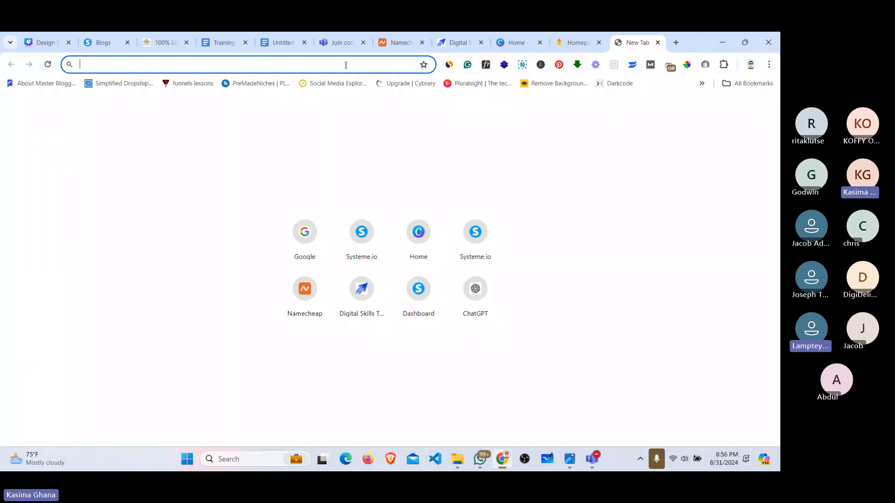
{"action": "type", "text": "trythisbusiness.com"}
{"action": "key", "text": "Return"}
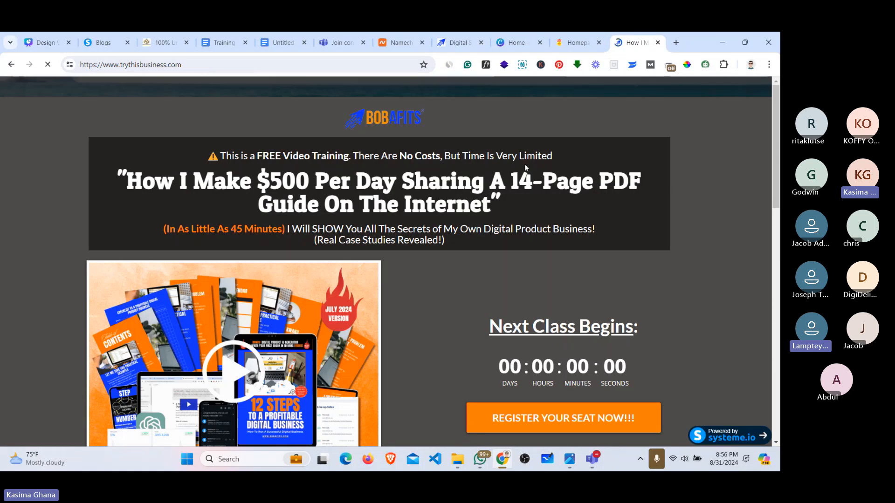
{"action": "scroll", "coordinate": [526, 168], "scroll_direction": "down", "scroll_amount": 1}
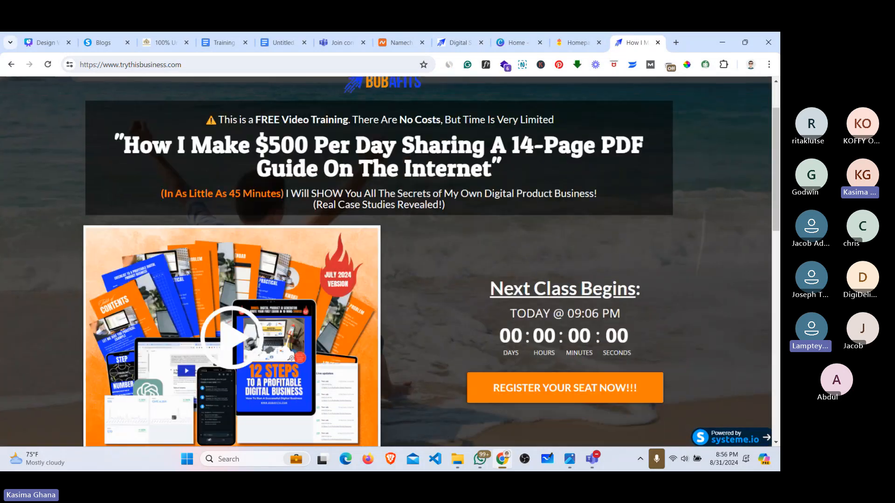
{"action": "scroll", "coordinate": [377, 261], "scroll_direction": "down", "scroll_amount": 2}
{"action": "scroll", "coordinate": [377, 261], "scroll_direction": "down", "scroll_amount": 9}
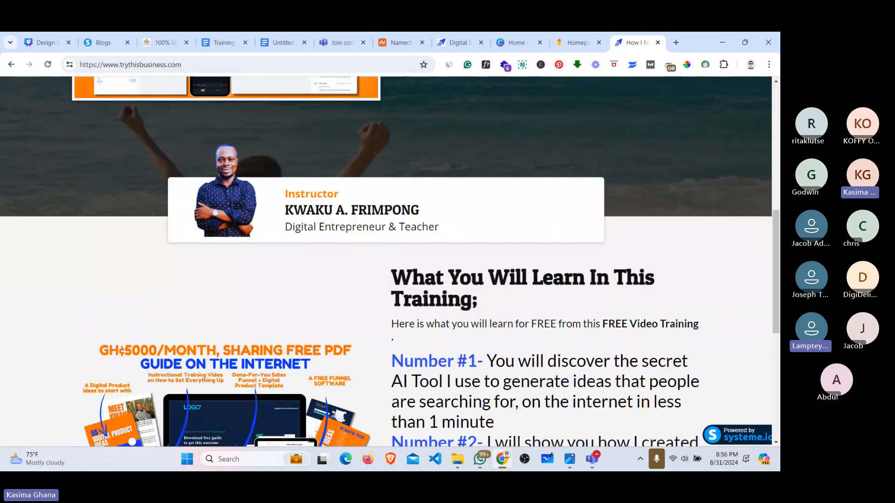
{"action": "scroll", "coordinate": [377, 261], "scroll_direction": "up", "scroll_amount": 10}
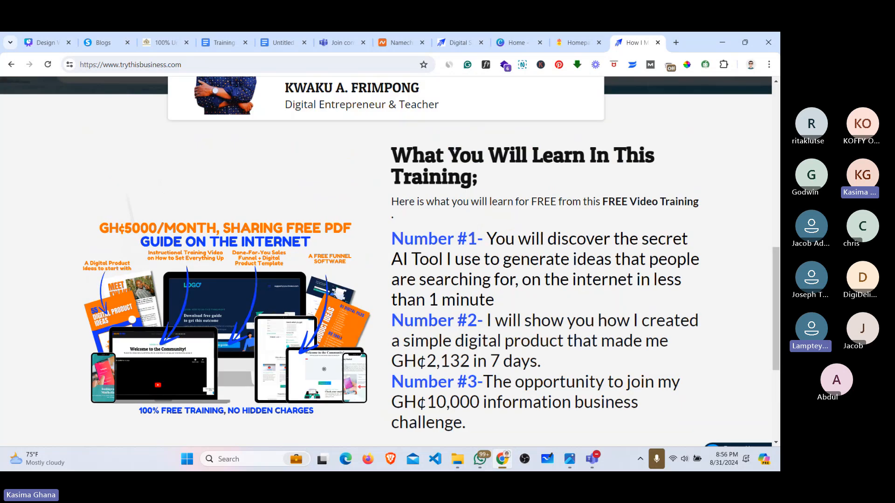
{"action": "scroll", "coordinate": [385, 261], "scroll_direction": "down", "scroll_amount": 2}
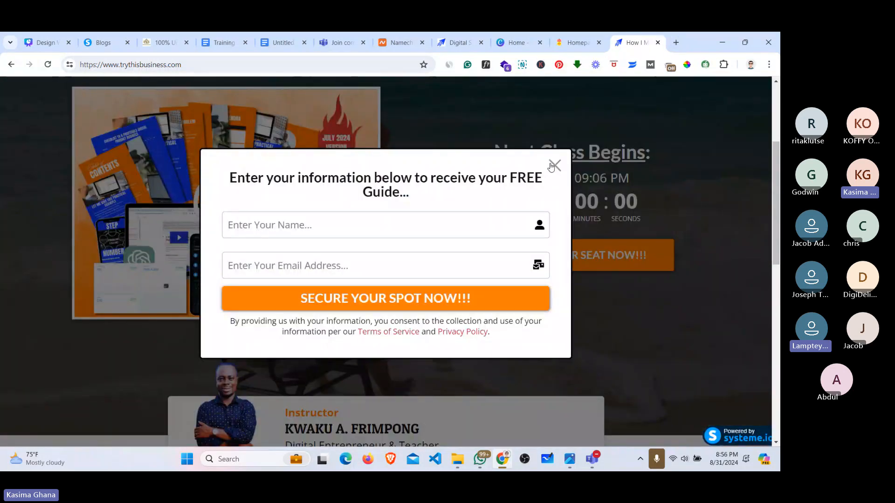
{"action": "left_click", "coordinate": [552, 165]}
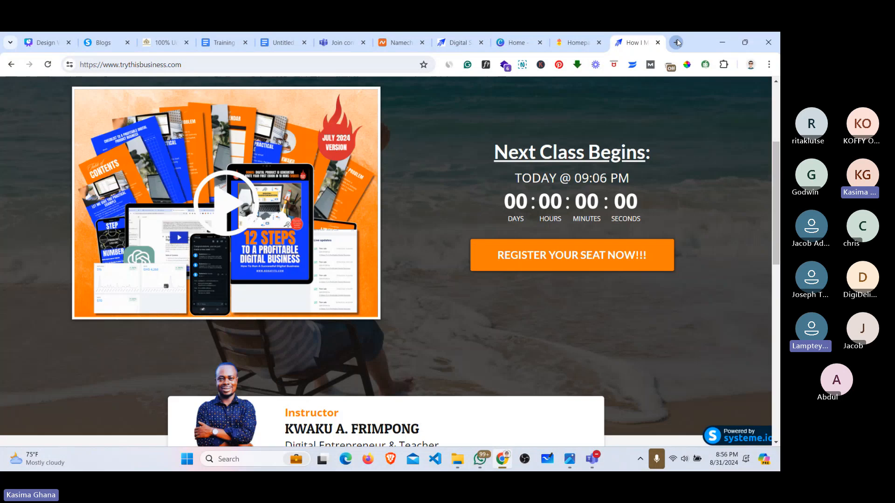
{"action": "key", "text": "ctrl+t"}
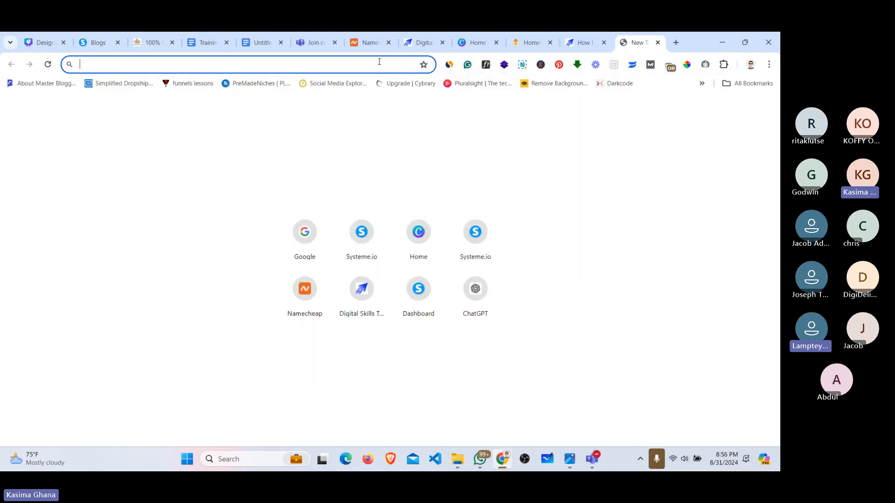
Step: Load 10kinfobusiness.com from the '10k' autocomplete and scroll its offer-closed page
{"action": "type", "text": "10k"}
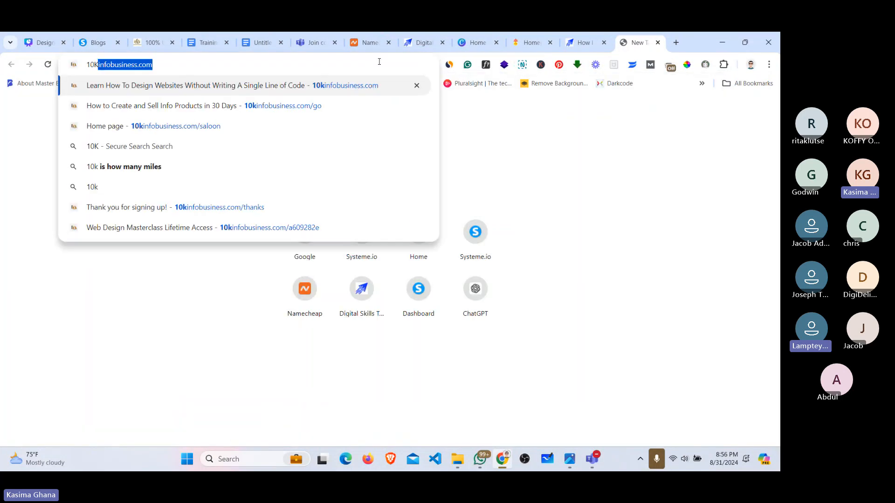
{"action": "key", "text": "Return"}
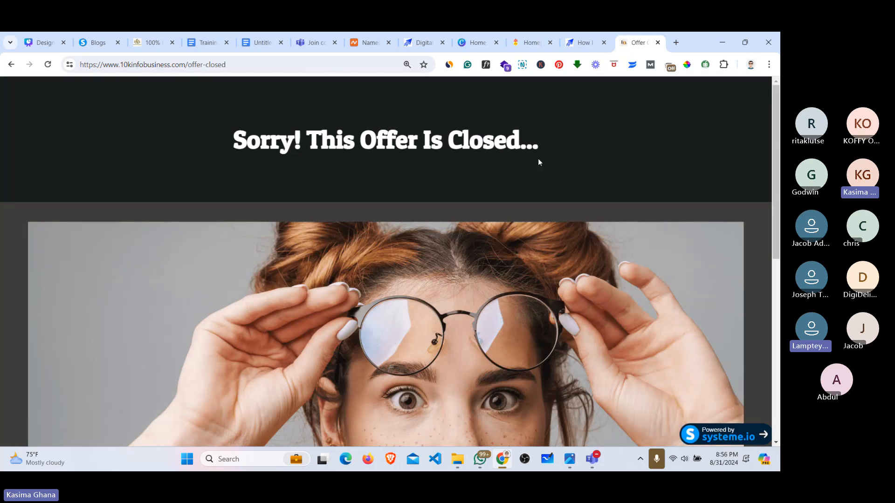
{"action": "scroll", "coordinate": [538, 163], "scroll_direction": "down", "scroll_amount": 3}
{"action": "scroll", "coordinate": [386, 262], "scroll_direction": "up", "scroll_amount": 3}
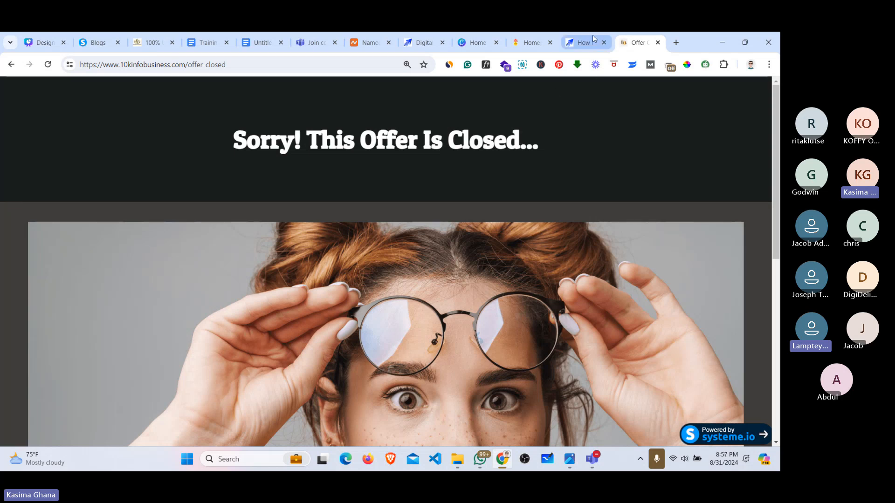
Step: Compare the open tabs, then highlight the TODAY @ 09:06 PM class time on trythisbusiness.com
{"action": "left_click", "coordinate": [583, 42]}
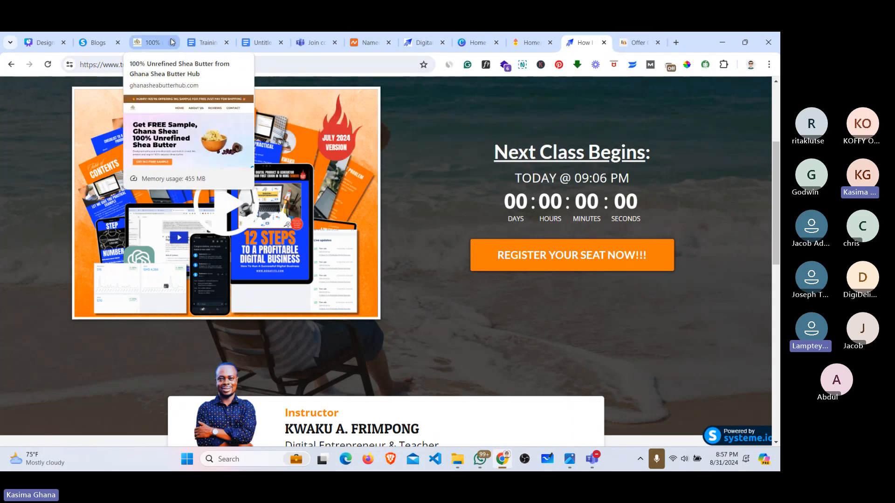
{"action": "left_click", "coordinate": [98, 42]}
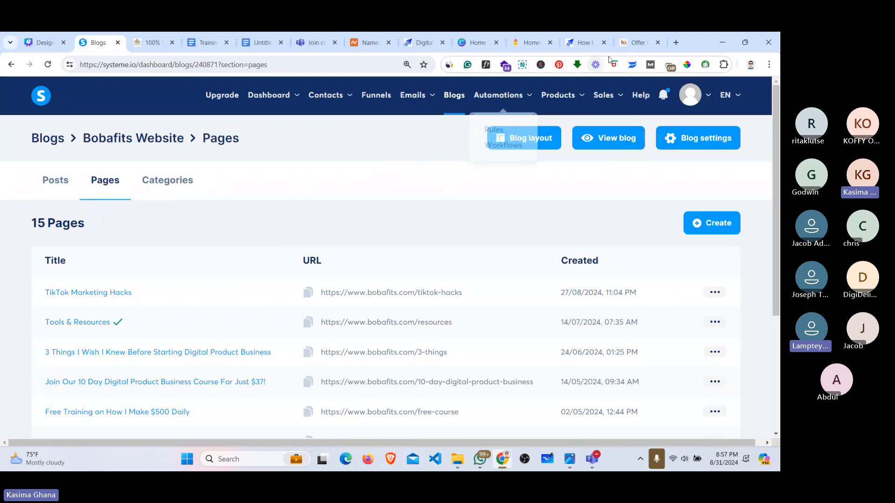
{"action": "left_click", "coordinate": [632, 45]}
{"action": "left_click", "coordinate": [586, 42]}
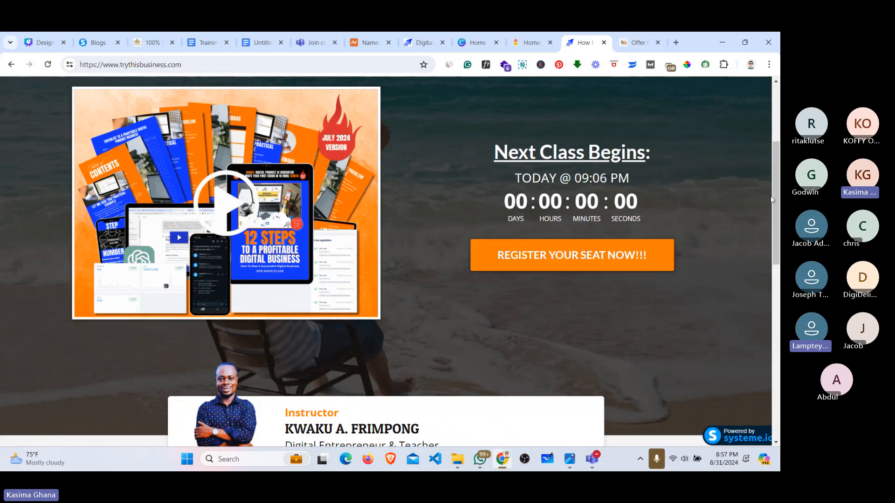
{"action": "left_click_drag", "start_coordinate": [770, 196], "coordinate": [777, 116]}
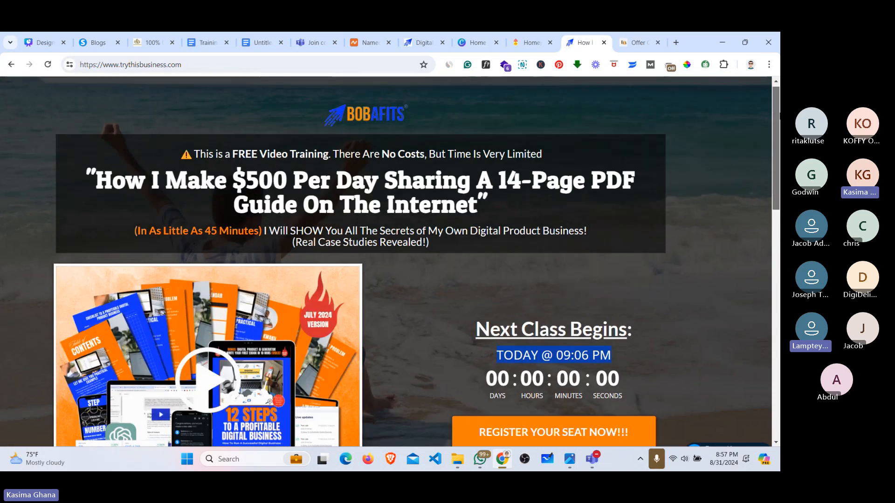
{"action": "scroll", "coordinate": [389, 261], "scroll_direction": "left", "scroll_amount": 1}
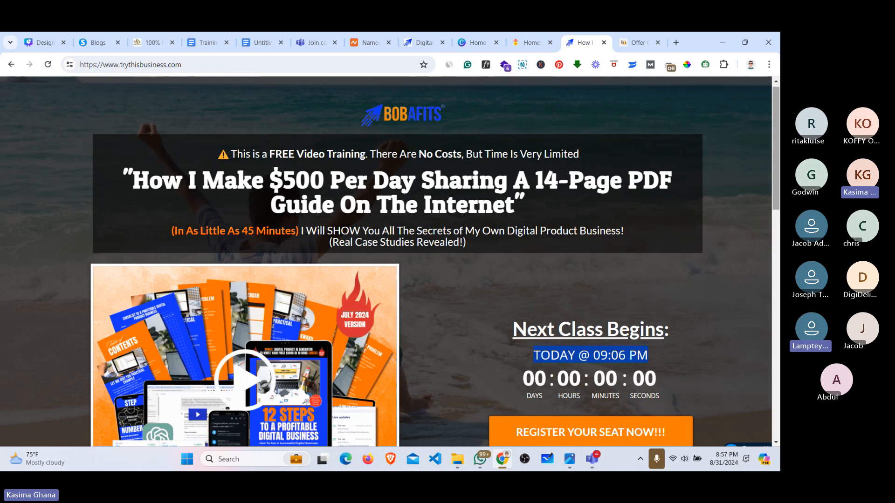
{"action": "left_click", "coordinate": [705, 296]}
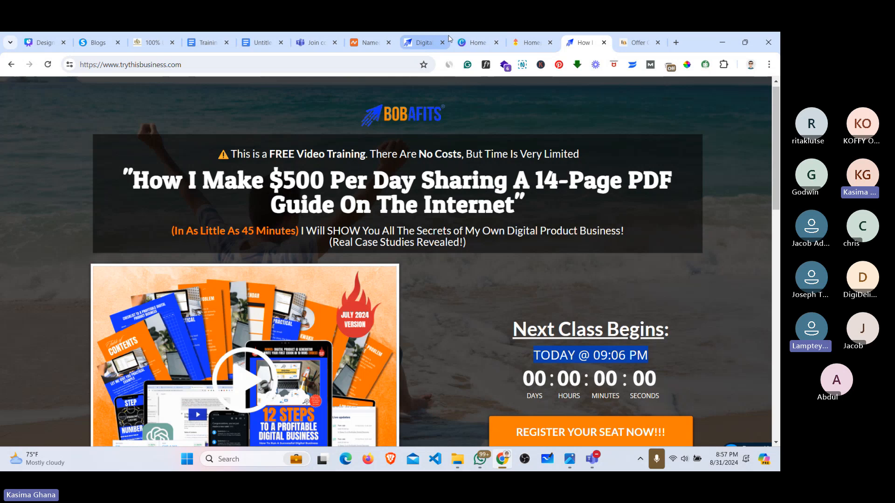
Step: Pass through the bobafits.com and Teams tabs to Canva and show the page 7 Training Outline slide
{"action": "left_click", "coordinate": [421, 43]}
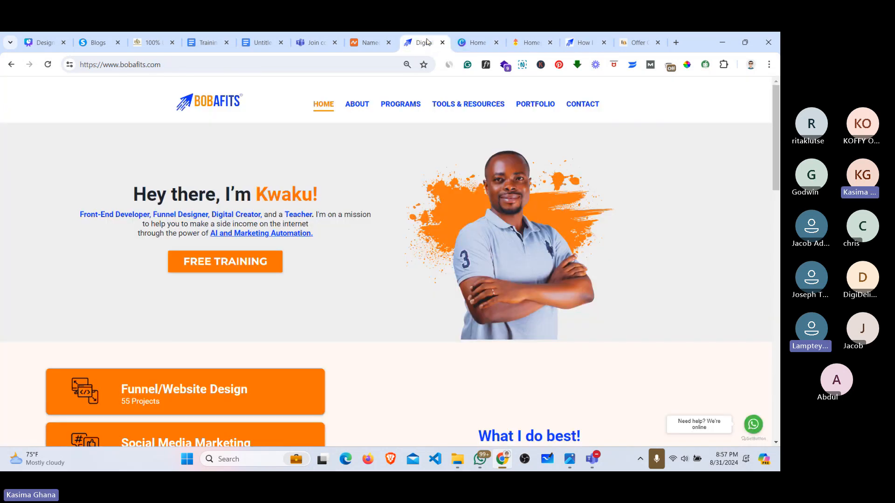
{"action": "left_click", "coordinate": [314, 43]}
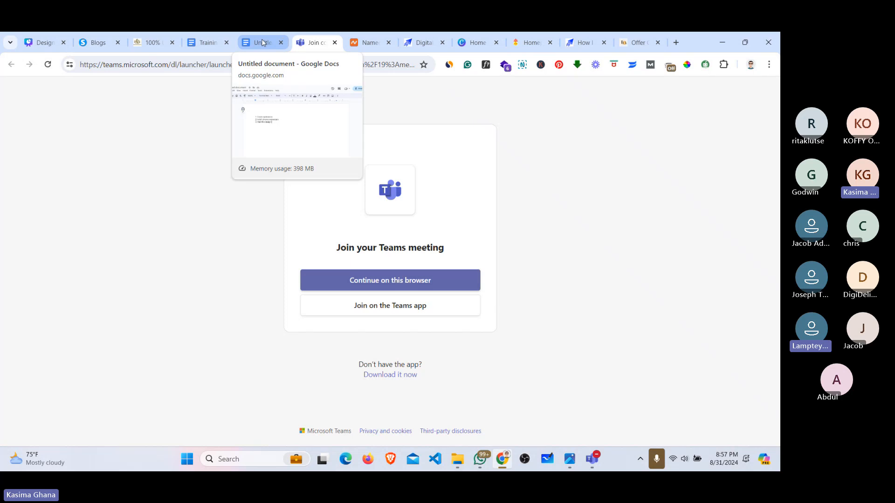
{"action": "left_click", "coordinate": [40, 42]}
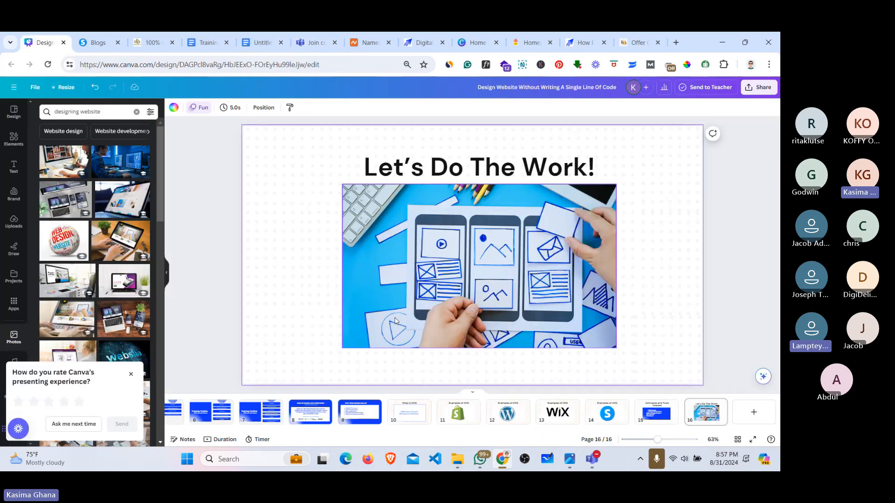
{"action": "left_click", "coordinate": [260, 412]}
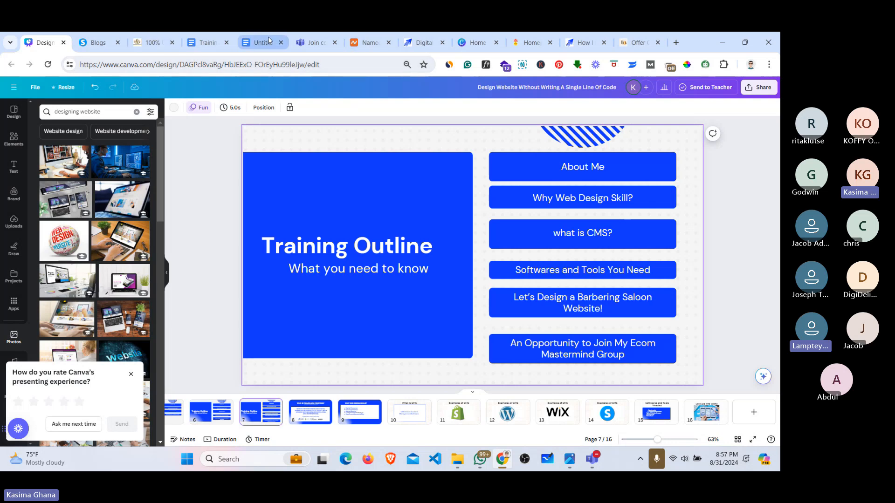
Step: Cycle through the shea butter, new-tab and offer-closed tabs, then list the three systeme.io funnels
{"action": "left_click", "coordinate": [135, 42]}
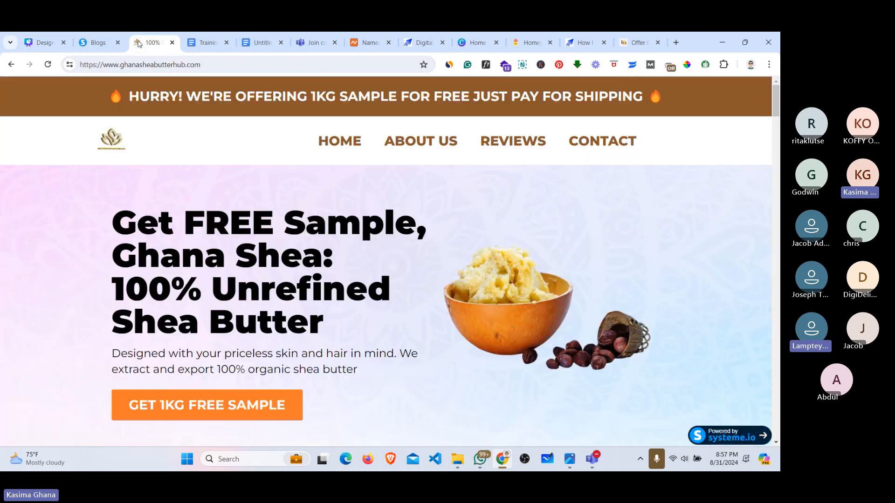
{"action": "left_click", "coordinate": [94, 42]}
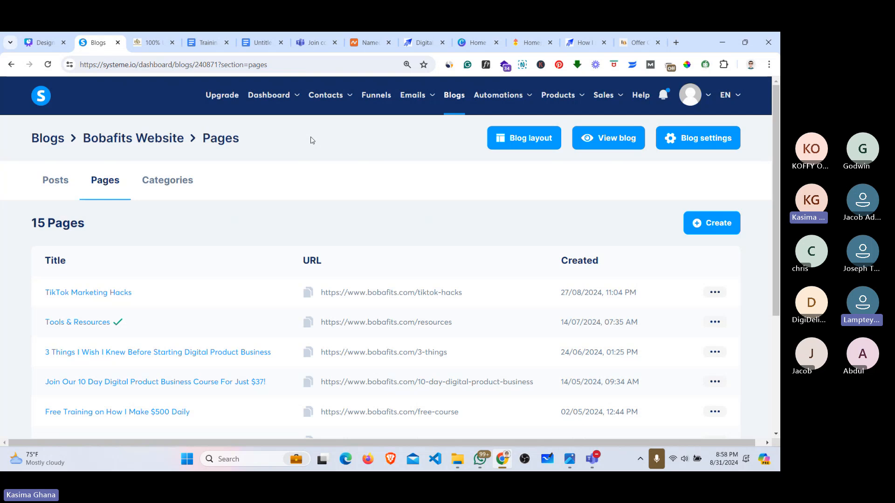
{"action": "left_click", "coordinate": [676, 43]}
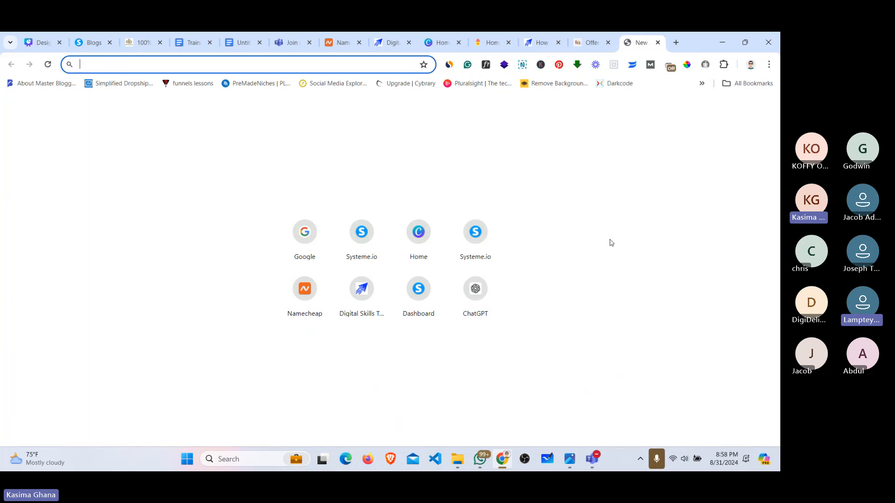
{"action": "left_click", "coordinate": [596, 43]}
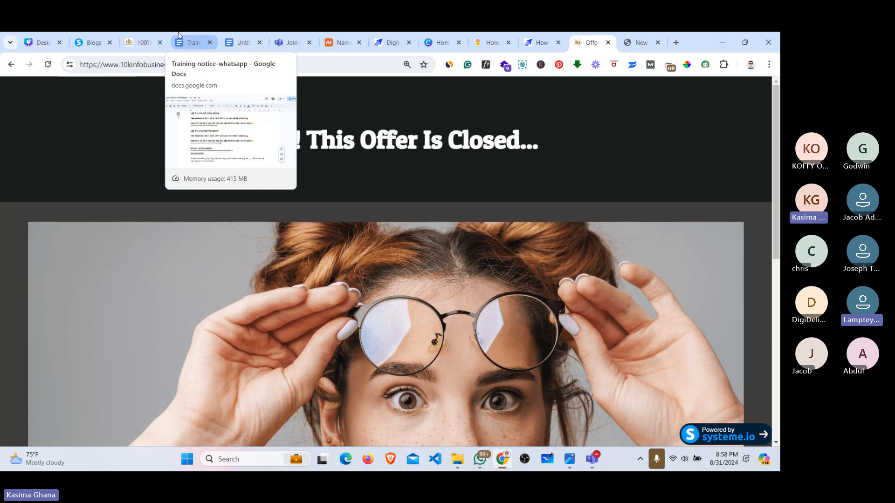
{"action": "left_click", "coordinate": [105, 42]}
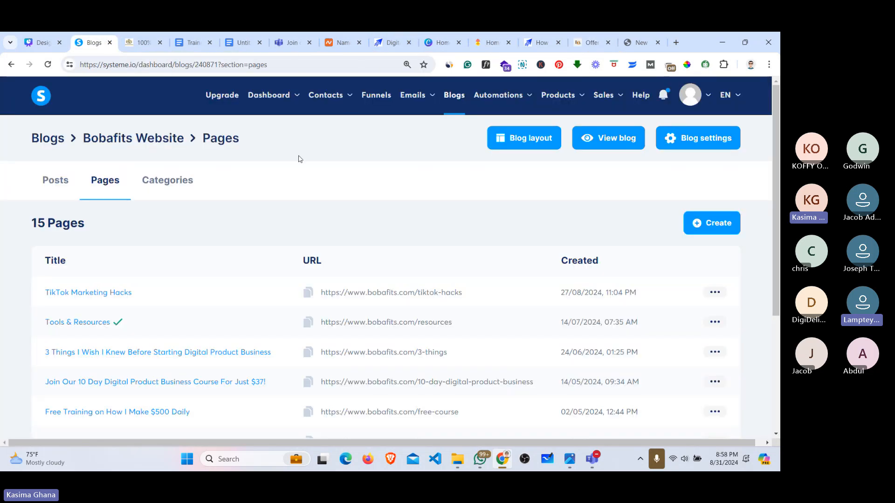
{"action": "left_click", "coordinate": [380, 96]}
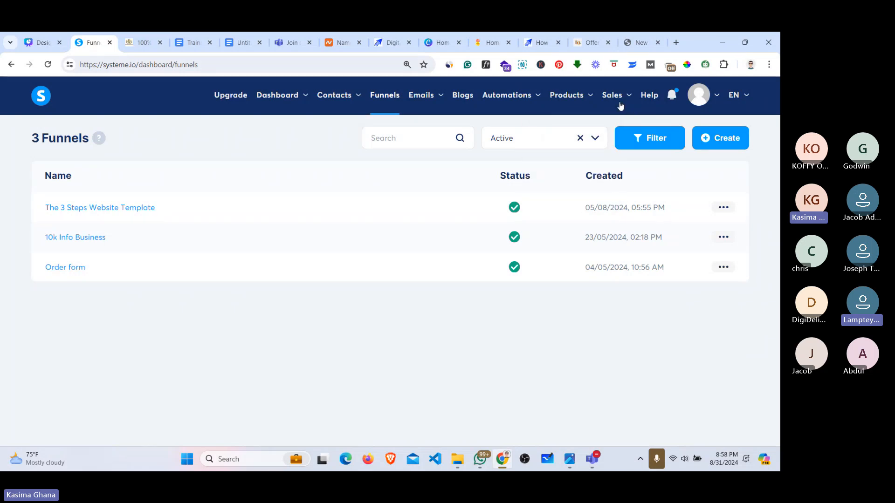
Step: Check the Bobafits Website blog's share link from its actions menu, then close the dialog
{"action": "left_click", "coordinate": [460, 103]}
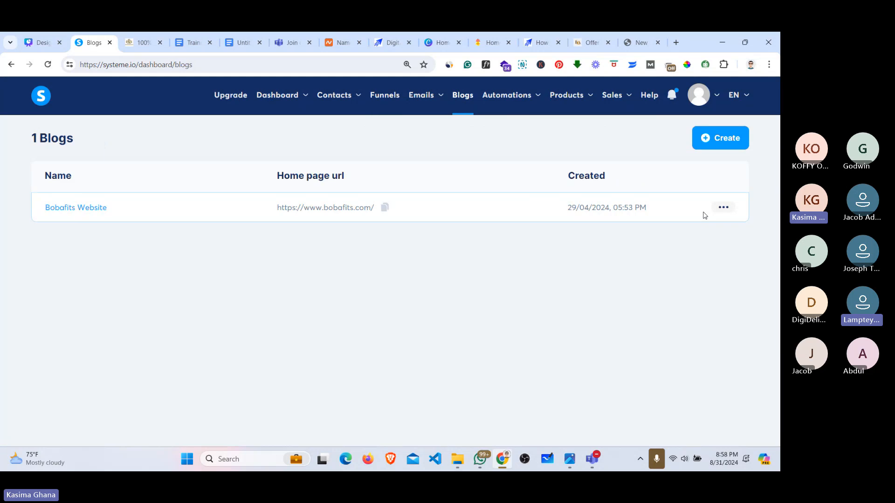
{"action": "left_click", "coordinate": [724, 207]}
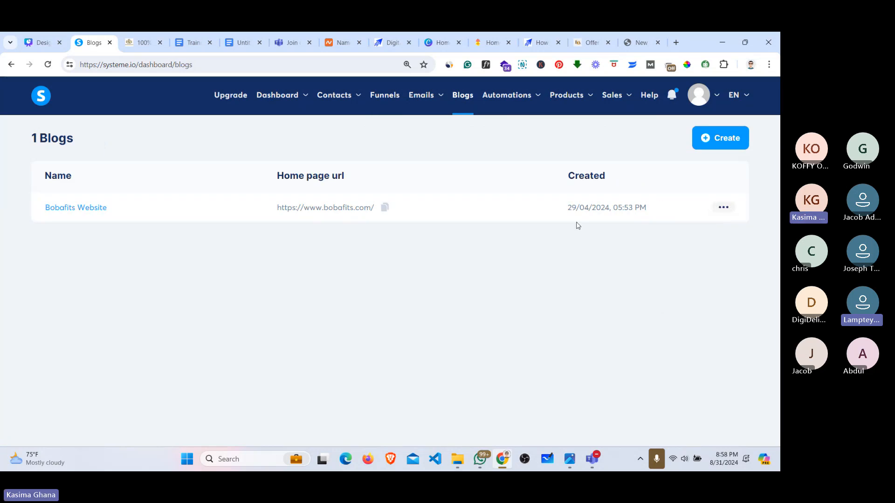
{"action": "left_click", "coordinate": [723, 207]}
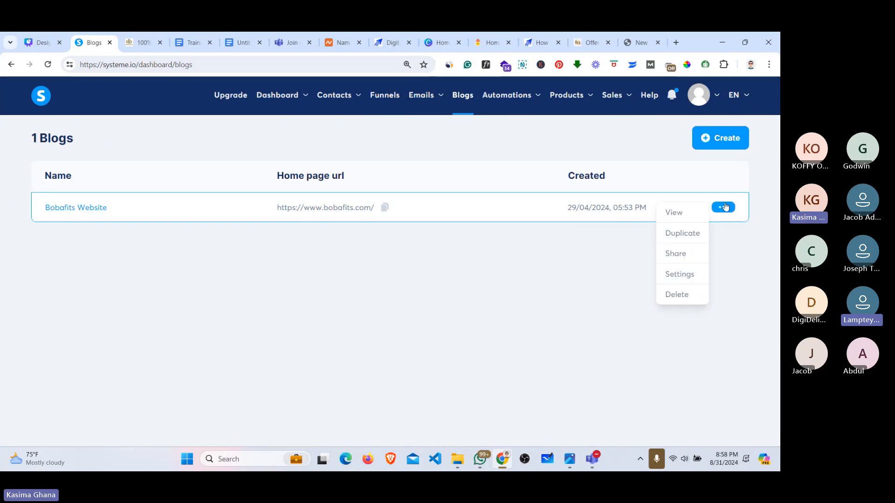
{"action": "left_click", "coordinate": [676, 254]}
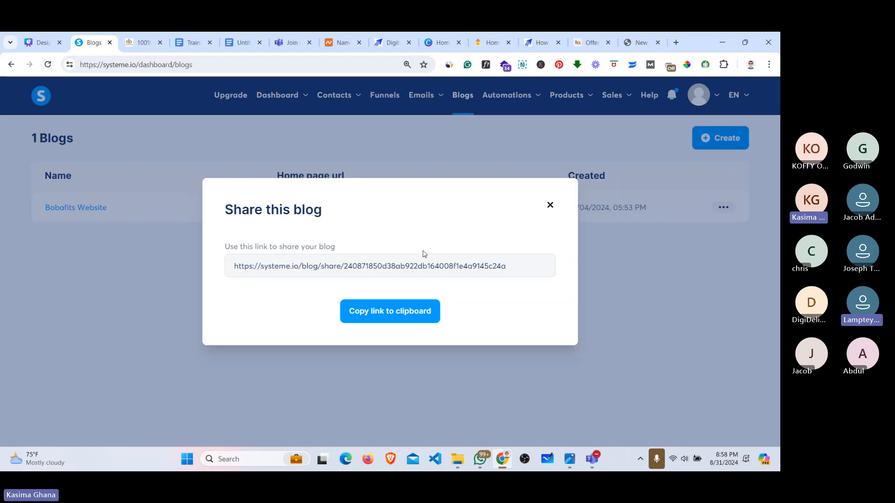
{"action": "left_click", "coordinate": [550, 206]}
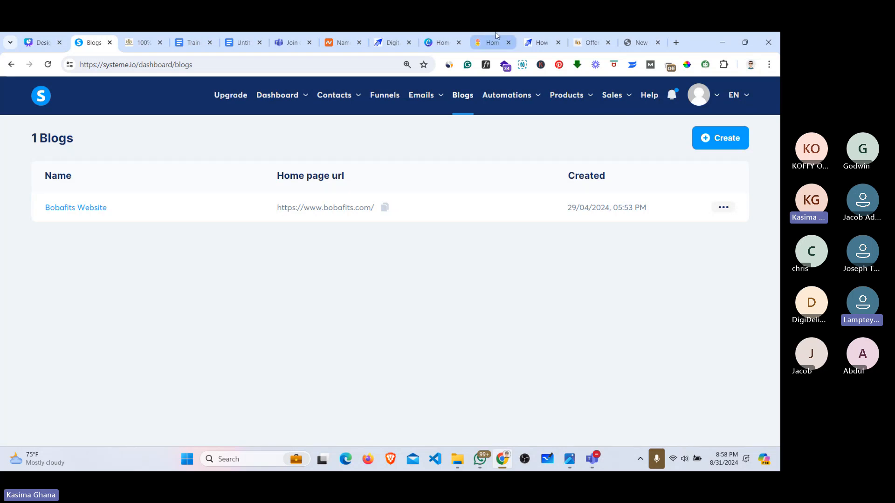
{"action": "left_click", "coordinate": [394, 45]}
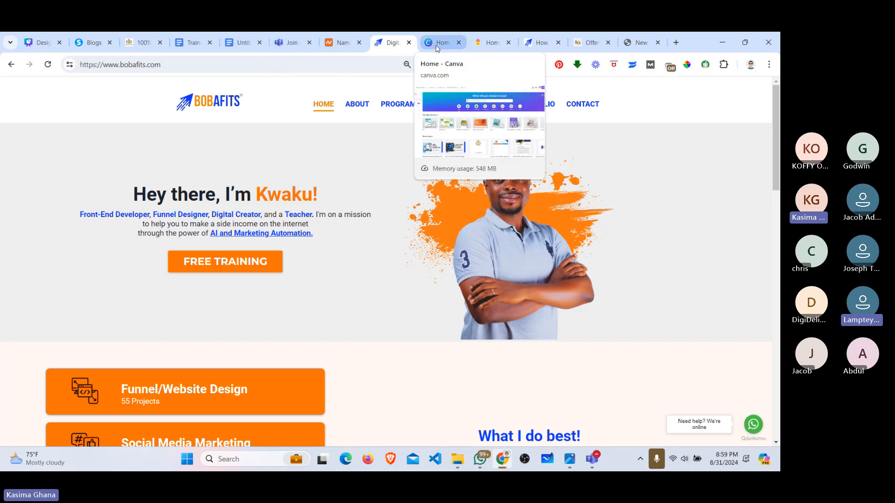
{"action": "left_click", "coordinate": [184, 42]}
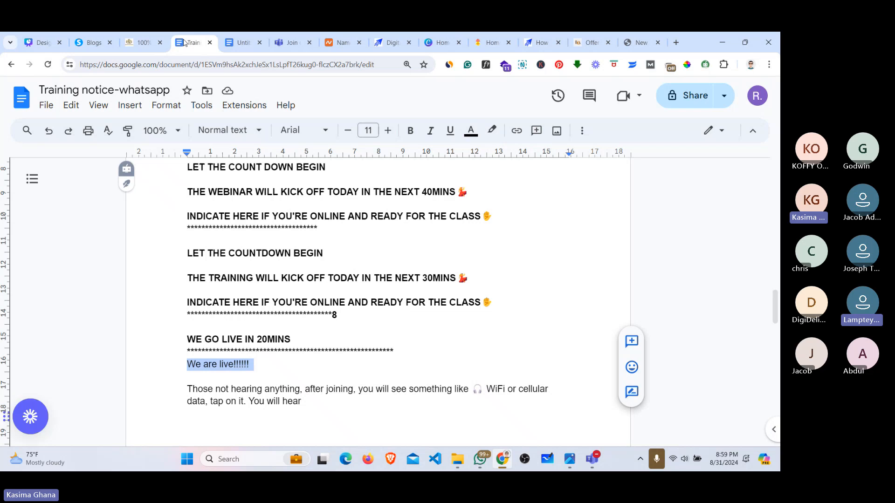
{"action": "left_click", "coordinate": [147, 43]}
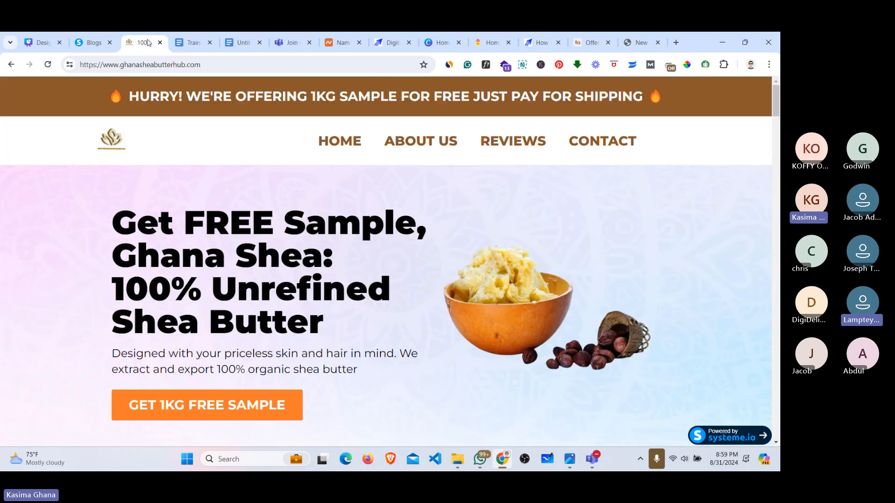
{"action": "left_click", "coordinate": [93, 42]}
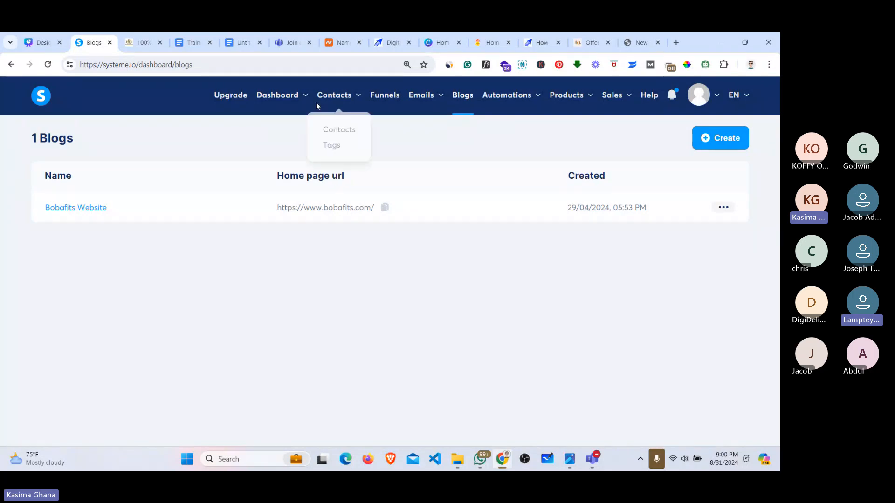
Step: Open the live ghanasheabutterhub.com site and scroll through its About Us (Who We Are) section
{"action": "mouse_move", "coordinate": [701, 100]}
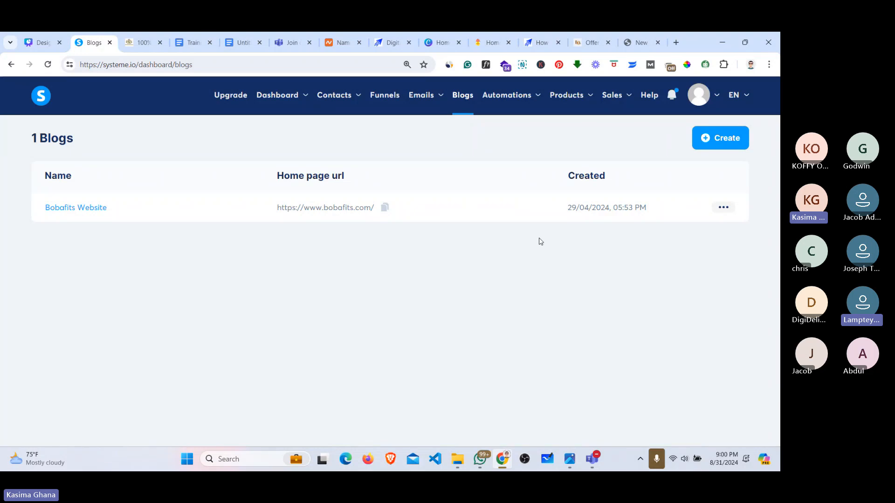
{"action": "left_click", "coordinate": [632, 35]}
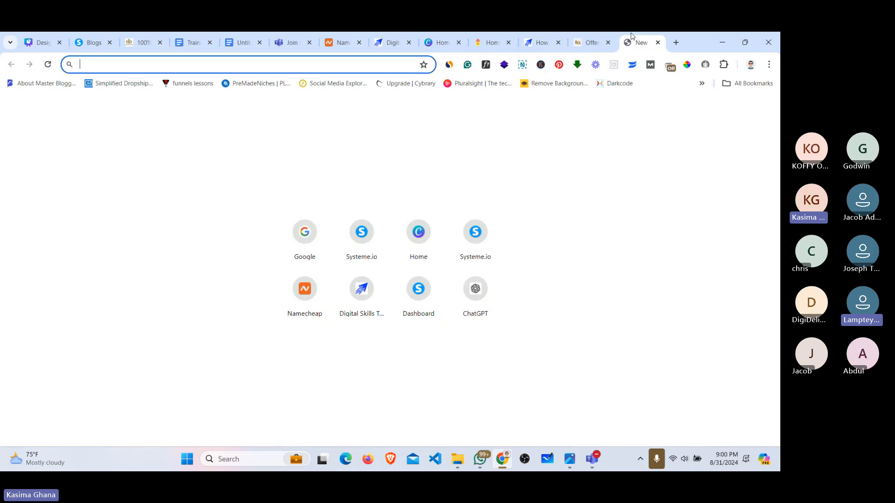
{"action": "left_click", "coordinate": [136, 40]}
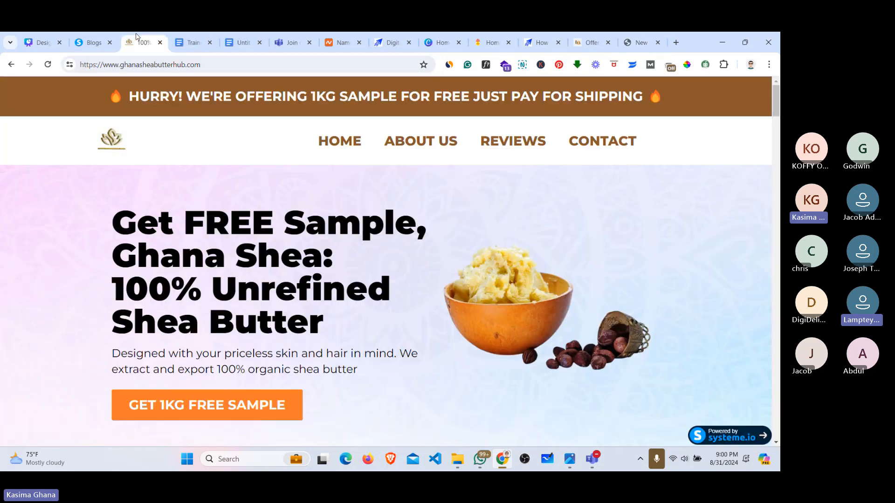
{"action": "left_click", "coordinate": [427, 150]}
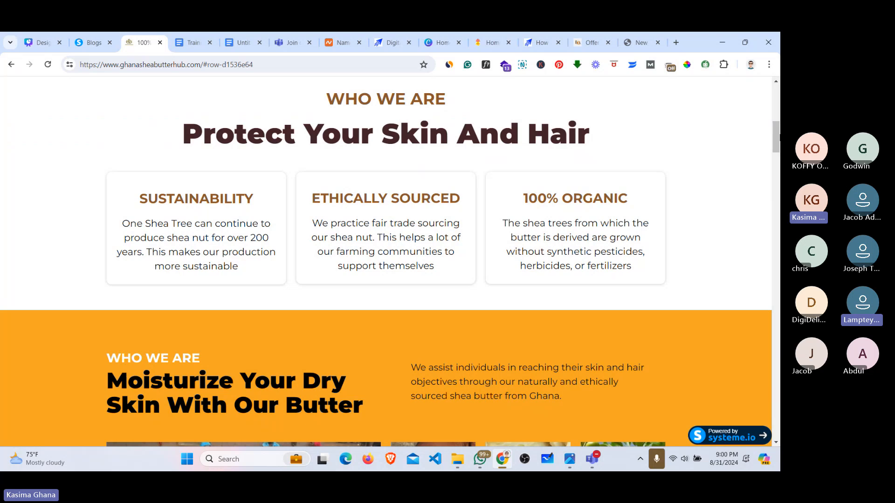
{"action": "left_click_drag", "start_coordinate": [777, 136], "coordinate": [776, 91]}
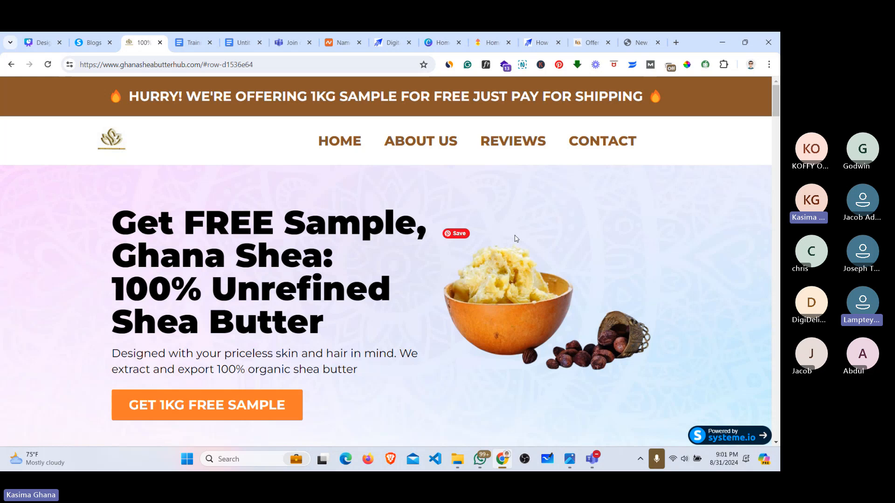
Step: Flip through the Blogs, Training notice and Join tabs to the Untitled steps document
{"action": "left_click", "coordinate": [93, 45]}
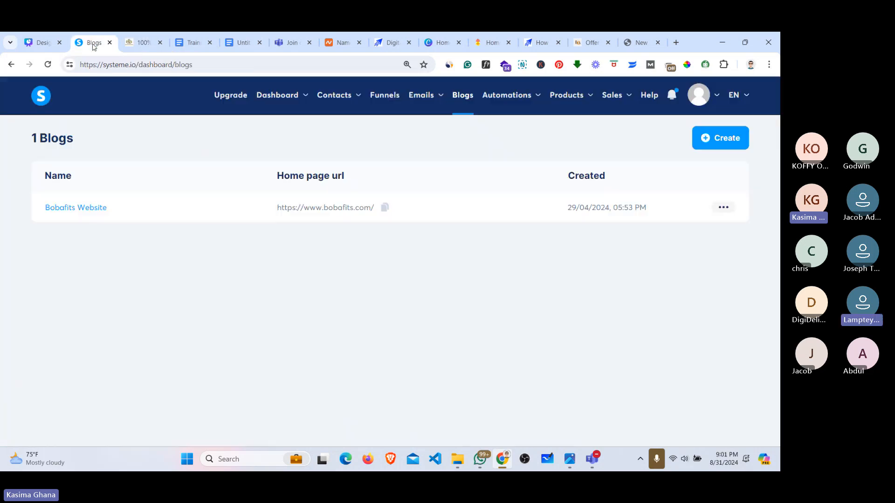
{"action": "left_click", "coordinate": [197, 45]}
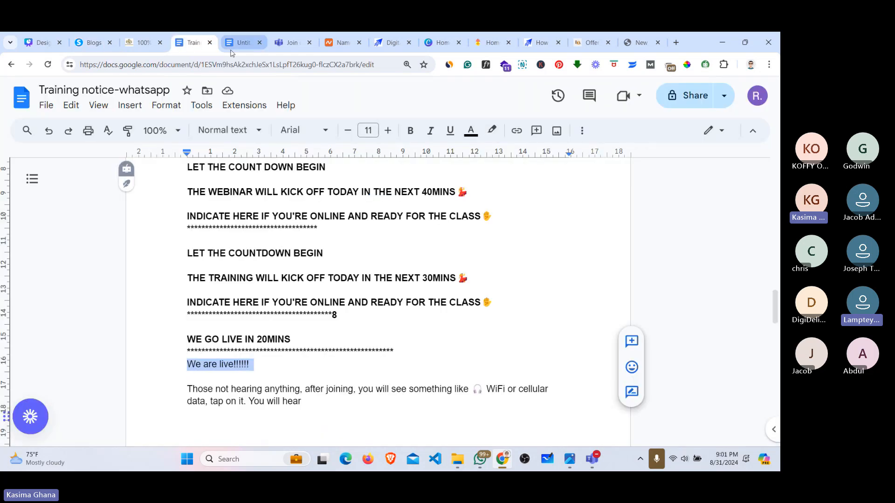
{"action": "left_click", "coordinate": [281, 40]}
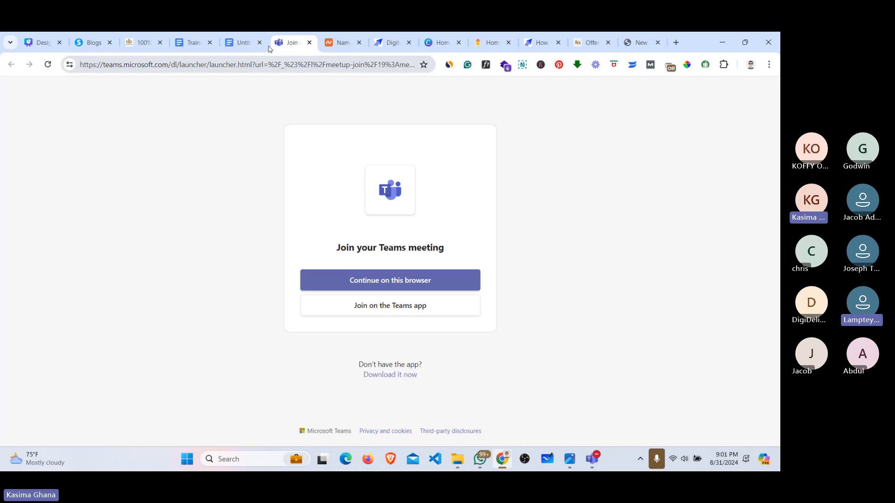
{"action": "left_click", "coordinate": [247, 44]}
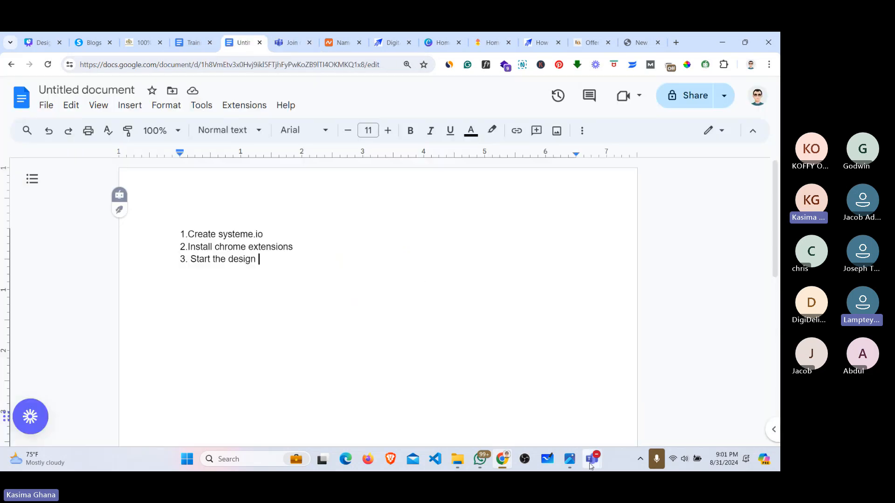
Step: Bring the Teams meeting window forward, then minimize it again
{"action": "mouse_move", "coordinate": [593, 459]}
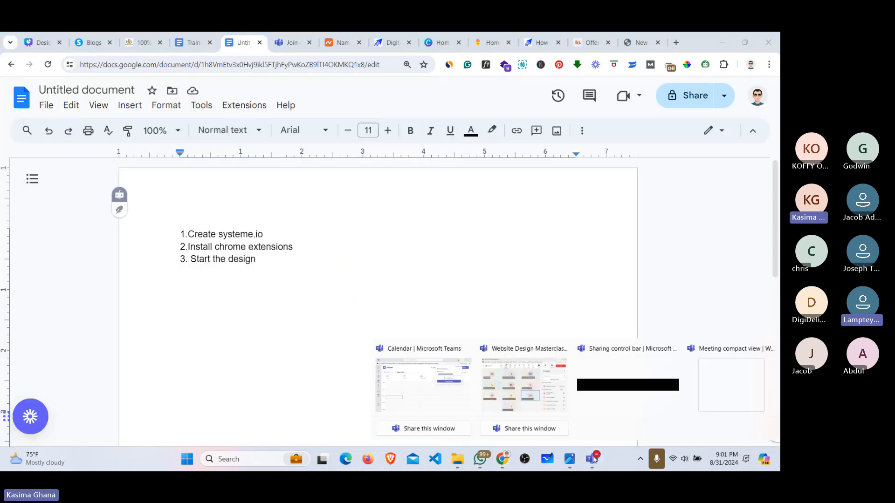
{"action": "left_click", "coordinate": [534, 404]}
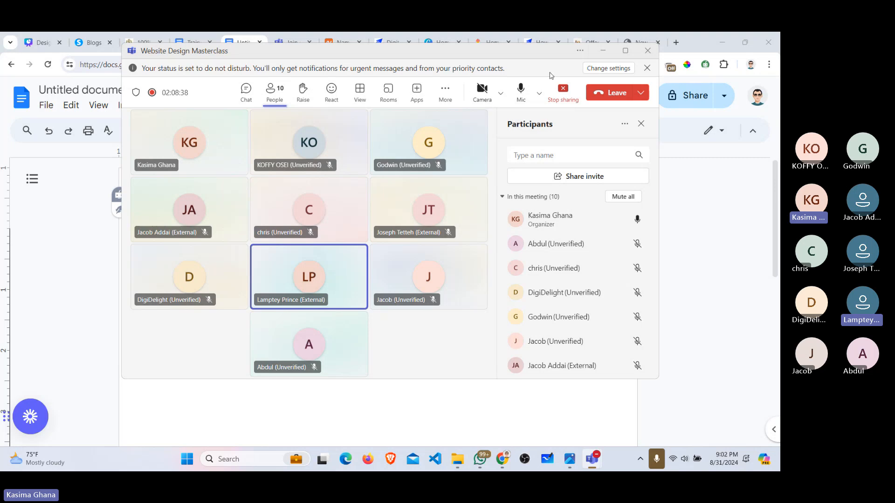
{"action": "left_click", "coordinate": [603, 53]}
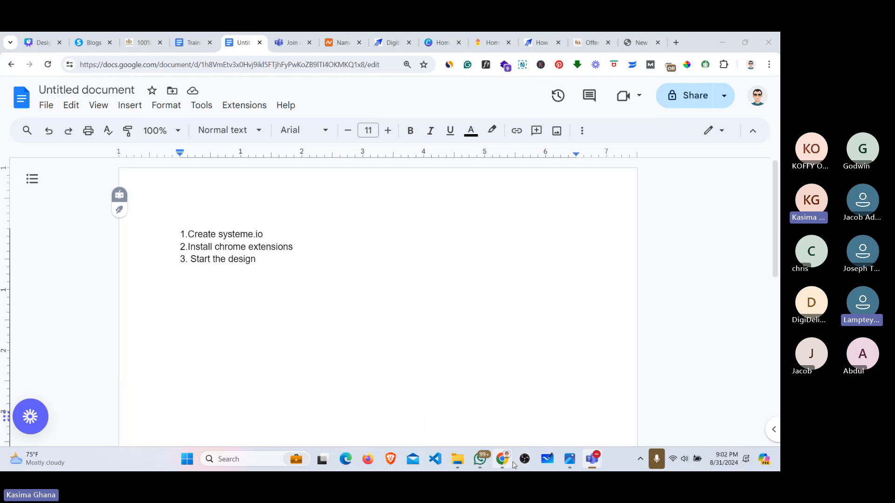
{"action": "mouse_move", "coordinate": [590, 463]}
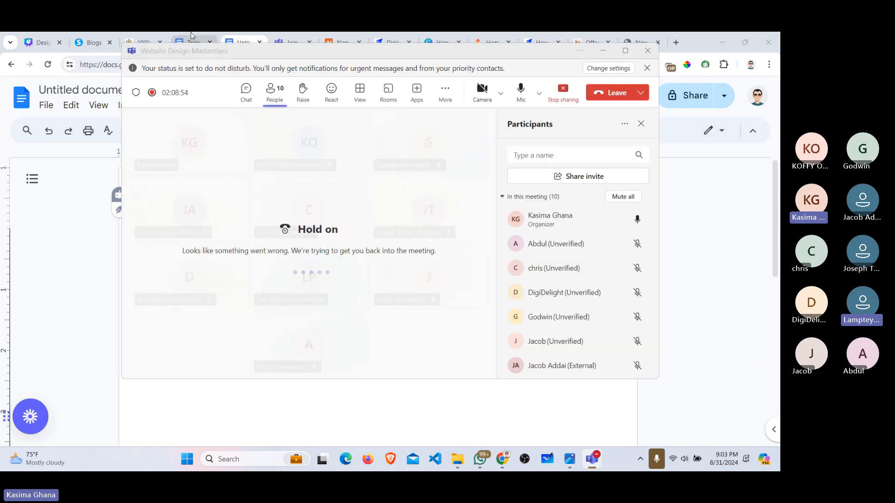
Step: Log out of the current systeme.io account from the avatar menu
{"action": "left_click", "coordinate": [93, 42]}
{"action": "mouse_move", "coordinate": [696, 100]}
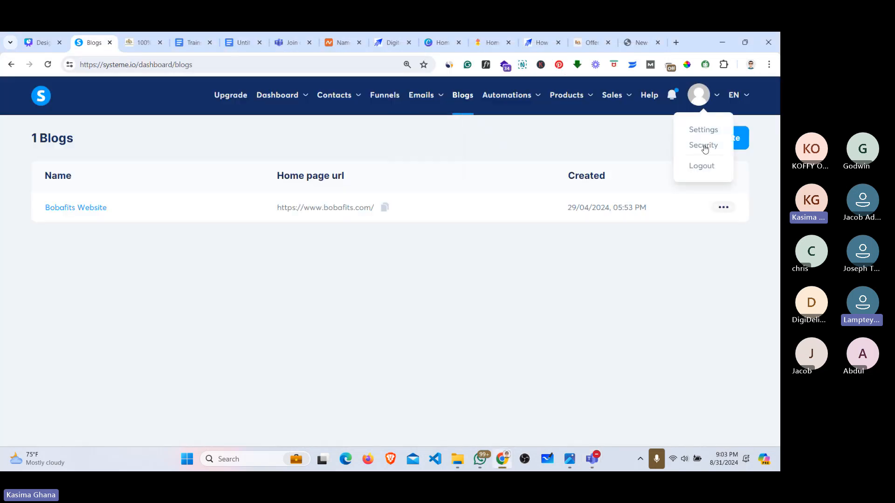
{"action": "left_click", "coordinate": [701, 166]}
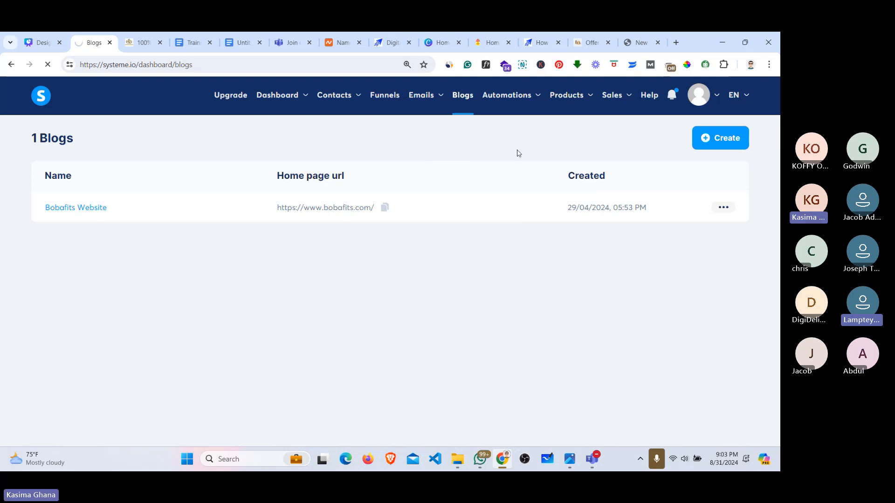
Step: Sign in with a different saved account chosen from the Email field's suggestions
{"action": "mouse_move", "coordinate": [686, 100]}
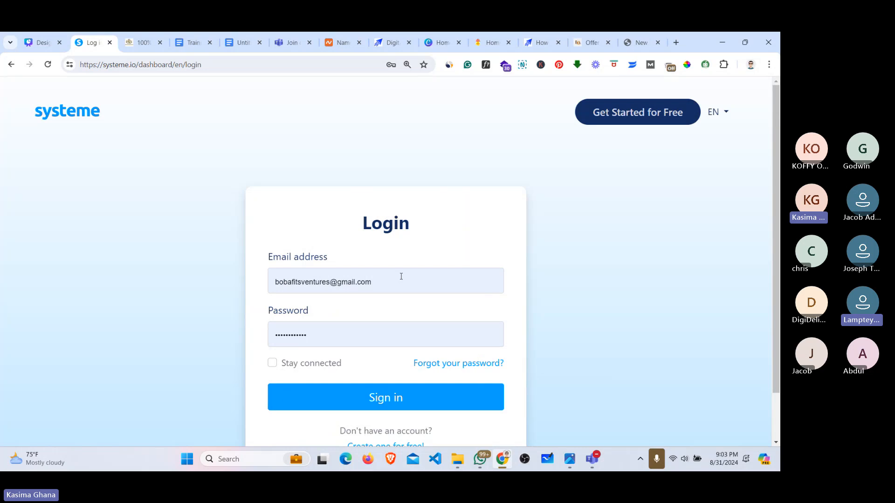
{"action": "left_click", "coordinate": [383, 283]}
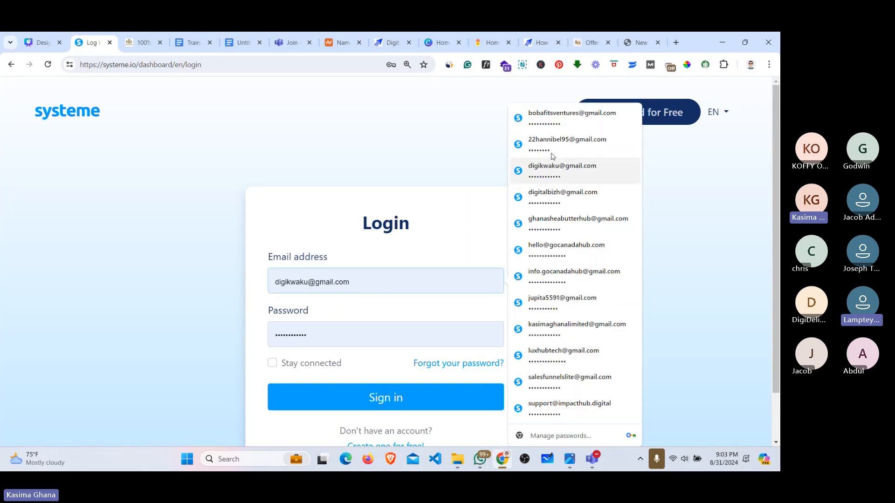
{"action": "left_click", "coordinate": [550, 379]}
{"action": "left_click", "coordinate": [410, 400]}
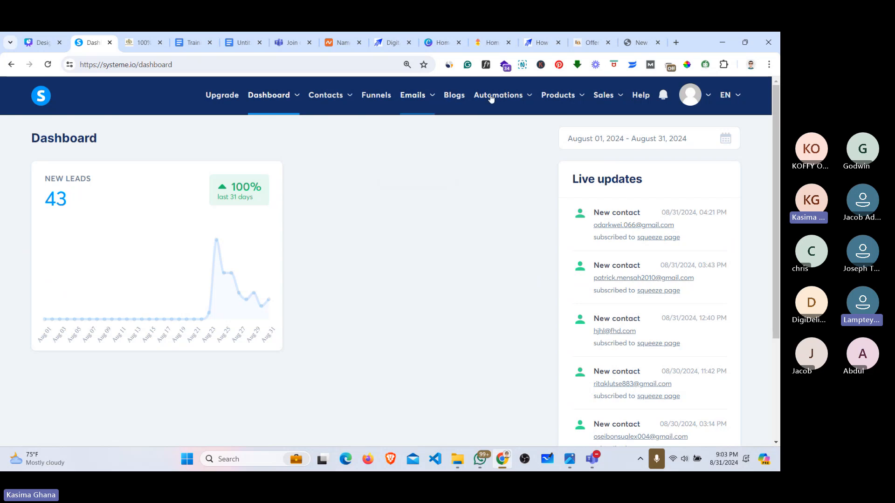
Step: Go via Funnels and the Website Design Training funnel to Coupons and select SPECIALOFFER
{"action": "left_click", "coordinate": [381, 97]}
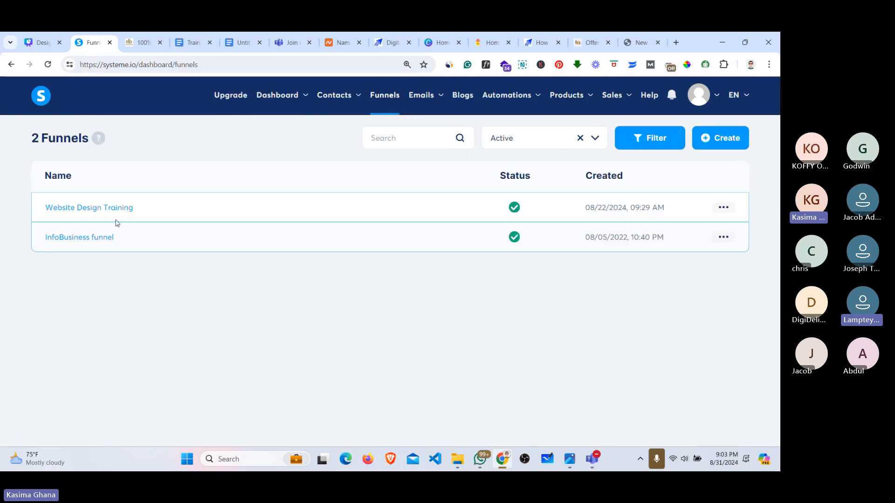
{"action": "left_click", "coordinate": [94, 210]}
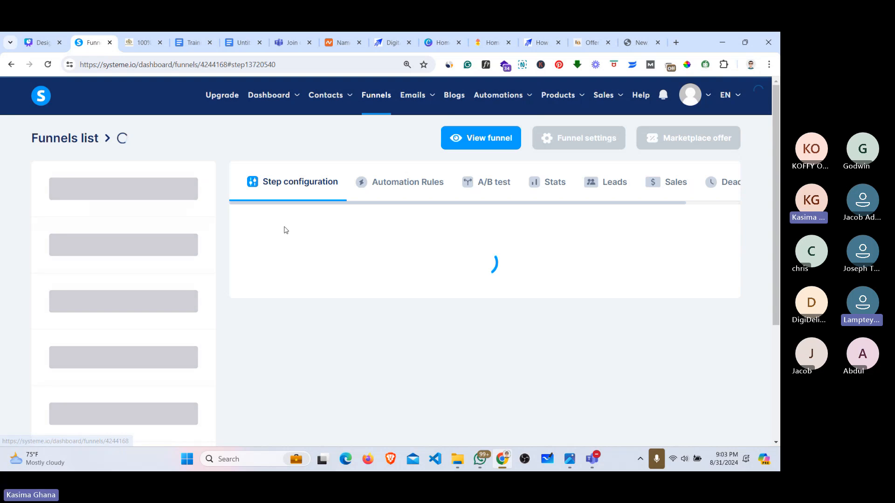
{"action": "mouse_move", "coordinate": [620, 98]}
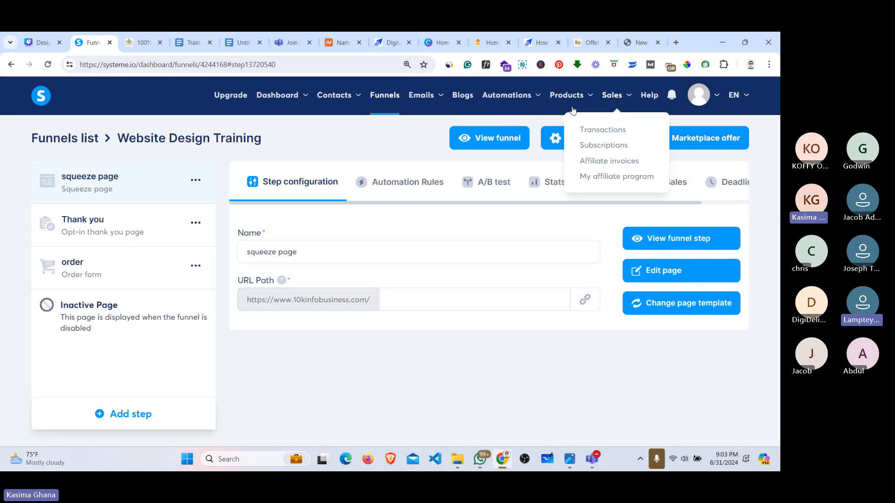
{"action": "mouse_move", "coordinate": [569, 99]}
{"action": "left_click", "coordinate": [558, 165]}
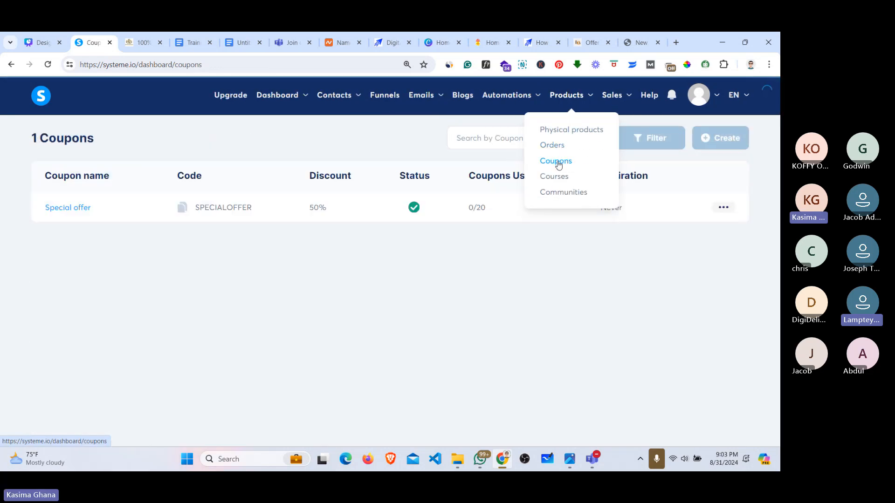
{"action": "double_click", "coordinate": [255, 210]}
{"action": "key", "text": "ctrl+c"}
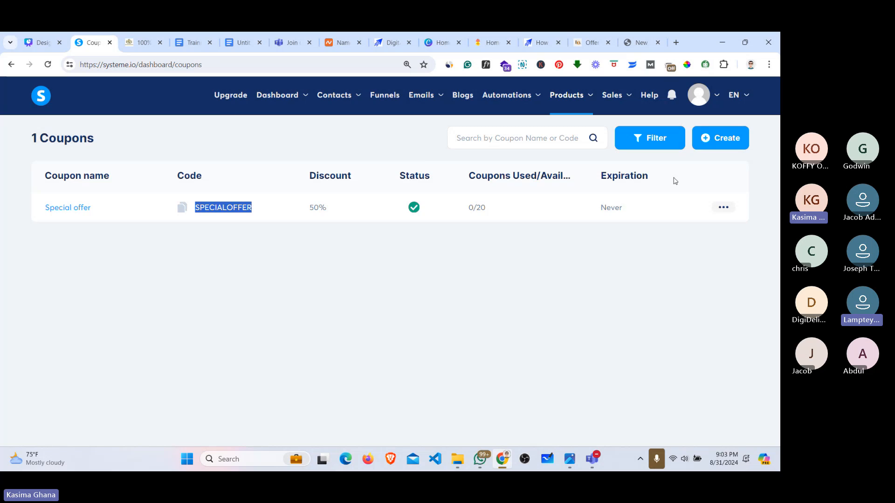
Step: Close the Coupons tab, send SPECIALOFFER in the Teams meeting chat, then minimise the meeting
{"action": "left_click", "coordinate": [109, 43]}
{"action": "mouse_move", "coordinate": [592, 459]}
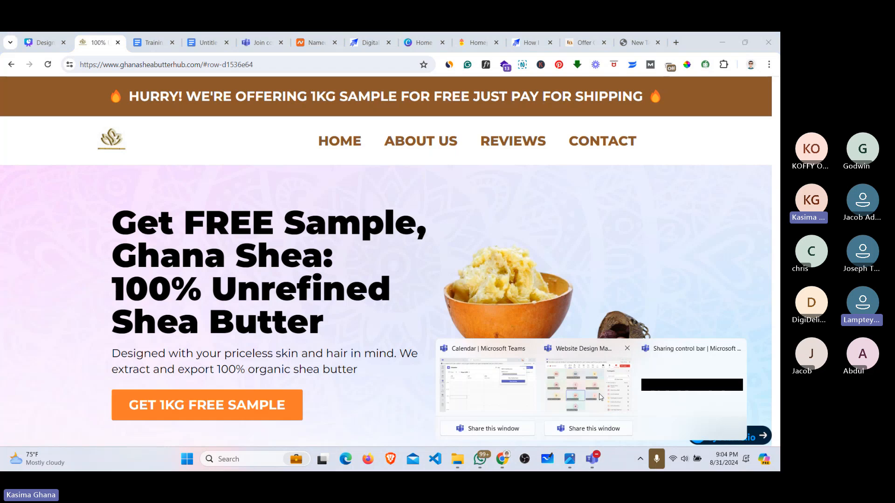
{"action": "left_click", "coordinate": [588, 385]}
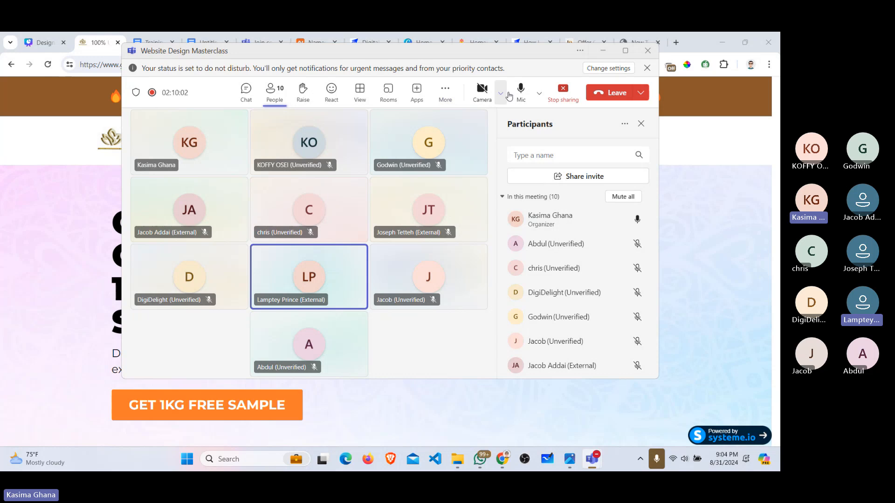
{"action": "left_click", "coordinate": [246, 91]}
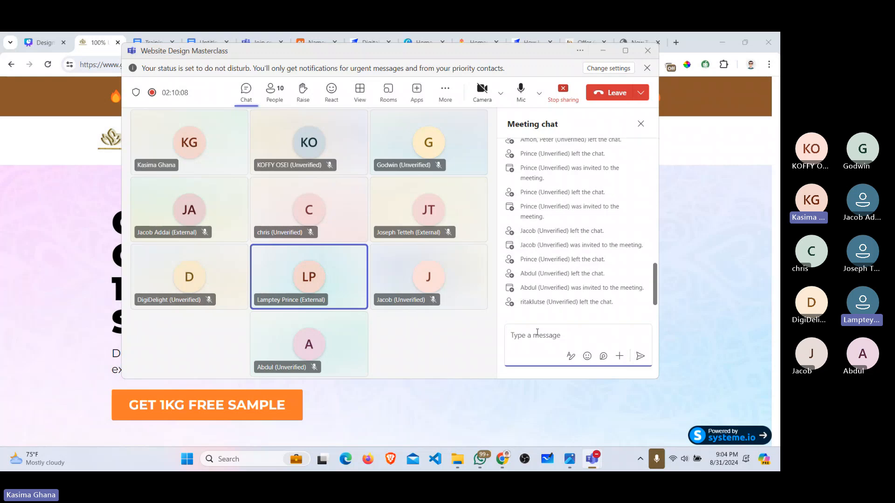
{"action": "key", "text": "ctrl+v"}
{"action": "key", "text": "Return"}
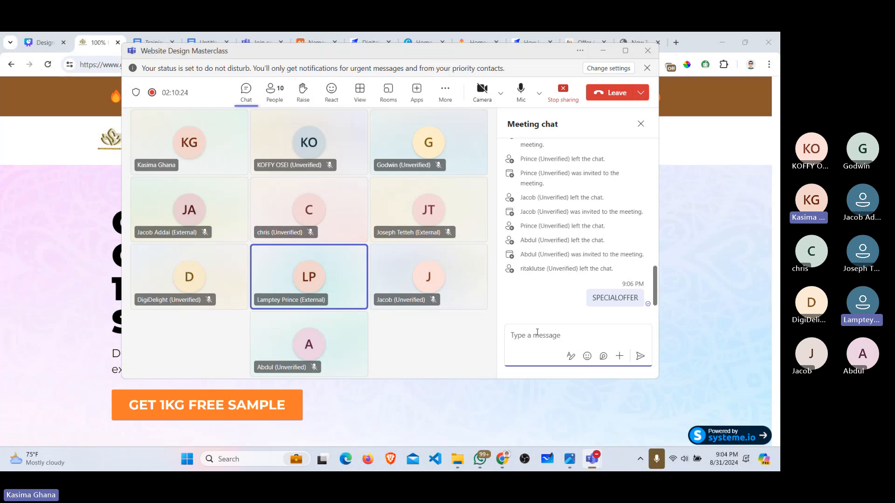
{"action": "left_click", "coordinate": [603, 51]}
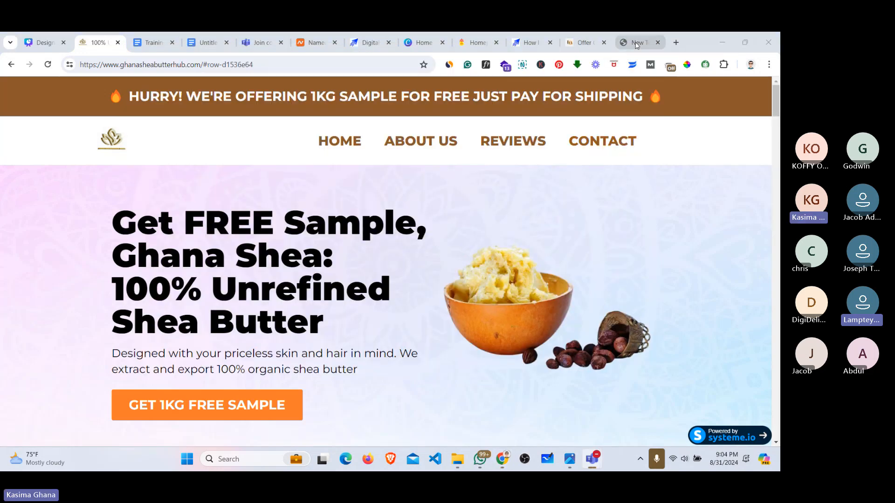
Step: View the Offer Closed page, then return via Canva to the ghanasheabutterhub.com site
{"action": "left_click", "coordinate": [578, 46]}
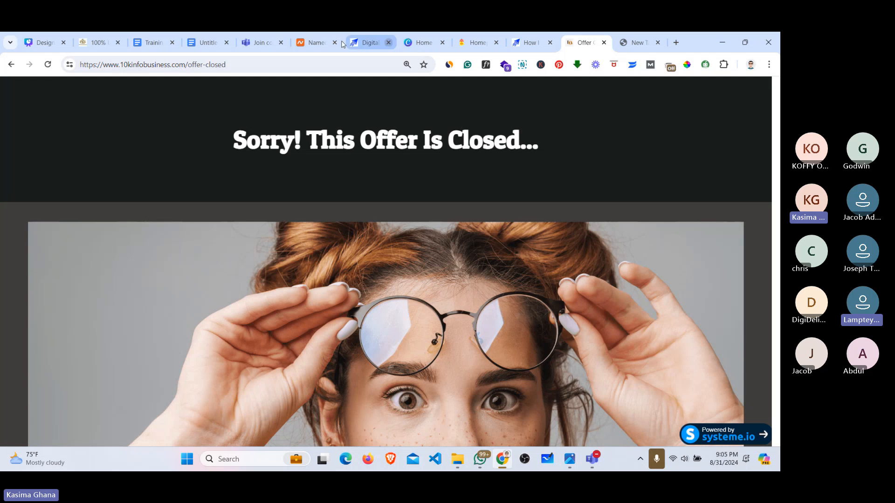
{"action": "left_click", "coordinate": [52, 46]}
{"action": "left_click", "coordinate": [104, 41]}
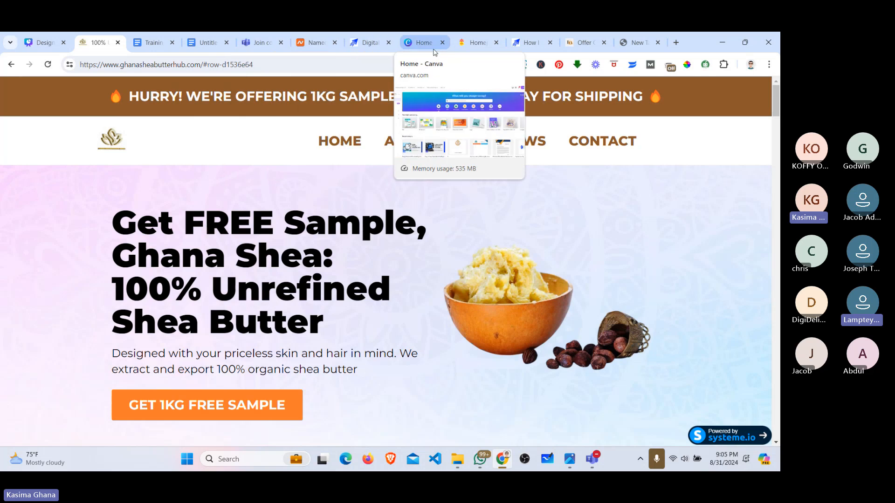
Step: Search 'SYTEM' in the address bar to reopen the systeme.io dashboard
{"action": "left_click", "coordinate": [525, 43]}
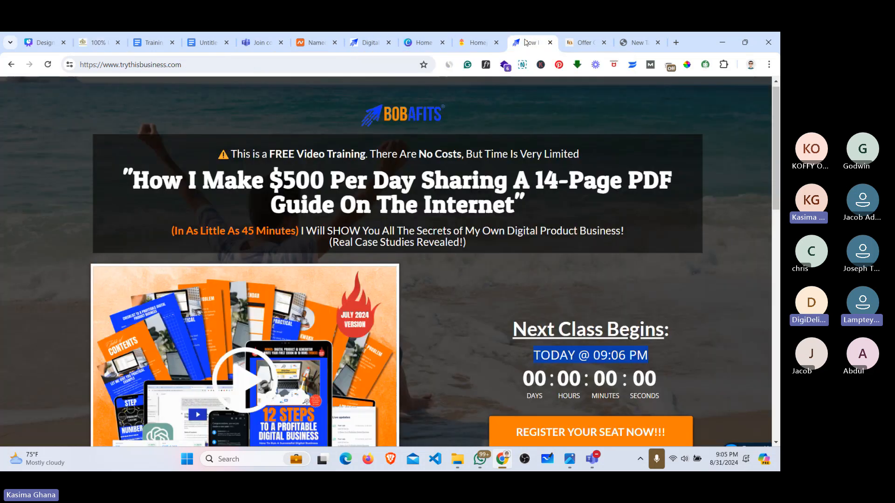
{"action": "left_click", "coordinate": [188, 66]}
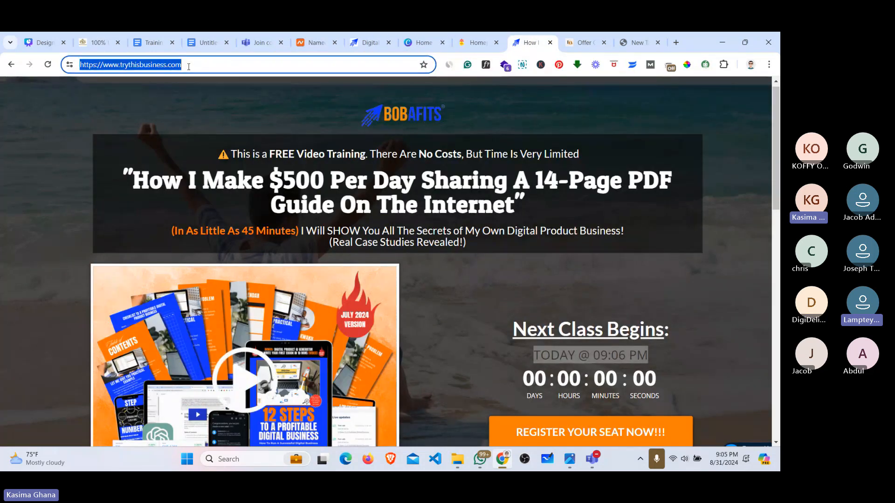
{"action": "type", "text": "SYTEM"}
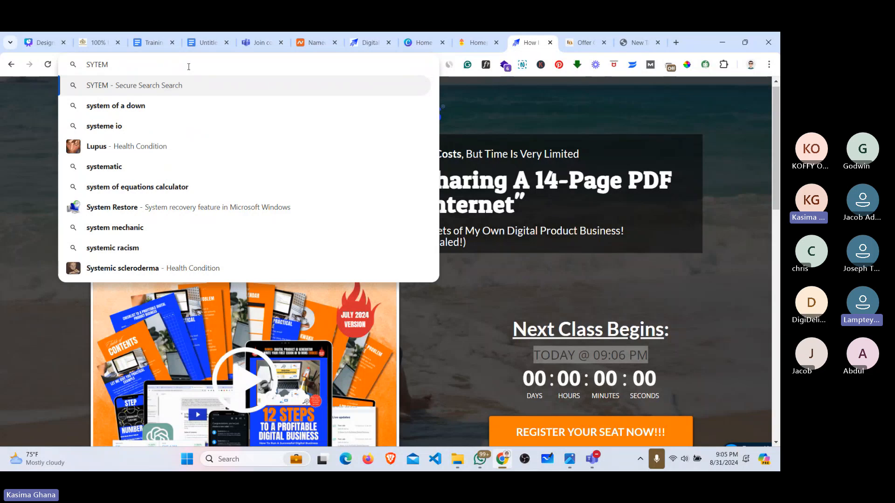
{"action": "key", "text": "BackSpace"}
{"action": "key", "text": "BackSpace"}
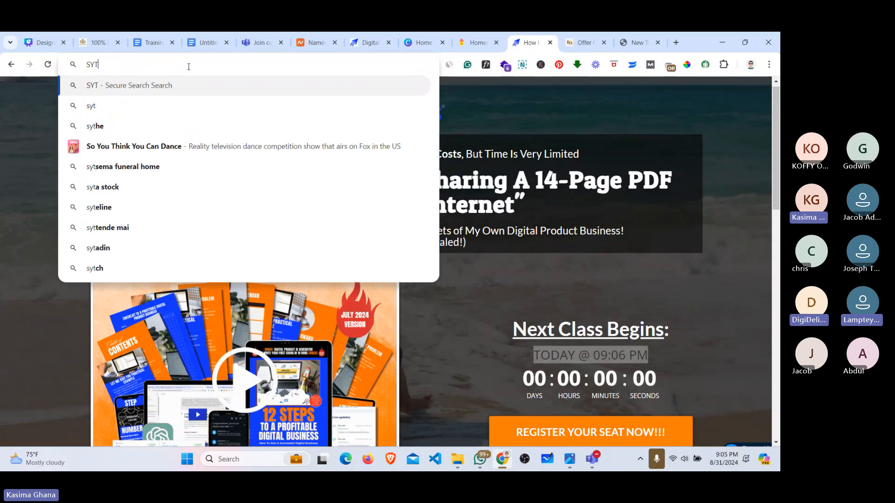
{"action": "key", "text": "BackSpace"}
{"action": "key", "text": "BackSpace"}
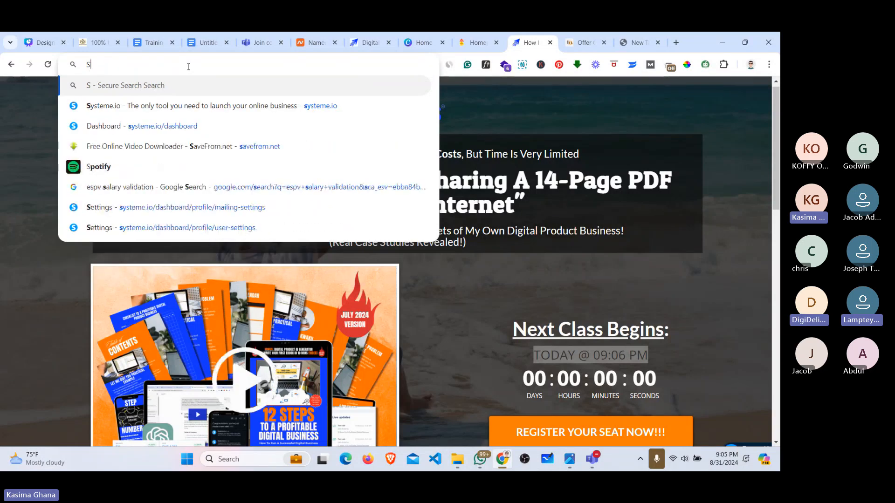
{"action": "left_click", "coordinate": [135, 126]}
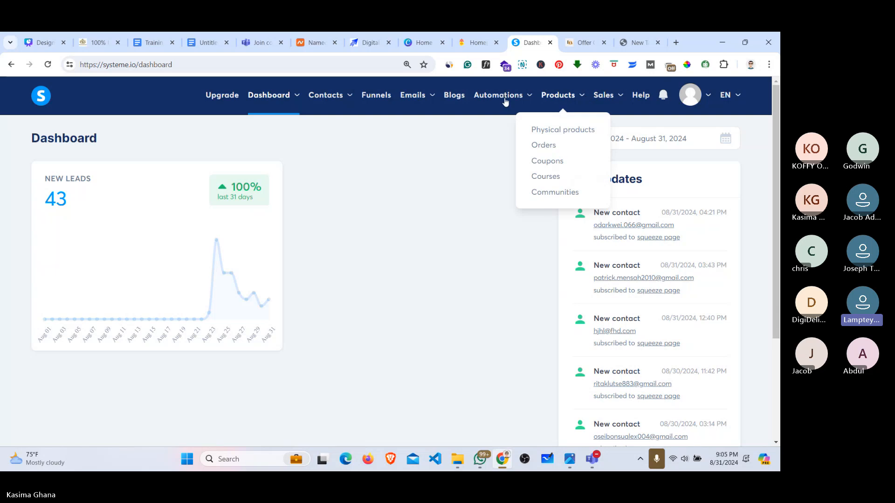
Step: Open Funnels, log out, and bring up the saved logins on the login page
{"action": "left_click", "coordinate": [376, 98]}
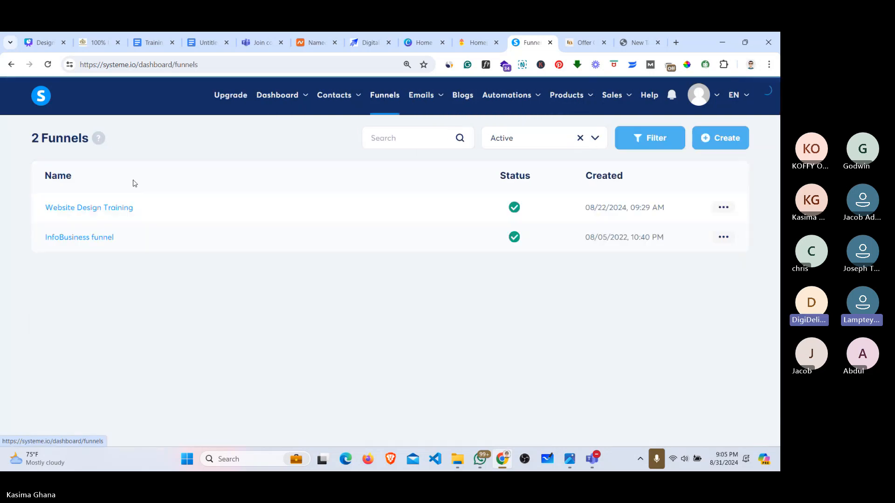
{"action": "mouse_move", "coordinate": [631, 91]}
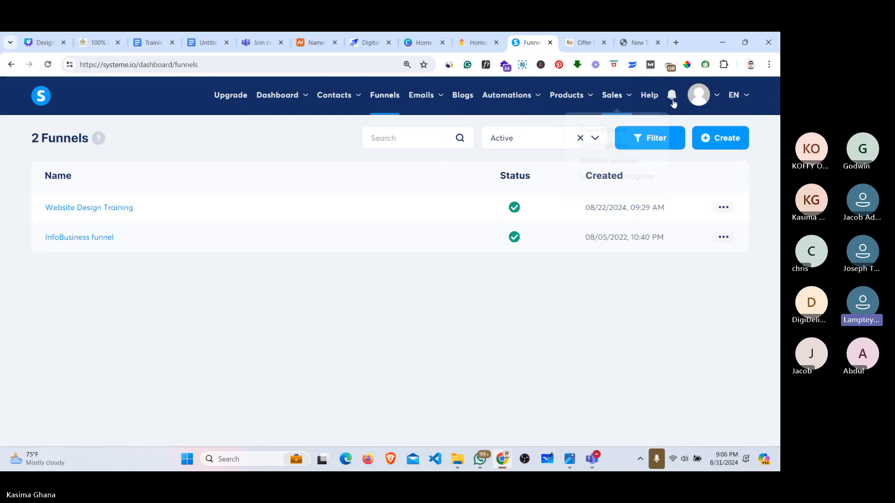
{"action": "mouse_move", "coordinate": [699, 102]}
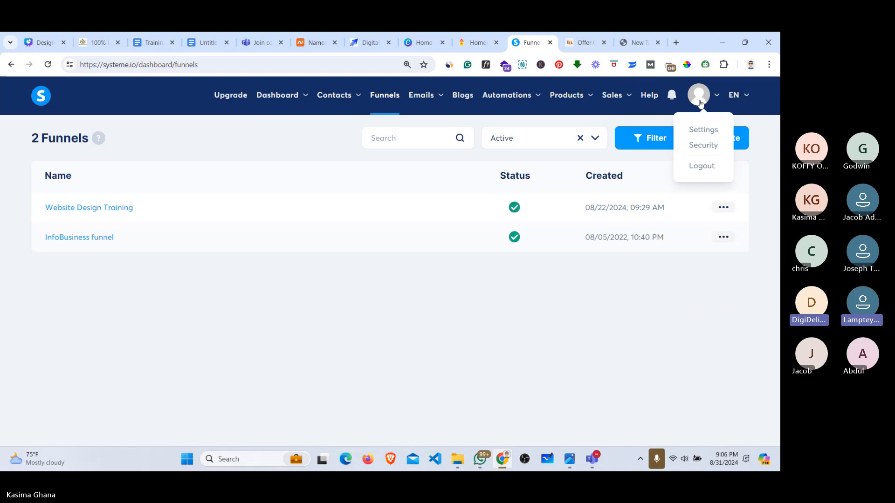
{"action": "left_click", "coordinate": [695, 167]}
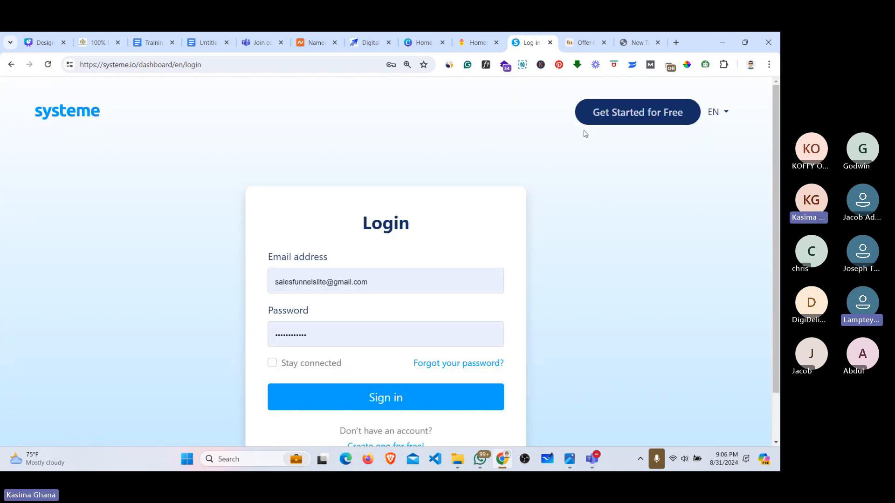
{"action": "left_click", "coordinate": [368, 282]}
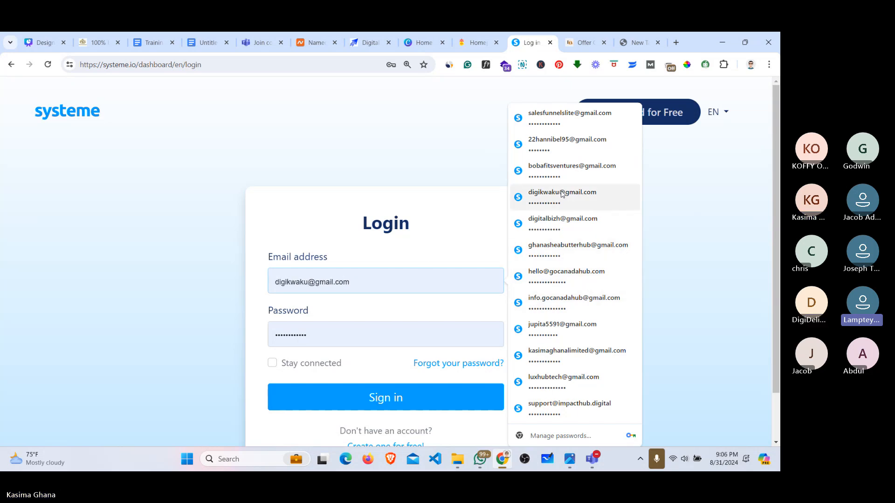
Step: Sign in with another saved account and view the Sanda Wrist Watch funnel's live page
{"action": "left_click", "coordinate": [559, 249]}
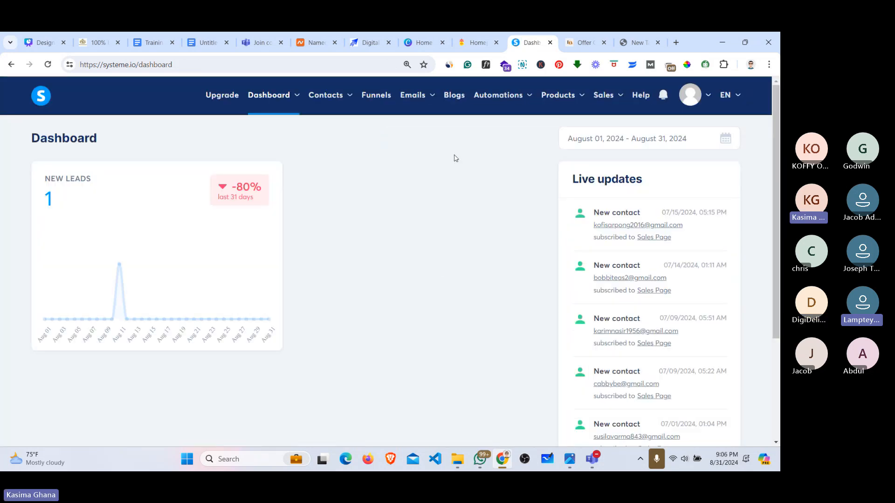
{"action": "mouse_move", "coordinate": [475, 106]}
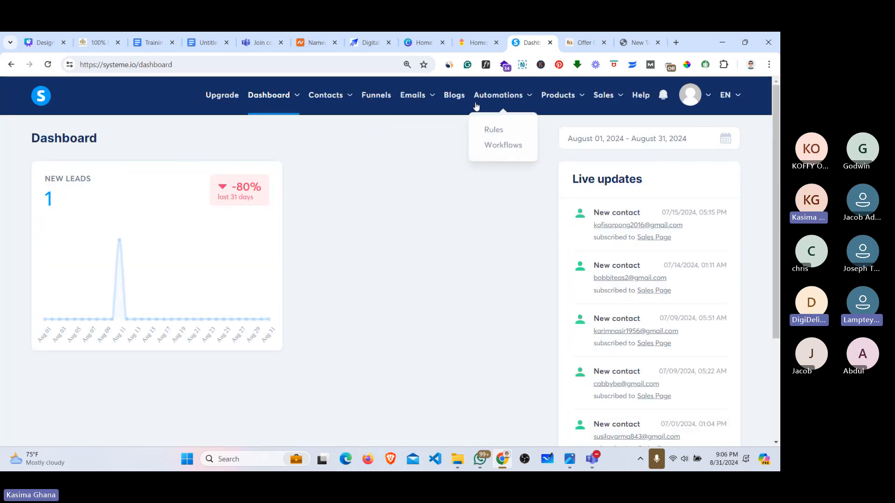
{"action": "left_click", "coordinate": [375, 98]}
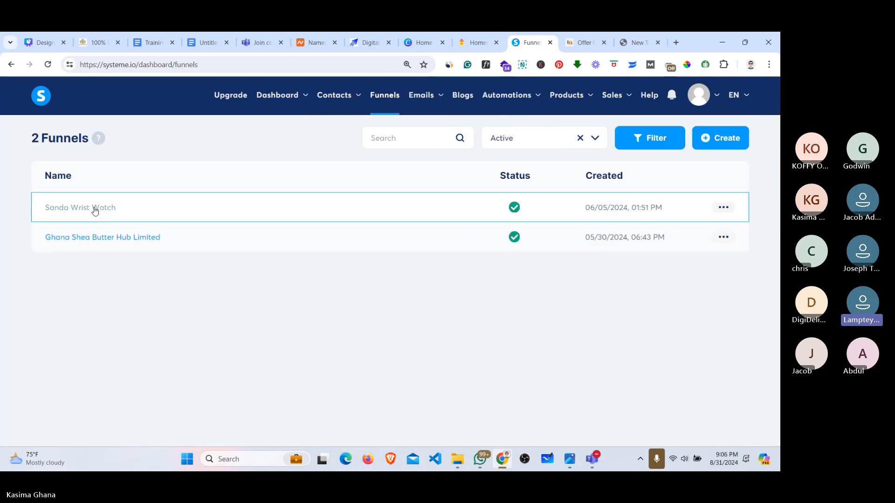
{"action": "left_click", "coordinate": [714, 210]}
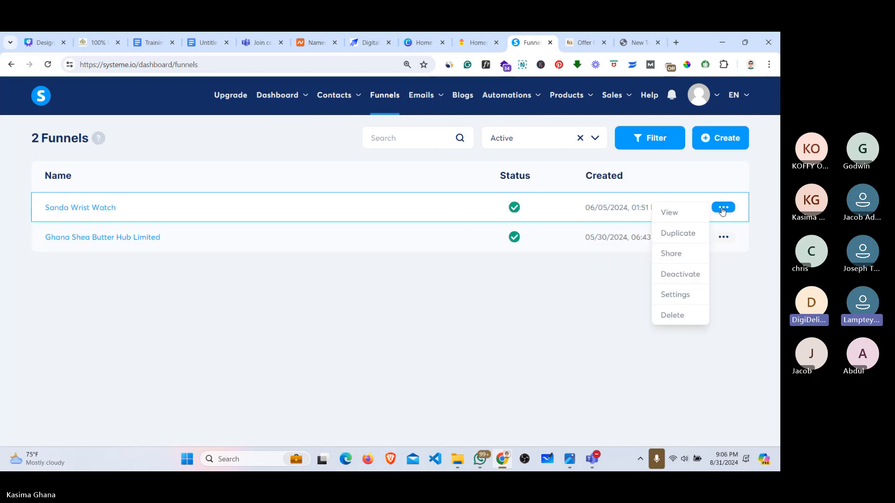
{"action": "left_click", "coordinate": [673, 215]}
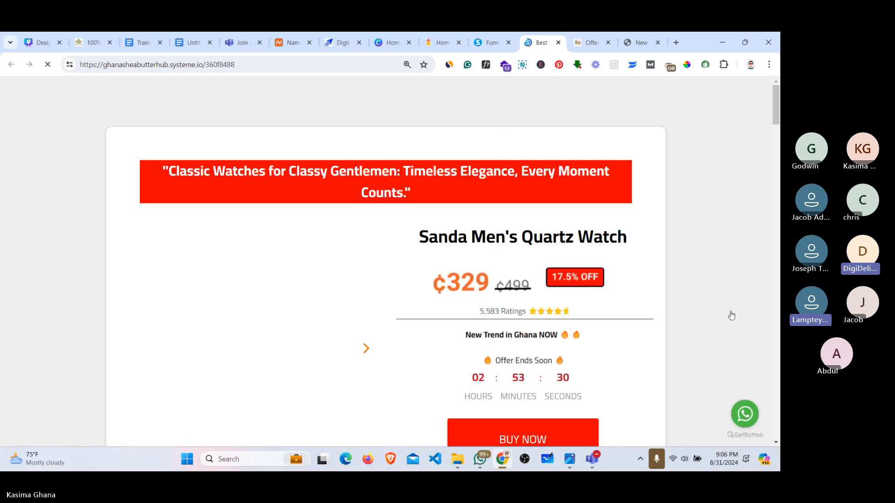
{"action": "left_click", "coordinate": [776, 110]}
{"action": "left_click_drag", "start_coordinate": [776, 110], "coordinate": [773, 130]}
{"action": "mouse_move", "coordinate": [592, 459]}
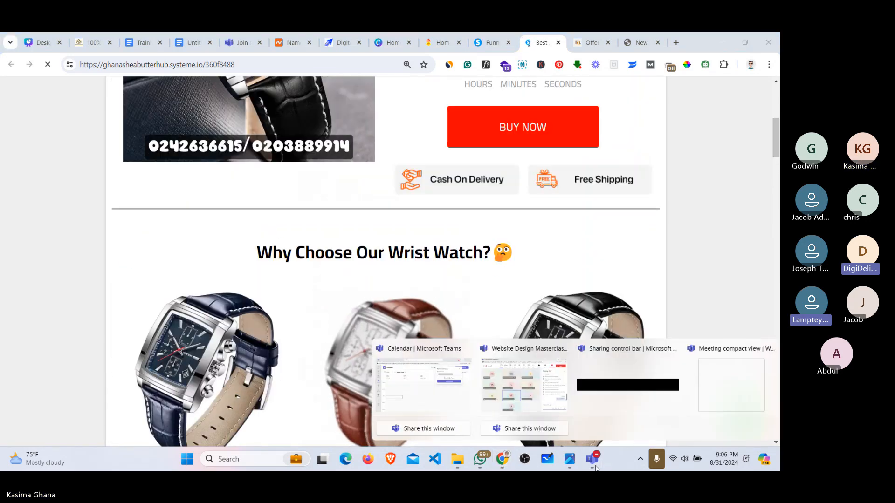
{"action": "left_click", "coordinate": [546, 380]}
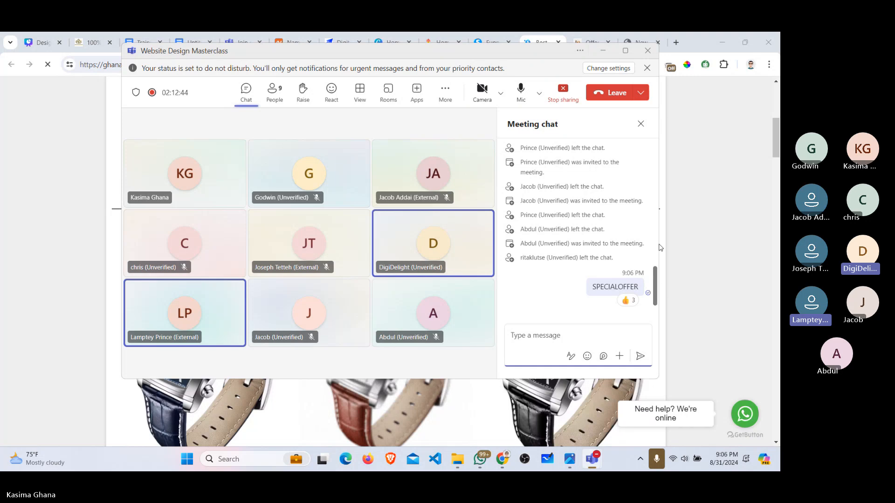
{"action": "left_click", "coordinate": [601, 52]}
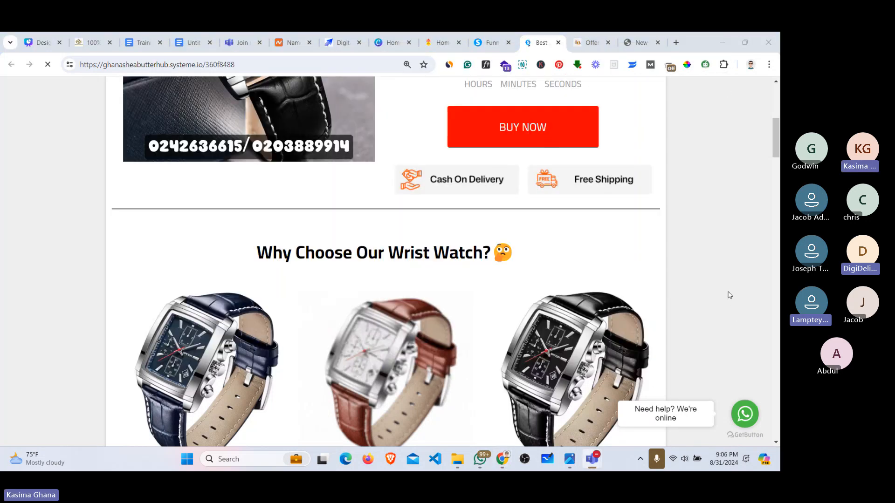
{"action": "left_click_drag", "start_coordinate": [773, 145], "coordinate": [778, 108]}
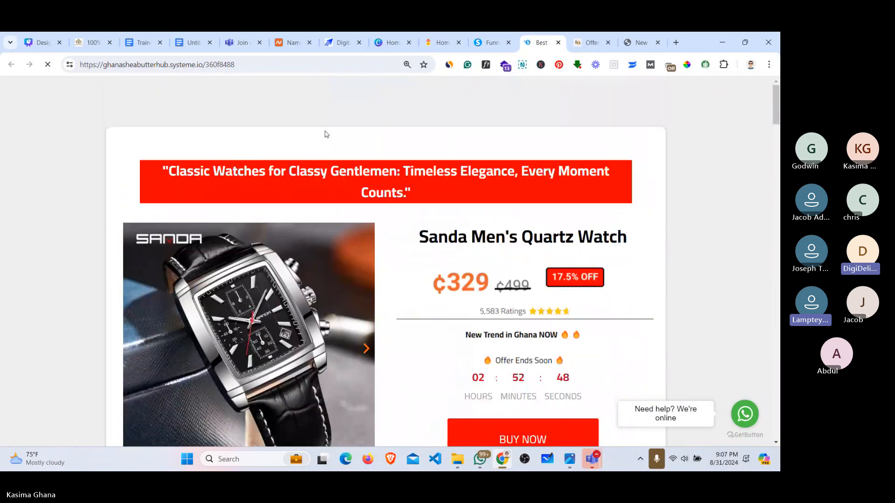
{"action": "left_click", "coordinate": [258, 65]}
{"action": "key", "text": "ctrl+c"}
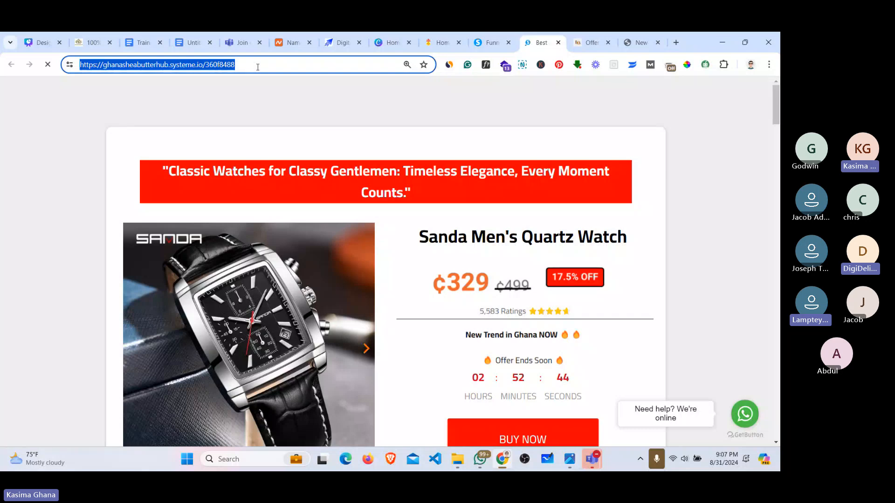
{"action": "mouse_move", "coordinate": [585, 461]}
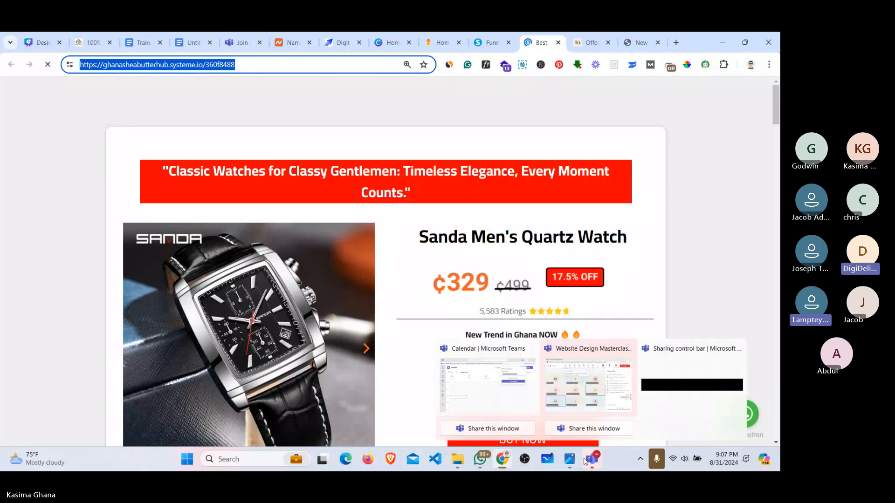
{"action": "mouse_move", "coordinate": [481, 461]}
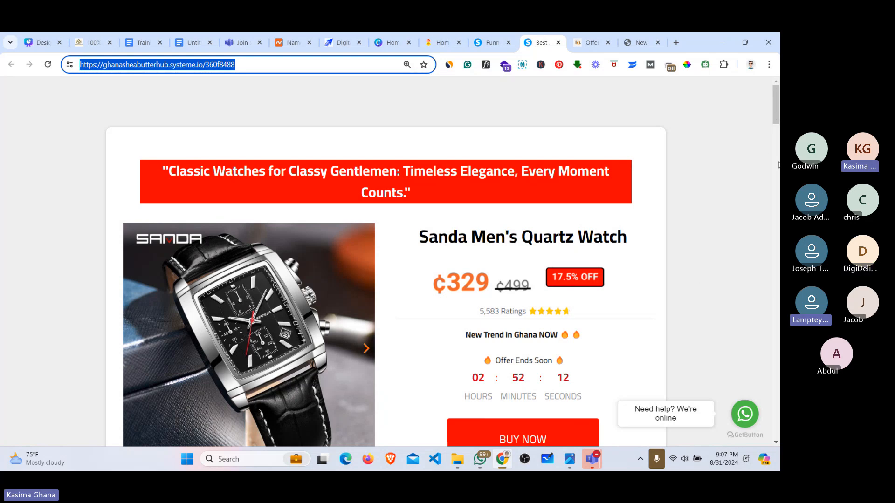
{"action": "left_click_drag", "start_coordinate": [777, 95], "coordinate": [777, 418]}
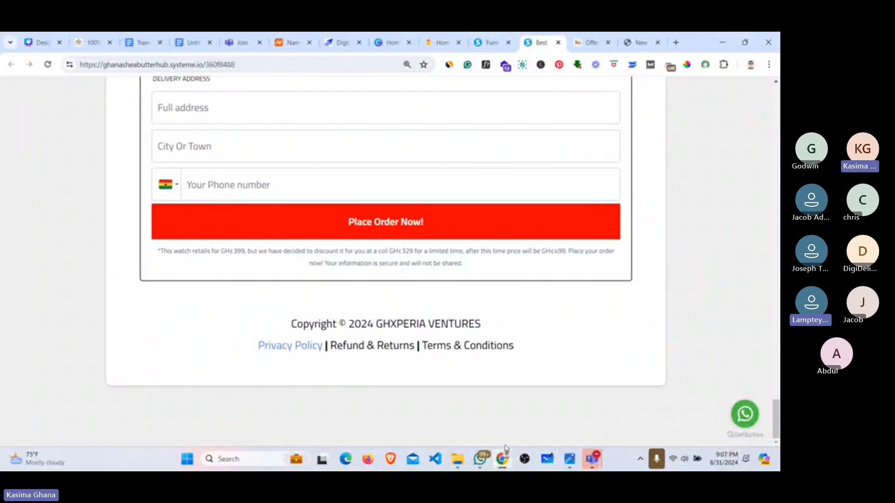
{"action": "left_click", "coordinate": [483, 459]}
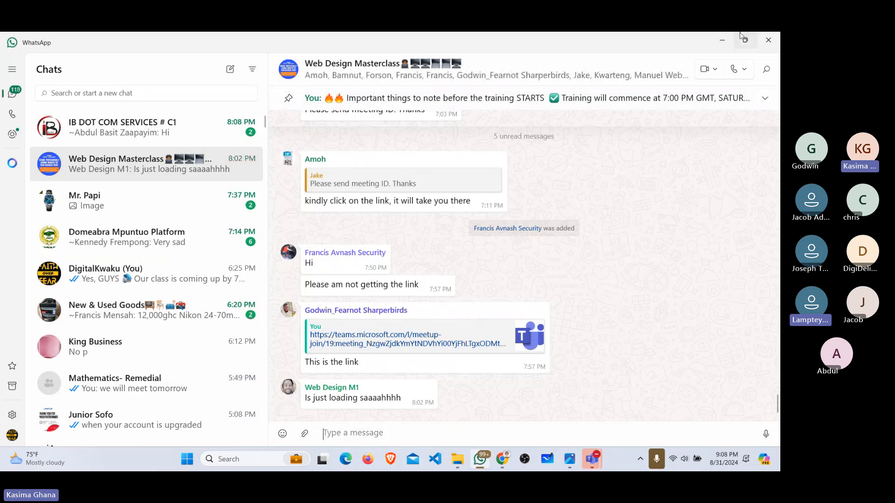
{"action": "left_click", "coordinate": [721, 40]}
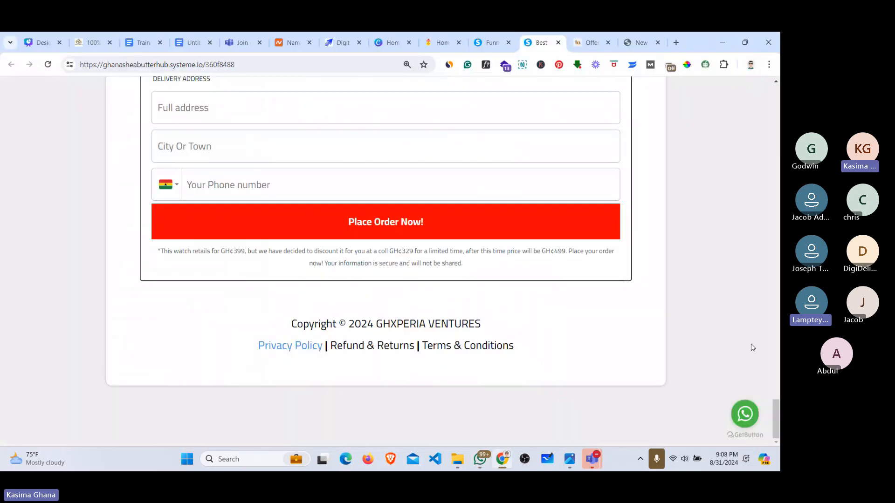
{"action": "left_click_drag", "start_coordinate": [776, 414], "coordinate": [770, 91]}
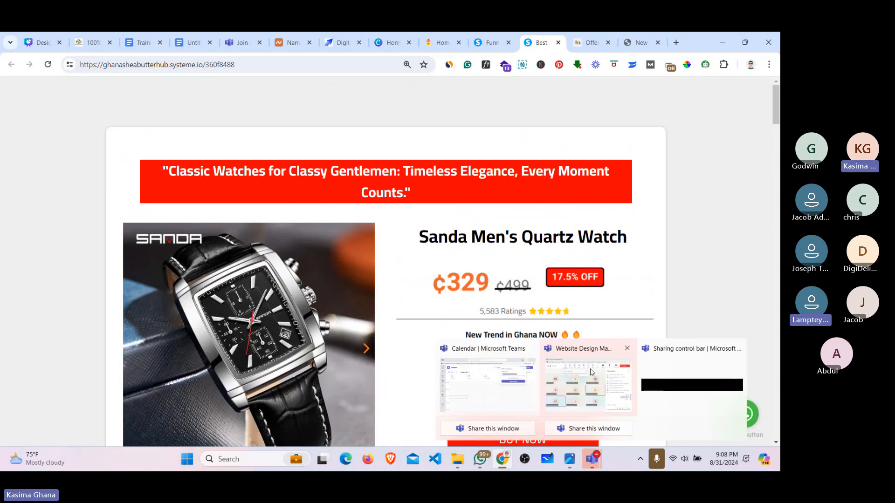
Step: Send the Sanda watch order page link in the Teams meeting chat, then minimize the meeting
{"action": "left_click", "coordinate": [589, 382]}
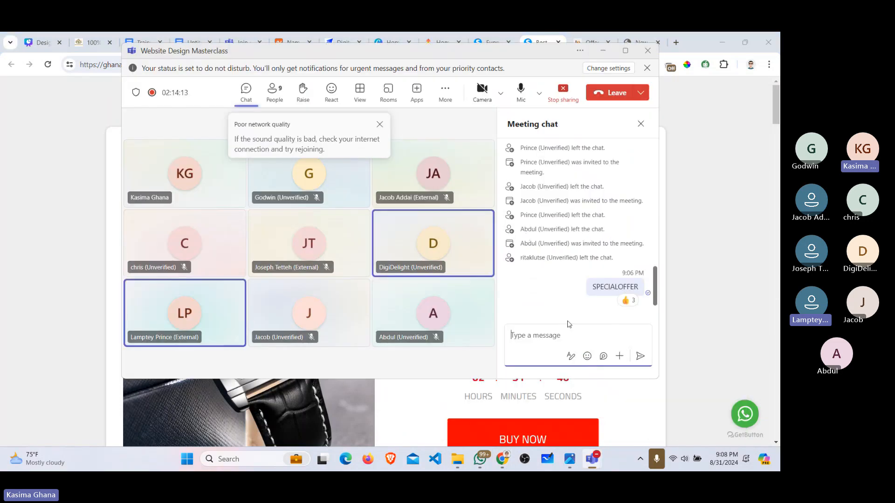
{"action": "key", "text": "ctrl+v"}
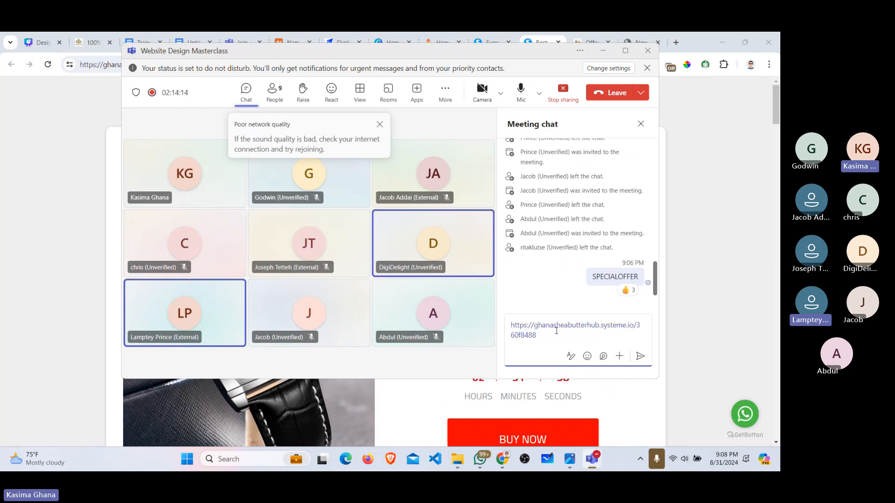
{"action": "key", "text": "Return"}
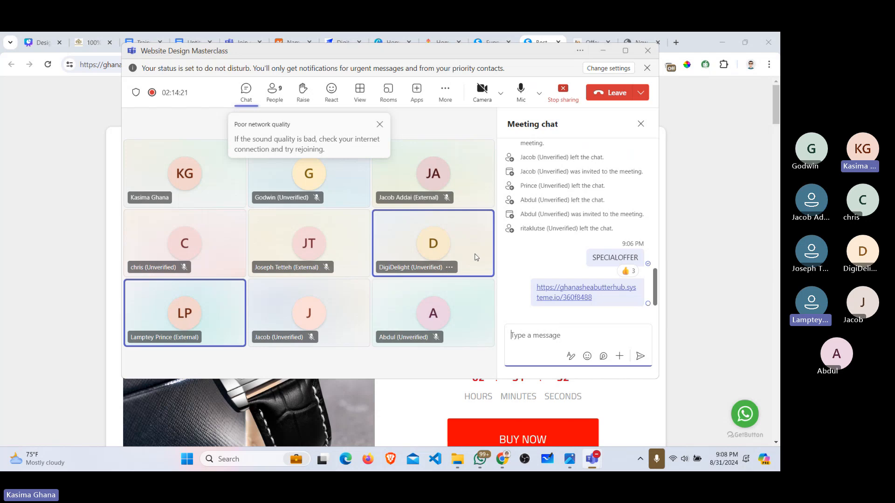
{"action": "left_click", "coordinate": [379, 124]}
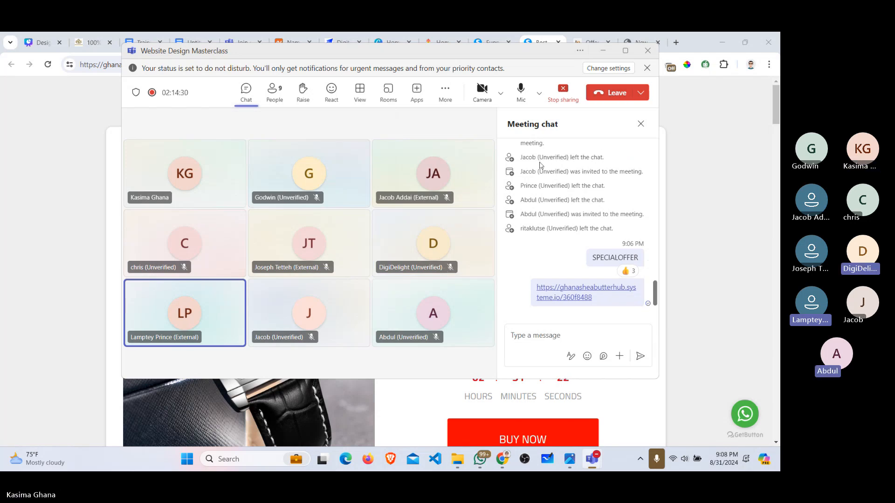
{"action": "left_click", "coordinate": [601, 51]}
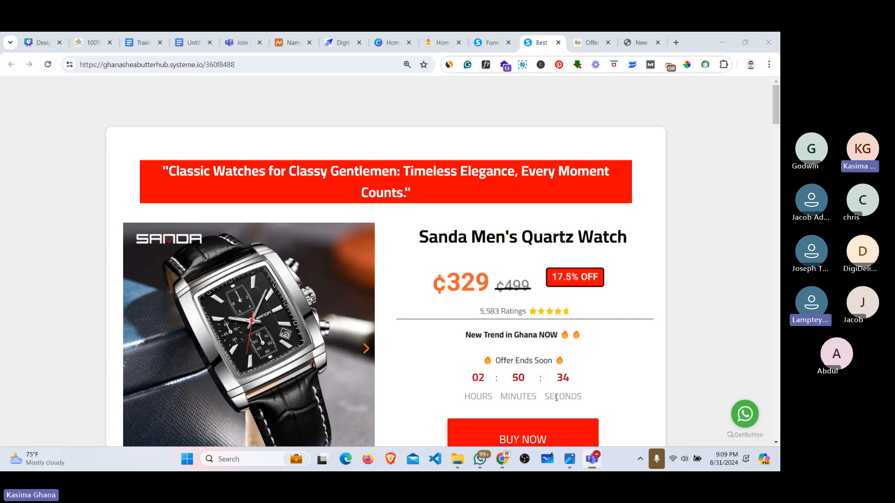
Step: Log out of the systeme.io account from the Funnels dashboard's avatar menu
{"action": "mouse_move", "coordinate": [503, 461]}
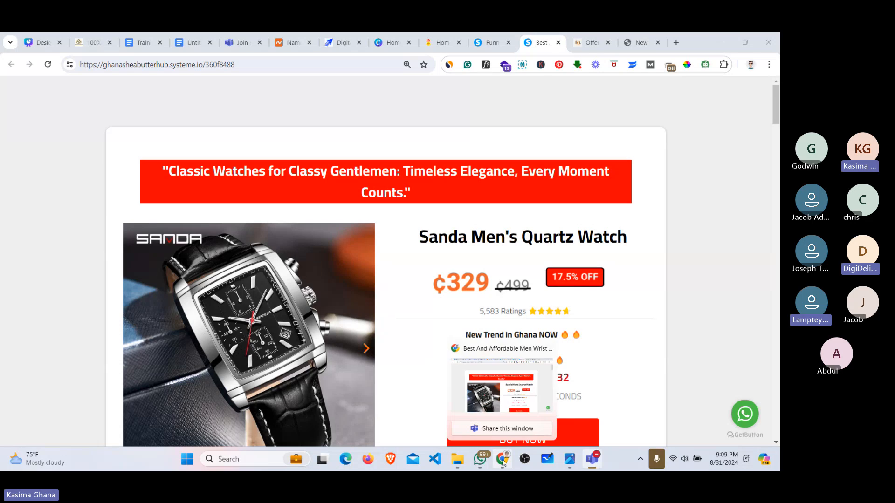
{"action": "left_click", "coordinate": [477, 42]}
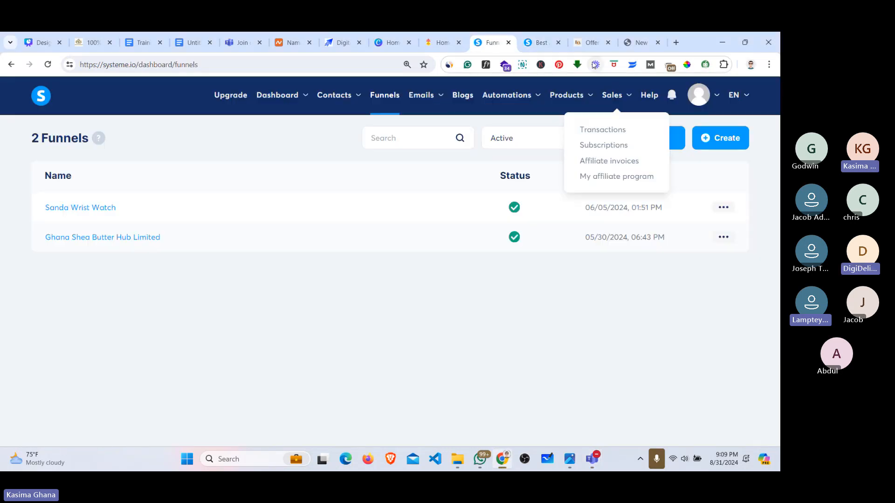
{"action": "mouse_move", "coordinate": [699, 95]}
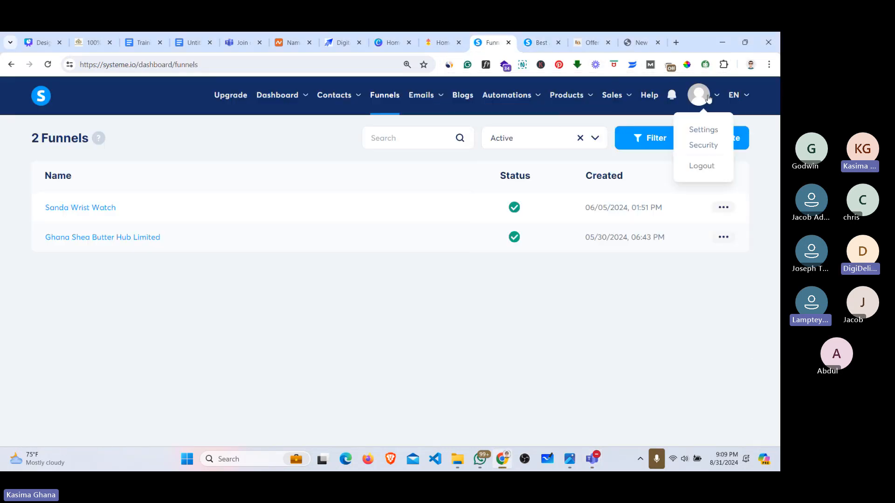
{"action": "left_click", "coordinate": [701, 169]}
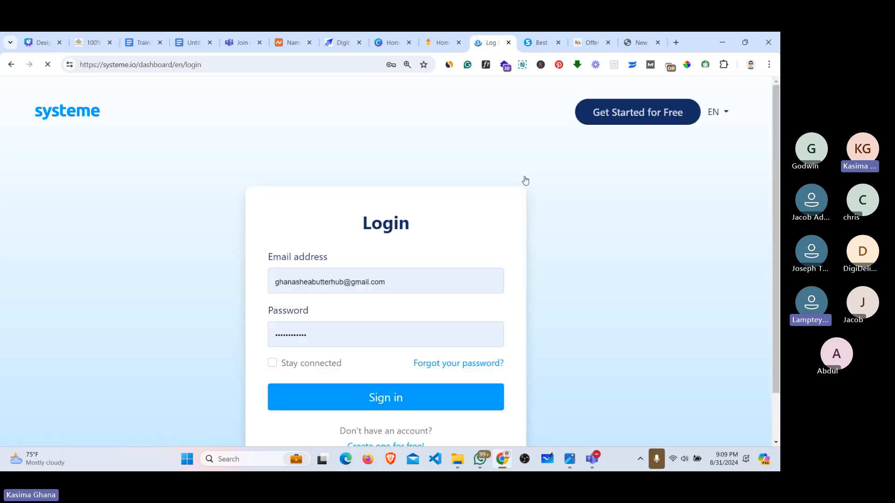
Step: Clear the autofilled email and password fields on the login page
{"action": "left_click", "coordinate": [422, 281]}
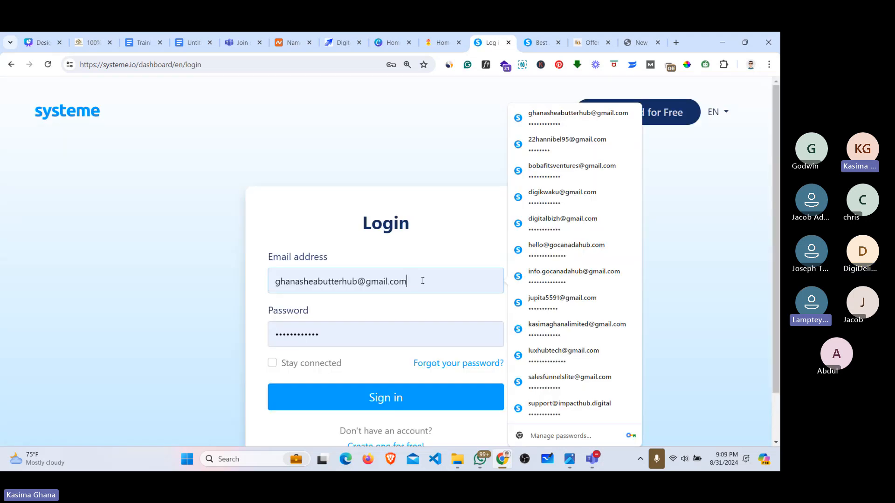
{"action": "left_click_drag", "start_coordinate": [421, 281], "coordinate": [259, 285]}
{"action": "key", "text": "BackSpace"}
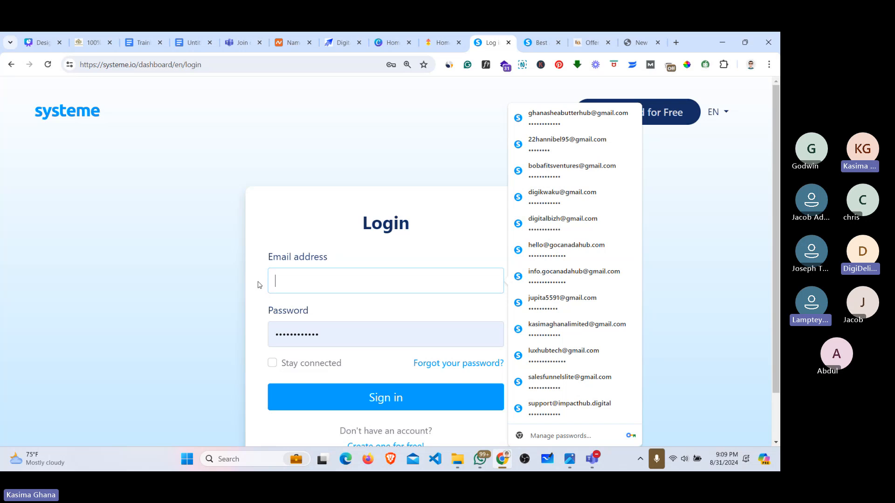
{"action": "left_click", "coordinate": [344, 337]}
{"action": "key", "text": "BackSpace"}
{"action": "key", "text": "BackSpace"}
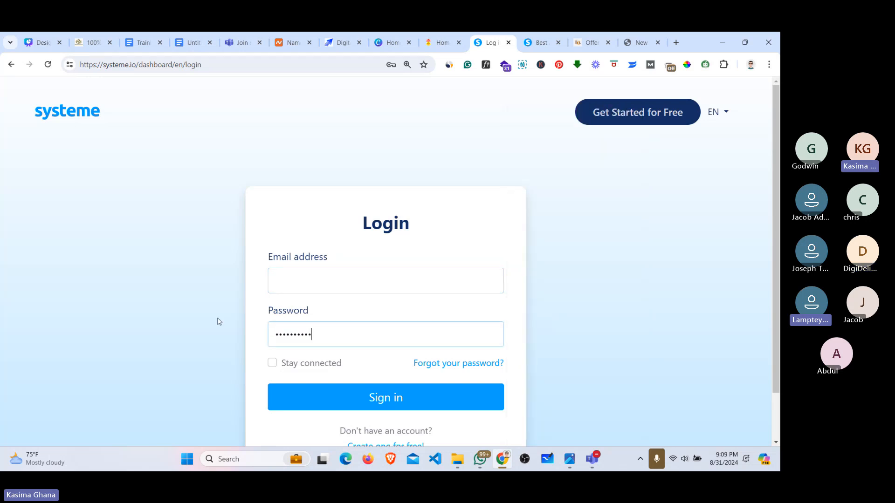
{"action": "key", "text": "BackSpace"}
{"action": "key", "text": "BackSpace"}
{"action": "key", "text": "BackSpace"}
{"action": "key", "text": "BackSpace"}
{"action": "key", "text": "BackSpace"}
{"action": "key", "text": "BackSpace"}
{"action": "key", "text": "BackSpace"}
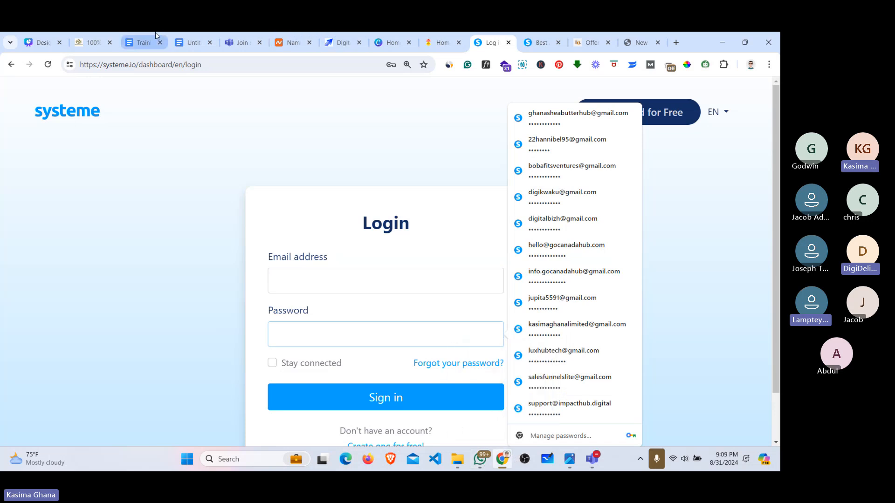
{"action": "double_click", "coordinate": [188, 65]}
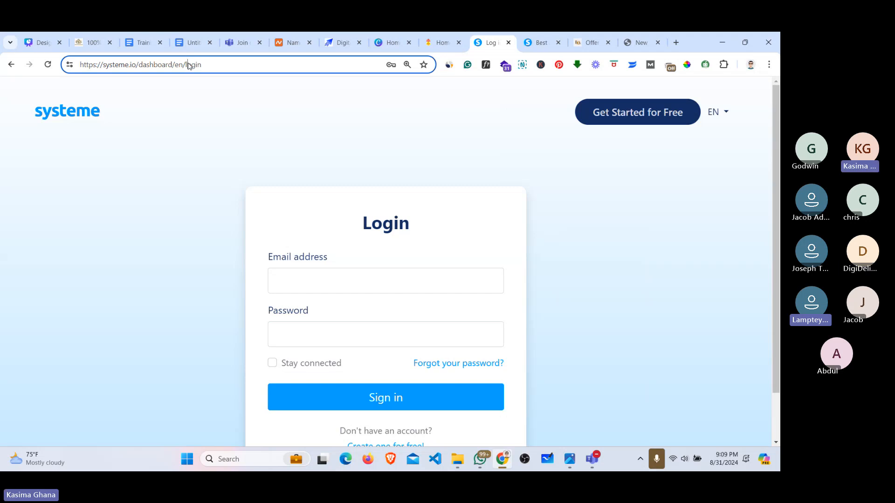
Step: Replace the current page address with 'bit.ly/'
{"action": "key", "text": "ctrl+a"}
{"action": "type", "text": "Bi"}
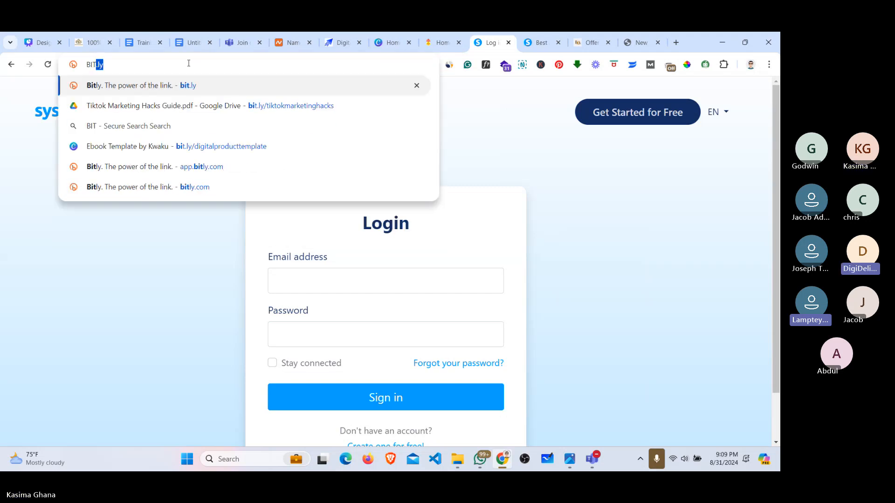
{"action": "key", "text": "BackSpace"}
{"action": "key", "text": "BackSpace"}
{"action": "key", "text": "BackSpace"}
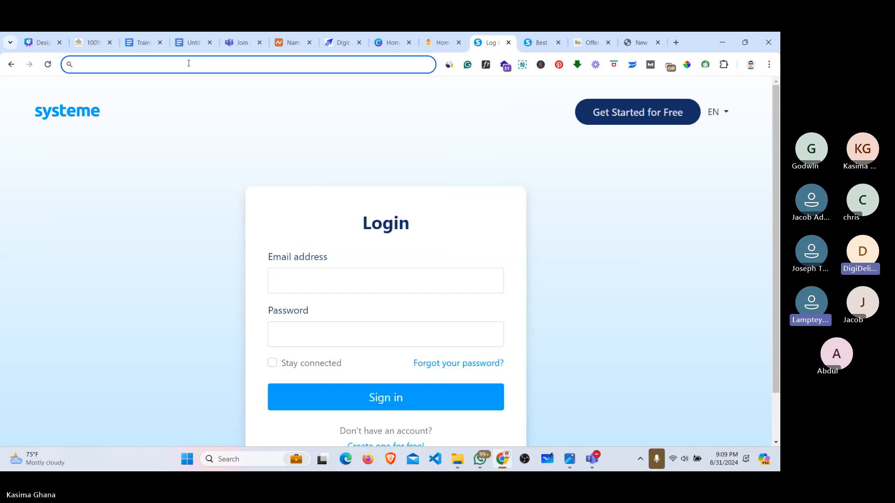
{"action": "type", "text": "bit"}
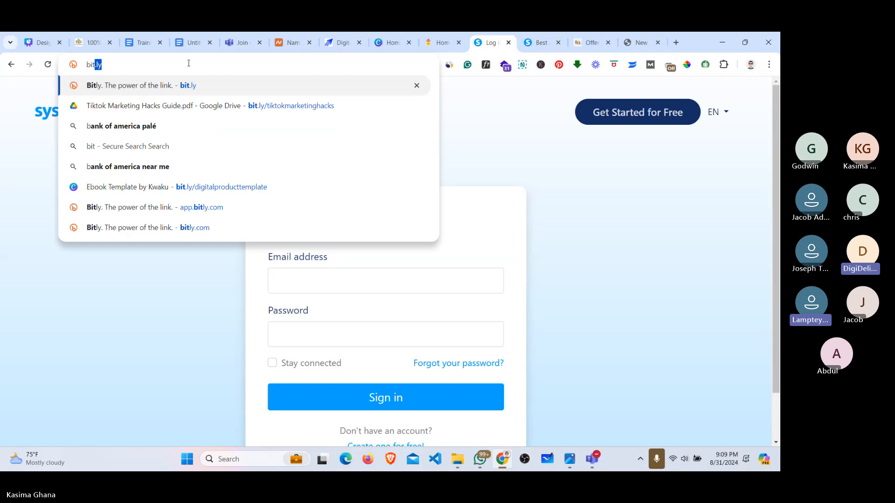
{"action": "type", "text": ".ly"}
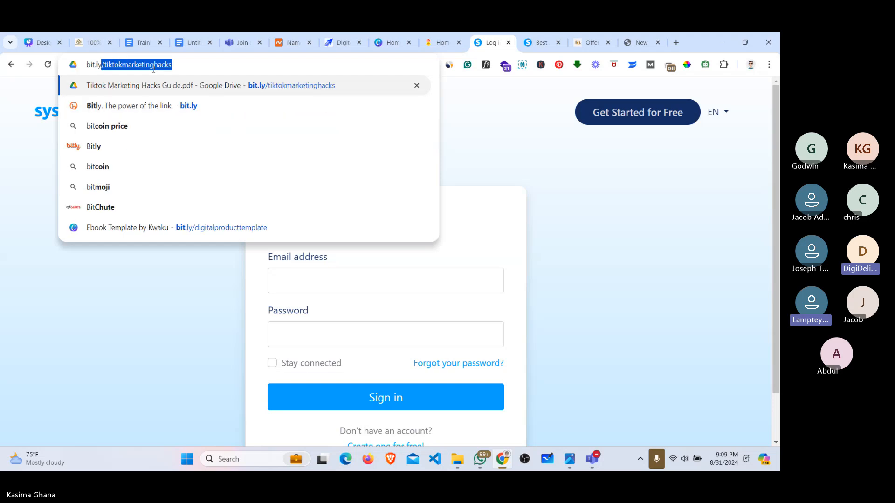
{"action": "type", "text": "/"}
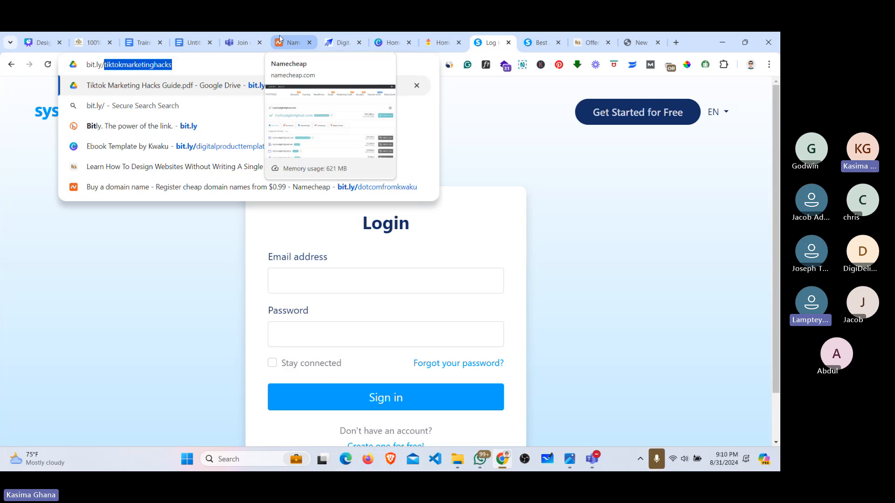
Step: In the Digital Skills Training Hub tab, go to bobafits.com/enroll
{"action": "left_click", "coordinate": [345, 48]}
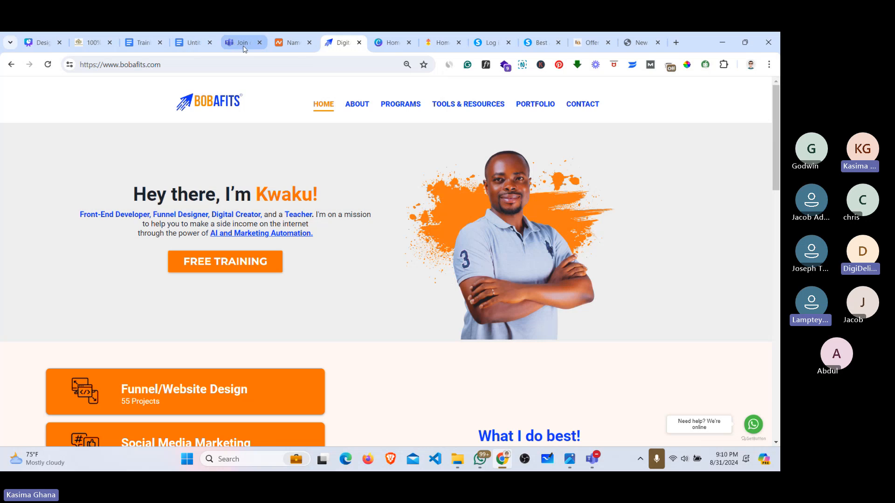
{"action": "mouse_move", "coordinate": [244, 49]}
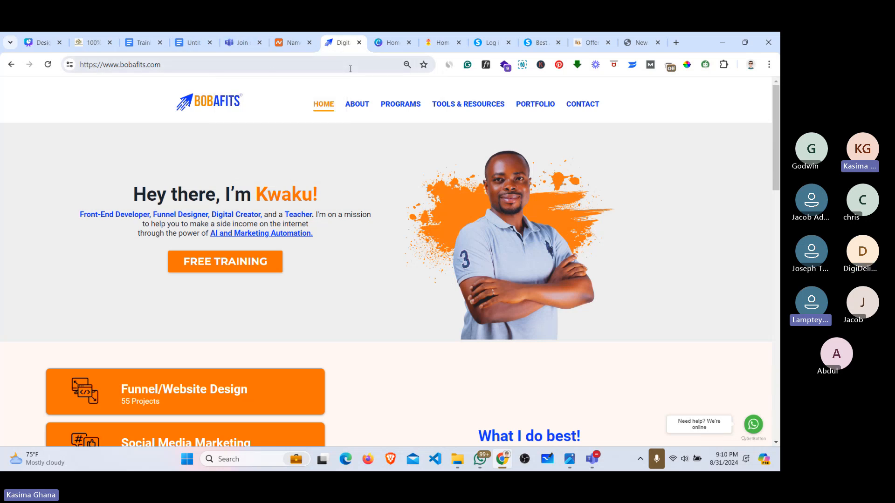
{"action": "left_click", "coordinate": [324, 66]}
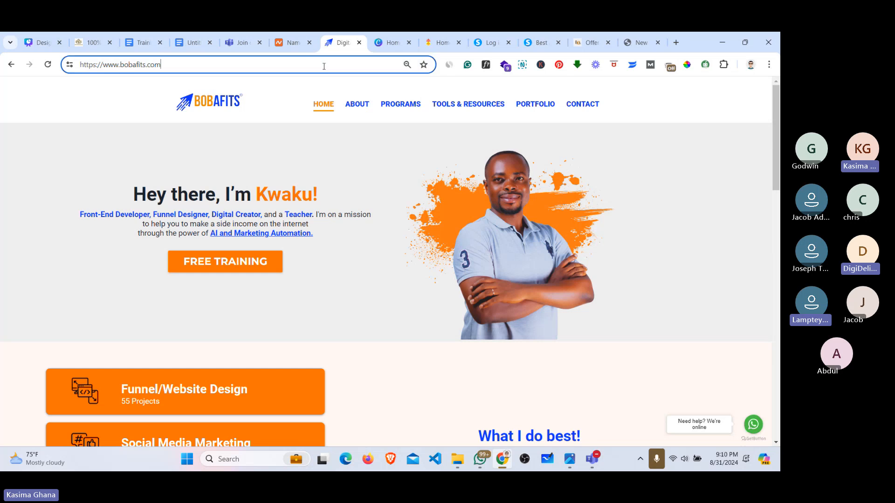
{"action": "left_click", "coordinate": [323, 66]}
{"action": "left_click", "coordinate": [324, 66]}
{"action": "type", "text": "/"}
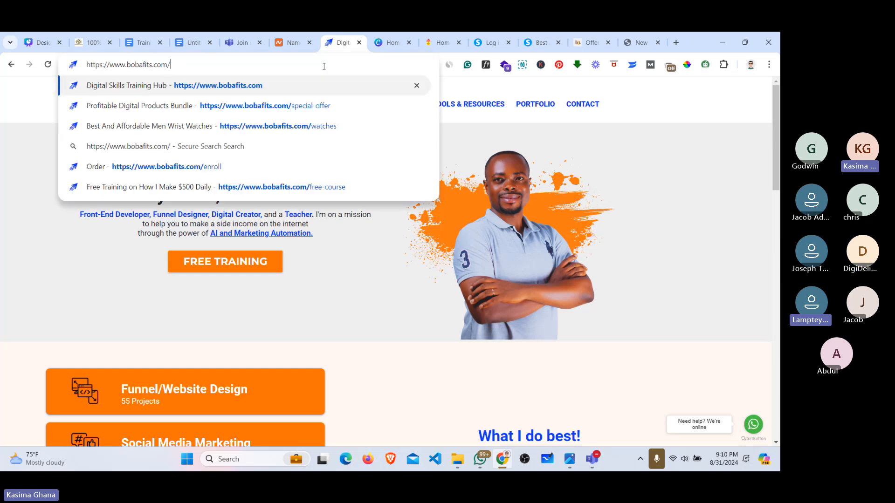
{"action": "type", "text": "ent"}
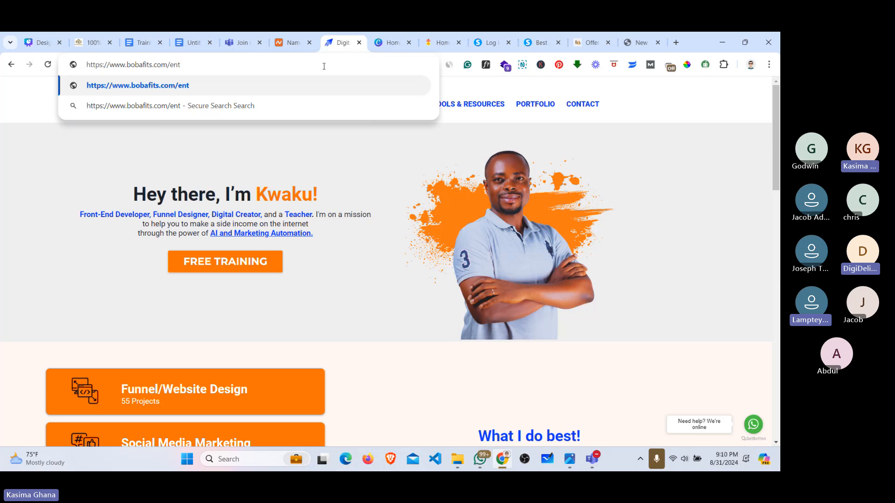
{"action": "key", "text": "BackSpace"}
{"action": "type", "text": "r"}
{"action": "key", "text": "Return"}
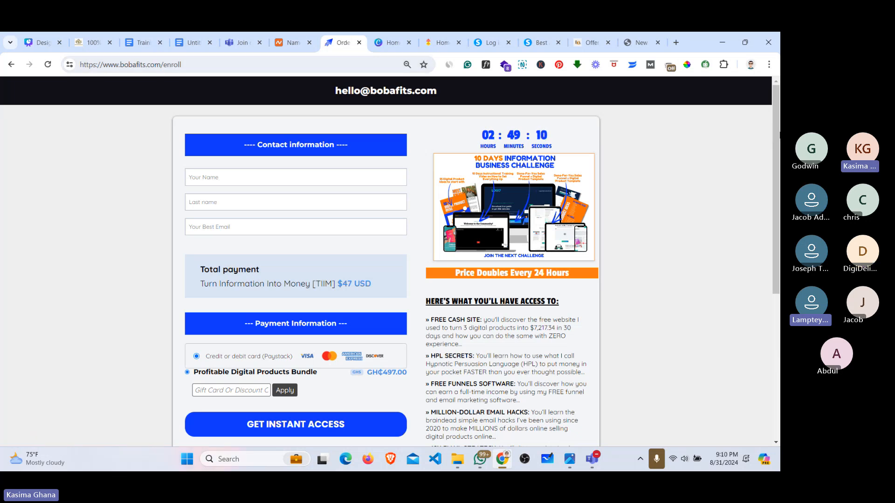
Step: Scroll through the enroll page's $47 USD payment section and bonus list, then return to top
{"action": "scroll", "coordinate": [779, 160], "scroll_direction": "down", "scroll_amount": 1}
{"action": "left_click_drag", "start_coordinate": [779, 161], "coordinate": [772, 179]}
{"action": "scroll", "coordinate": [772, 182], "scroll_direction": "down", "scroll_amount": 2}
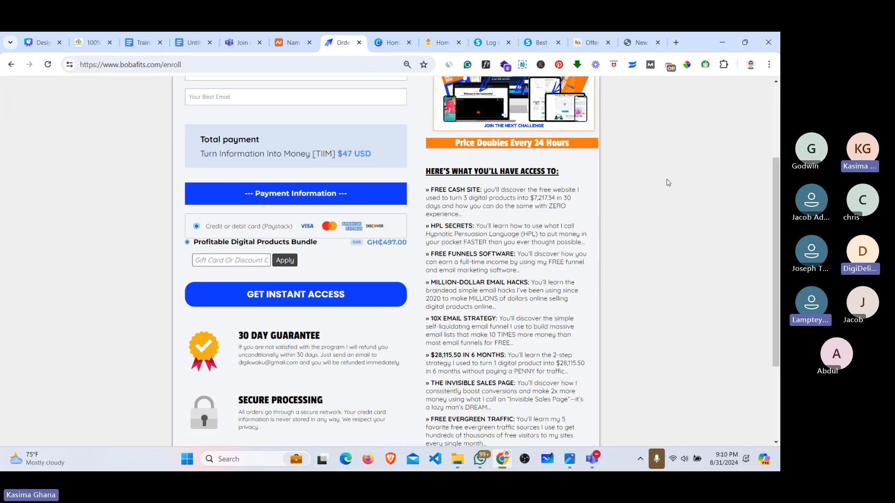
{"action": "scroll", "coordinate": [667, 182], "scroll_direction": "down", "scroll_amount": 1}
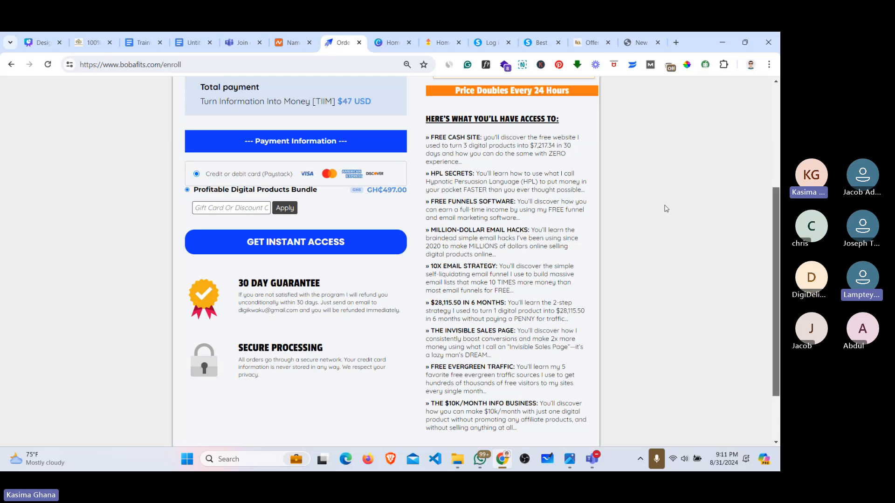
{"action": "left_click_drag", "start_coordinate": [777, 222], "coordinate": [779, 118]}
Step: Autofill the contact fields from a saved entry and submit with GET INSTANT ACCESS
{"action": "left_click", "coordinate": [210, 176]}
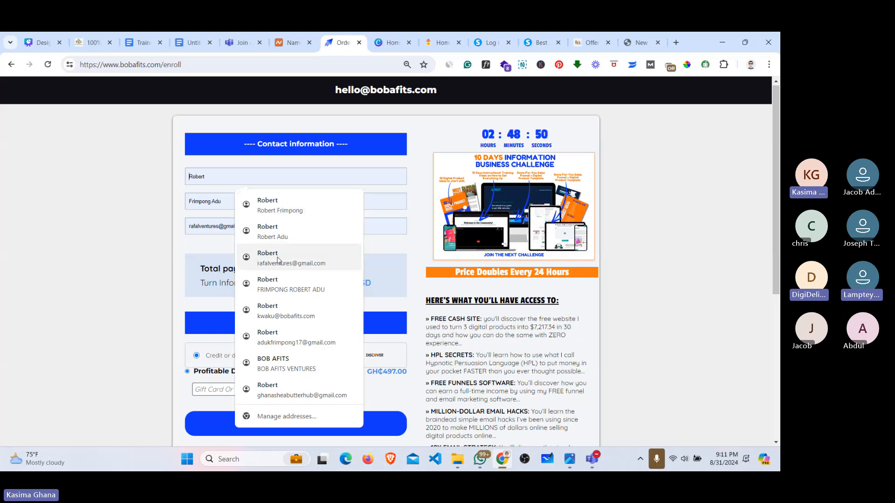
{"action": "left_click", "coordinate": [278, 257]}
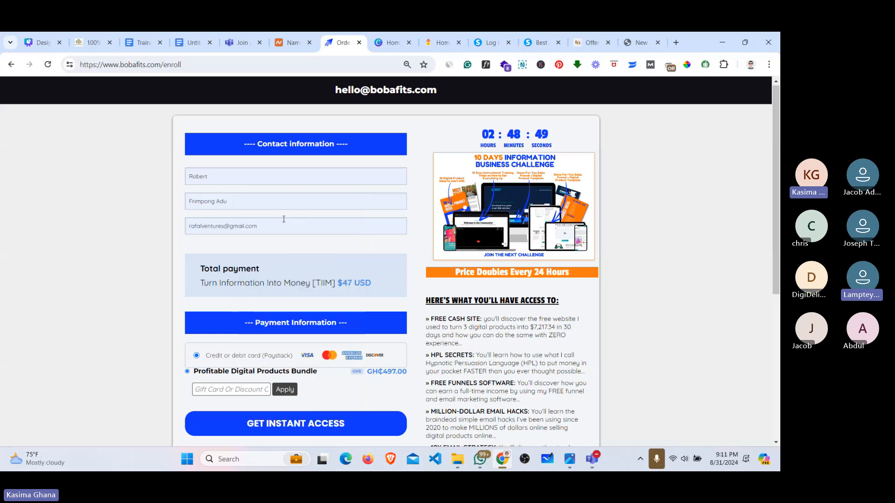
{"action": "mouse_move", "coordinate": [779, 162]}
{"action": "left_mouse_down"}
{"action": "mouse_move", "coordinate": [779, 176]}
{"action": "mouse_move", "coordinate": [779, 162]}
{"action": "left_mouse_up"}
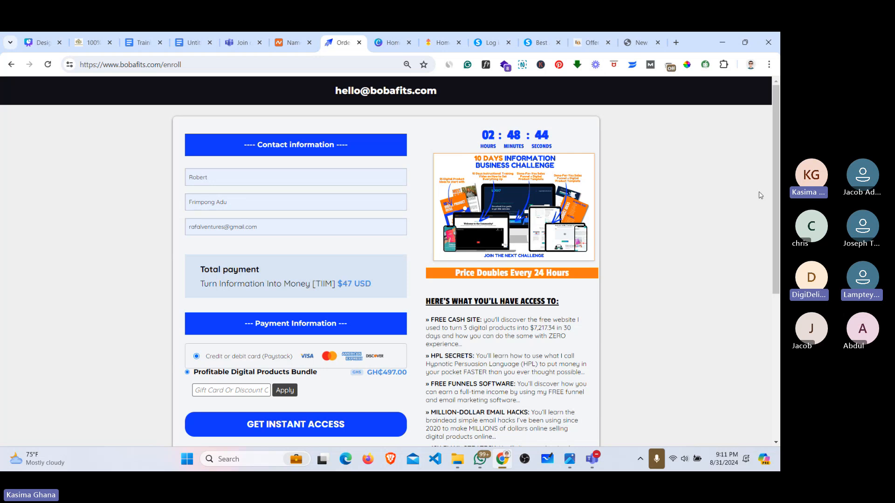
{"action": "scroll", "coordinate": [306, 264], "scroll_direction": "down", "scroll_amount": 4}
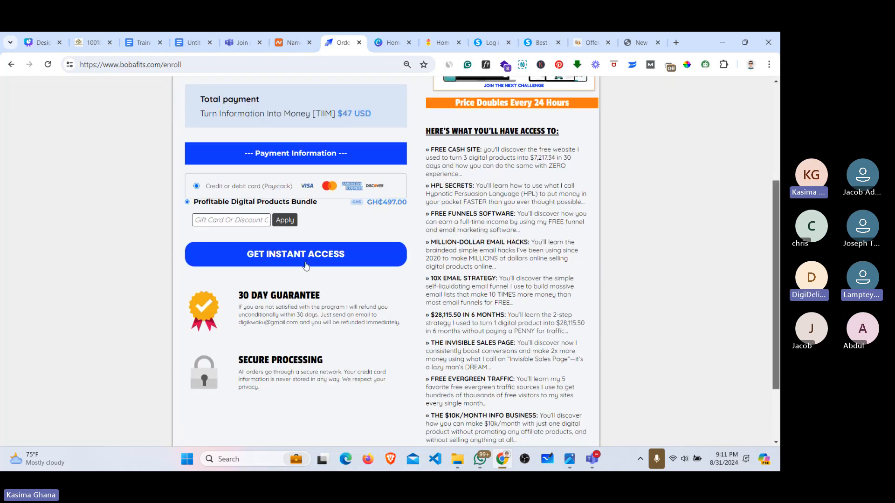
{"action": "left_click", "coordinate": [306, 262]}
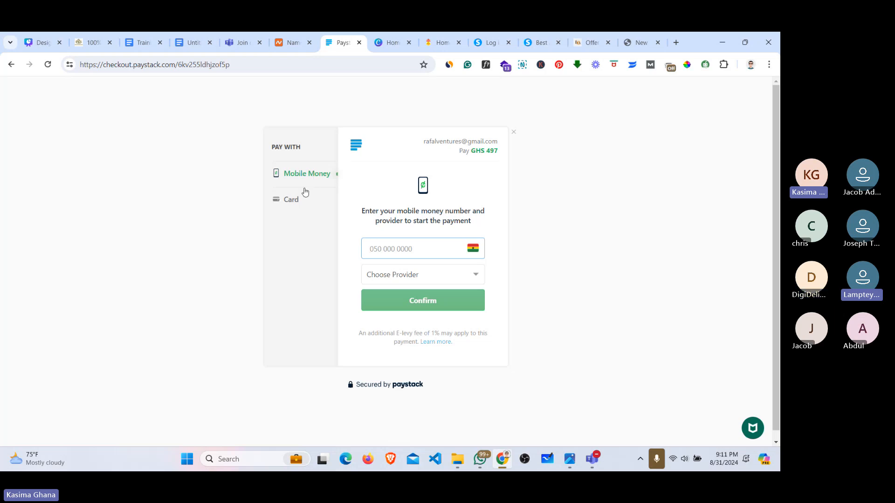
Step: Pay with Mobile Money and autofill a saved MTN mobile money number
{"action": "left_click", "coordinate": [298, 201]}
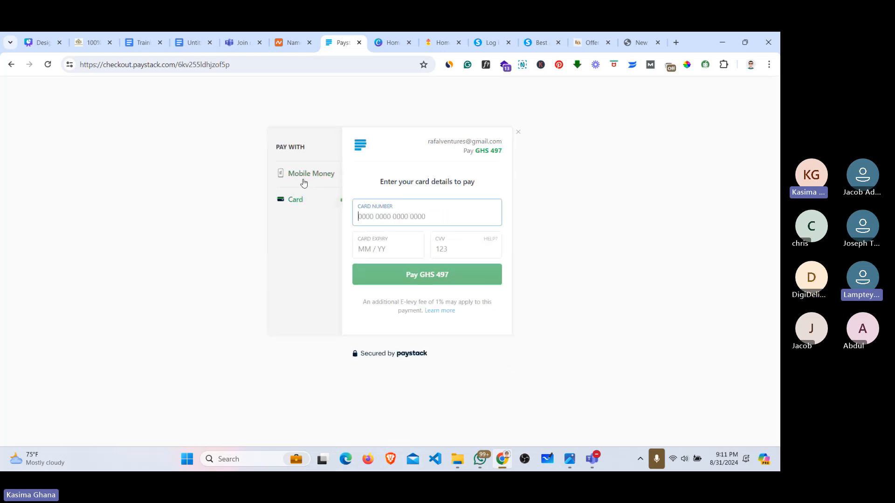
{"action": "left_click", "coordinate": [301, 201]}
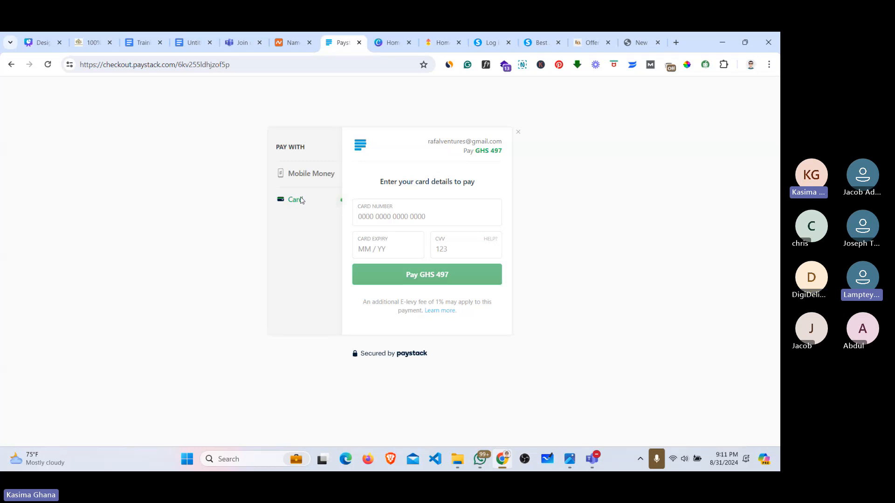
{"action": "left_click", "coordinate": [304, 179]}
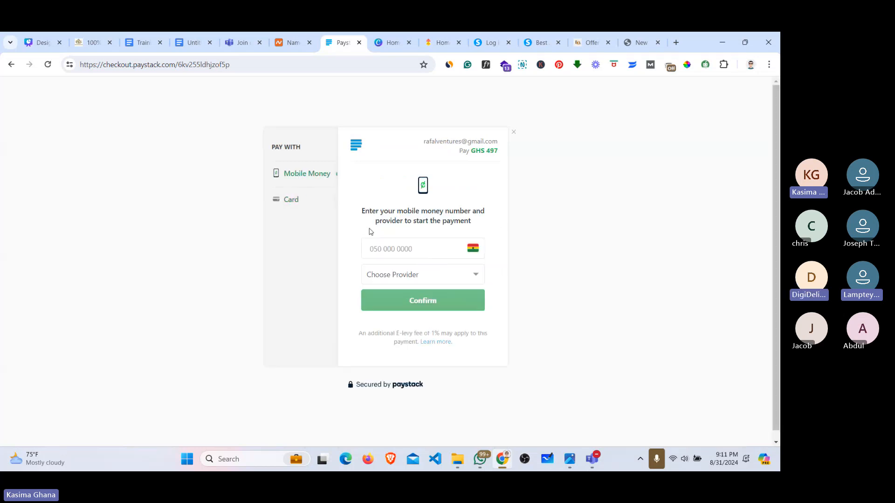
{"action": "left_click", "coordinate": [387, 249]}
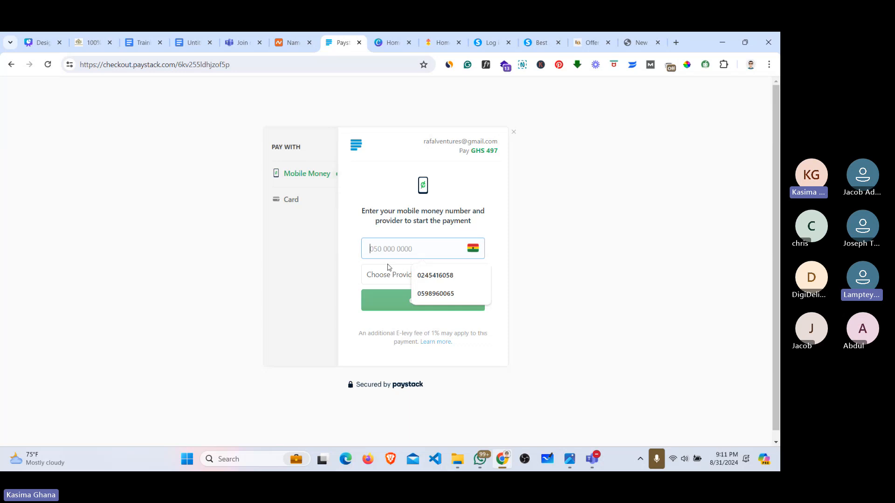
{"action": "left_click", "coordinate": [435, 293]}
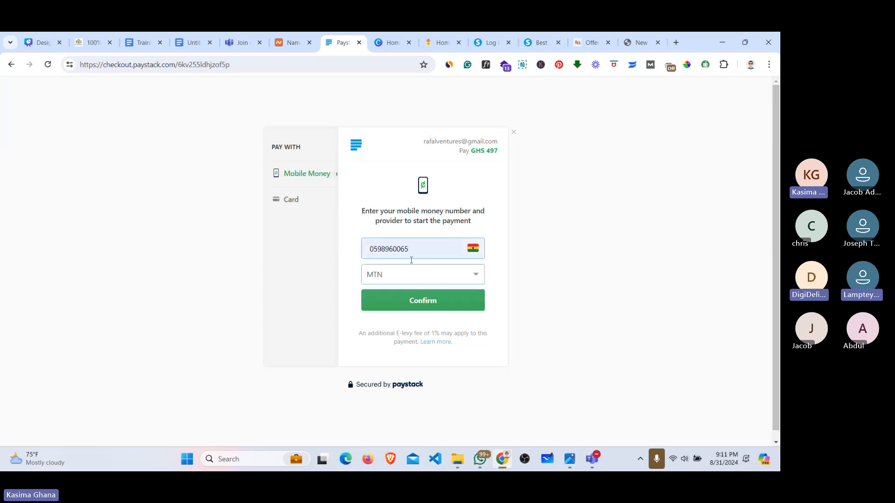
Step: Confirm the mobile money payment until the OTP prompt appears, then go back to the order page
{"action": "left_click", "coordinate": [422, 303]}
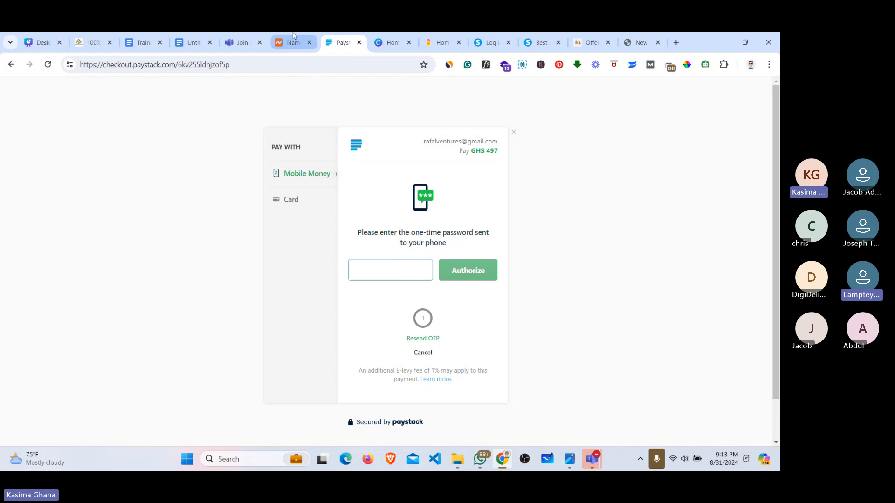
{"action": "left_click", "coordinate": [11, 64]}
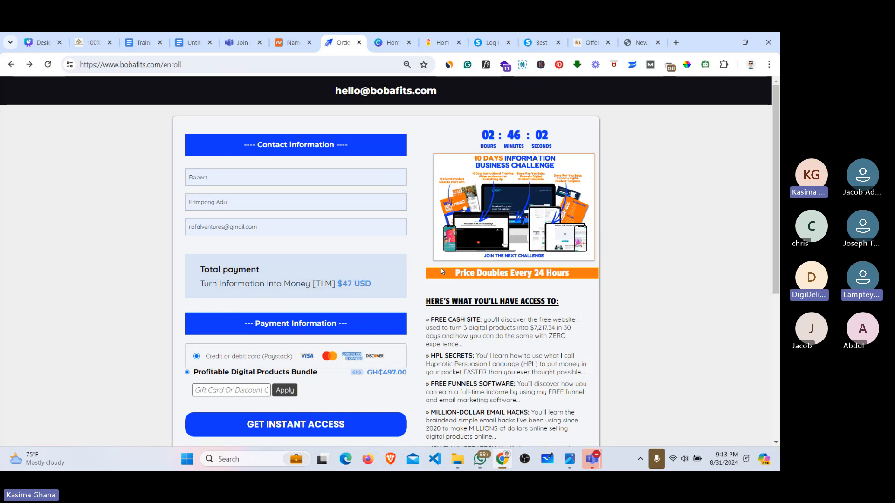
{"action": "scroll", "coordinate": [440, 268], "scroll_direction": "down", "scroll_amount": 3}
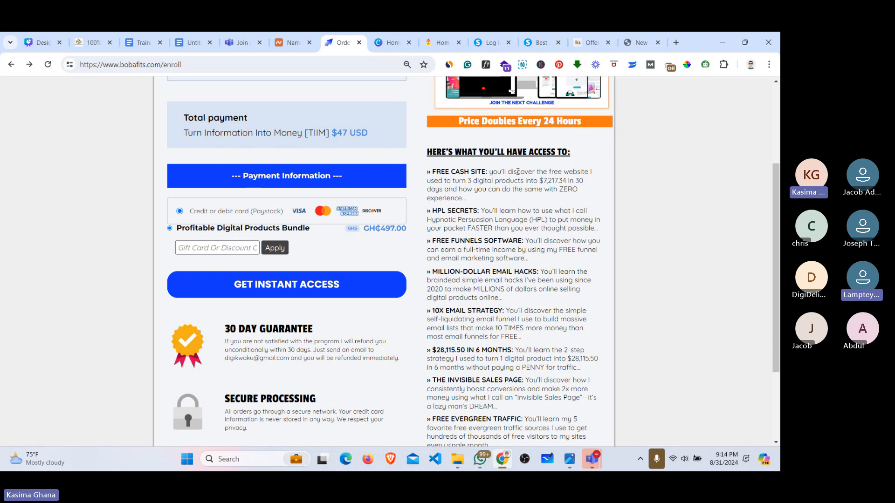
Step: Change the address to bobafits.com/school to open the course library
{"action": "left_click", "coordinate": [269, 65]}
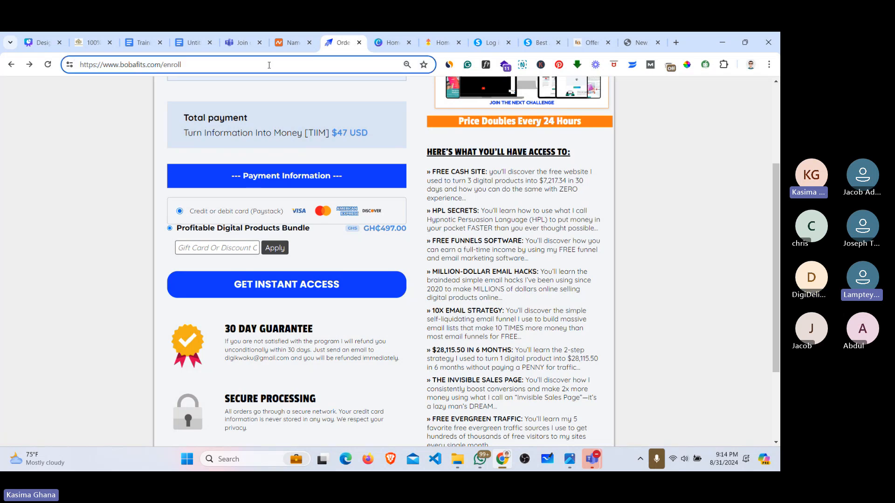
{"action": "key", "text": "BackSpace"}
{"action": "key", "text": "BackSpace"}
{"action": "key", "text": "BackSpace"}
{"action": "key", "text": "BackSpace"}
{"action": "key", "text": "BackSpace"}
{"action": "key", "text": "BackSpace"}
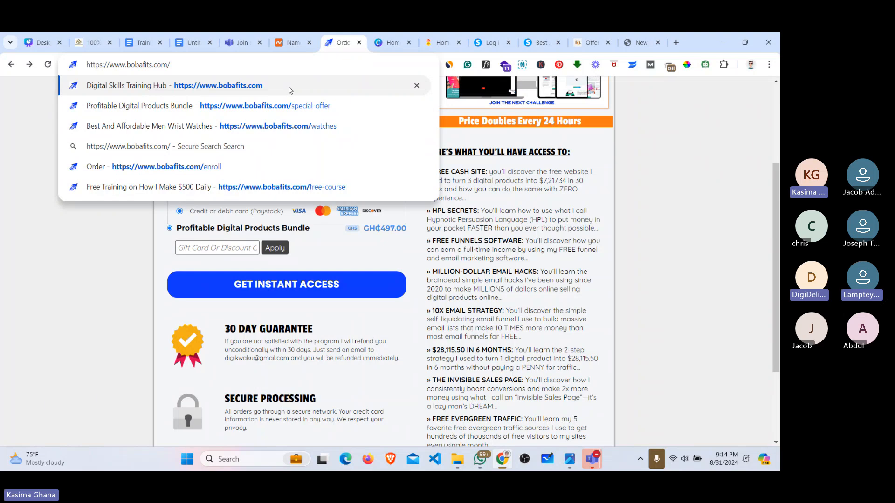
{"action": "type", "text": "sc"}
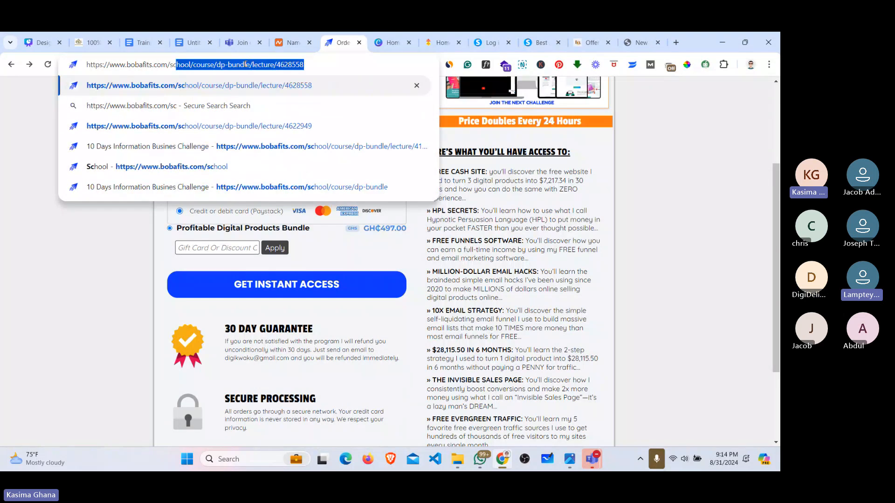
{"action": "key", "text": "Delete"}
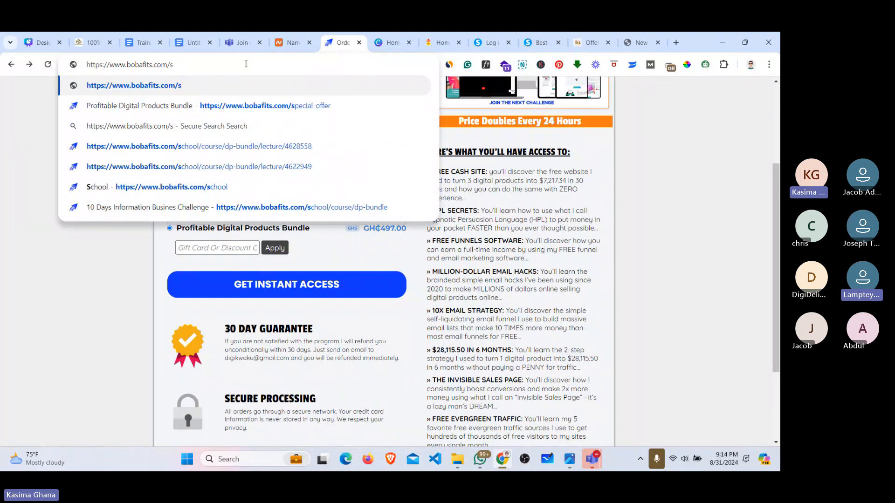
{"action": "type", "text": "cho"}
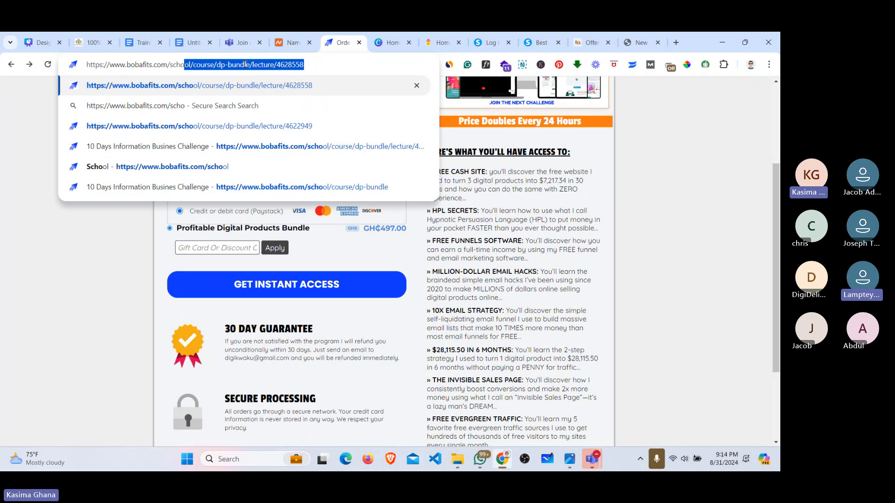
{"action": "type", "text": "ol"}
{"action": "key", "text": "Delete"}
{"action": "key", "text": "Return"}
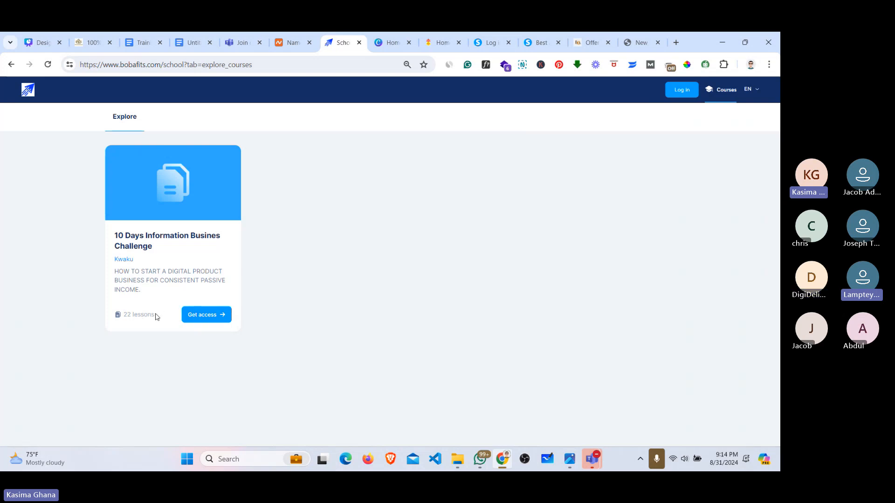
Step: Open the locked 10 Days Information Busines Challenge course and go to buy it
{"action": "left_click_drag", "start_coordinate": [157, 316], "coordinate": [118, 316]}
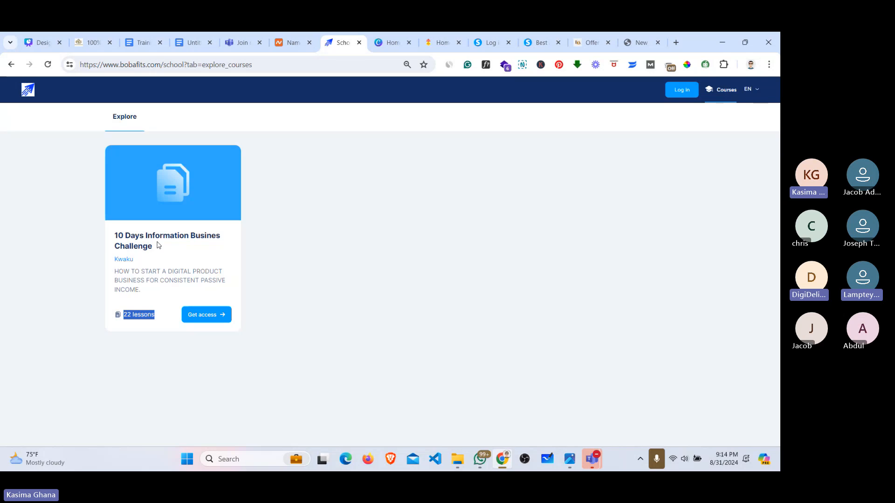
{"action": "left_click", "coordinate": [196, 318]}
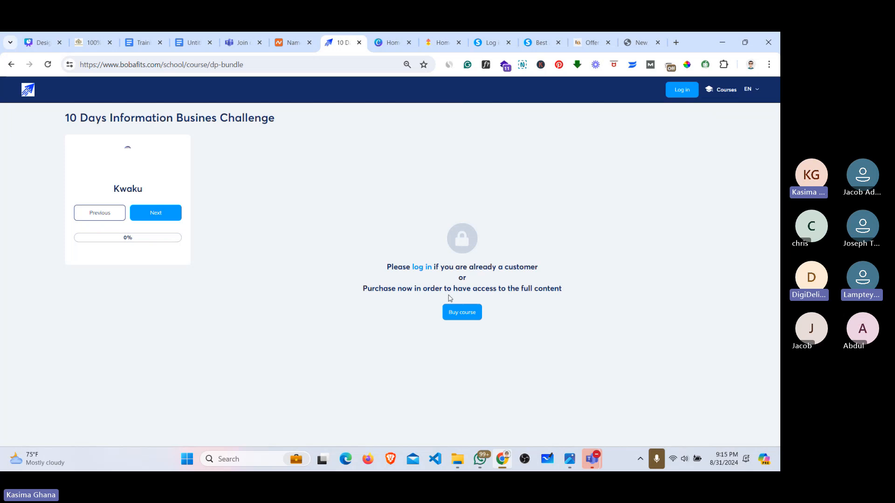
{"action": "left_click", "coordinate": [466, 313]}
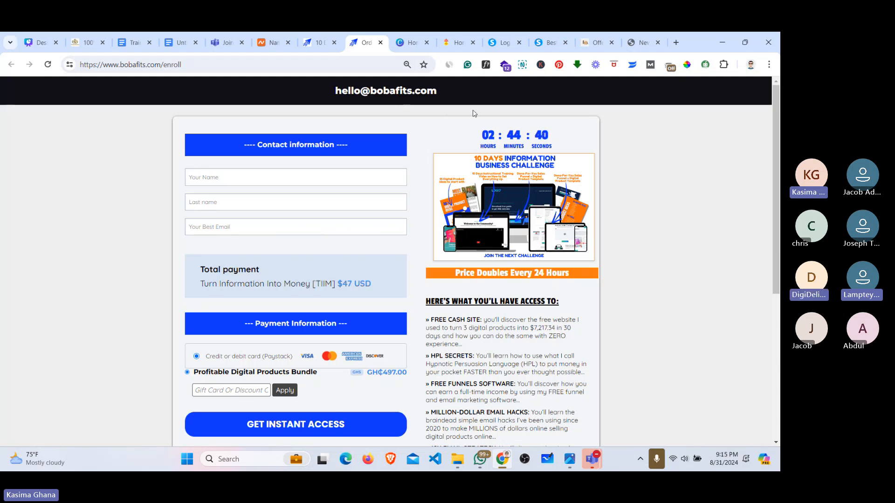
{"action": "mouse_move", "coordinate": [590, 464]}
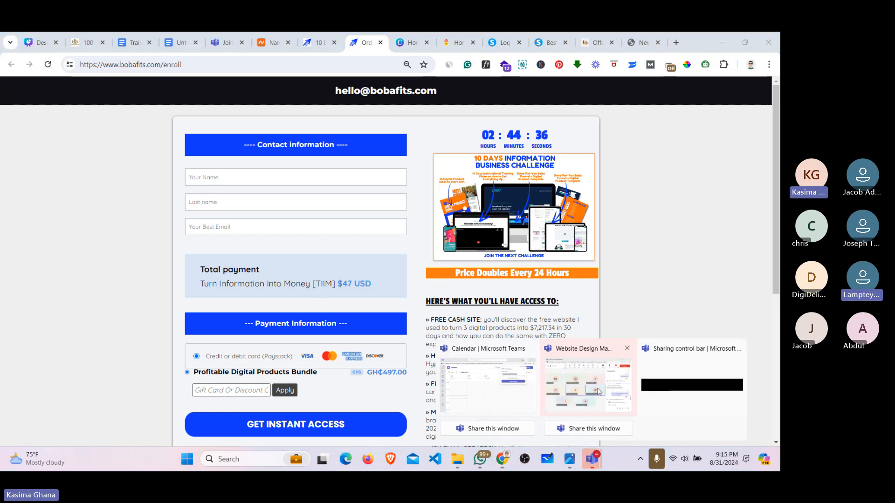
{"action": "left_click", "coordinate": [598, 391]}
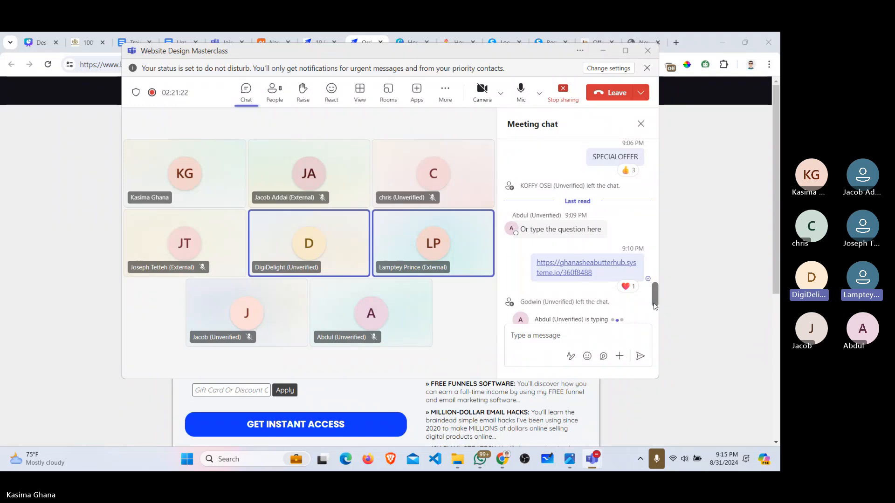
{"action": "left_click_drag", "start_coordinate": [655, 307], "coordinate": [654, 304]}
{"action": "left_click_drag", "start_coordinate": [655, 294], "coordinate": [655, 272]}
{"action": "scroll", "coordinate": [655, 270], "scroll_direction": "down", "scroll_amount": 5}
{"action": "left_click", "coordinate": [602, 52]}
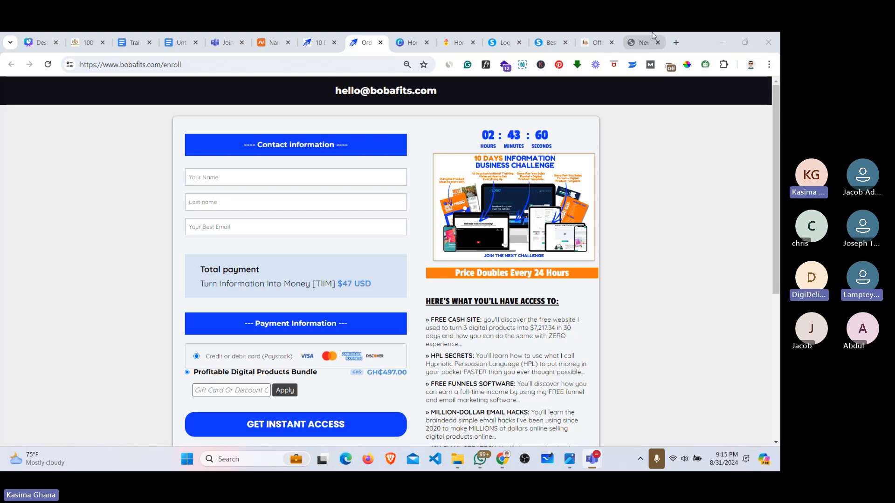
Step: In the new tab, load moleboytravelandtours.com by typing 'mole' in the address bar
{"action": "left_click", "coordinate": [651, 36]}
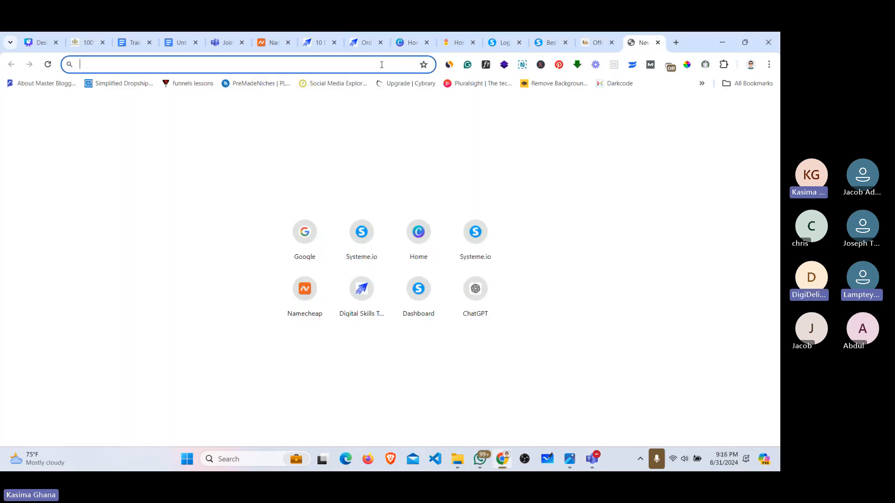
{"action": "type", "text": "mold"}
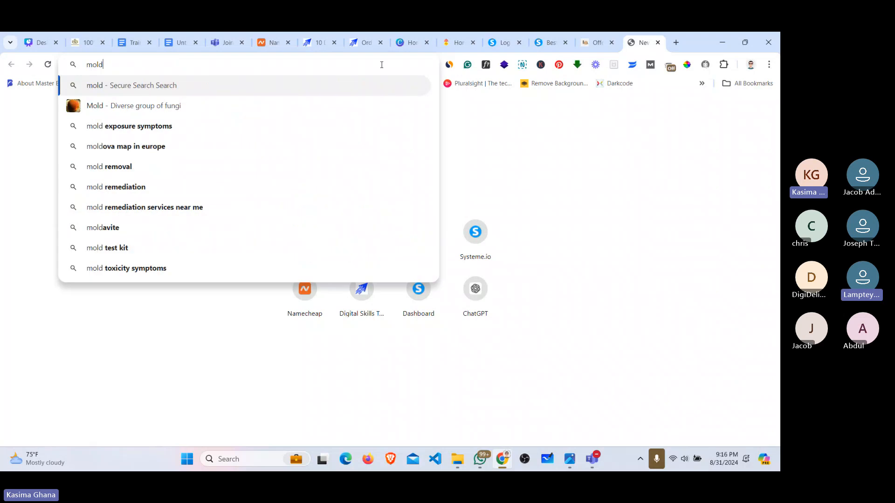
{"action": "key", "text": "BackSpace"}
{"action": "type", "text": "e"}
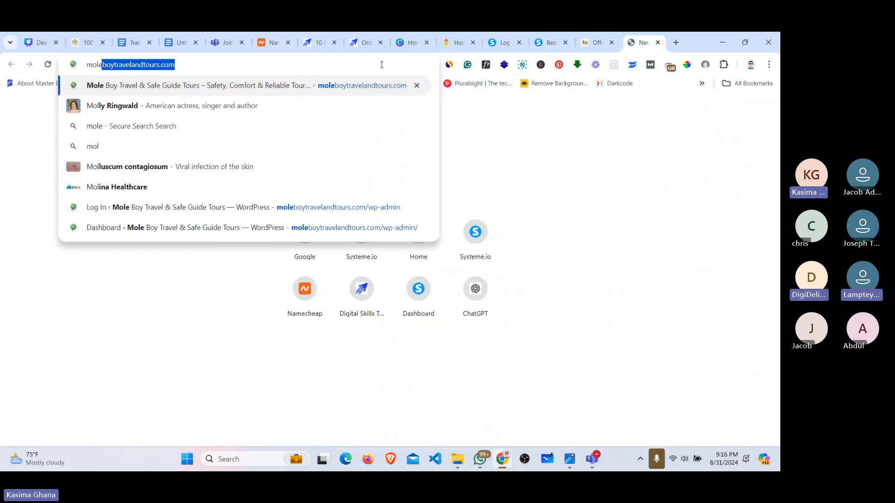
{"action": "key", "text": "Return"}
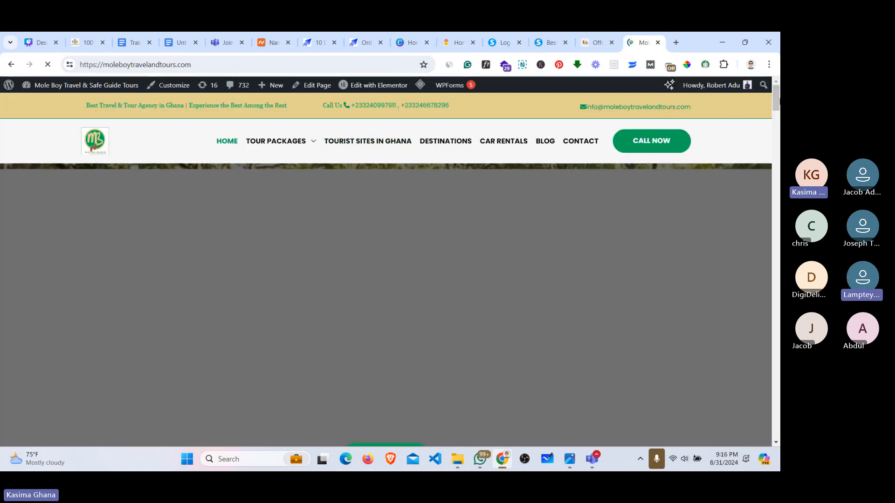
{"action": "mouse_move", "coordinate": [779, 99]}
{"action": "left_mouse_down"}
{"action": "mouse_move", "coordinate": [768, 151]}
{"action": "mouse_move", "coordinate": [765, 96]}
{"action": "left_mouse_up"}
{"action": "mouse_move", "coordinate": [300, 147]}
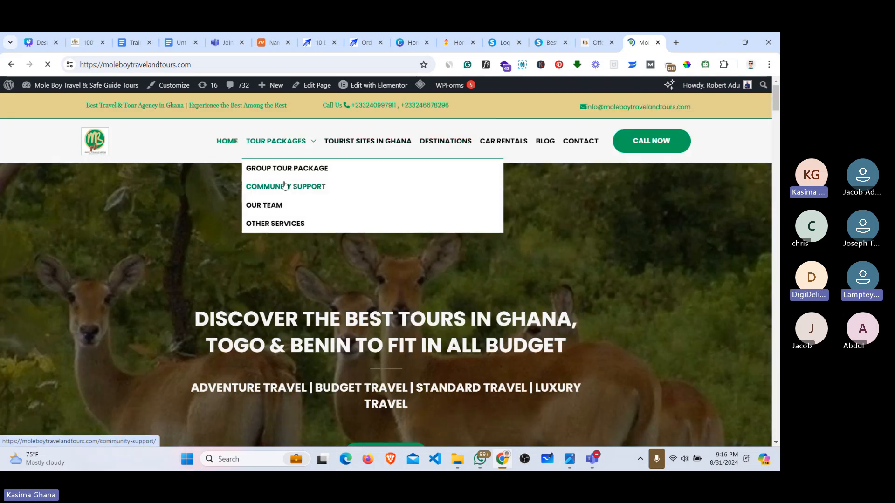